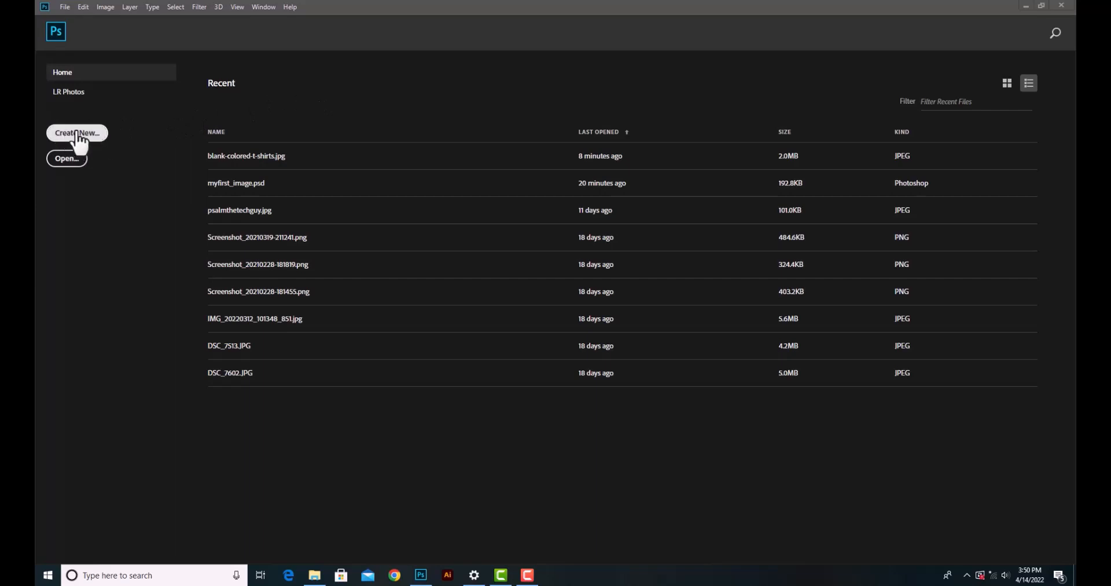
Open the setup for a new document.
left_click(65, 6)
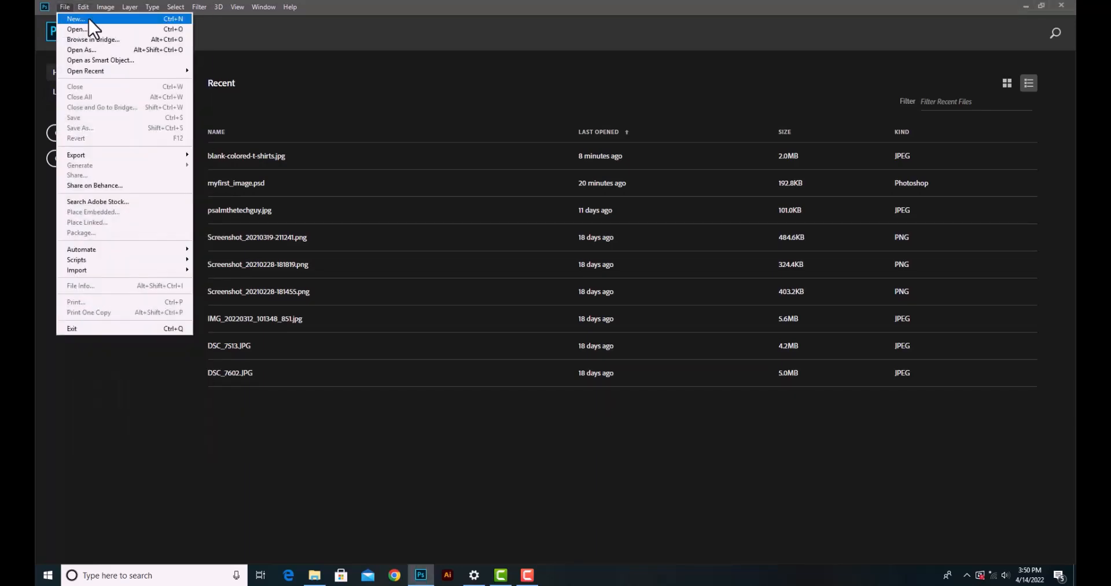
left_click(90, 20)
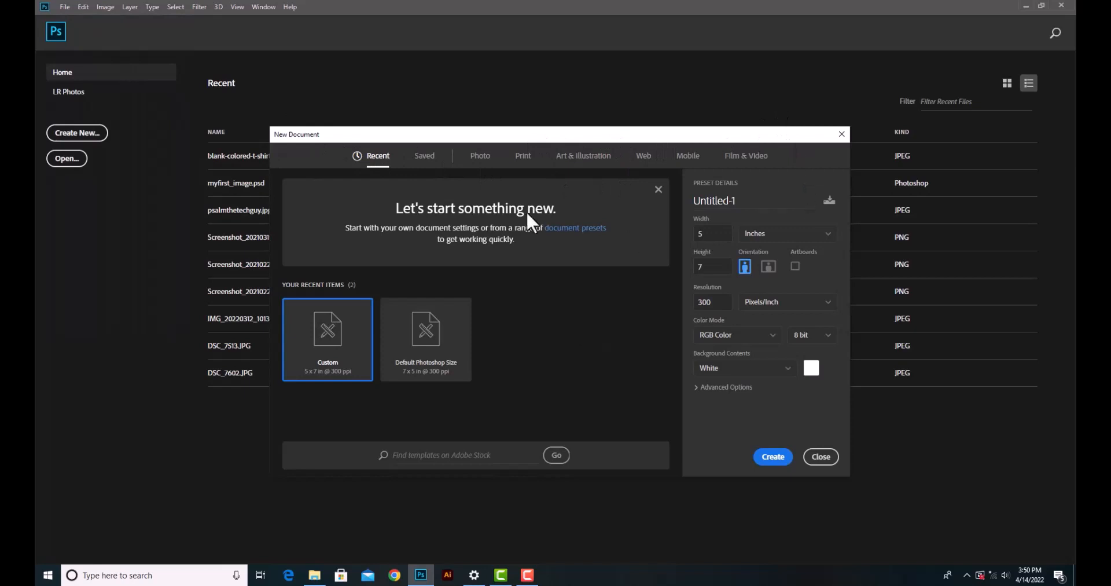
Look through the new-document preset categories from Saved and Photo to Mobile and Film & Video.
left_click(426, 158)
left_click(479, 157)
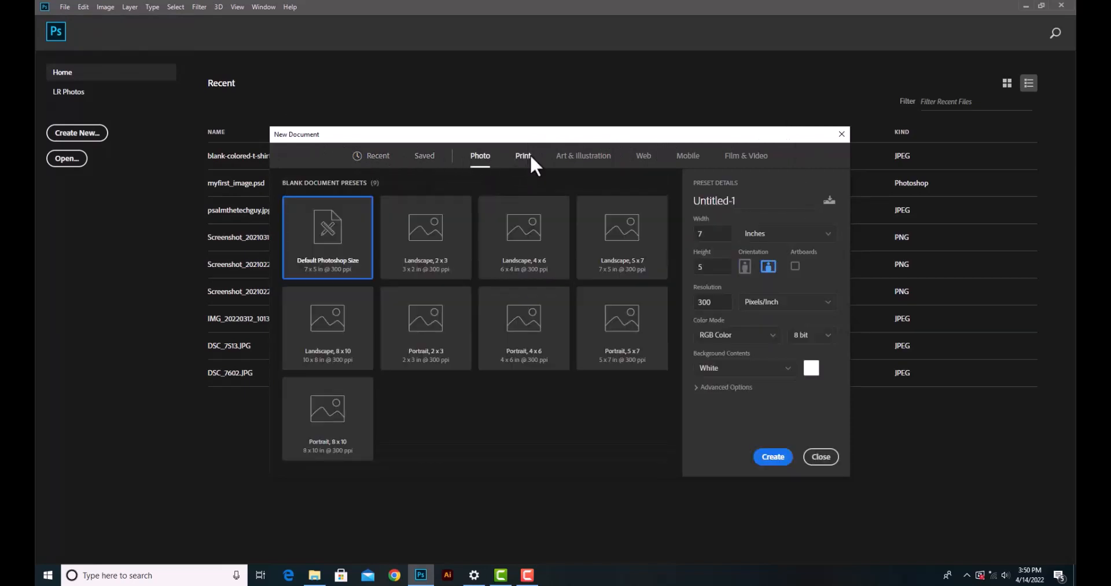
left_click(524, 156)
left_click(585, 157)
left_click(644, 157)
left_click(688, 156)
left_click(746, 156)
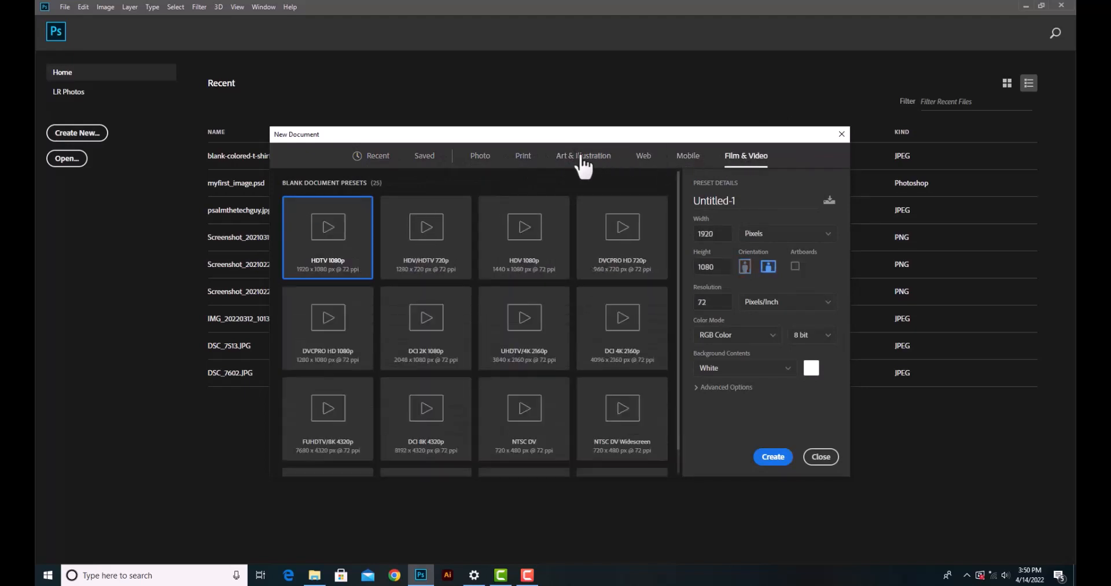
Return to the Photo presets and compare the Landscape 2 x 3, 4 x 6 and 5 x 7 sizes.
left_click(479, 157)
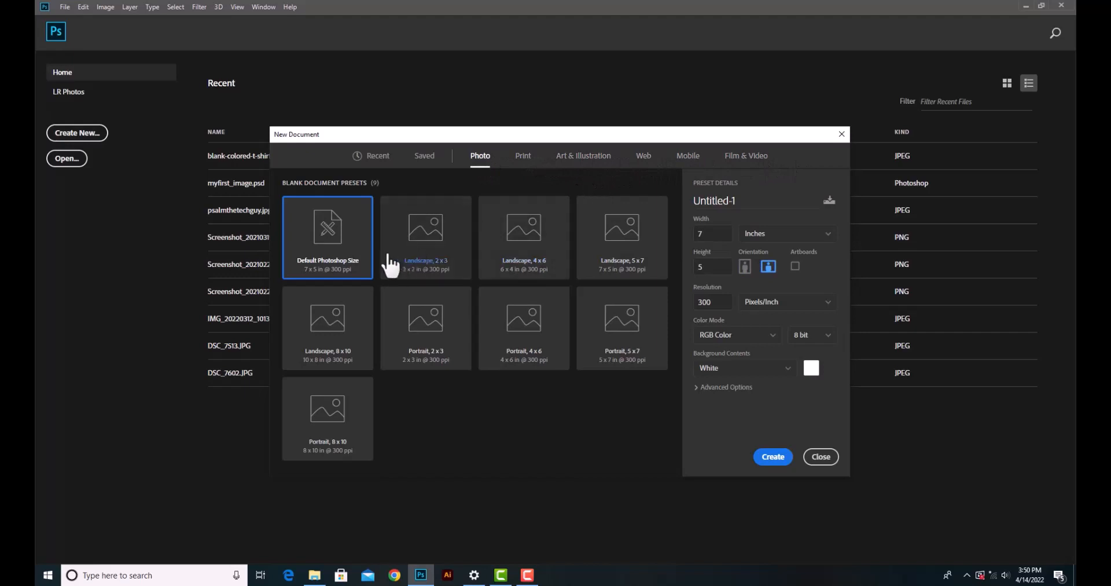
left_click(422, 232)
left_click(533, 244)
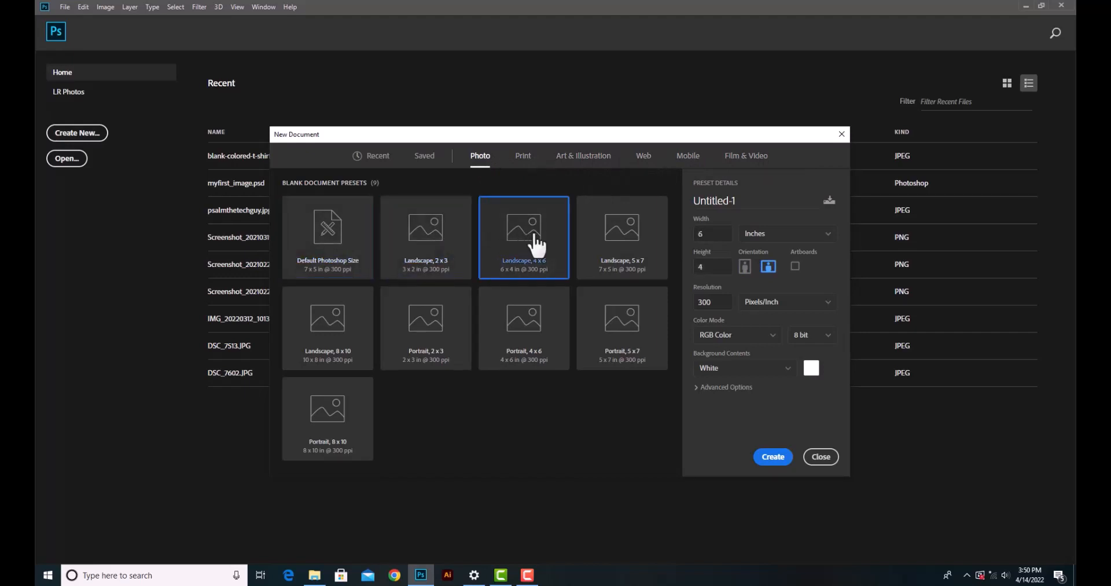
left_click(610, 242)
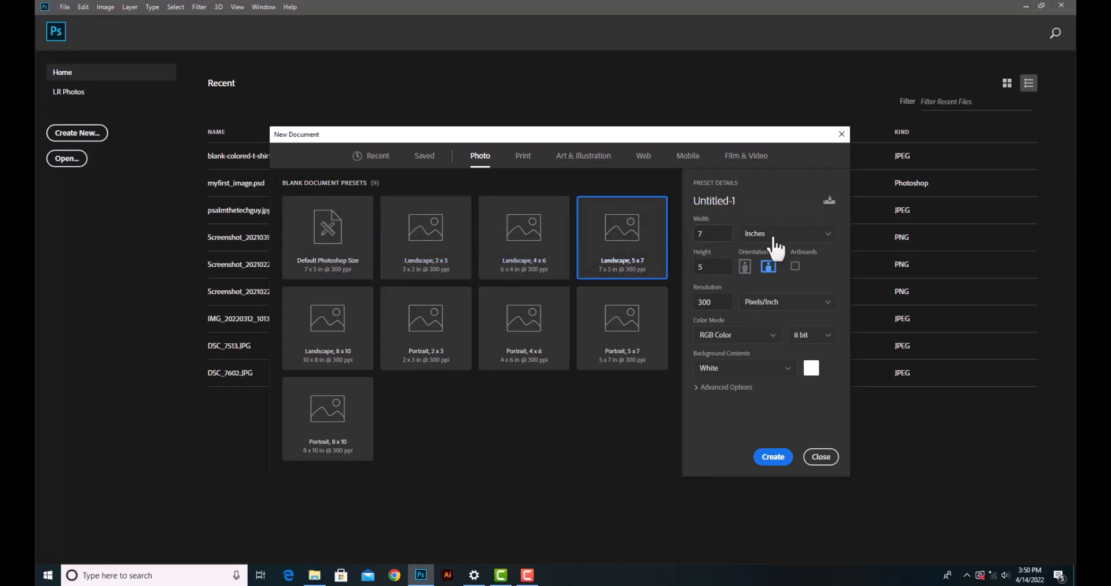
Examine the preset's name, width and height fields and the available measurement units and color modes.
double_click(713, 233)
double_click(711, 266)
left_click_drag(750, 201, 720, 201)
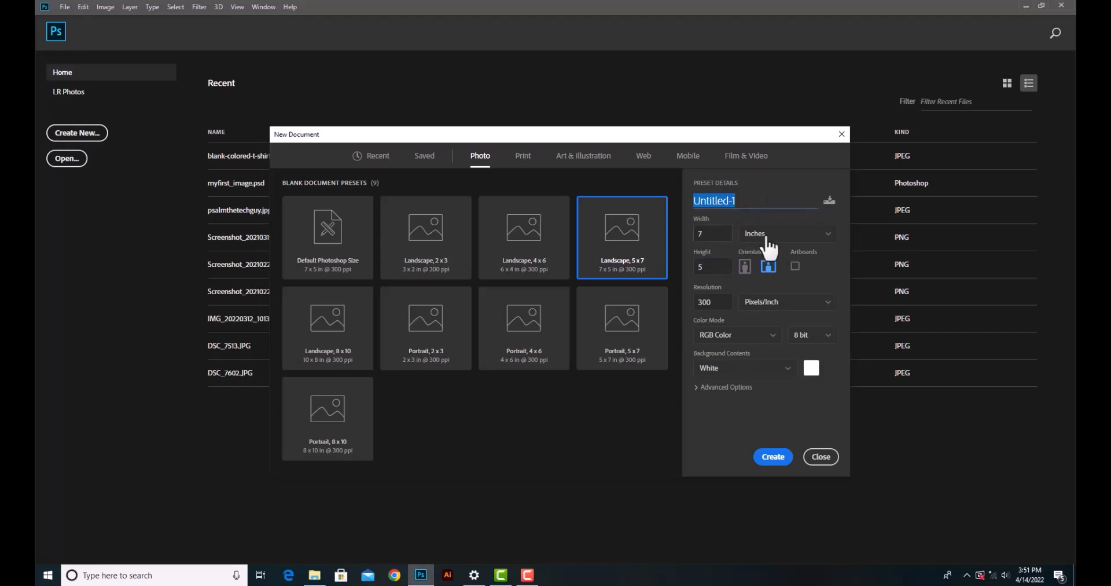
left_click(828, 239)
left_click(828, 239)
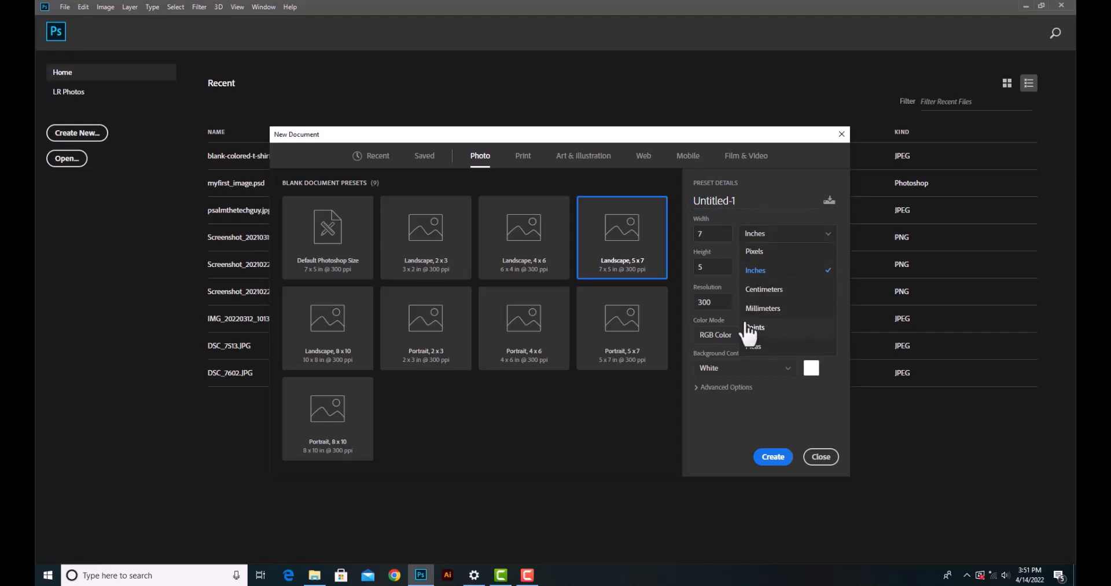
left_click(828, 234)
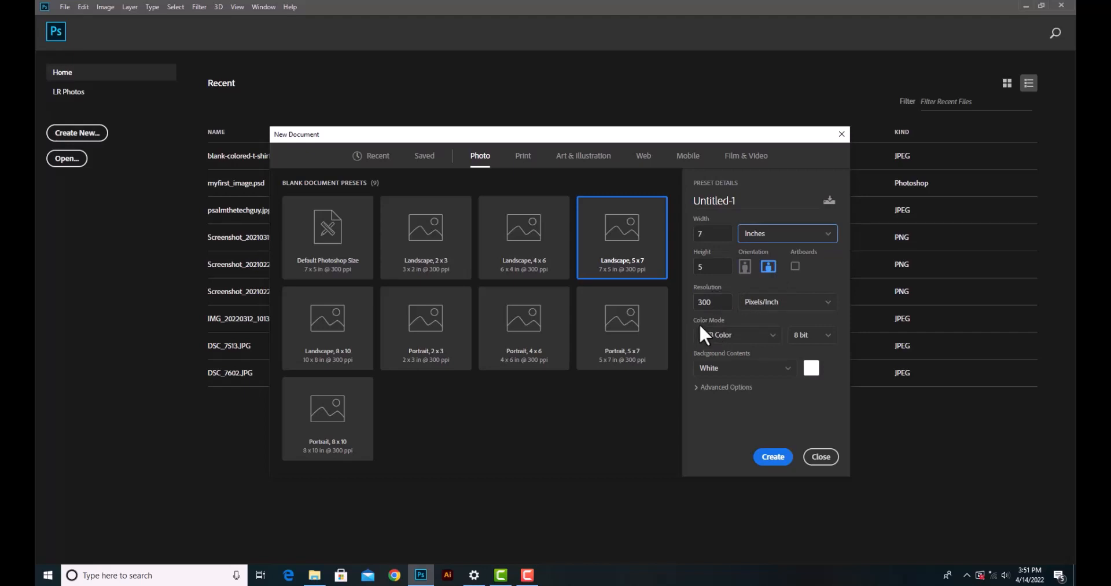
left_click(772, 339)
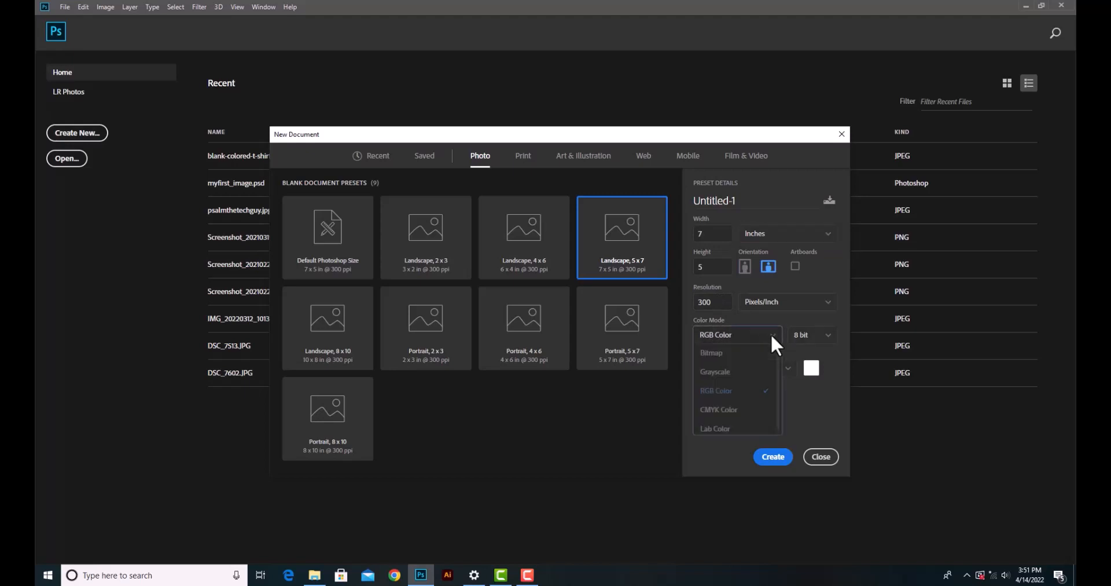
left_click(769, 342)
left_click(721, 336)
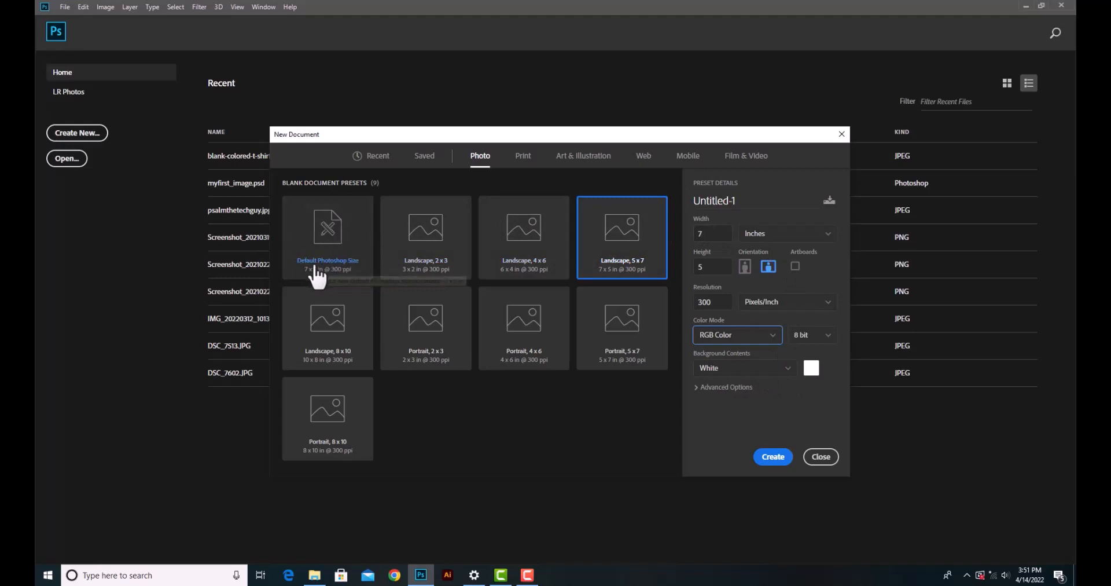
Create the document from the Default Photoshop Size preset, 7 x 5 in at 300 ppi.
left_click(344, 263)
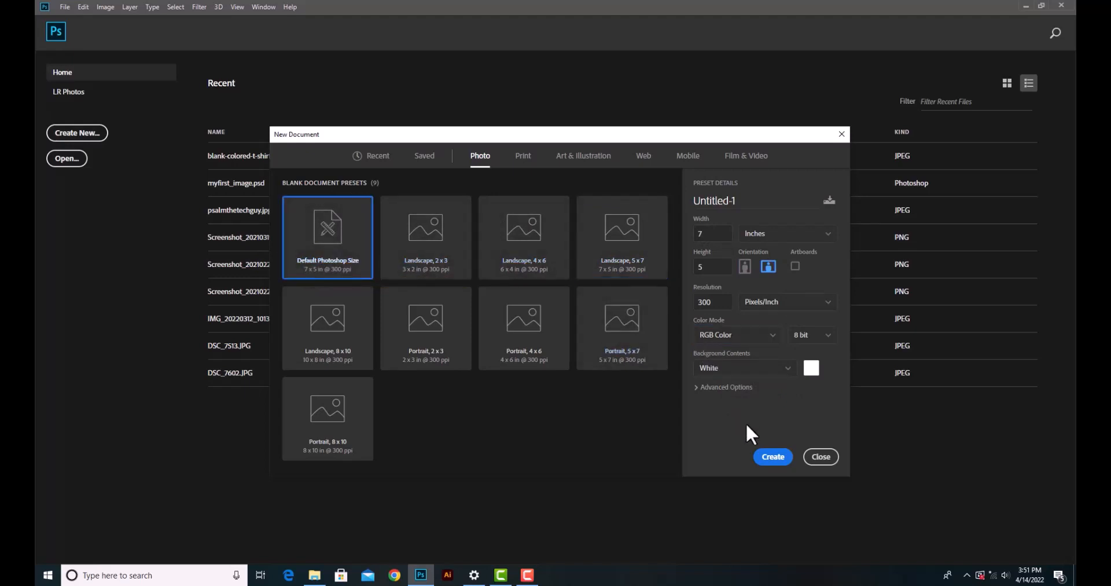
left_click(774, 459)
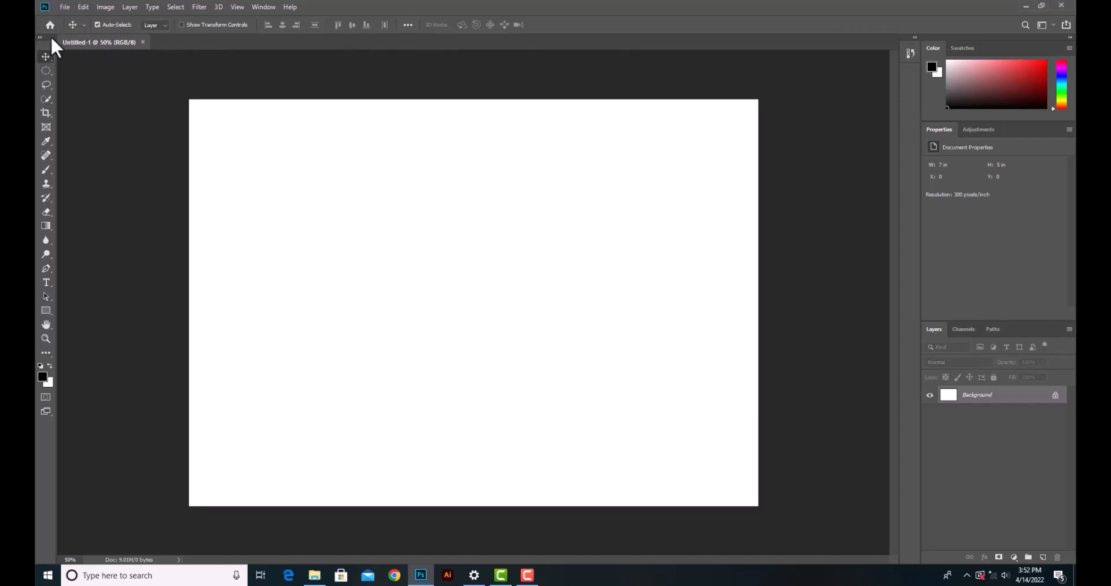
Save the document on the Desktop as myfirst_image in Photoshop (PSD) format, replacing the existing file.
left_click(65, 7)
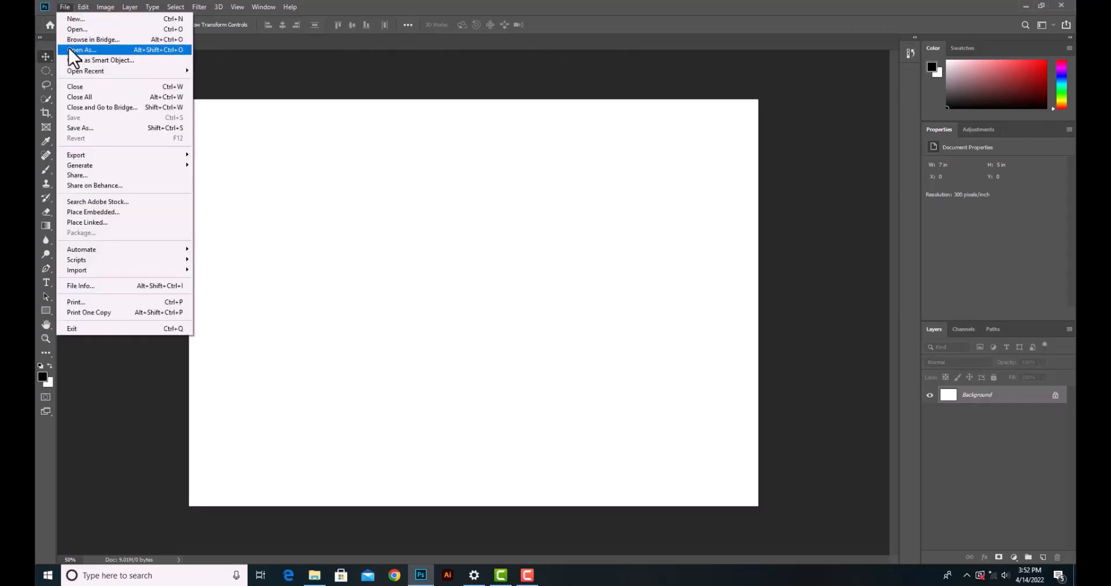
left_click(88, 128)
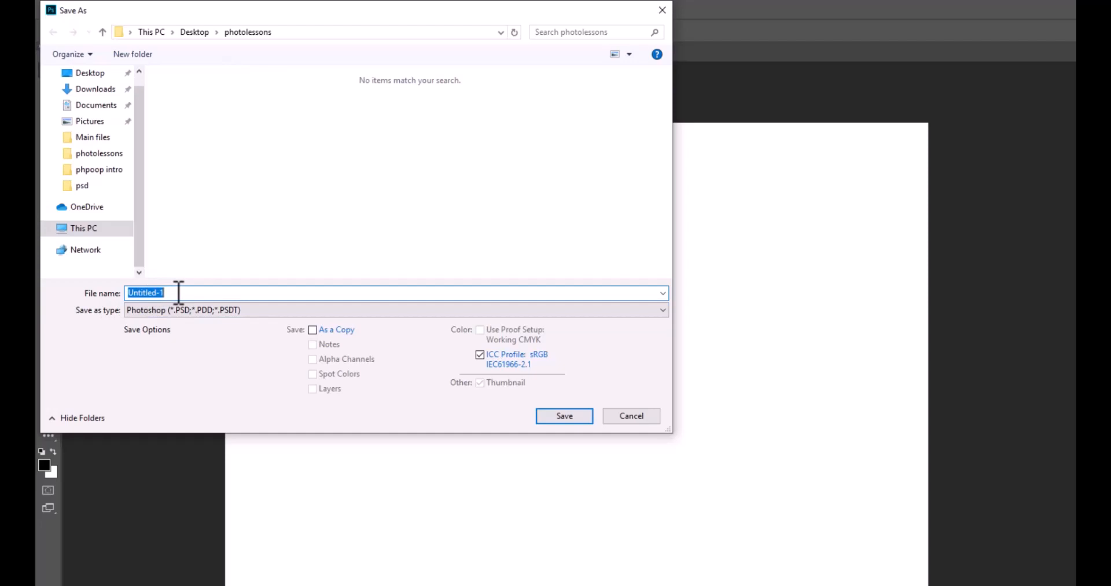
type("myfirst_image")
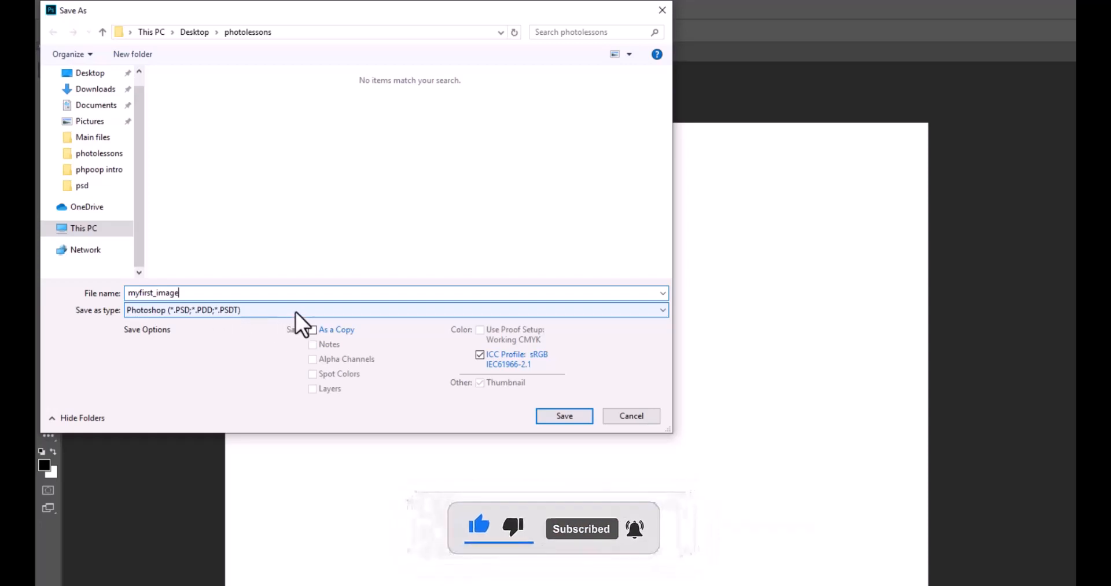
left_click(576, 311)
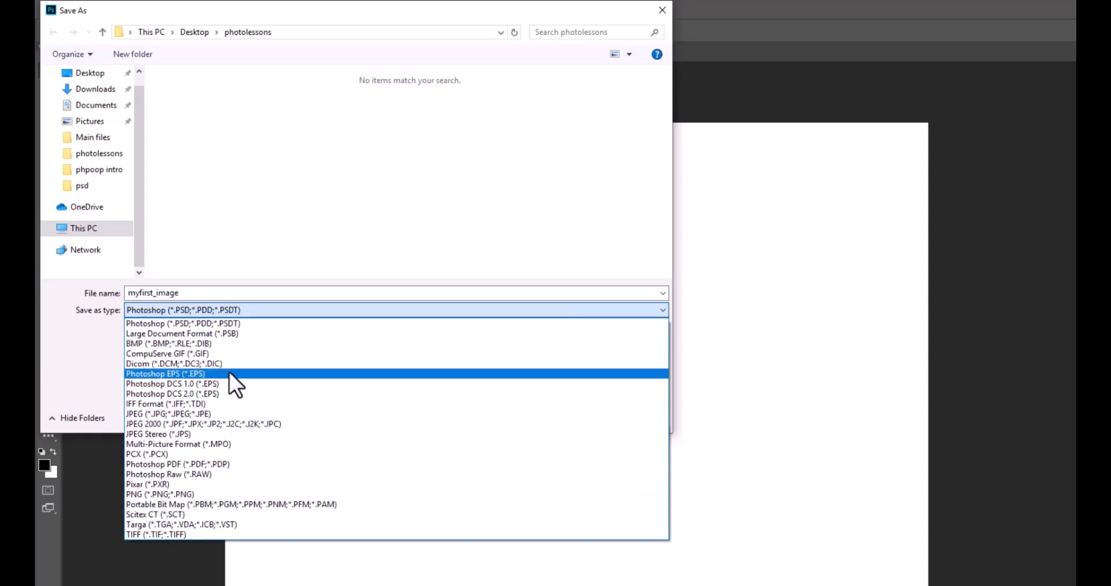
left_click(330, 322)
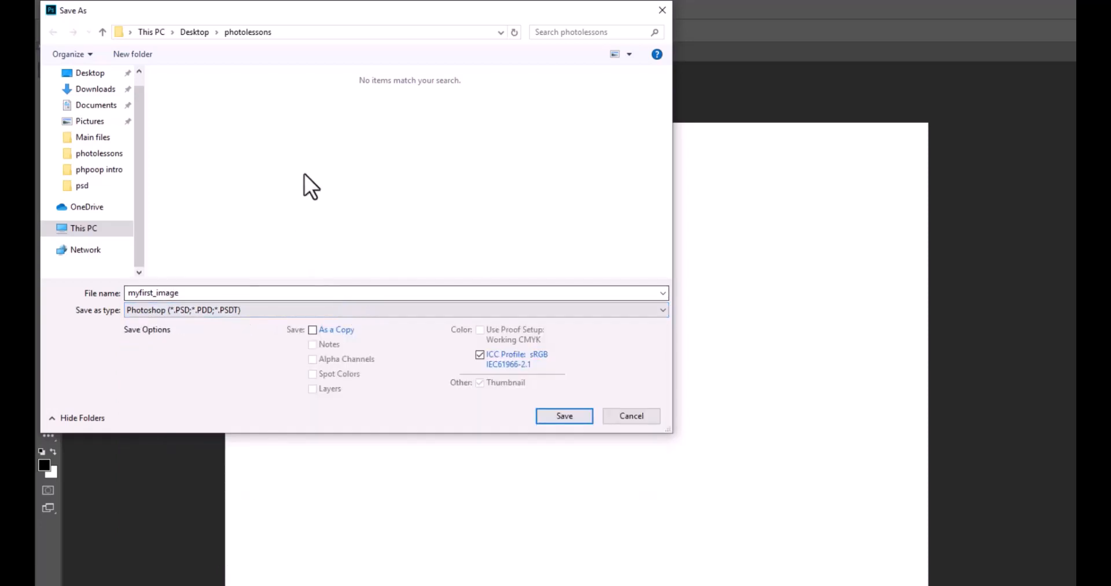
left_click(184, 31)
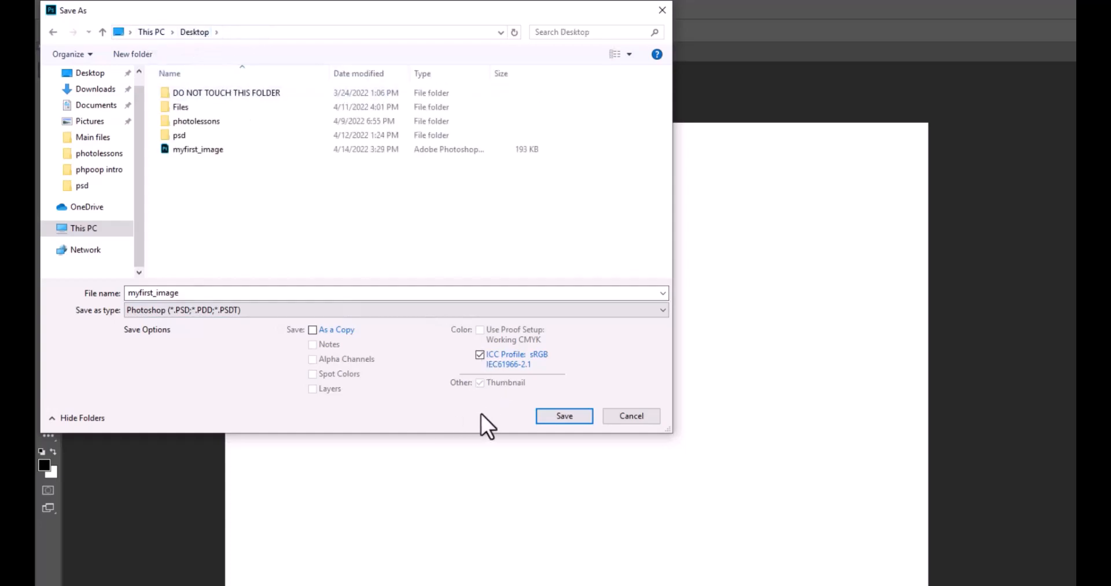
left_click(568, 425)
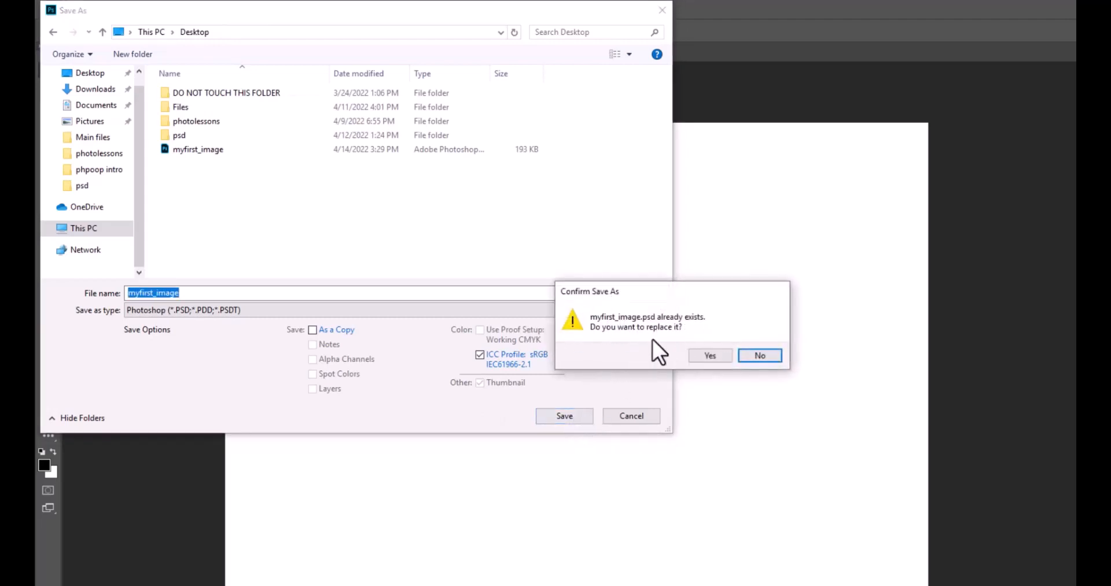
left_click(703, 355)
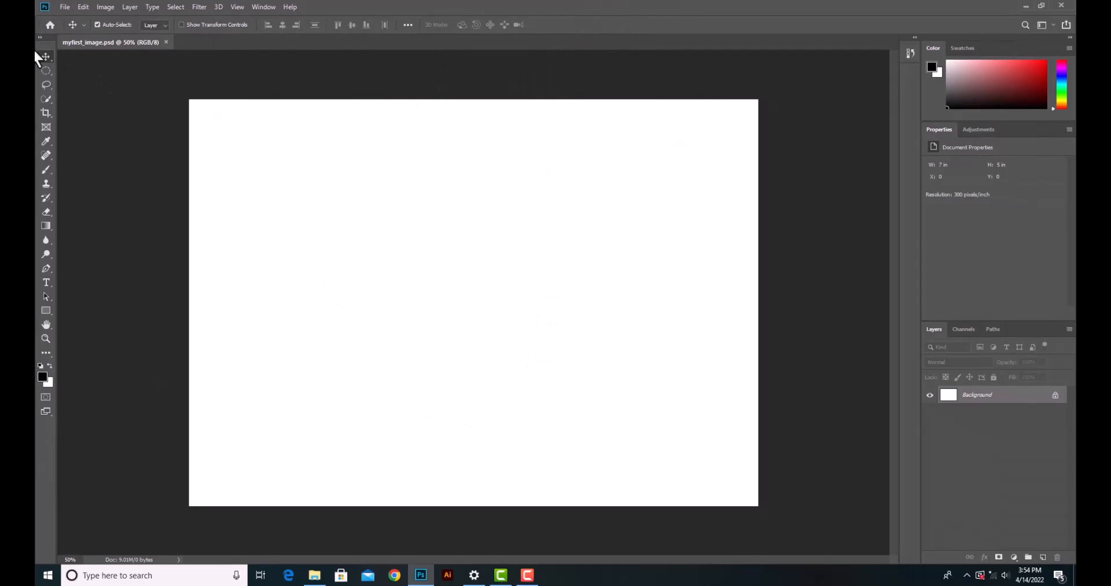
Place the blank-colored-t-shirts image from the photolessons folder on the Desktop as an embedded object.
left_click(64, 7)
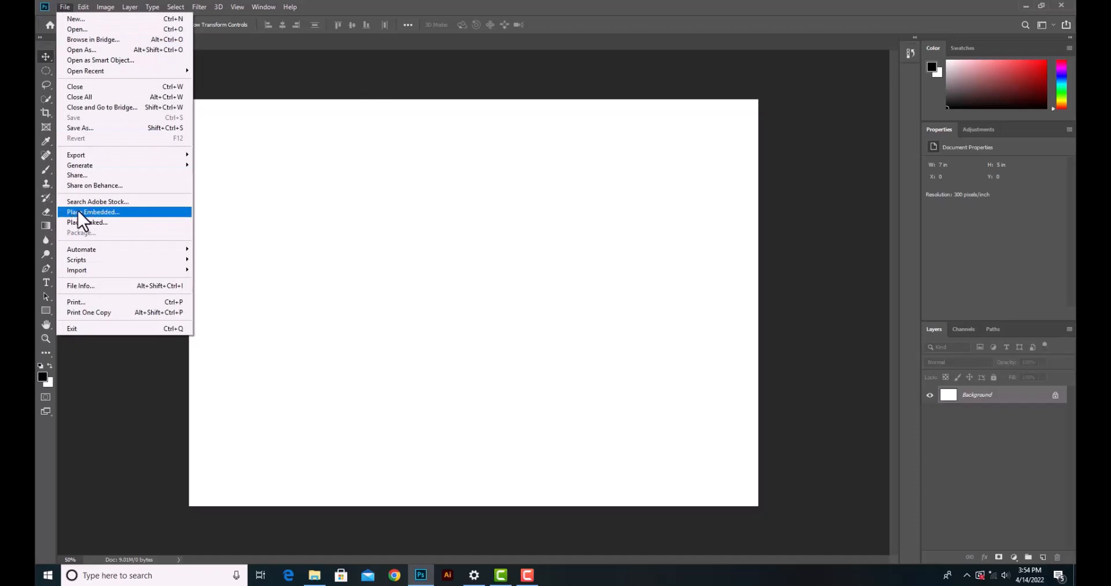
left_click(93, 212)
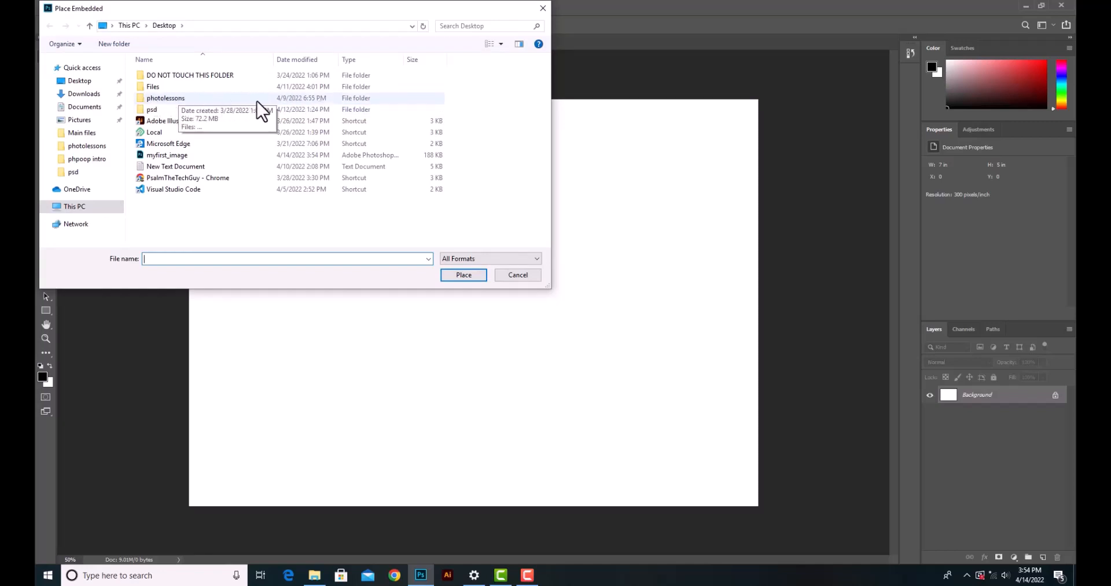
double_click(175, 99)
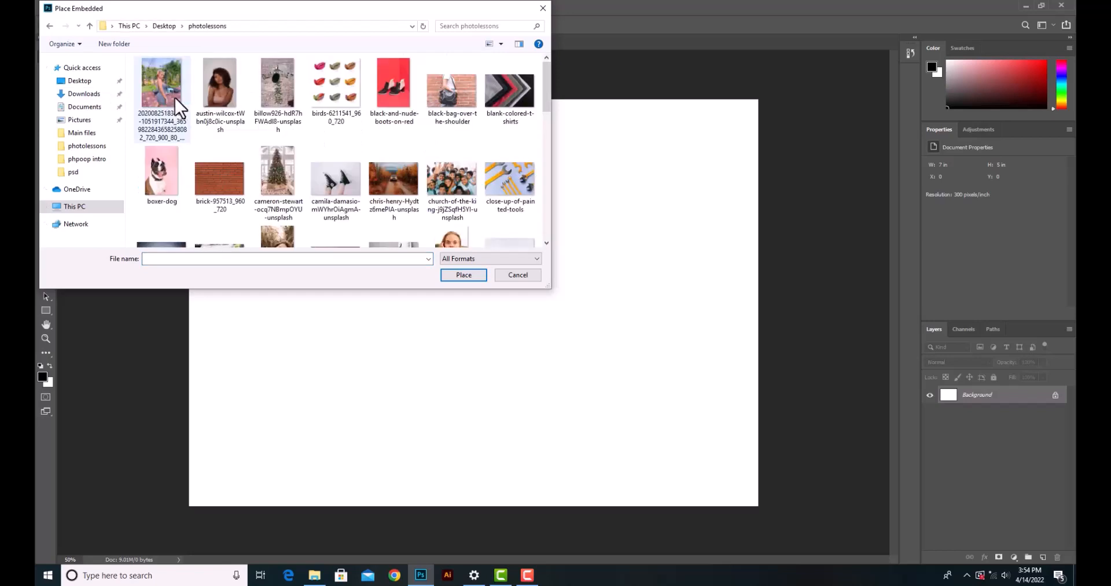
left_click(528, 116)
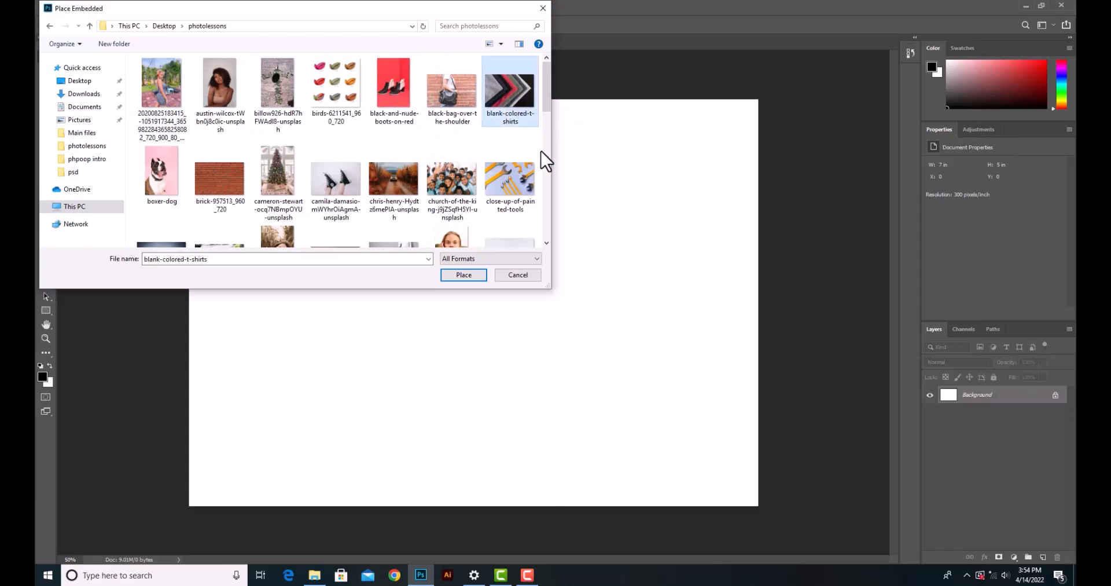
left_click(467, 278)
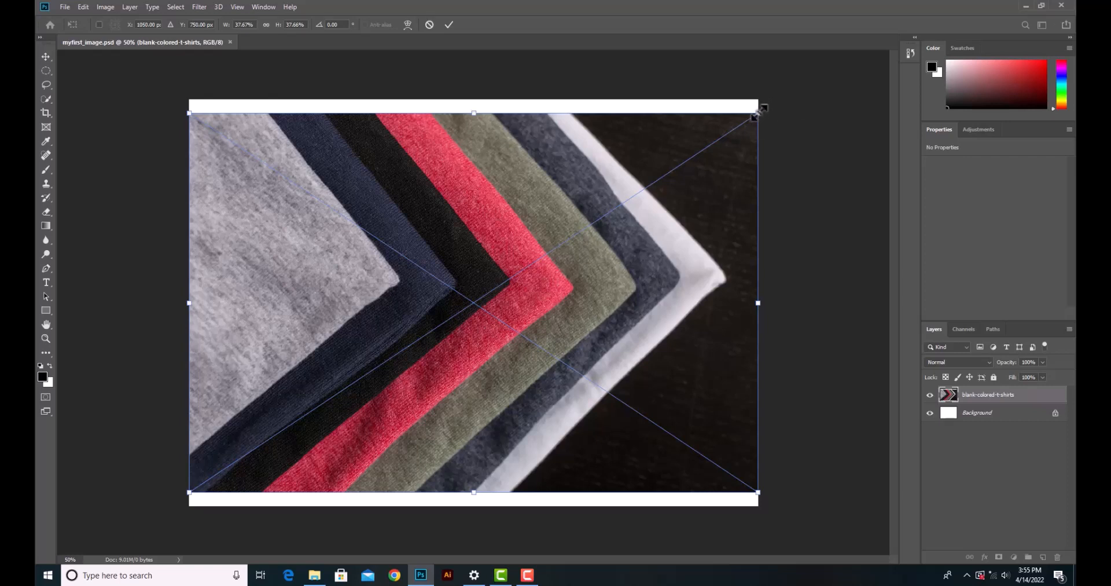
Scale the placed t-shirts image down to about 18% toward its lower-left corner and commit the transform.
left_click_drag(755, 115, 454, 272)
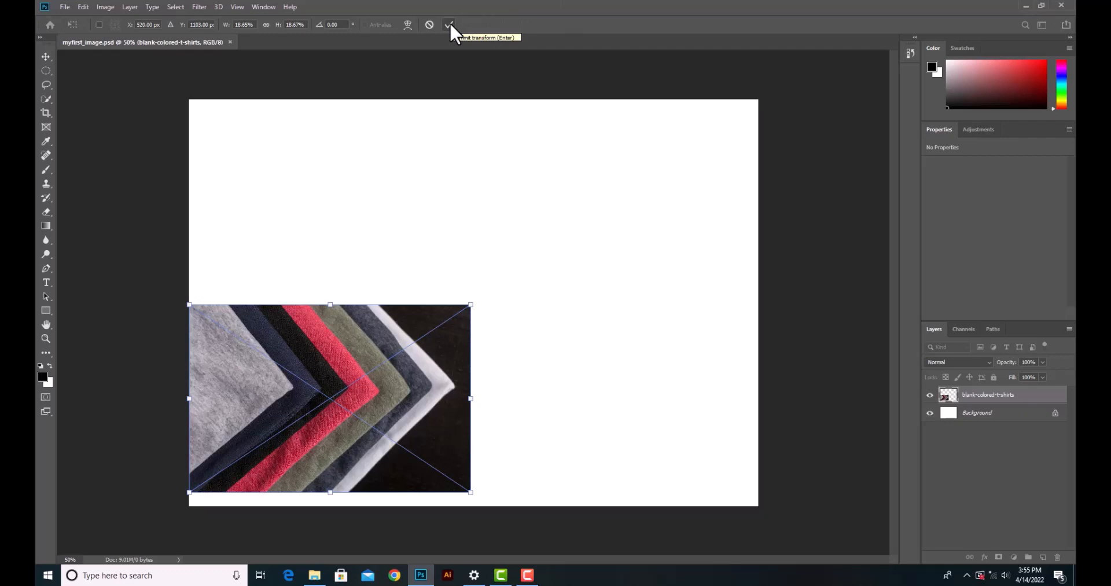
left_click_drag(473, 302, 751, 116)
left_click_drag(643, 212, 492, 347)
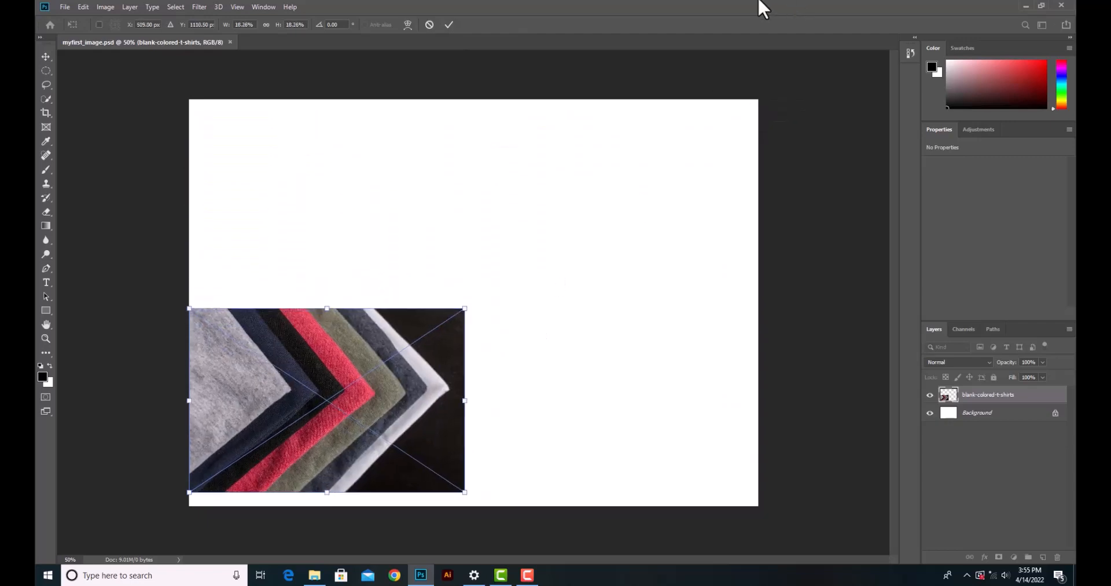
left_click(448, 25)
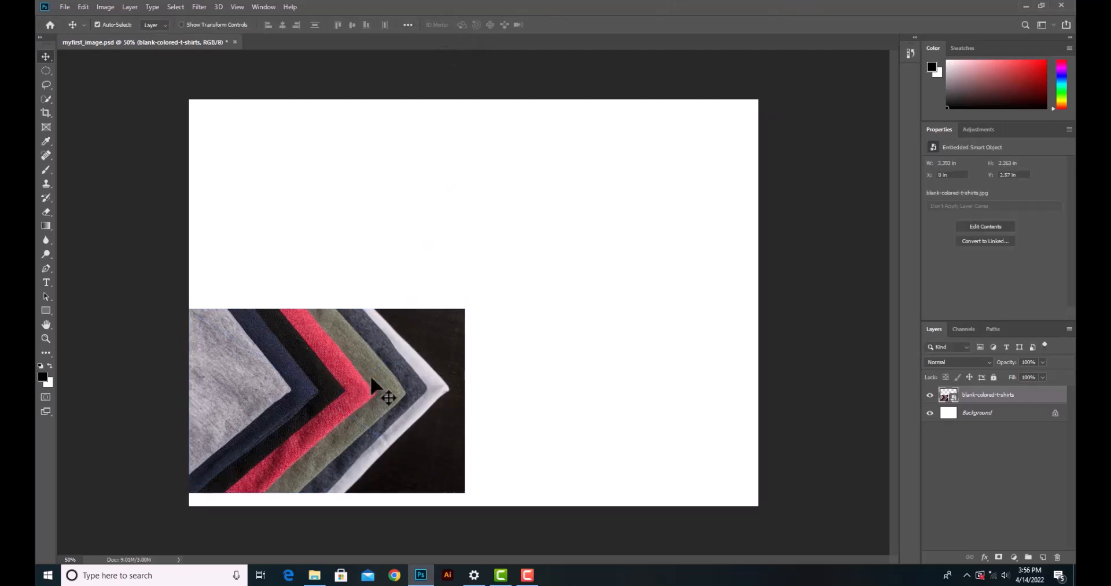
Move the t-shirts image to about X 0.5 in, Y 2.5 in and leave its layer selected.
left_click_drag(373, 378, 415, 371)
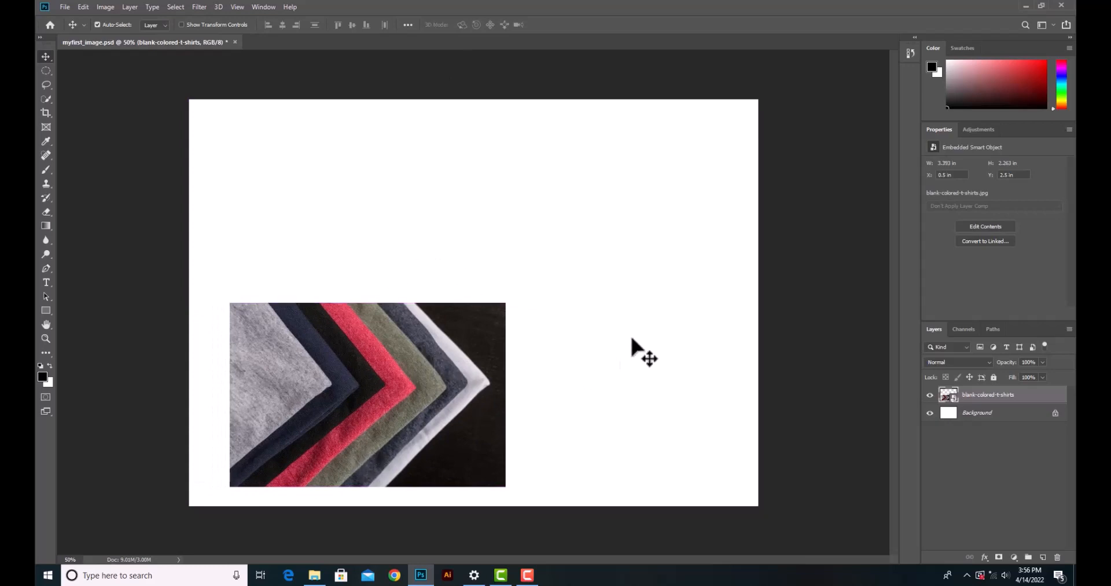
left_click(988, 415)
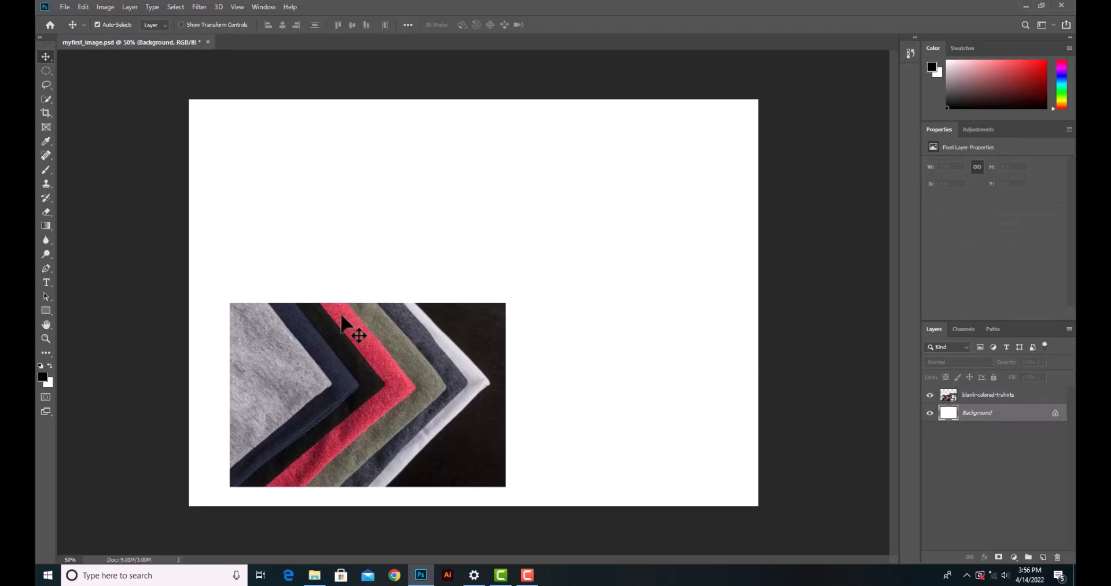
left_click(996, 396)
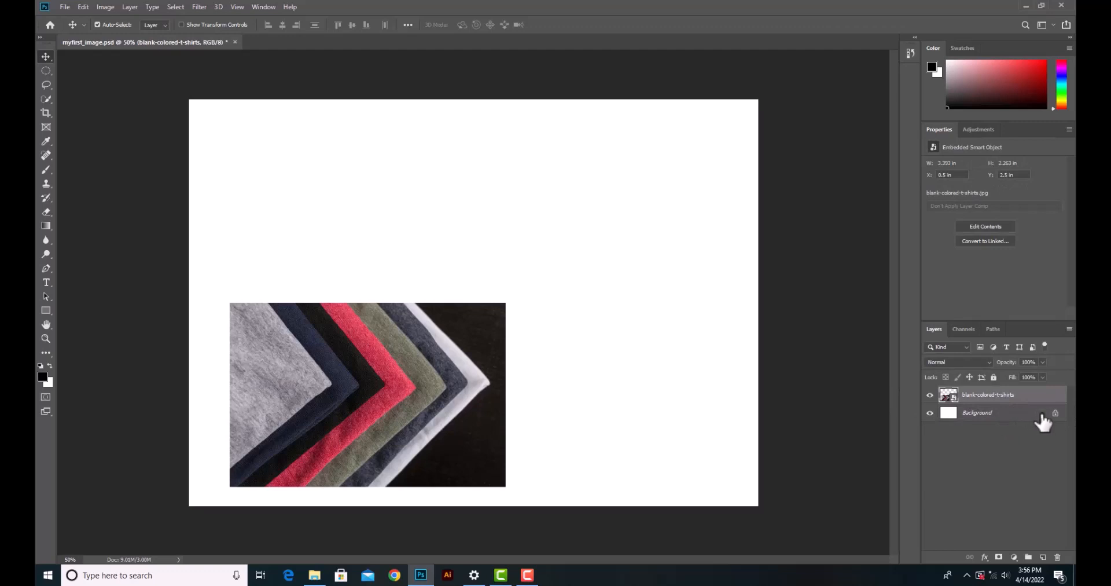
Place the green sneakers photo from the photolessons folder on the Desktop as an embedded object in myfirst_image.psd.
left_click(65, 7)
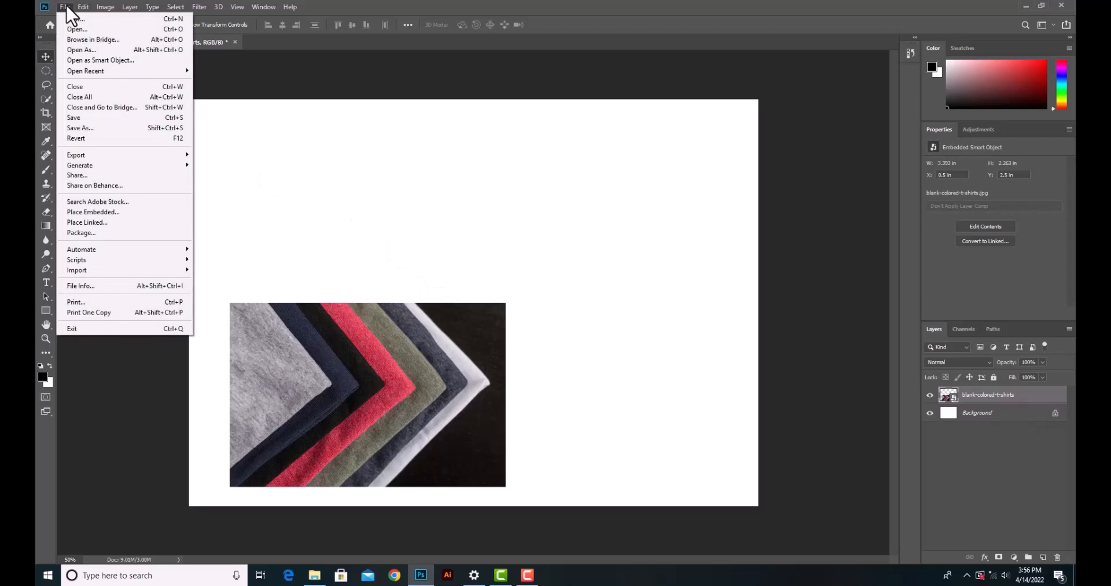
left_click(93, 213)
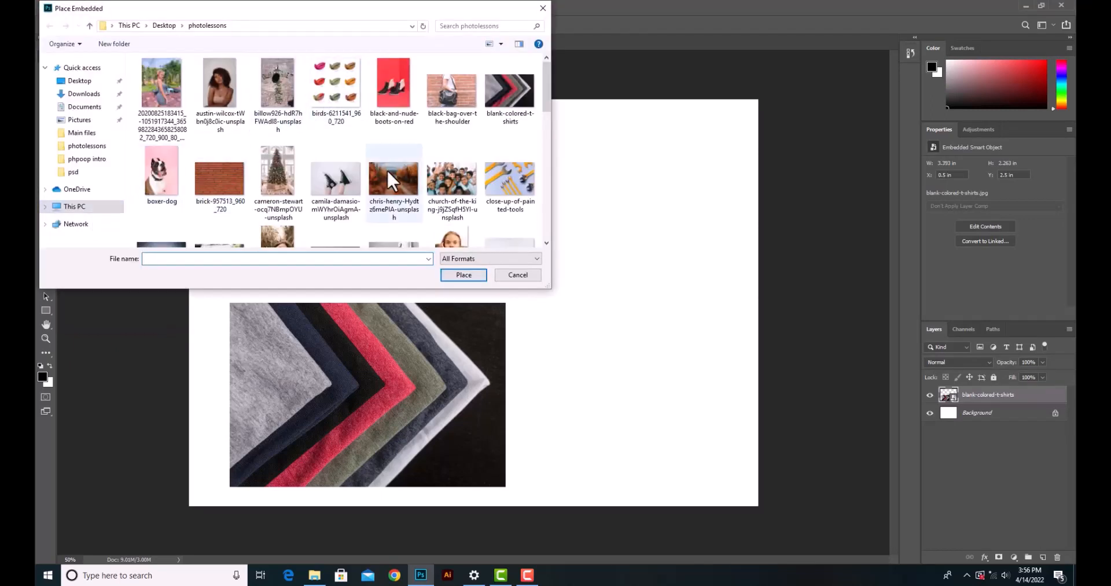
double_click(338, 180)
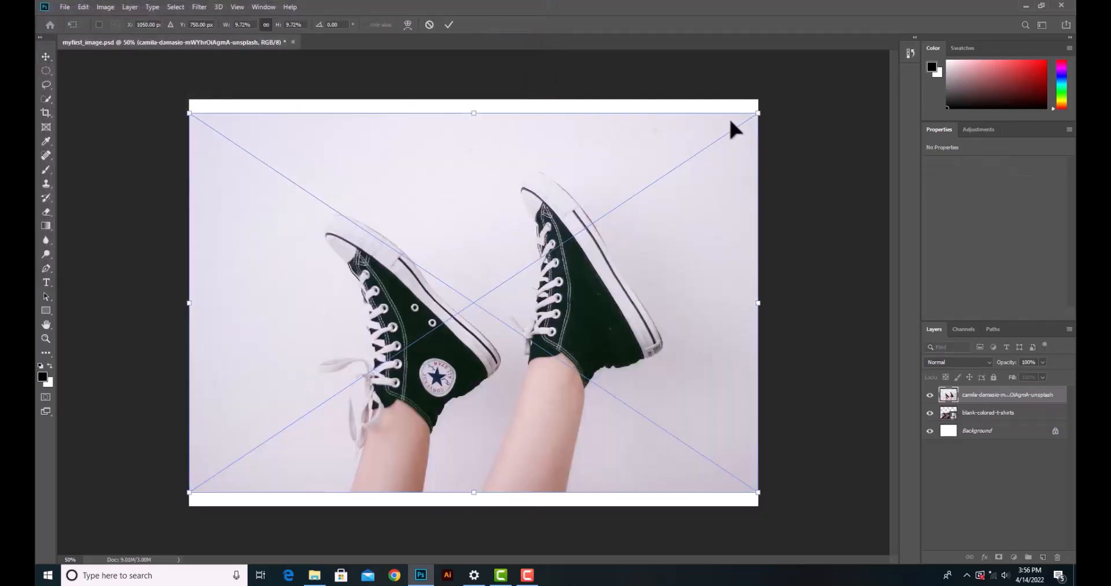
Scale the placed sneakers image down to about 5.1%, commit it, and move it to about X 3.2 in, Y 0.04 in.
left_click_drag(756, 113, 466, 286)
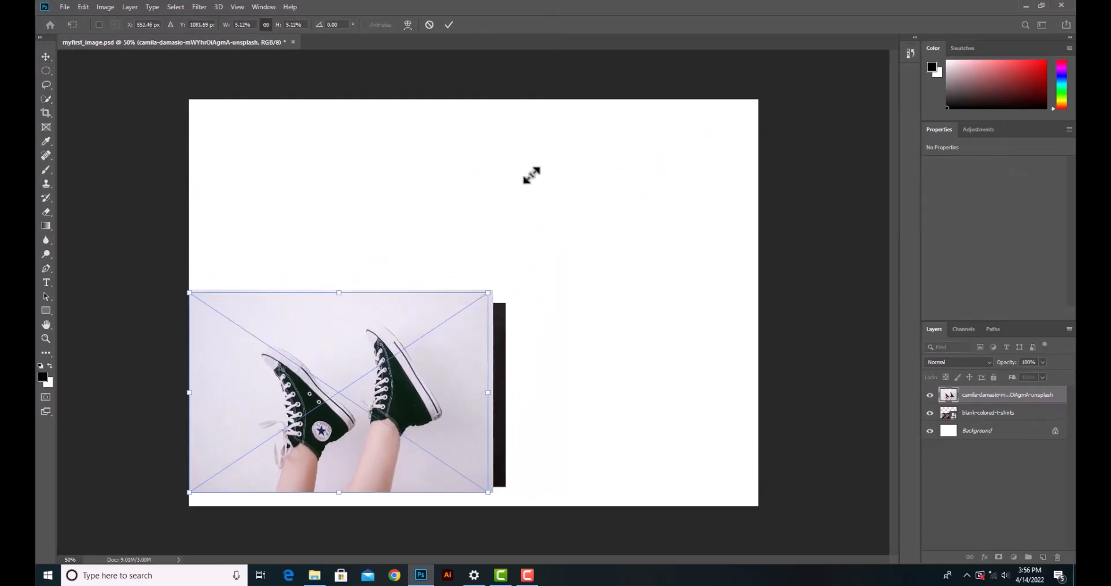
left_click(449, 24)
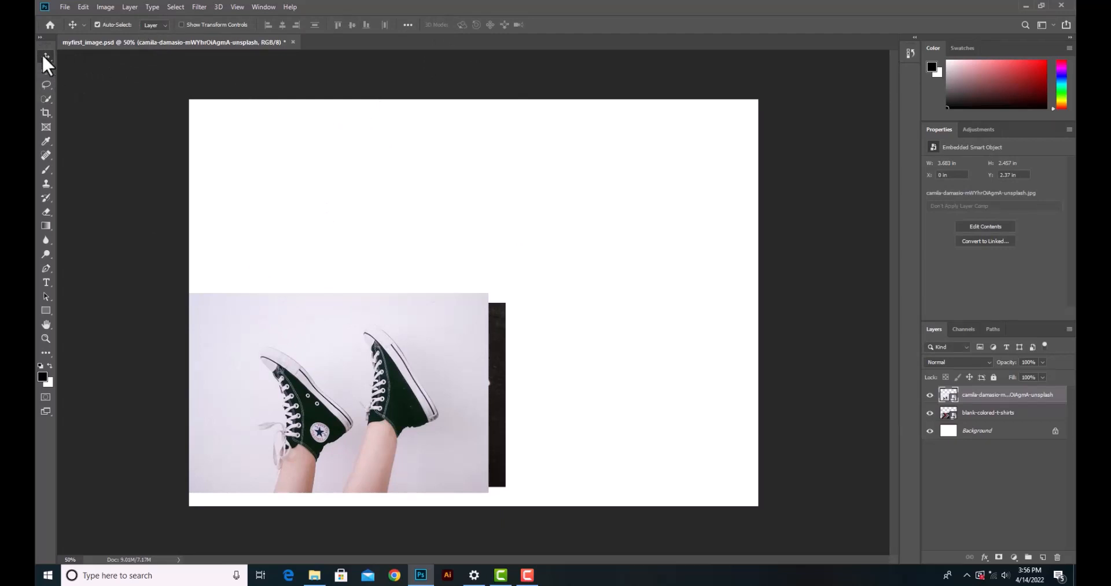
left_click_drag(278, 324, 524, 146)
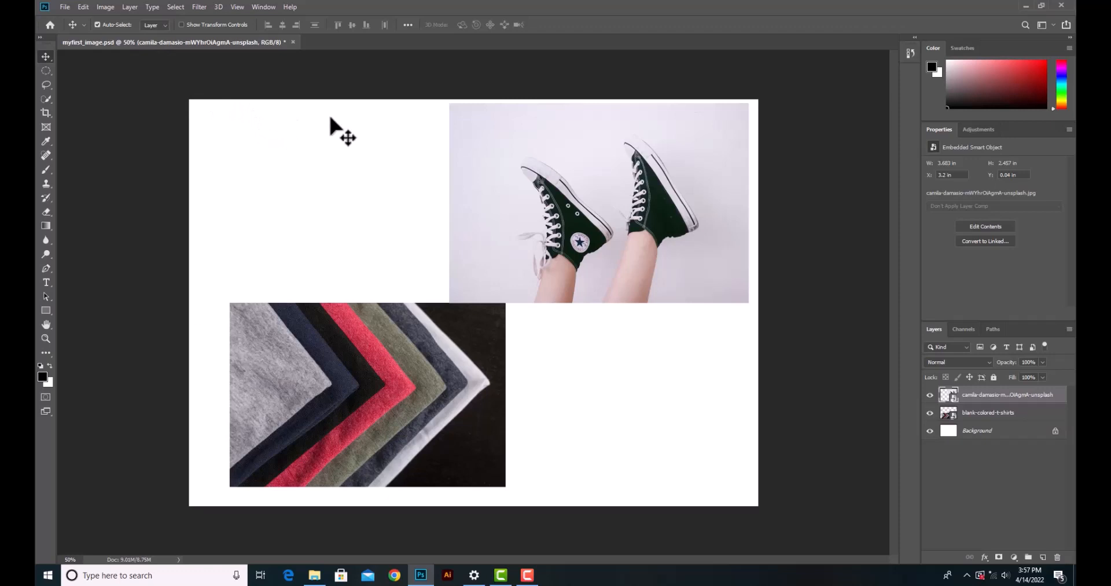
Open black-bag-over-the-shoulder from the photolessons folder as a separate document.
left_click(65, 7)
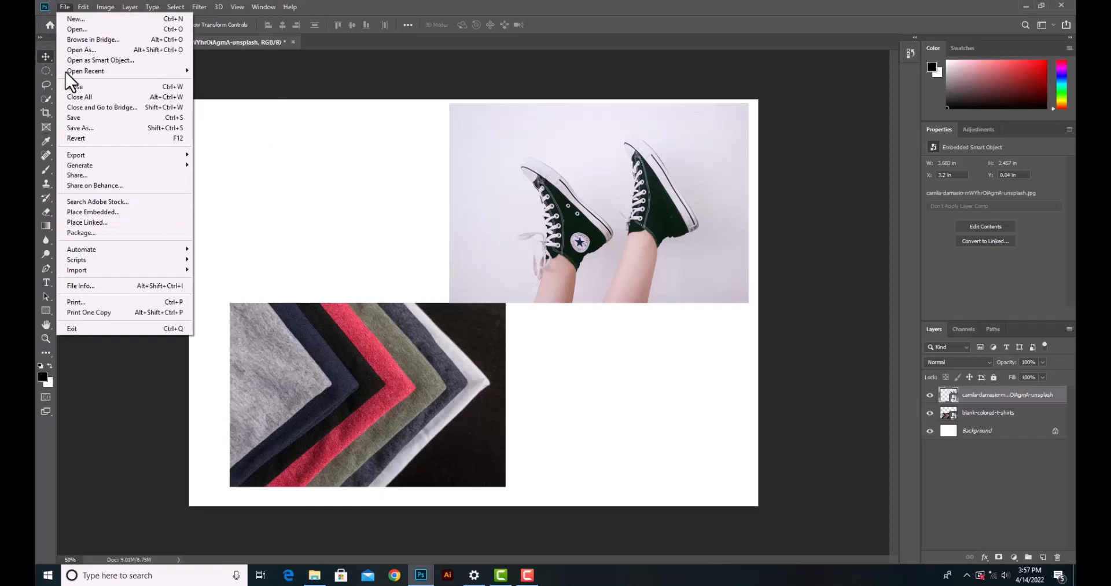
left_click(73, 30)
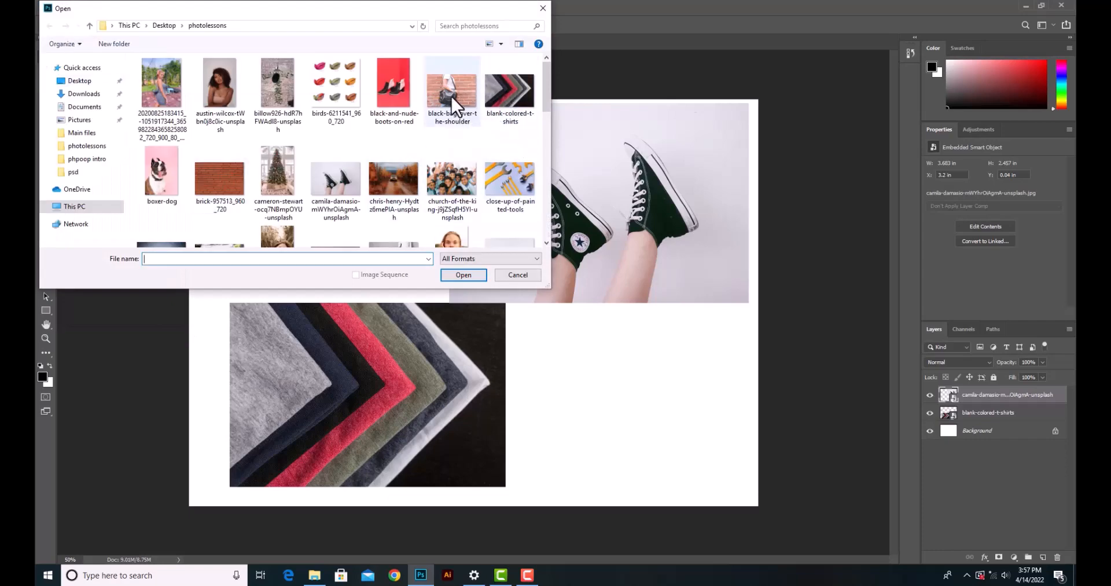
double_click(457, 97)
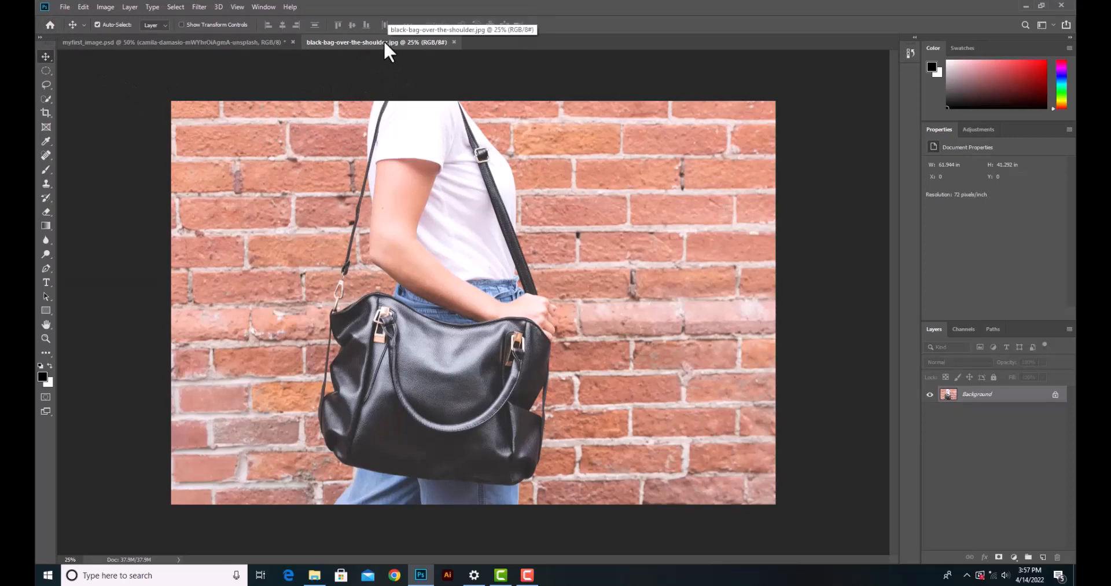
Switch back and forth between myfirst_image.psd and black-bag-over-the-shoulder.jpg to compare the two documents, ending on the bag photo.
left_click(221, 39)
left_click(342, 42)
left_click(265, 42)
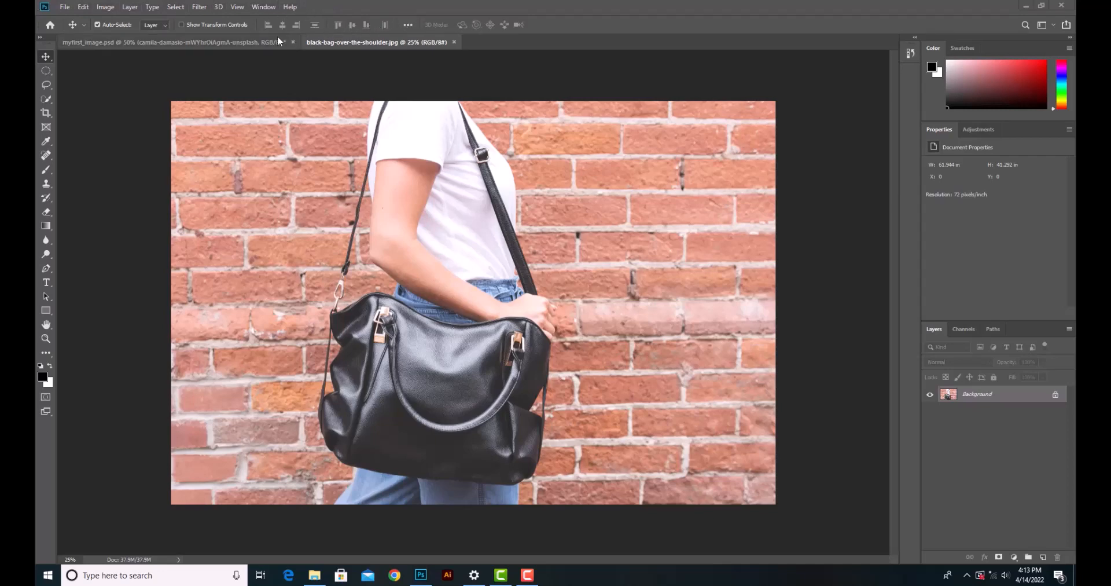
left_click(243, 44)
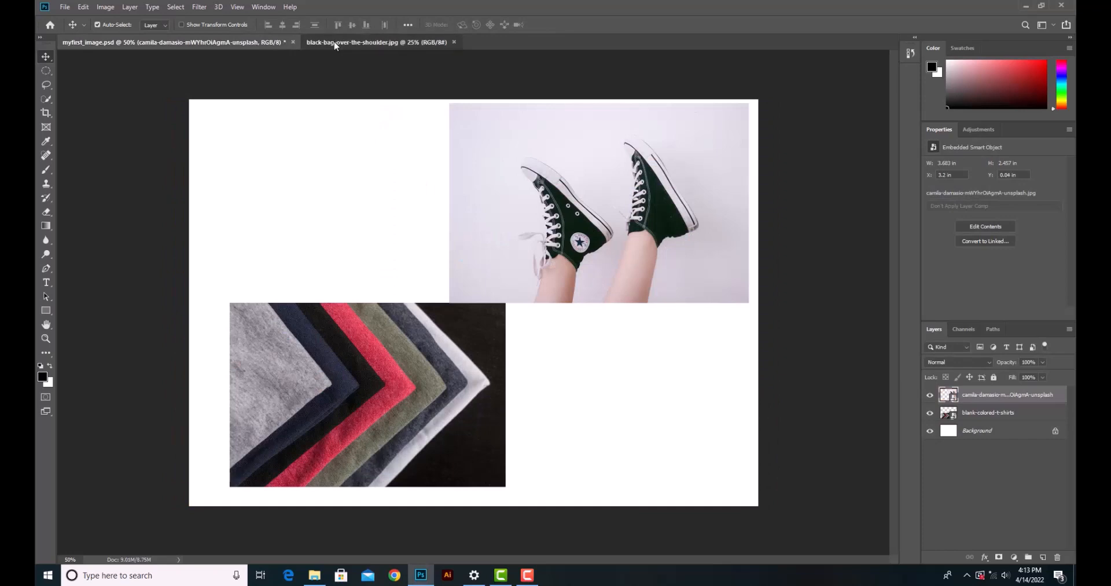
left_click(321, 44)
left_click(252, 38)
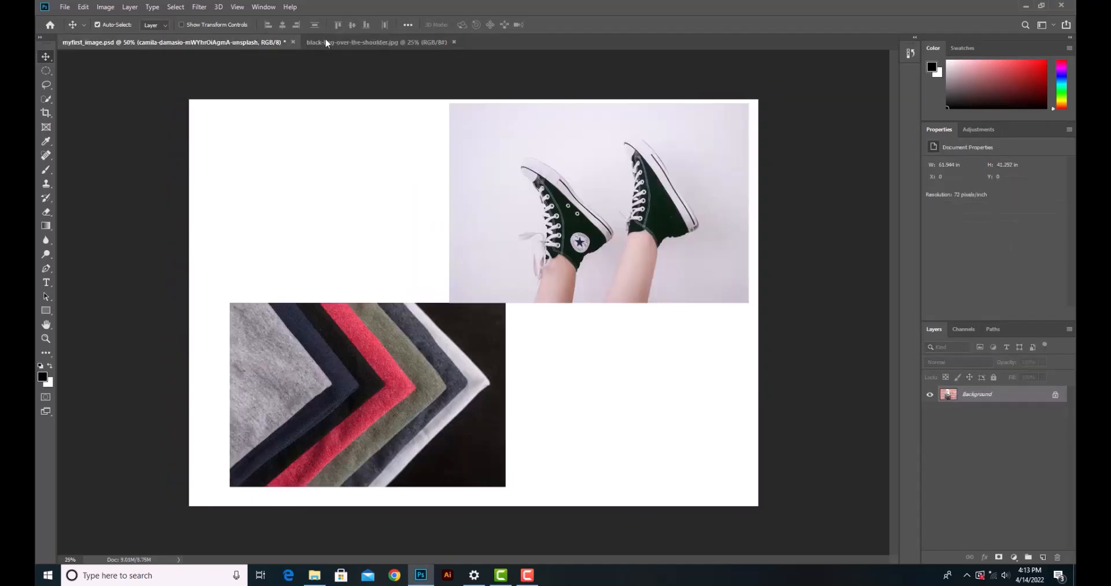
left_click(366, 38)
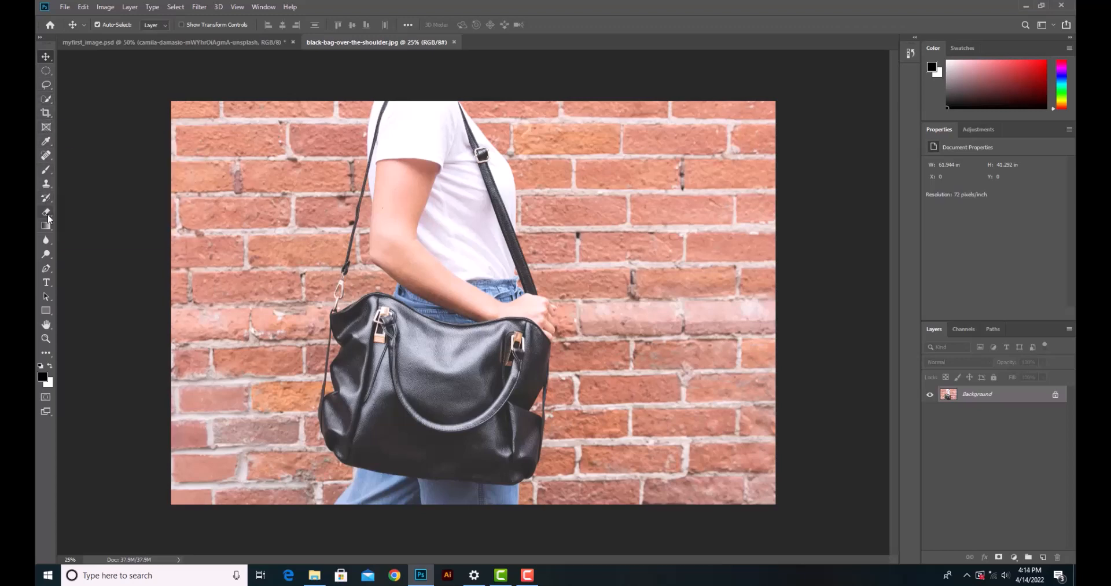
Examine the related tools grouped under the Crop tool and the Lasso tool.
left_click(49, 116)
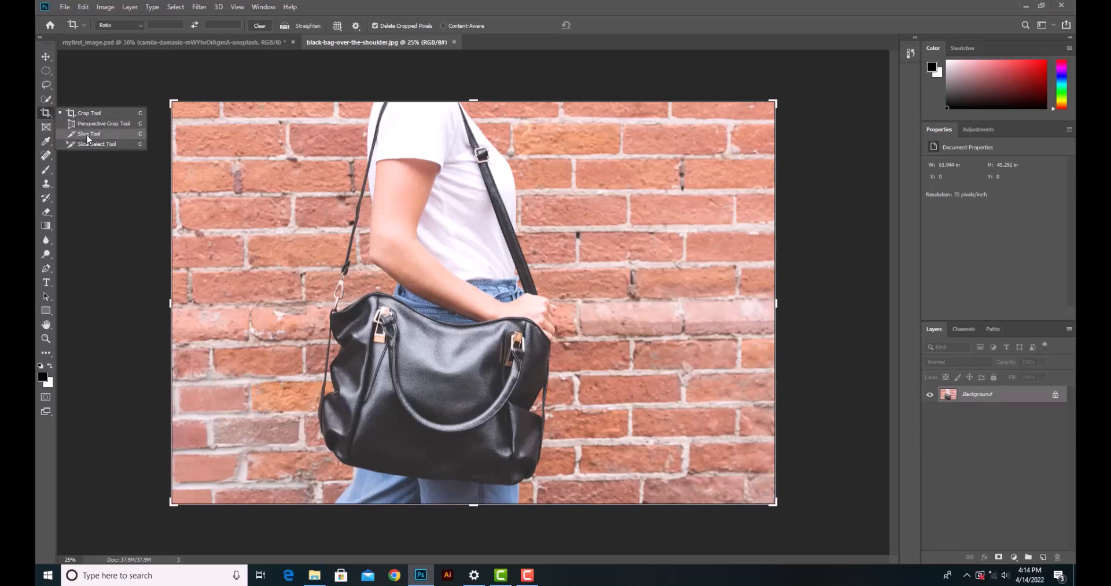
left_click(45, 116)
left_click(51, 85)
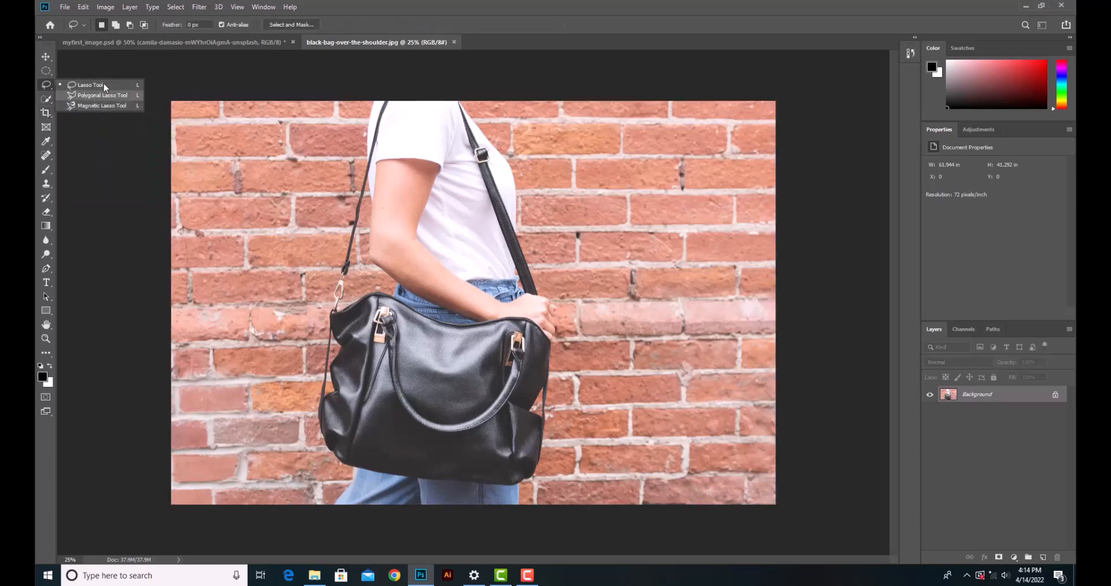
left_click(51, 86)
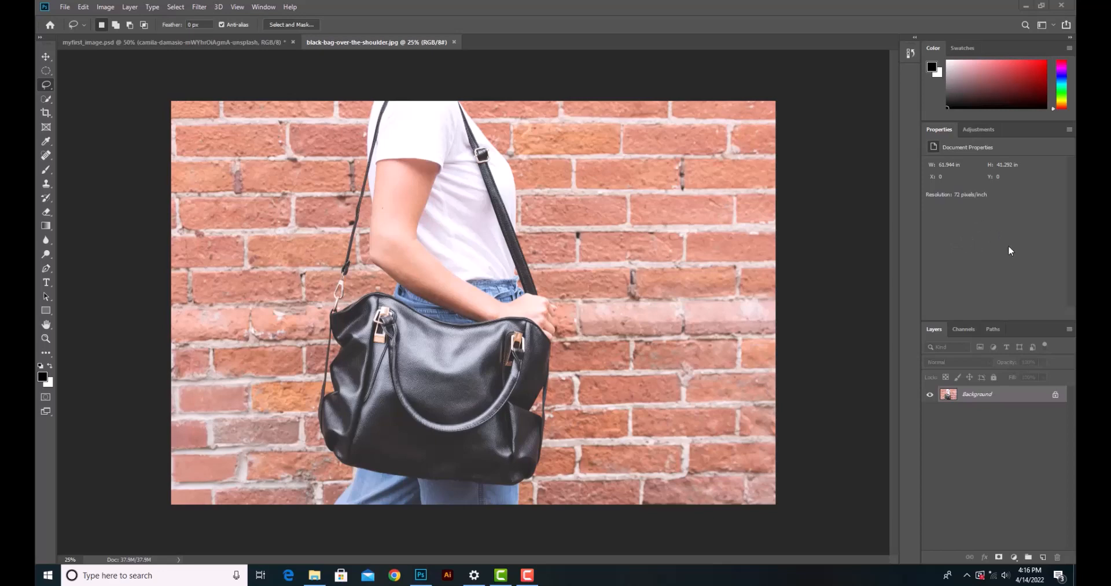
Show the Adjustments panel and hide it again together with the Properties panel it is grouped with.
left_click(264, 7)
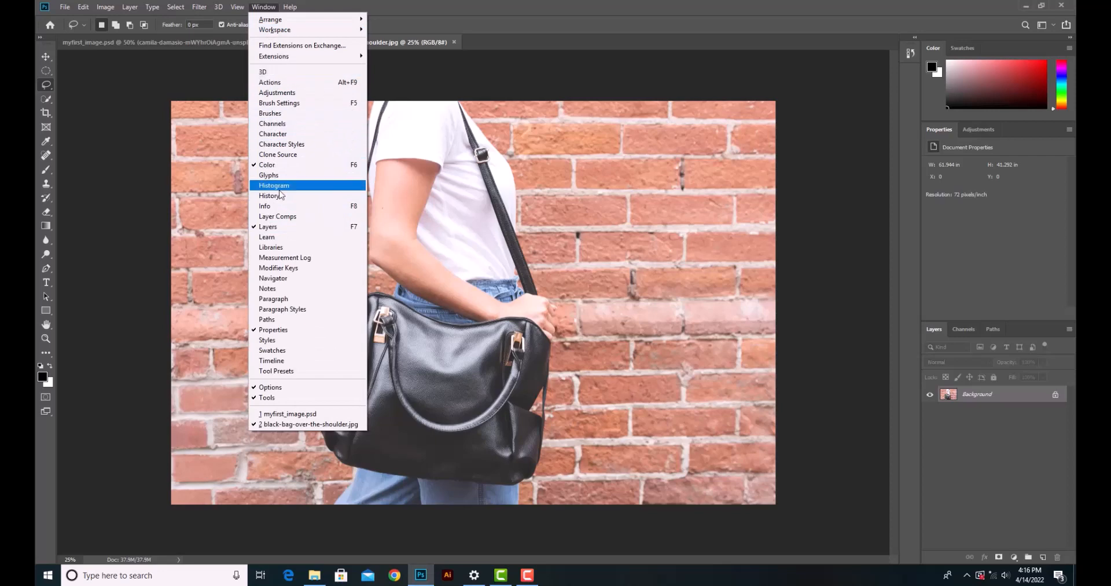
left_click(263, 93)
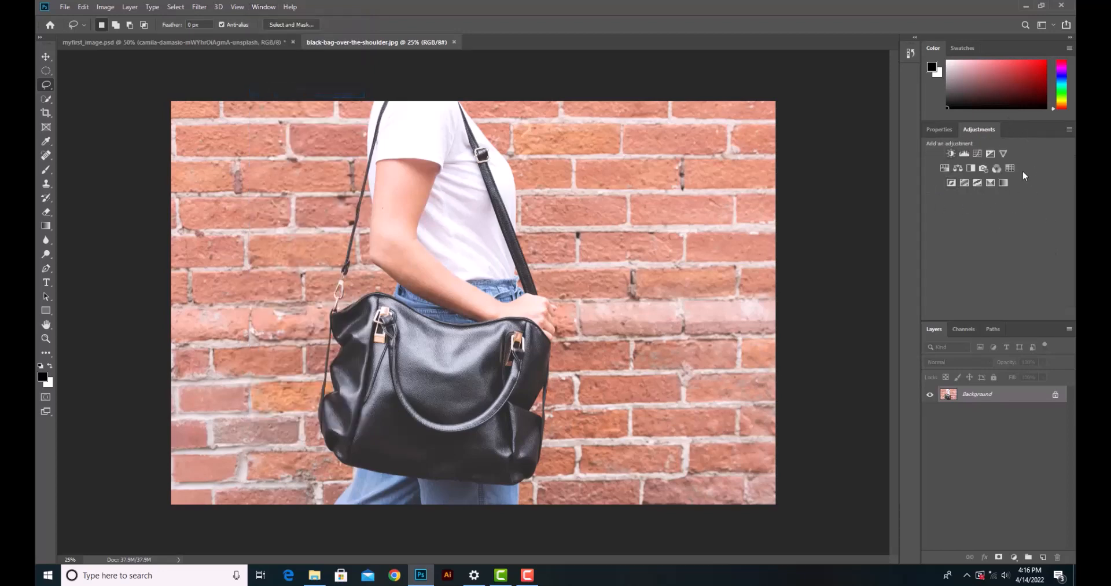
left_click(263, 8)
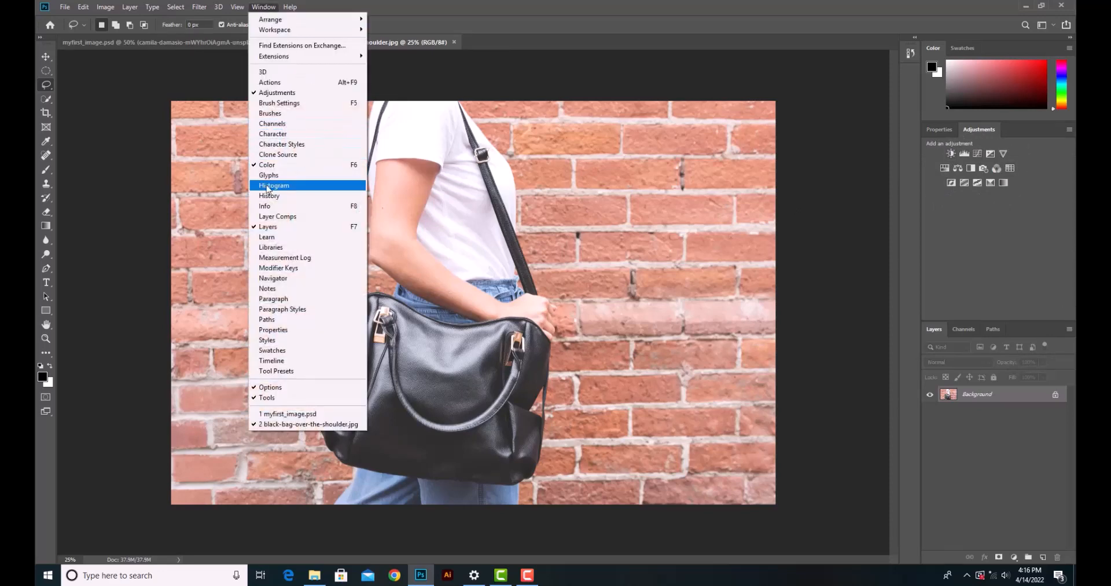
left_click(272, 93)
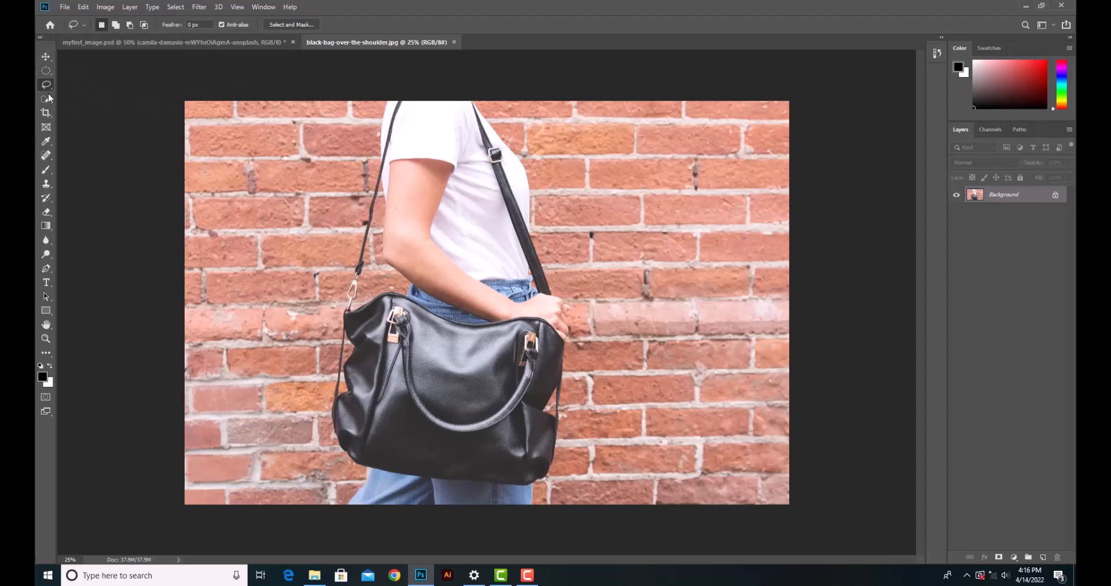
Examine the options of tools from Move and Lasso through Crop, Frame and Brush, ending with the Clone Stamp tool active.
left_click(47, 57)
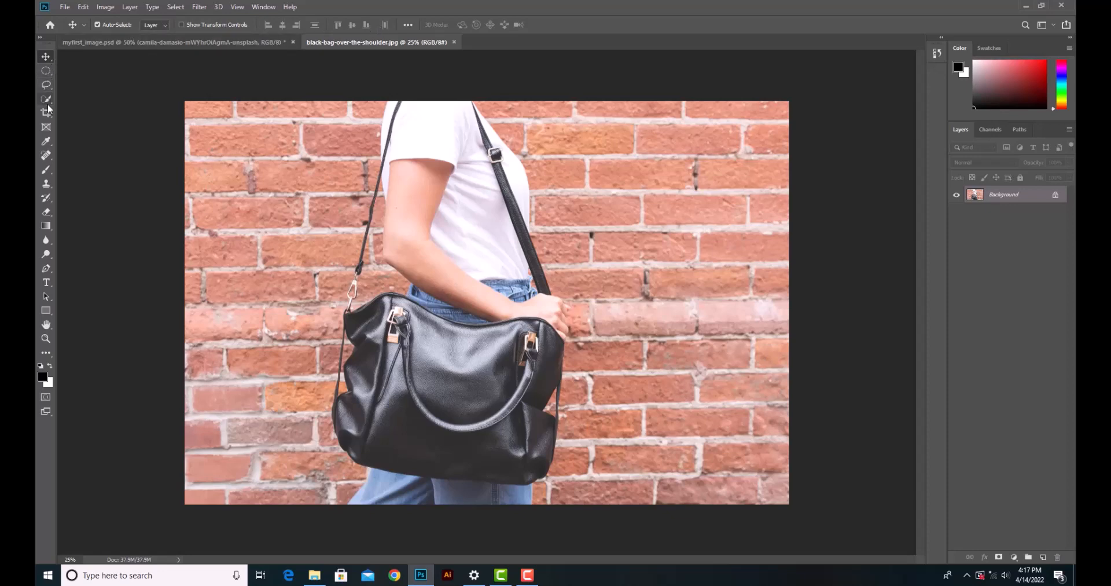
left_click(47, 86)
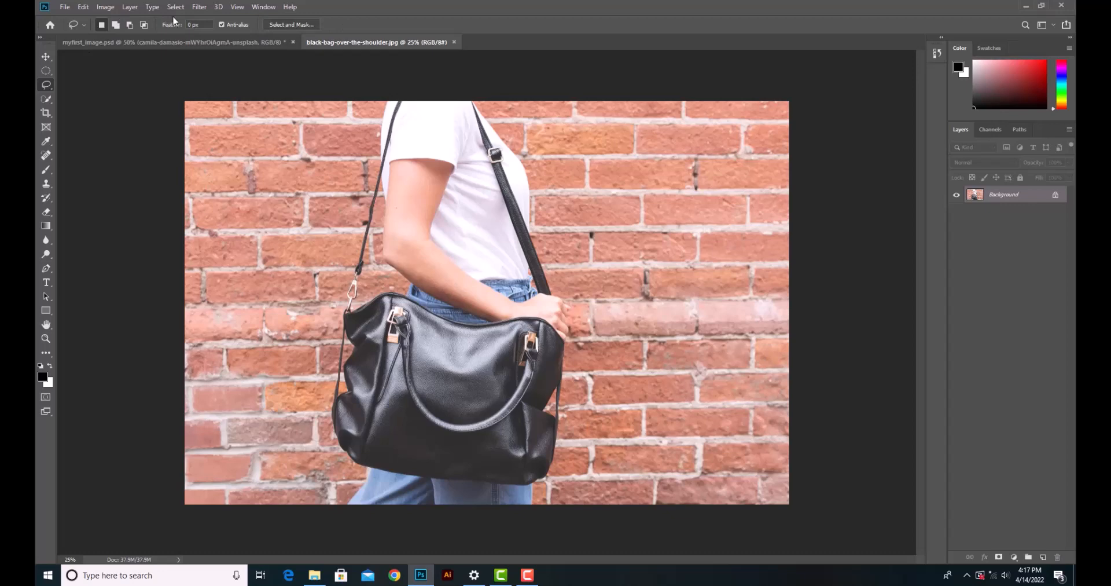
left_click(44, 99)
left_click(46, 113)
left_click(46, 140)
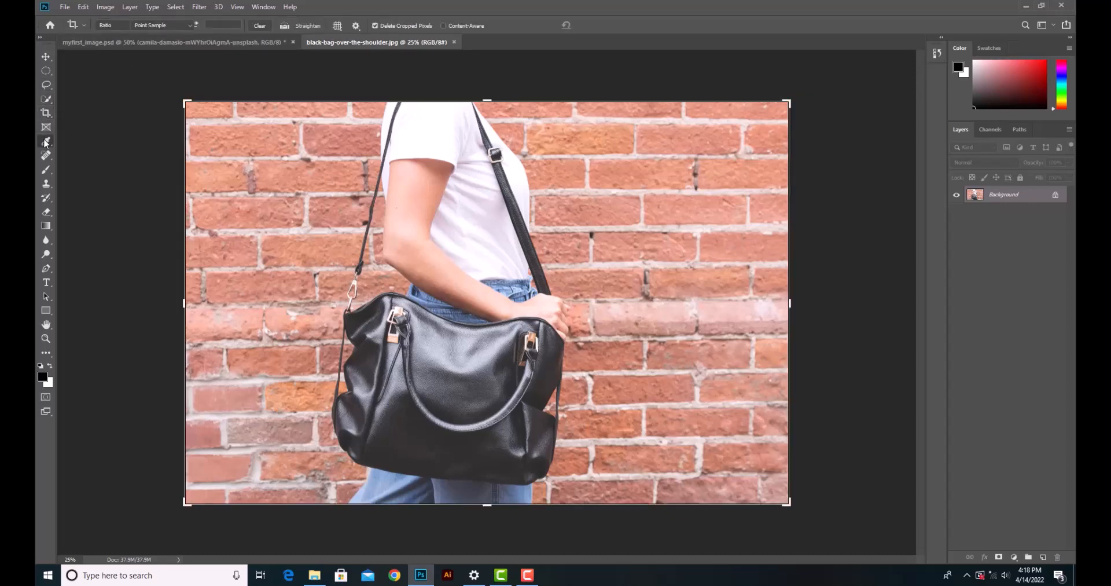
left_click(47, 127)
left_click(46, 155)
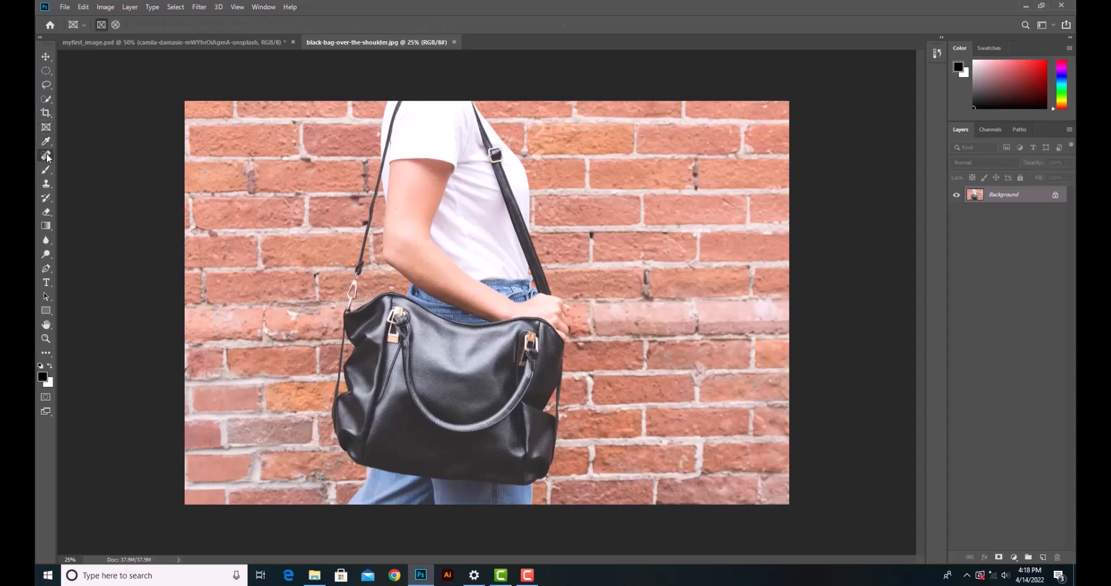
left_click(46, 169)
left_click(46, 184)
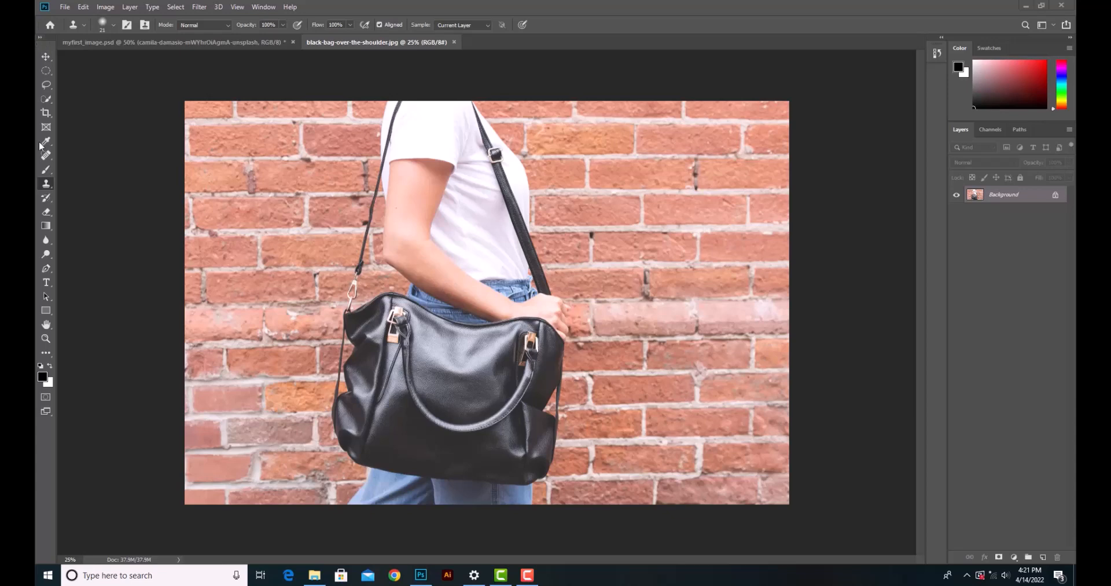
Switch the toolbar to two columns and back to one, and check the tool presets of the Clone Stamp tool.
left_click(41, 37)
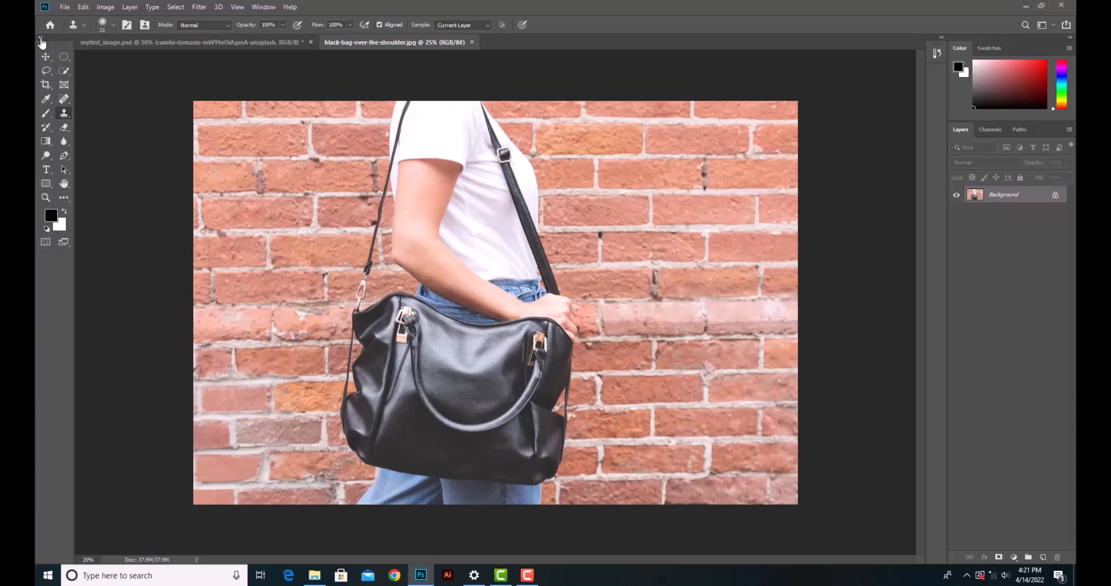
left_click(40, 38)
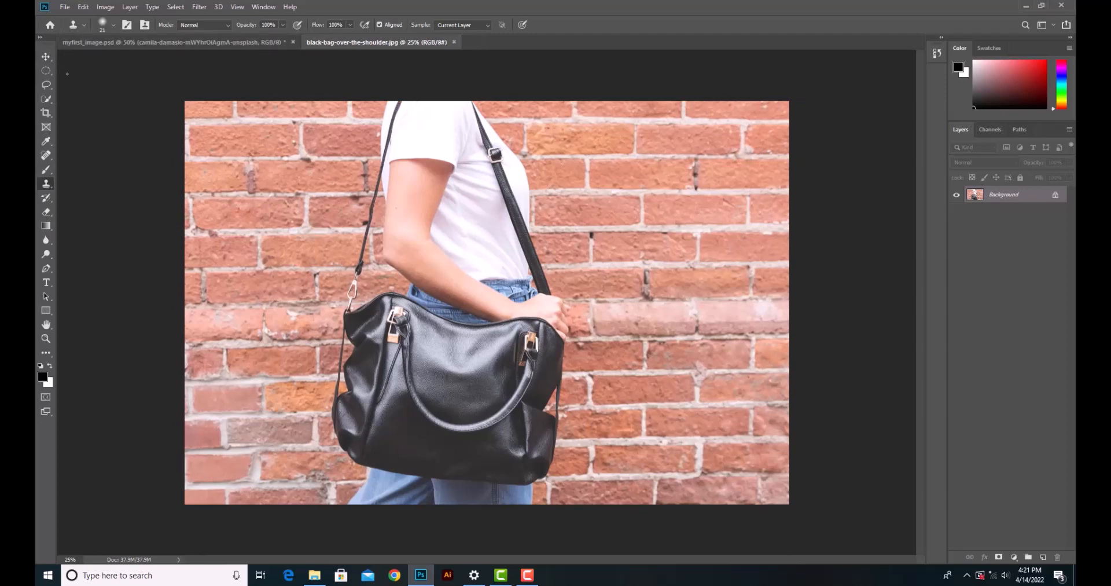
left_click(86, 27)
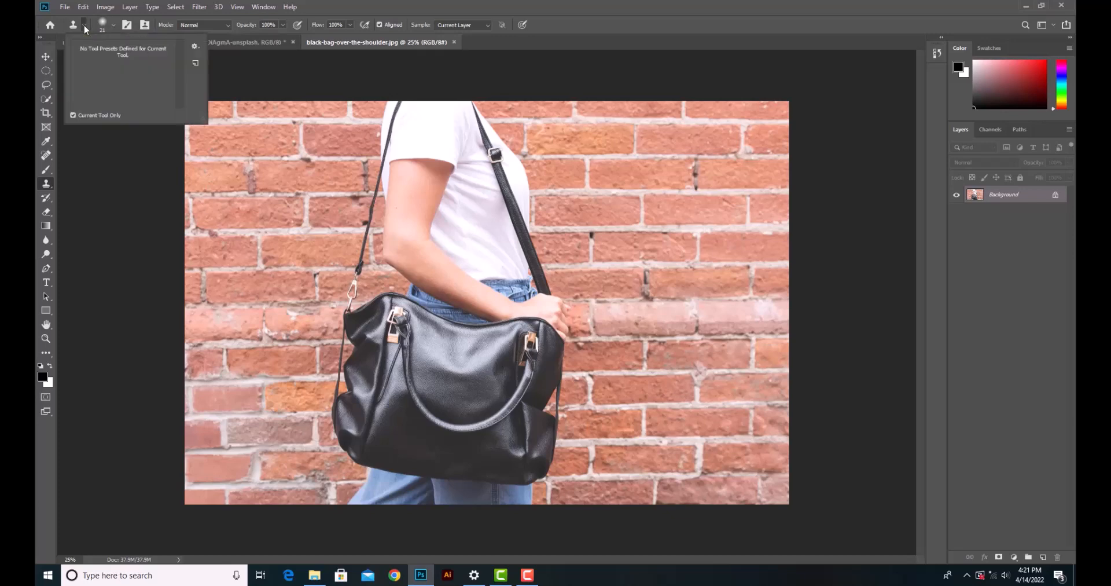
left_click(197, 49)
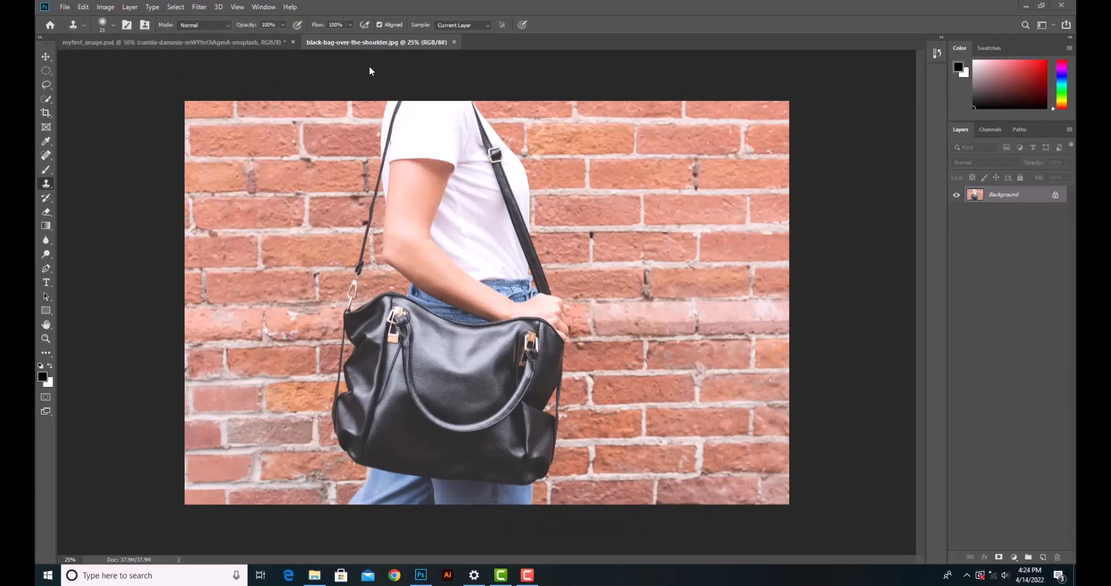
Try the Black, Dark Gray, Medium Gray and Light Gray colors for the area around the canvas, and restore Default.
left_click(291, 71)
right_click(279, 80)
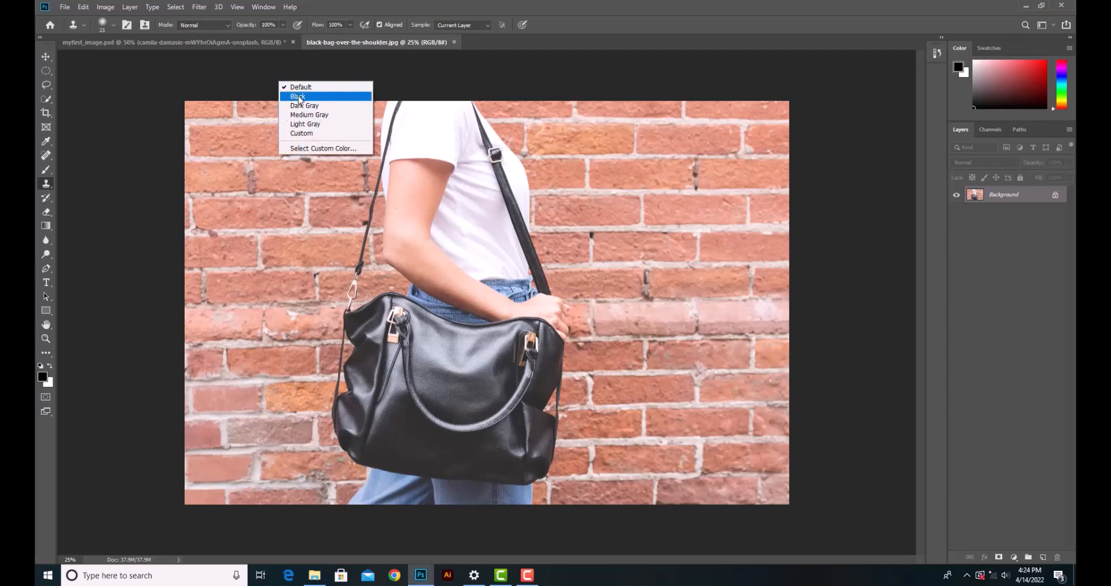
left_click(299, 96)
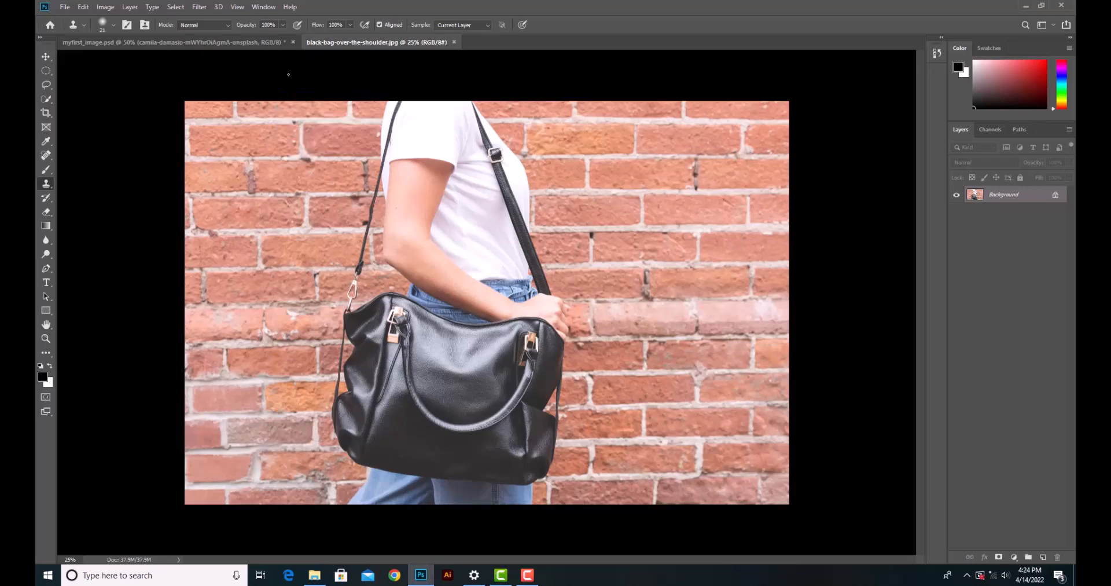
right_click(288, 74)
left_click(313, 99)
right_click(284, 84)
left_click(315, 119)
right_click(279, 83)
left_click(318, 129)
right_click(297, 84)
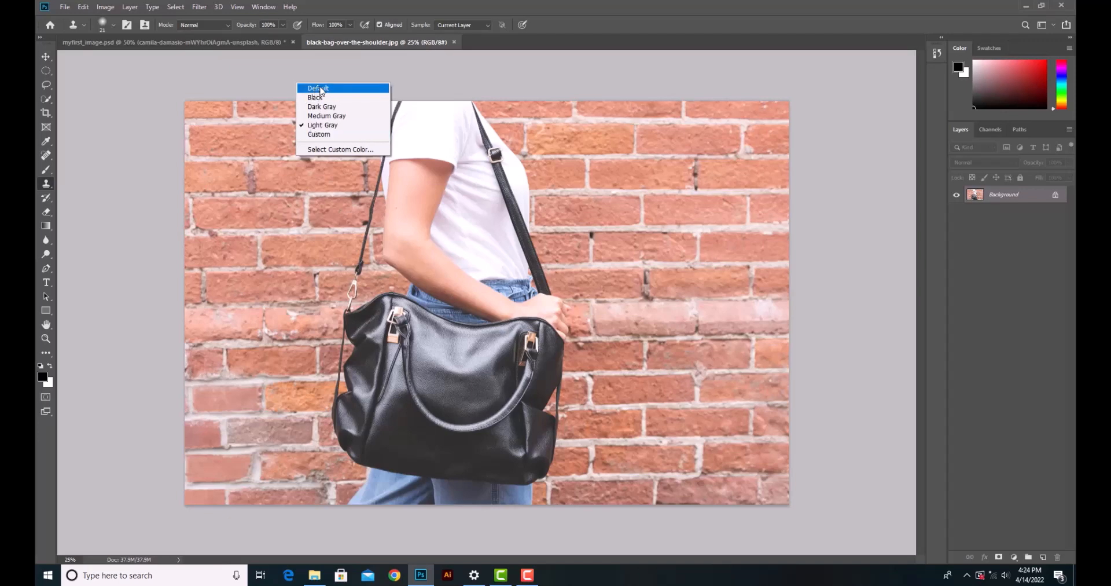
left_click(322, 91)
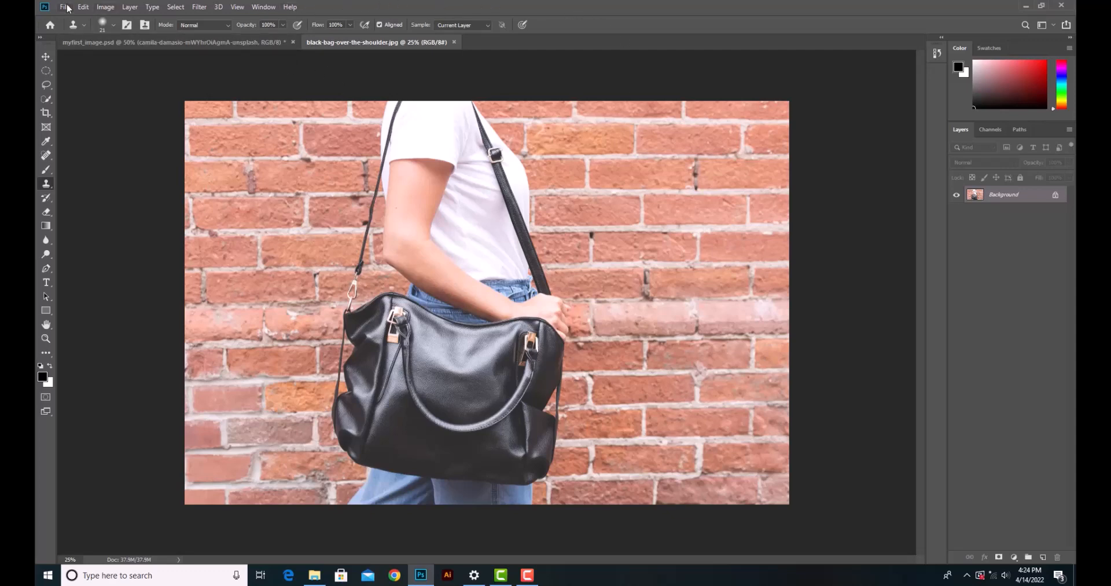
Try the darkest, light gray and lightest color themes in the Interface preferences, return to the medium-dark theme, and cancel the preferences.
left_click(84, 7)
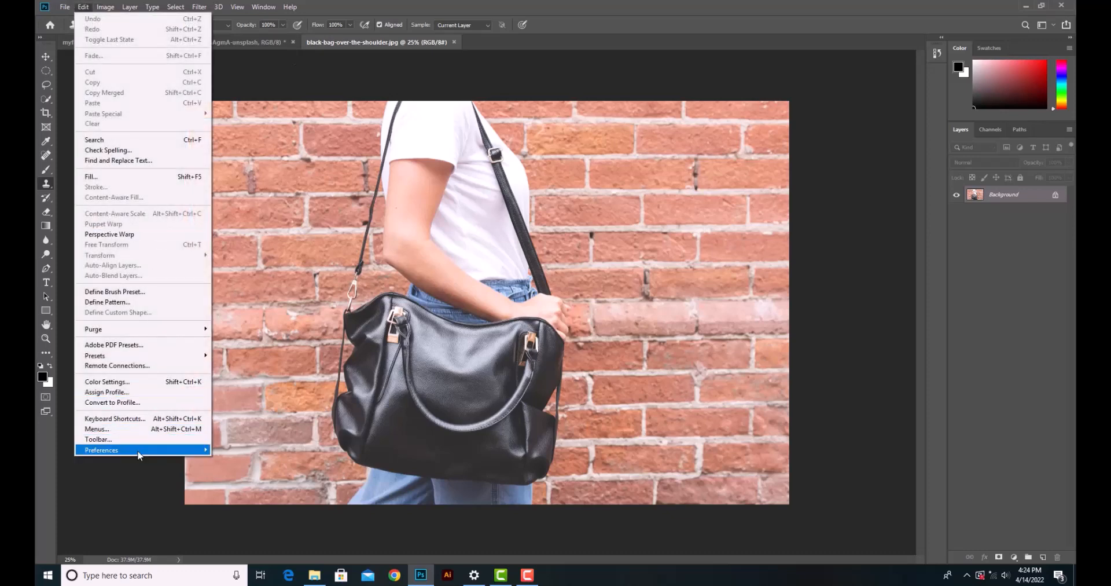
mouse_move(152, 450)
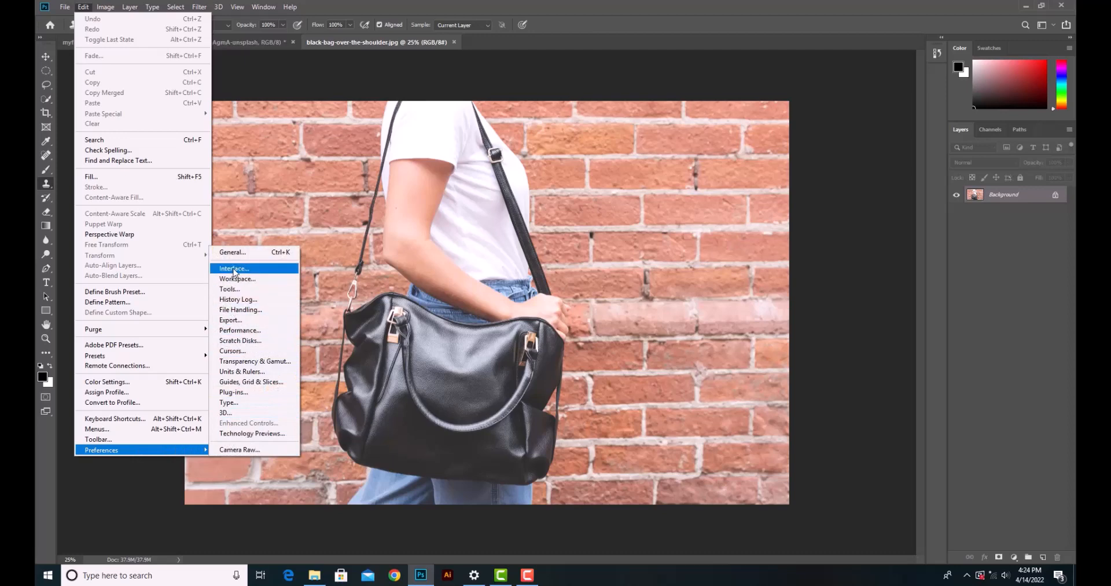
left_click(234, 269)
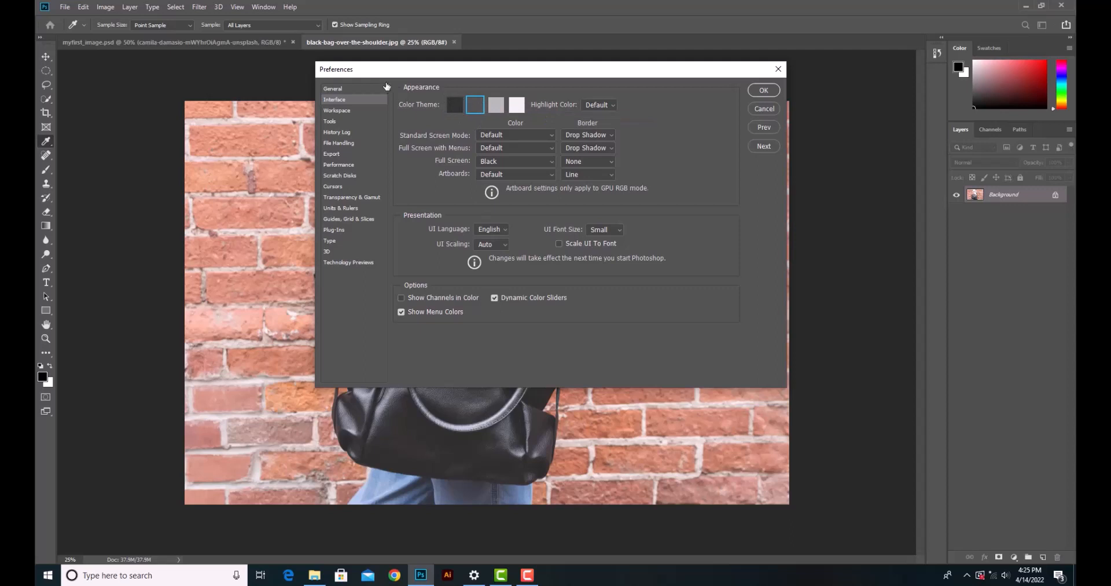
left_click(456, 106)
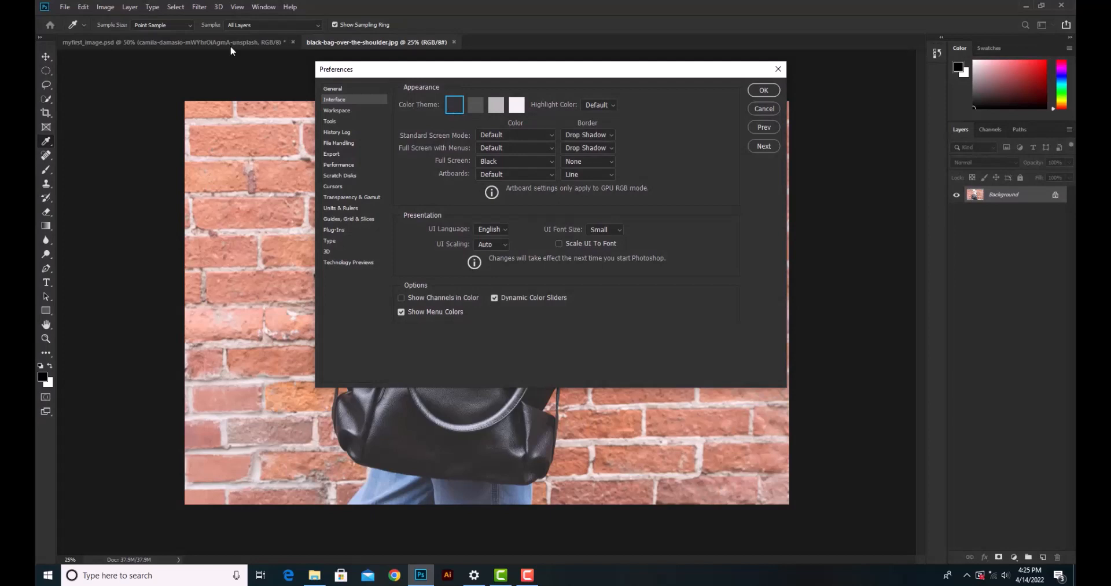
left_click(480, 107)
left_click(497, 106)
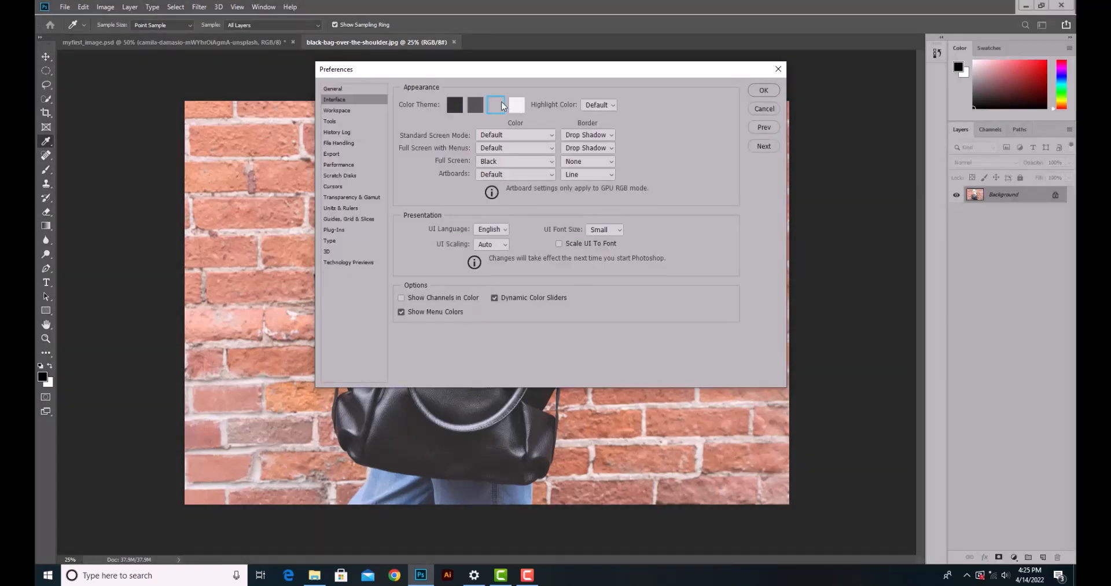
left_click(516, 106)
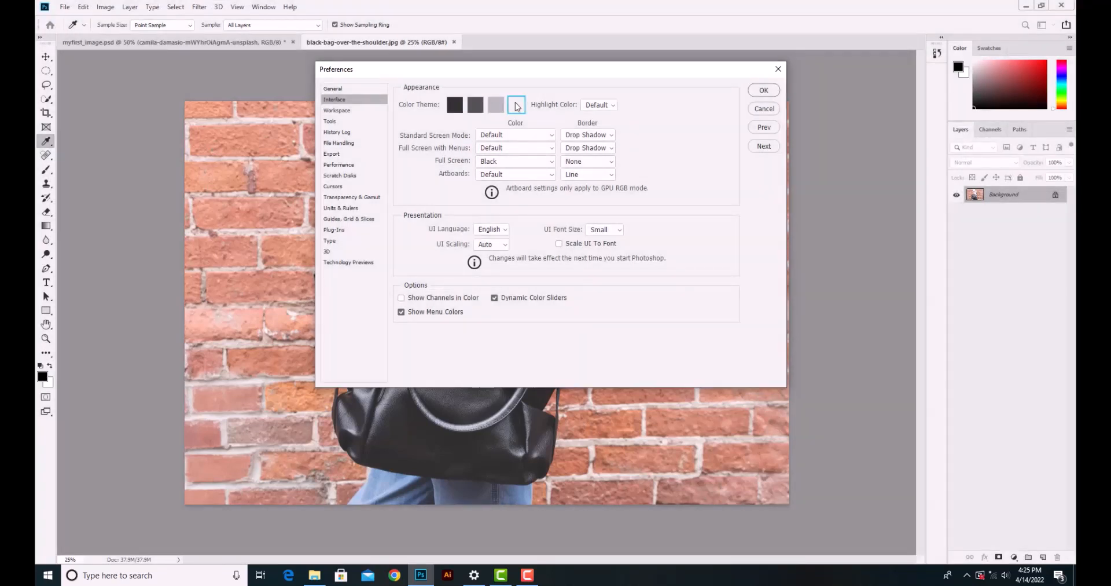
left_click(475, 107)
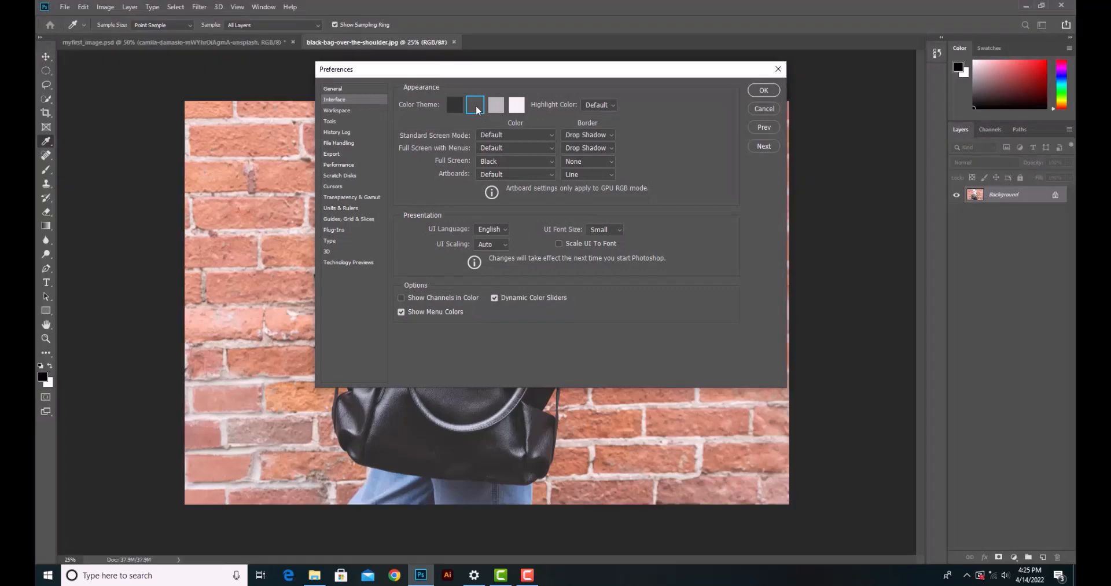
left_click(764, 110)
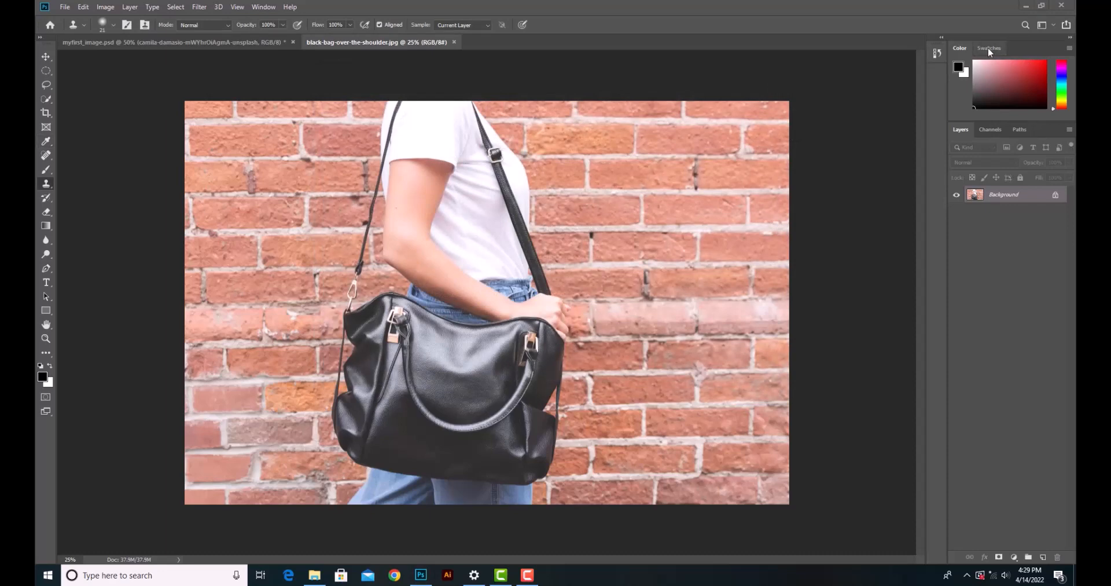
Detach the Swatches panel from the Color panel's group, widen the floating panel slightly, and close it.
left_click(991, 50)
left_click(960, 48)
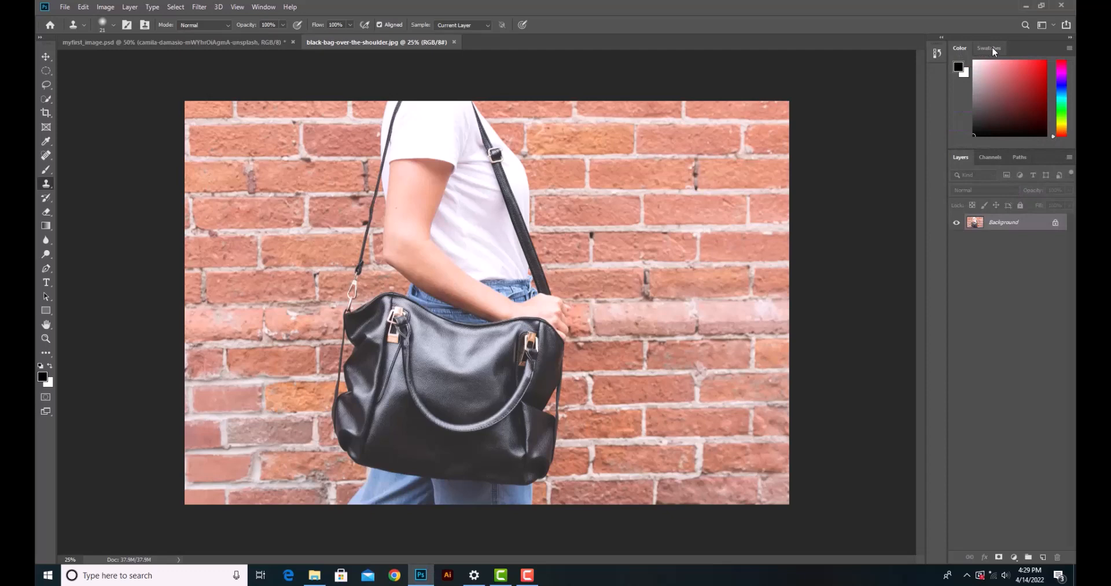
left_click_drag(994, 51, 730, 94)
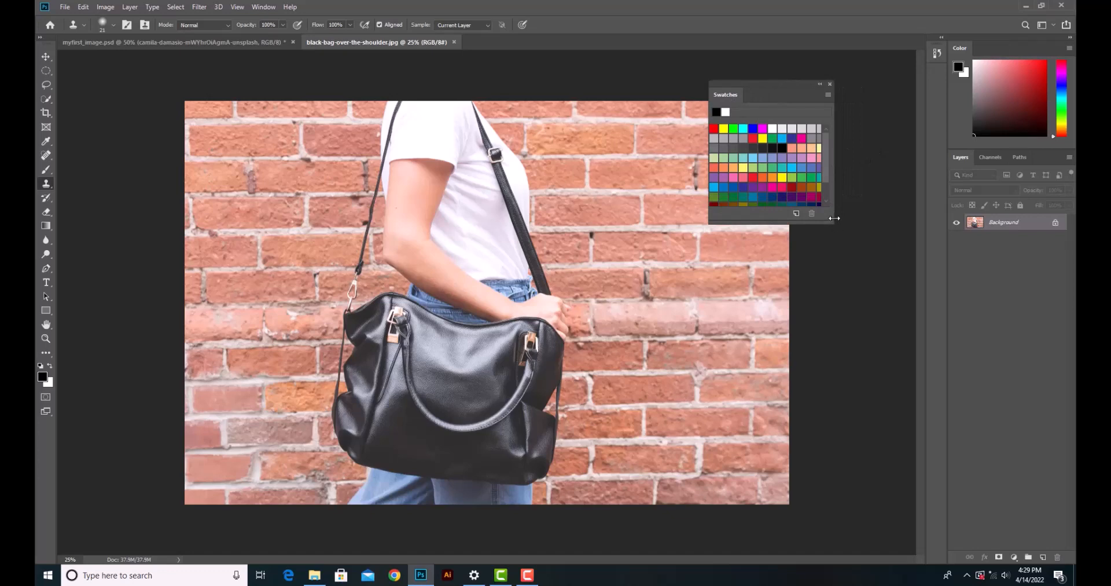
left_click_drag(839, 201, 858, 184)
left_click(853, 95)
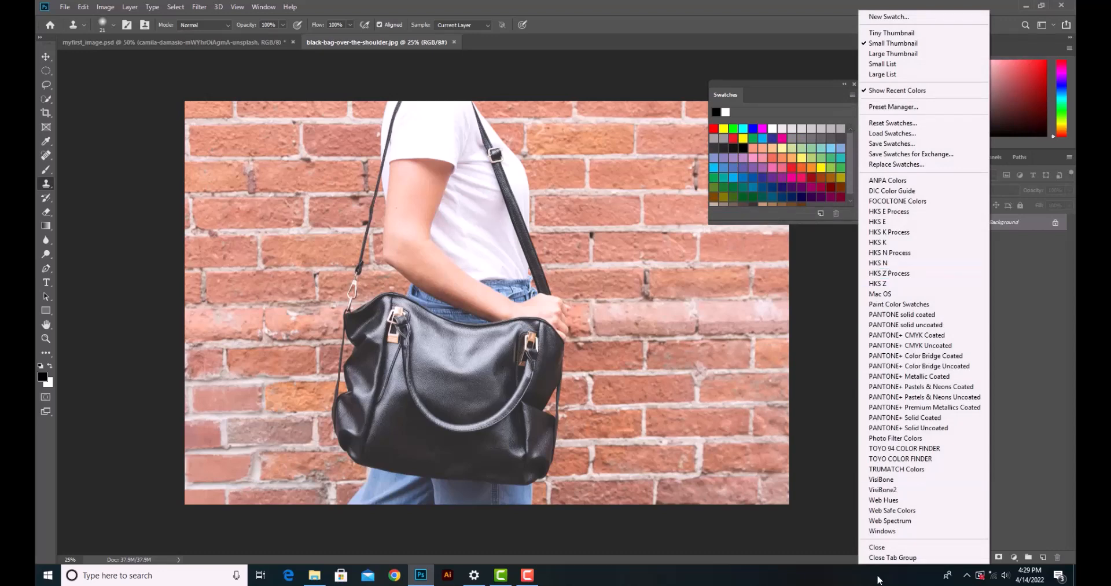
left_click(877, 547)
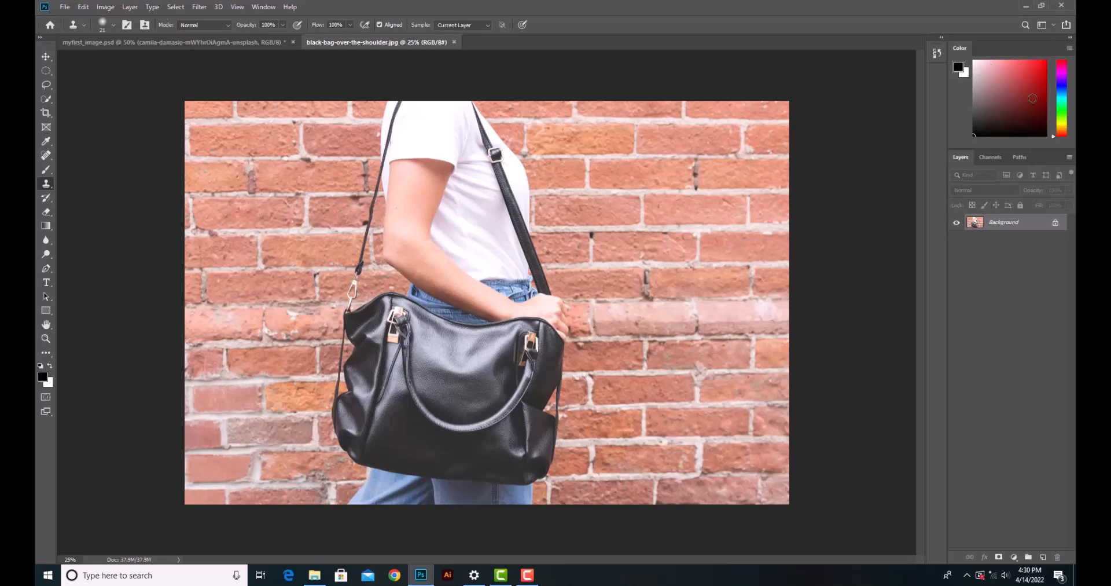
Show the Adjustments panel, move it into the collapsed icon column, and check it by expanding and collapsing it.
left_click(265, 7)
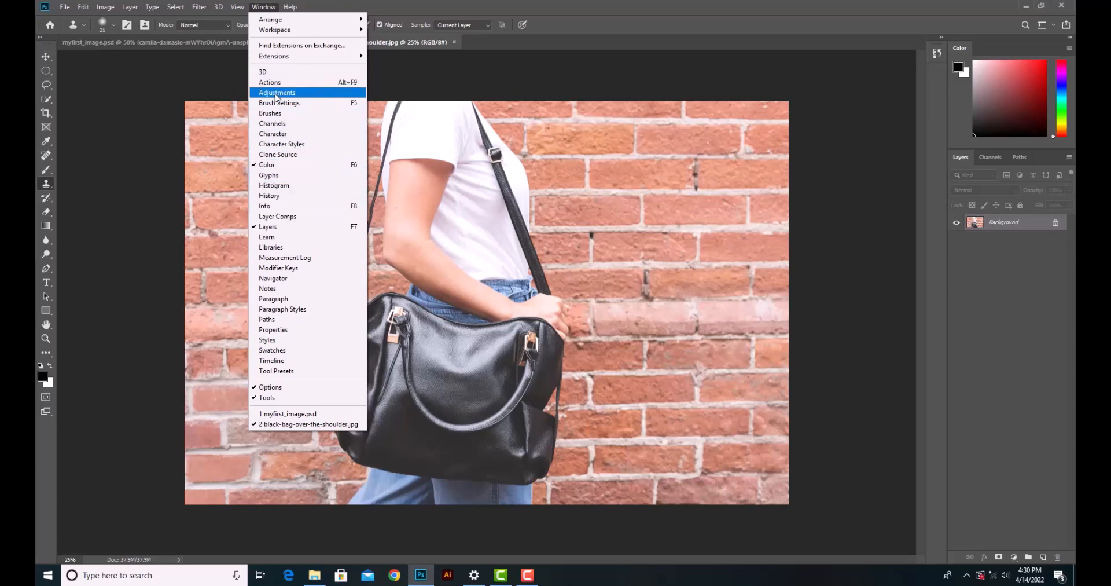
left_click(276, 92)
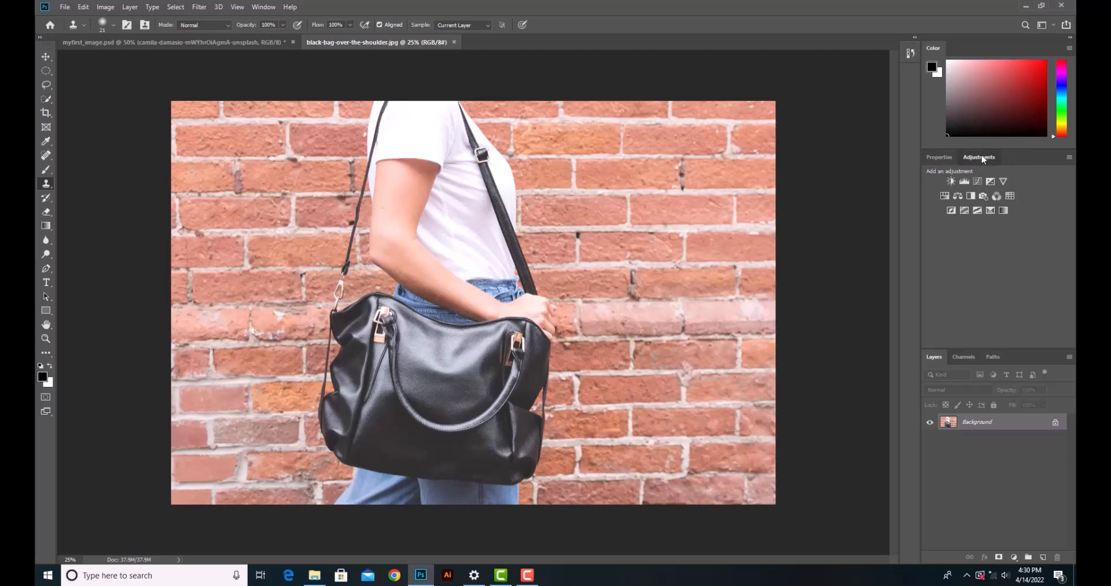
left_click_drag(982, 160, 915, 74)
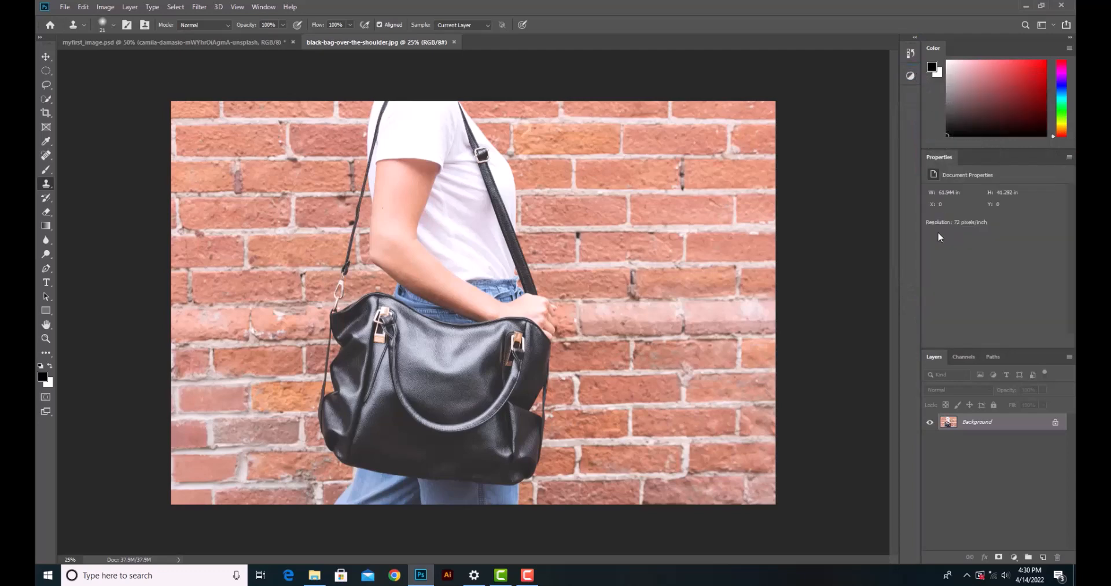
left_click(911, 77)
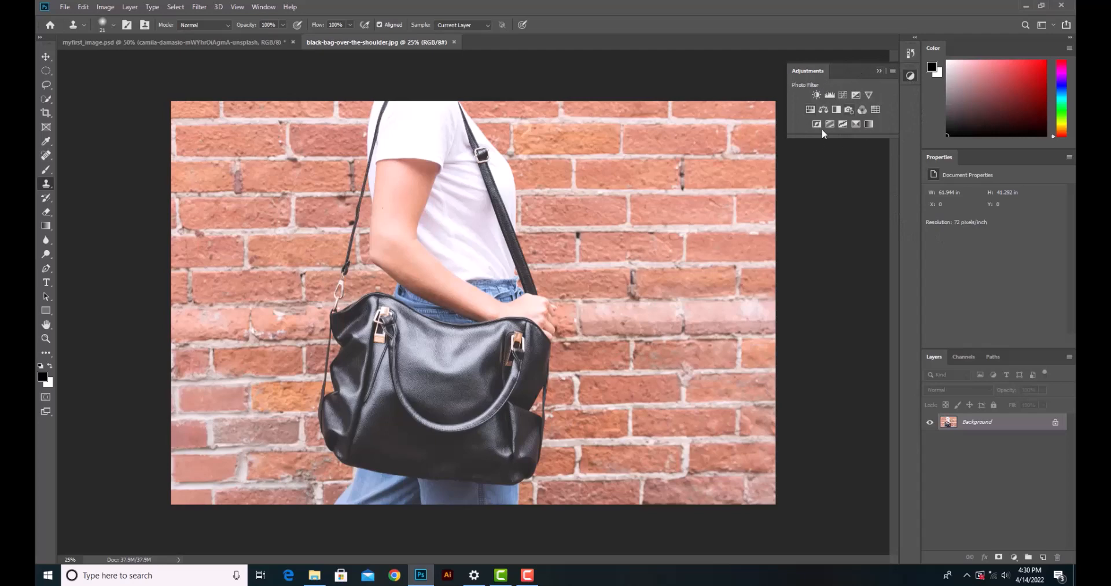
left_click(911, 77)
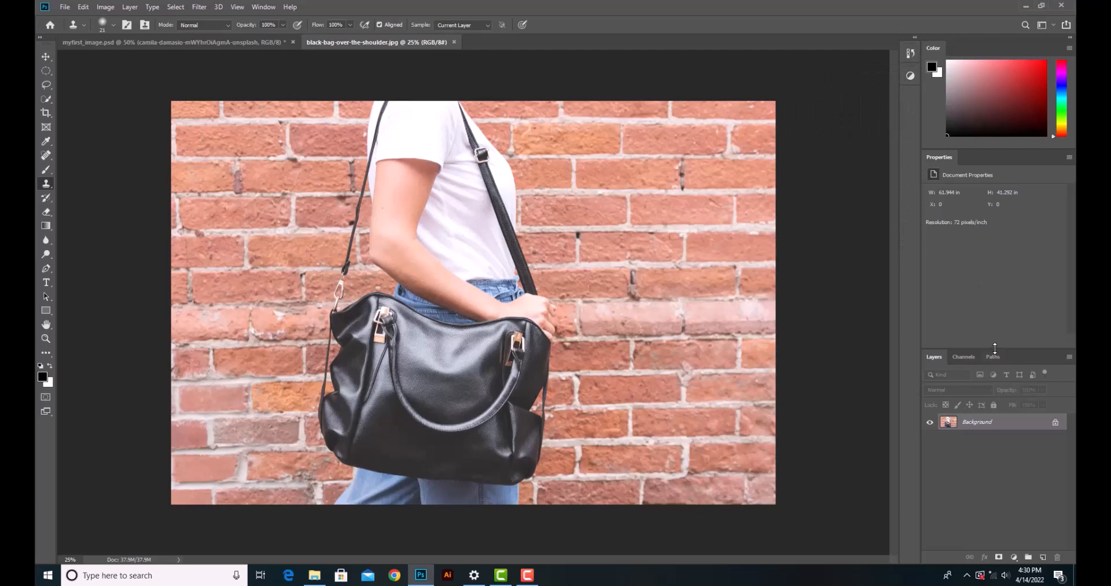
Make the Layers panel taller by moving up its border with the Properties panel.
left_click_drag(991, 347, 987, 264)
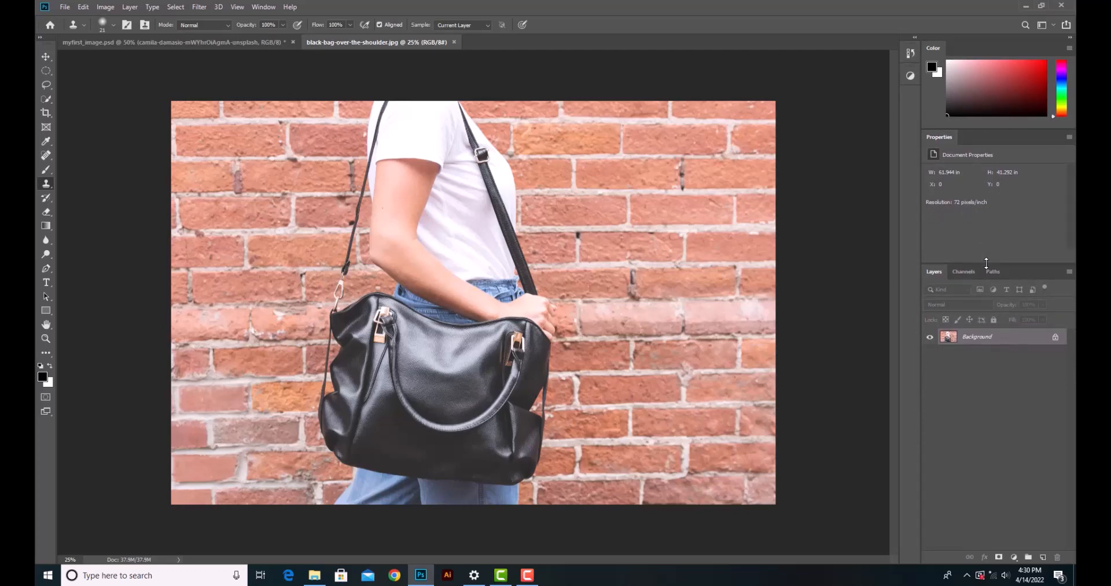
left_click(1052, 24)
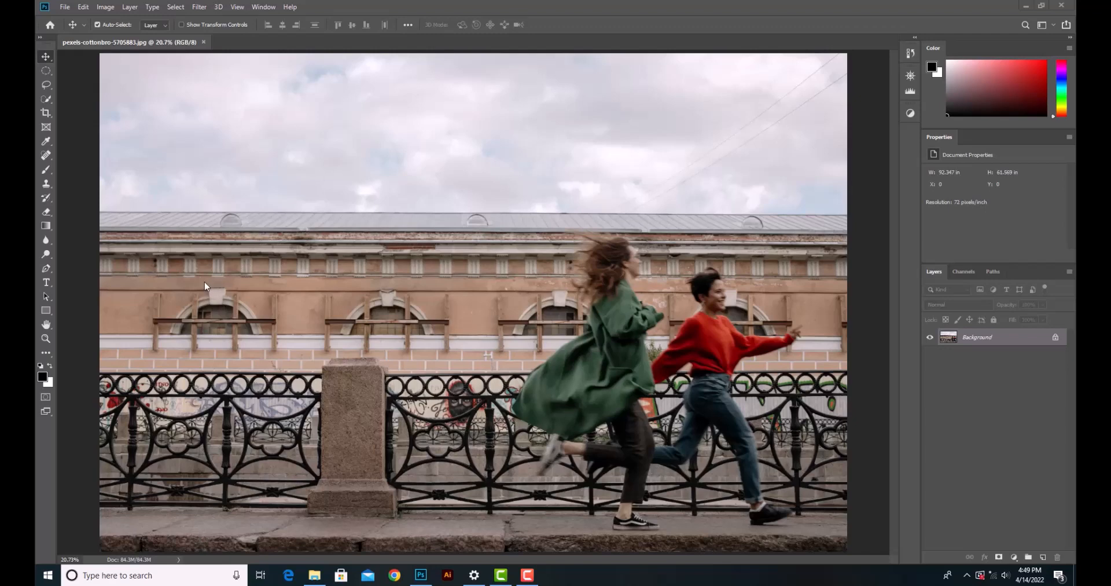
Magnify the running-couple photo to 100% around the building wall with the Zoom tool.
left_click(46, 340)
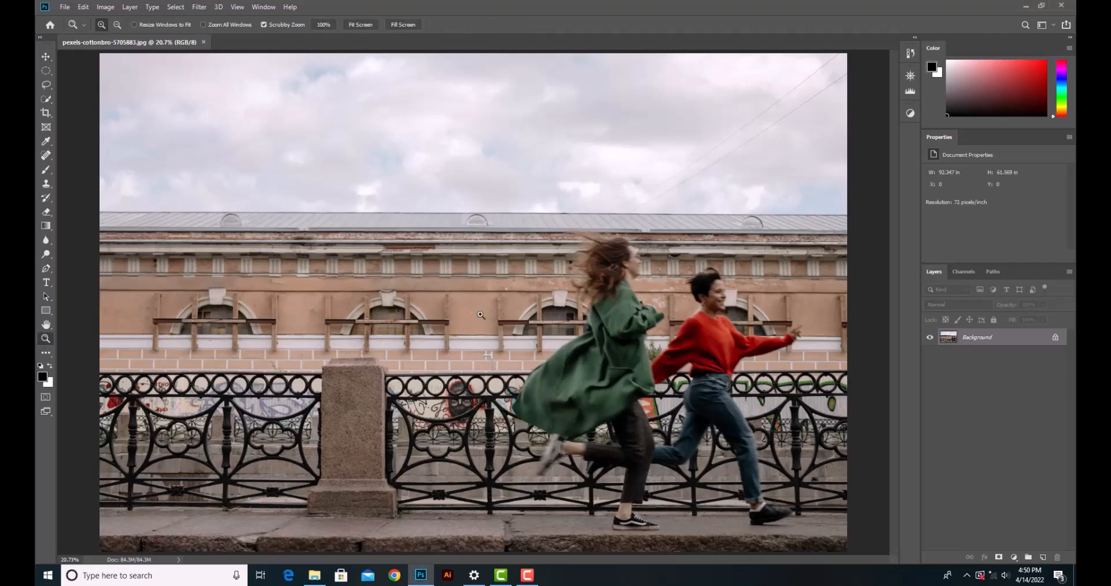
left_click(496, 303)
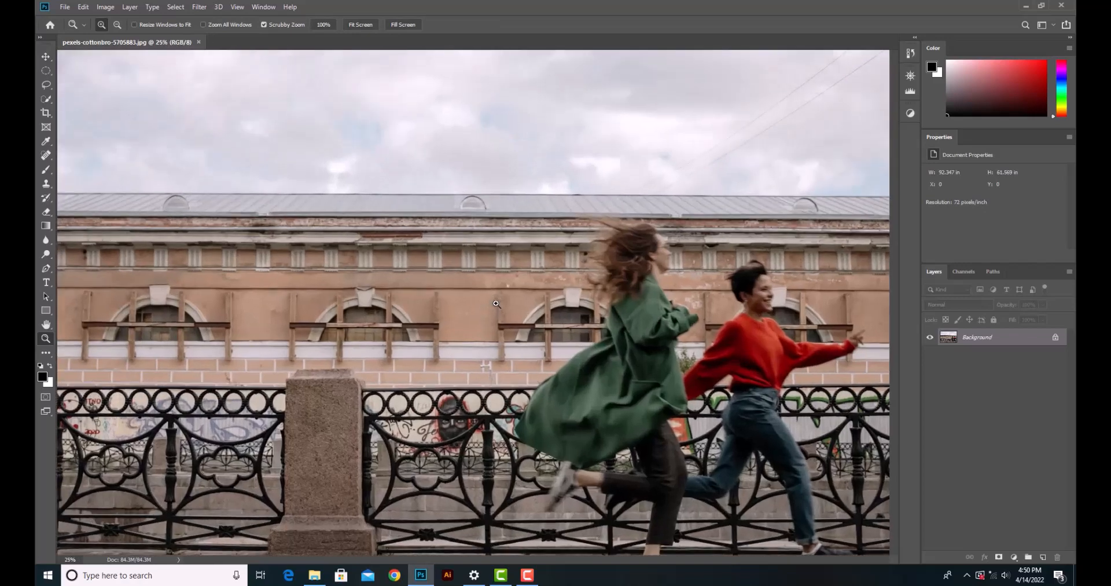
left_click(496, 303)
left_click(496, 303)
left_click(496, 303)
left_click(496, 303)
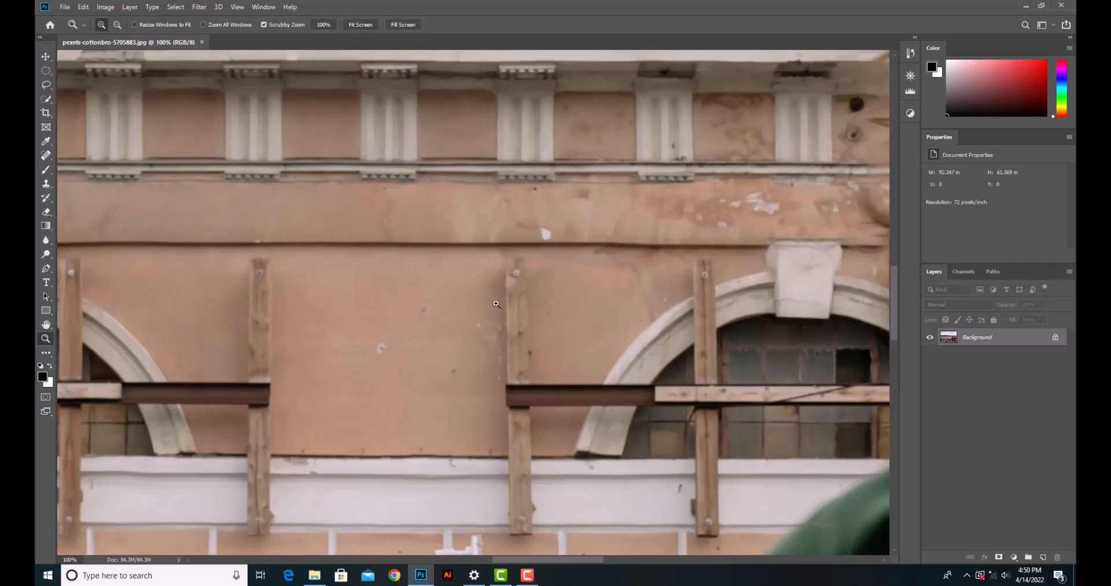
Zoom the photo out stepwise from the building wall to 12.5% with the Zoom tool.
key("alt")
left_click(496, 303, "alt")
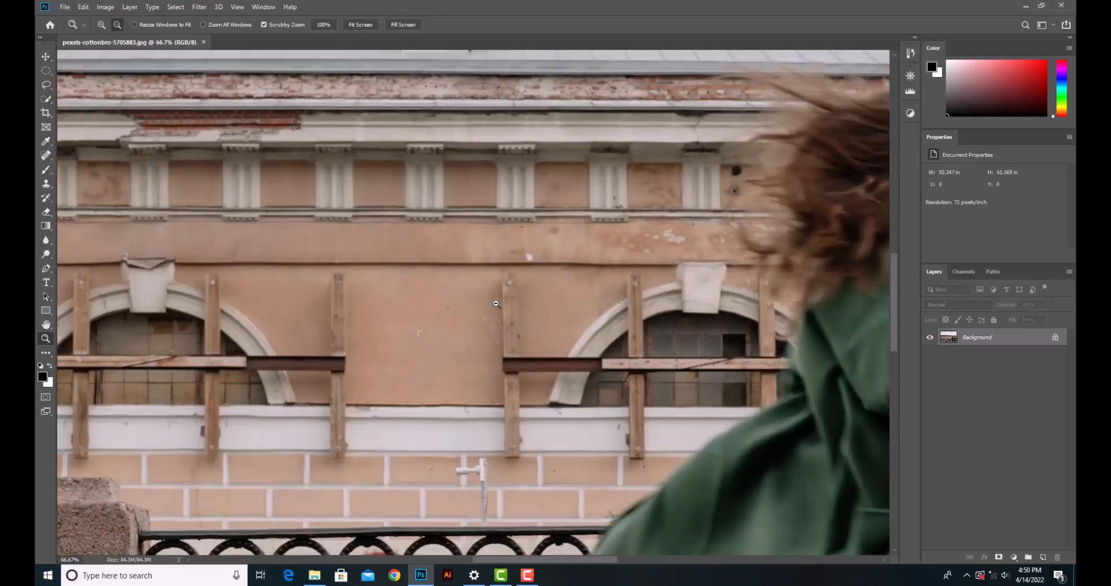
left_click(496, 304, "alt")
left_click(496, 303, "alt")
left_click(496, 303, "alt")
left_click(496, 303, "alt")
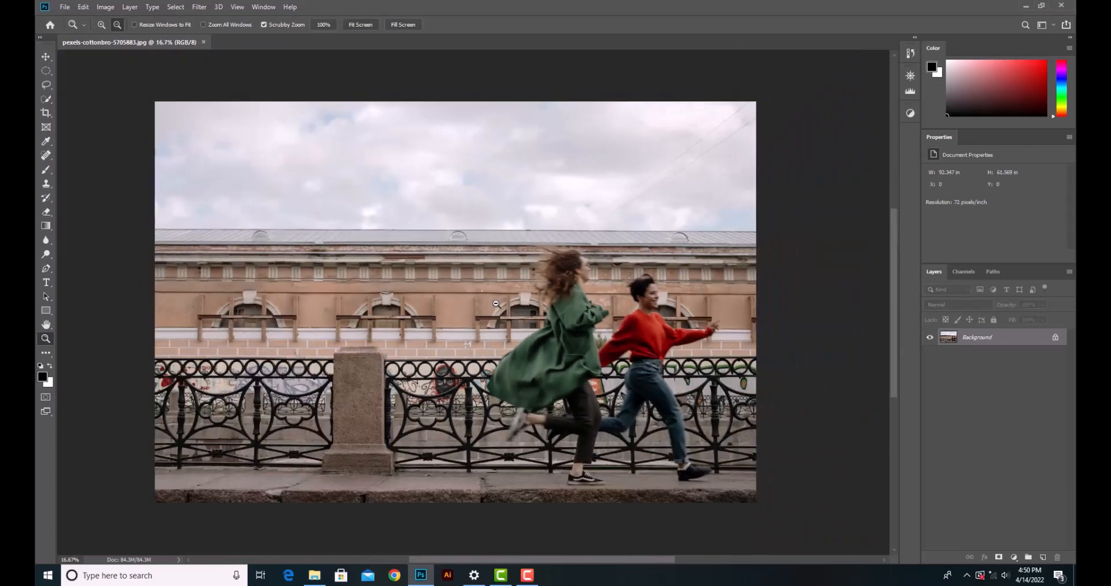
left_click(497, 303, "alt")
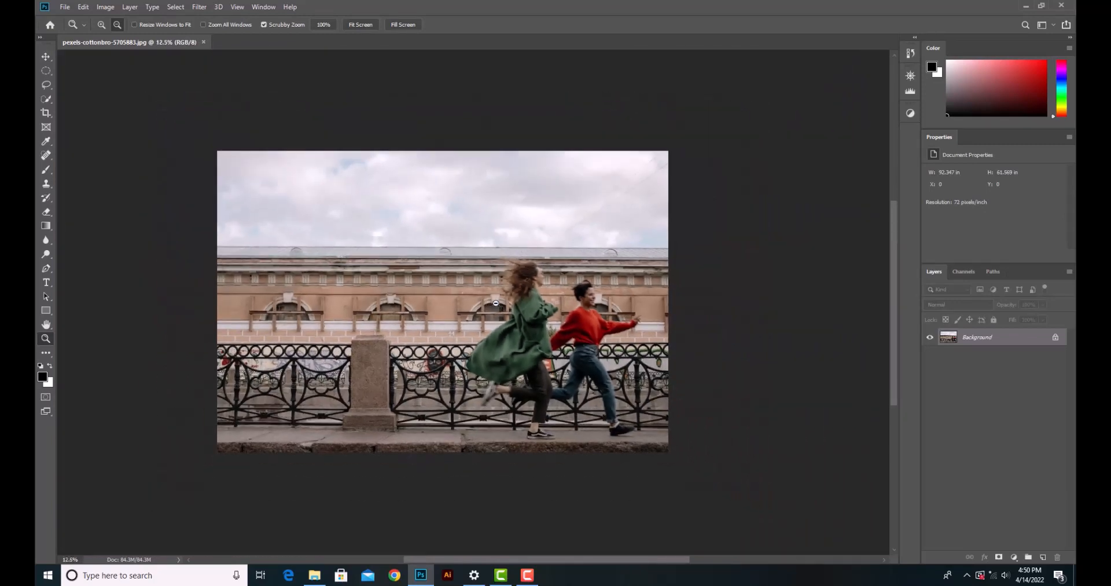
Zoom the photo in to 50% around the building wall and back out to 16.7%.
key("alt")
left_click(496, 303)
left_click(496, 303)
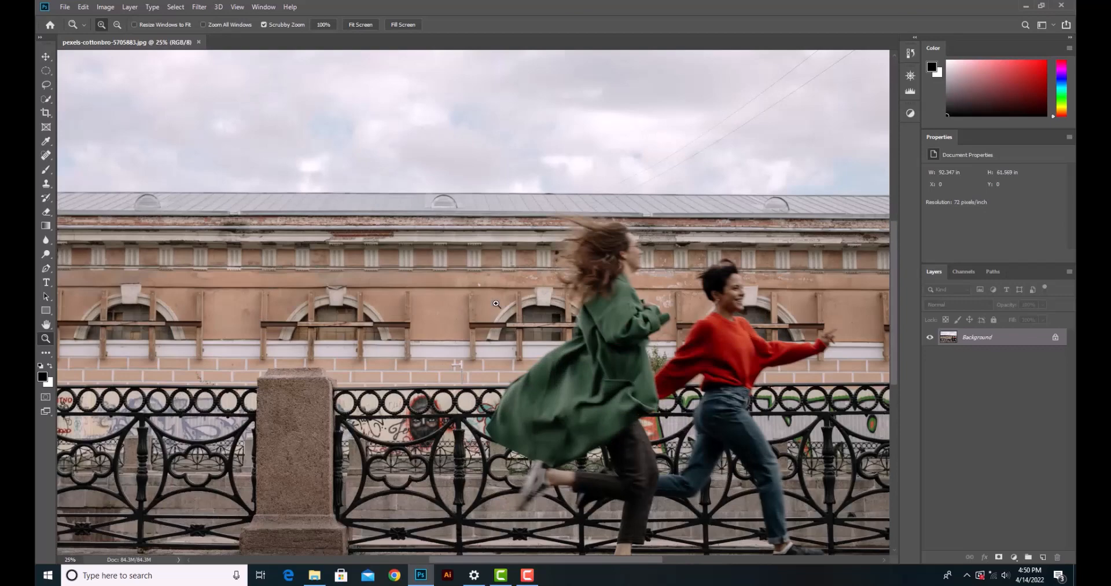
left_click(496, 303)
left_click(496, 303)
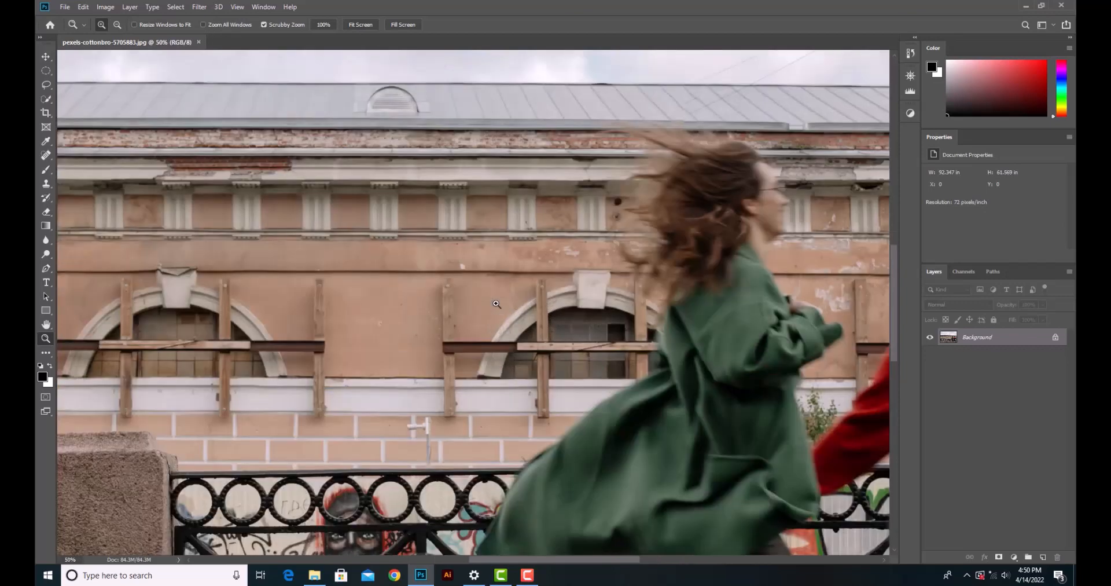
left_click(496, 303, "alt")
left_click(496, 303, "alt")
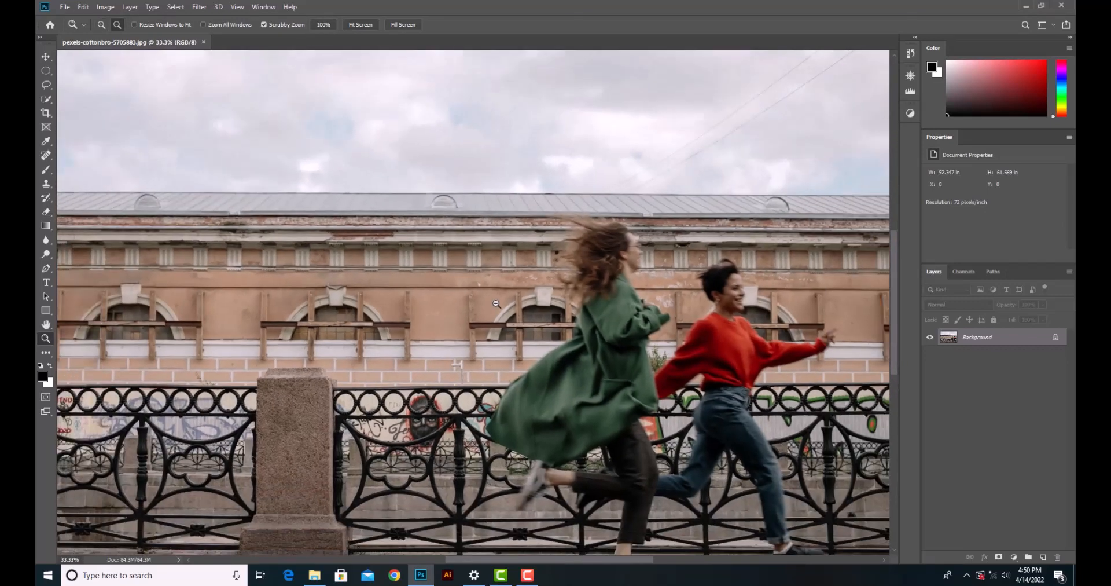
left_click(496, 304, "alt")
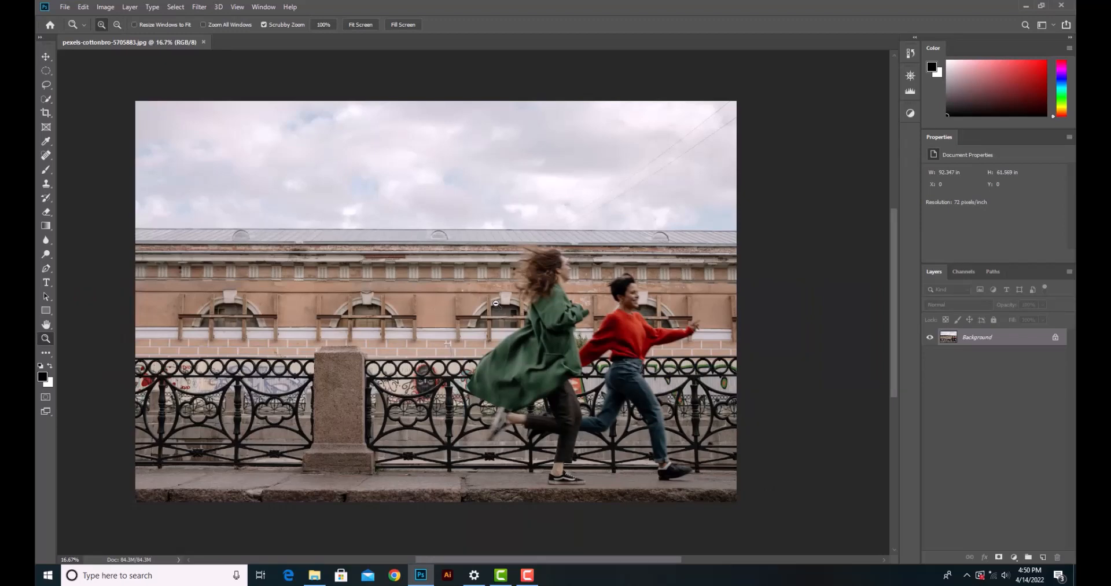
Enlarge the view of the photo to 25% near the two runners and fit the whole image on screen again.
scroll(496, 303, "up", 2)
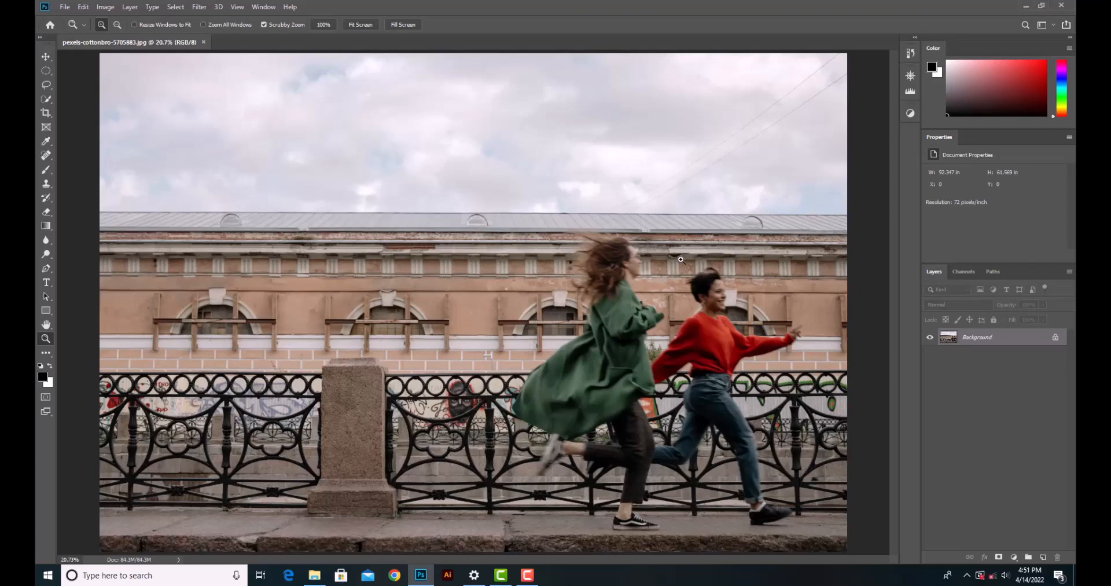
left_click_drag(681, 259, 682, 260)
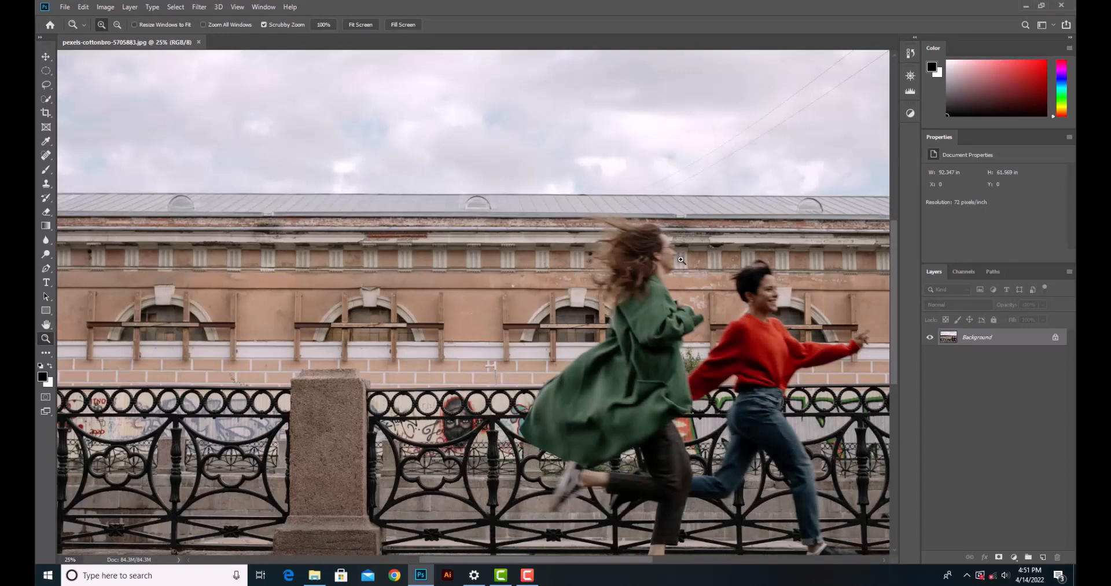
key("ctrl+0")
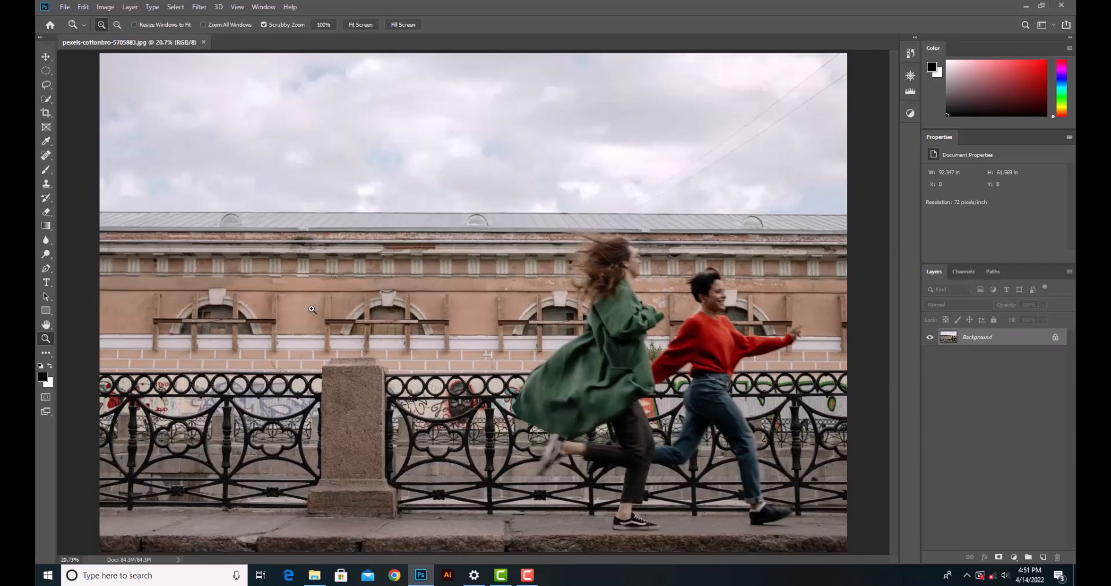
Use Scrubby Zoom to magnify the wall between the windows to about 539% and return to the full image.
left_click_drag(312, 309, 446, 312)
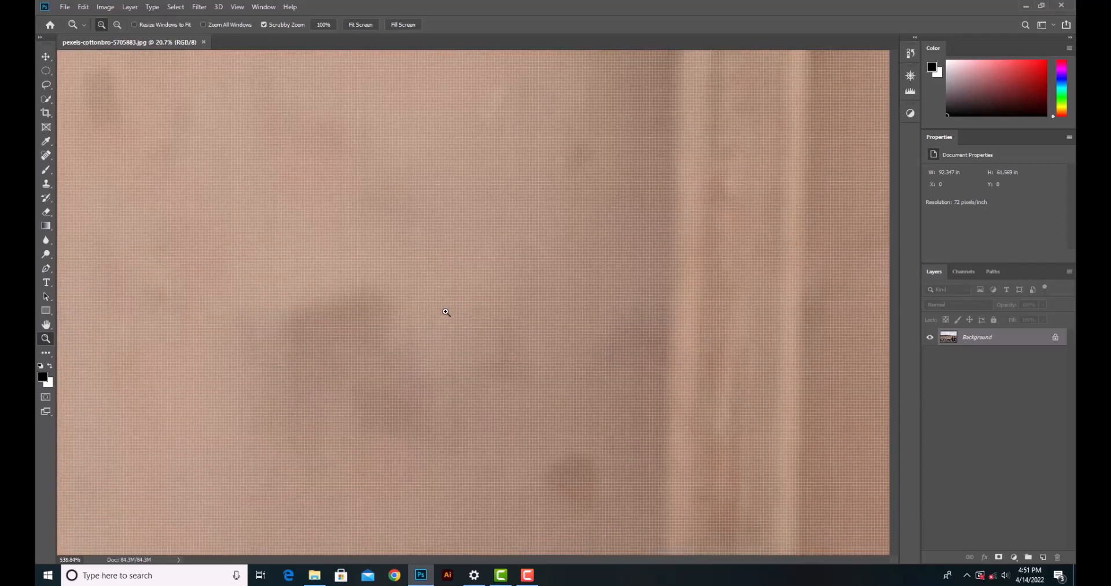
left_click_drag(446, 312, 318, 308)
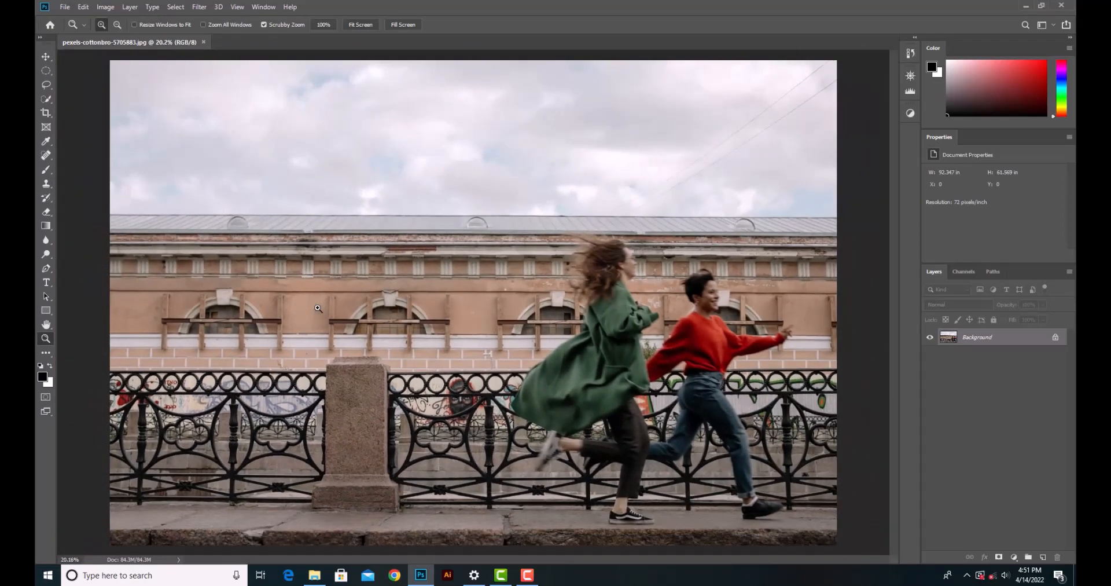
left_click_drag(317, 308, 318, 307)
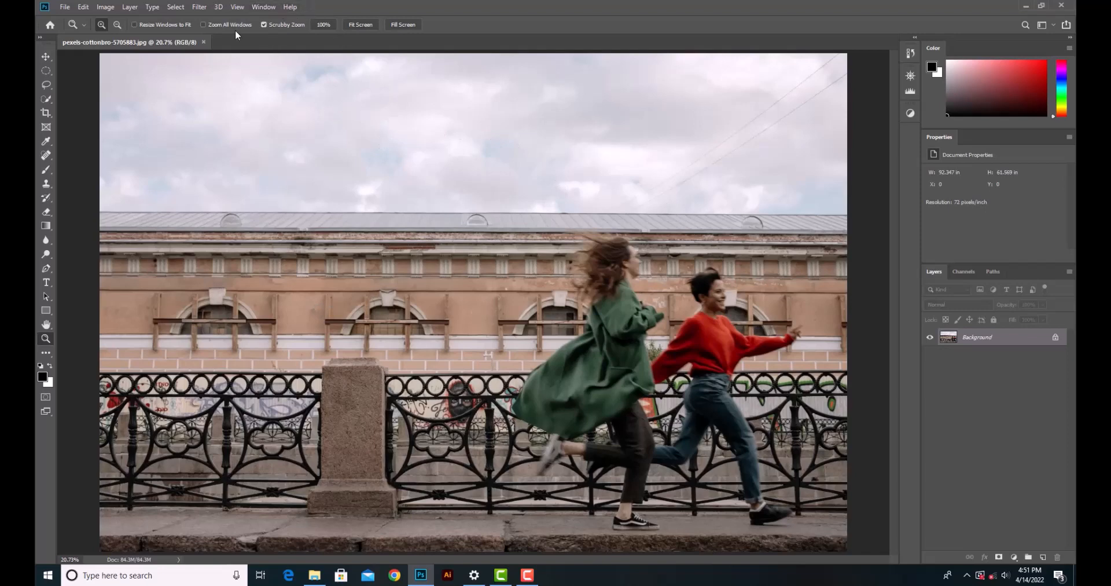
Show the Navigator and use it to zoom the photo in to 28.65%.
left_click(268, 9)
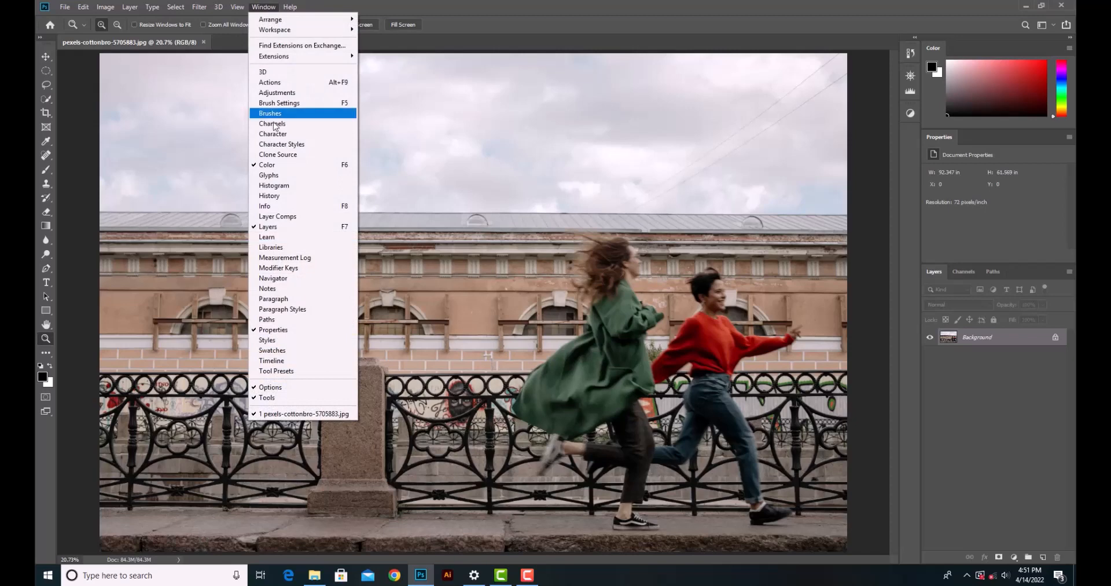
left_click(275, 278)
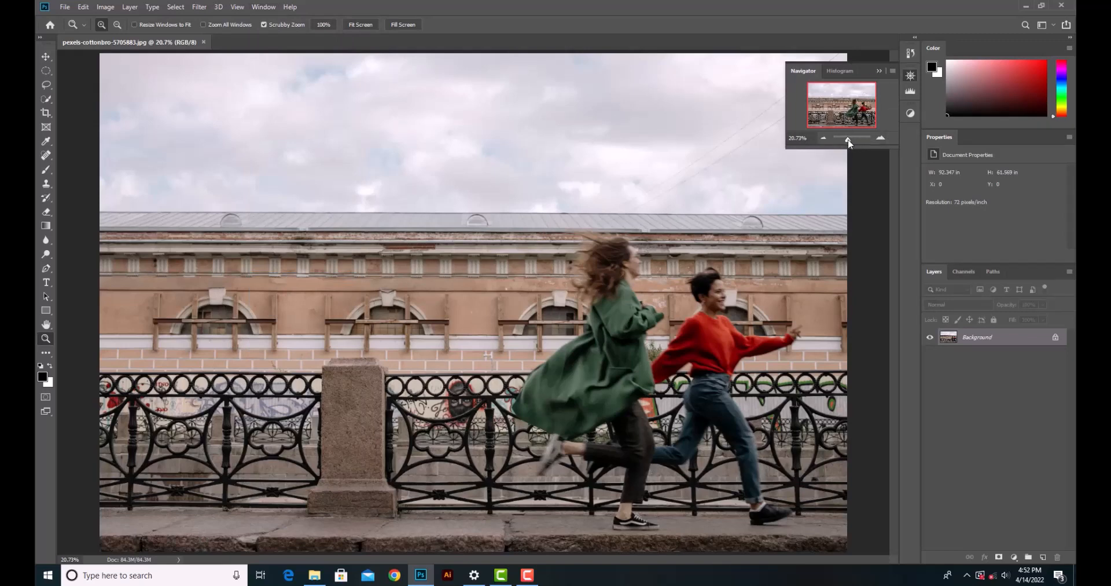
left_click_drag(849, 143, 849, 143)
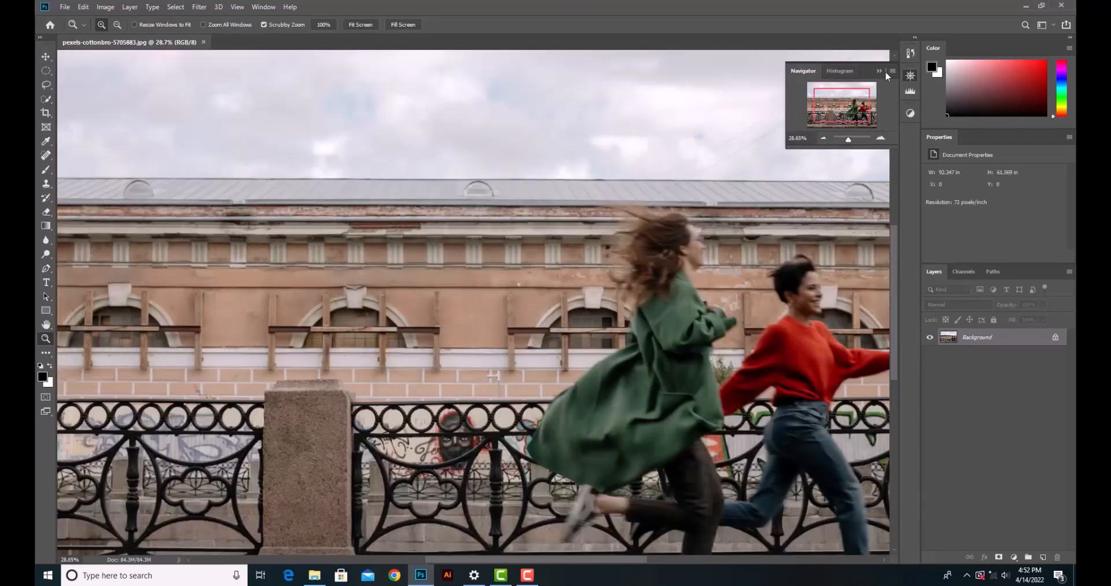
Close the Navigator and Histogram panel group and fit the whole photo on screen again.
left_click(892, 71)
left_click(920, 102)
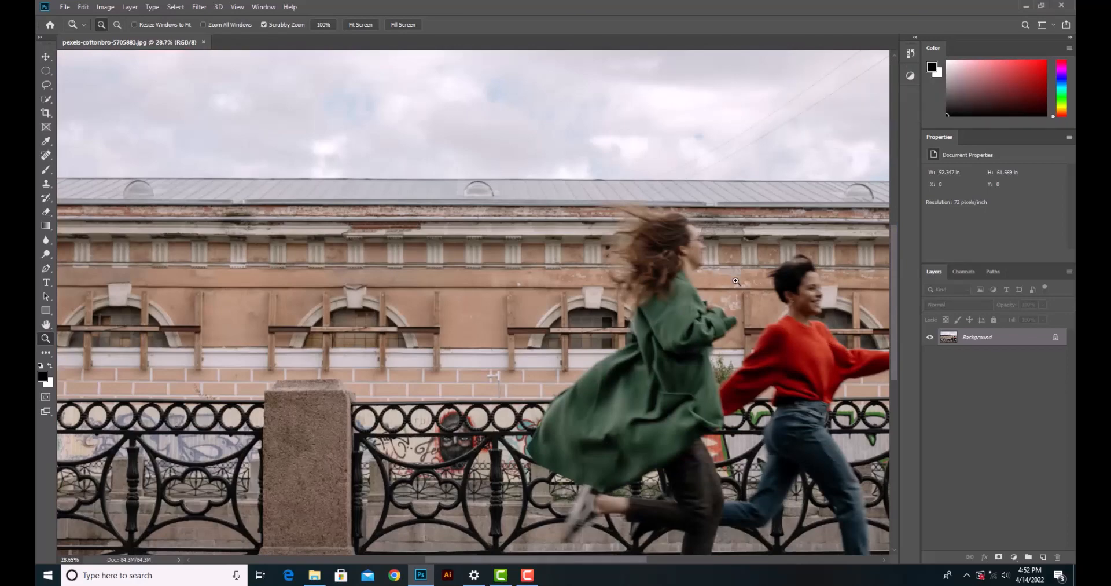
key("ctrl+0")
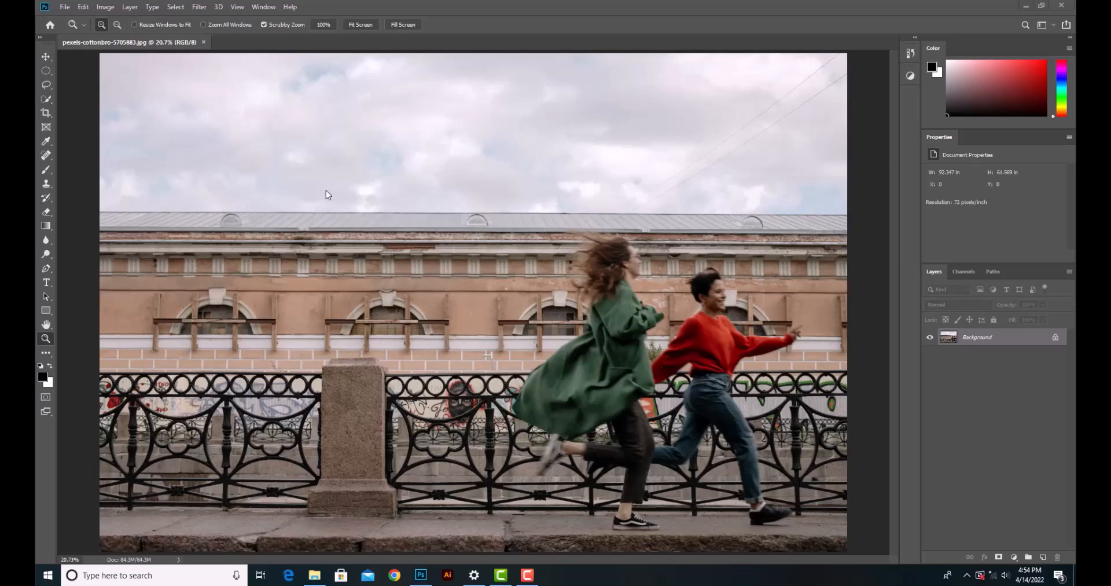
Hide all the tools and panels around the photo and bring them back, twice.
left_click(325, 190)
key("Tab")
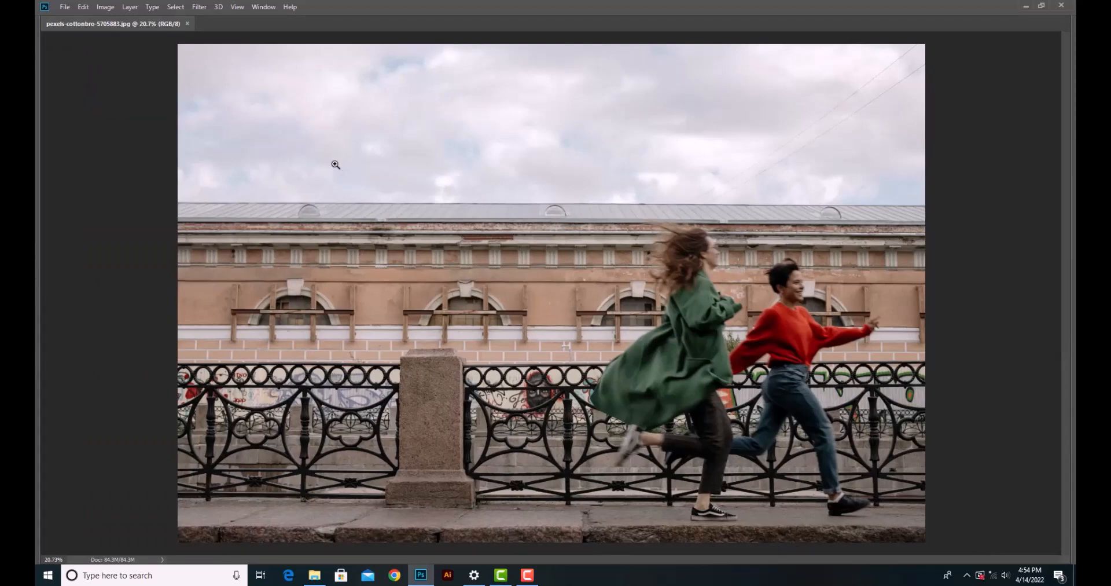
key("Tab")
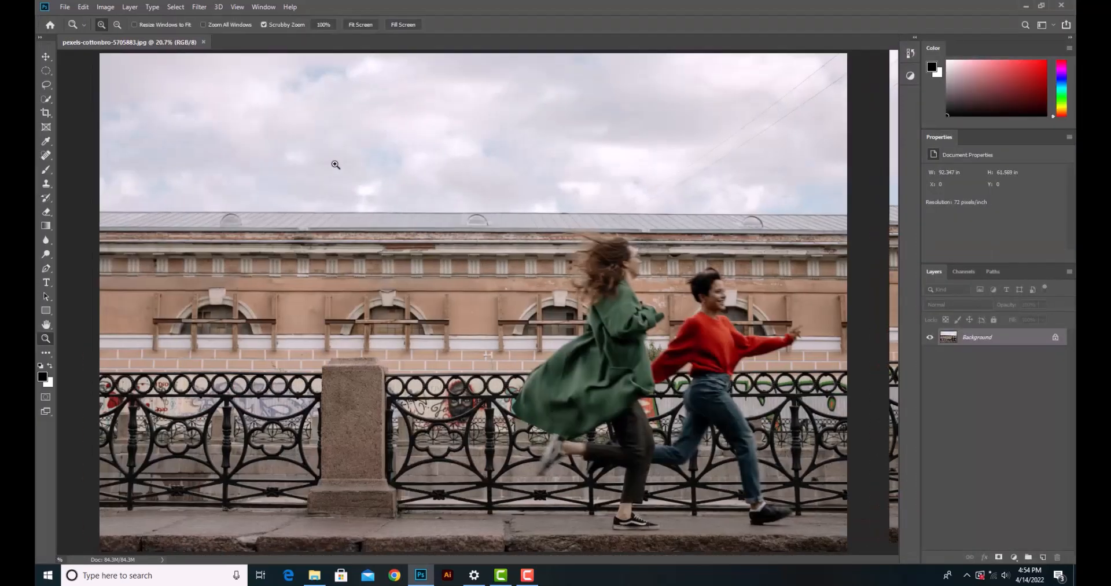
key("Tab")
key("Tab")
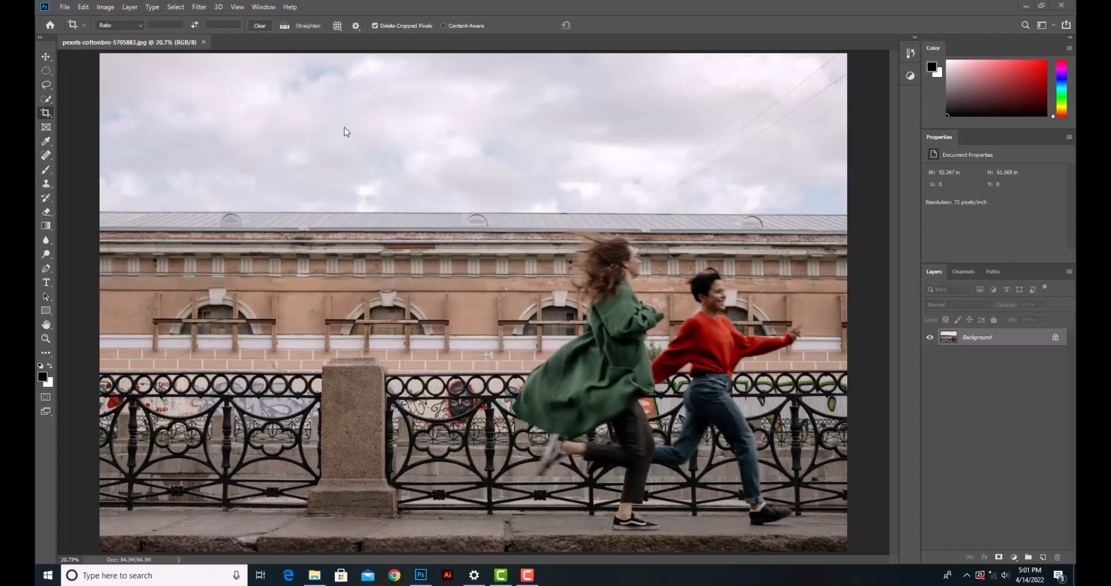
Crop the photo to about 60.6 × 44 in around the two runners with cropped pixels deleted, and undo the crop.
key("v")
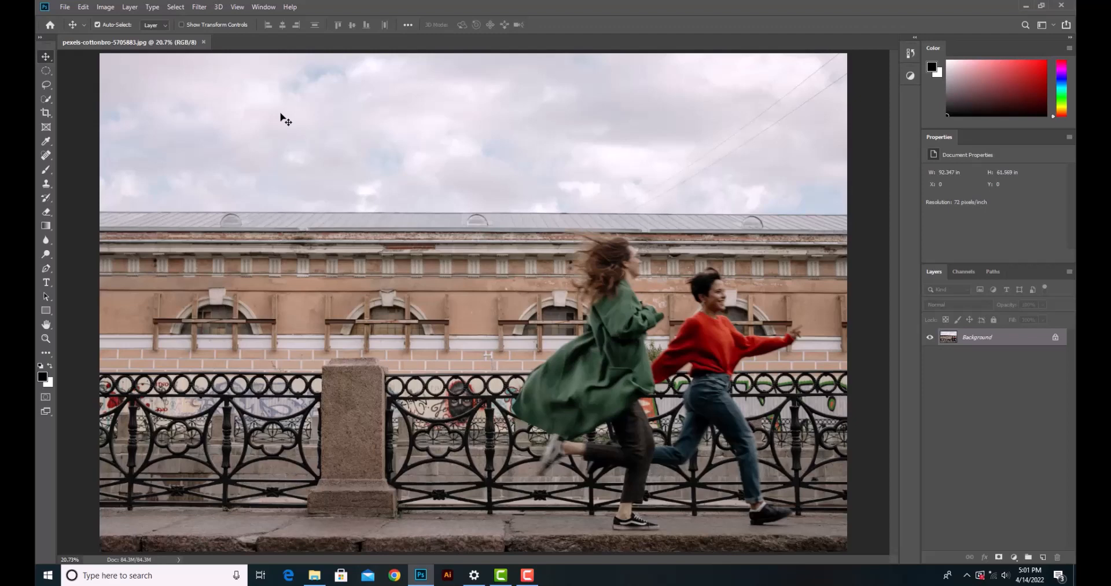
left_click(46, 114)
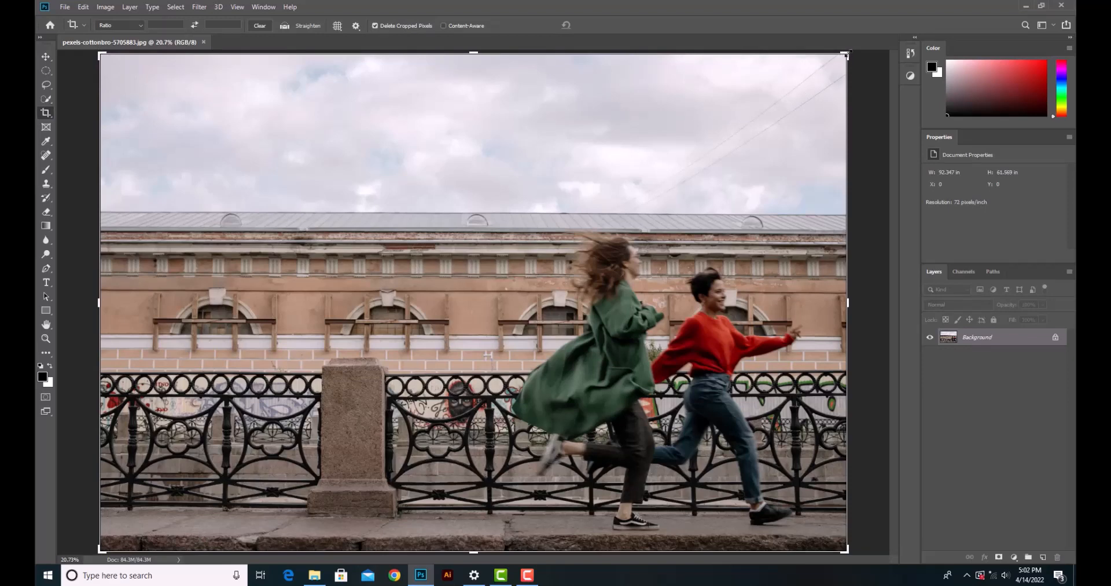
left_click_drag(848, 54, 721, 124)
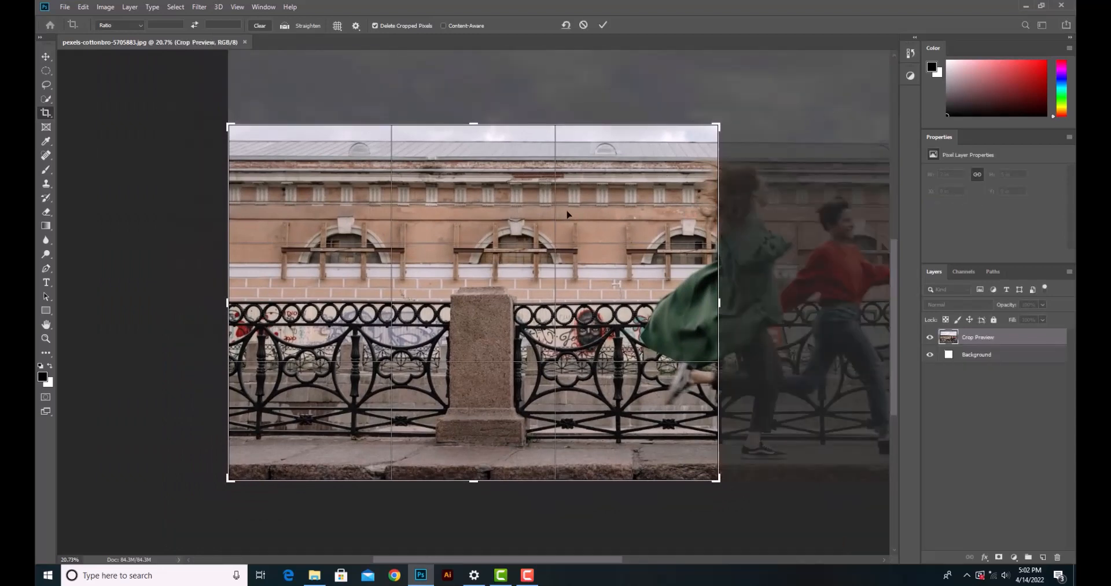
left_click_drag(439, 270, 308, 345)
left_click_drag(304, 347, 305, 347)
left_click_drag(514, 320, 417, 250)
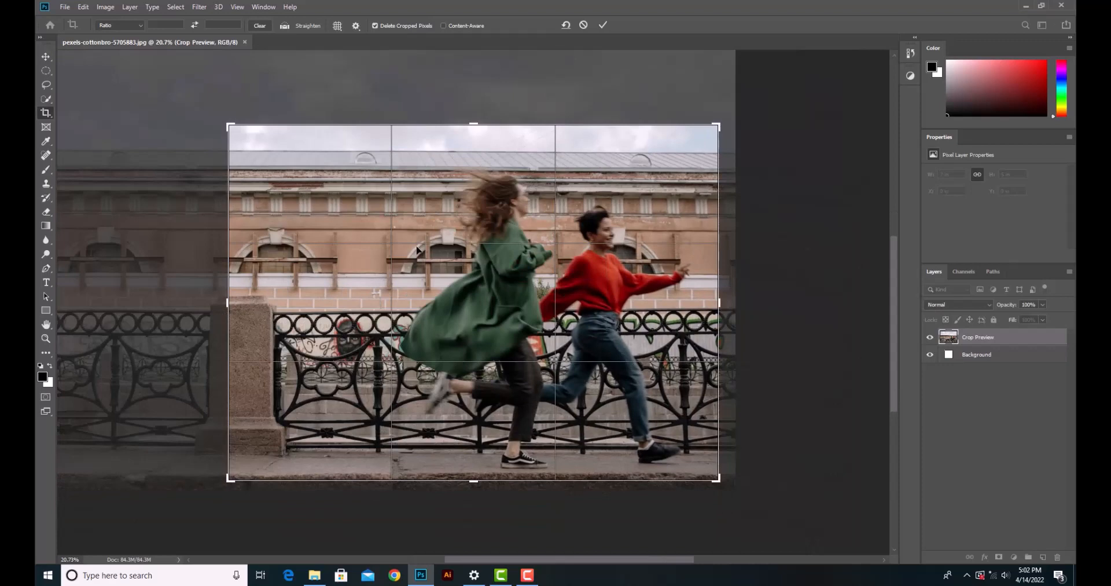
left_click(603, 26)
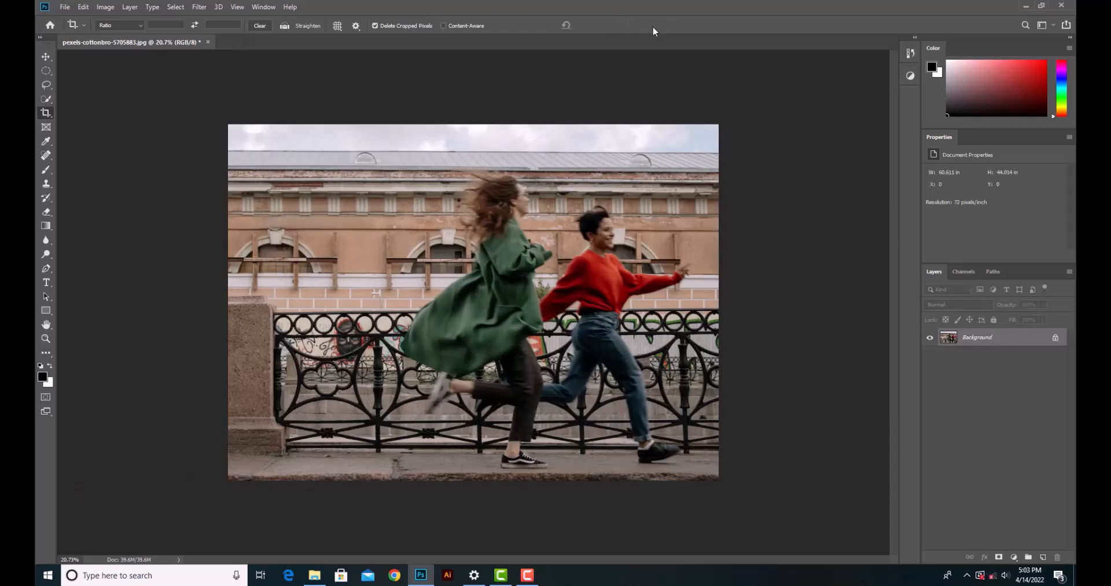
left_click(82, 7)
left_click(101, 19)
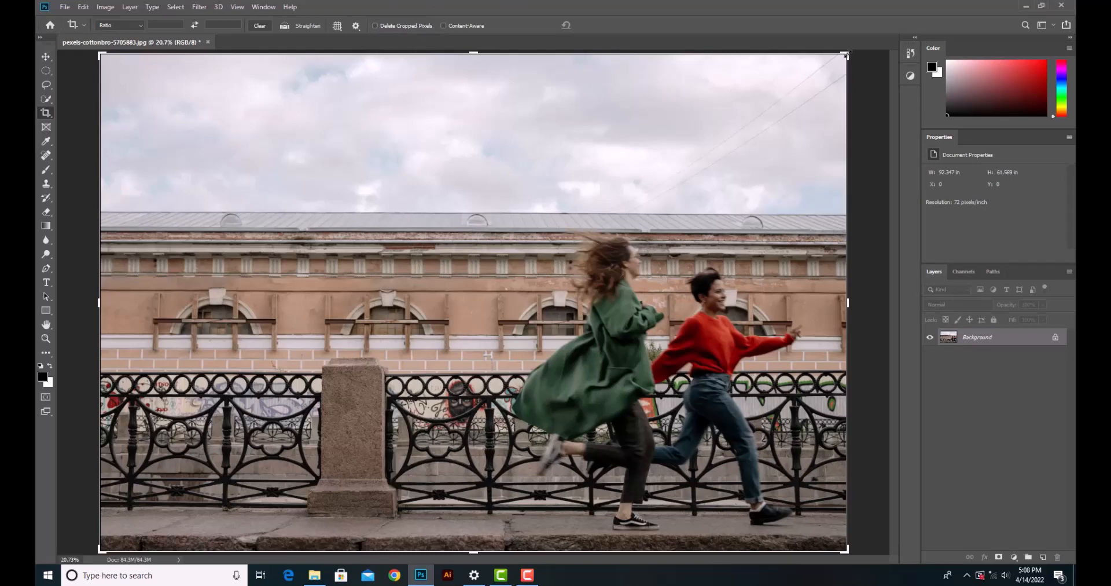
Crop the photo around the stone pillar and green coat without deleting cropped pixels, and reopen the crop to enlarge its area.
left_click_drag(845, 55, 700, 124)
left_click_drag(604, 201, 503, 262)
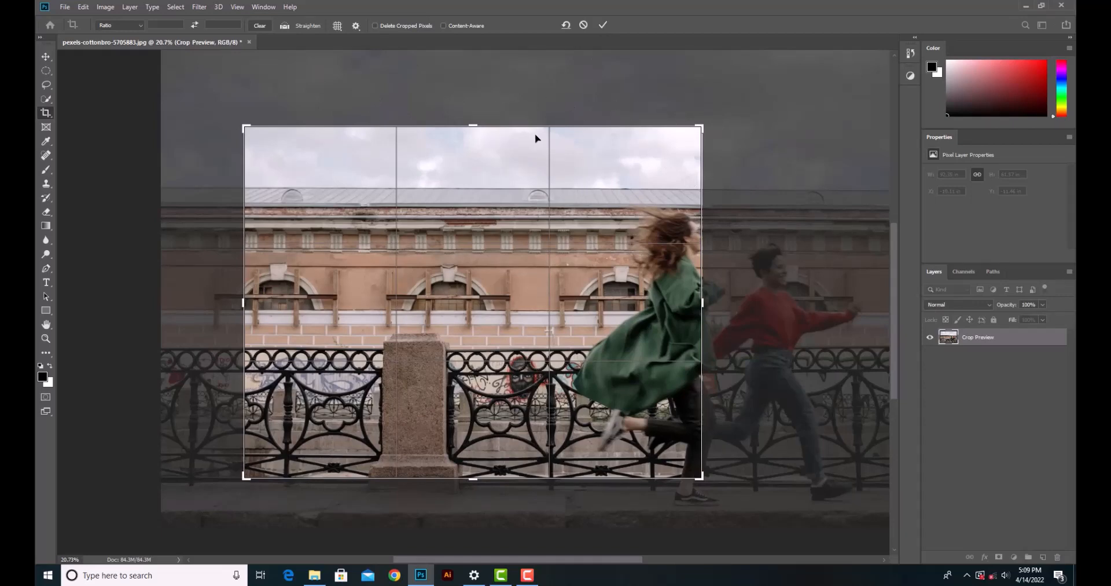
left_click(605, 25)
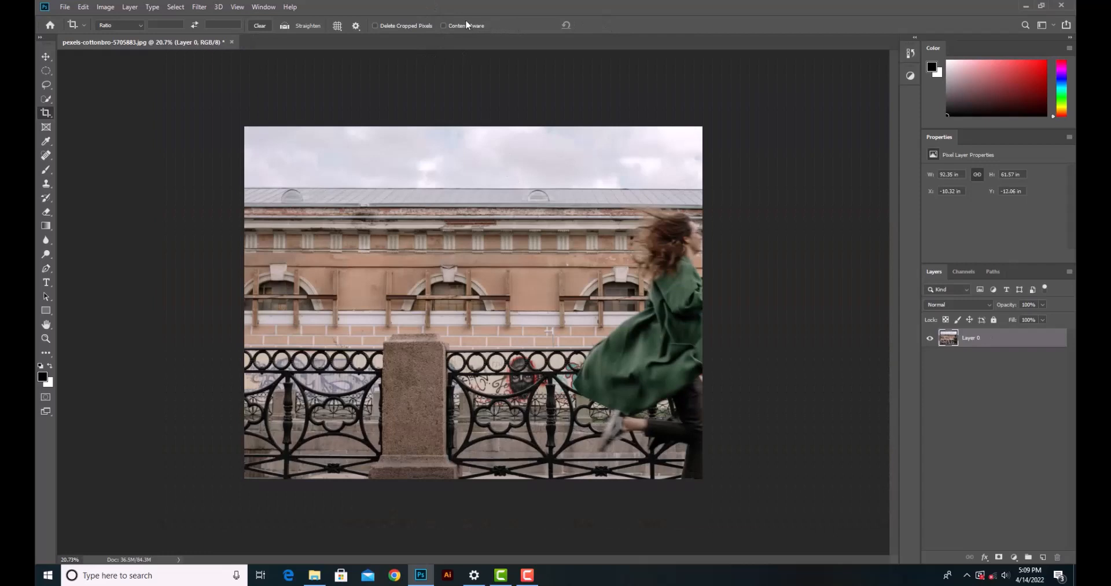
left_click(543, 201)
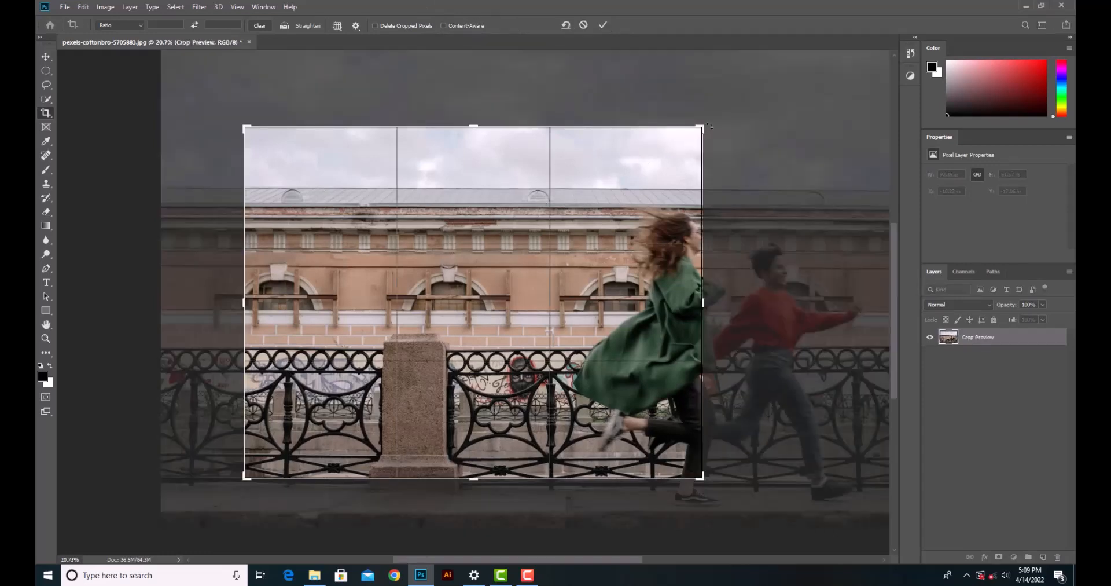
left_click_drag(704, 127, 755, 107)
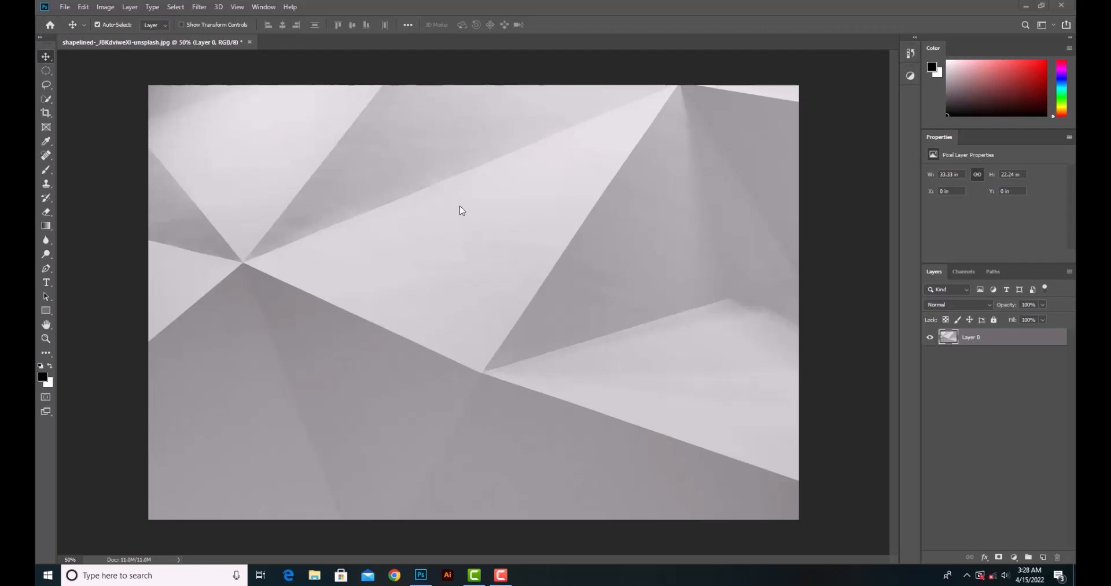
Close the geometric background image without saving and reopen shapelined-_JBKdviweXI-unsplash.jpg from the photolessons folder.
left_click(249, 42)
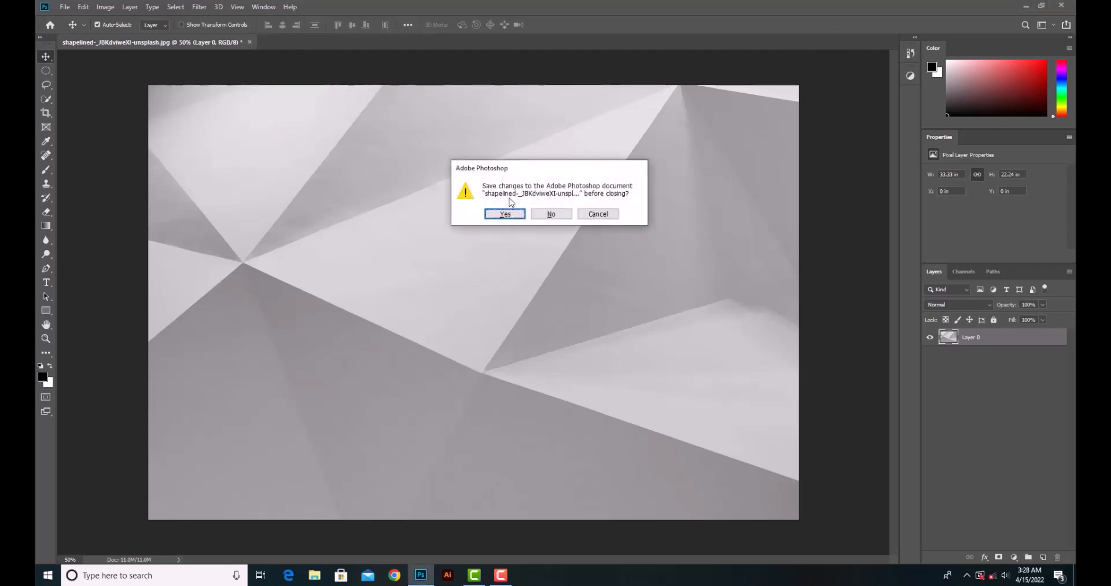
left_click(559, 214)
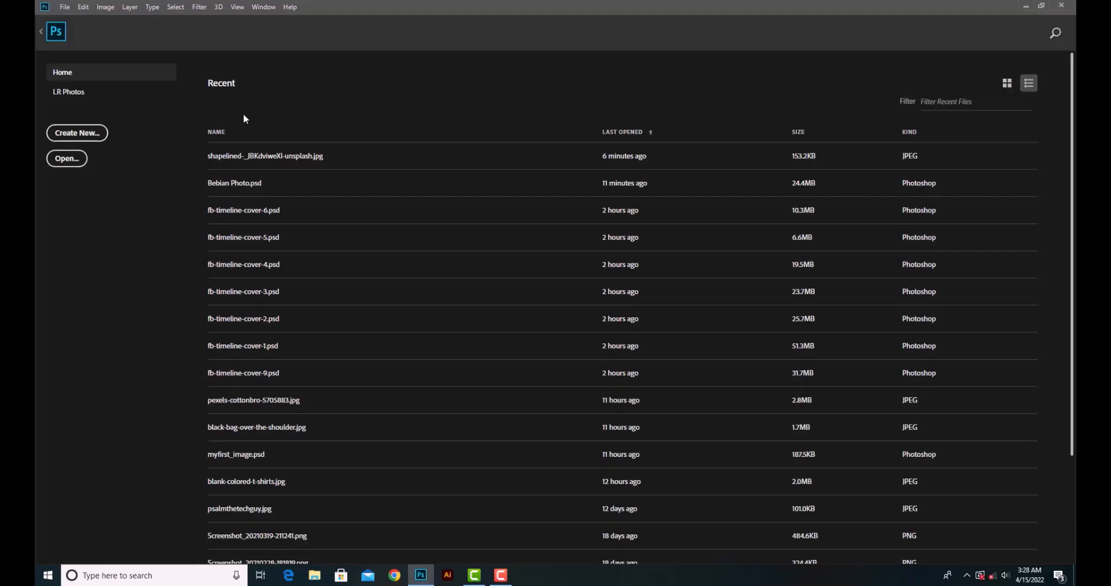
left_click(61, 8)
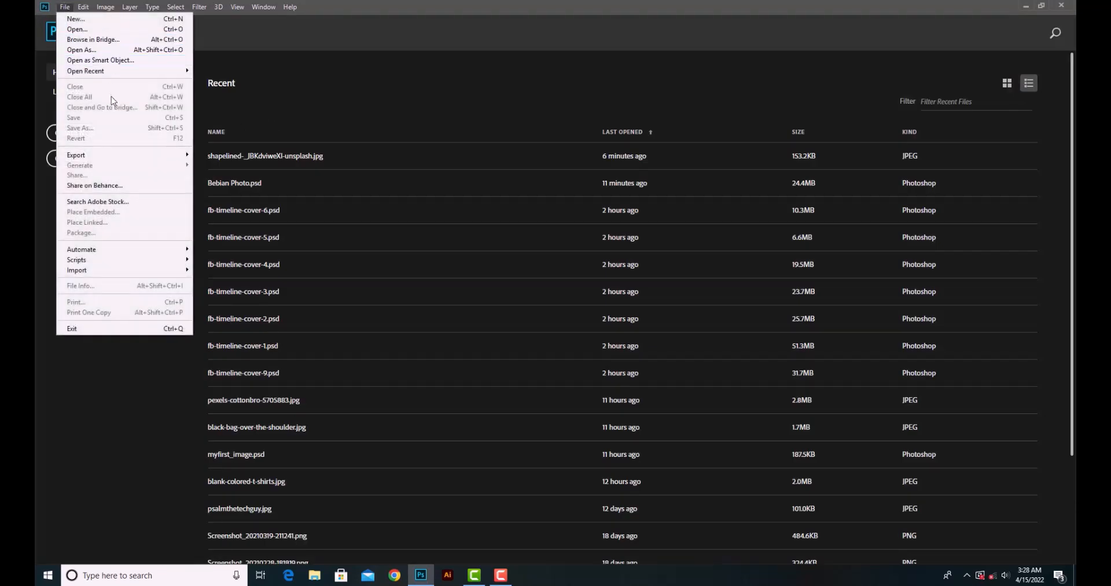
left_click(90, 30)
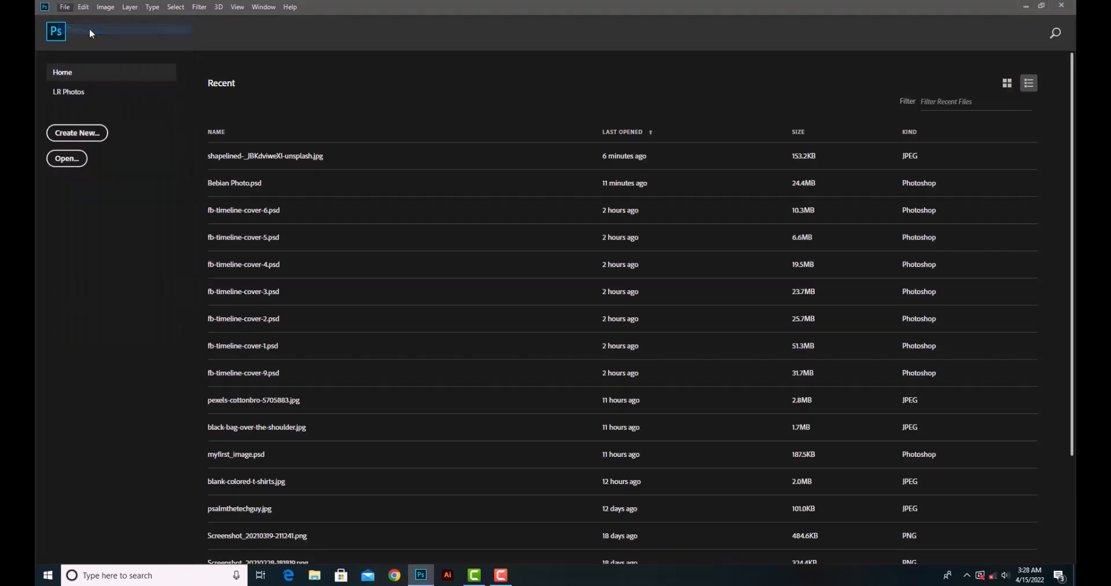
scroll(377, 173, "down", 1)
scroll(342, 165, "up", 1)
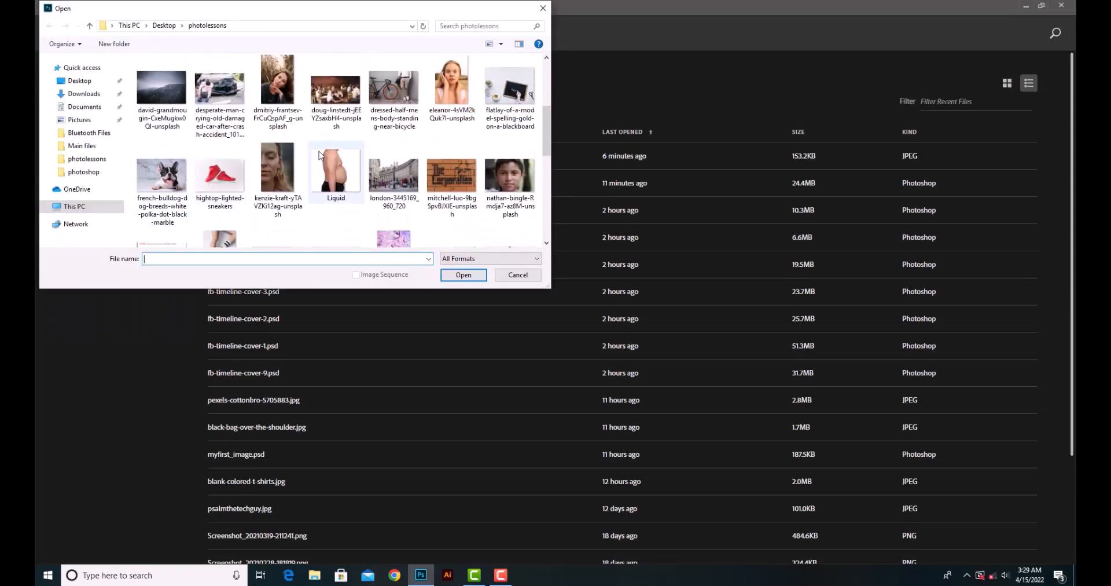
scroll(319, 159, "down", 5)
double_click(164, 208)
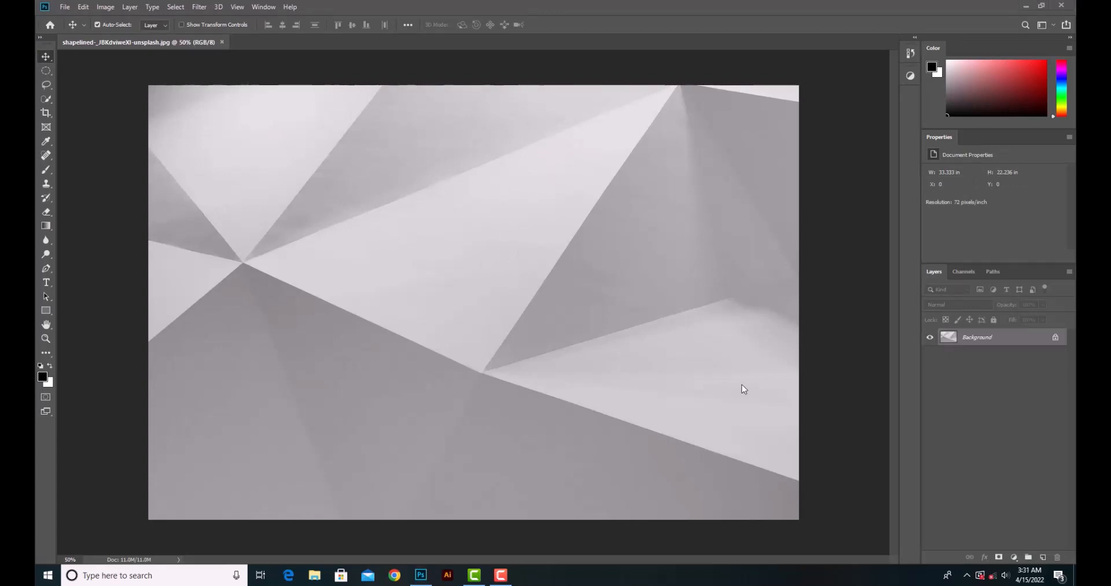
Close the image and create a new 7 × 5 in document at 300 pixels/inch in RGB Color with a white background.
left_click(223, 42)
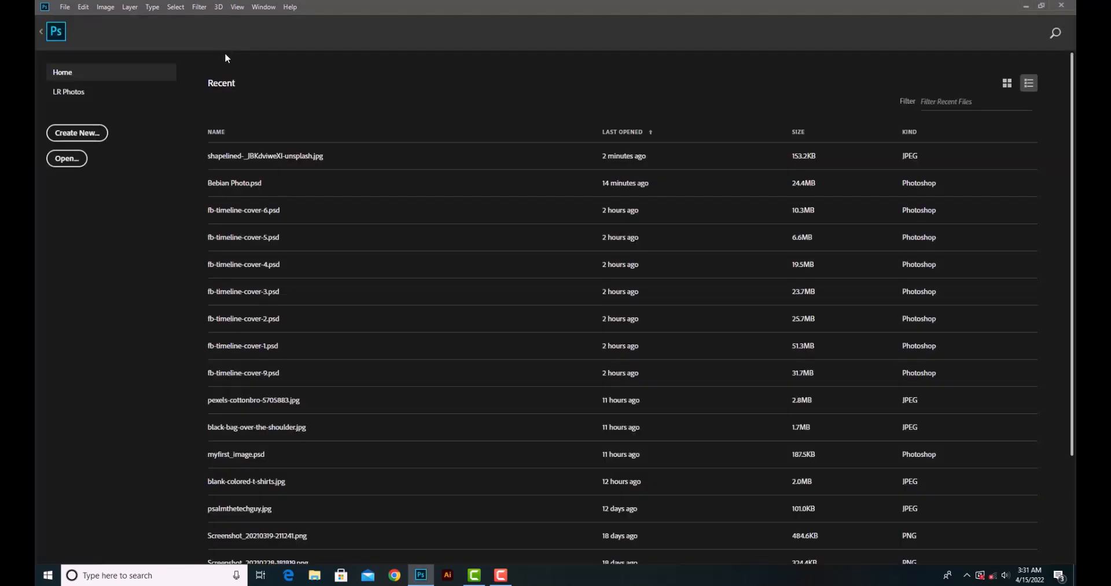
left_click(64, 7)
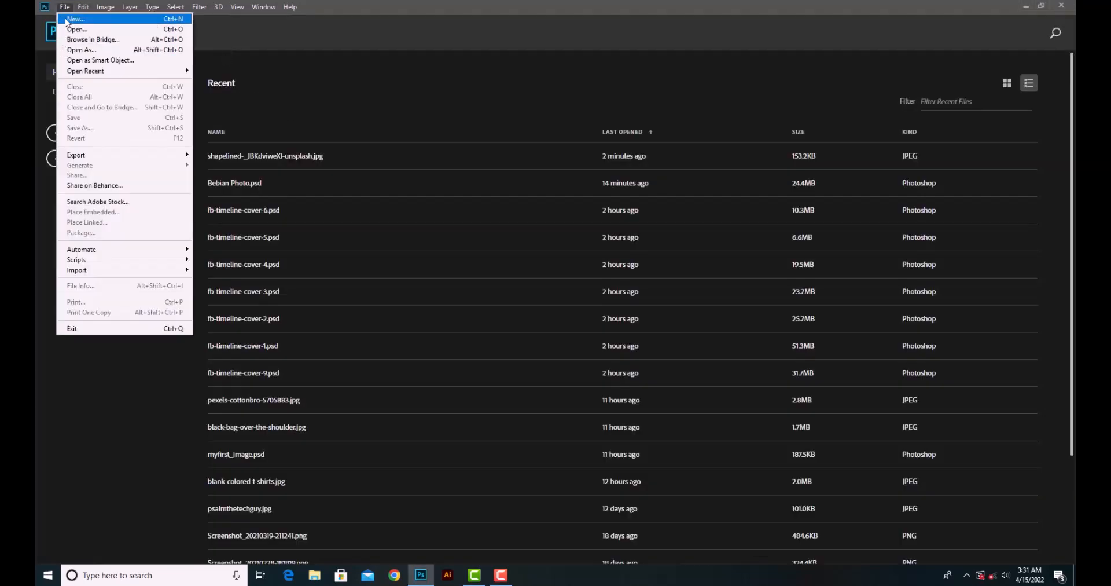
left_click(97, 22)
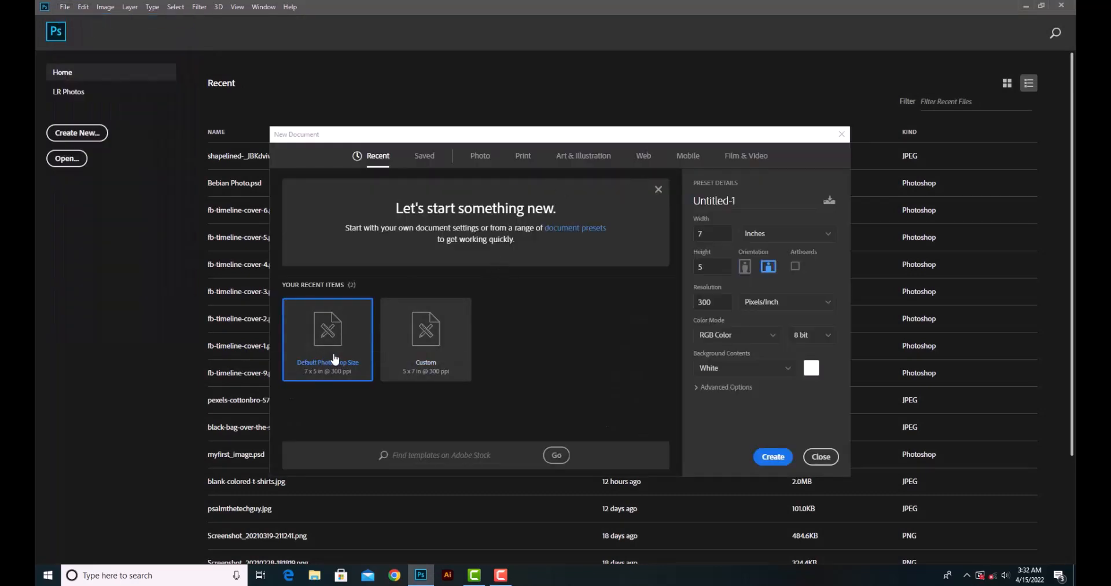
left_click(774, 458)
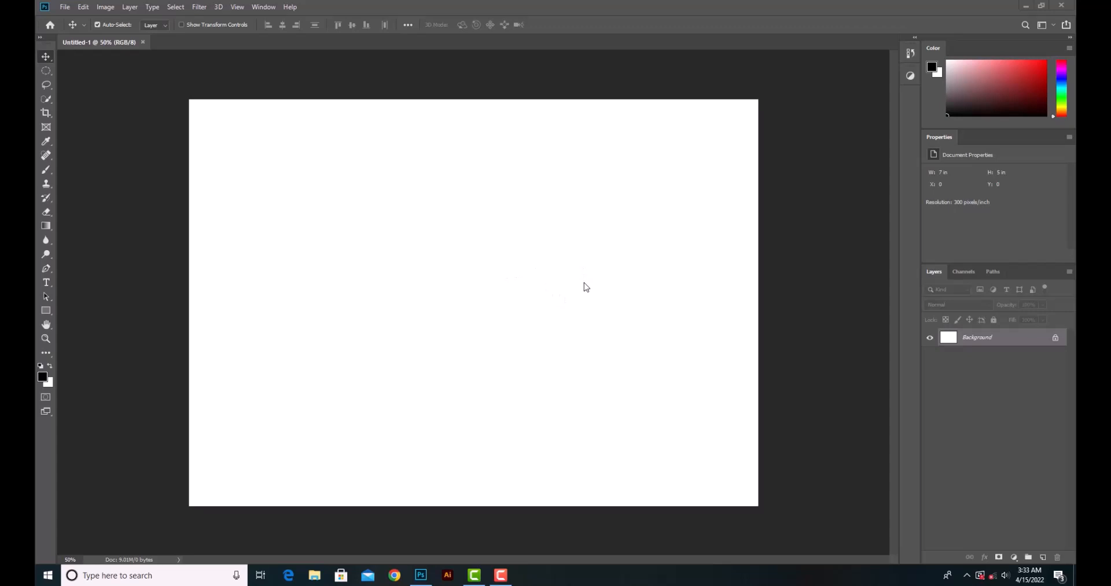
Unlock the Background layer of the new document and try moving it on the canvas.
left_click(1055, 339)
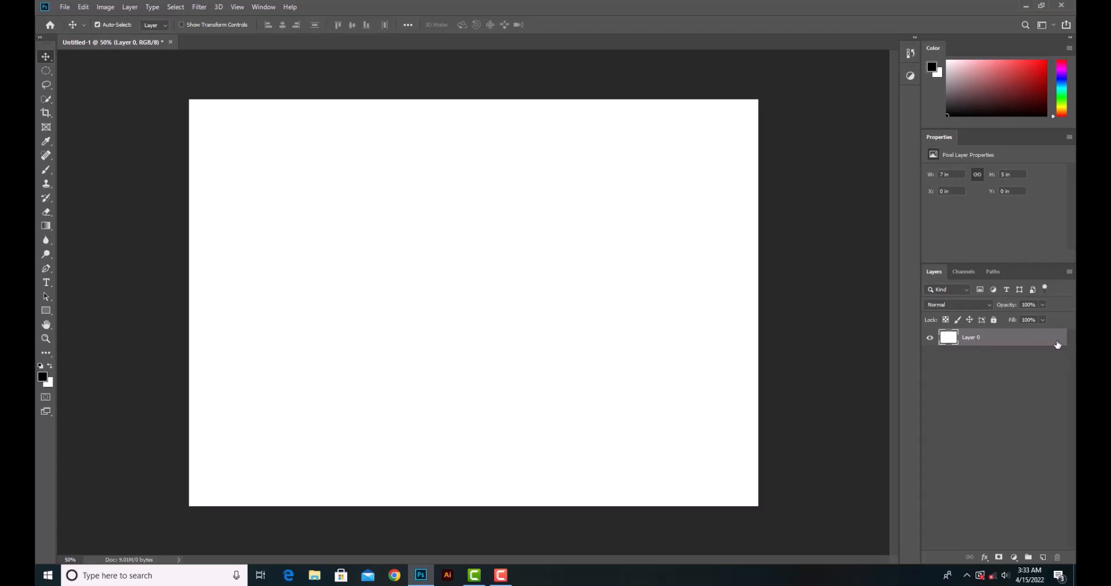
mouse_move(390, 308)
left_mouse_down()
mouse_move(472, 266)
mouse_move(500, 298)
mouse_move(382, 285)
mouse_move(529, 235)
mouse_move(464, 295)
mouse_move(481, 268)
mouse_move(470, 308)
mouse_move(389, 302)
left_mouse_up()
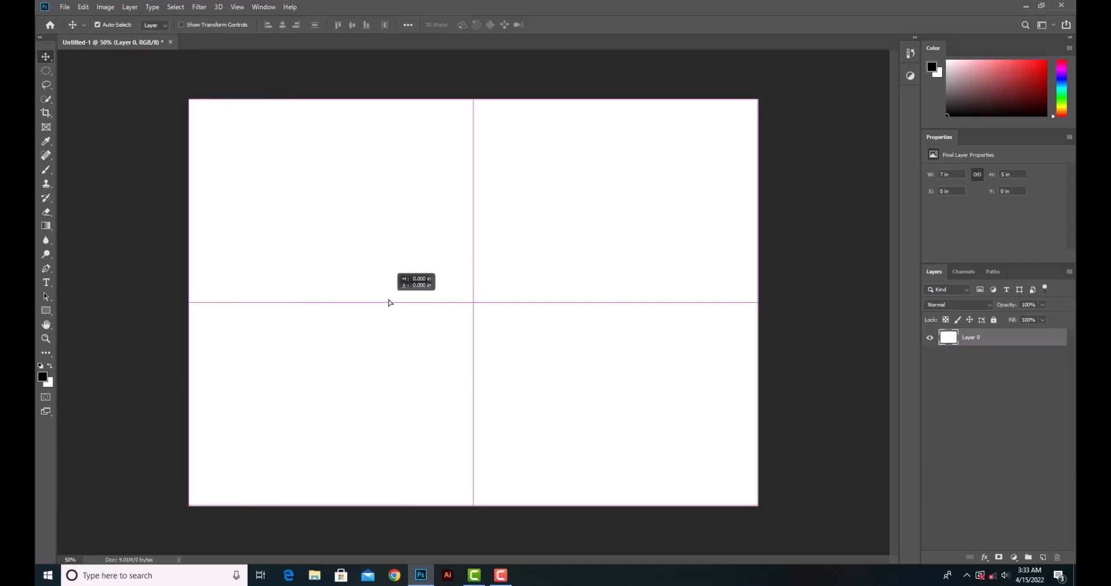
left_click_drag(389, 302, 389, 302)
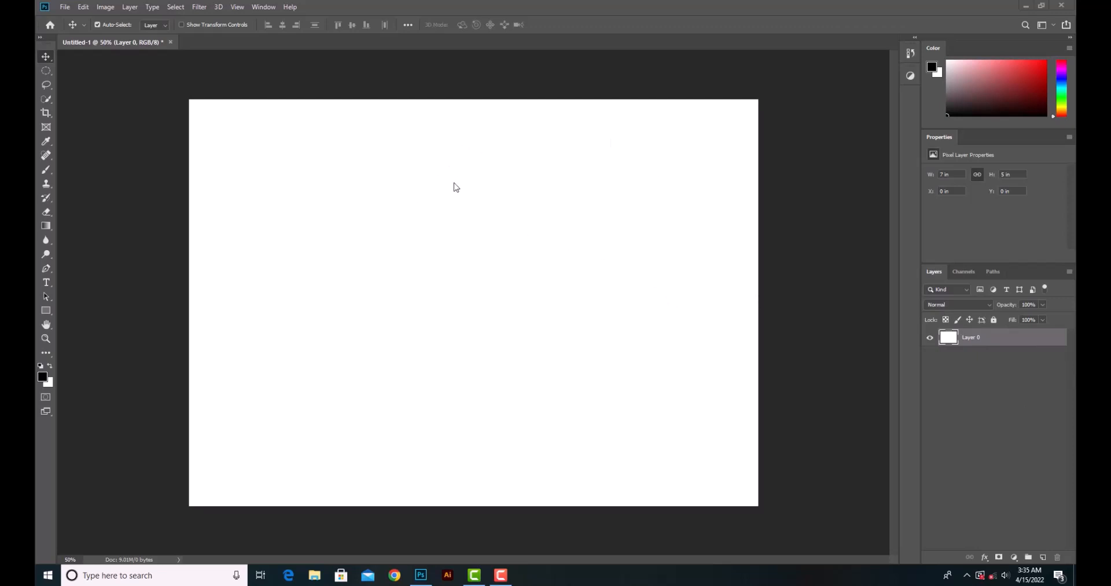
Convert Layer 0 back into a locked Background layer and try to move it on the canvas.
left_click(130, 8)
mouse_move(145, 20)
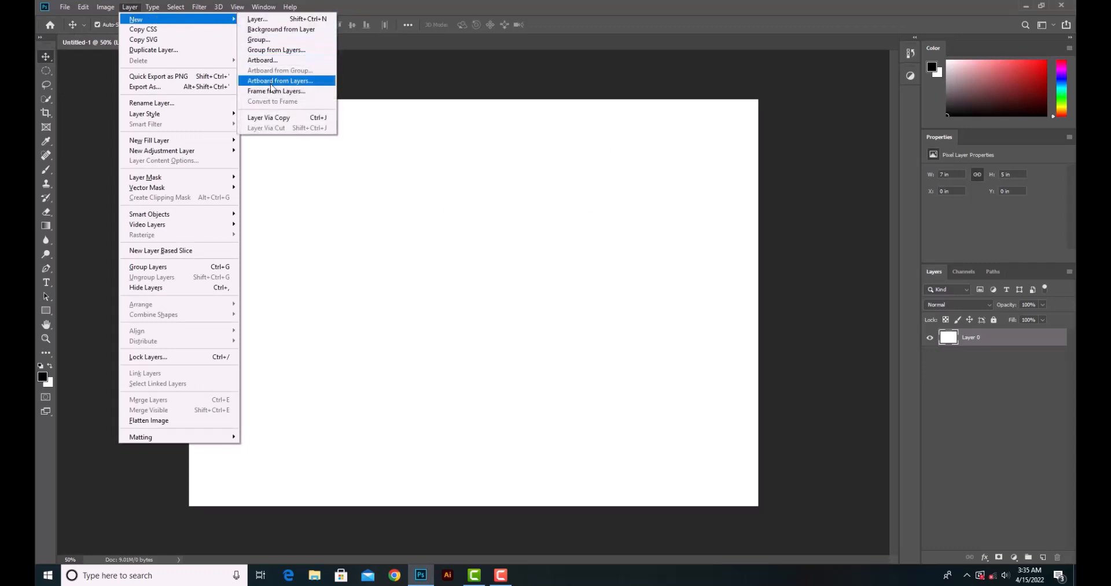
left_click(272, 30)
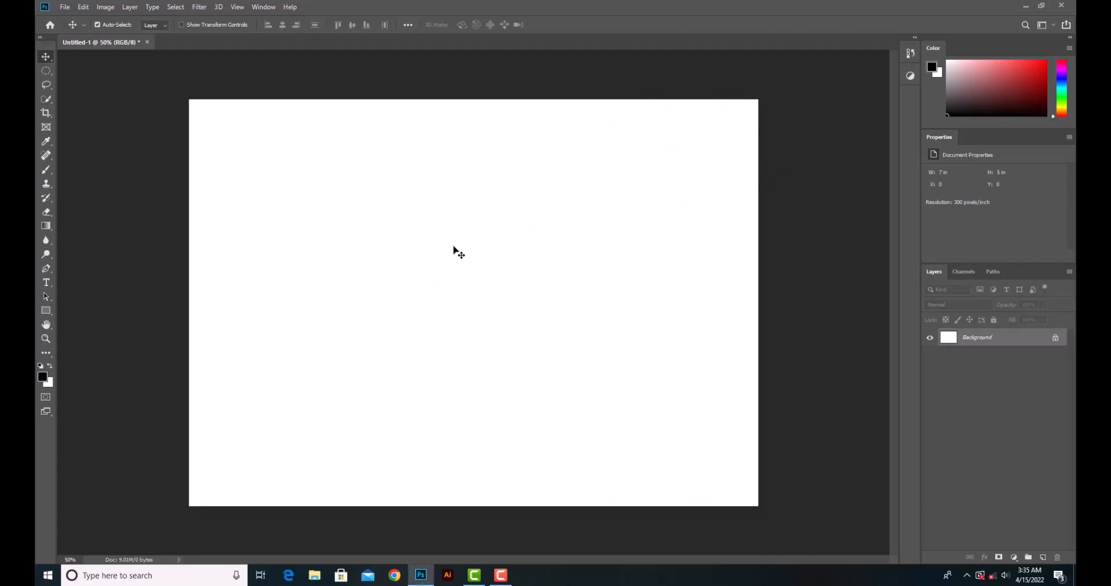
left_click(524, 247)
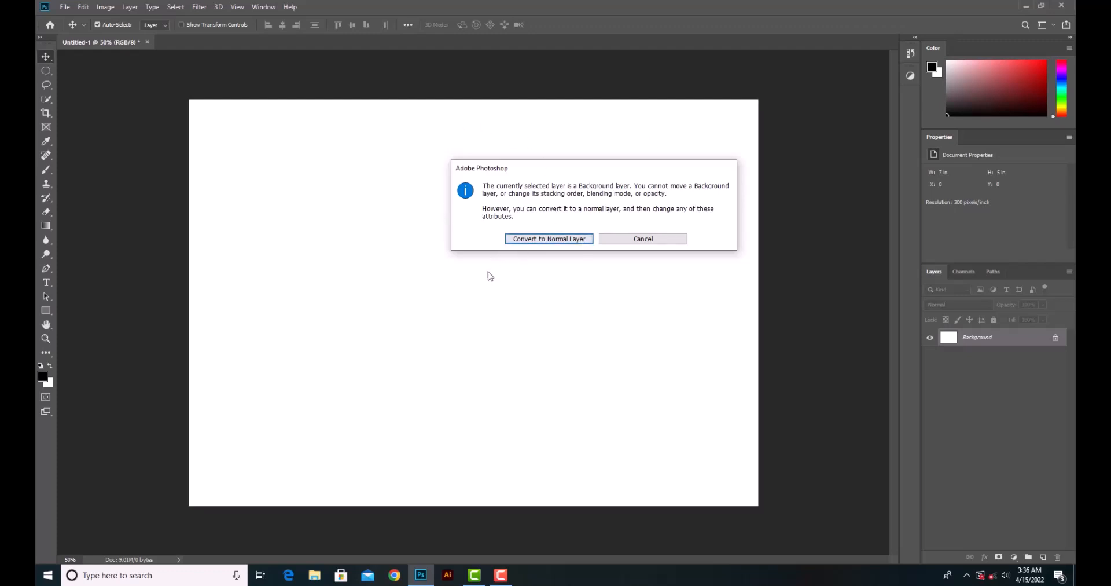
key("Escape")
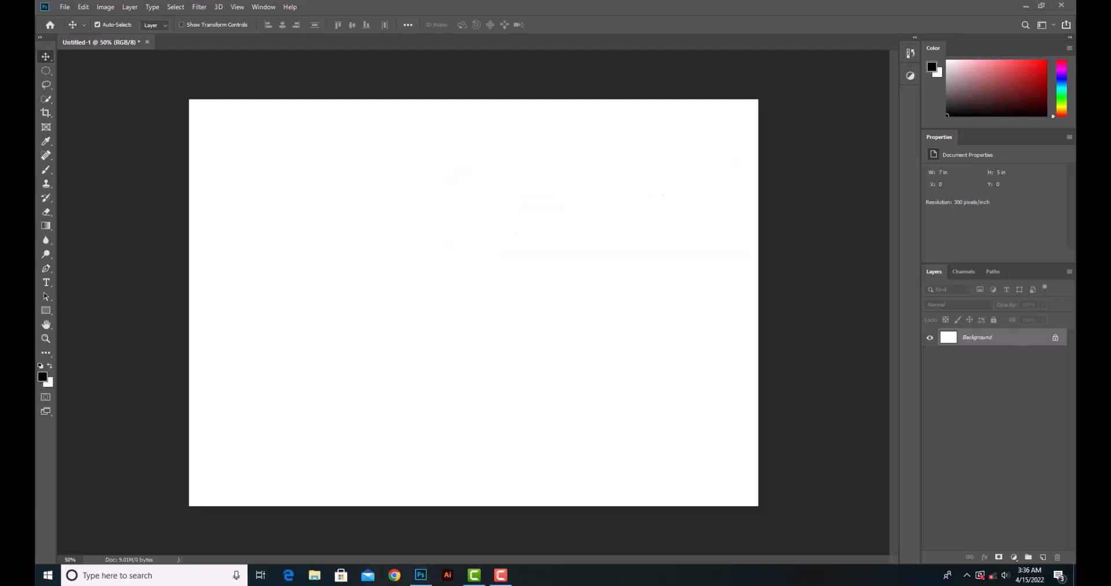
Unlock the Background layer and undo the unlocking.
left_click(1056, 340)
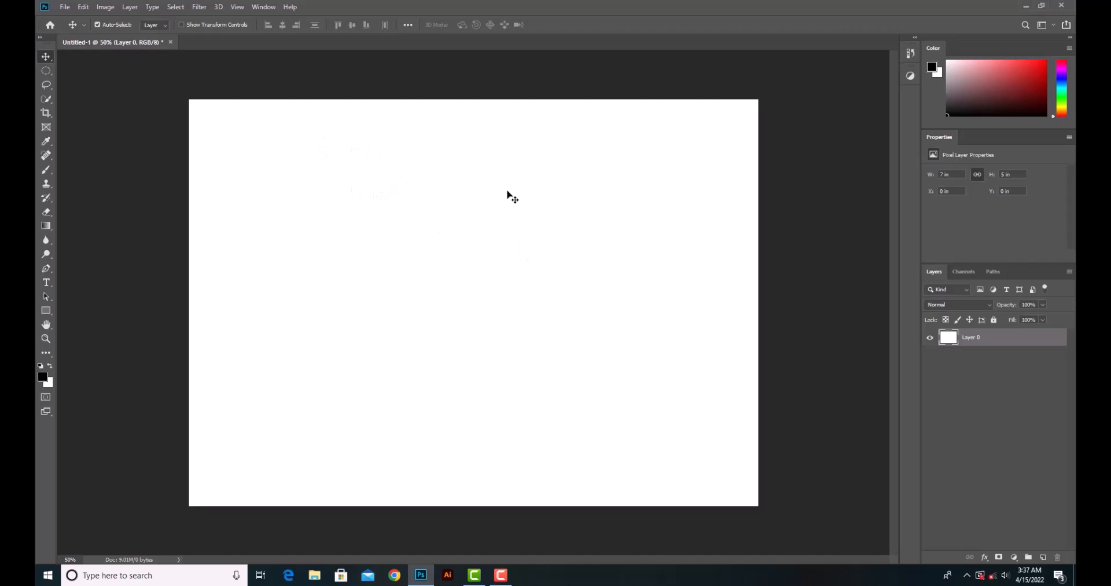
key("ctrl+z")
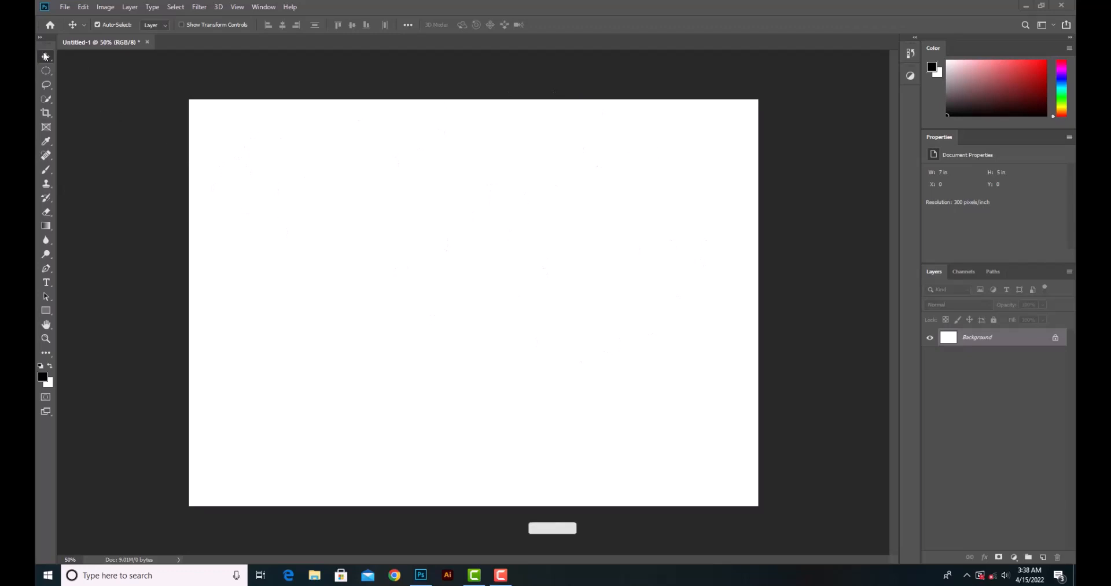
Place black-and-nude-boots-on-red as an embedded image, scaled to about 2.15 × 3.22 in and moved toward the canvas's upper left.
left_click(65, 7)
left_click(89, 213)
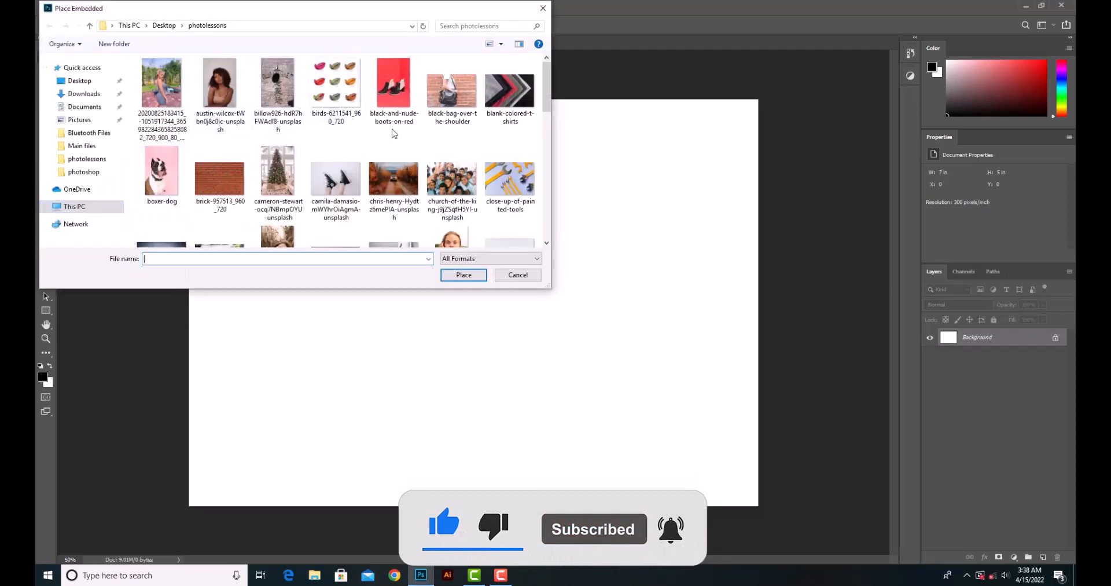
double_click(385, 89)
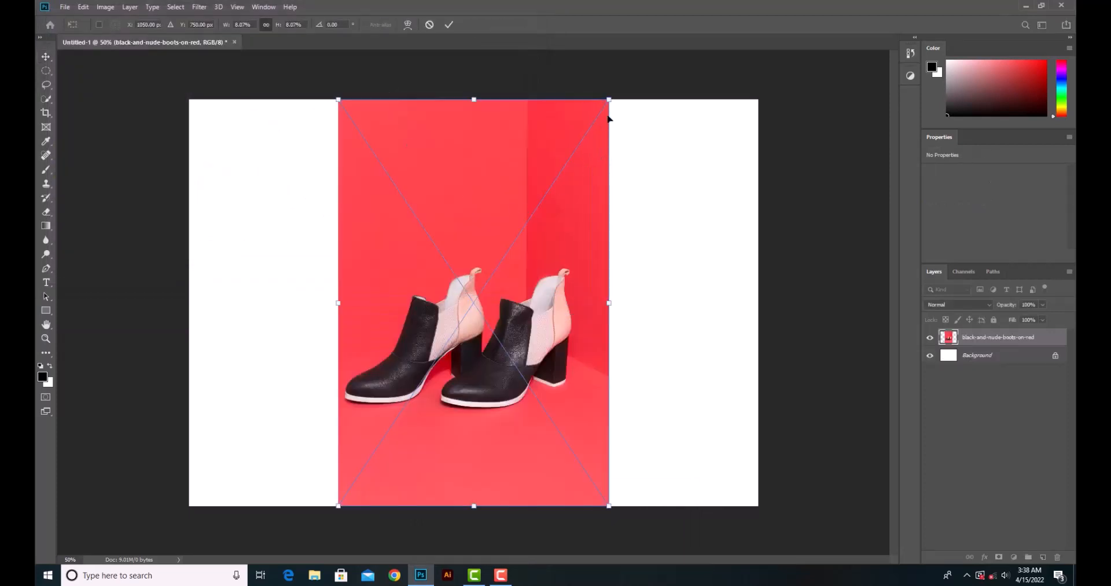
left_click_drag(609, 99, 491, 231)
left_click_drag(449, 293, 389, 184)
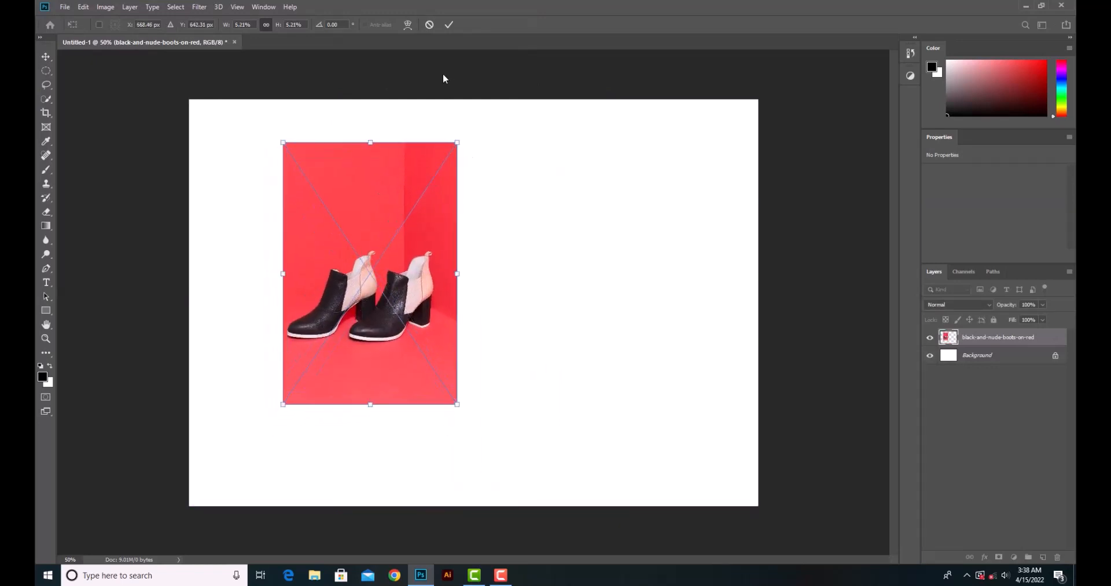
left_click(451, 25)
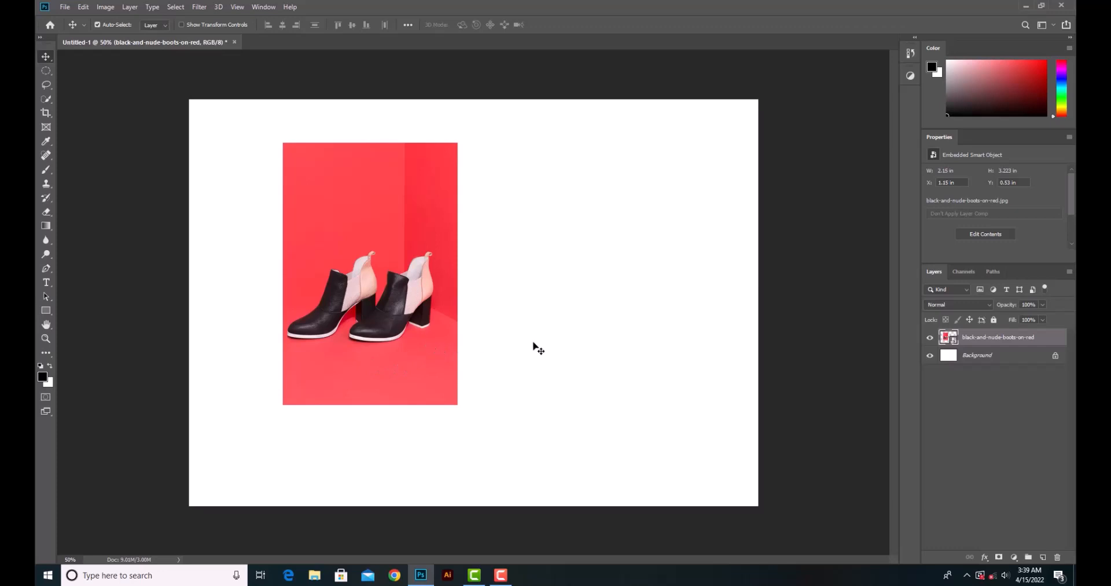
Place boxer-dog as an embedded image, scaled to about 1.91 × 2.87 in and overlapping the boots image's lower-right corner.
left_click(65, 8)
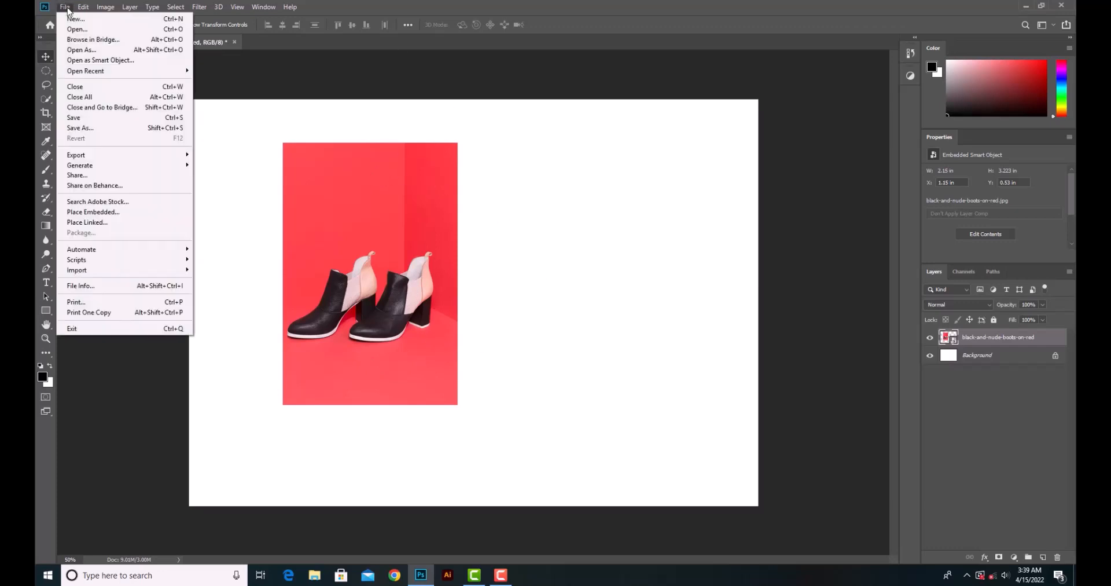
left_click(95, 213)
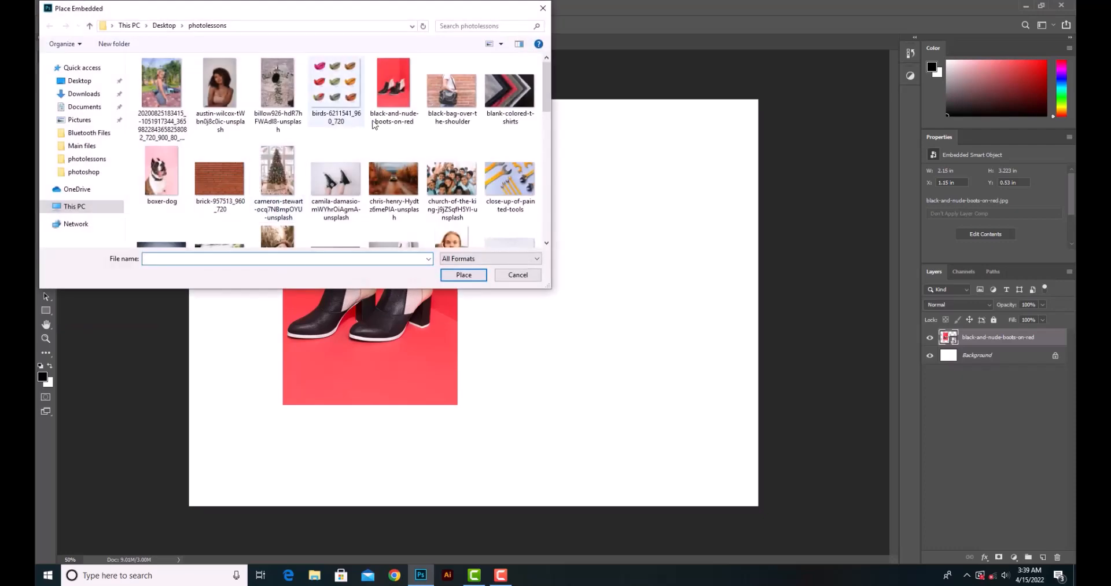
scroll(422, 133, "down", 3)
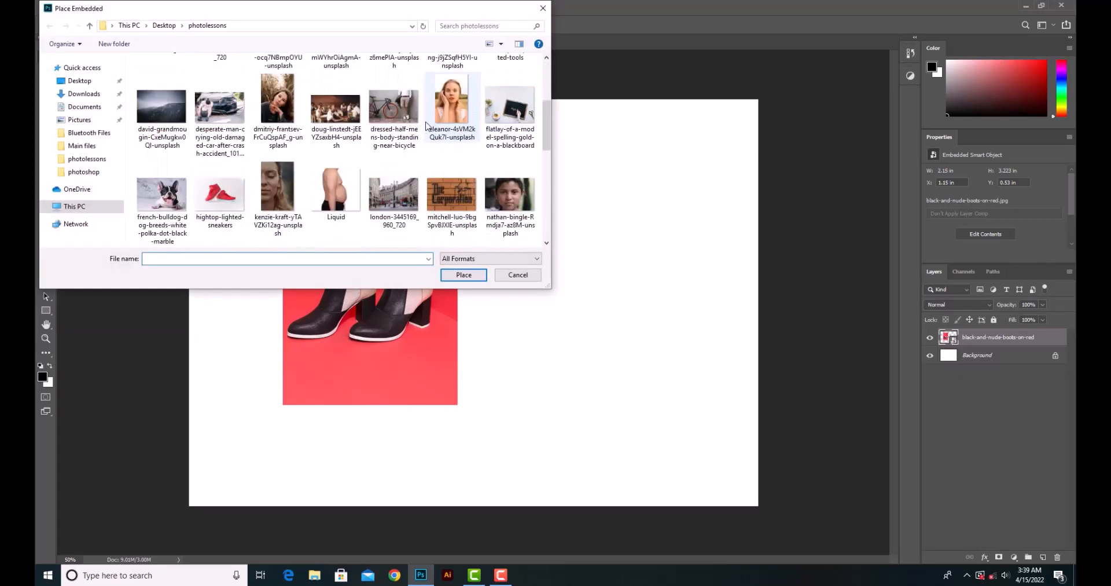
scroll(419, 137, "up", 2)
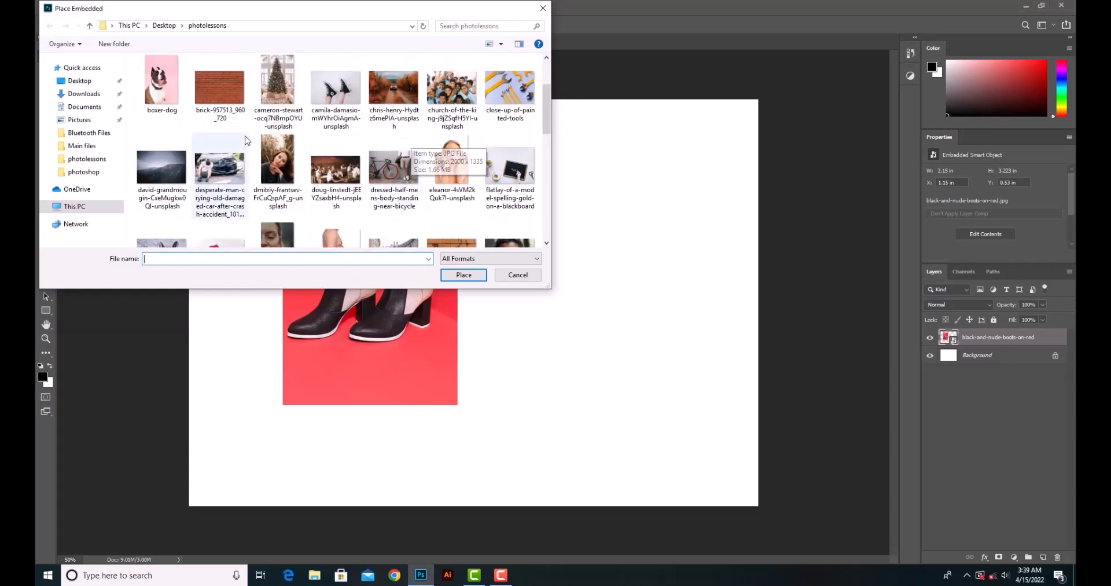
scroll(341, 93, "up", 3)
scroll(342, 139, "down", 2)
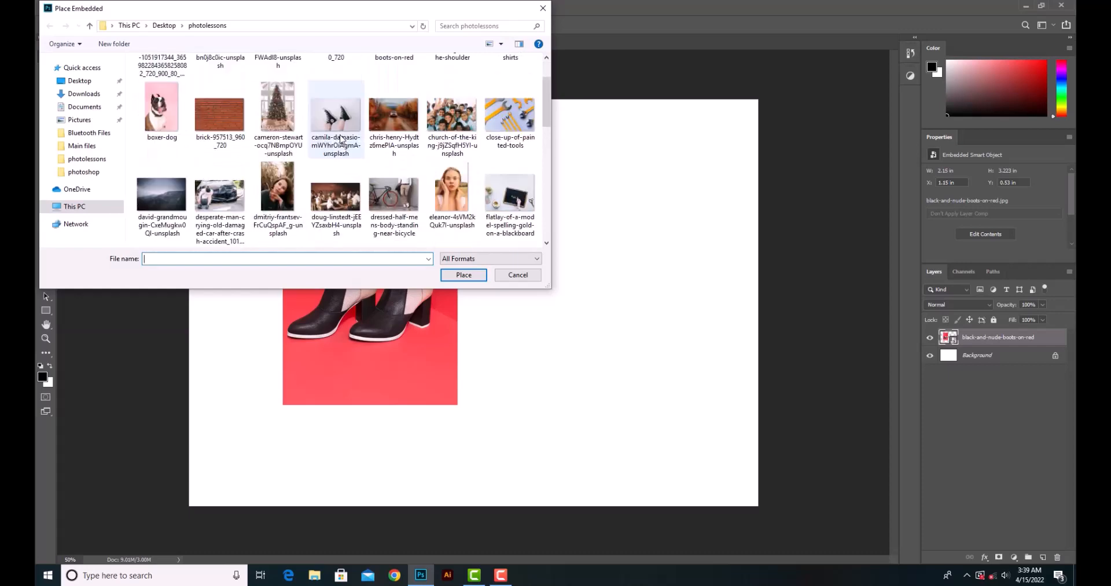
double_click(164, 115)
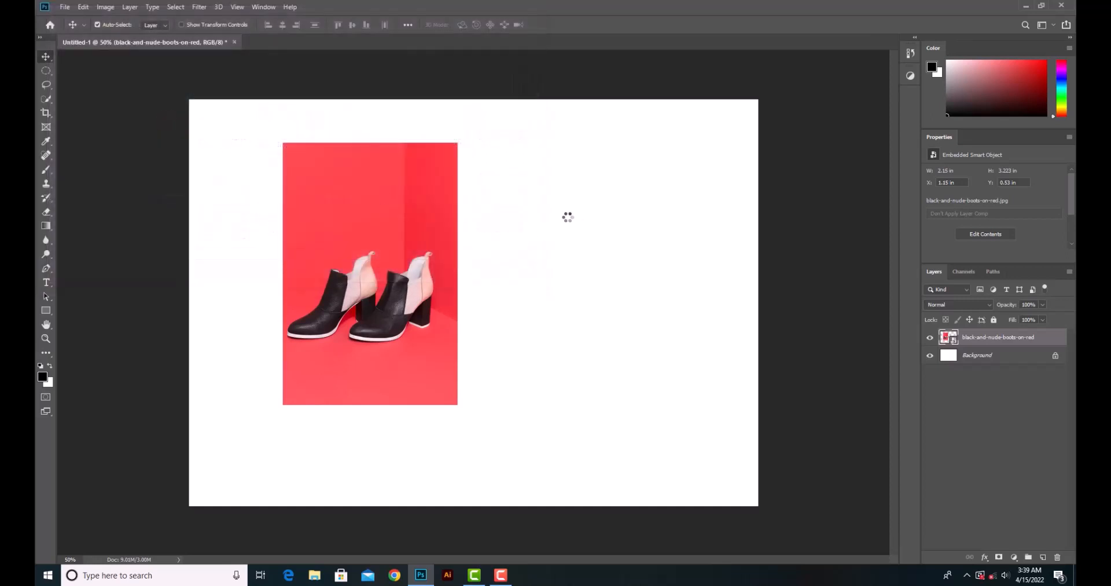
left_click_drag(611, 99, 513, 283)
left_click_drag(450, 304, 548, 240)
left_click(454, 24)
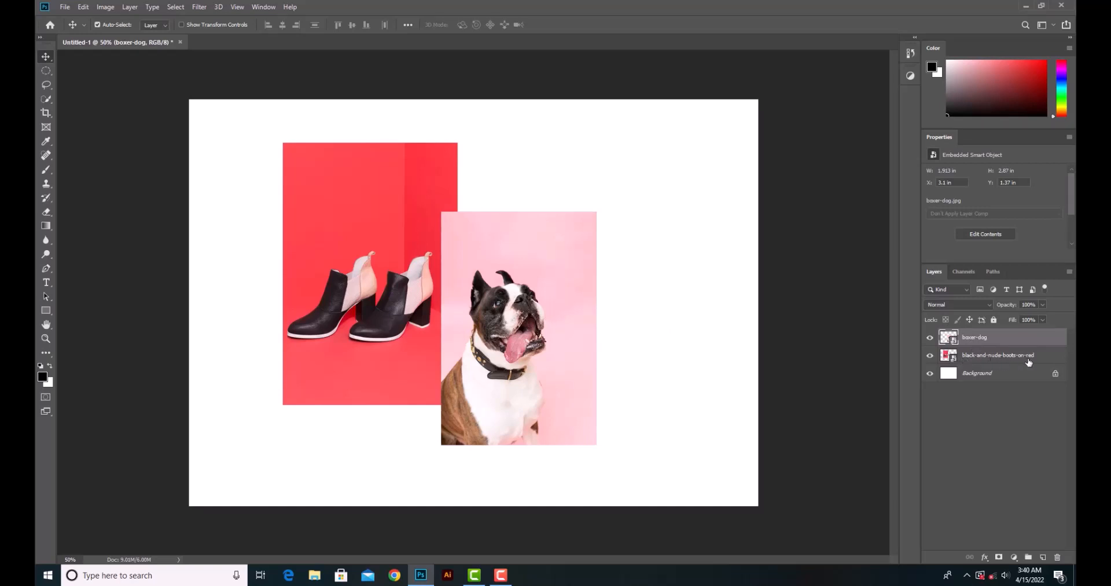
Move the black-and-nude-boots-on-red layer above the boxer-dog layer and rename it red.
left_click(986, 358)
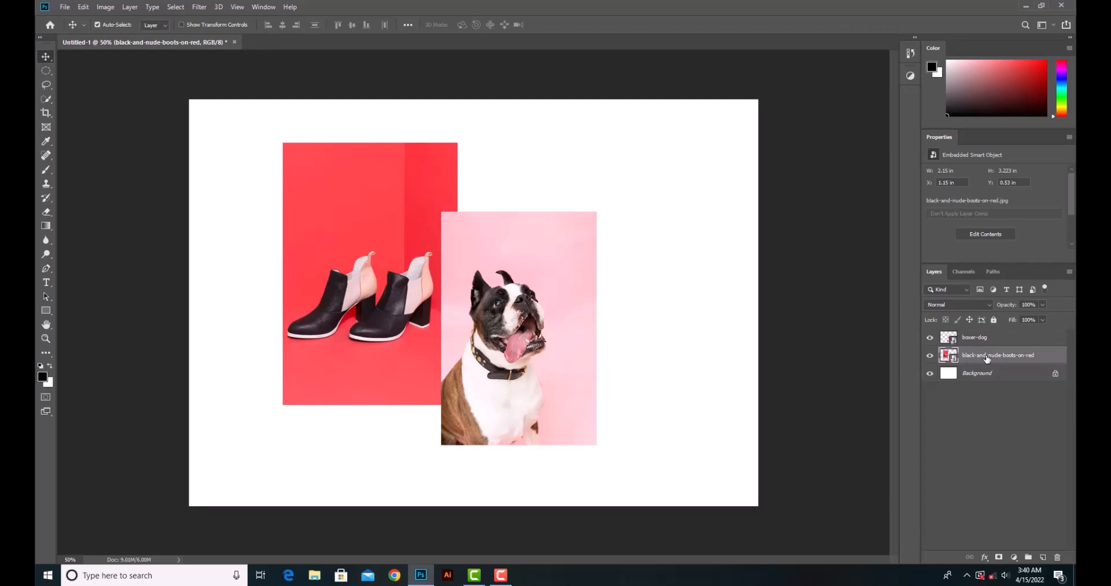
left_click_drag(987, 358, 984, 332)
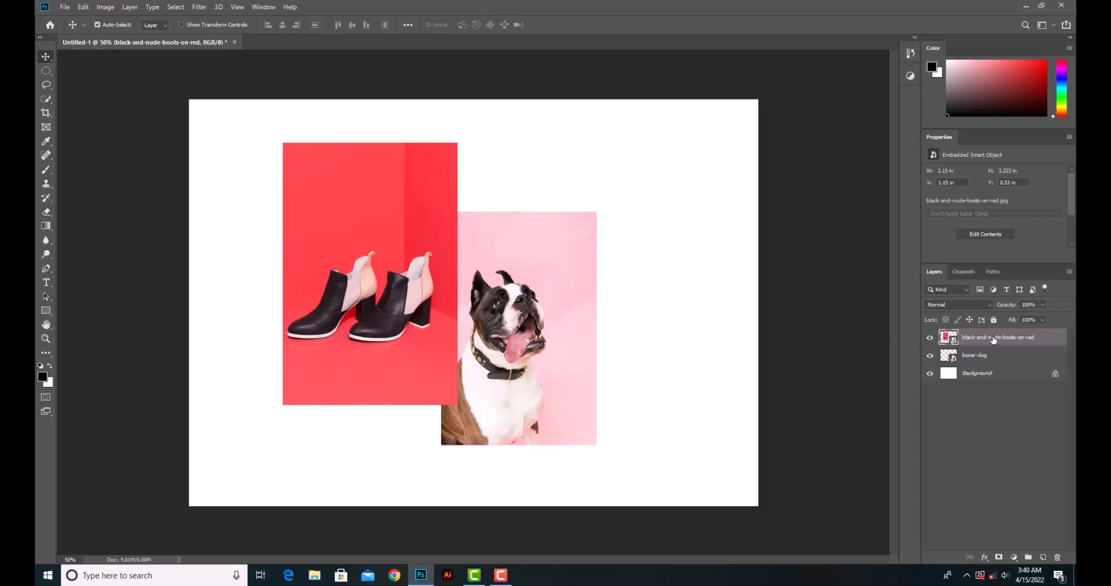
double_click(994, 337)
key("BackSpace")
left_click(980, 357)
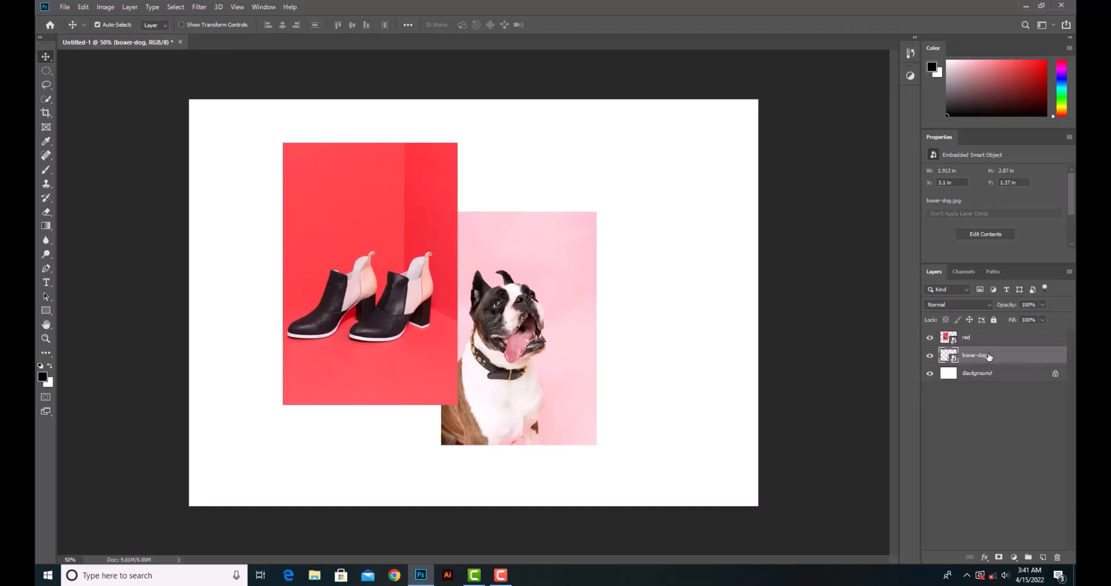
Rename the boxer-dog layer as dog.
double_click(990, 356)
left_click(995, 353)
key("BackSpace")
key("BackSpace")
key("BackSpace")
key("BackSpace")
key("BackSpace")
key("BackSpace")
key("BackSpace")
type("dog")
left_click(1017, 409)
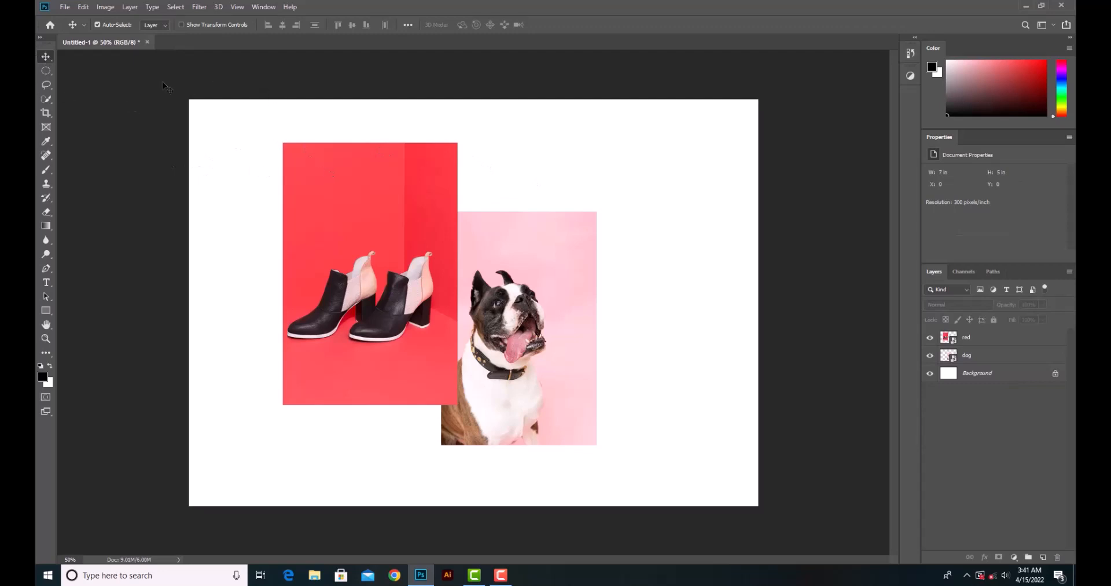
Separate the images, moving the boots to about X 0.69, Y 0.15 in and the dog to about X 4.7, Y 0.74 in.
left_click_drag(327, 218, 290, 188)
left_click_drag(479, 251, 609, 199)
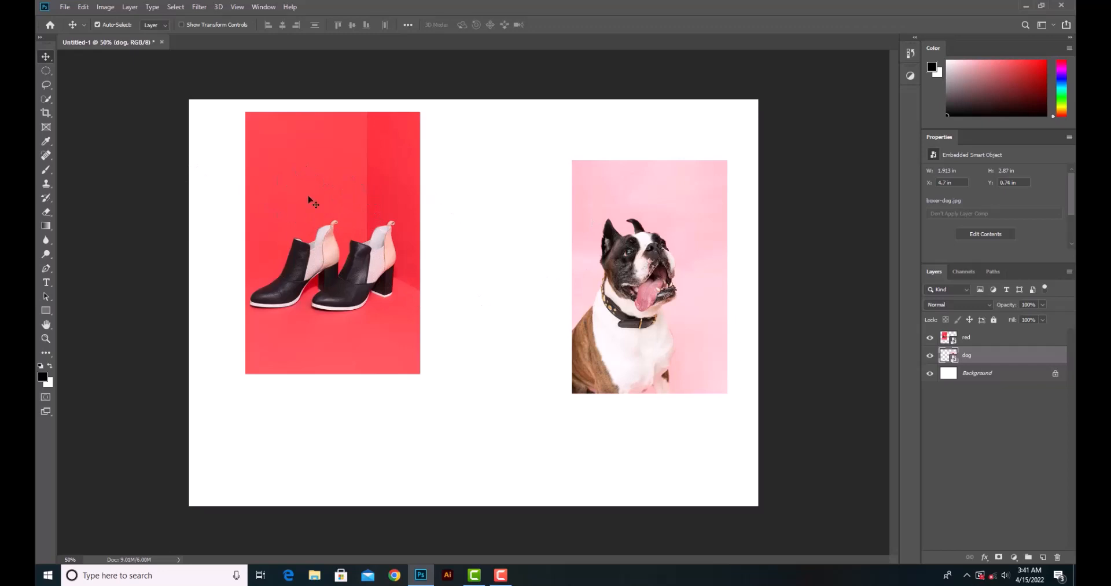
left_click(356, 210)
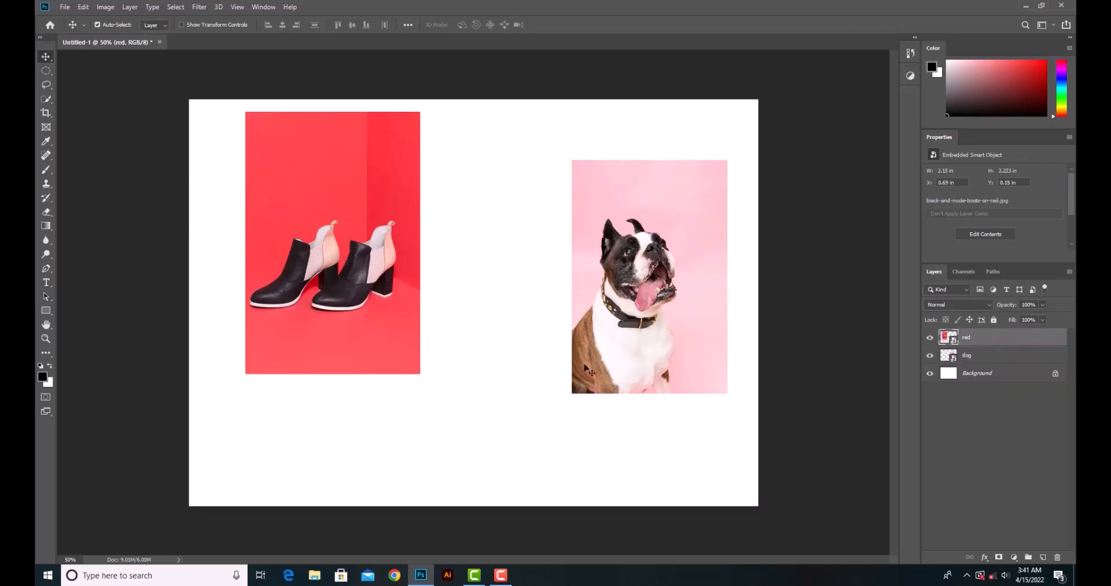
left_click(622, 220)
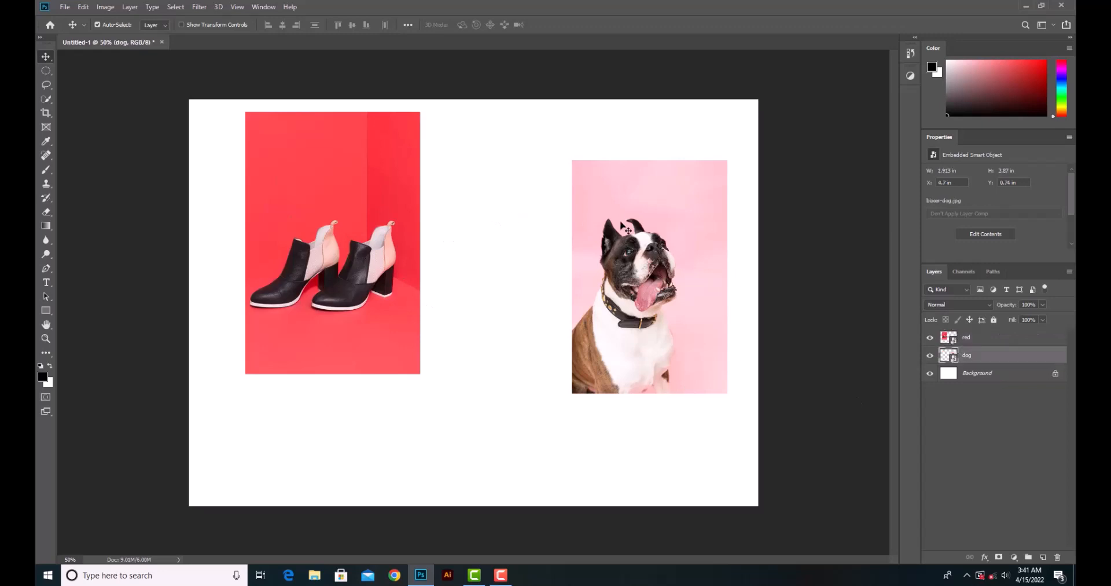
left_click(982, 355, "ctrl")
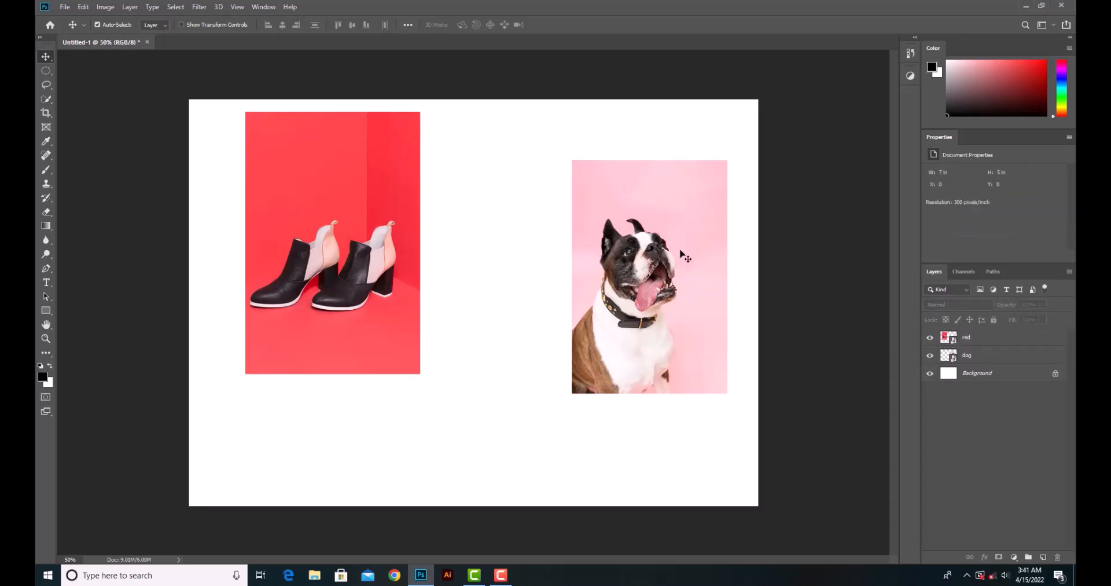
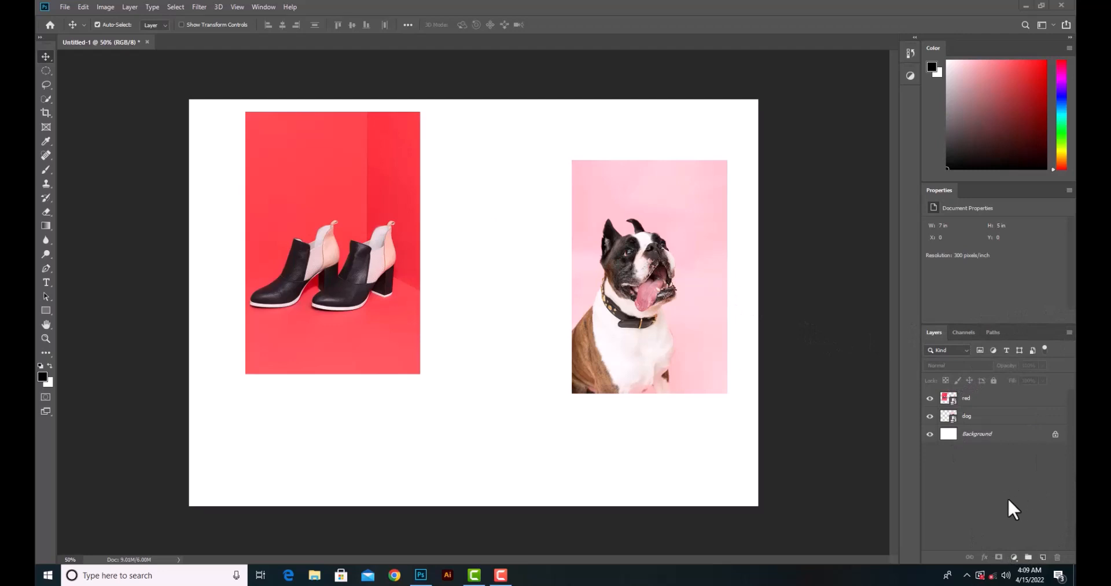
Add a new empty layer directly above the red layer.
mouse_move(1036, 576)
left_click(970, 408)
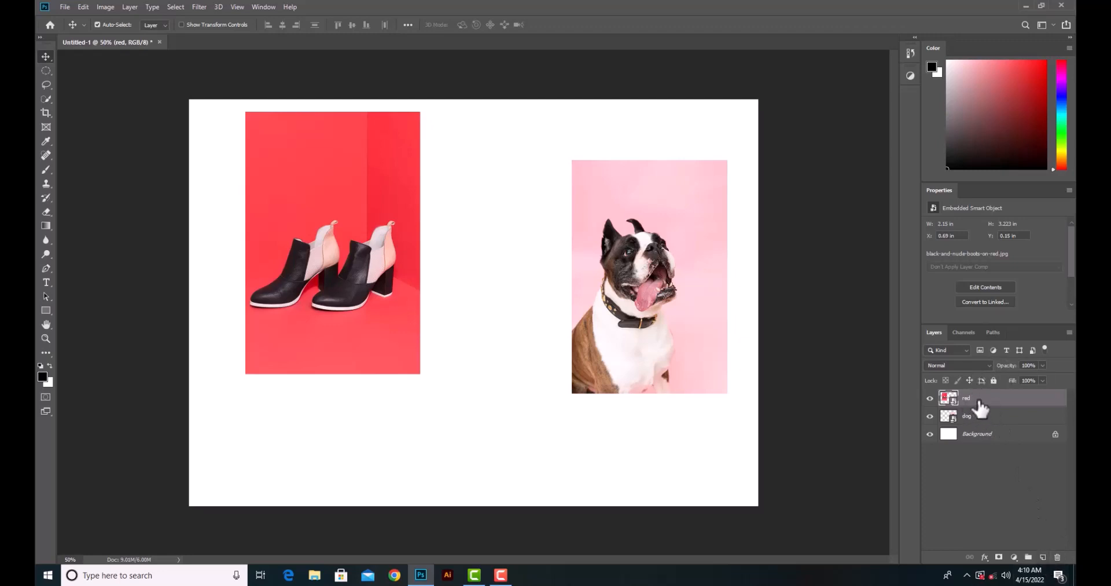
left_click(1043, 556)
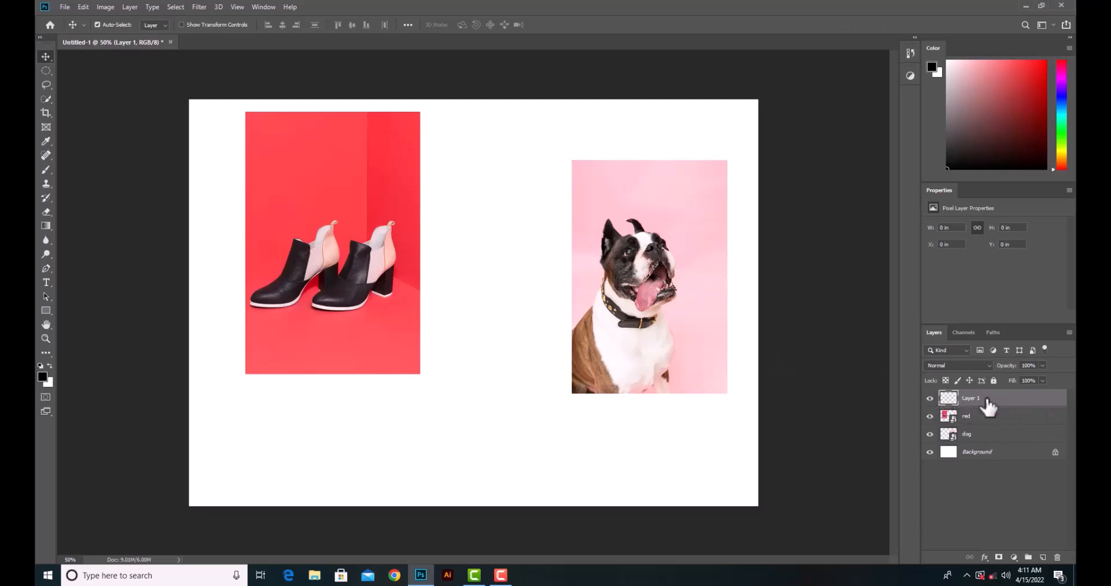
Fill Layer 1 with the custom blue color #1838d0 in Normal mode at 100% opacity.
left_click(82, 7)
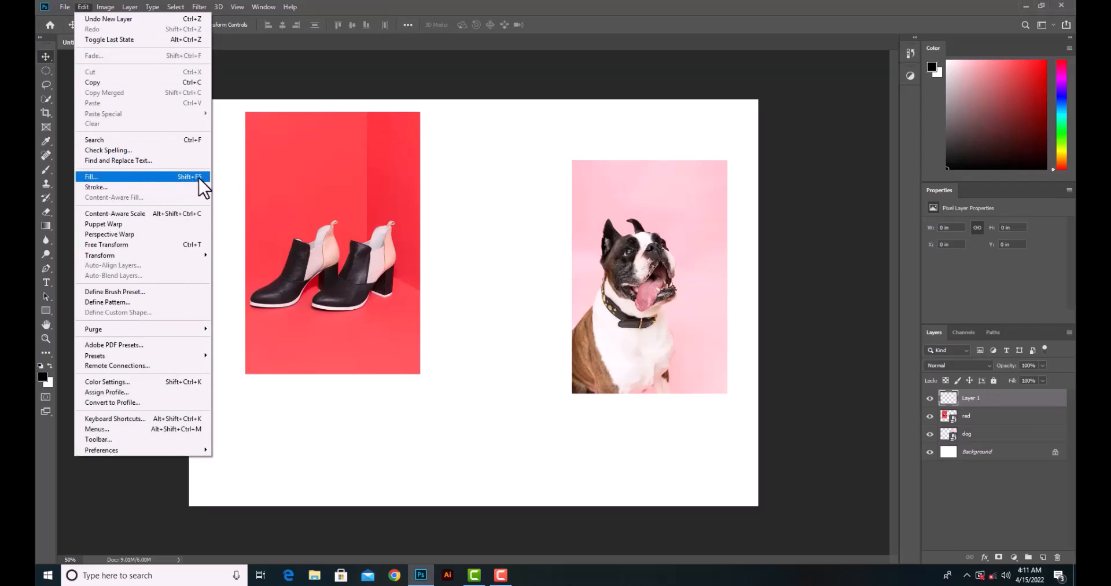
left_click(162, 177)
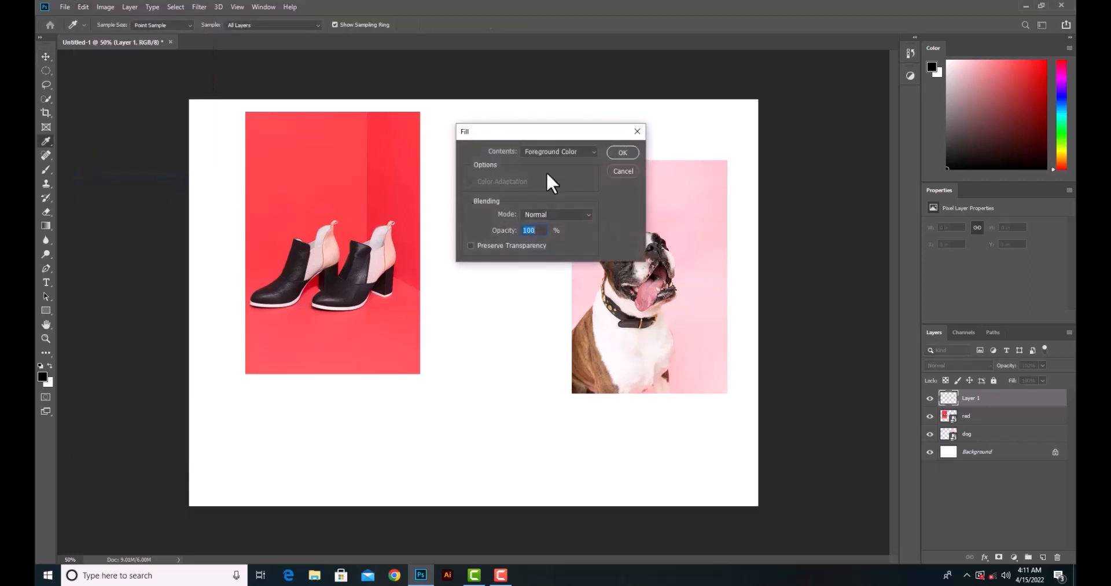
left_click(589, 151)
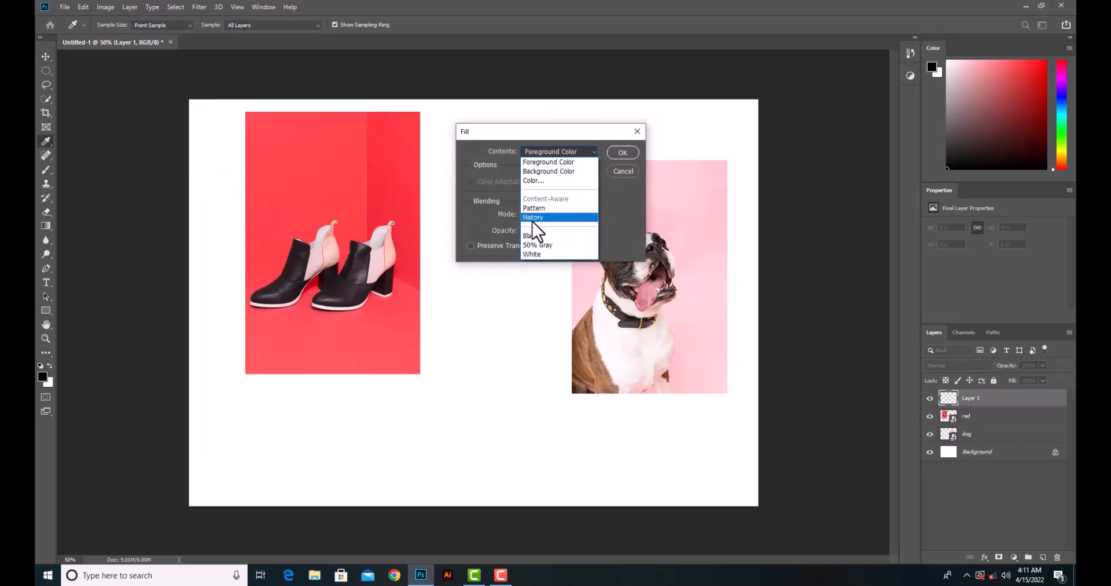
left_click(542, 182)
left_click_drag(864, 162, 863, 141)
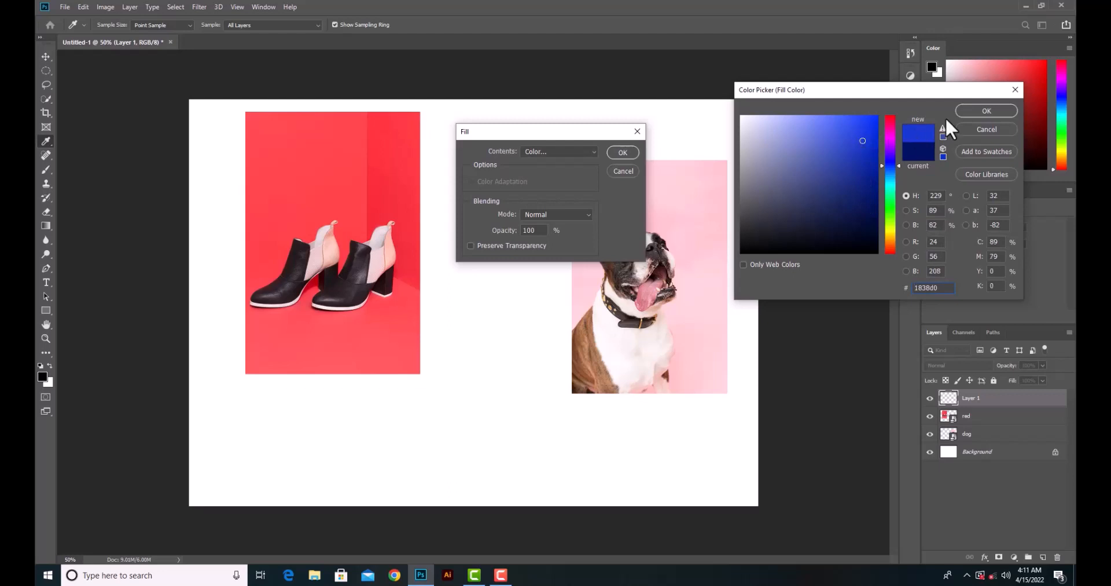
left_click(969, 110)
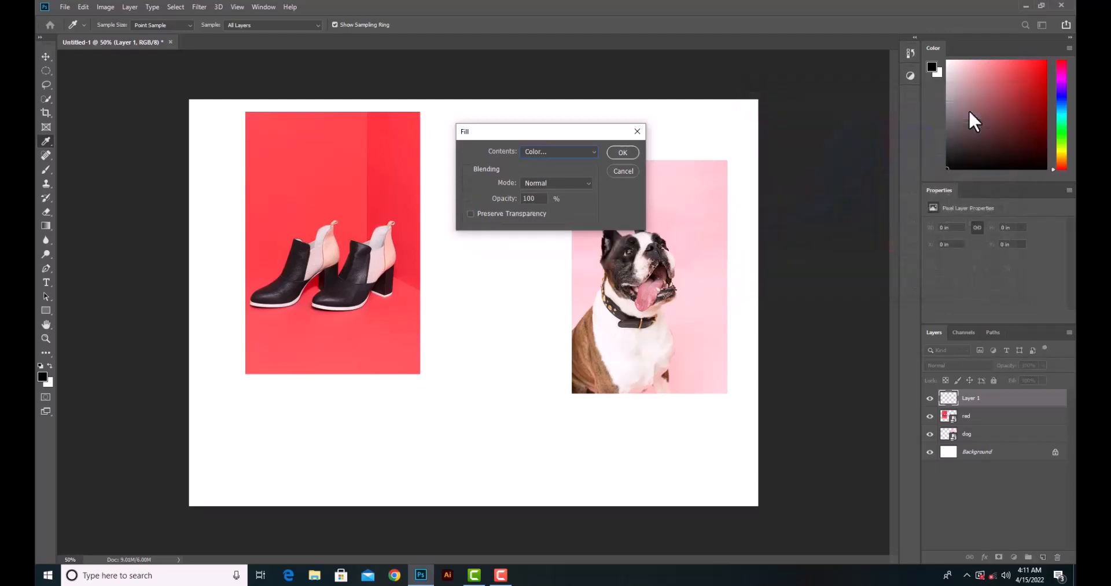
left_click(621, 152)
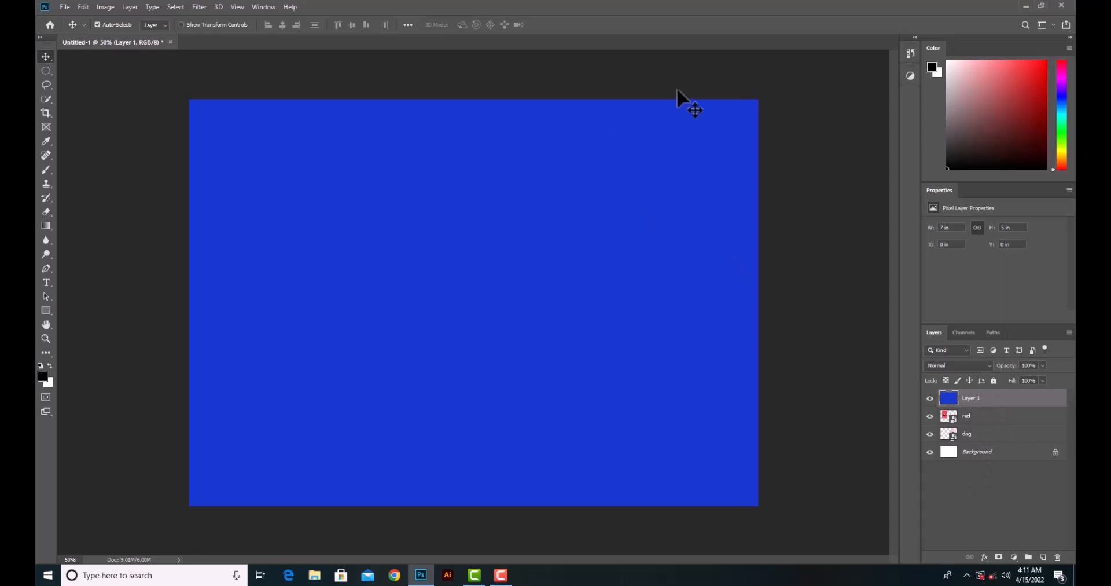
Scale the blue rectangle down to about 3.45 × 2.47 in and move it to about X 0.97, Y 2.18 in.
key("ctrl+t")
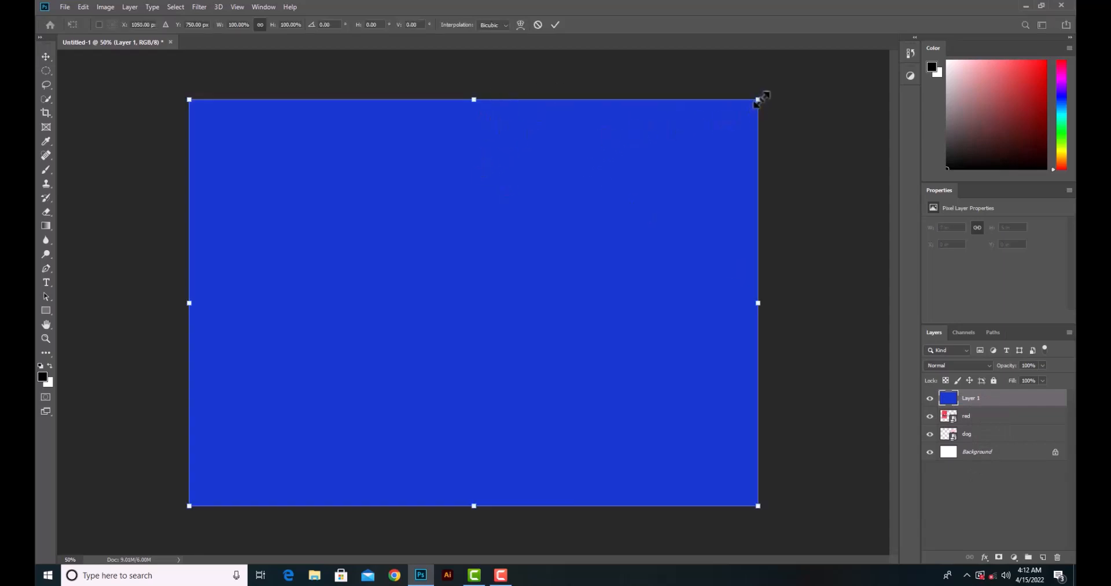
left_click_drag(757, 101, 735, 117)
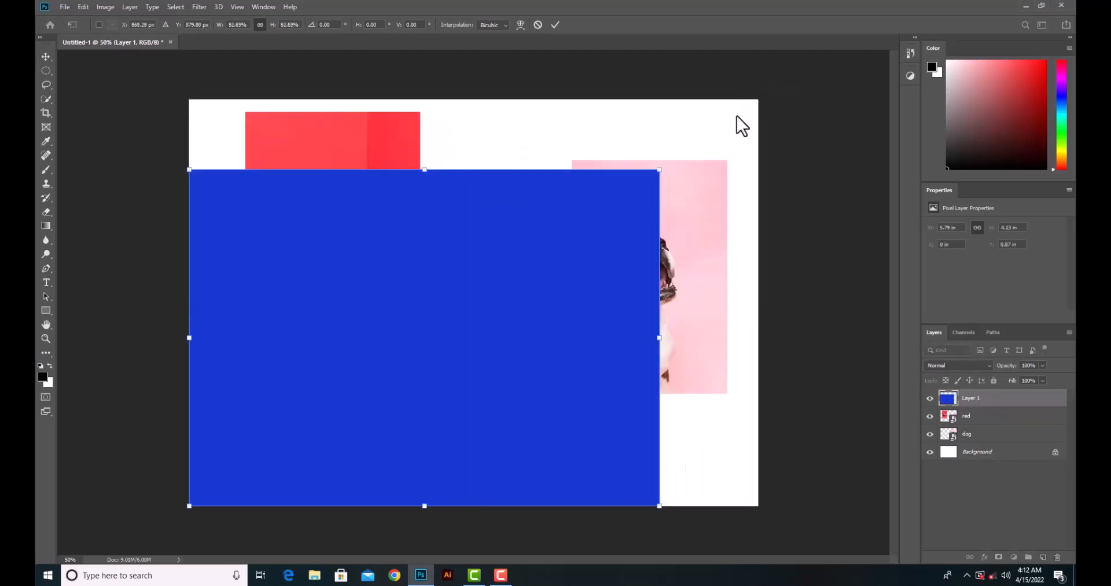
left_click_drag(660, 170, 471, 311)
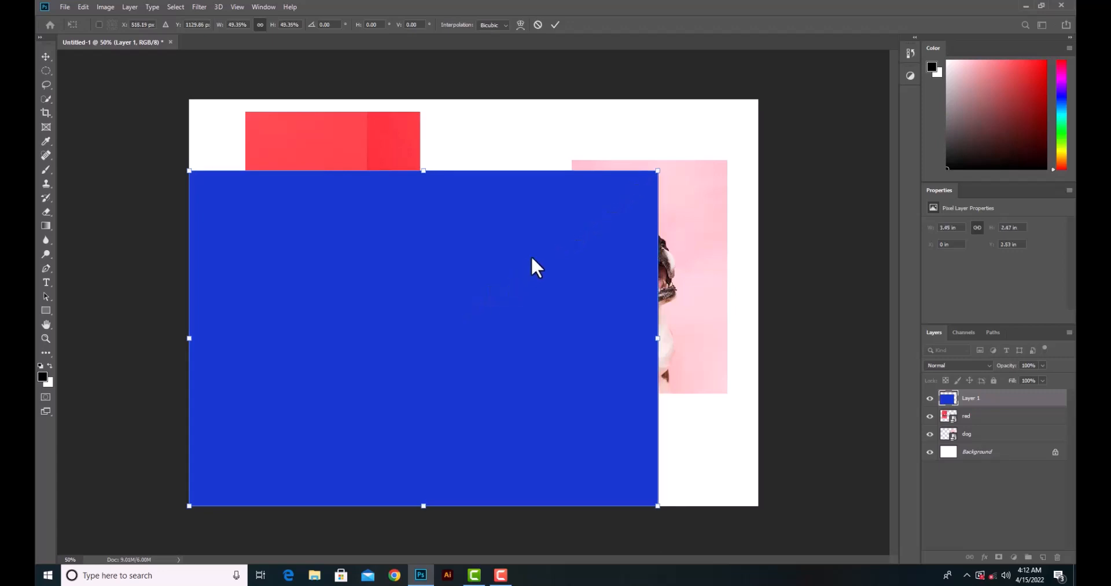
left_click(554, 24)
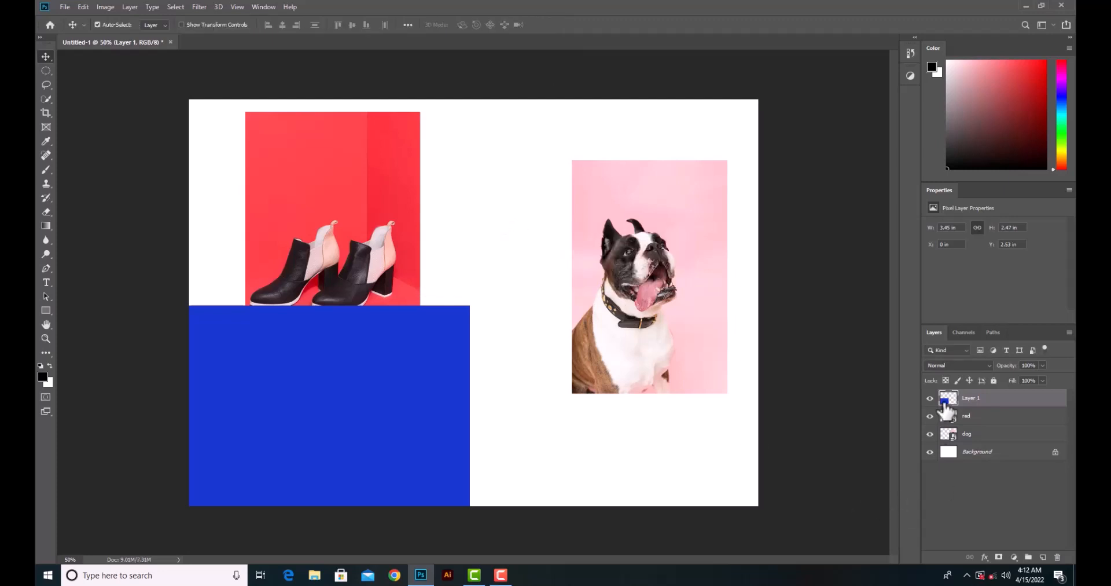
left_click_drag(378, 390, 489, 347)
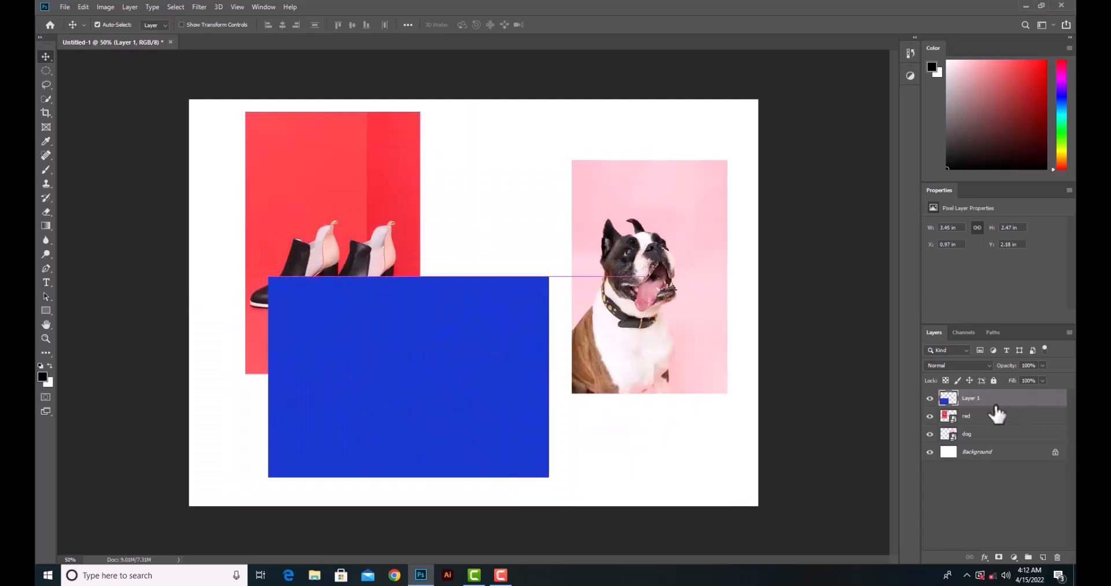
Move the blue Layer 1 below the red layer, and hide Layer 1 and show it again.
left_click_drag(977, 402, 975, 417)
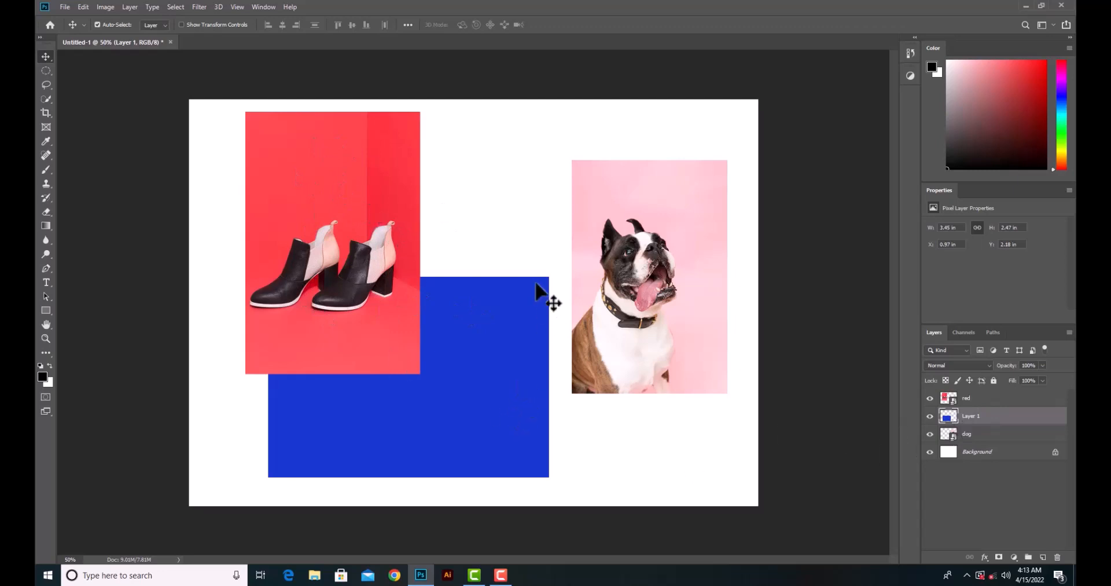
left_click(931, 416)
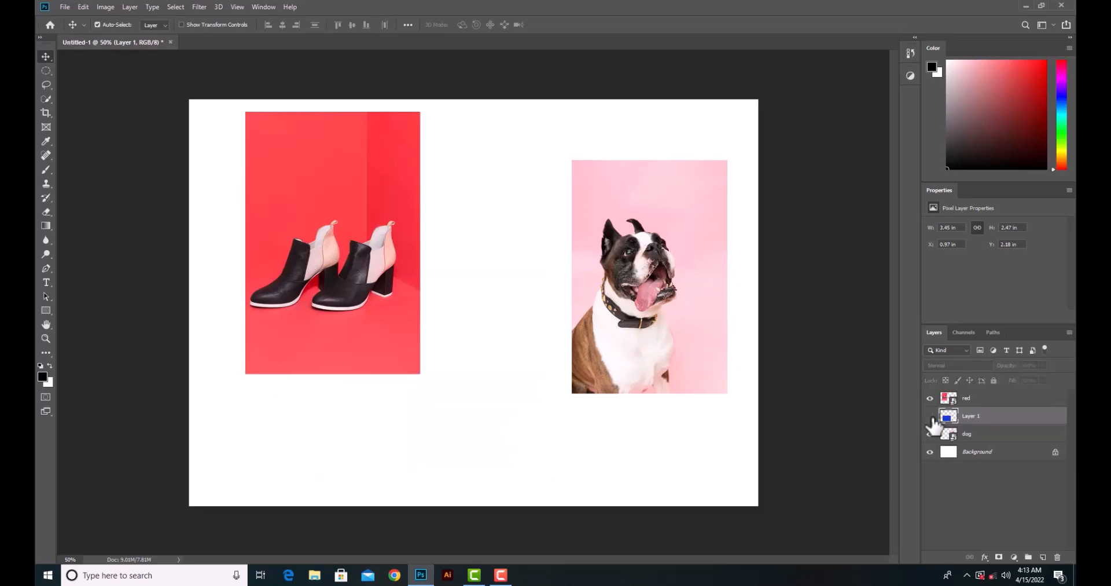
left_click(968, 401)
left_click(977, 433)
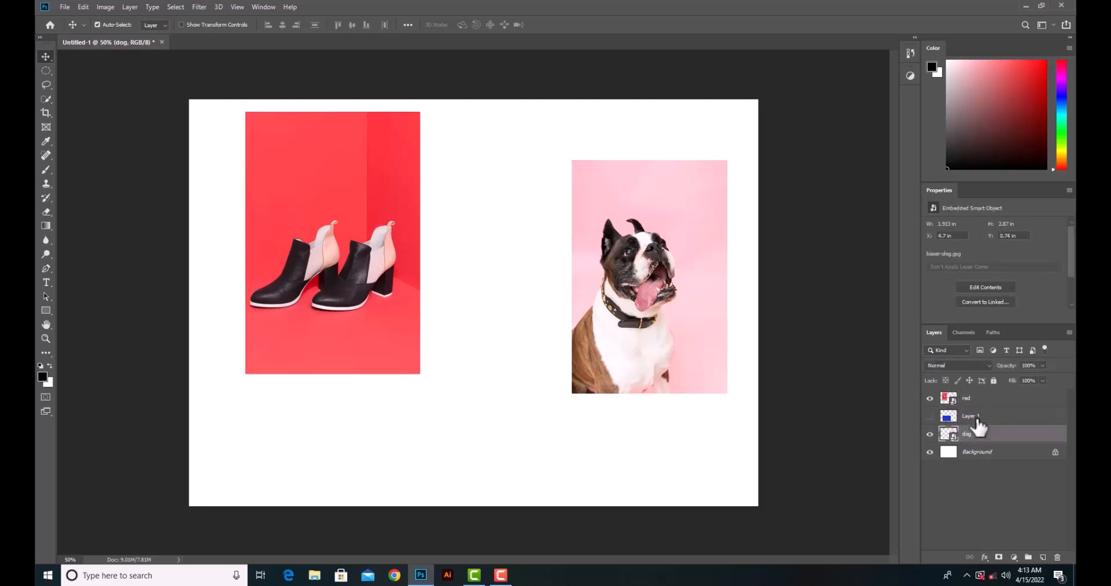
left_click(930, 416)
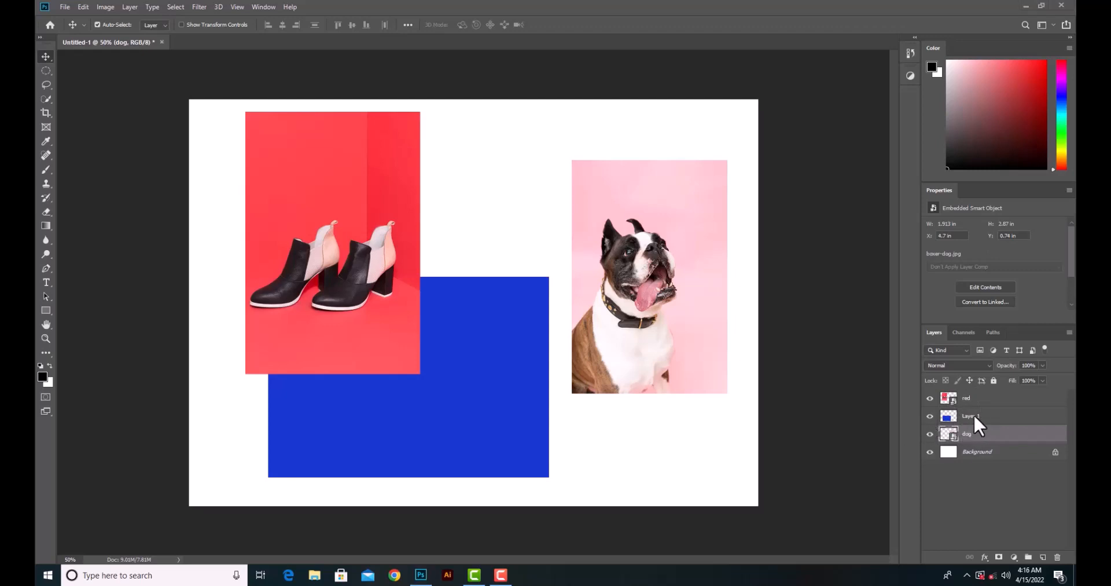
Delete the blue Layer 1 and undo the deletion.
left_click(976, 418)
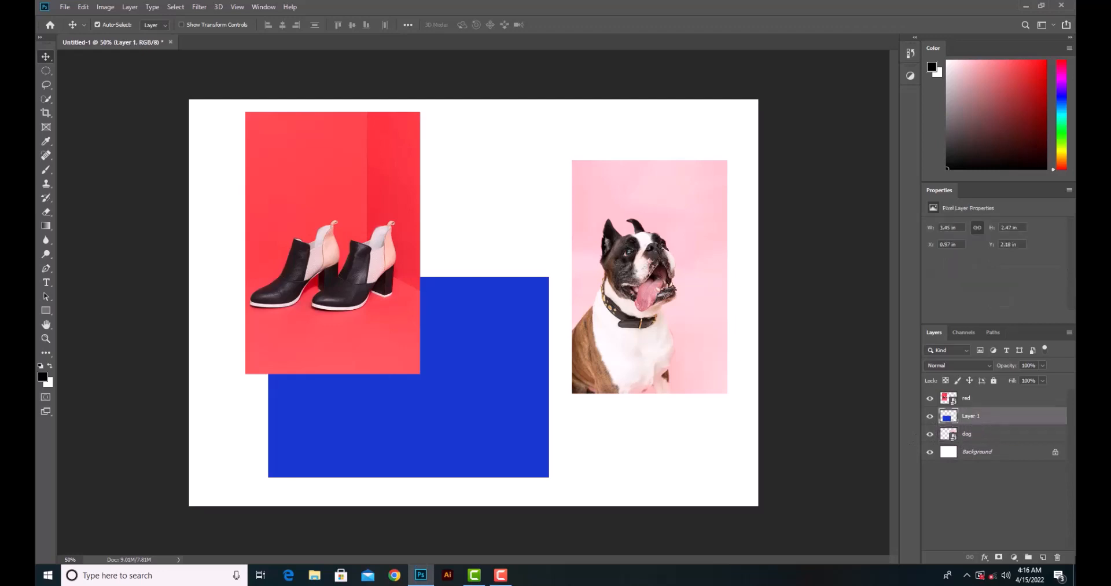
left_click(1058, 558)
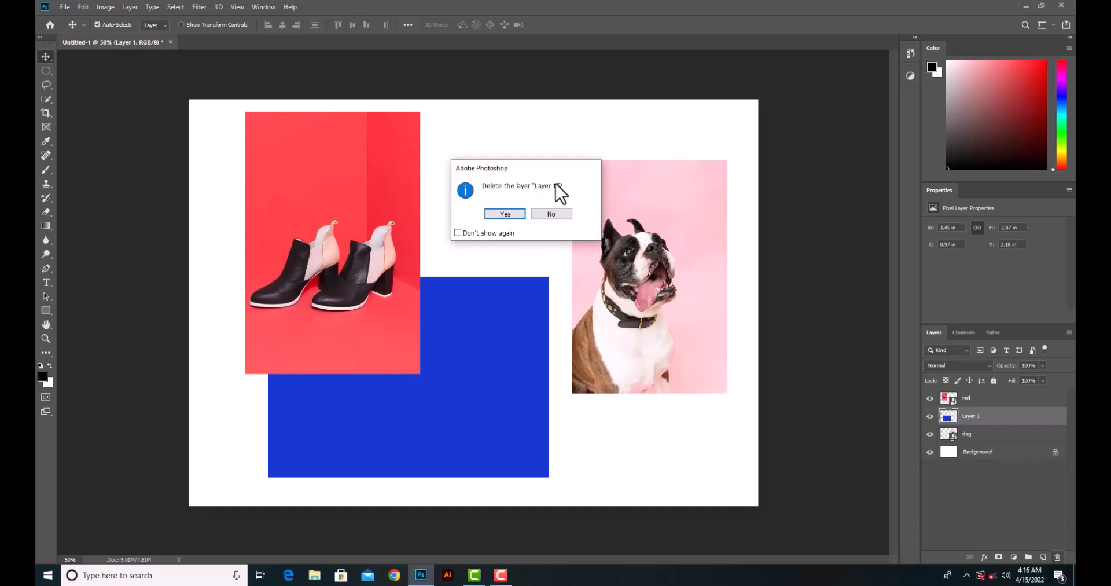
left_click(504, 214)
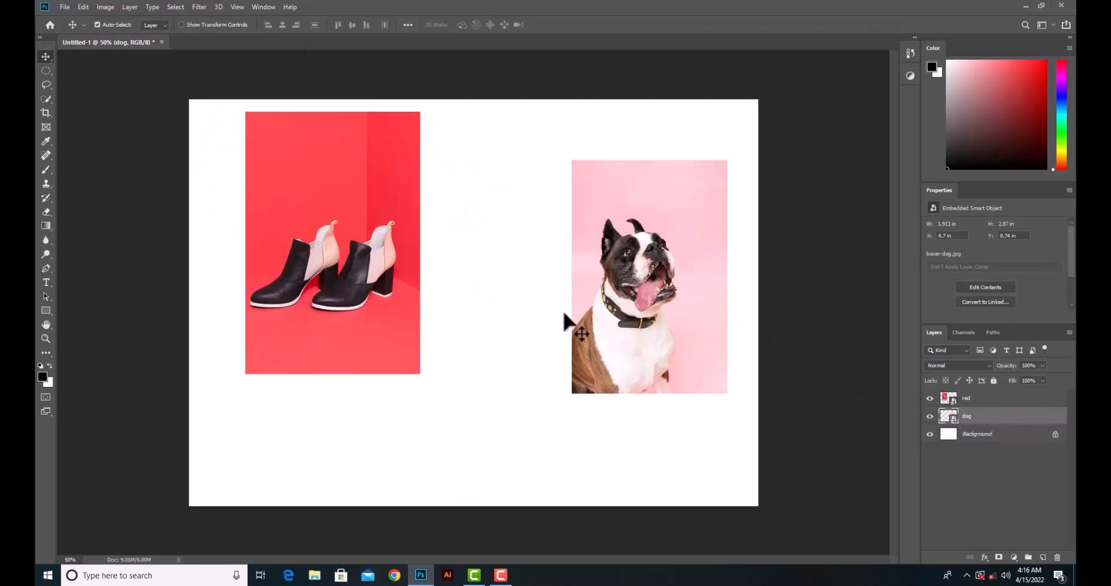
left_click(82, 7)
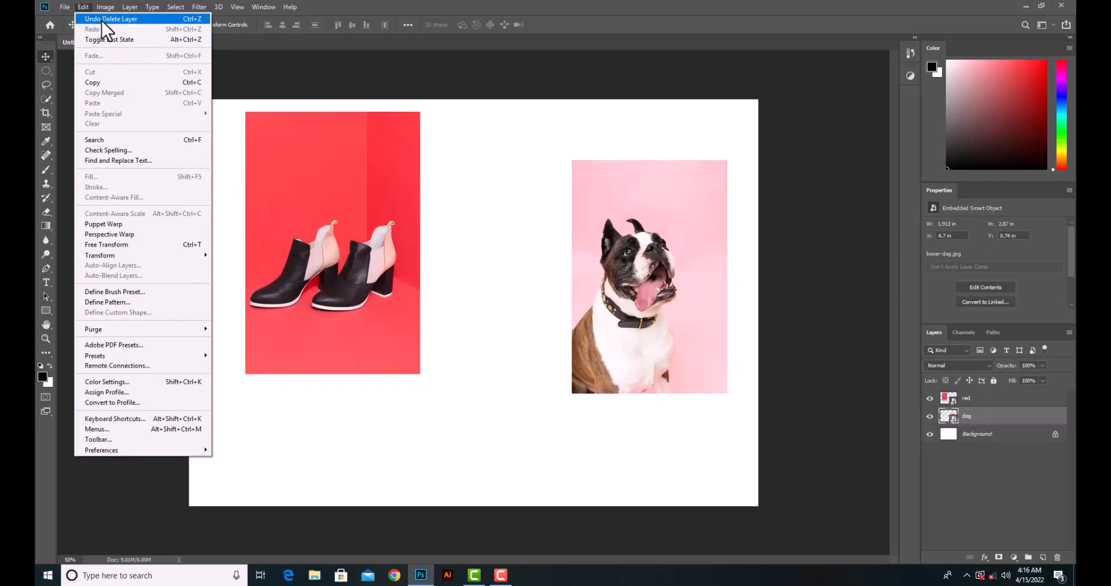
left_click(102, 21)
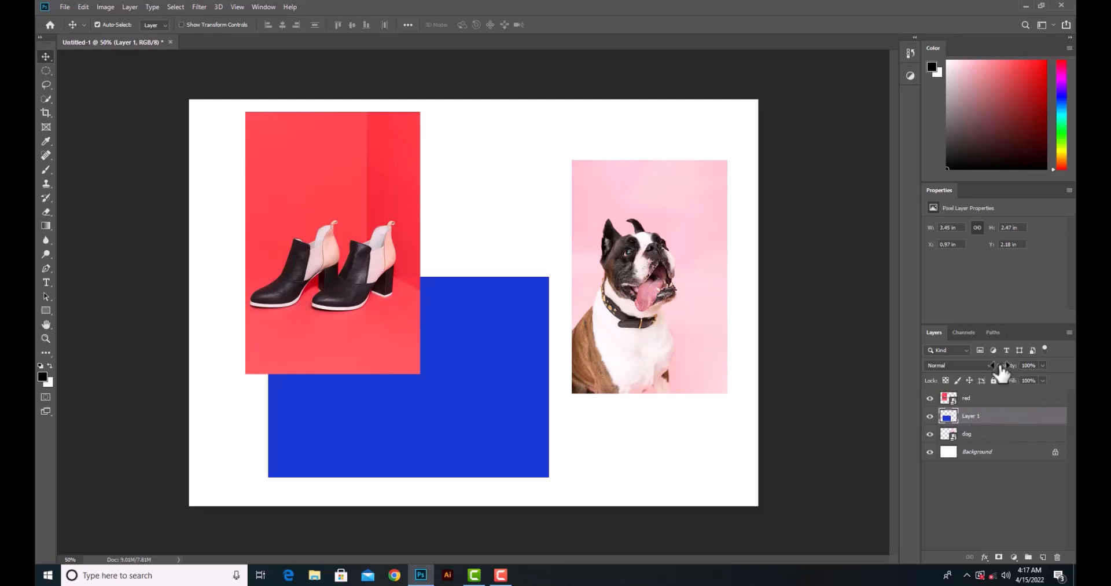
Try out different opacity values on Layer 1 and on the red layer.
left_click(1040, 366)
mouse_move(1030, 376)
left_mouse_down()
mouse_move(994, 377)
mouse_move(1041, 378)
left_mouse_up()
left_click(981, 408)
left_click(982, 405)
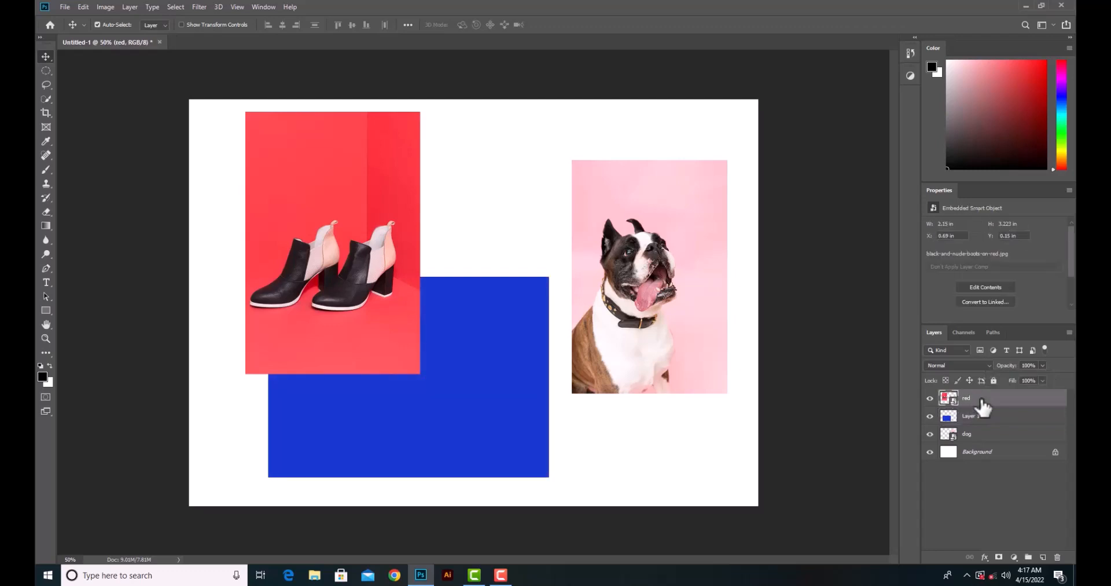
left_click(1041, 366)
left_click_drag(1021, 378, 1057, 379)
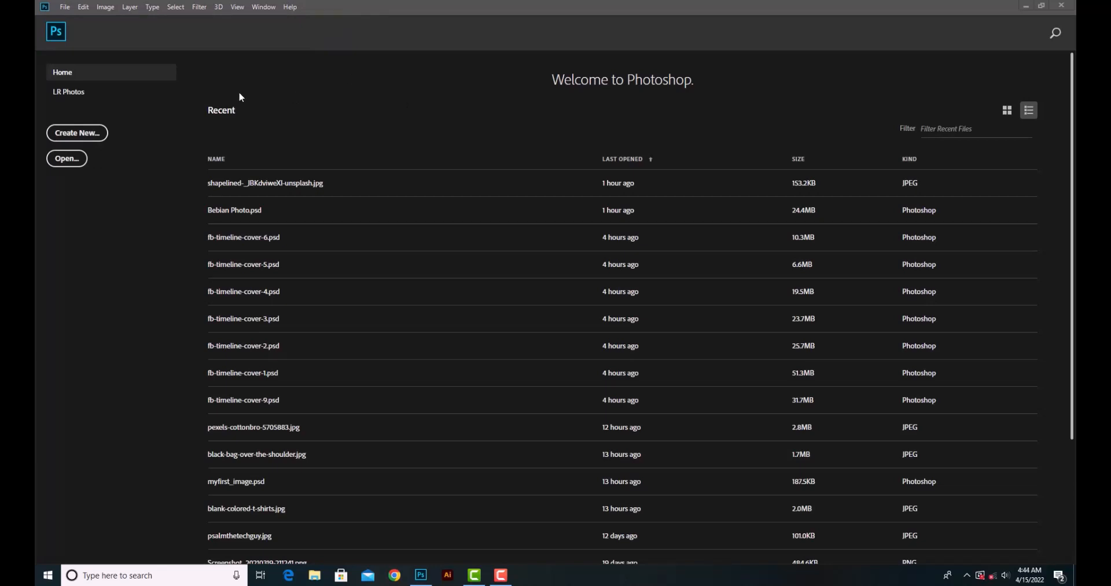
Create a new Default Photoshop Size document of 7 × 5 in at 300 ppi, RGB Color 8 bit, with a white background.
left_click(63, 7)
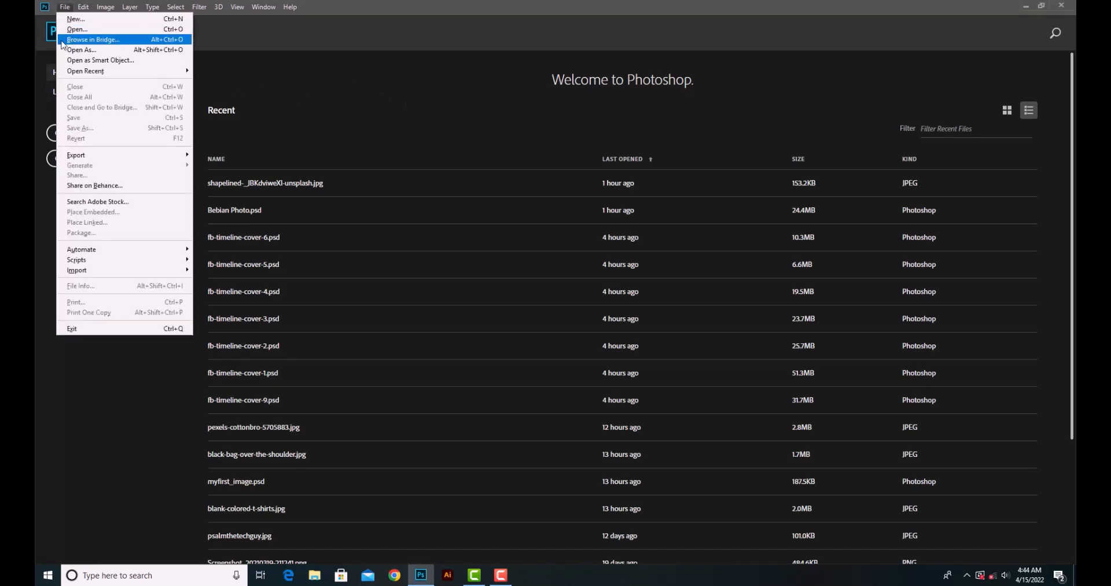
left_click(73, 19)
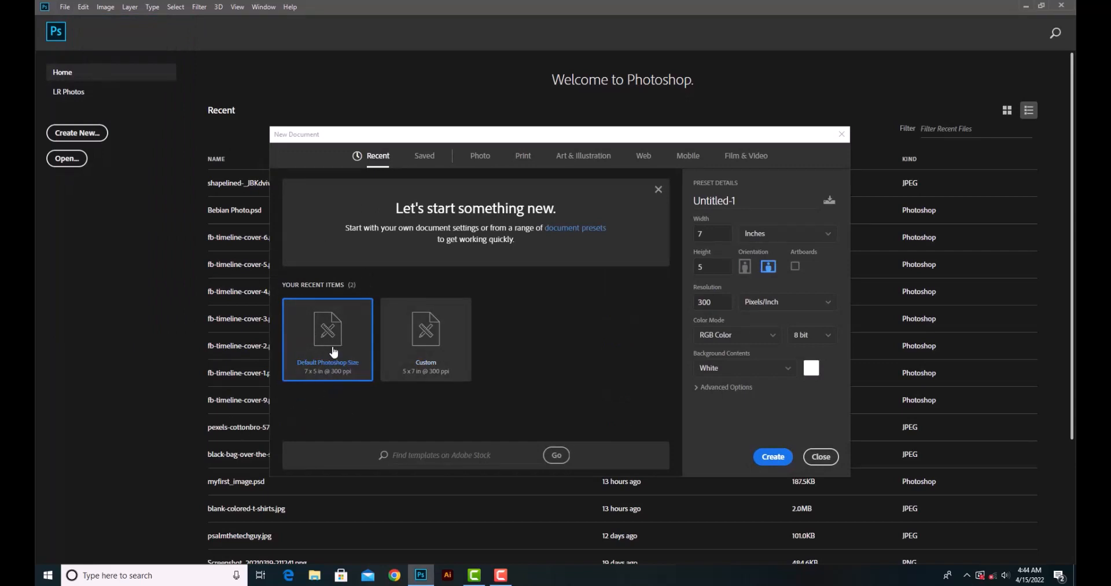
left_click(776, 458)
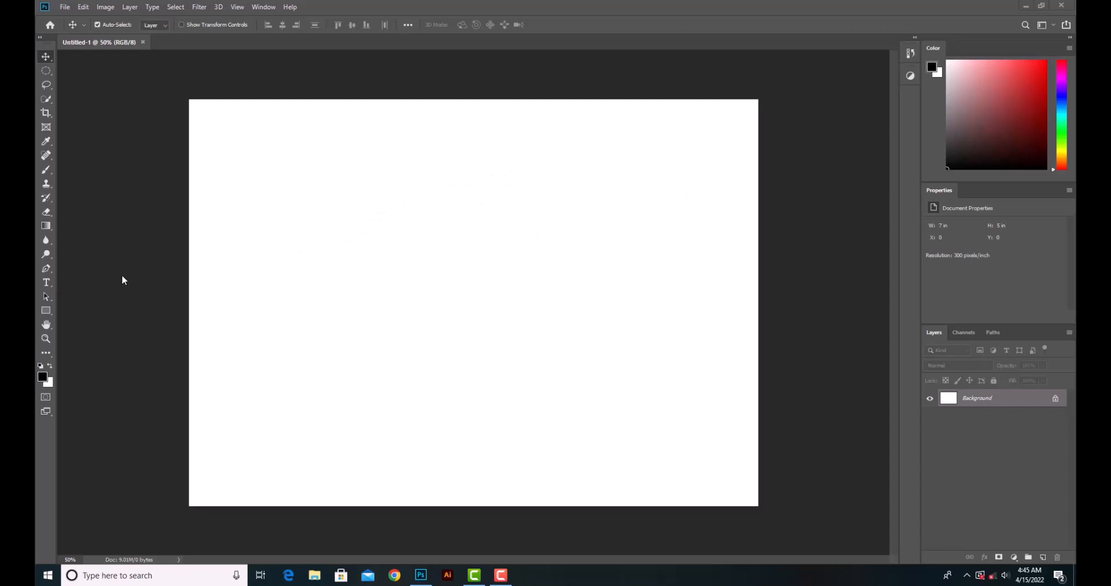
Activate the Horizontal Type tool and set the text color to dark red #b40000.
left_click(47, 283)
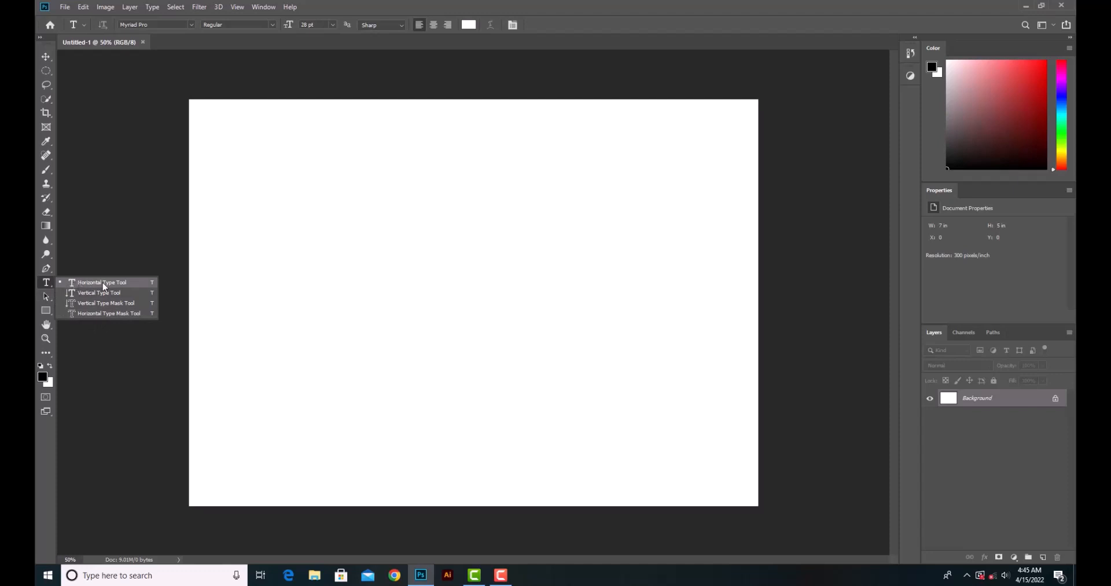
left_click(78, 280)
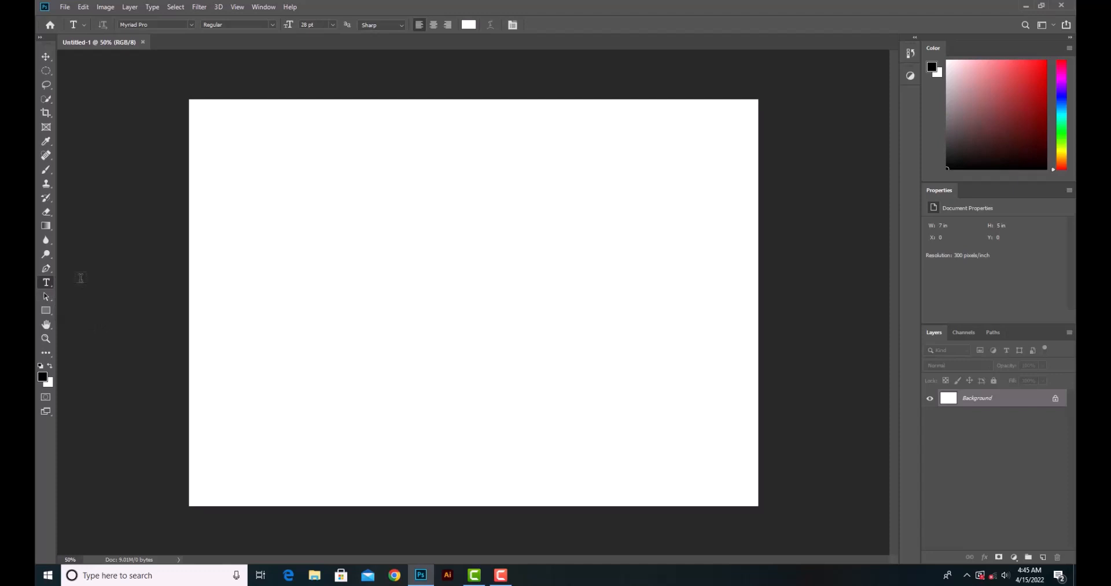
left_click(472, 27)
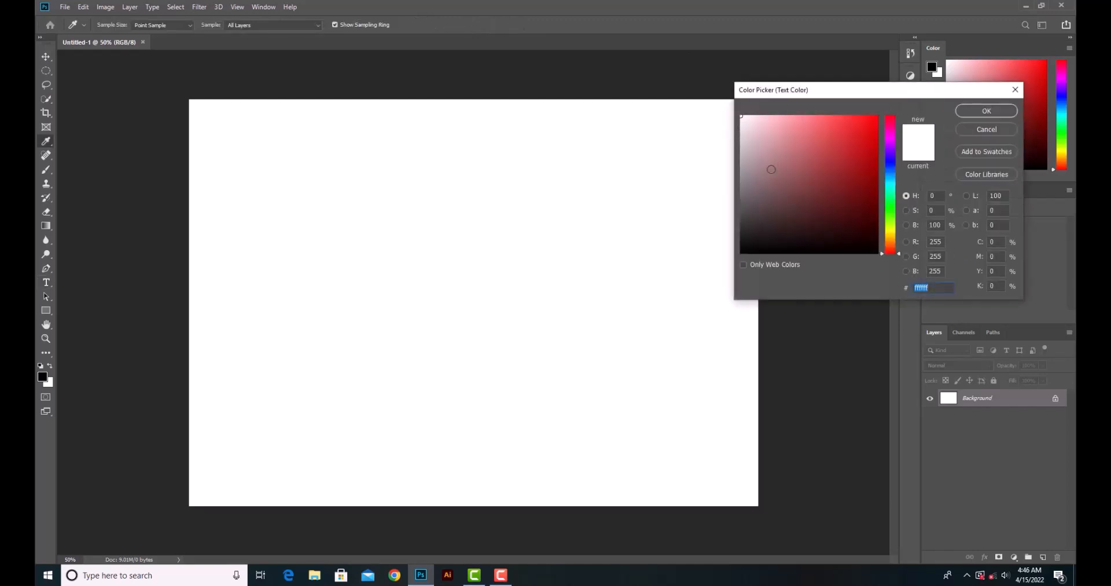
left_click(854, 138)
left_click_drag(854, 138, 878, 156)
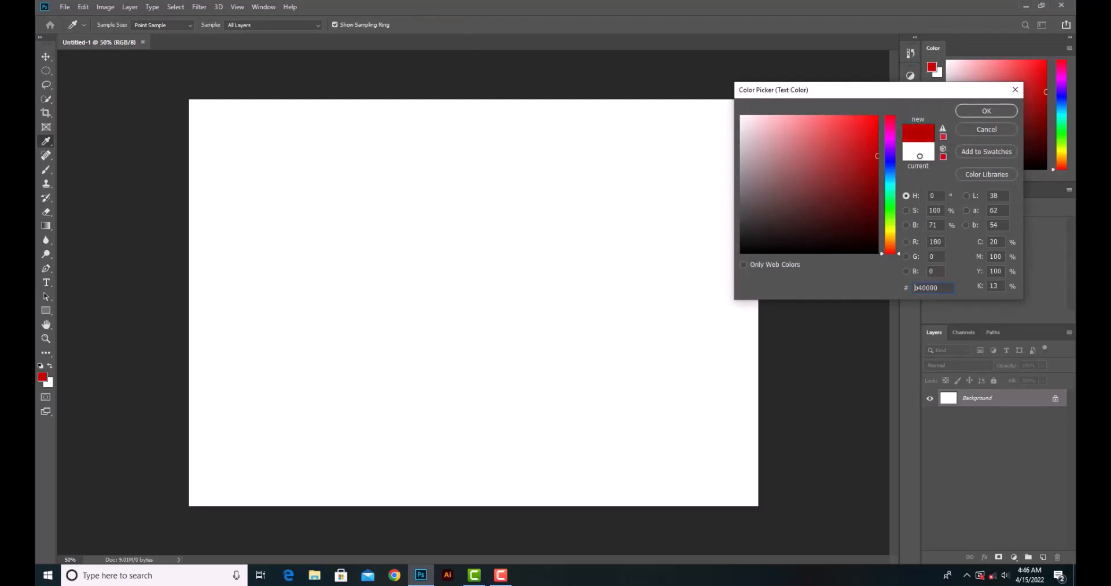
left_click(980, 114)
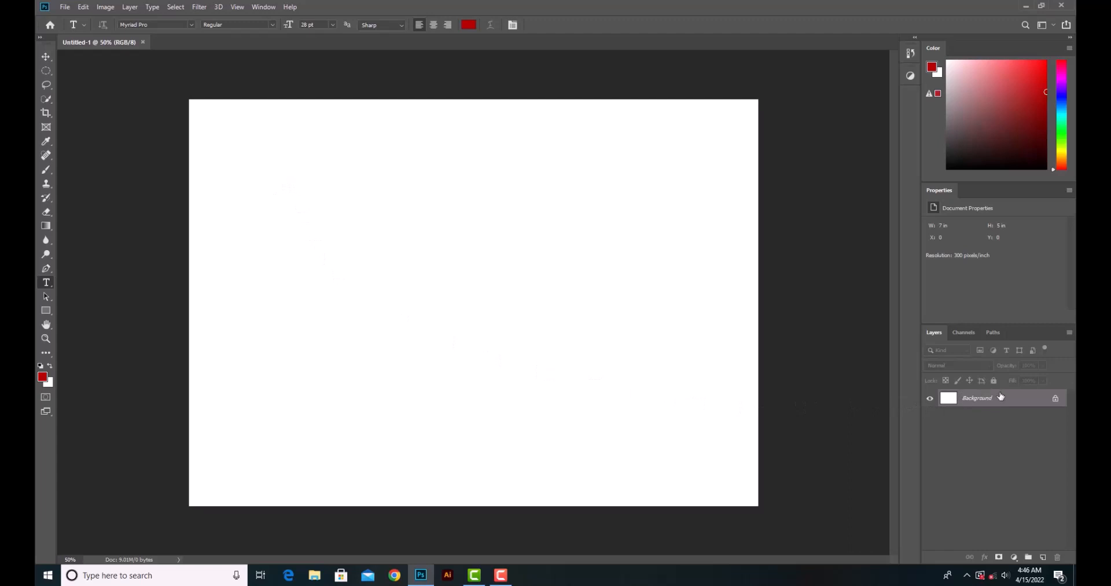
Add a horizontal text layer in the upper left part of the canvas, replacing the placeholder text with "Graphics".
left_click(249, 207)
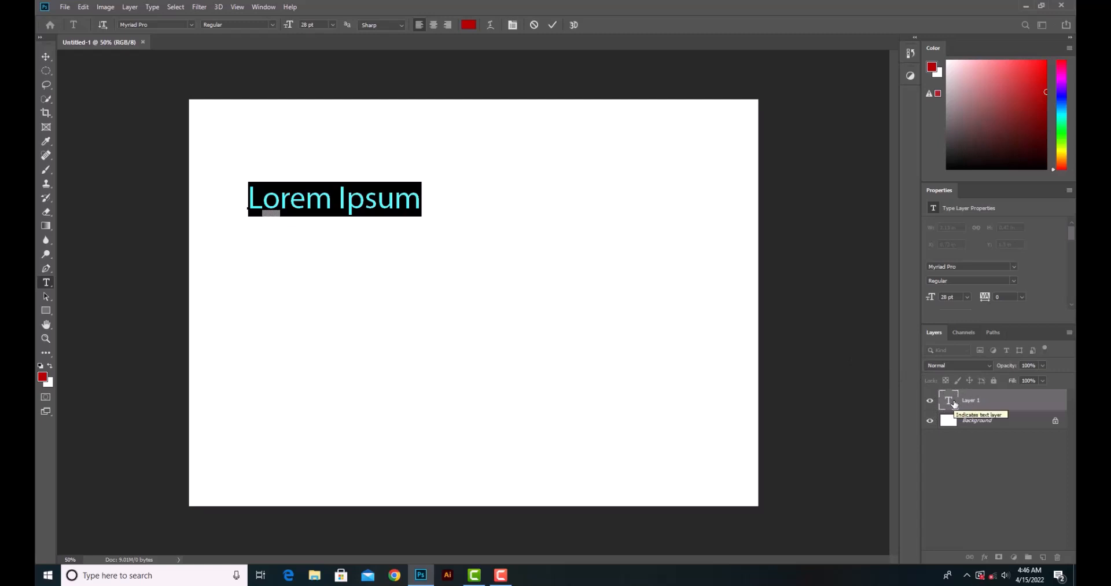
left_click(395, 200)
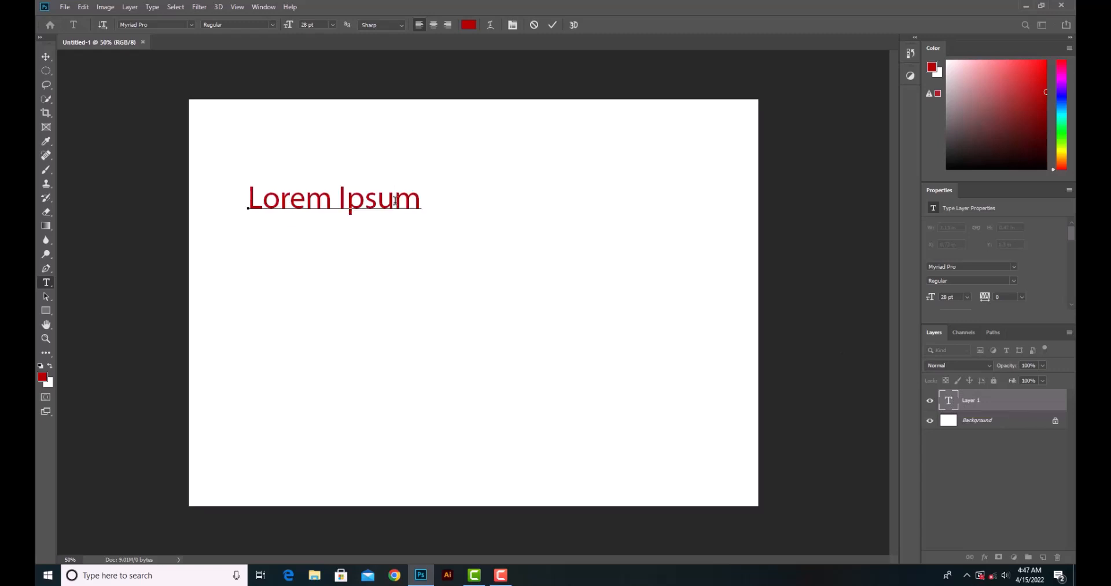
key("Right")
key("Left")
key("Left")
key("Left")
key("Left")
key("Left")
key("Left")
key("Left")
key("Left")
key("Left")
key("Left")
key("Left")
key("ctrl+a")
key("BackSpace")
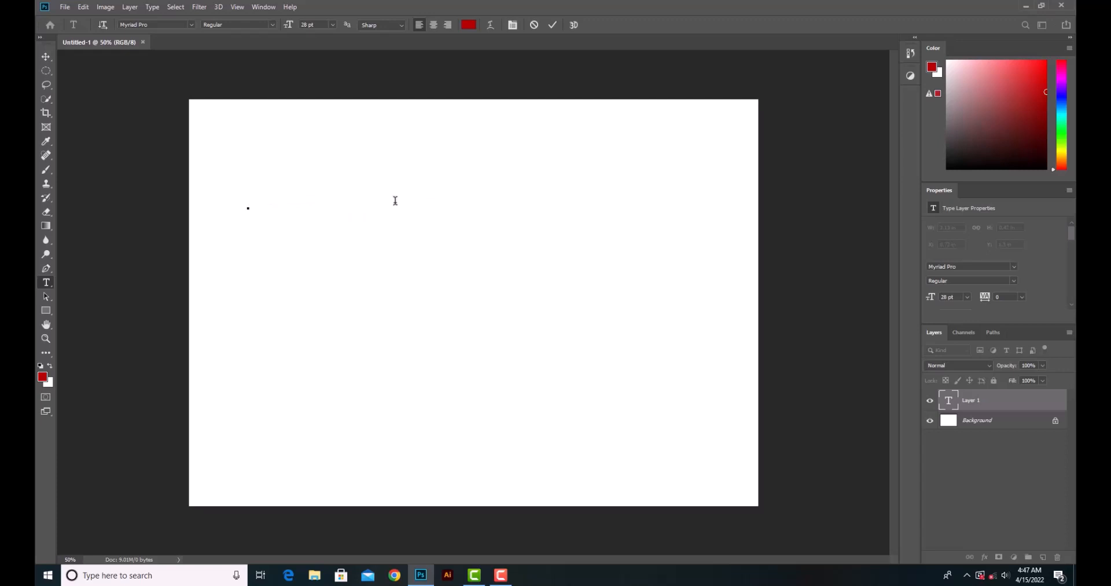
type("Gra")
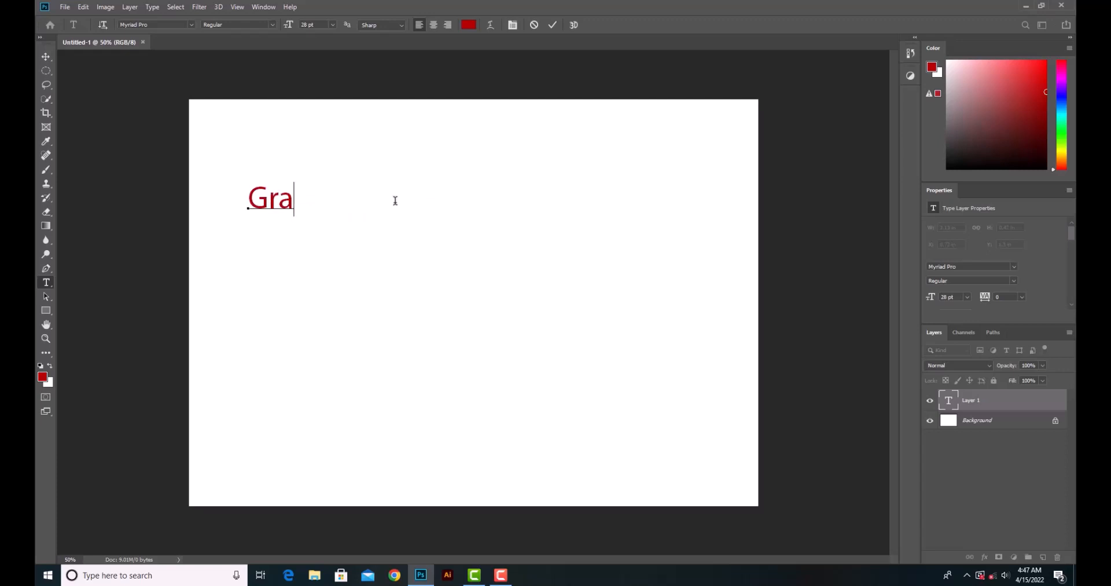
type("phics")
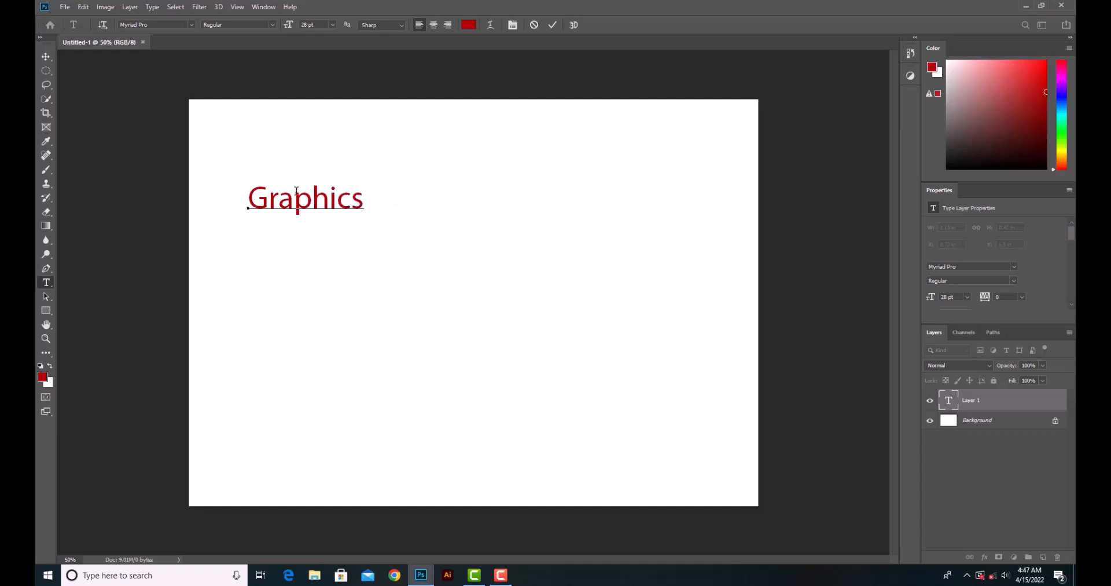
left_click(553, 25)
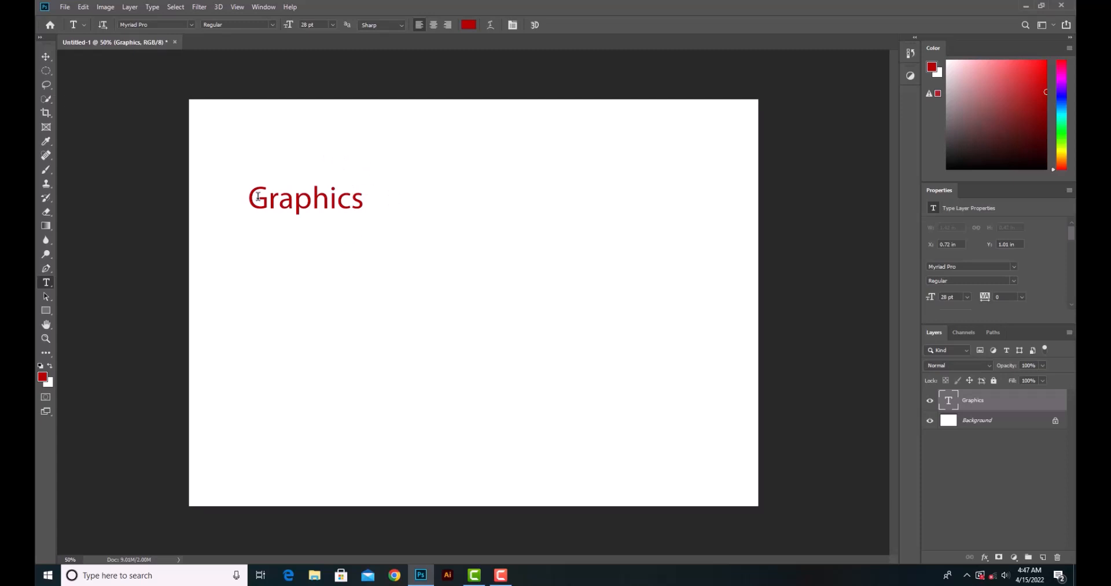
Draw a dark red rectangle shape of about 978 × 720 px below the Graphics text, around the middle of the canvas.
left_click(47, 310)
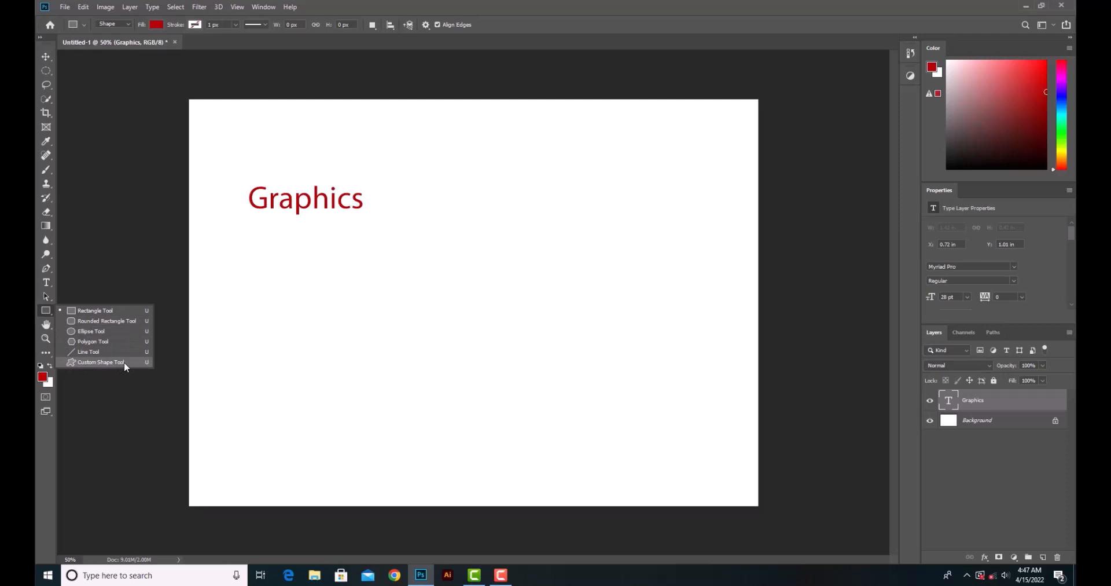
left_click(100, 312)
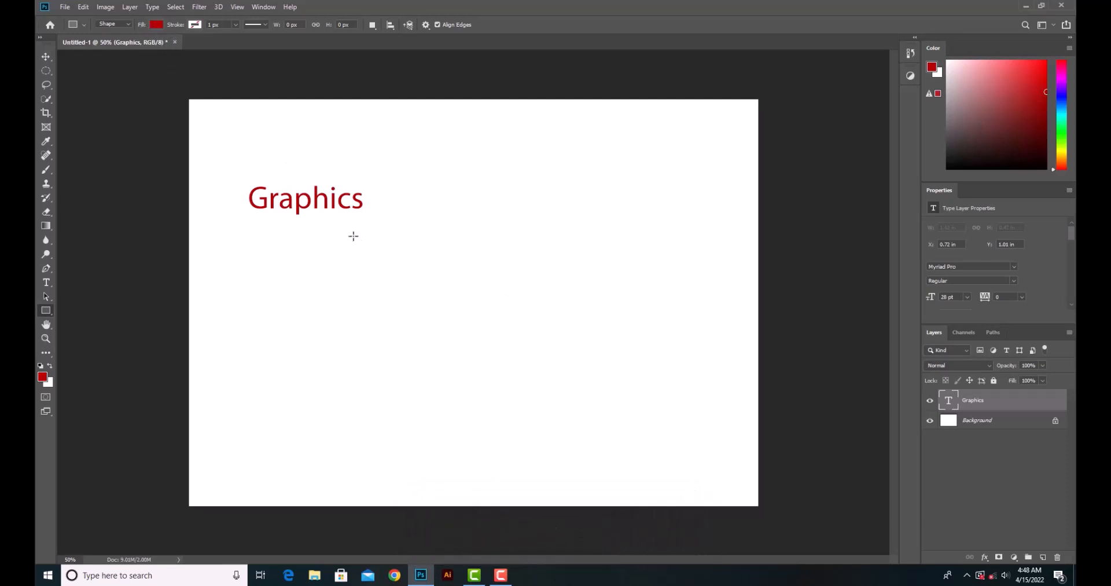
left_click_drag(353, 234, 618, 429)
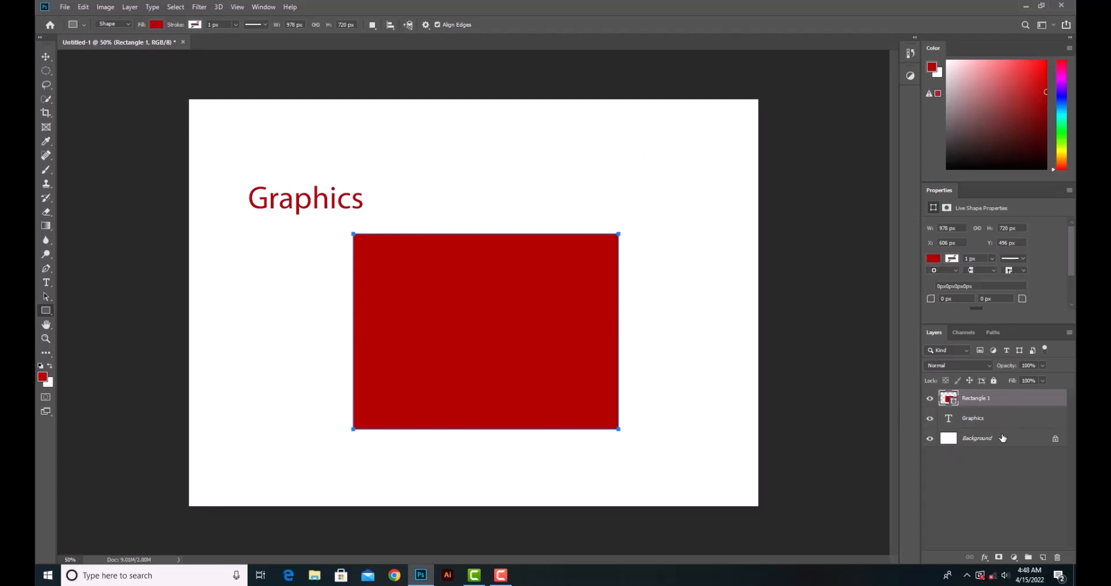
Place black-and-nude-boots-on-red as an embedded image, scaled to about 1.64 × 2.45 in and positioned at about X 5.28, Y 0.34 in.
left_click(64, 7)
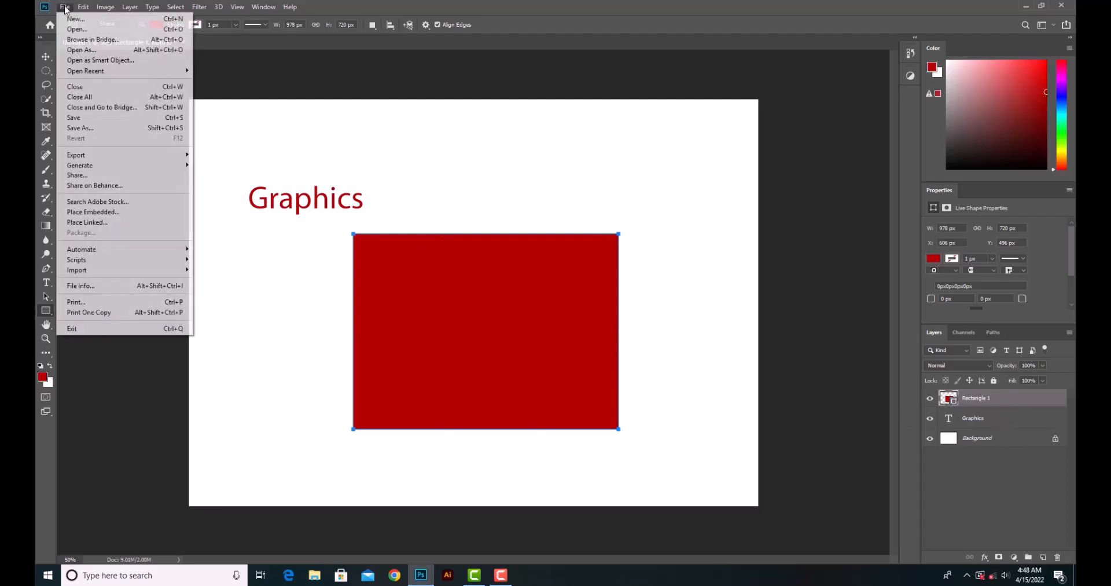
left_click(94, 212)
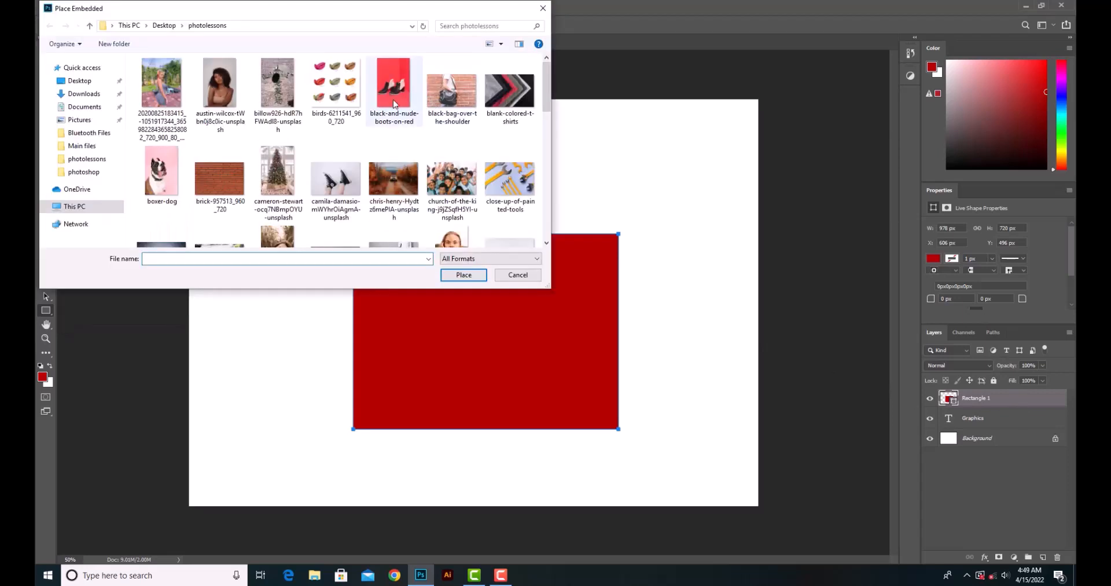
double_click(395, 103)
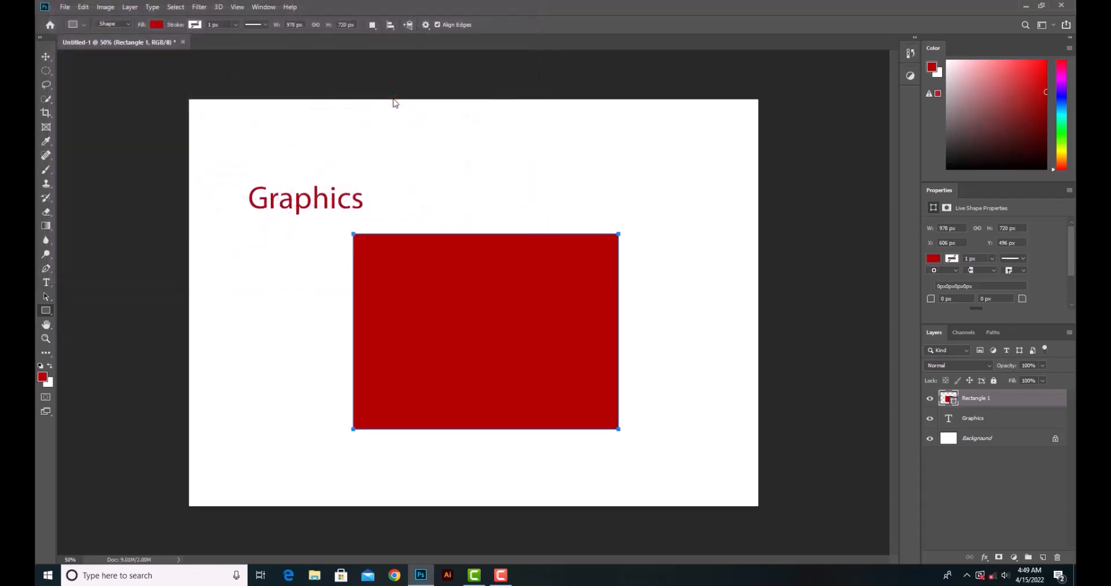
left_click_drag(609, 99, 415, 265)
left_click_drag(434, 323, 705, 161)
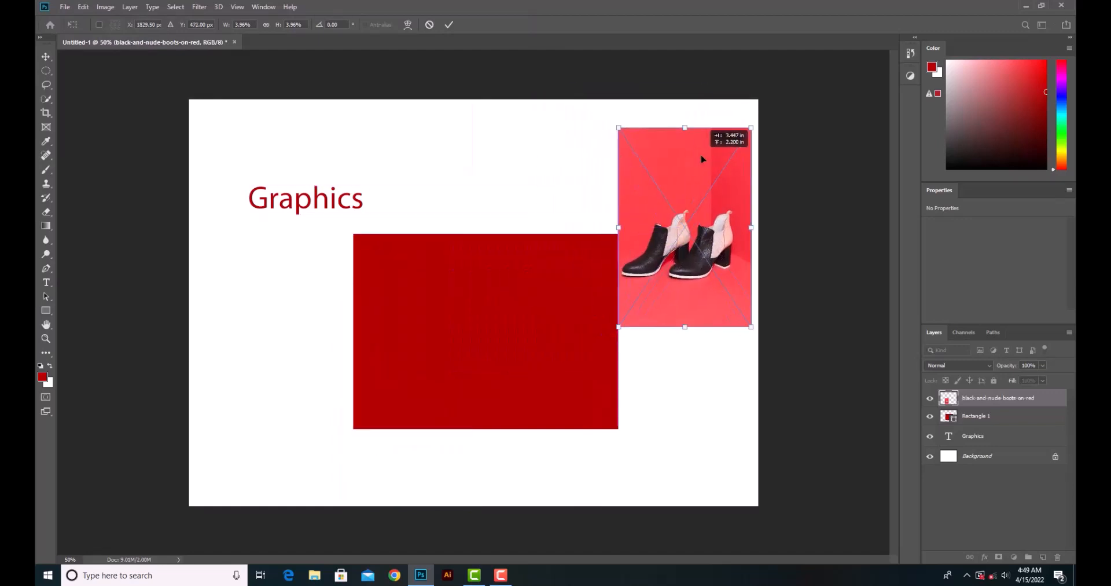
left_click(450, 25)
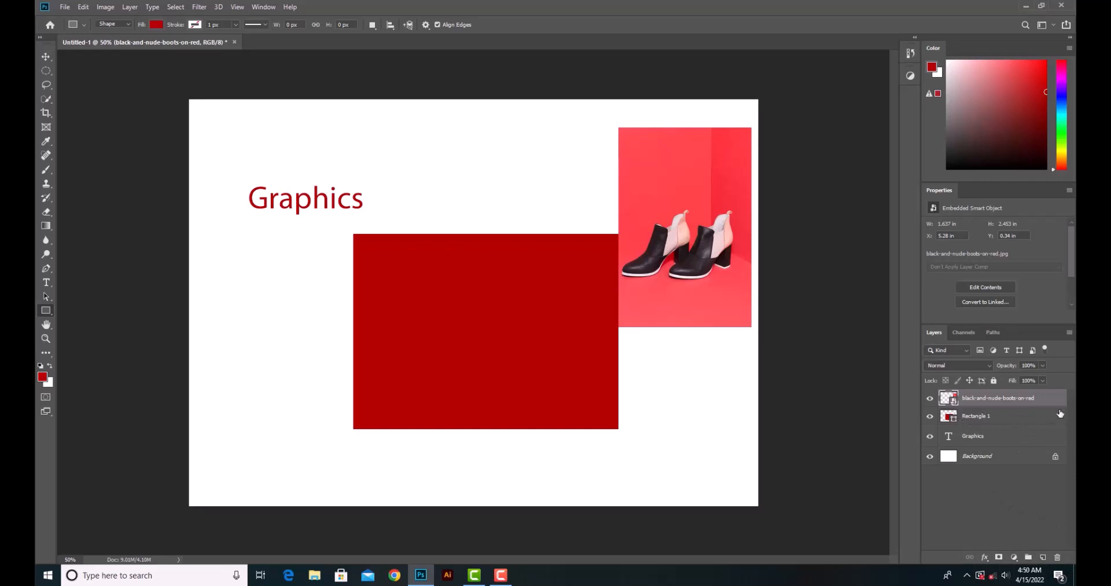
Add an inside Stroke effect to the black-and-nude-boots-on-red layer and set its size to 40 px.
left_click(989, 415)
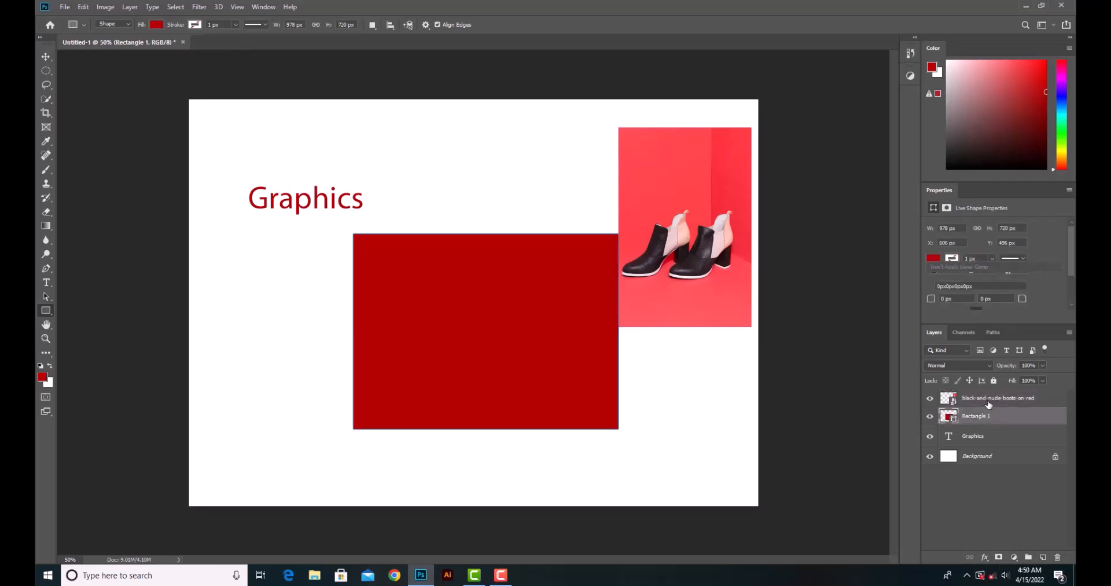
left_click(988, 402)
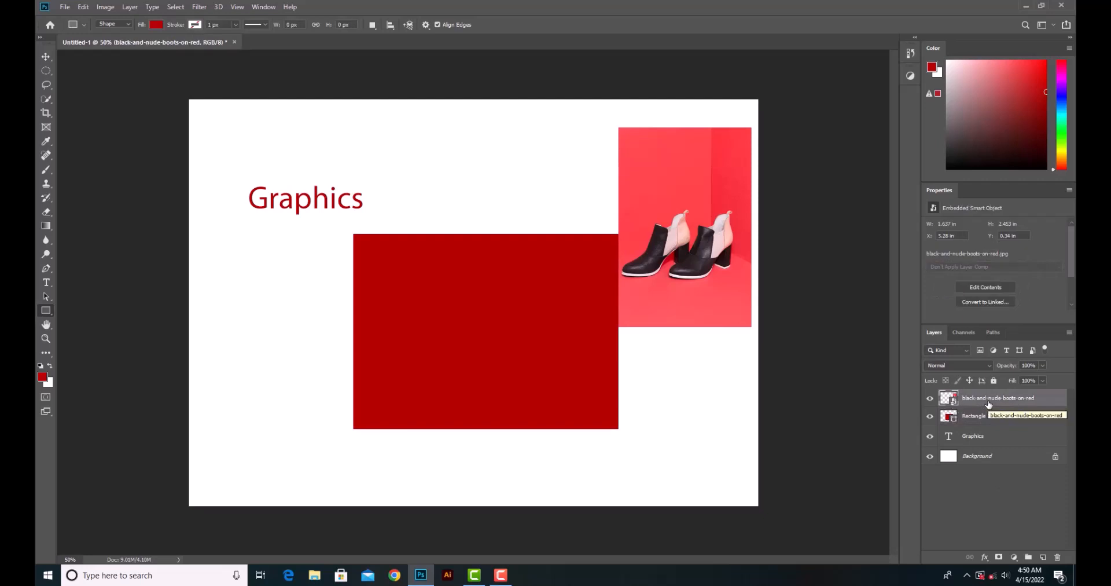
left_click(985, 558)
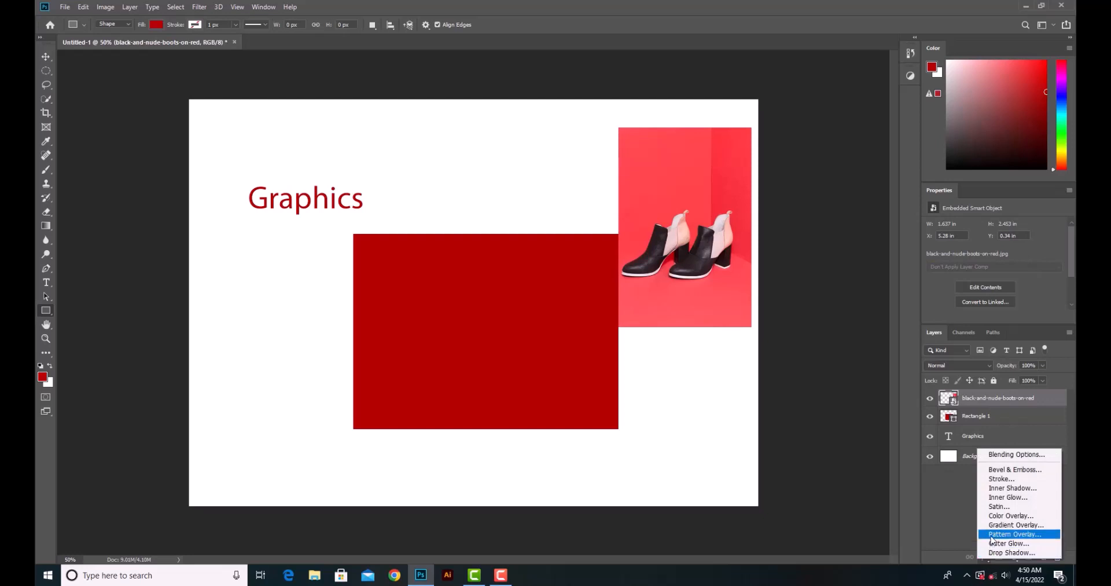
left_click(1001, 481)
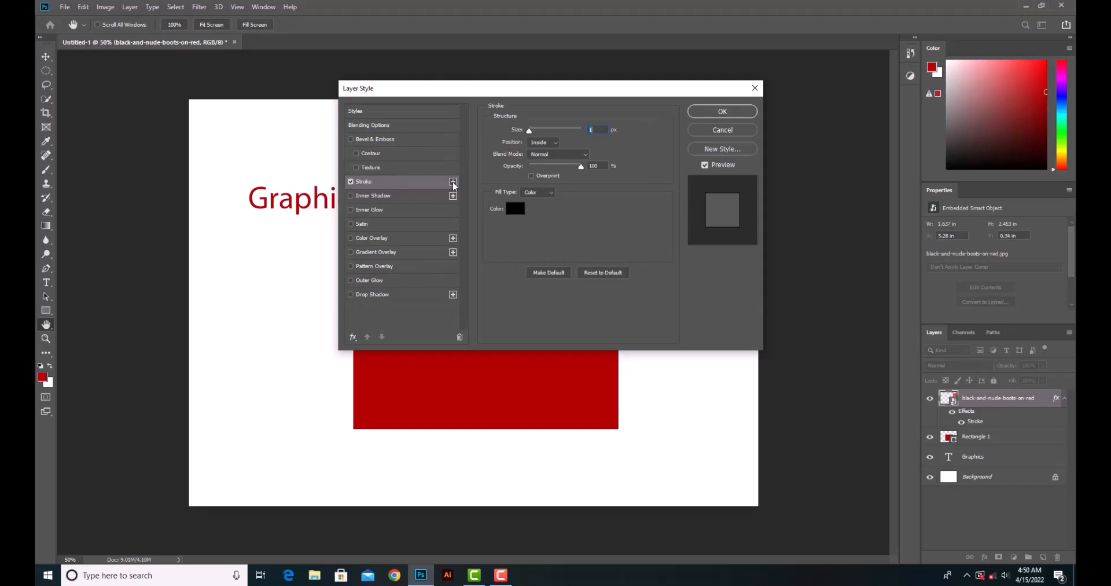
left_click_drag(557, 92, 850, 53)
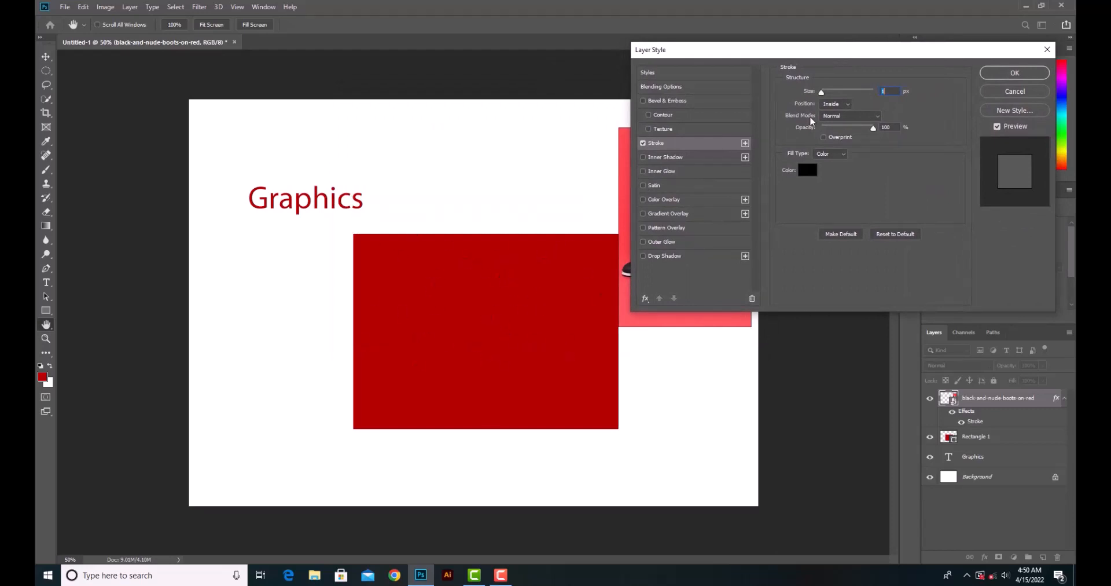
mouse_move(823, 92)
left_mouse_down()
mouse_move(844, 95)
mouse_move(830, 94)
left_mouse_up()
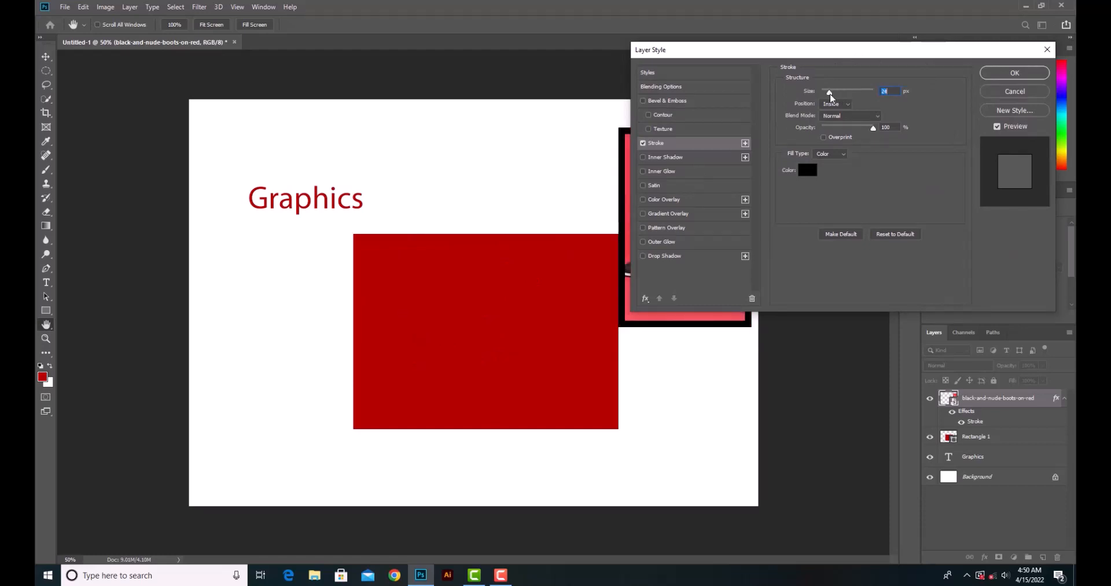
mouse_move(856, 45)
left_mouse_down()
mouse_move(337, 99)
mouse_move(416, 87)
left_mouse_up()
mouse_move(343, 129)
left_mouse_down()
mouse_move(365, 130)
mouse_move(338, 133)
mouse_move(349, 133)
left_mouse_up()
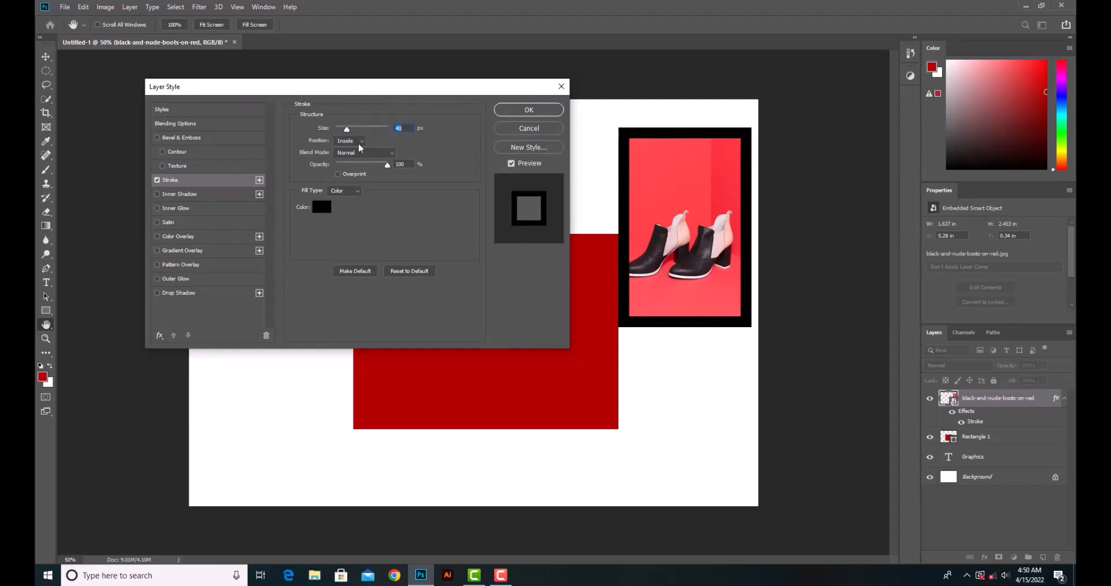
Keep the stroke's position at Inside, confirm black #000000 as its color, and apply the layer style.
left_click(359, 140)
left_click(348, 152)
left_click(321, 206)
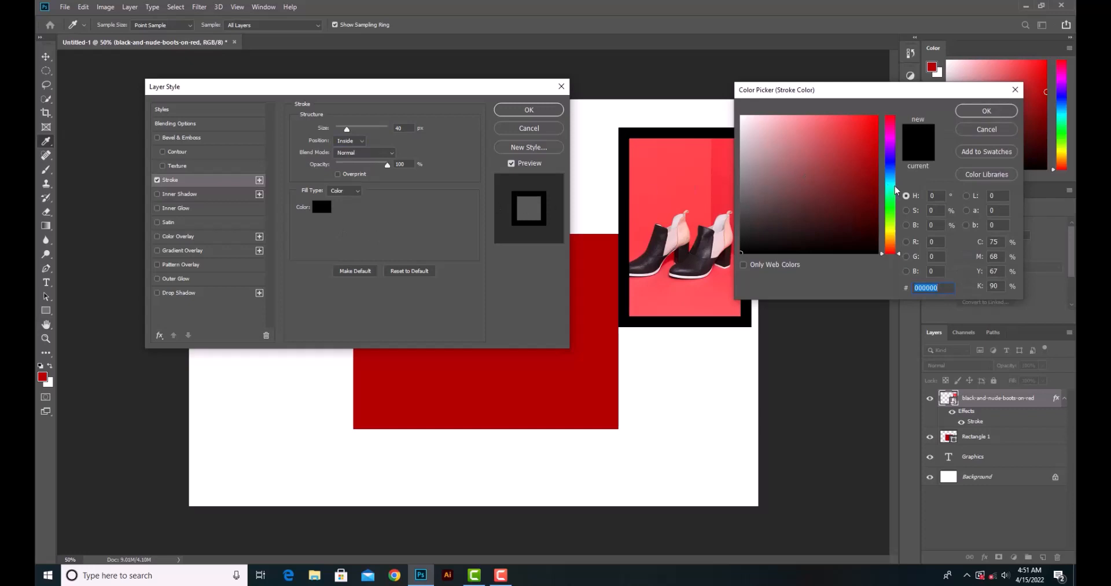
left_click(891, 208)
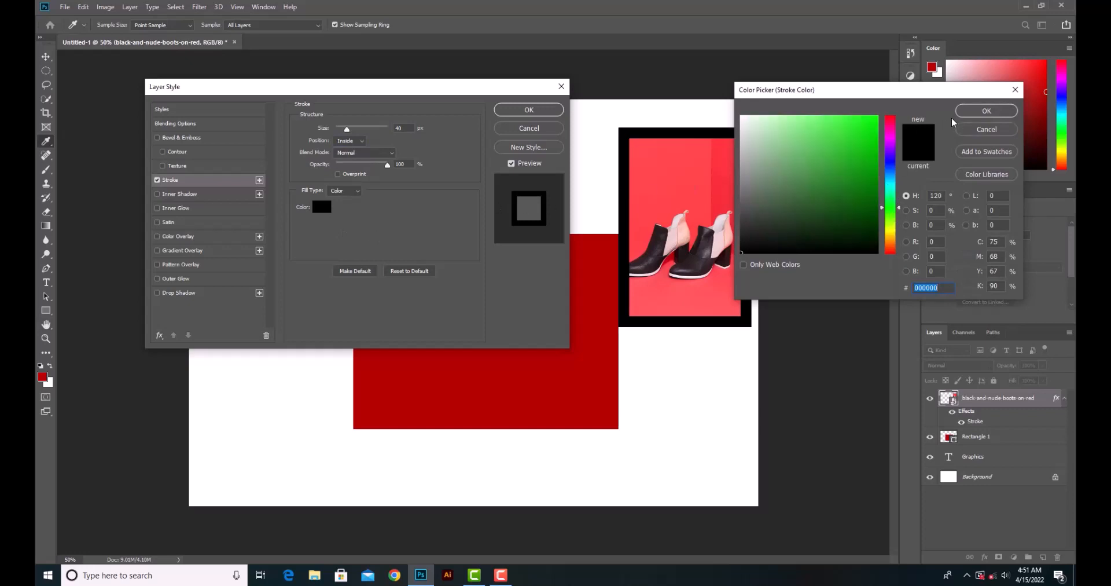
left_click(987, 110)
key("Return")
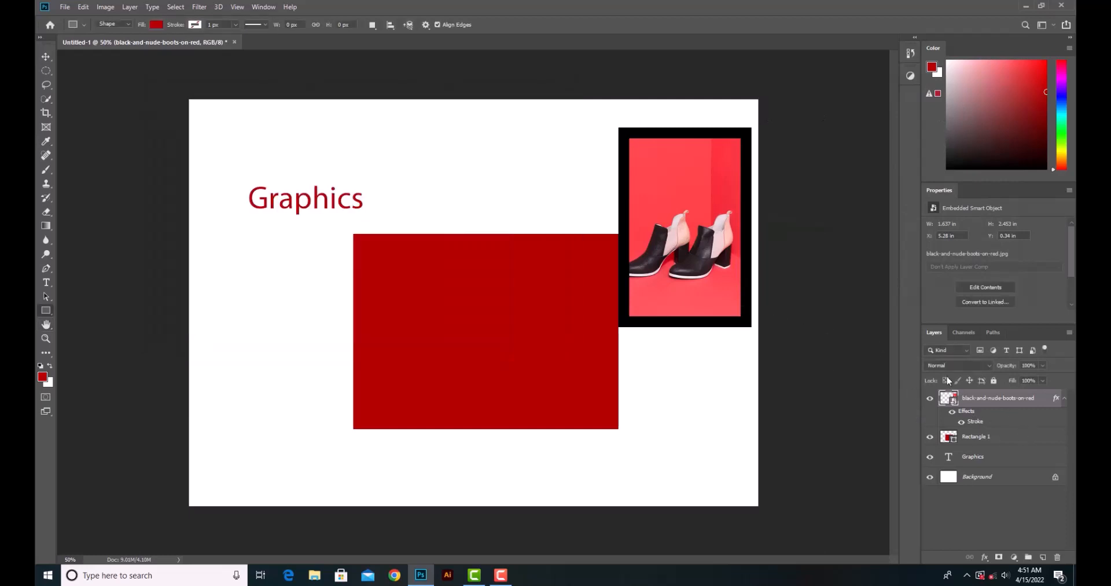
Reopen the boots layer's Stroke effect, set its size to 29 px with Normal blend mode, and toggle the preview.
double_click(977, 424)
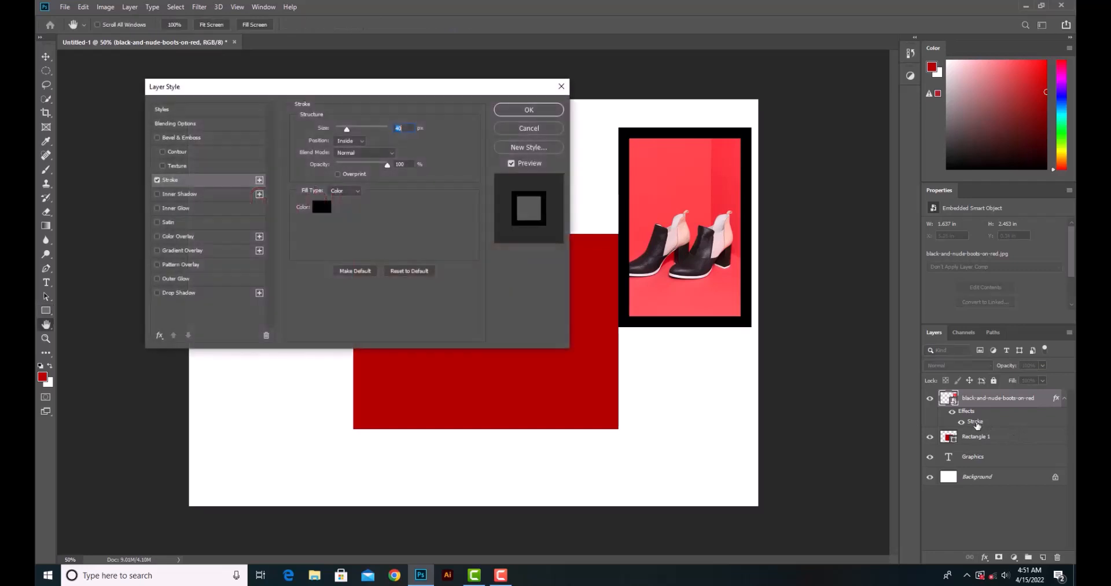
left_click(352, 133)
left_click_drag(353, 131, 350, 132)
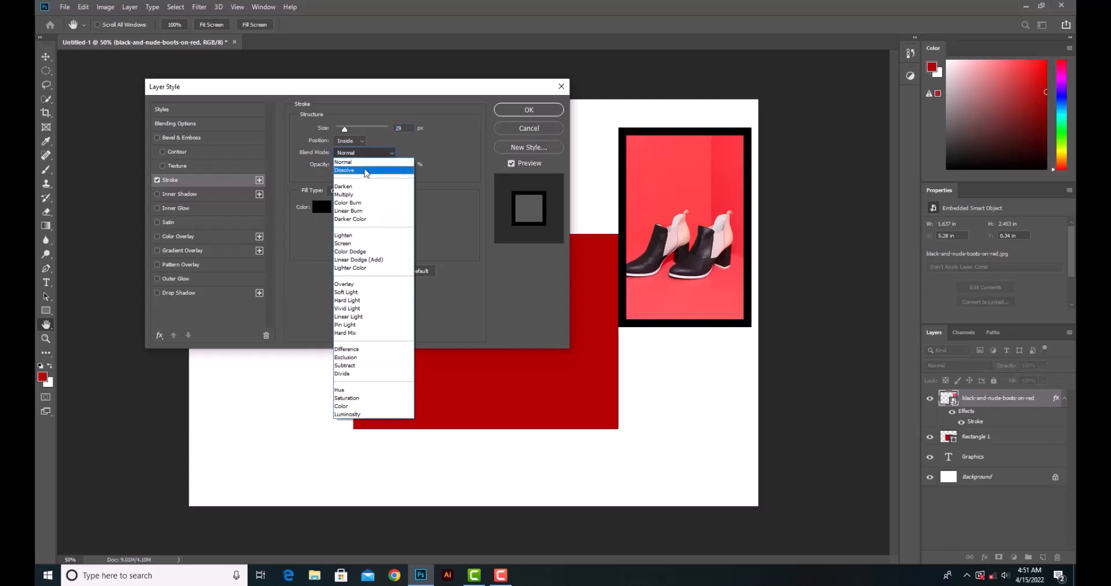
left_click(383, 154)
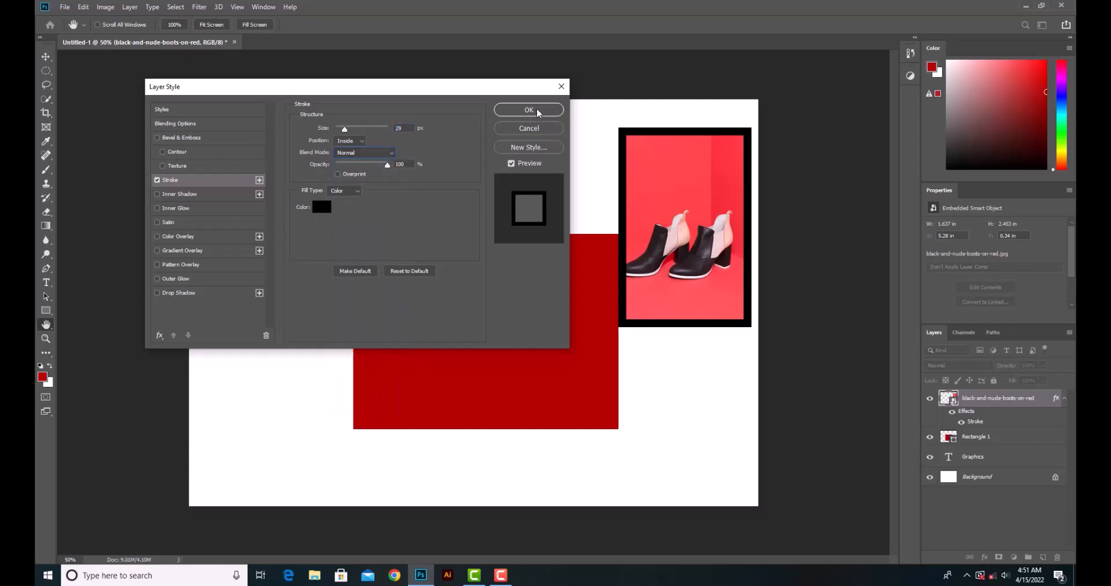
left_click(512, 164)
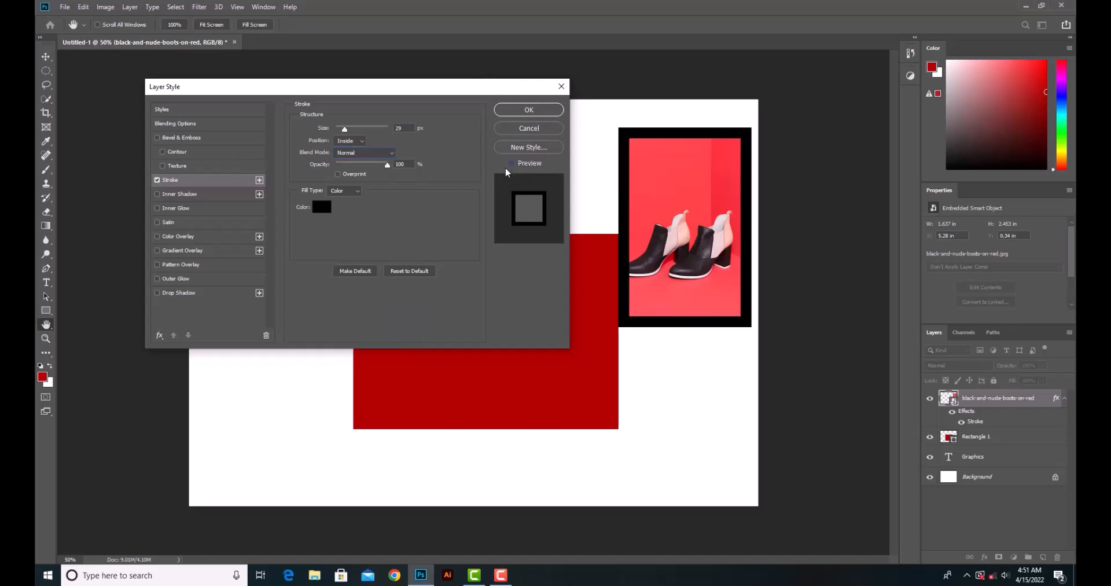
left_click(511, 162)
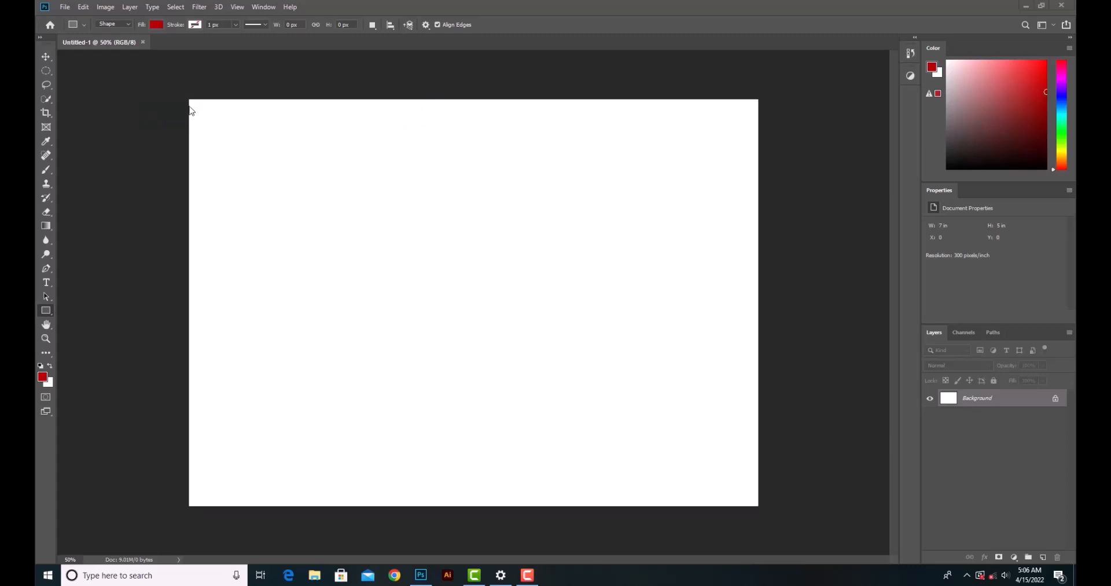
With the Brush tool at 13 px and foreground color #bb0a0a, paint a thin curl in the middle of the canvas.
left_click(49, 175)
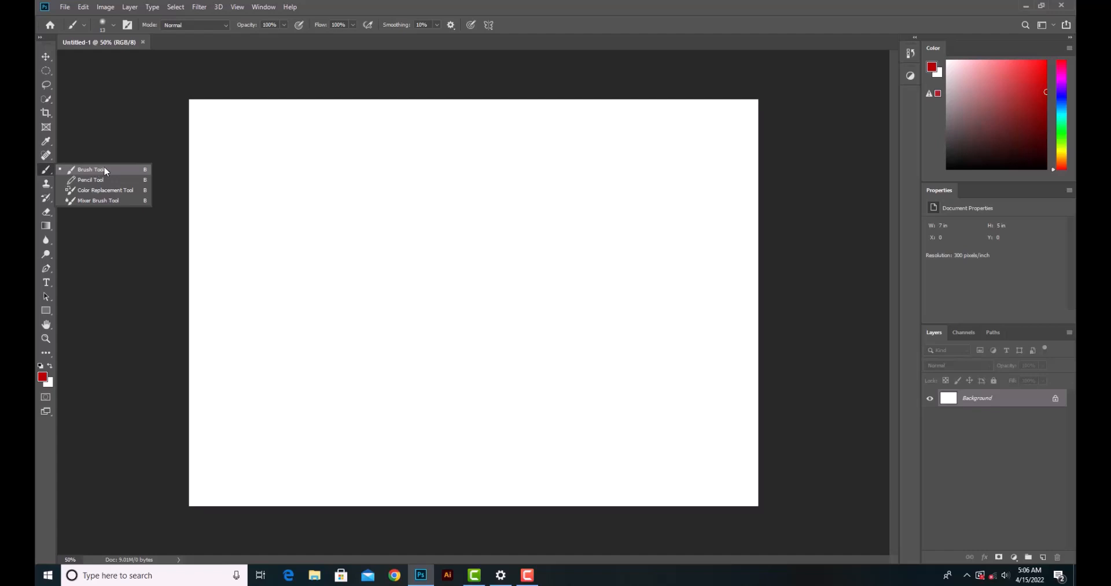
left_click(49, 170)
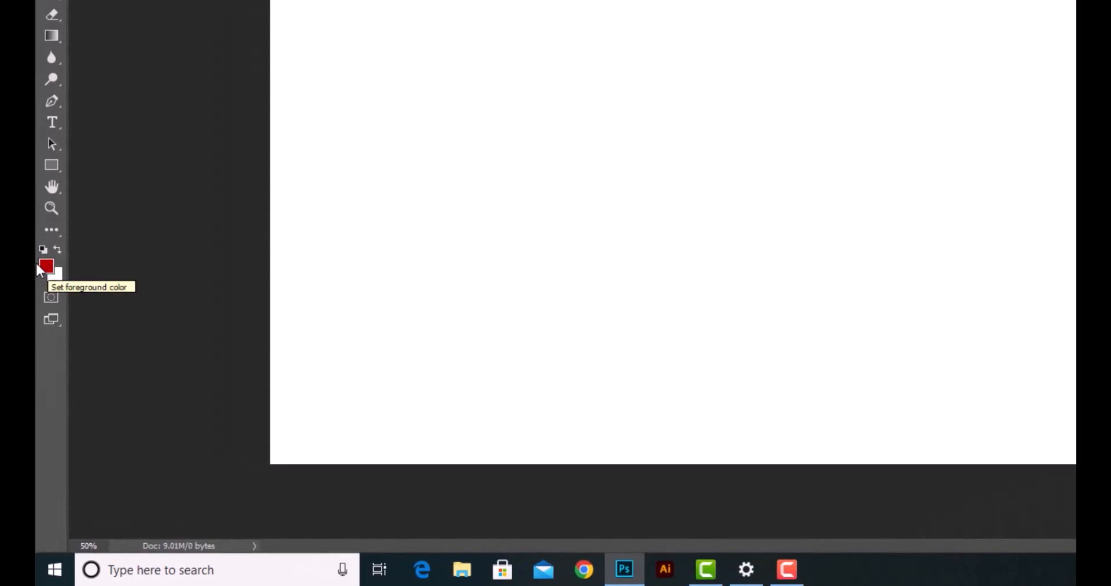
left_click(44, 342)
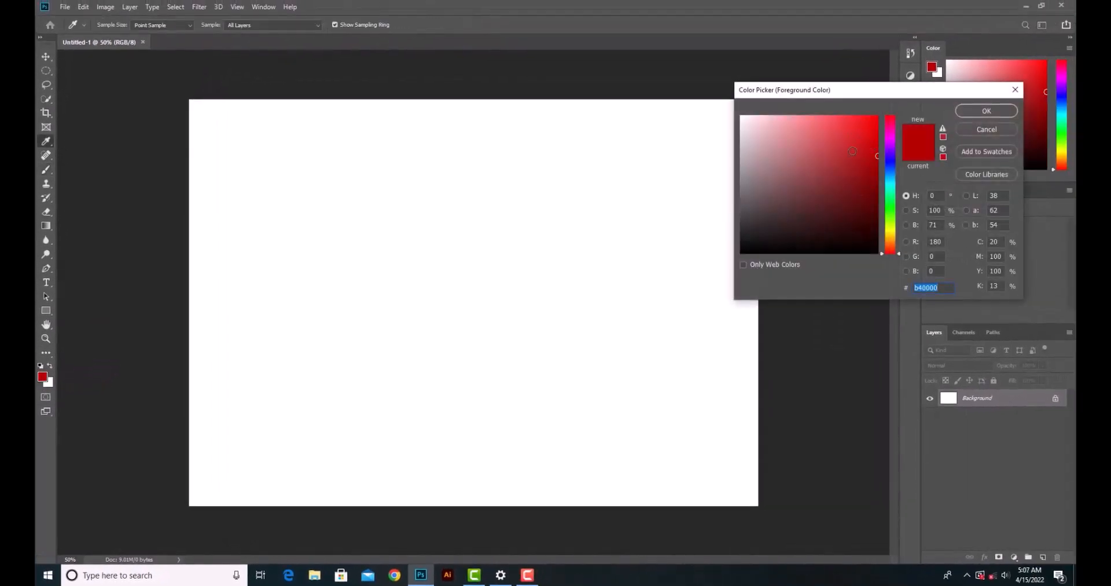
type("bb0a0a")
left_click(961, 113)
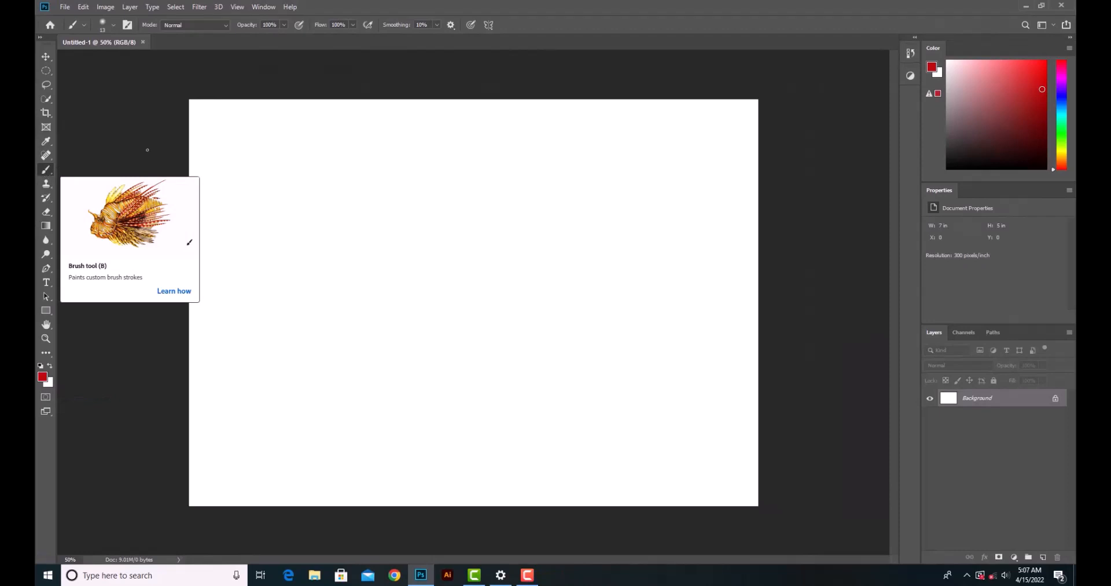
mouse_move(299, 156)
left_mouse_down()
mouse_move(439, 181)
mouse_move(500, 233)
mouse_move(514, 280)
mouse_move(508, 320)
mouse_move(478, 362)
mouse_move(436, 372)
mouse_move(400, 357)
mouse_move(388, 320)
mouse_move(395, 280)
mouse_move(444, 253)
left_mouse_up()
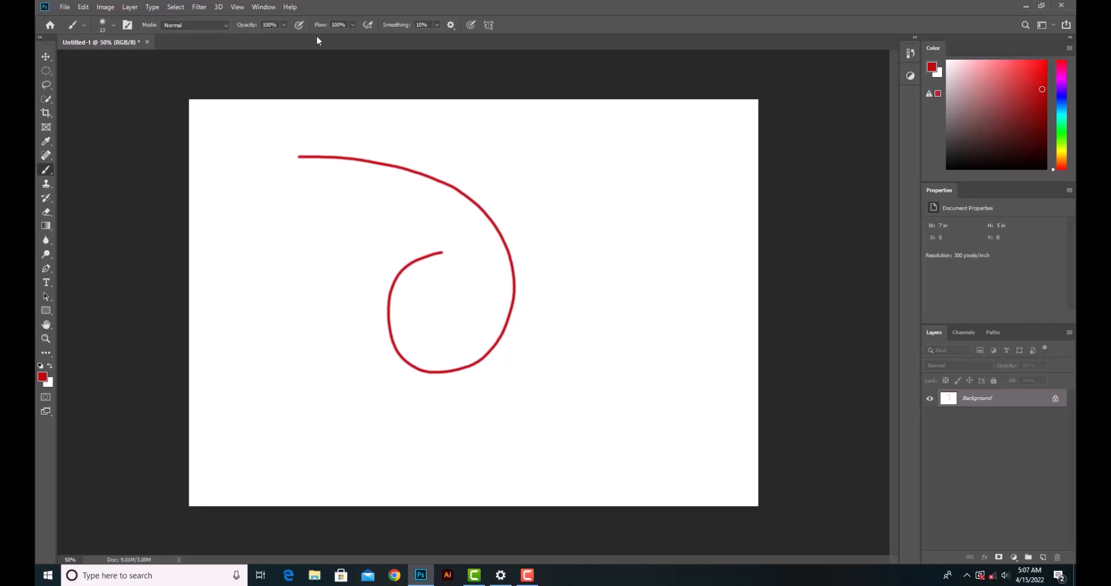
Set the brush size to 40 px and paint a soft hook-shaped stroke beside the thin curl.
left_click(114, 26)
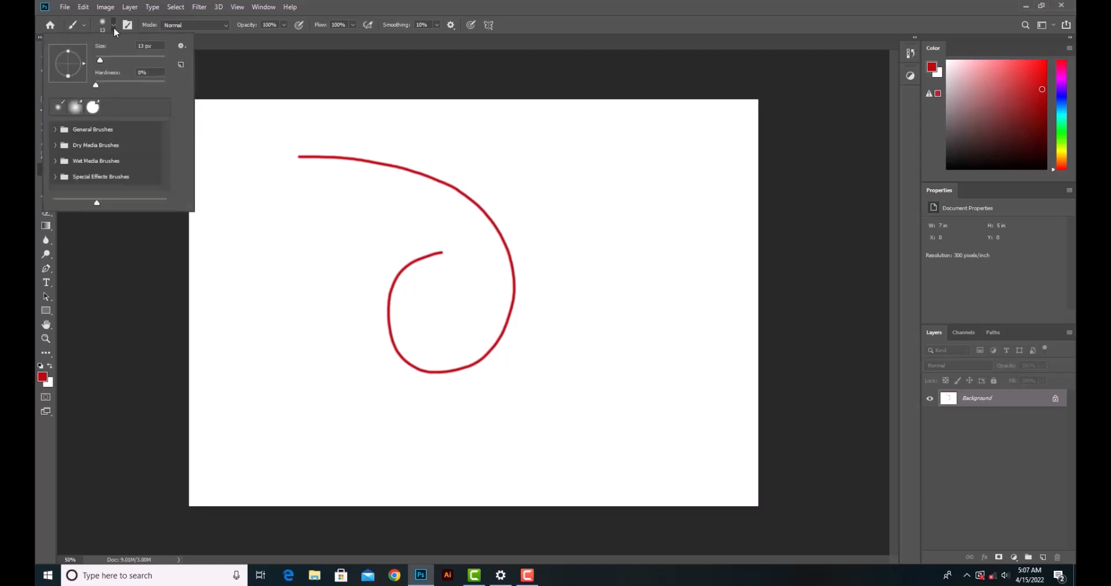
mouse_move(101, 64)
left_mouse_down()
mouse_move(121, 63)
mouse_move(111, 64)
left_mouse_up()
left_click(450, 133)
mouse_move(477, 141)
left_mouse_down()
mouse_move(556, 174)
mouse_move(603, 235)
mouse_move(624, 326)
mouse_move(596, 369)
mouse_move(557, 324)
mouse_move(556, 290)
left_mouse_up()
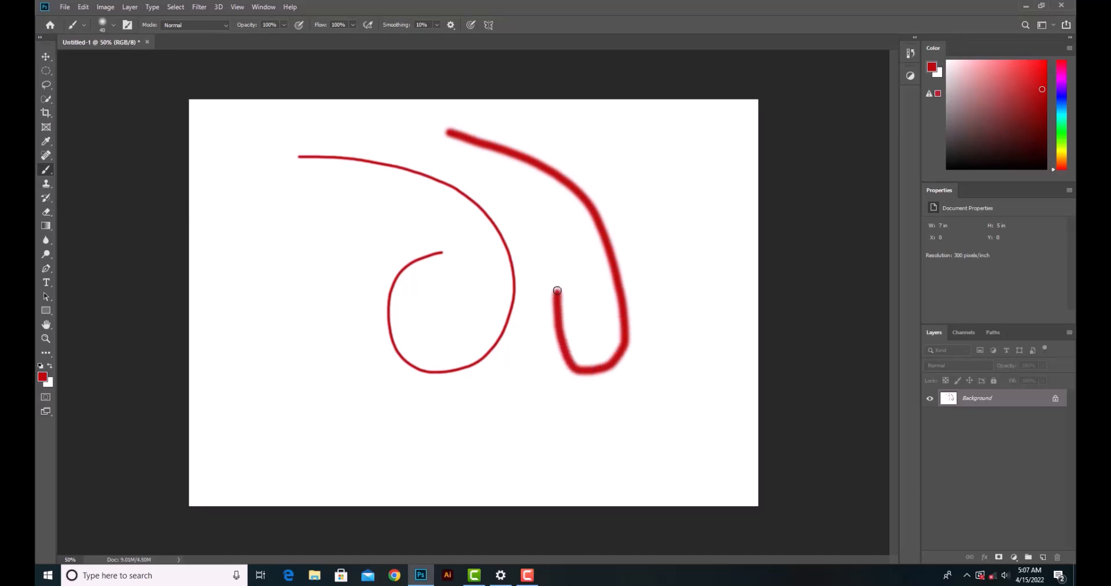
Increase the brush hardness and paint a larger hard-edged hook around the soft one.
left_click(103, 24)
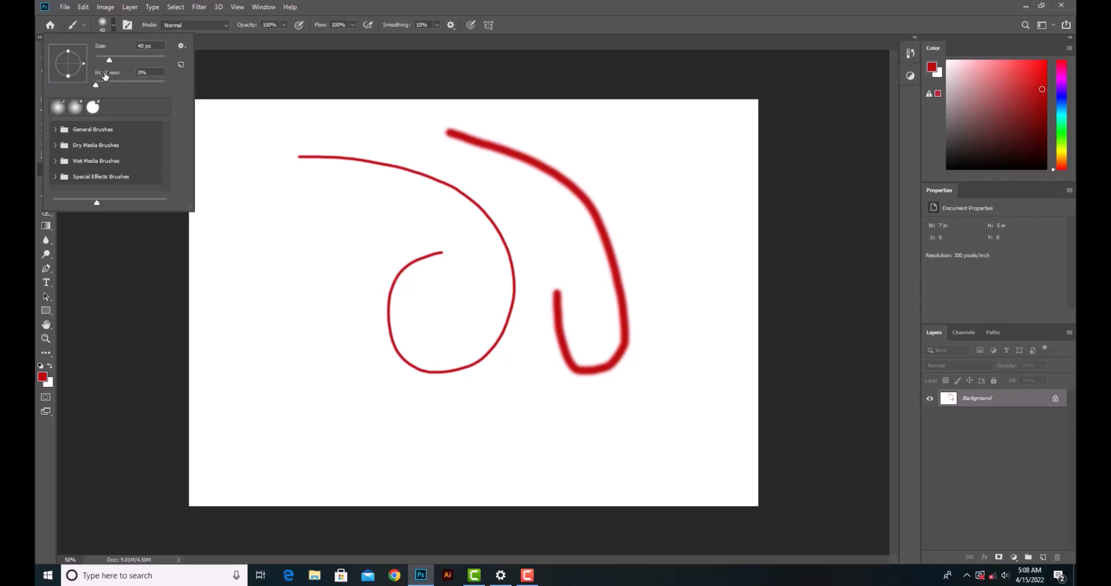
left_click_drag(96, 86, 134, 87)
mouse_move(521, 125)
left_mouse_down()
mouse_move(573, 147)
mouse_move(629, 225)
mouse_move(656, 292)
mouse_move(668, 386)
mouse_move(647, 422)
mouse_move(558, 431)
mouse_move(534, 385)
mouse_move(529, 310)
left_mouse_up()
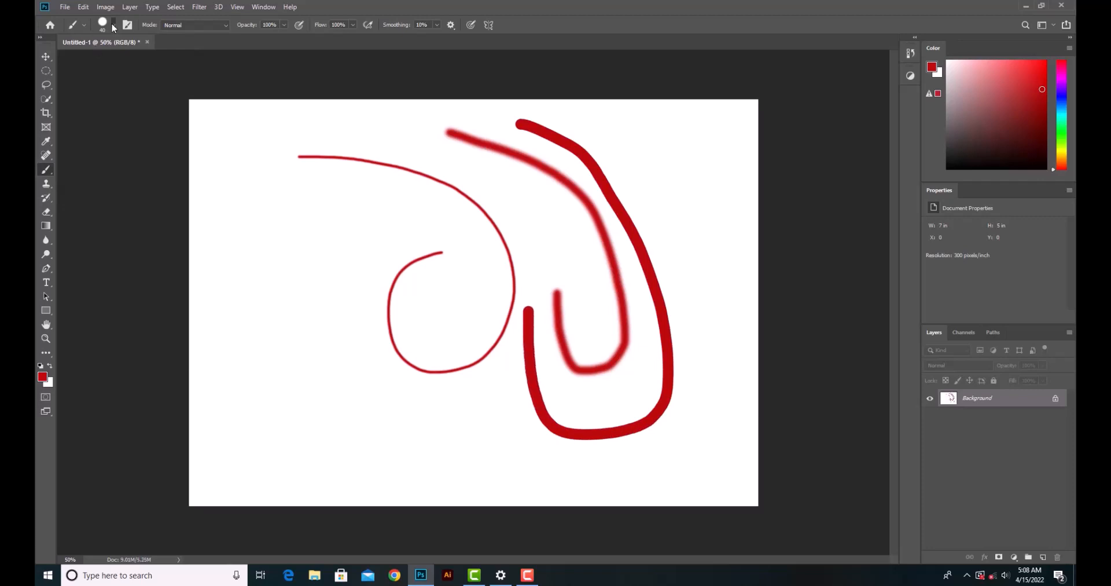
Readjust the brush hardness and paint a short hard-edged diagonal stroke in the upper left part of the canvas.
left_click(113, 24)
left_click_drag(165, 88, 122, 90)
left_click_drag(265, 164, 314, 235)
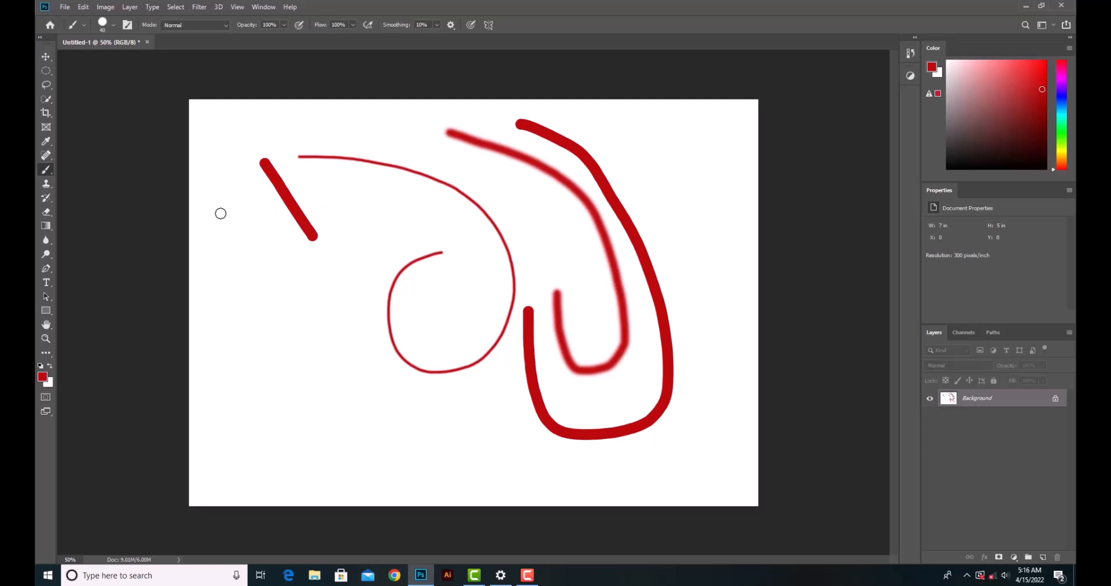
Lower the brush hardness in four increments and paint a short soft diagonal stroke near the canvas's left edge.
key("shift+bracketleft")
key("shift+bracketleft")
key("shift+bracketleft")
key("shift+bracketleft")
left_click_drag(215, 208, 253, 282)
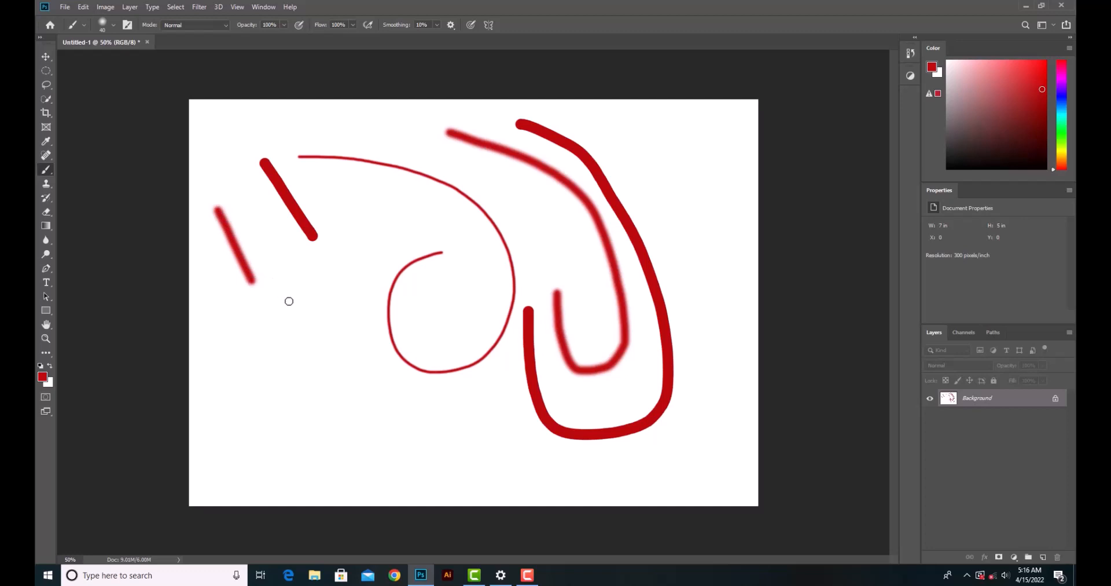
With the brush at 40 px and 100% hardness, paint a straight horizontal line below the curl and a straight vertical line near the canvas's right edge.
left_click(114, 25)
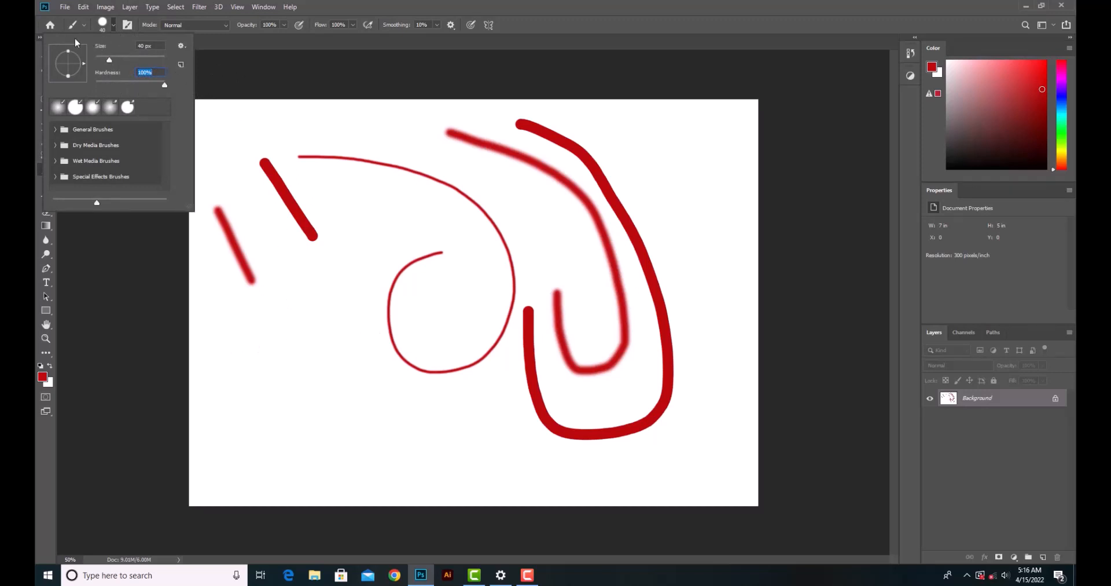
left_click(113, 26)
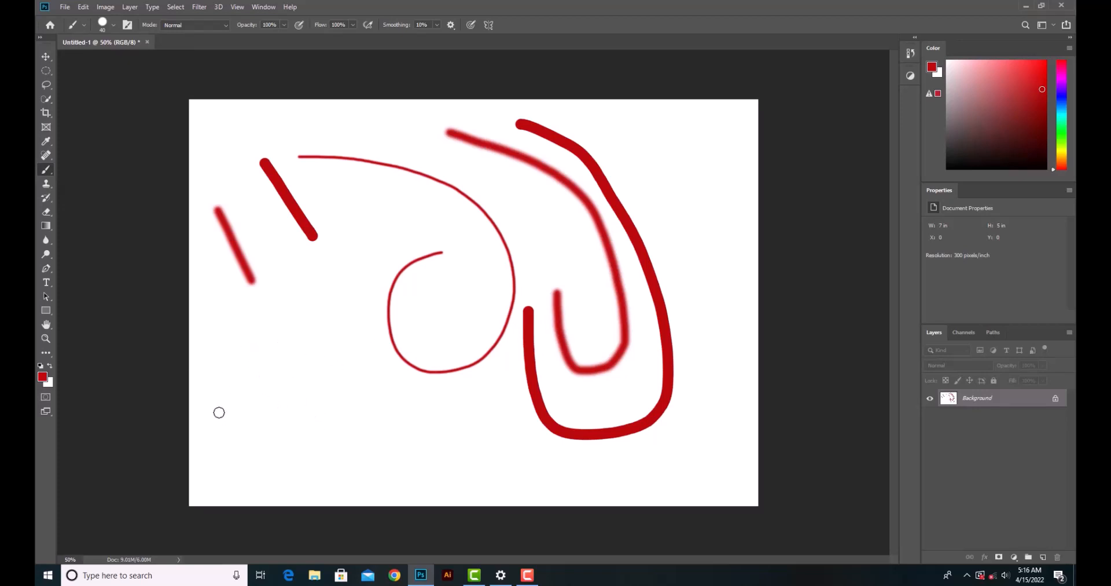
left_click(222, 385)
left_click_drag(223, 385, 452, 385)
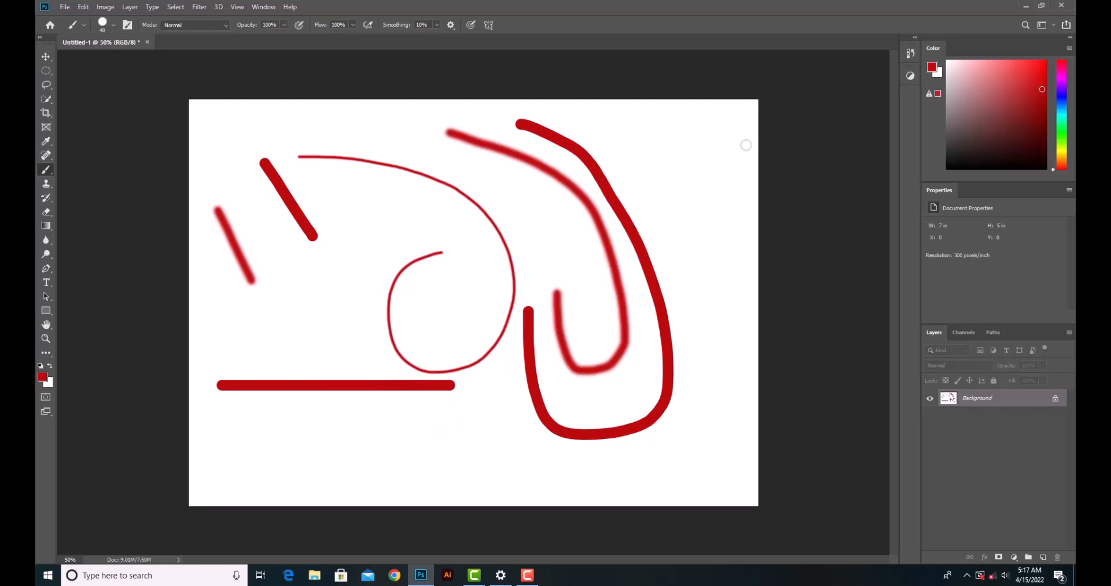
left_click(685, 132)
left_click_drag(686, 132, 692, 271)
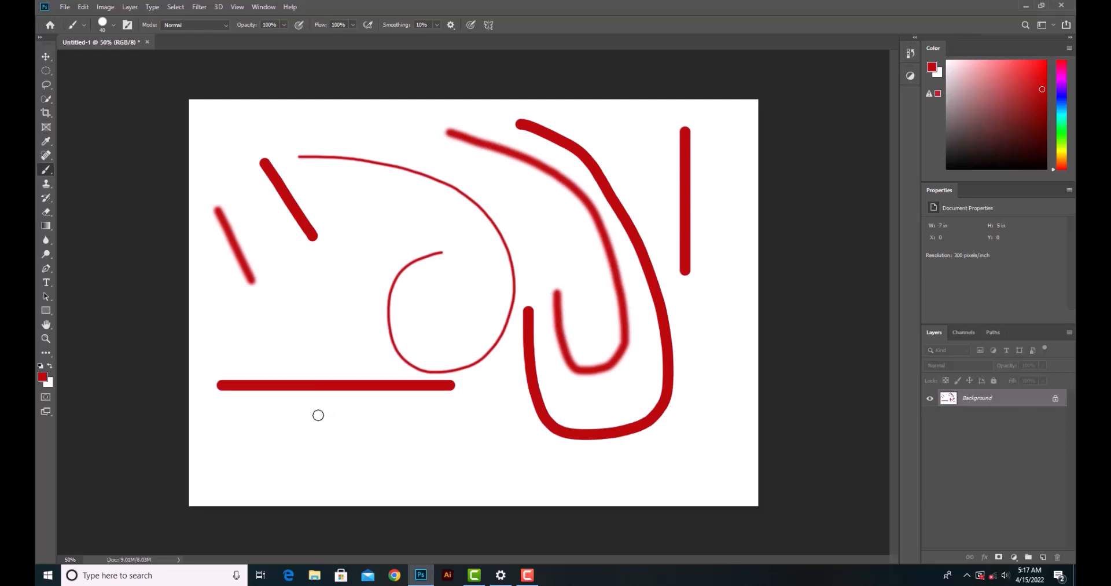
Paint a chain of connected straight brush segments from the vertical line's lower end, zigzagging across the canvas to its lower right area.
left_click(221, 448, "shift")
left_click_drag(221, 448, 313, 450)
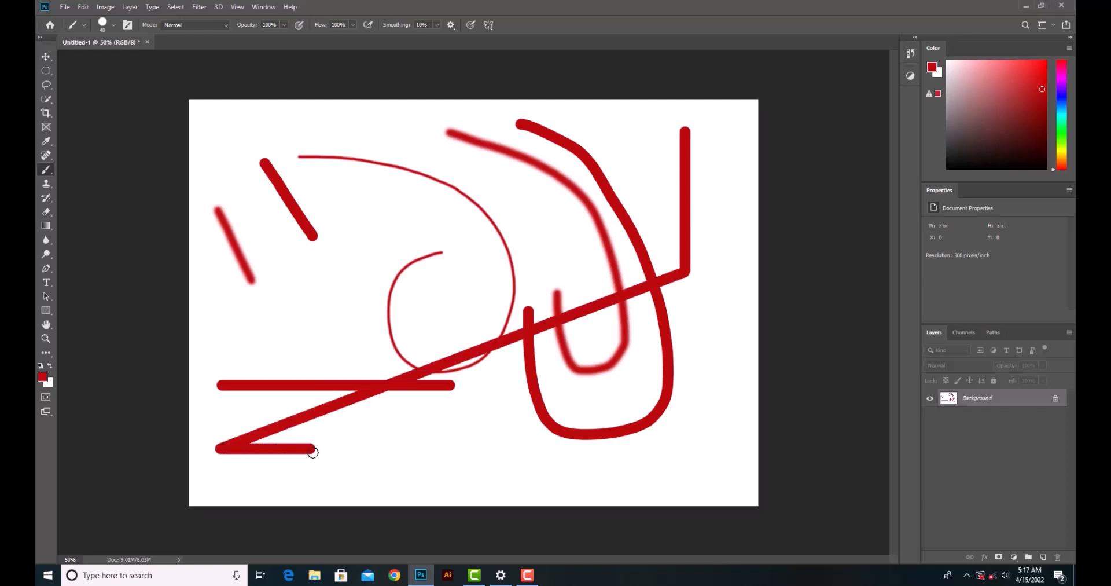
left_click(368, 329, "shift")
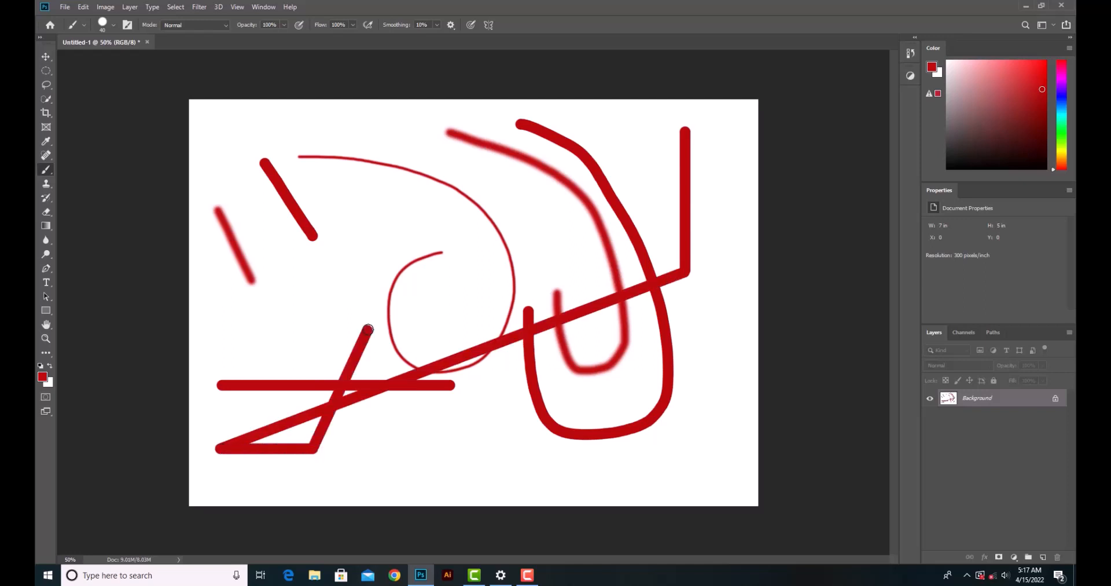
left_click(292, 291, "shift")
left_click(380, 217, "shift")
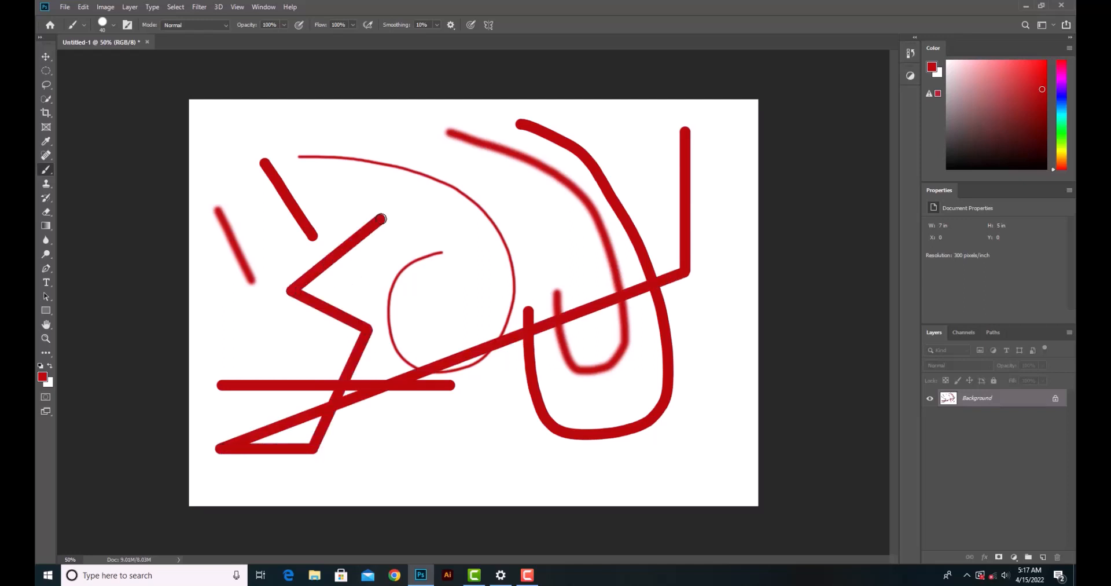
left_click(461, 214, "shift")
left_click(491, 275, "shift")
left_click(512, 427, "shift")
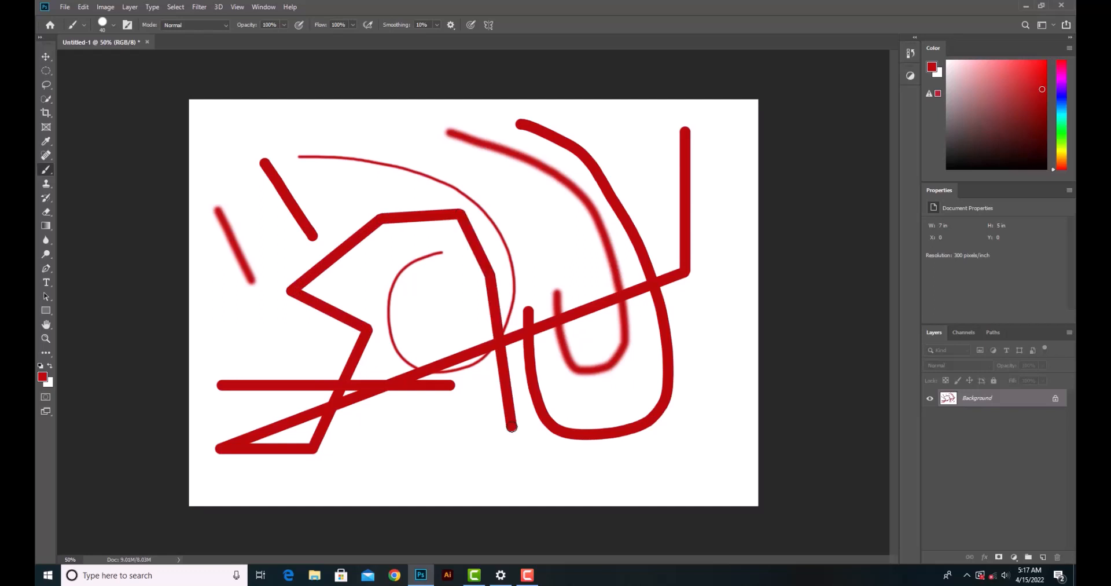
left_click(604, 455, "shift")
left_click(710, 439, "shift")
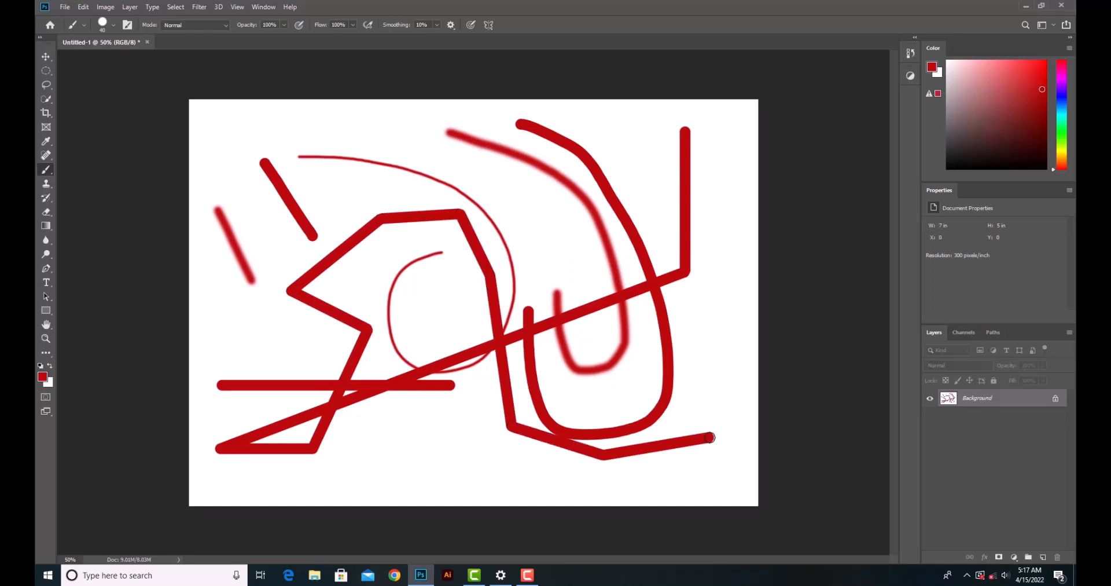
Extend the straight brush segments up along the canvas's right edge and across to the upper right part.
left_click(731, 325, "shift")
left_click(747, 216, "shift")
left_click(717, 159, "shift")
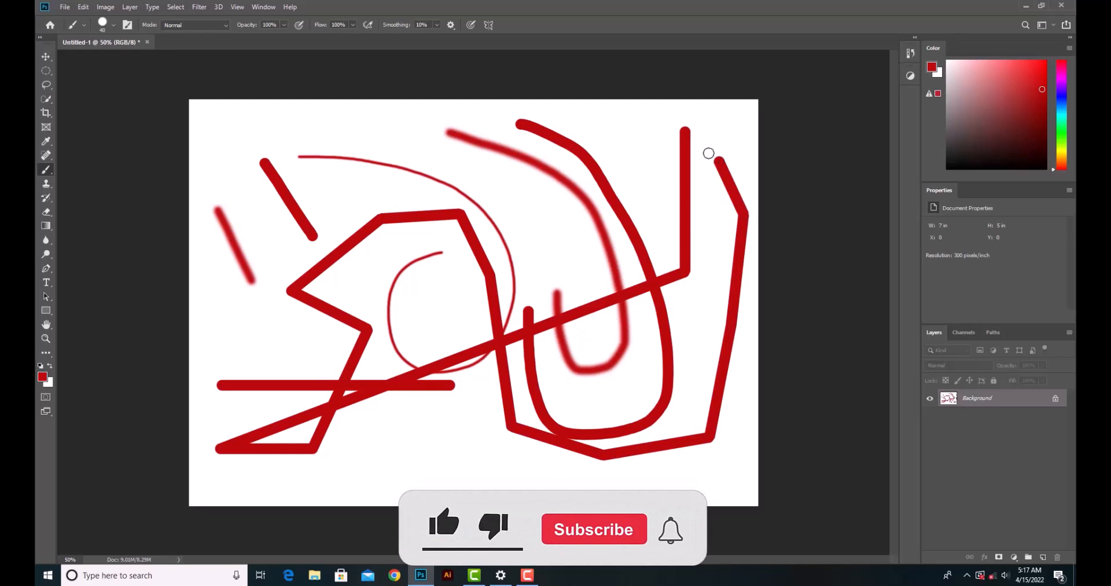
left_click(640, 127, "shift")
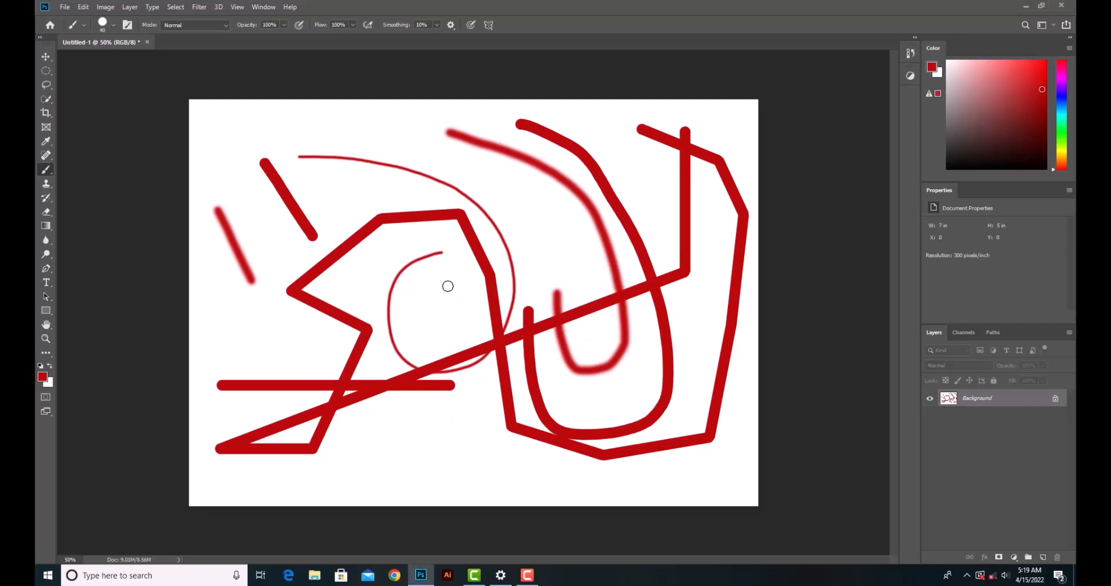
Undo all the red brush strokes back to a blank white canvas.
key("ctrl+z")
key("ctrl+z")
key("ctrl+z")
key("ctrl+z")
key("ctrl+z")
key("ctrl+z")
key("ctrl+z")
key("ctrl+z")
key("ctrl+z")
key("ctrl+z")
key("ctrl+z")
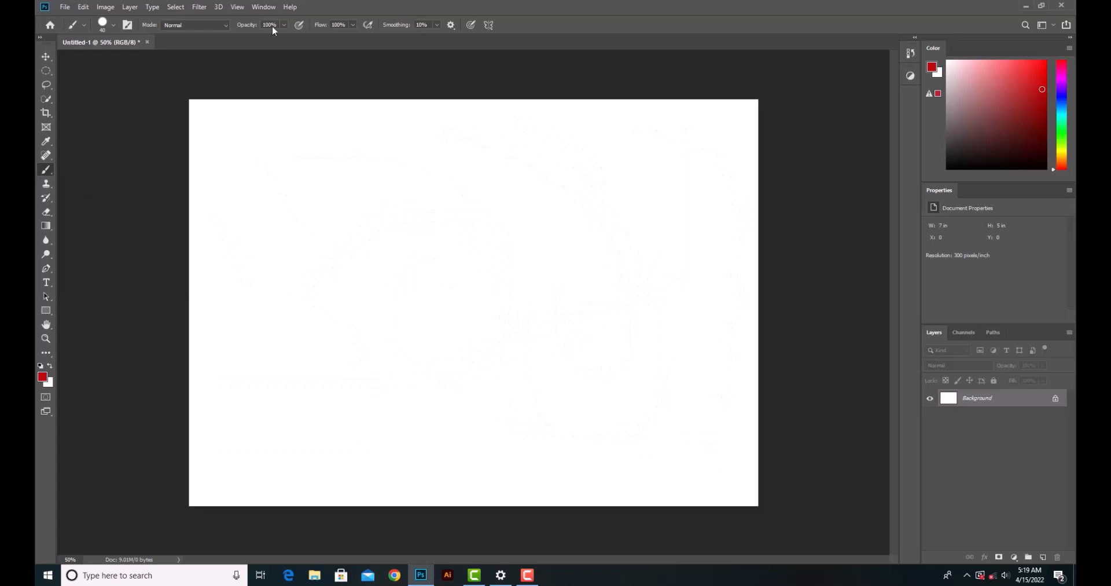
Enlarge the brush preset picker and look through the General Brushes group.
left_click(115, 25)
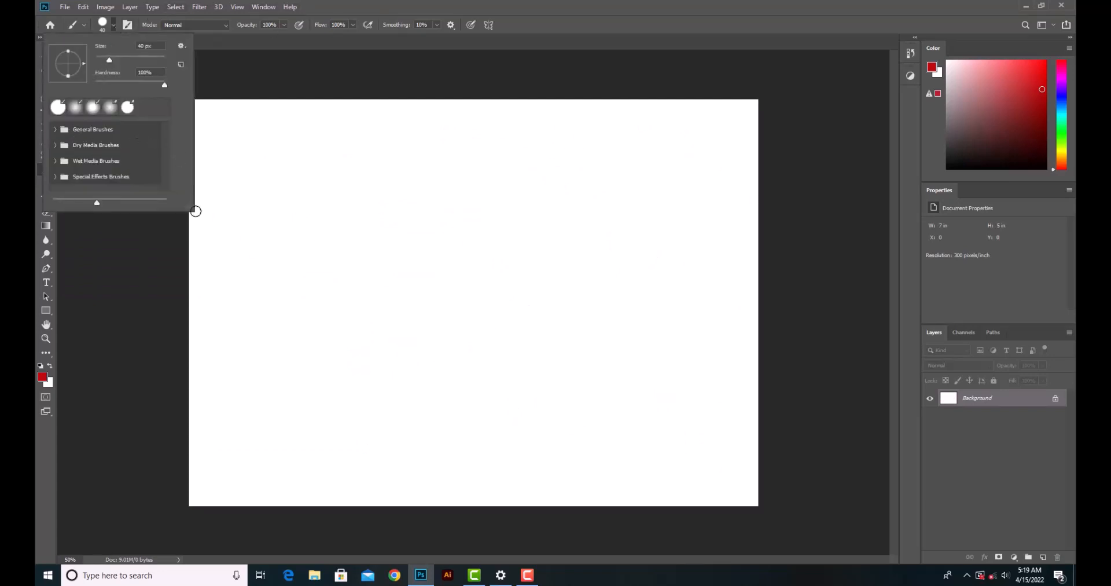
left_click_drag(190, 209, 380, 325)
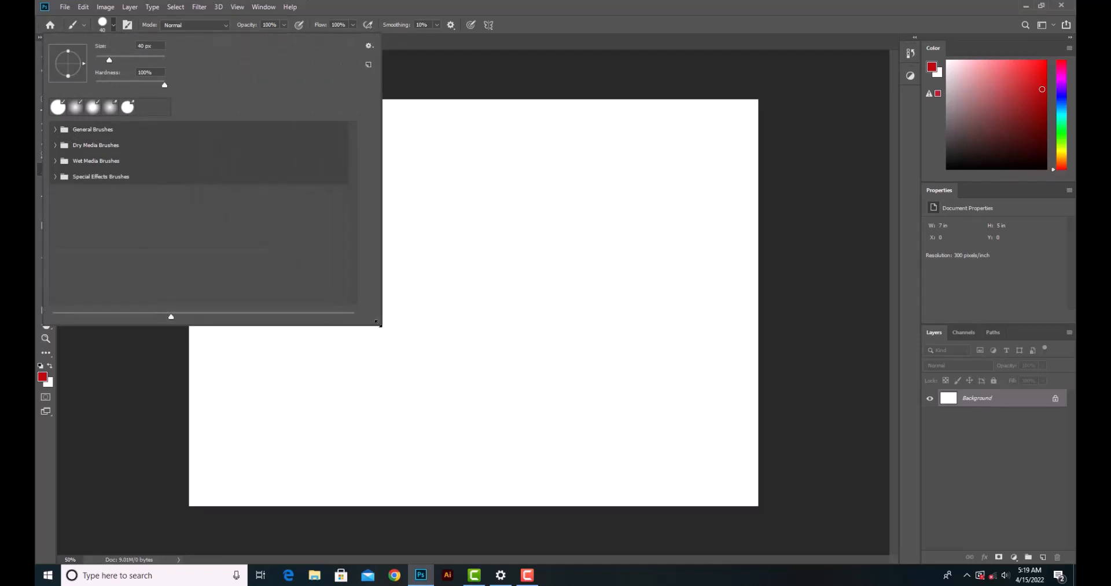
left_click(55, 130)
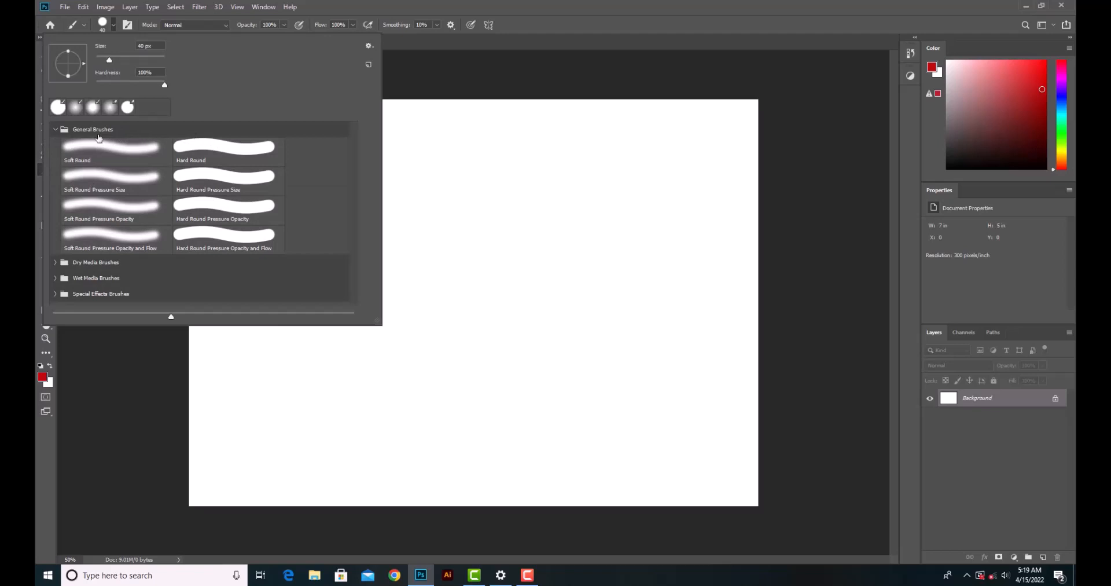
left_click(56, 131)
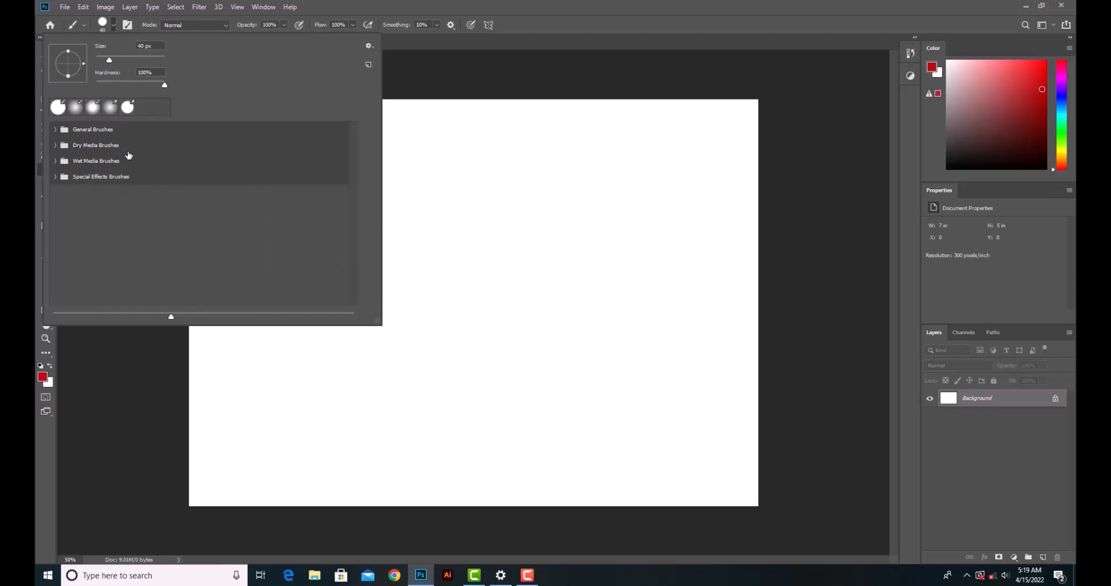
Choose the dry media brush Kyle's Ultimate Pastel Palooza and paint two parallel diagonal strokes across the canvas.
left_click(56, 146)
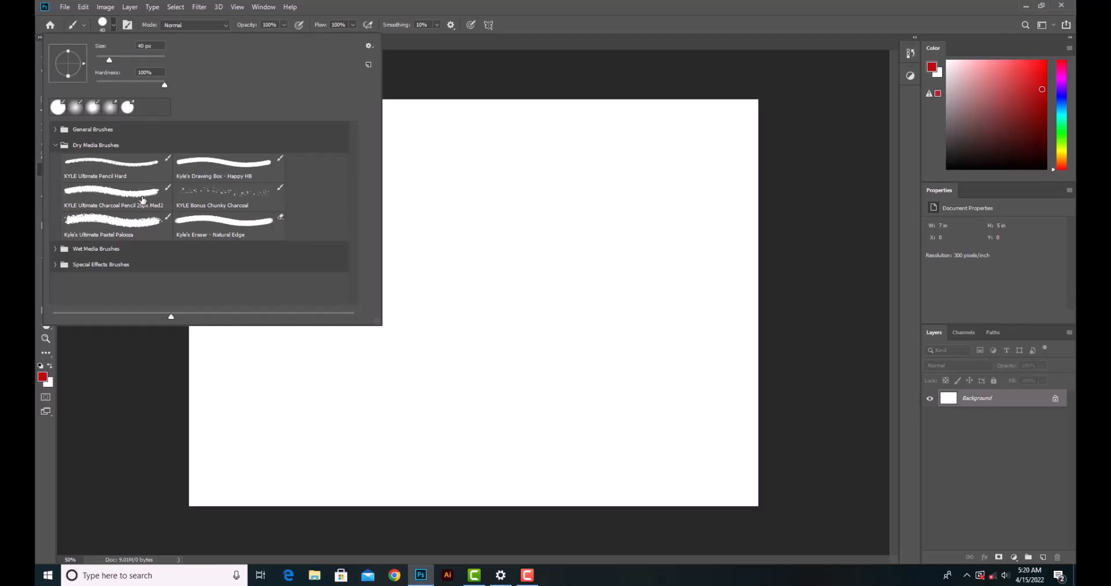
left_click(102, 222)
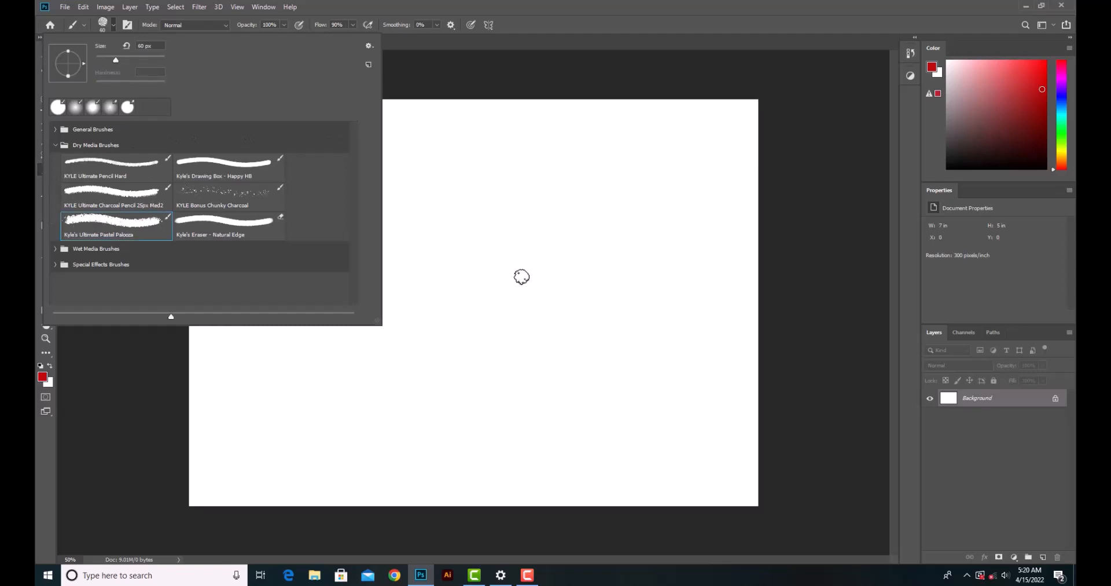
left_click_drag(422, 155, 602, 365)
left_click_drag(478, 153, 653, 333)
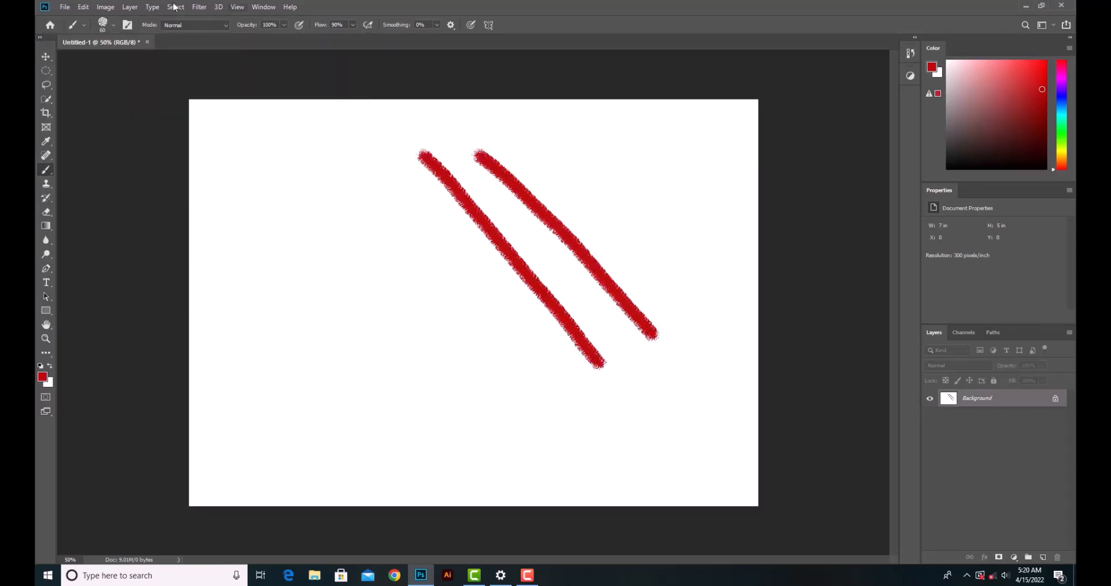
Set the pastel brush size to 124 px and paint two thicker diagonal strokes below the first pair.
left_click(113, 25)
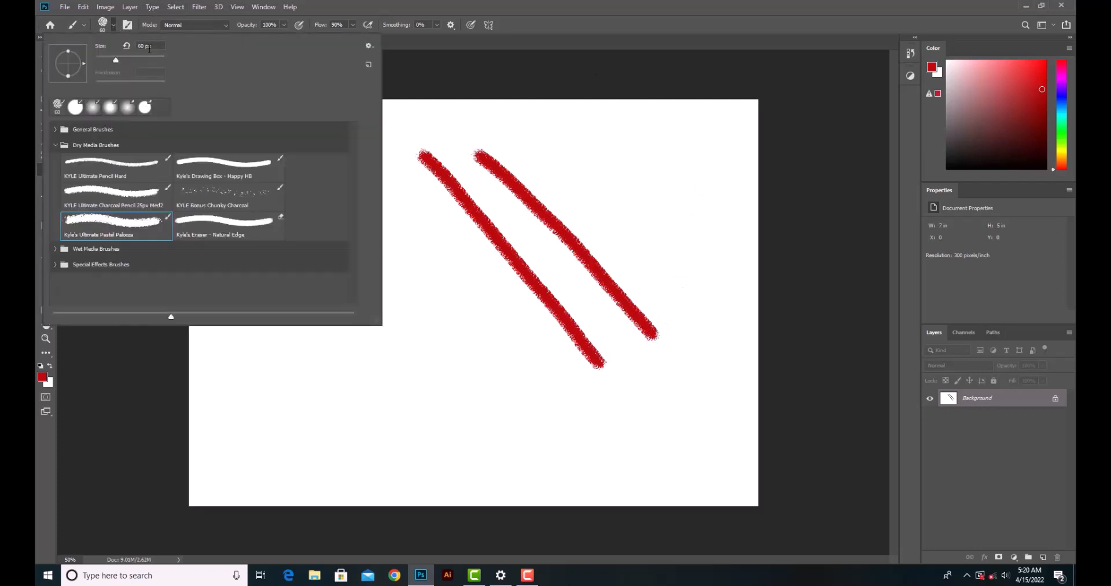
left_click(135, 58)
left_click(405, 251)
left_click_drag(407, 249, 568, 433)
left_click_drag(357, 309, 480, 415)
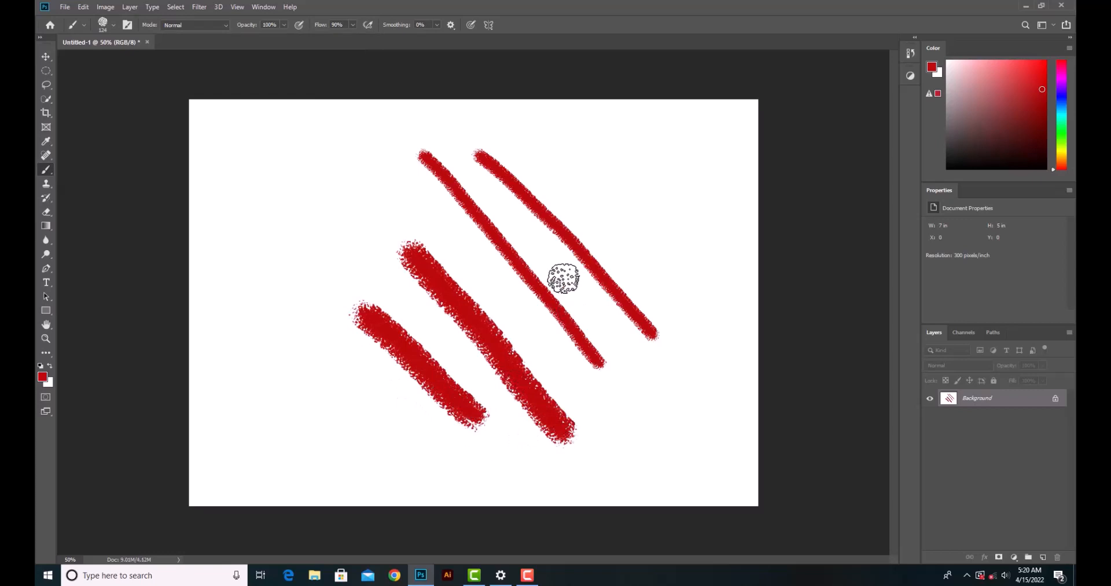
Undo the four pastel strokes.
key("ctrl+z")
key("ctrl+z")
key("ctrl+z")
key("ctrl+z")
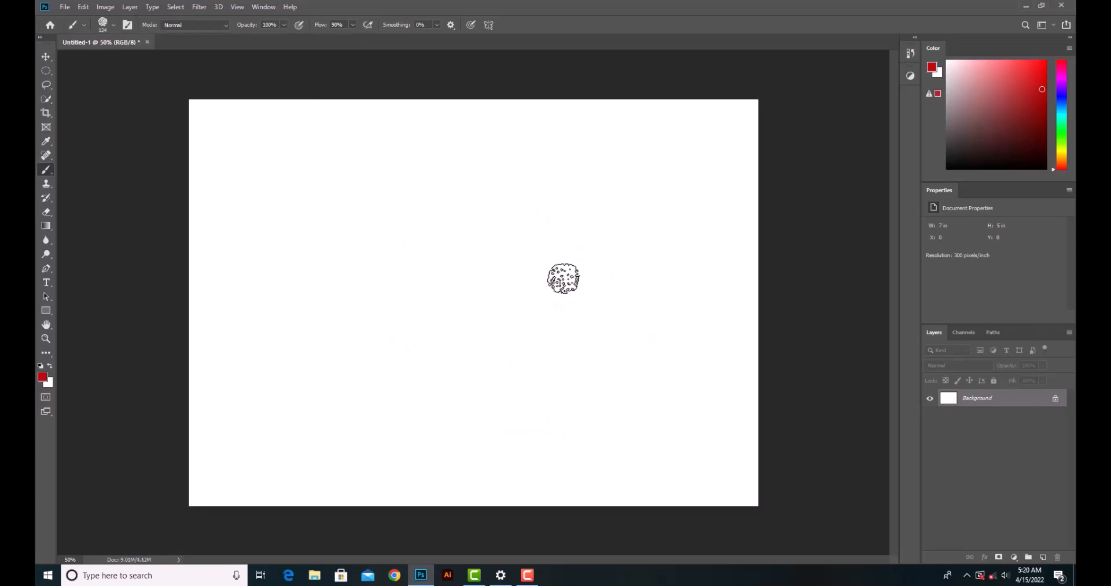
Choose the special effects brush Kyle's Screentones 35 and paint two thin diagonal strokes across the canvas.
left_click(113, 24)
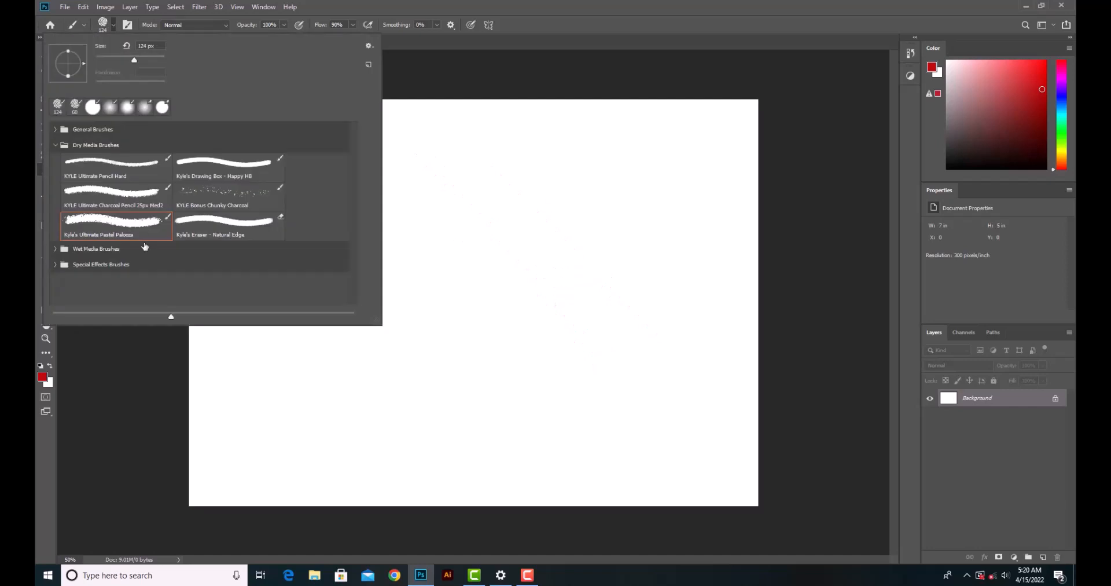
left_click(55, 147)
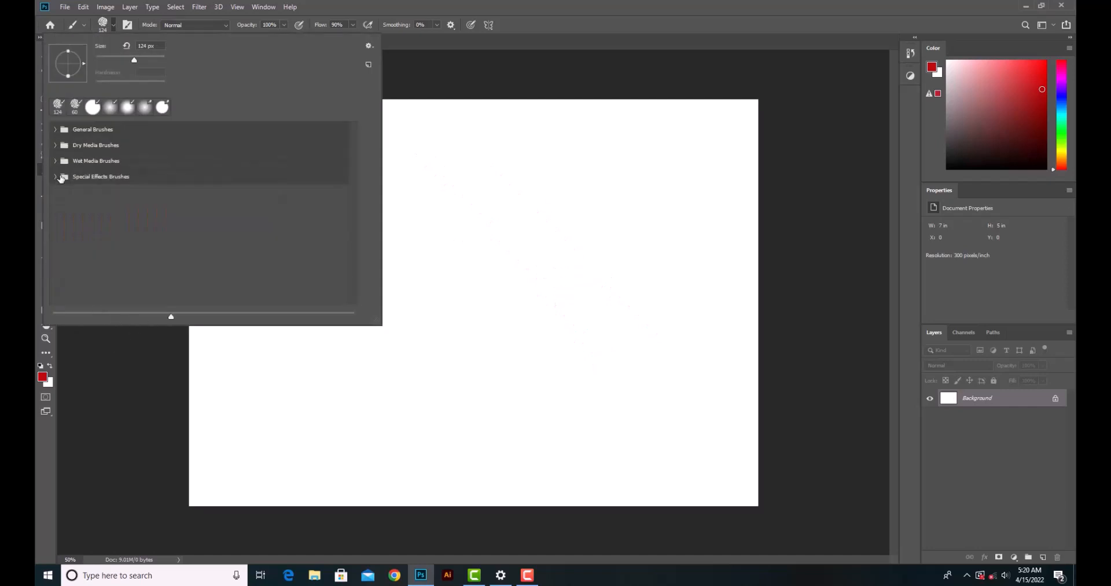
left_click(55, 177)
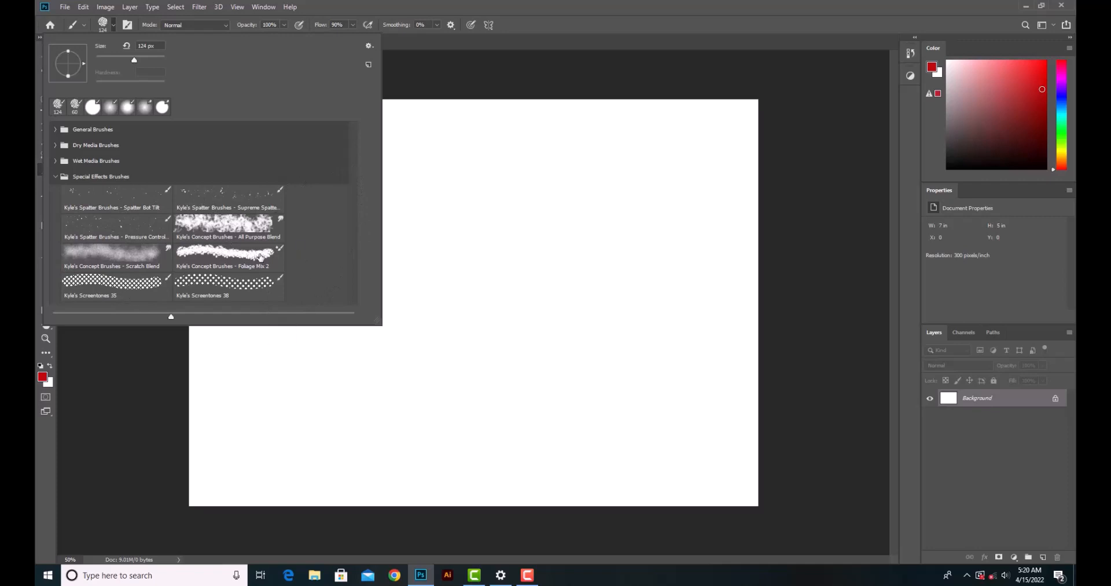
left_click(232, 232)
left_click(105, 282)
left_click_drag(397, 149, 588, 364)
left_click_drag(324, 188, 496, 410)
Set the Screentones brush size to 143 px and paint a thick diagonal stroke on either side of the thin pair.
left_click(114, 26)
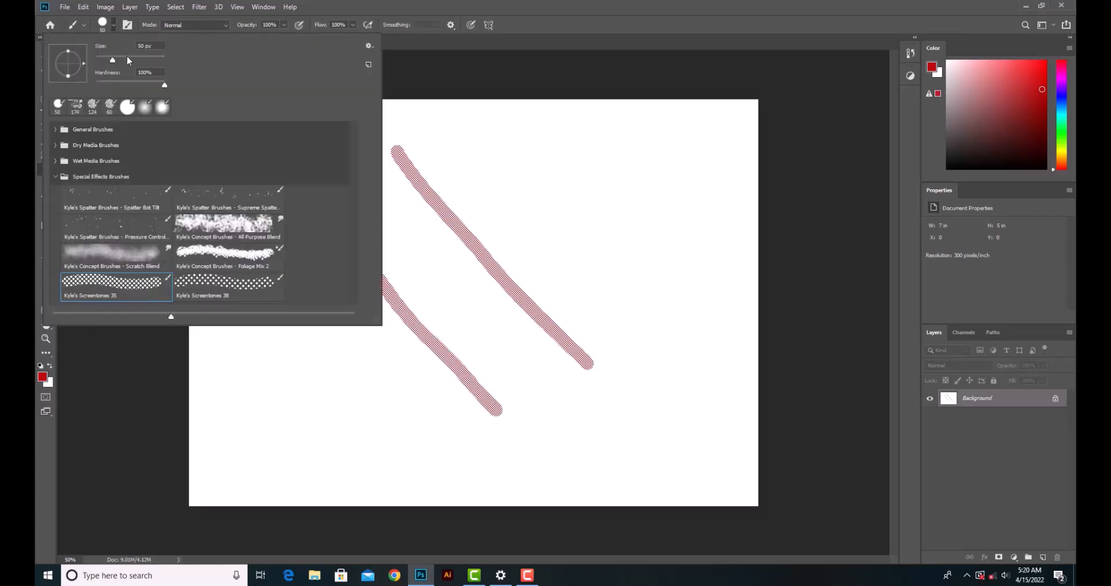
left_click_drag(140, 61, 158, 61)
left_click_drag(483, 154, 677, 306)
left_click_drag(251, 244, 428, 416)
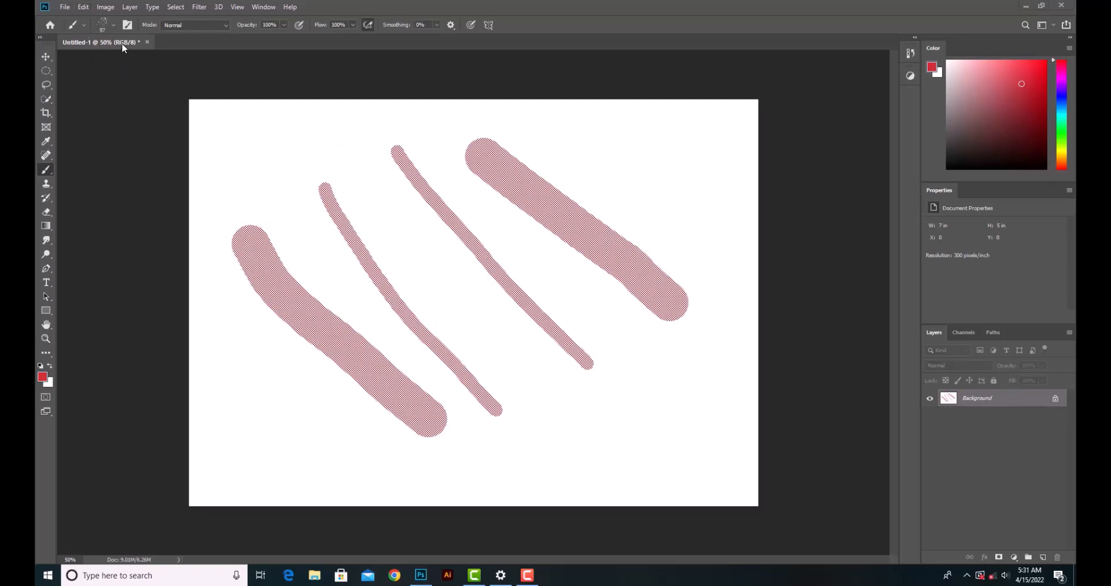
Open the photo of legs in red, white and black sneakers from the photolessons folder.
left_click(110, 26)
left_click(113, 25)
left_click(62, 7)
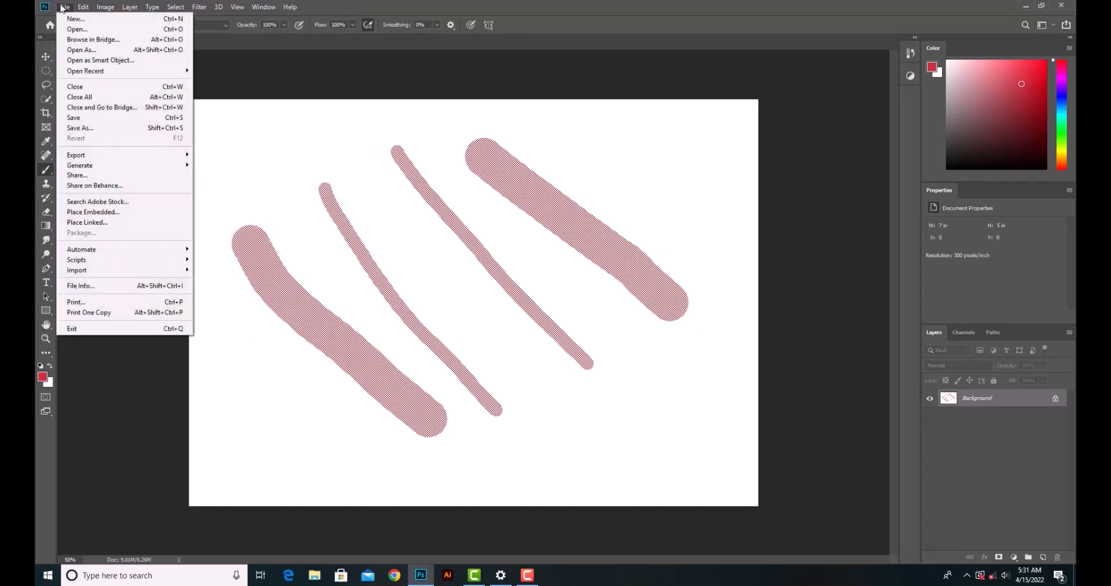
left_click(83, 31)
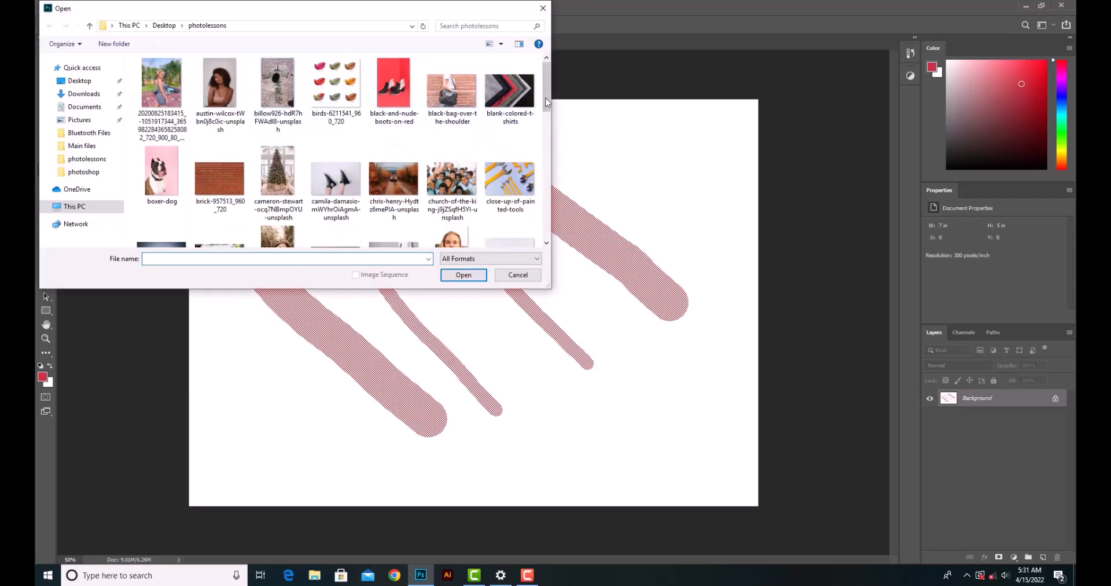
scroll(530, 172, "down", 5)
scroll(531, 172, "down", 3)
scroll(526, 189, "up", 2)
double_click(221, 133)
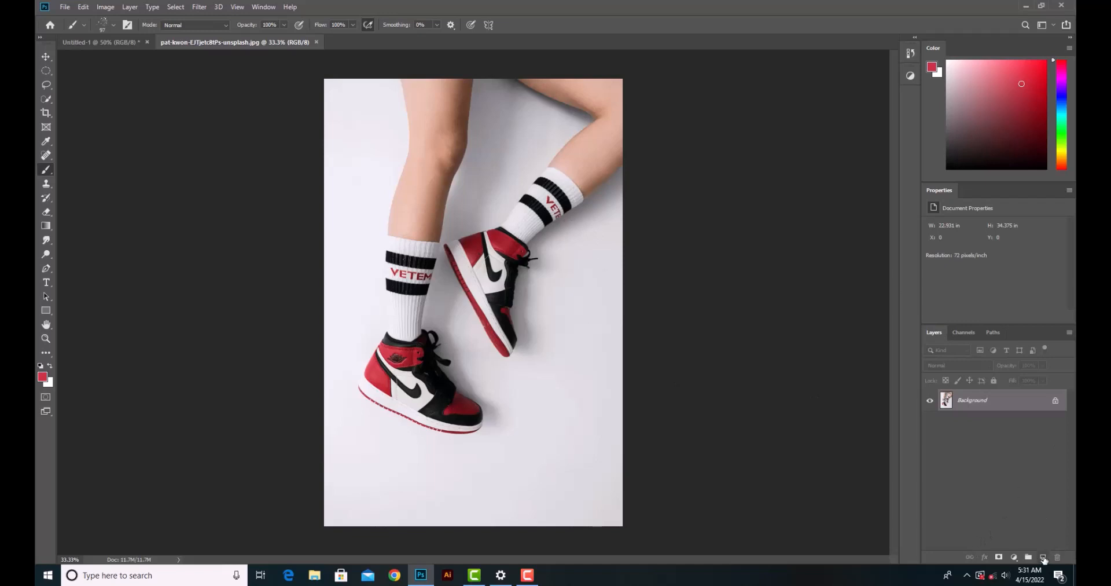
Add a new layer above the photo and set up the Kyle's Spatter Brushes - Spatter Bot Tilt brush at 284 px.
left_click(1043, 557)
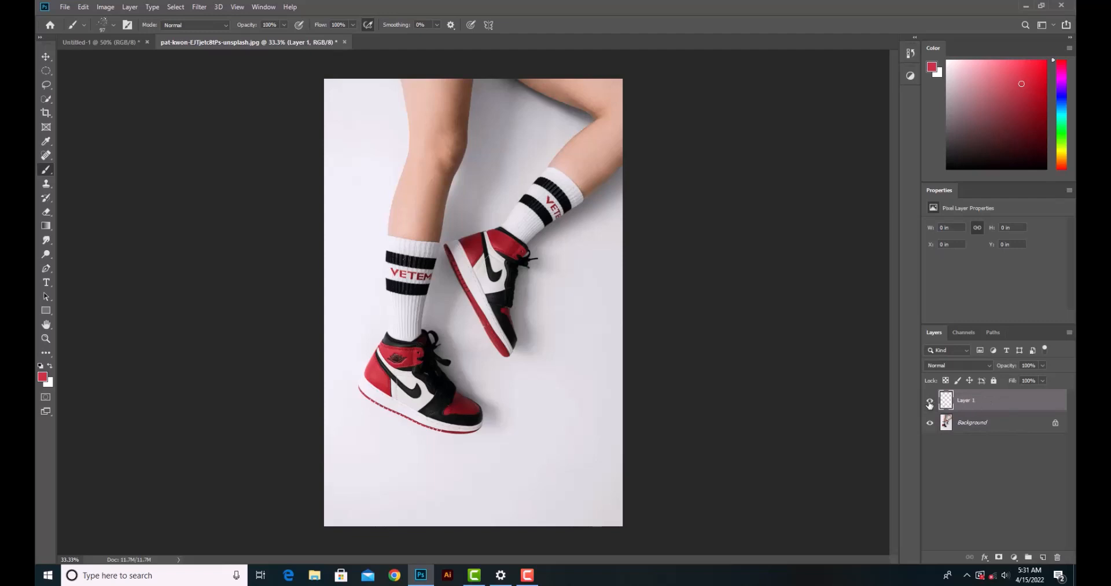
left_click(111, 26)
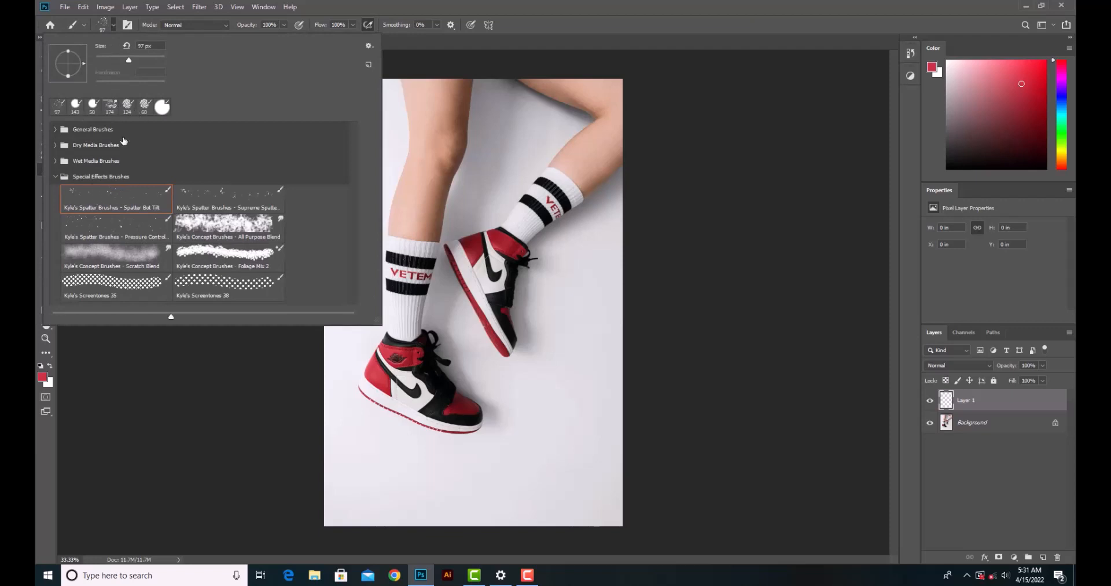
left_click(88, 210)
left_click(113, 25)
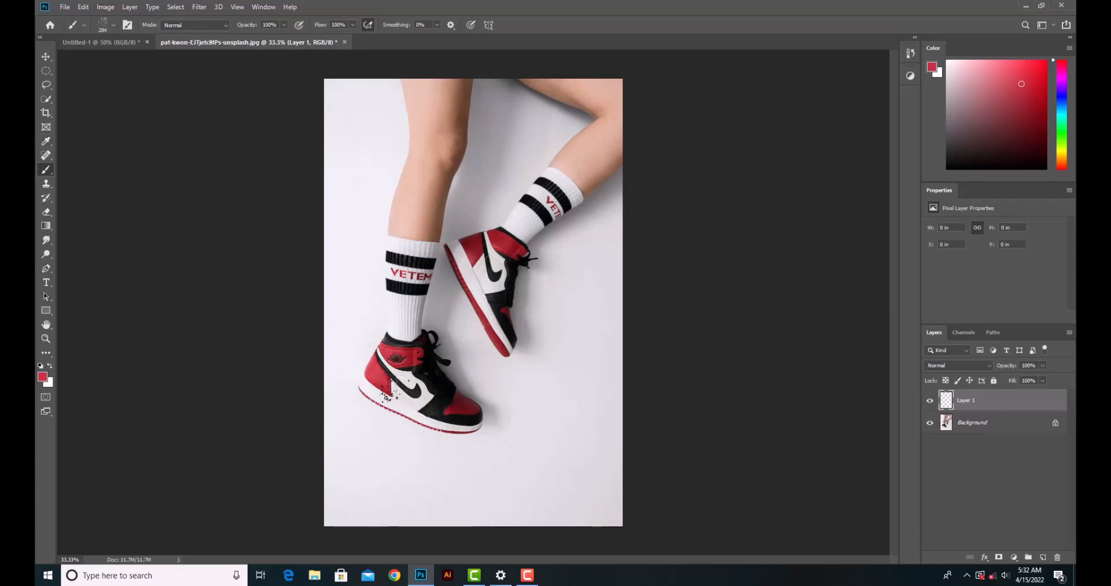
Sample the red of the lower shoe's heel as the foreground color with the Eyedropper.
left_click(47, 143)
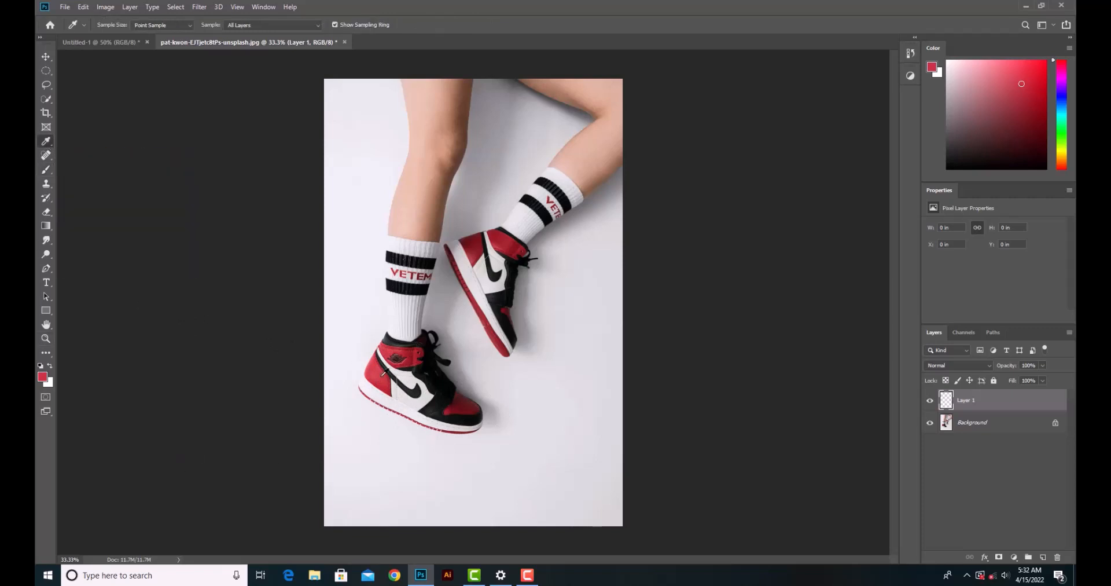
left_click(390, 381)
left_click(390, 381)
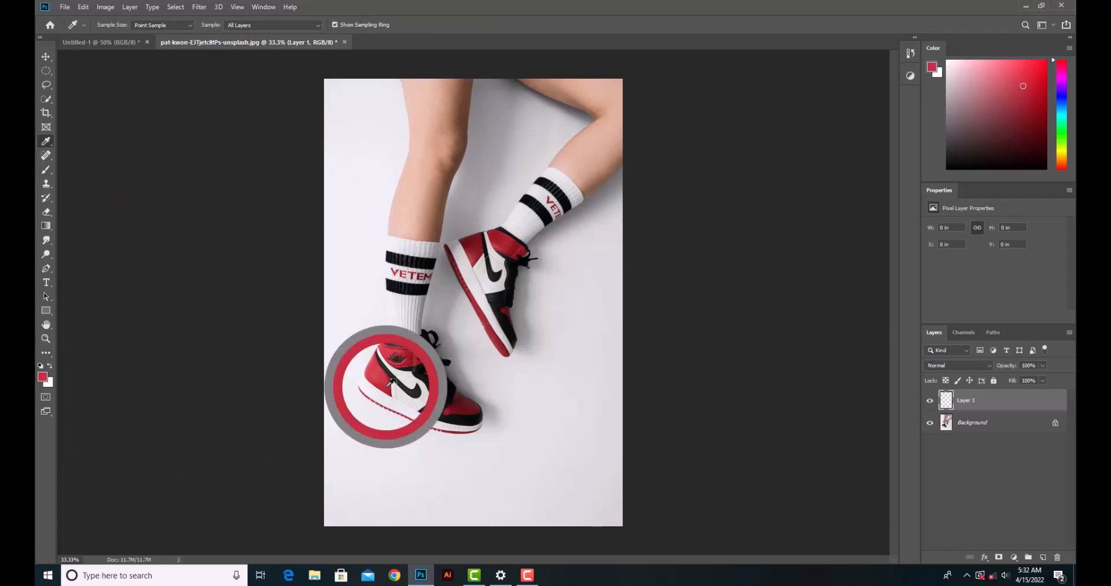
left_click(390, 381)
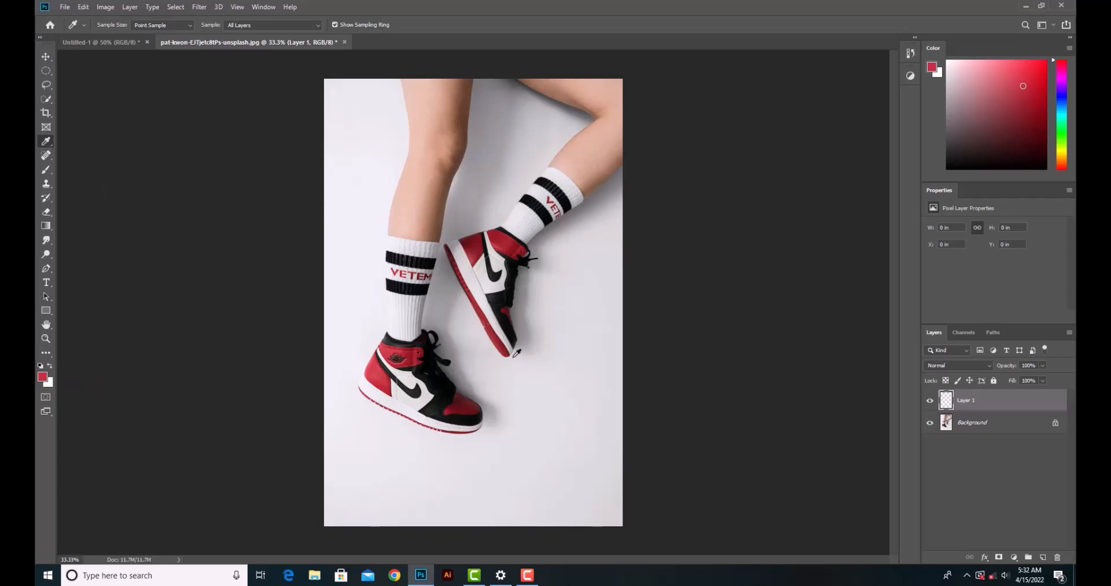
Paint red spatter around the heels of both shoes on the new layer, and toggle that layer's visibility to compare.
key("b")
mouse_move(346, 395)
left_mouse_down()
mouse_move(368, 385)
mouse_move(335, 417)
mouse_move(347, 387)
mouse_move(372, 407)
mouse_move(344, 342)
left_mouse_up()
mouse_move(472, 272)
left_mouse_down()
mouse_move(455, 248)
mouse_move(460, 301)
left_mouse_up()
mouse_move(350, 376)
left_mouse_down()
mouse_move(379, 422)
mouse_move(359, 451)
mouse_move(400, 427)
mouse_move(411, 452)
mouse_move(350, 385)
left_mouse_up()
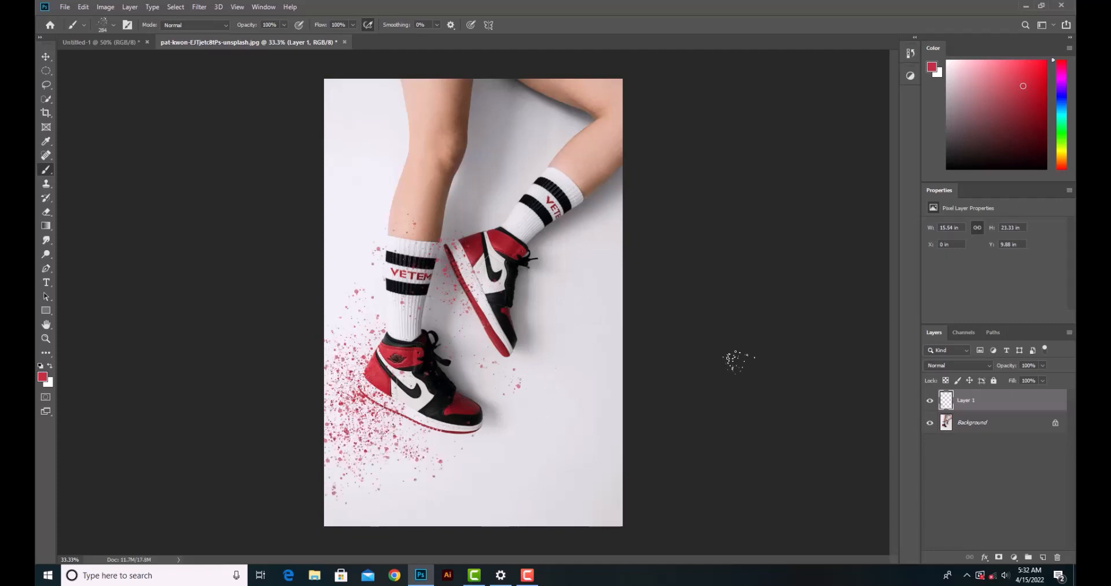
left_click(931, 401)
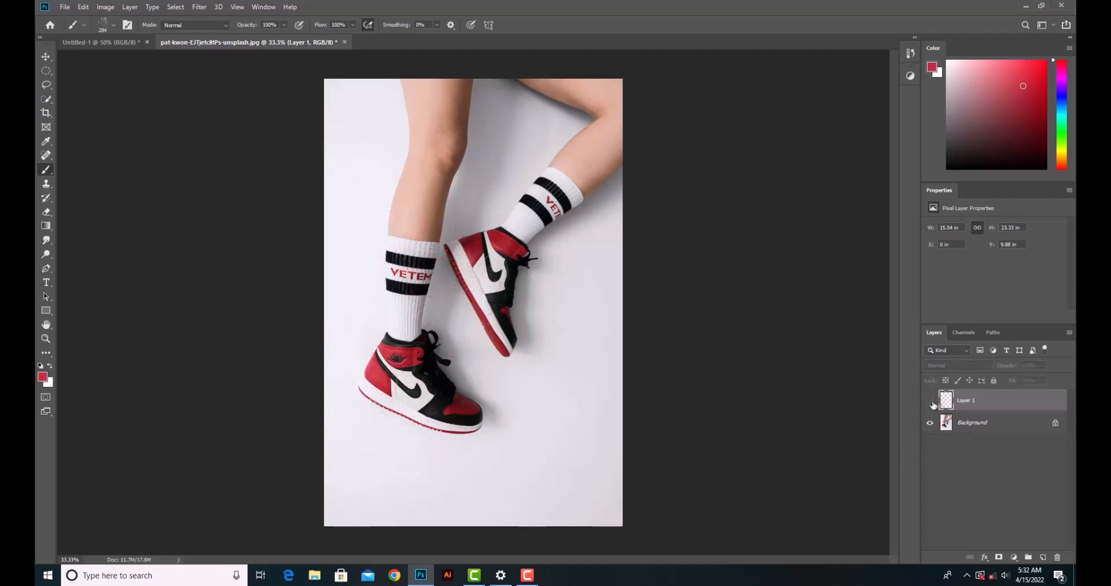
left_click(931, 402)
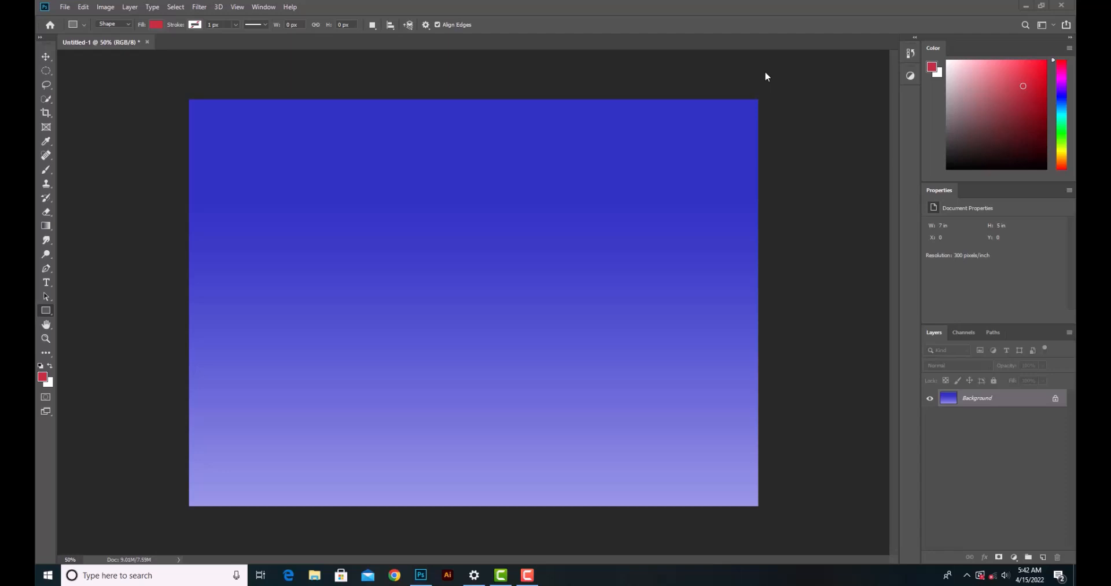
Set the Rectangle tool to no fill and a solid black stroke about 1.96 px wide.
right_click(51, 312)
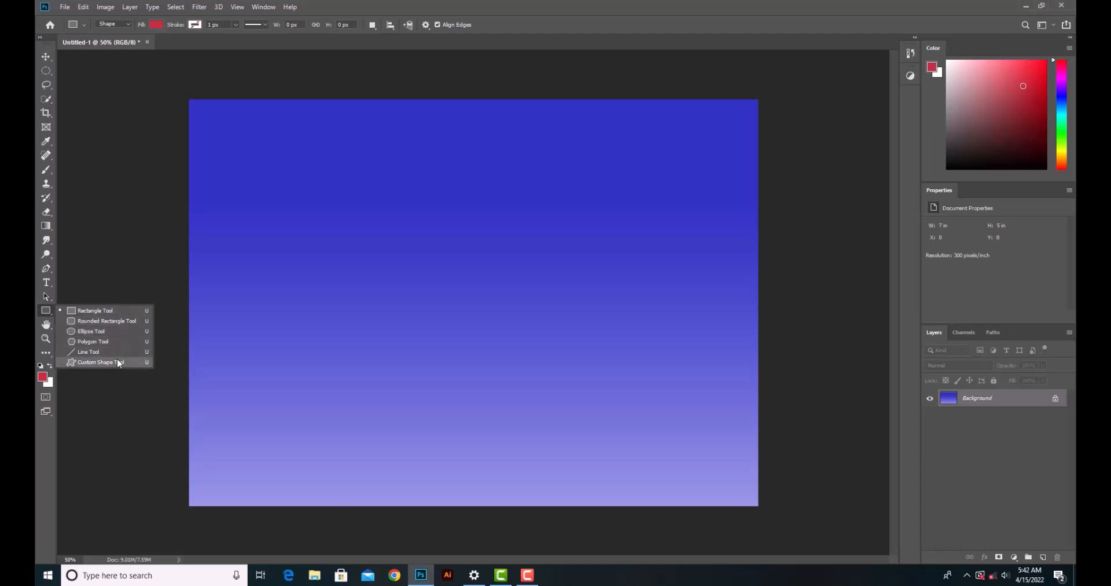
left_click(91, 313)
left_click(155, 24)
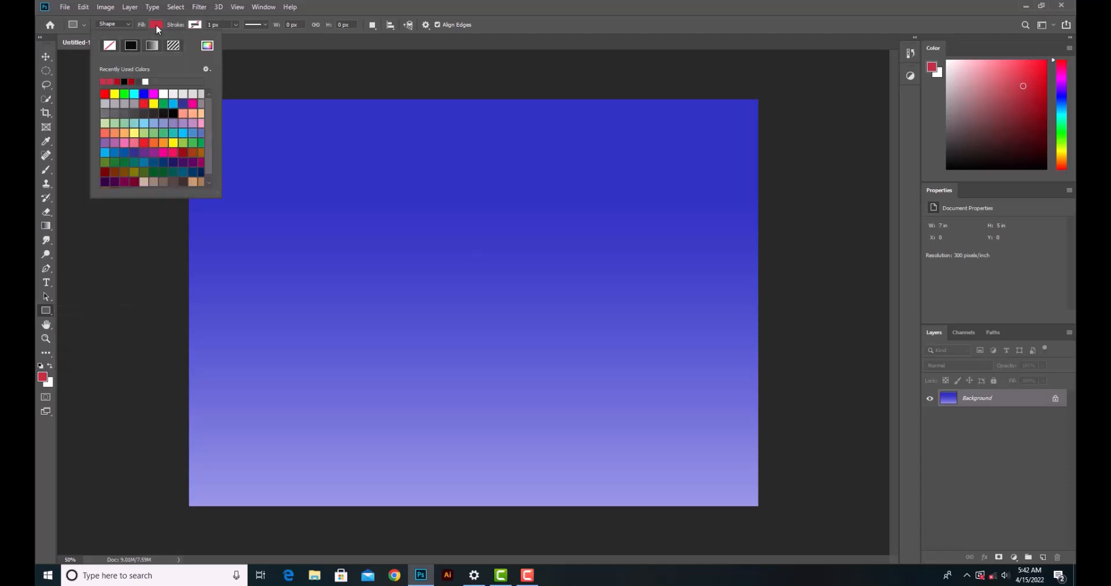
left_click(110, 47)
left_click(200, 29)
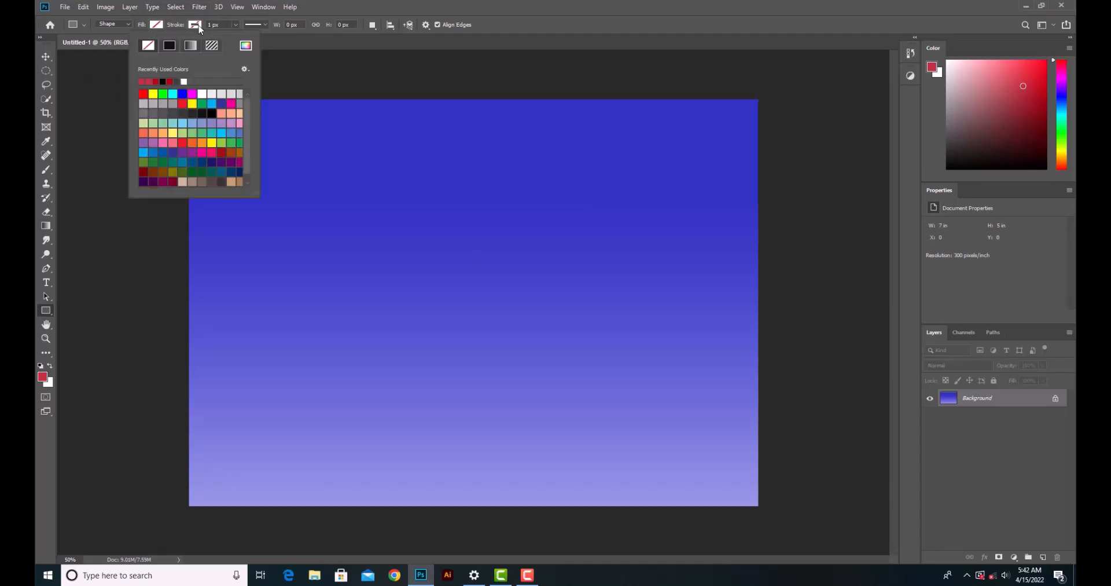
left_click(169, 46)
left_click(237, 24)
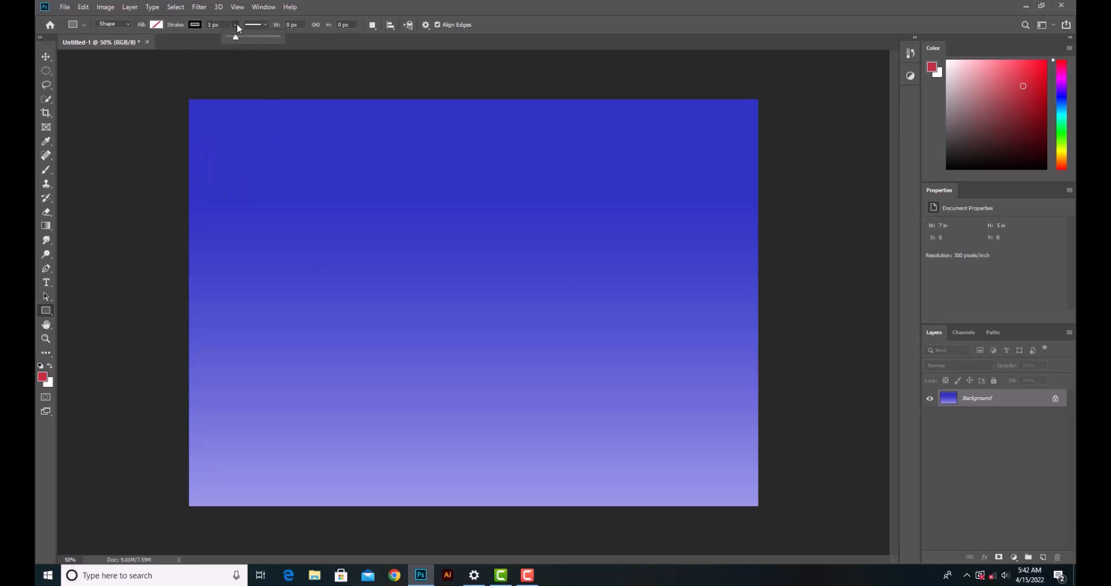
left_click_drag(242, 41, 237, 43)
Draw a rectangle about 924 × 752 px near the middle of the canvas and thicken its stroke to about 15.6 px.
mouse_move(319, 171)
left_mouse_down()
mouse_move(519, 312)
mouse_move(570, 375)
left_mouse_up()
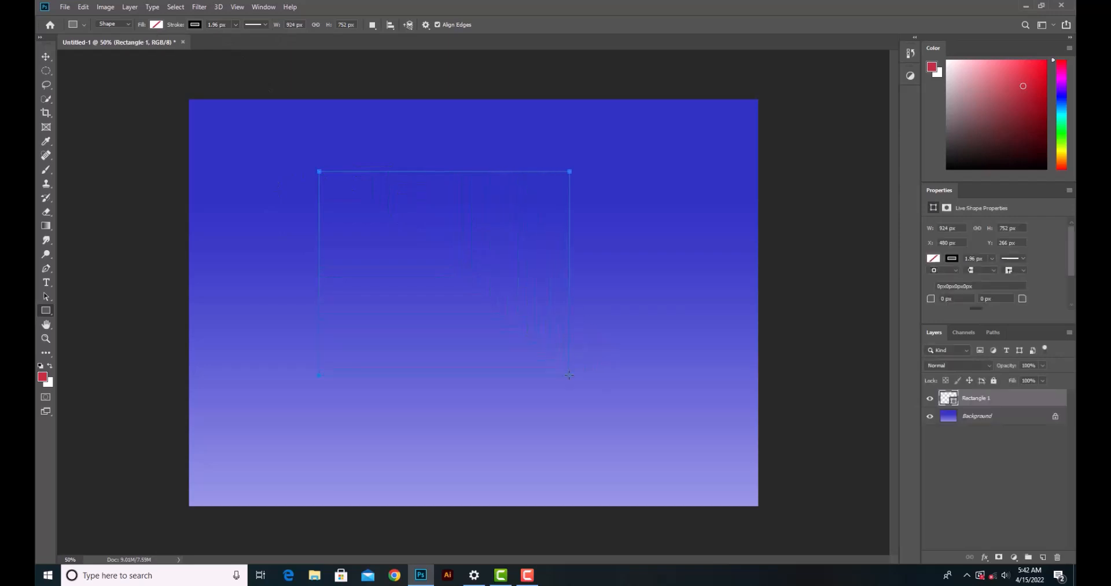
left_click(237, 25)
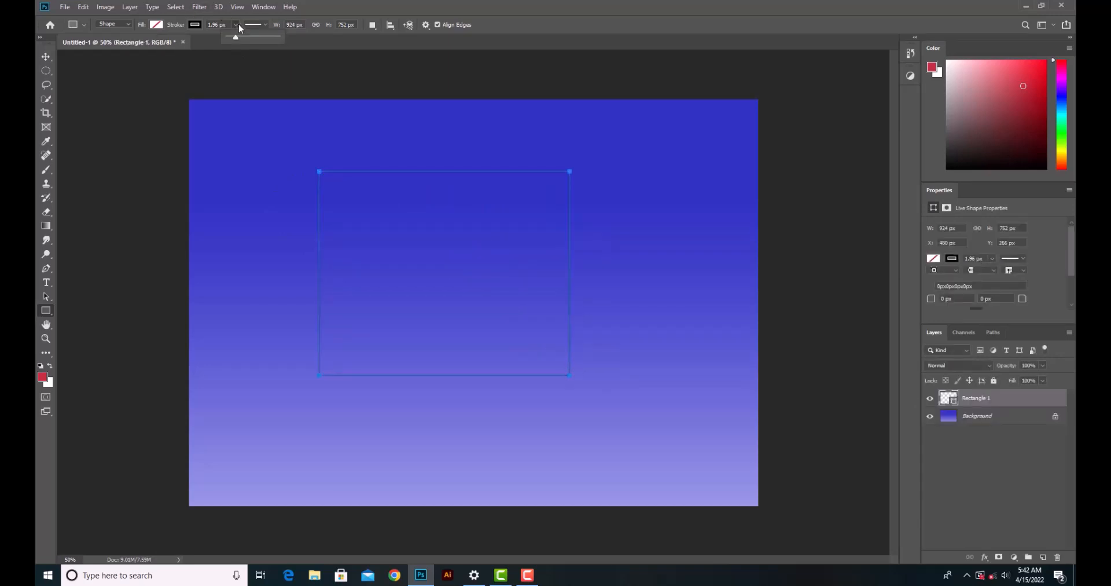
left_click_drag(237, 42, 240, 41)
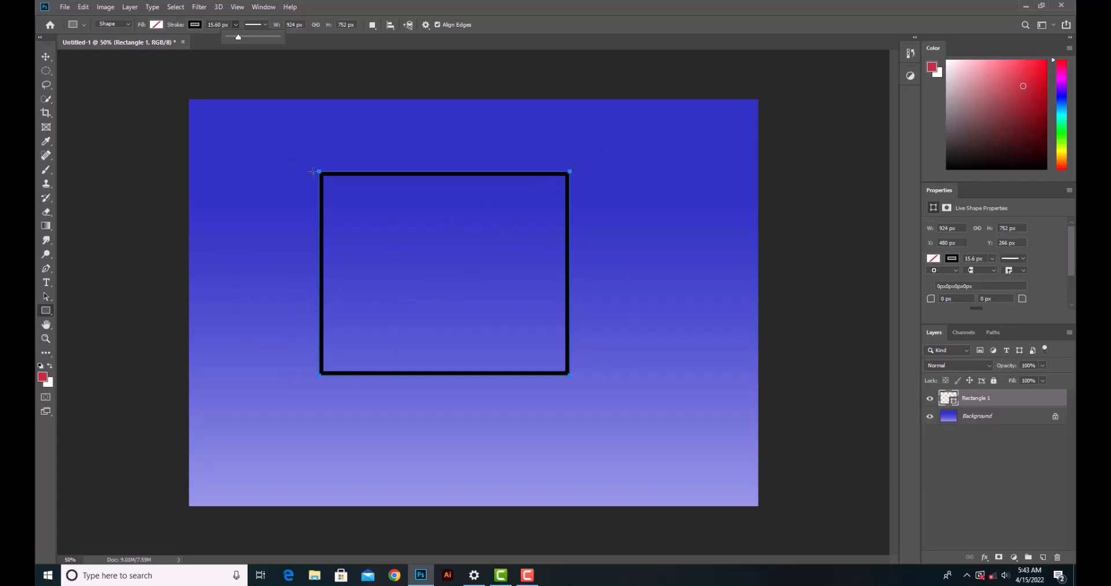
Delete the Rectangle 1 layer.
left_click(786, 329)
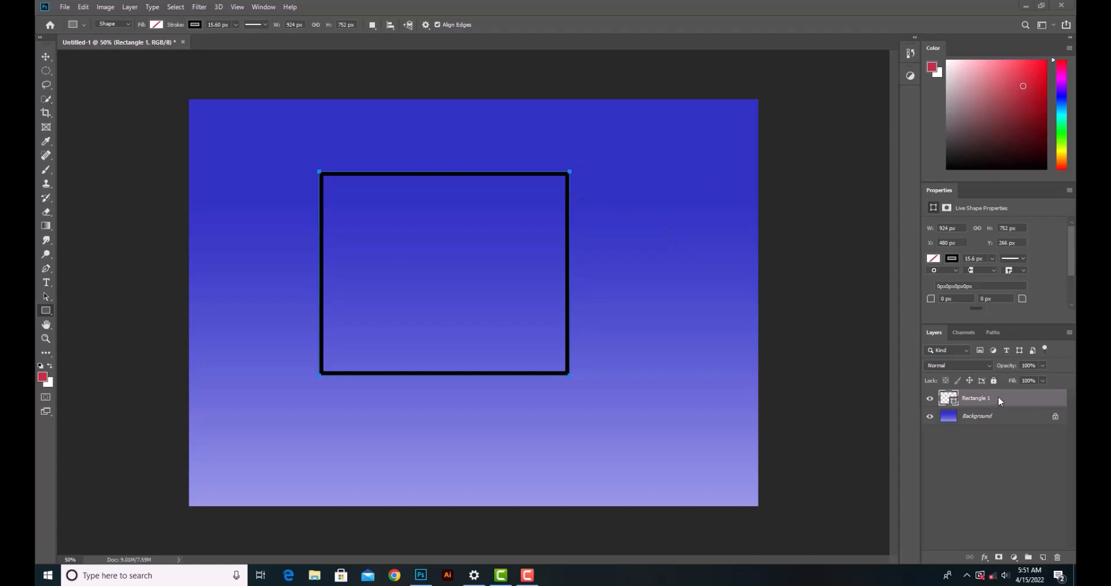
left_click(1058, 558)
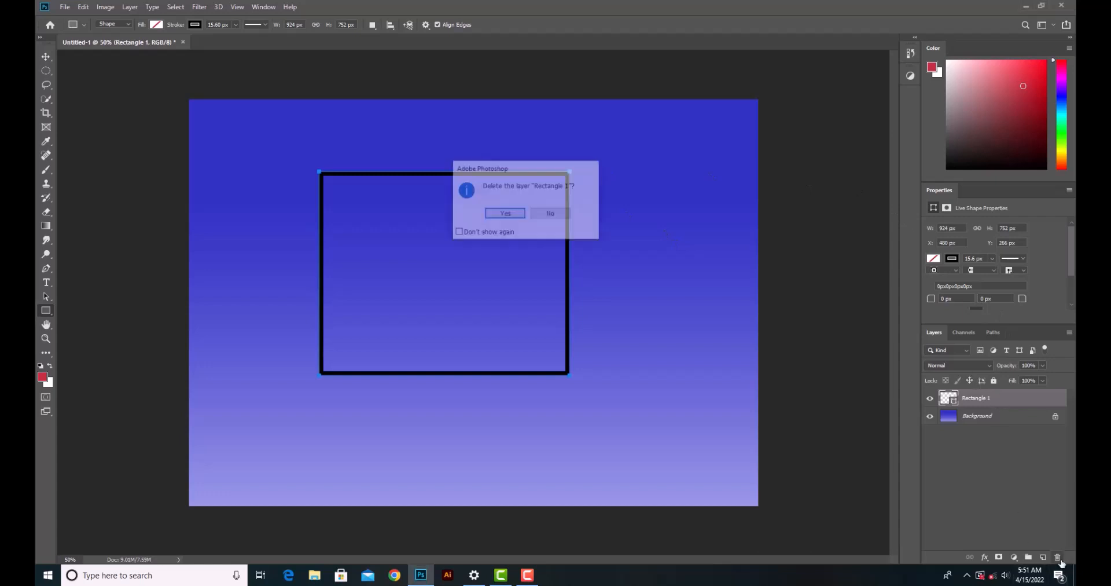
left_click(506, 213)
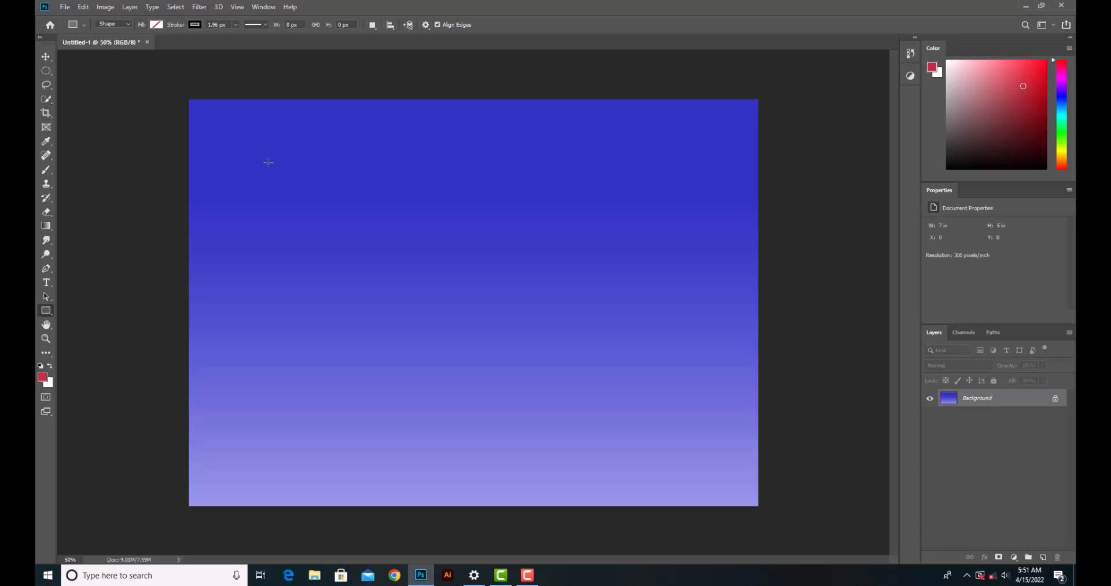
Draw a square about 652 px wide with a stroke of about 18.33 px, and a rectangle about 810 × 530 px to its right.
left_click_drag(260, 148, 473, 325)
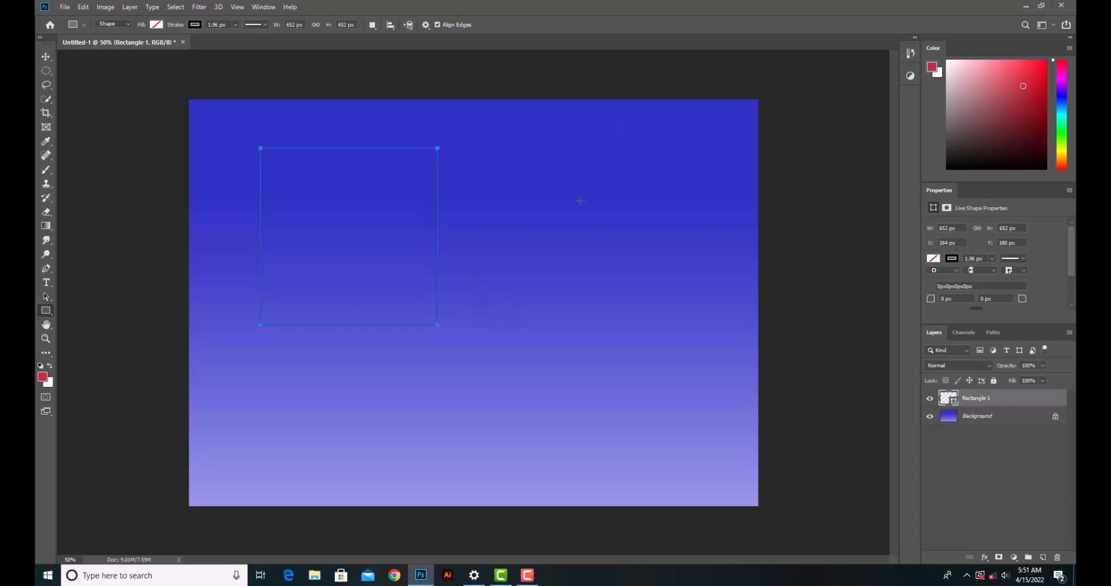
left_click(236, 25)
left_click_drag(240, 39, 243, 36)
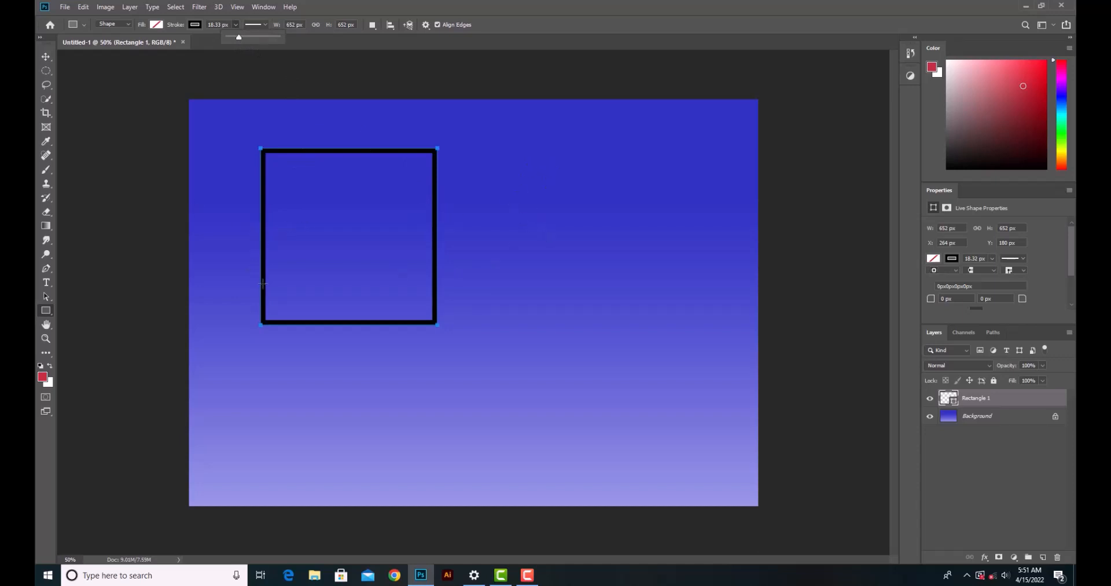
mouse_move(507, 153)
left_mouse_down()
mouse_move(625, 284)
mouse_move(634, 343)
mouse_move(711, 217)
mouse_move(718, 314)
mouse_move(613, 328)
mouse_move(726, 291)
mouse_move(671, 360)
mouse_move(711, 293)
mouse_move(656, 315)
mouse_move(723, 243)
mouse_move(746, 324)
mouse_move(702, 326)
mouse_move(726, 295)
left_mouse_up()
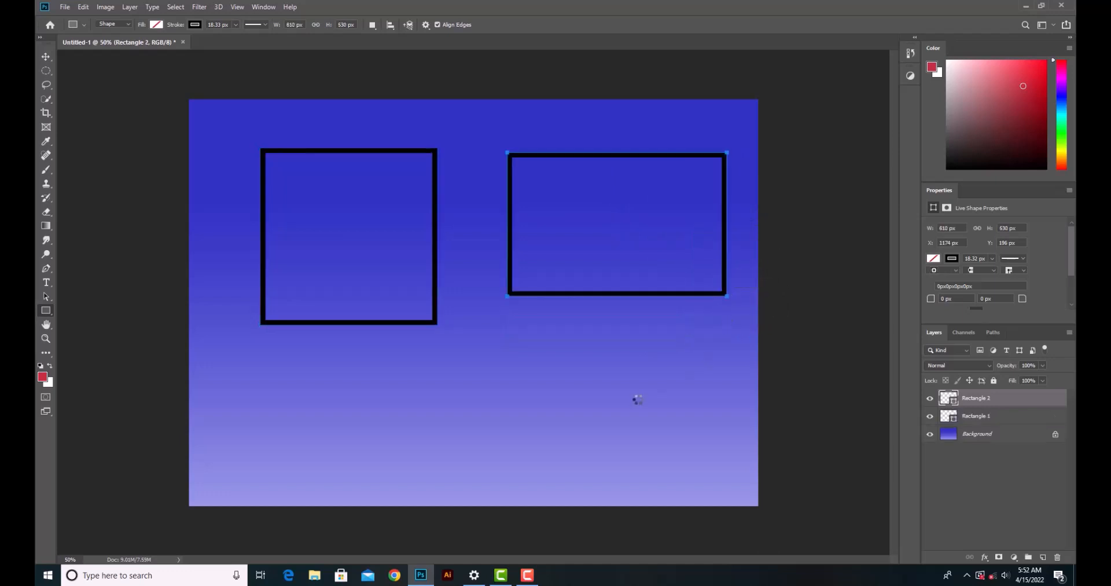
Use the Ellipse tool to draw a circle about 462 px across below the square and a 550 × 420 px ellipse below the rectangle.
right_click(45, 315)
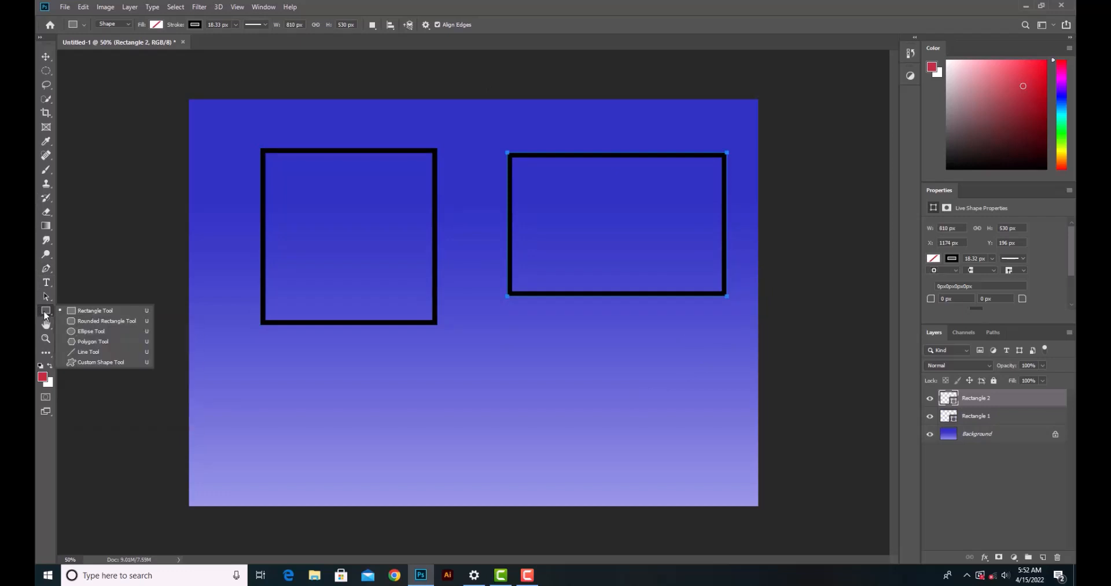
left_click(84, 331)
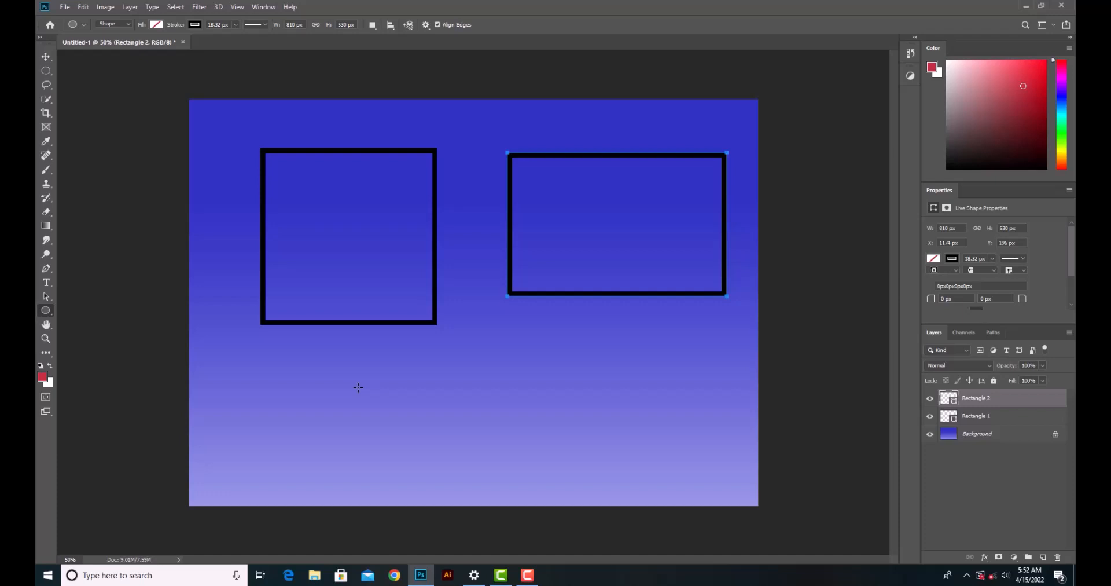
key("shift")
left_click_drag(310, 355, 552, 480)
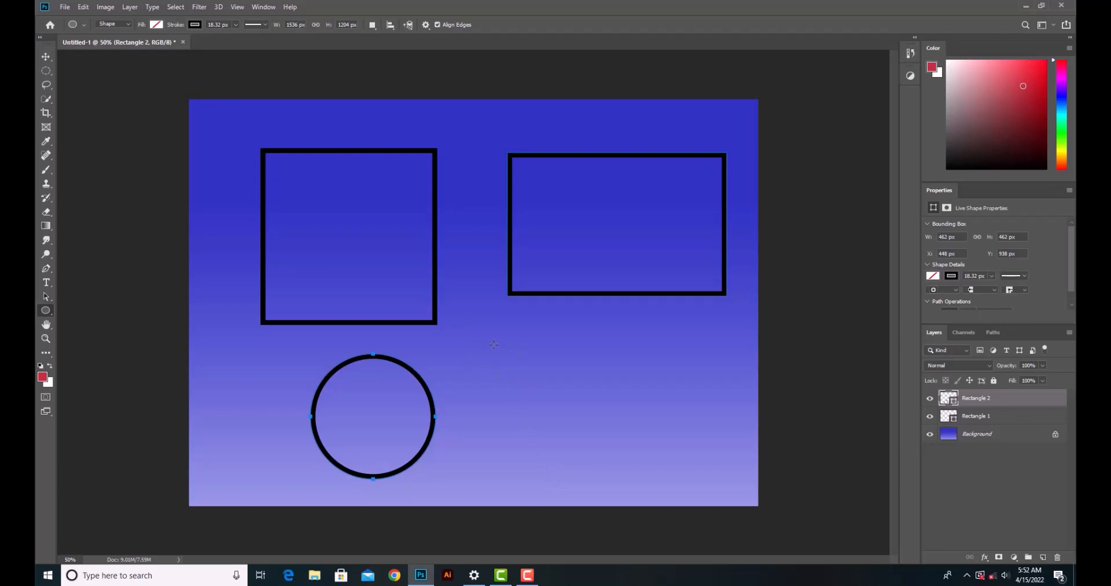
mouse_move(494, 345)
left_mouse_down()
mouse_move(653, 436)
mouse_move(673, 463)
mouse_move(624, 441)
mouse_move(704, 431)
mouse_move(579, 478)
mouse_move(644, 413)
mouse_move(614, 462)
mouse_move(642, 458)
left_mouse_up()
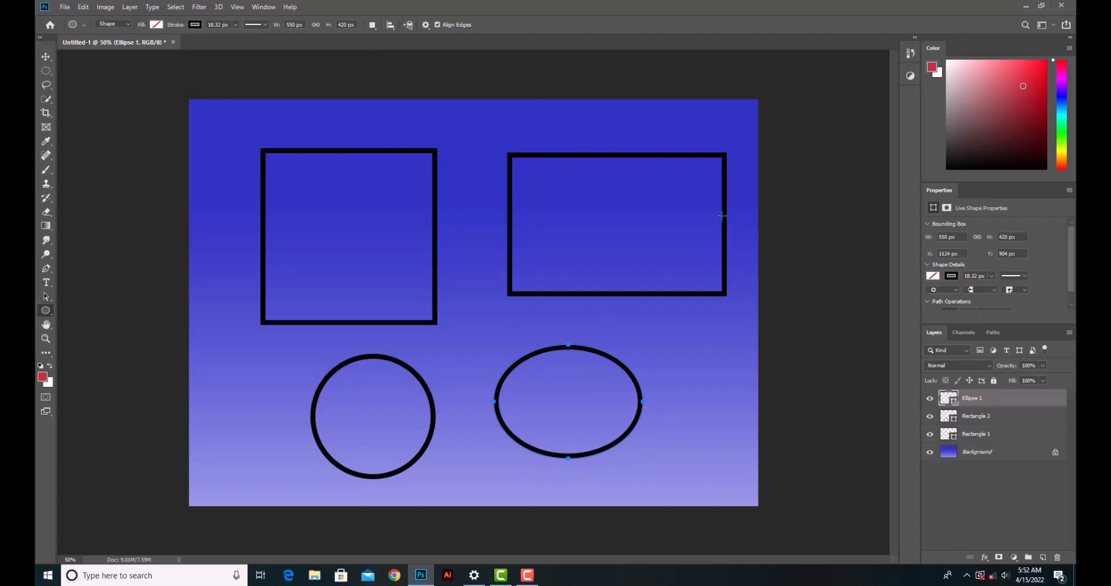
Set the Path Selection tool to select shapes on All Layers.
left_click(46, 296)
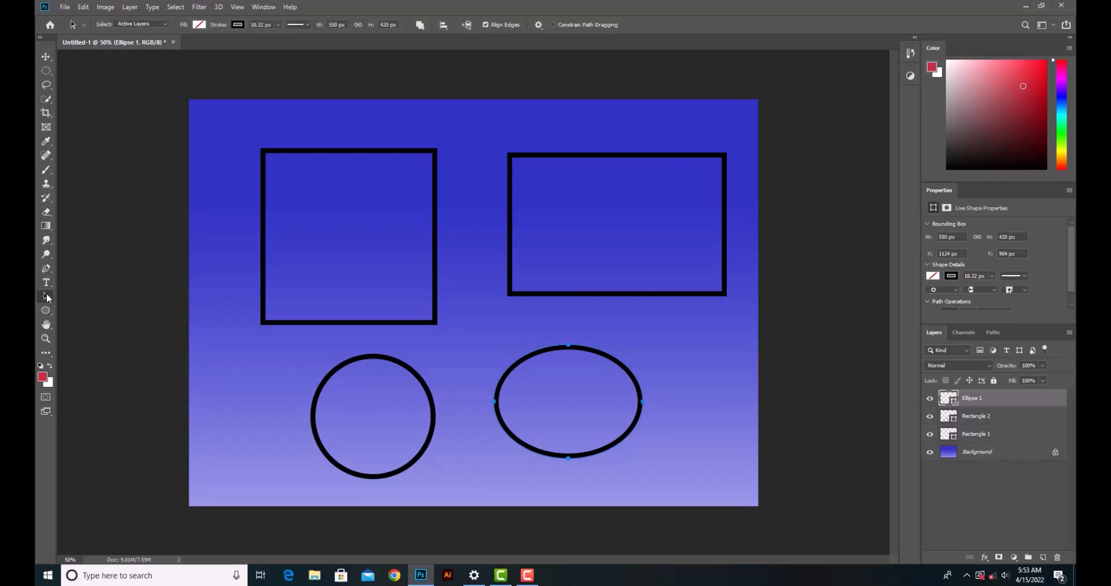
left_click(369, 150)
mouse_move(369, 151)
left_mouse_down()
mouse_move(299, 165)
mouse_move(363, 151)
left_mouse_up()
left_click(159, 23)
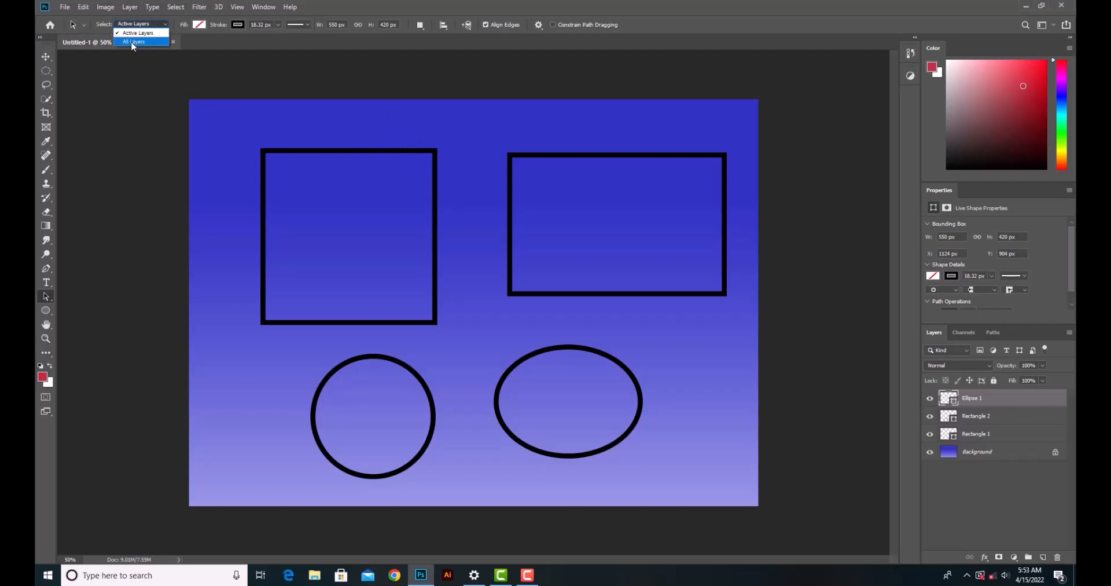
left_click(132, 42)
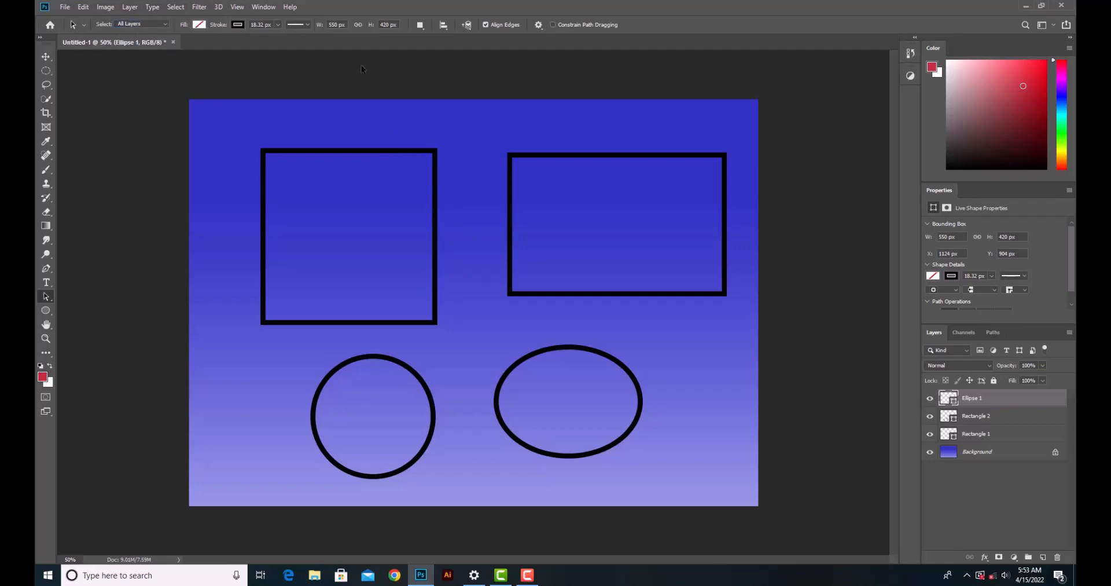
Move the square slightly upward and reposition the rectangle at about X 1124 px, Y 96 px.
left_click(310, 151)
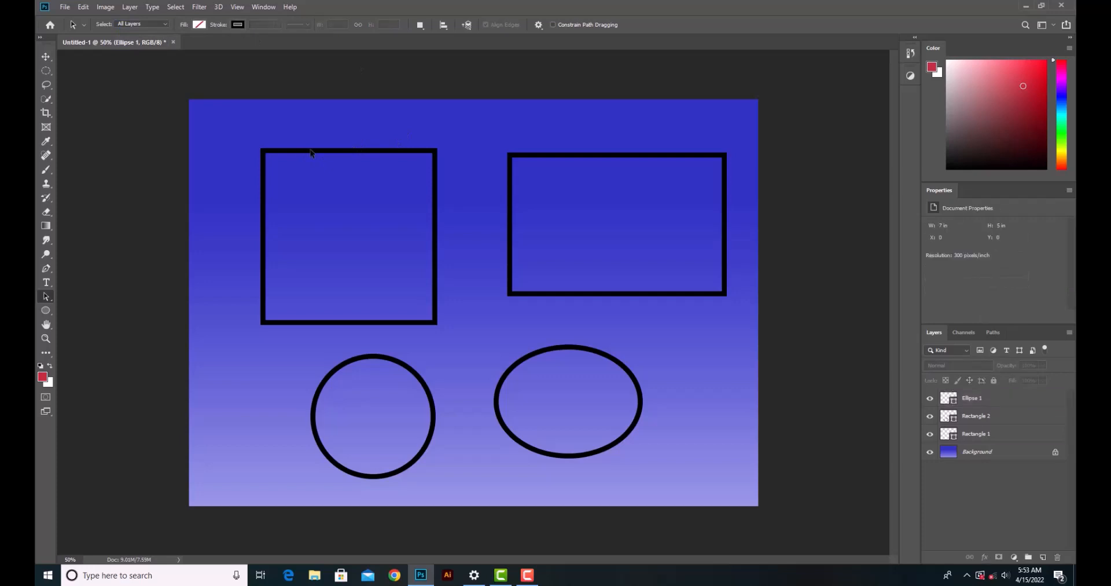
mouse_move(330, 147)
left_mouse_down()
mouse_move(397, 114)
mouse_move(312, 141)
mouse_move(328, 140)
left_mouse_up()
left_click_drag(534, 155, 522, 134)
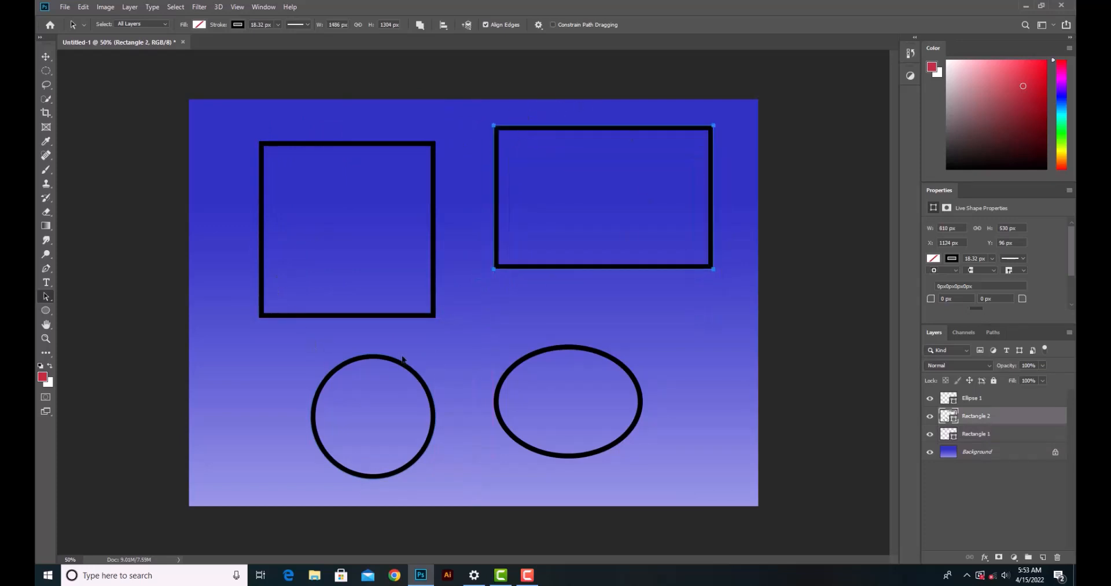
Move the circle to about X 316 px and the ellipse to about X 910 px, both at about Y 883 px.
left_click(371, 362)
left_click_drag(334, 357, 299, 343)
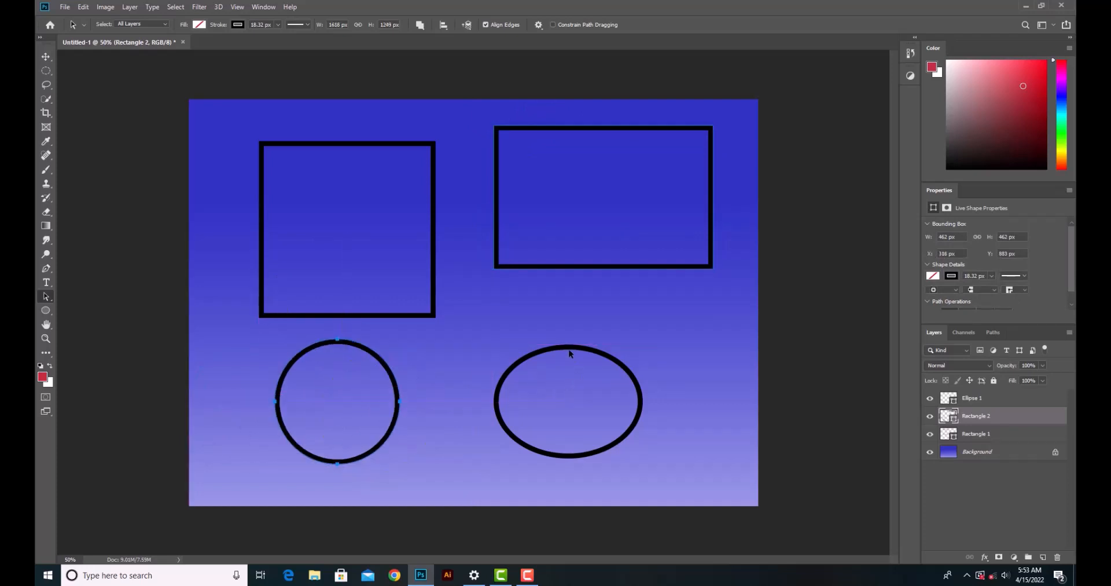
left_click(570, 353)
left_click_drag(570, 352, 512, 347)
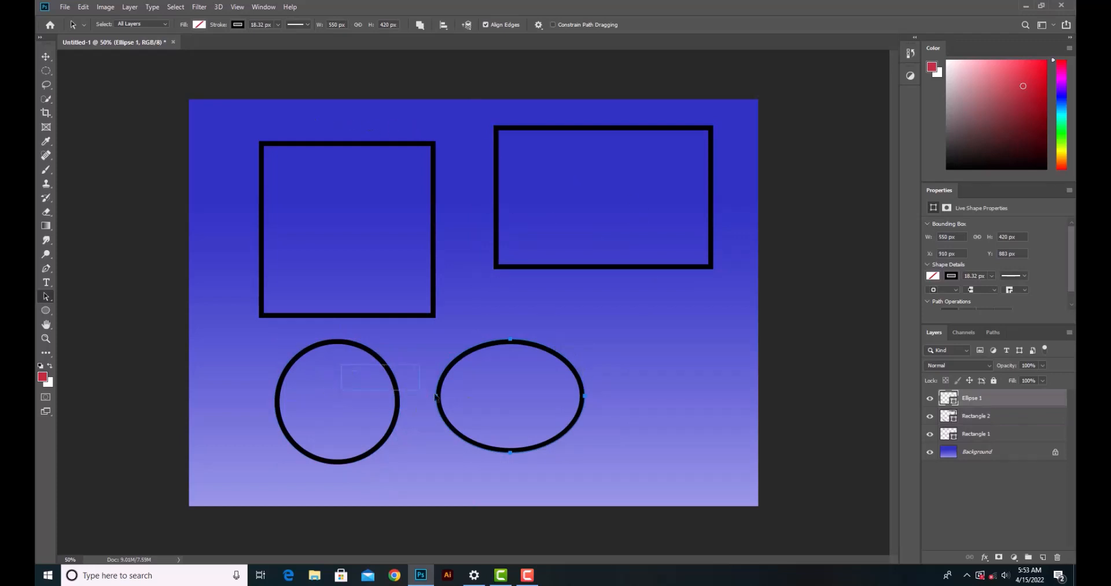
Select the circle and ellipse together and move them about 258 px right and 14 px down.
left_click(524, 411, "shift")
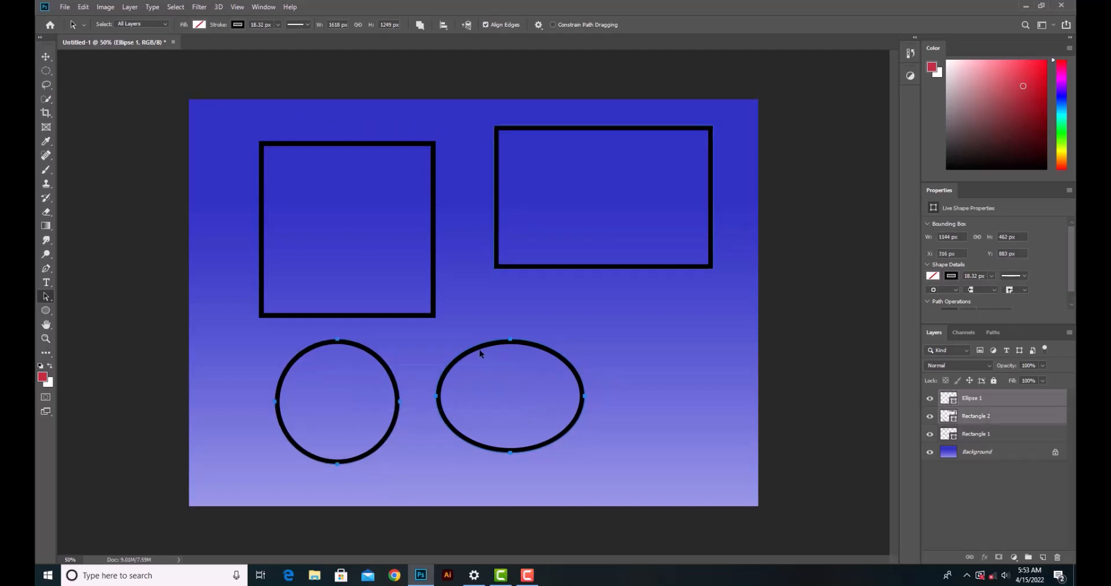
left_click_drag(478, 351, 548, 355)
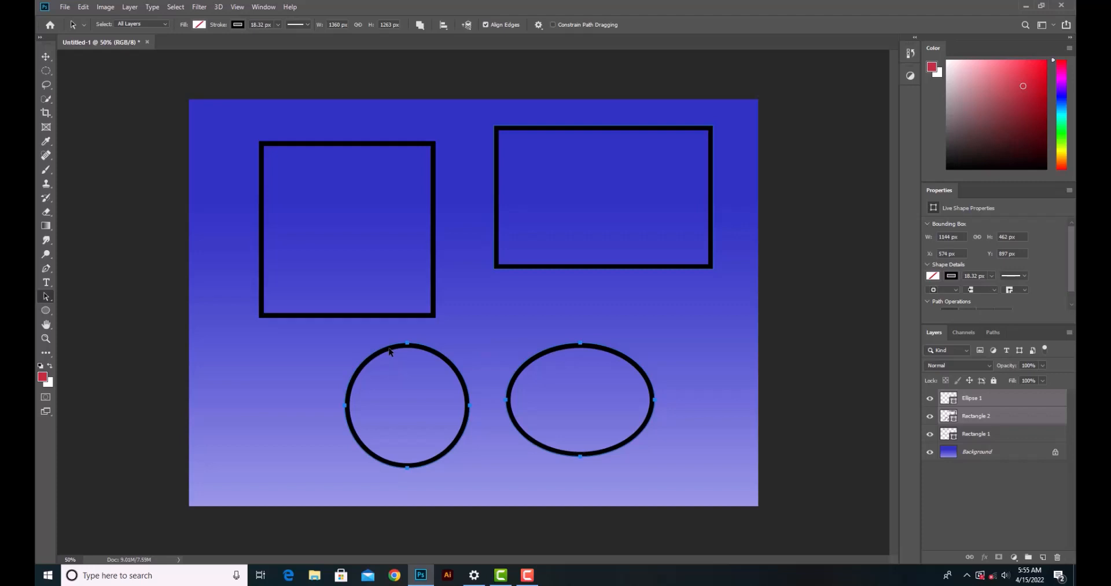
Select the circle on the Rectangle 2 layer and fill that layer's shapes with pure red.
left_click(994, 401)
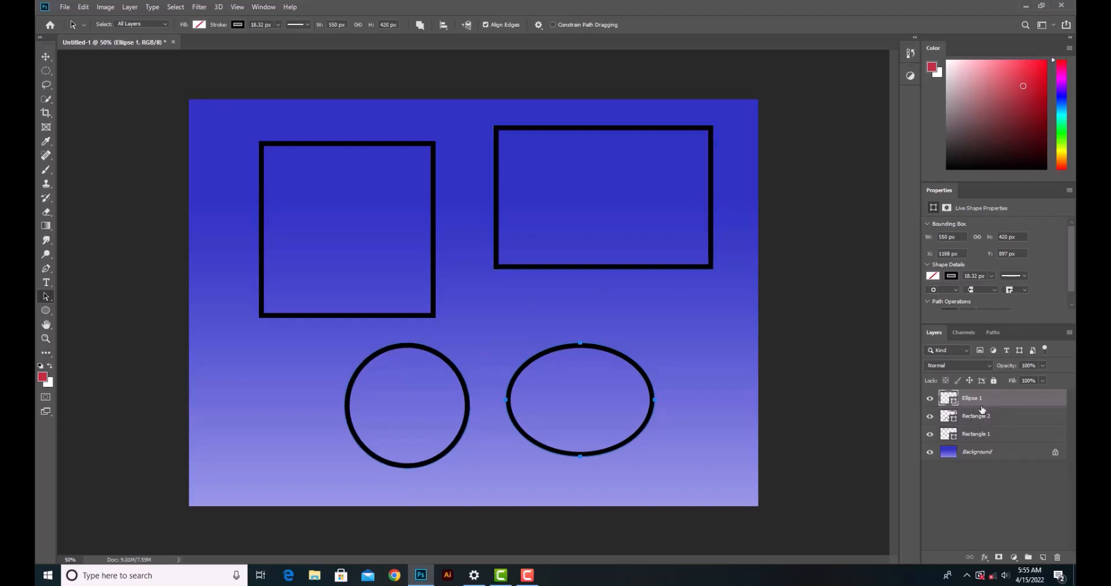
left_click(975, 417)
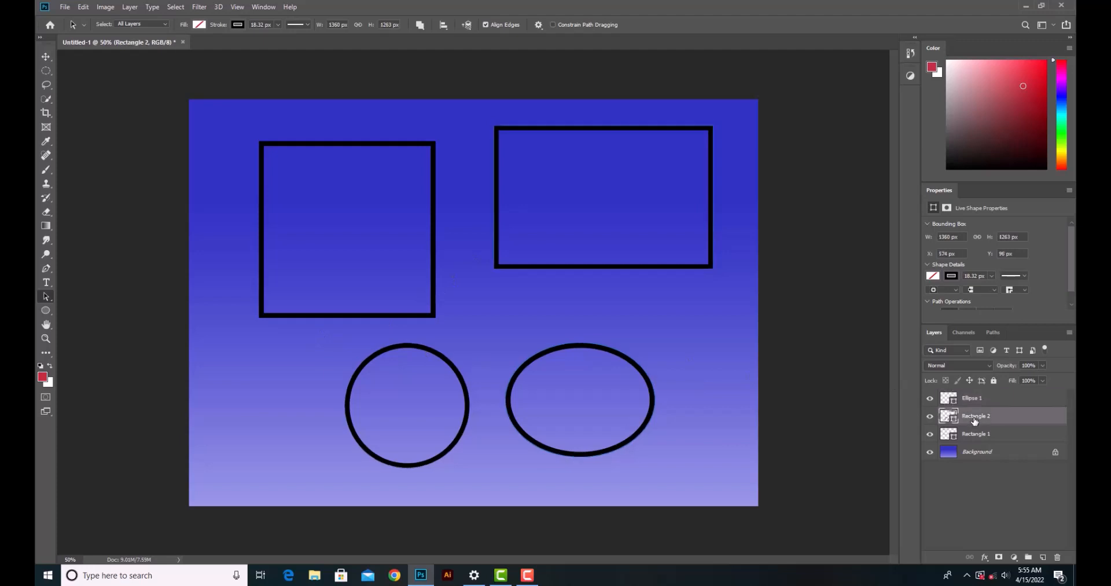
left_click(386, 353)
left_click(200, 25)
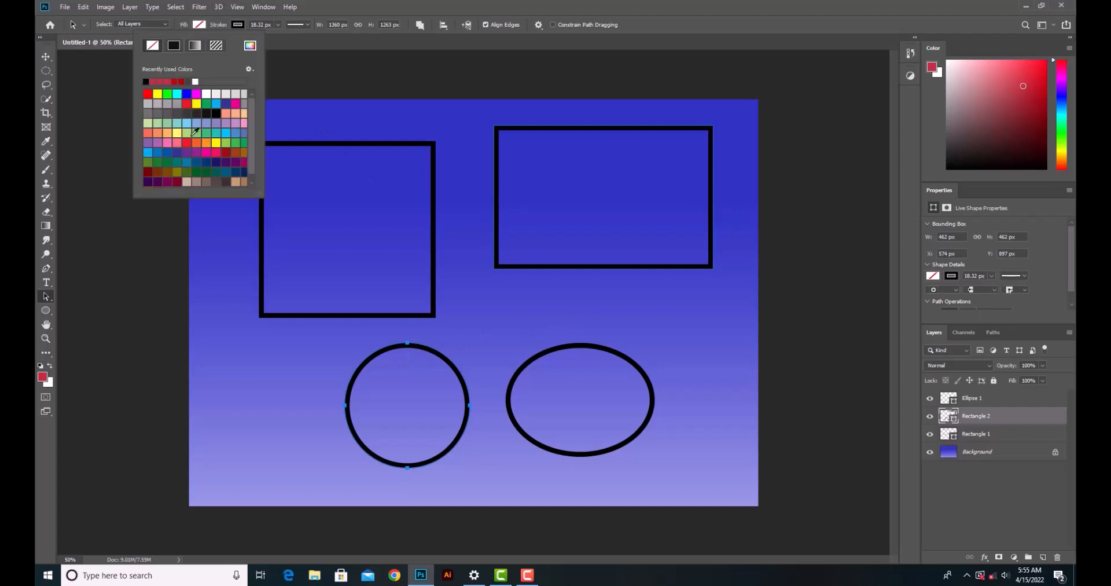
left_click(237, 24)
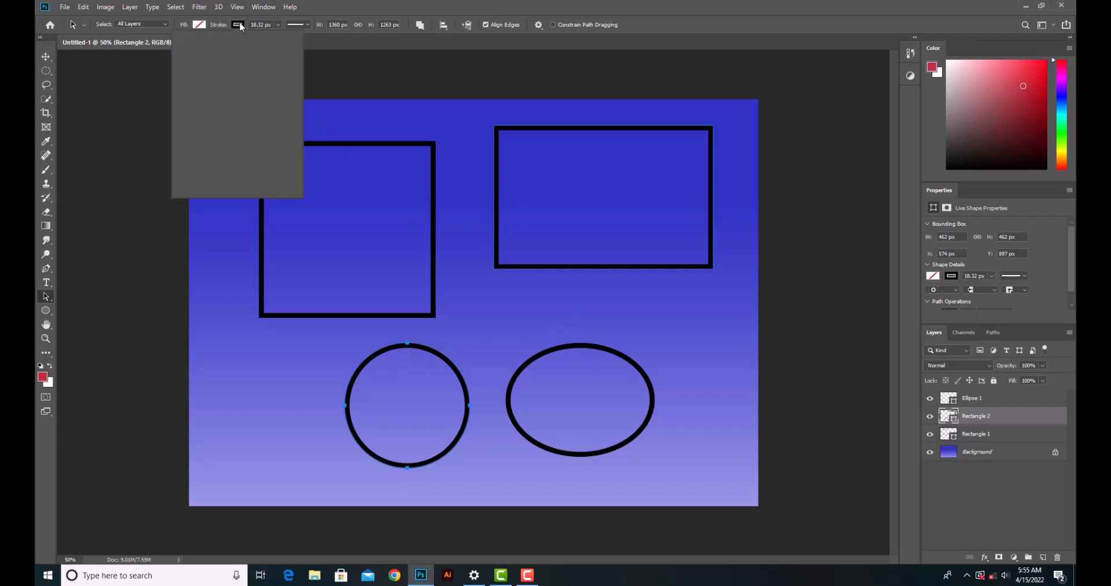
left_click(237, 24)
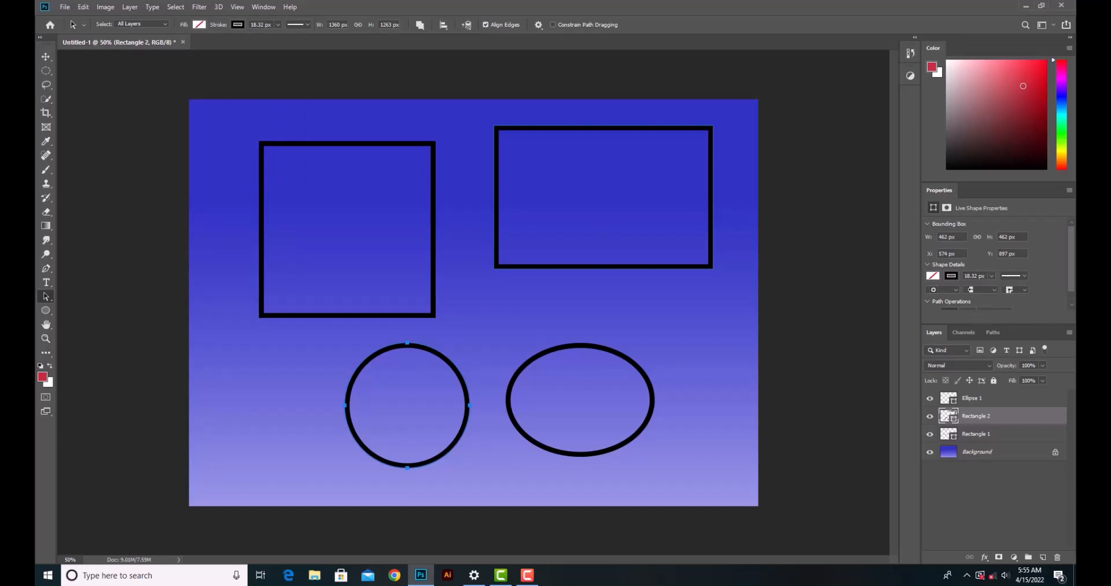
left_click_drag(1007, 324, 1006, 345)
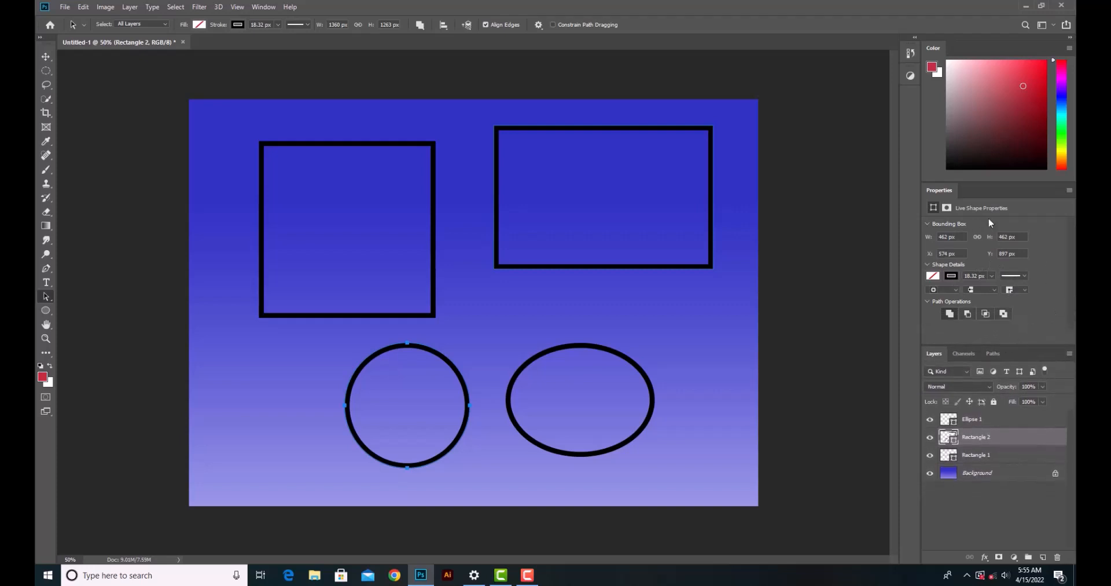
mouse_move(940, 191)
left_mouse_down()
mouse_move(866, 198)
mouse_move(762, 176)
mouse_move(883, 196)
mouse_move(941, 189)
left_mouse_up()
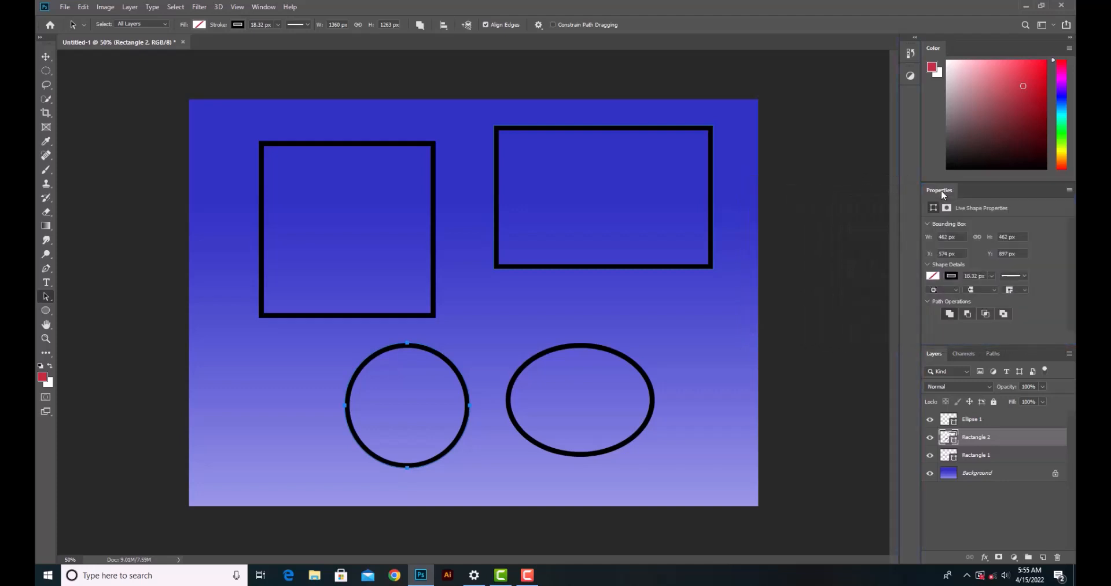
left_click(933, 277)
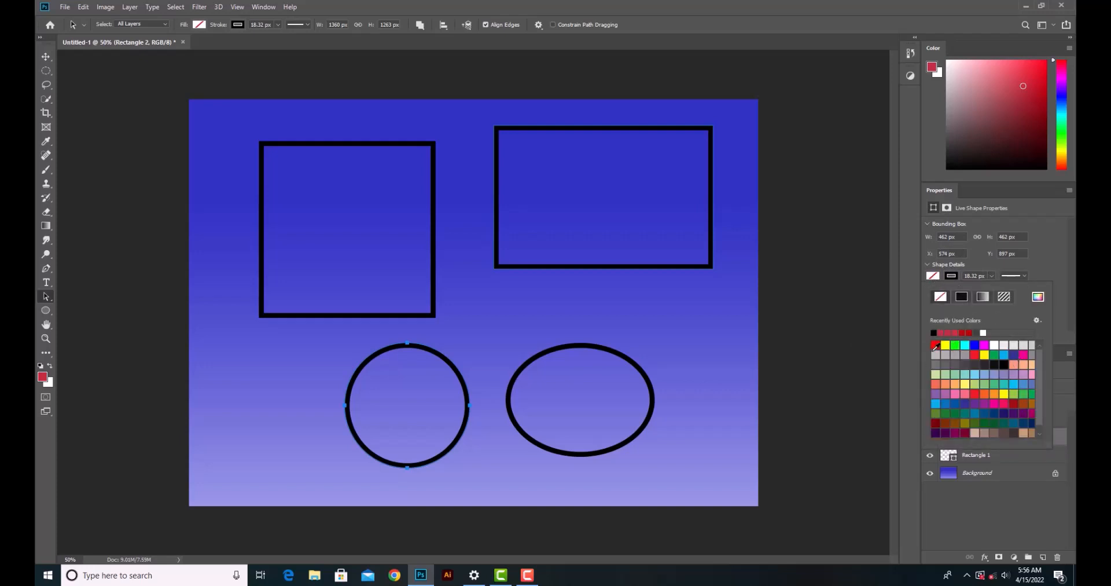
left_click(936, 345)
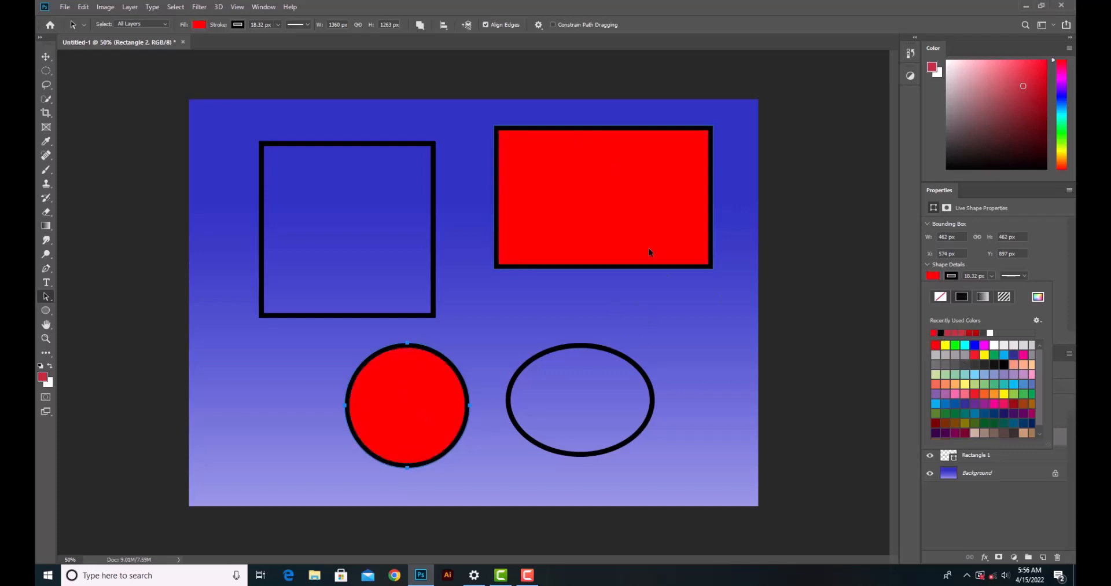
left_click(933, 276)
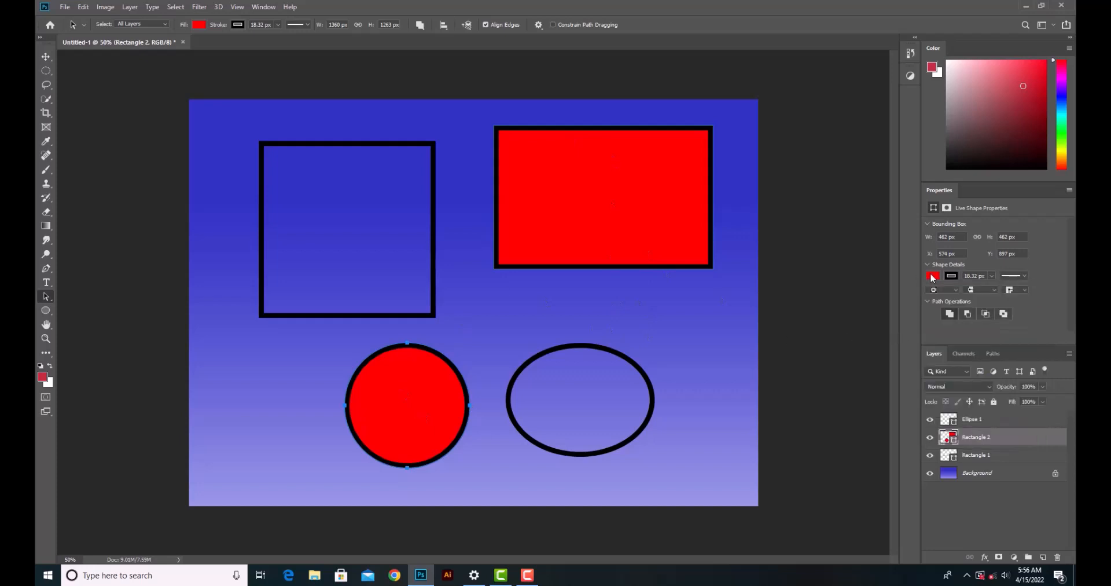
left_click(619, 132)
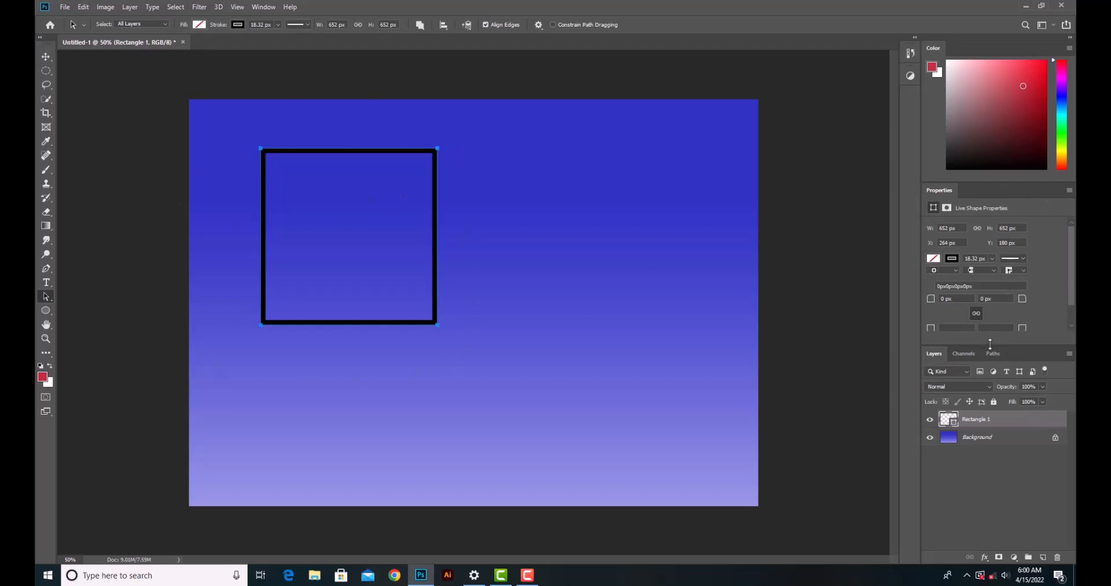
Extend the shape properties area to show all its settings and fill the square with pure red.
left_click_drag(991, 343, 988, 370)
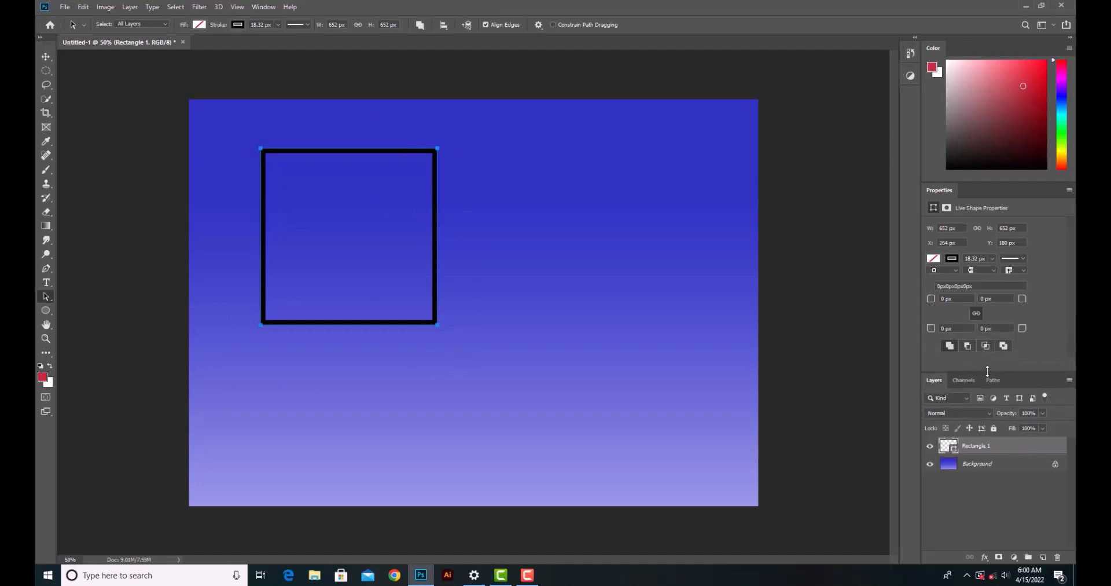
left_click(933, 258)
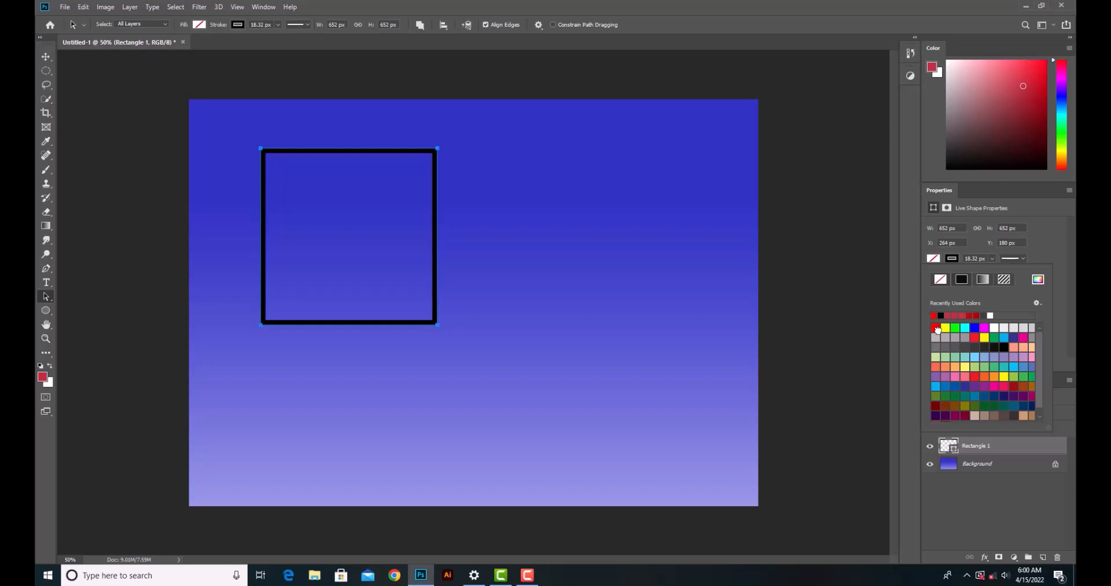
left_click(936, 328)
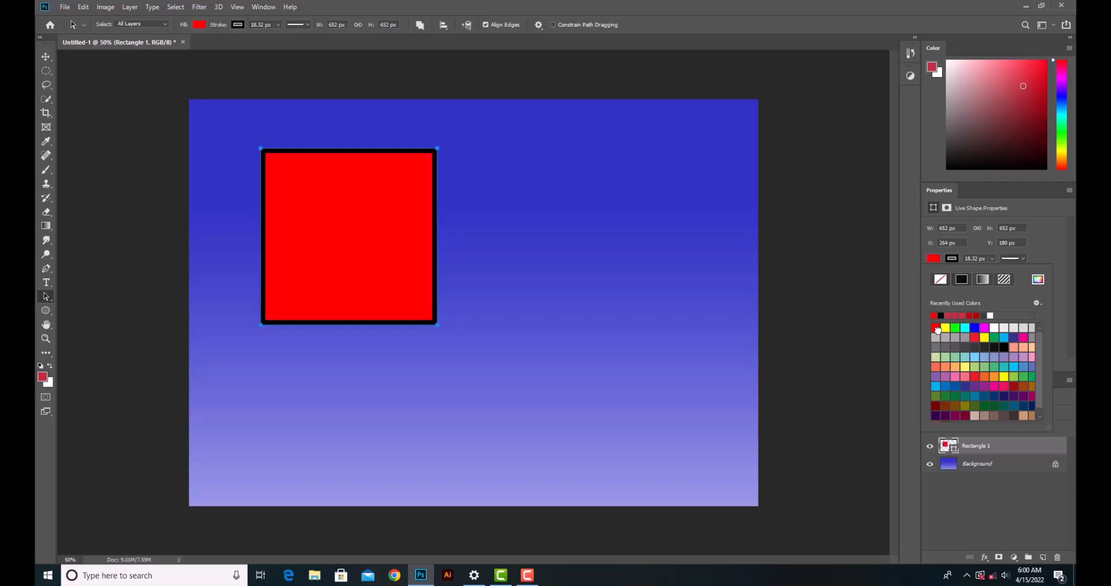
Reduce the square's stroke width to about 0.95 px.
left_click(991, 258)
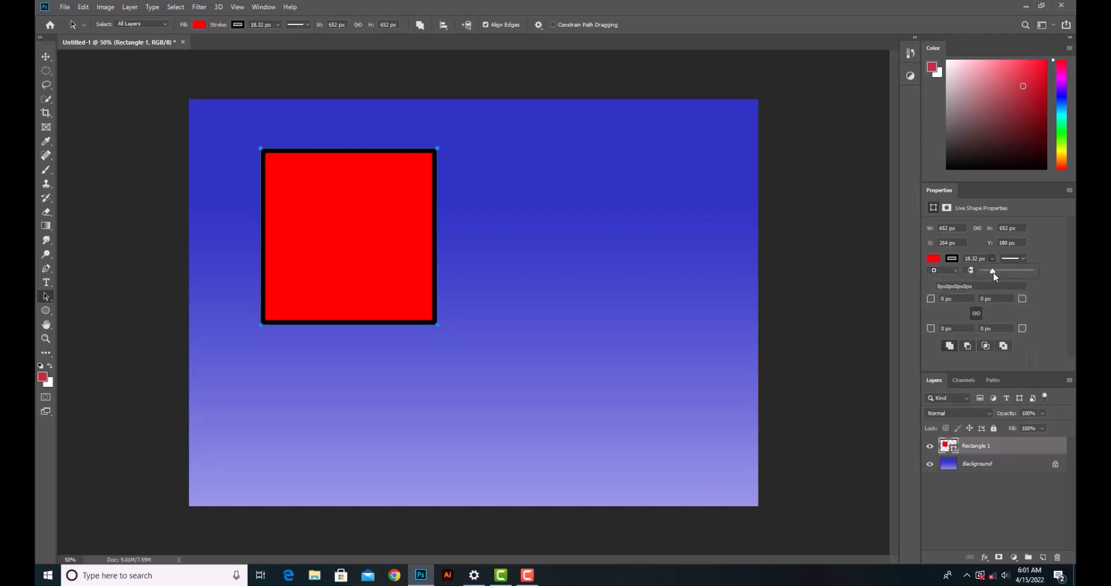
left_click_drag(1003, 276, 989, 276)
left_click(958, 262)
left_click(958, 262)
left_click(934, 259)
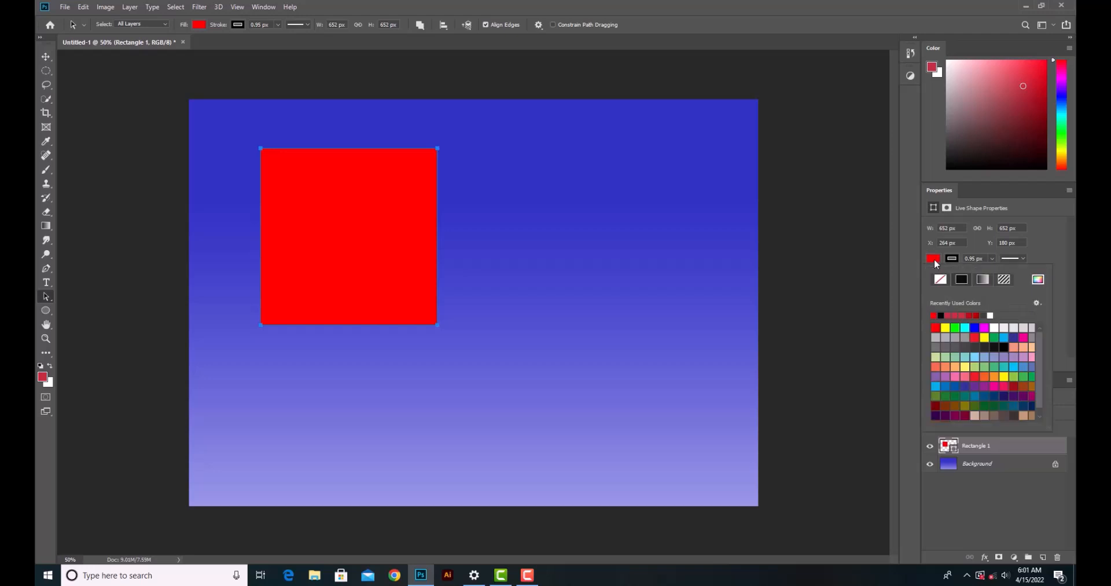
Try the square's stroke without colour, restore it to a solid colour, and set its width to about 15.6 px.
left_click(950, 259)
left_click(943, 279)
left_click(966, 281)
left_click(991, 258)
left_click_drag(995, 270, 998, 269)
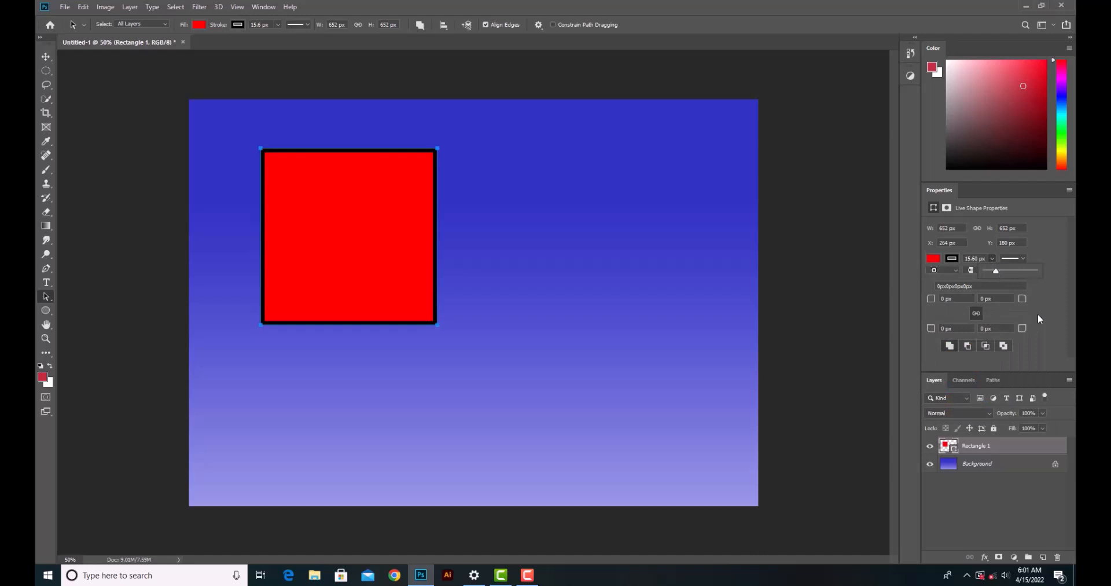
left_click(1050, 295)
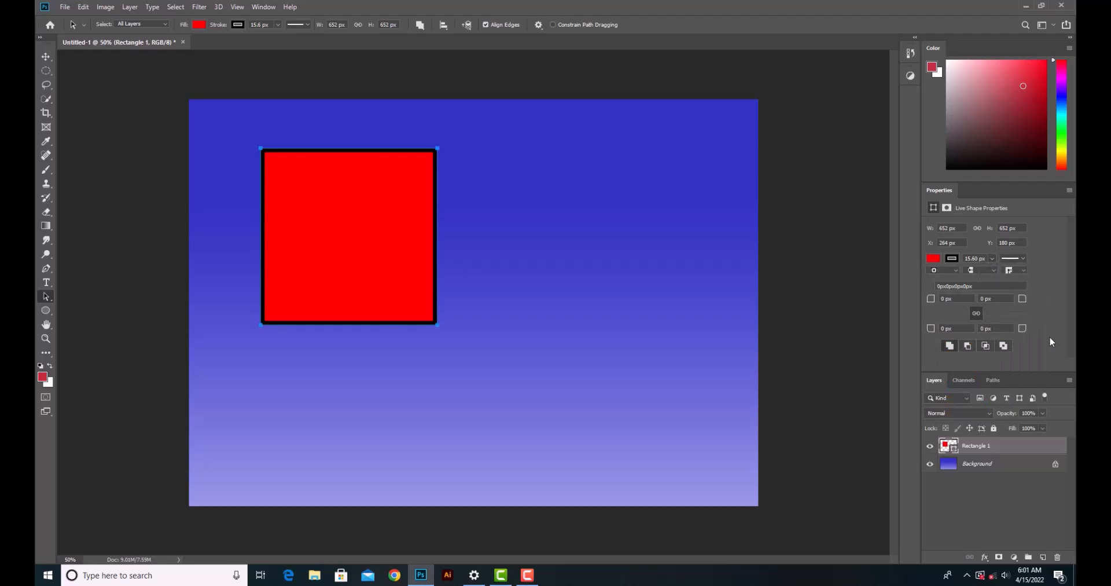
Try the outside stroke alignment on the square, return it to inside, and switch it to centre.
left_click(957, 270)
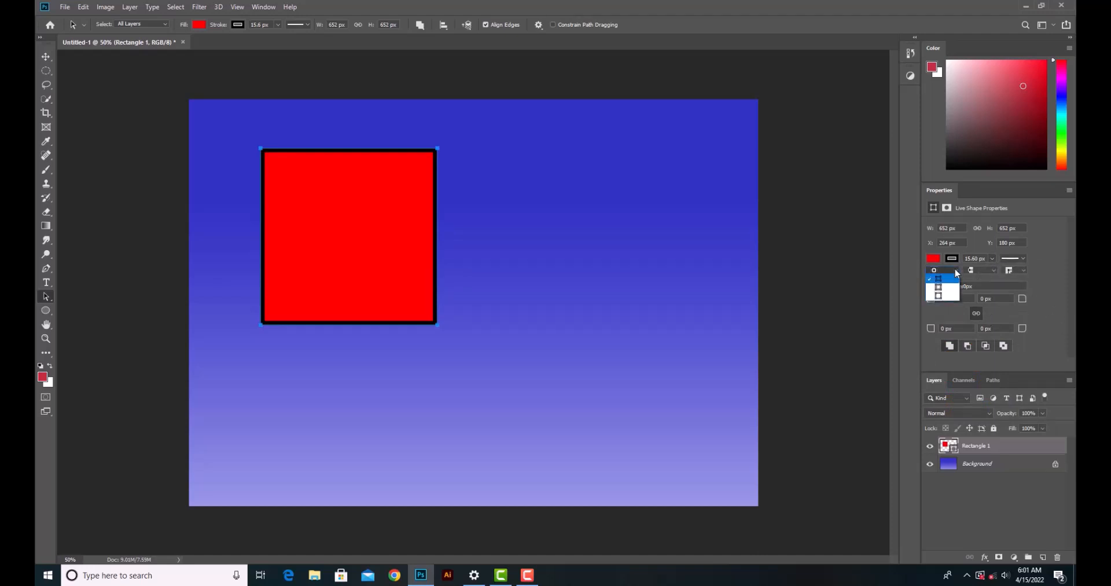
left_click(939, 296)
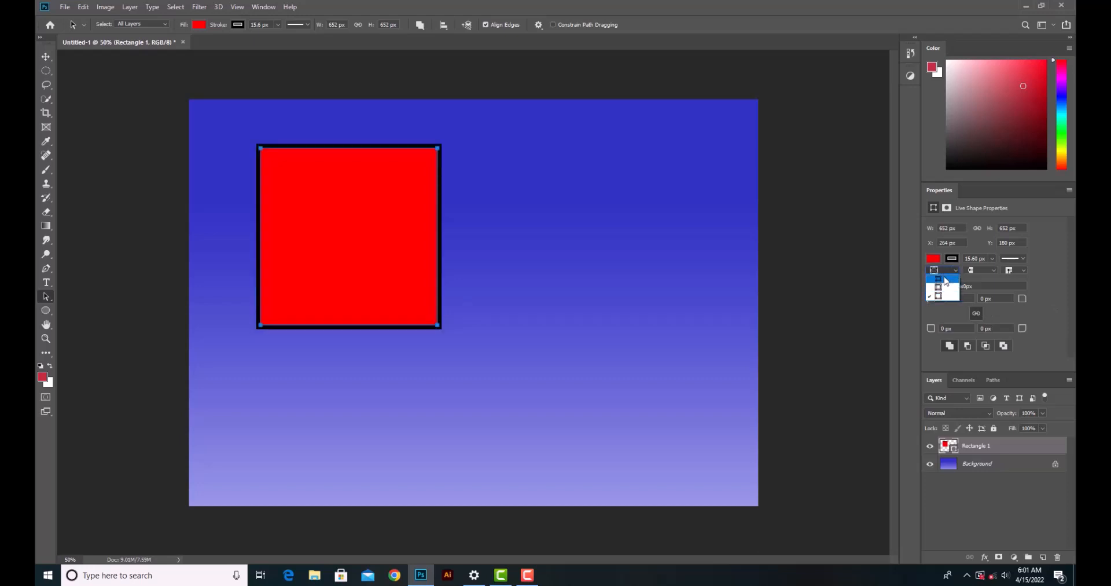
key("ctrl+z")
left_click(956, 271)
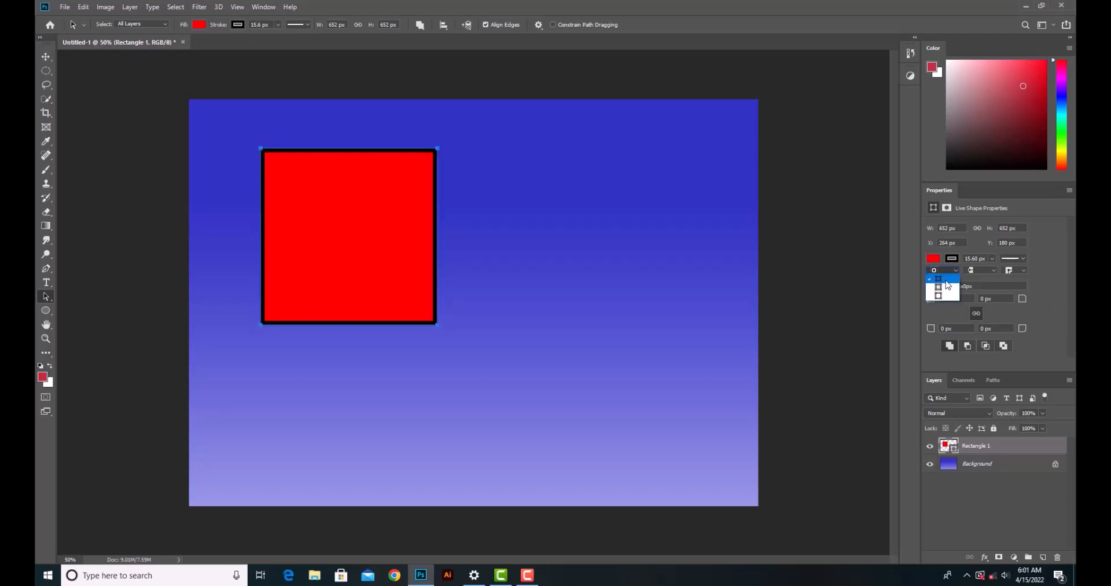
left_click(943, 288)
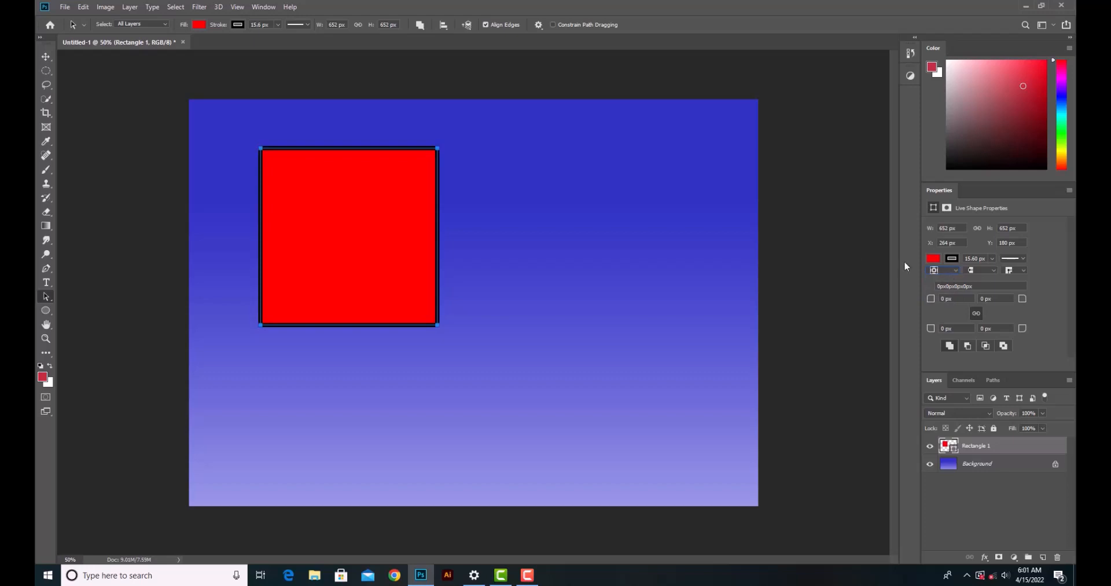
Set the square's stroke width to about 67.45 px, compare the stroke alignments, and settle on outside.
left_click(993, 259)
left_click(1003, 270)
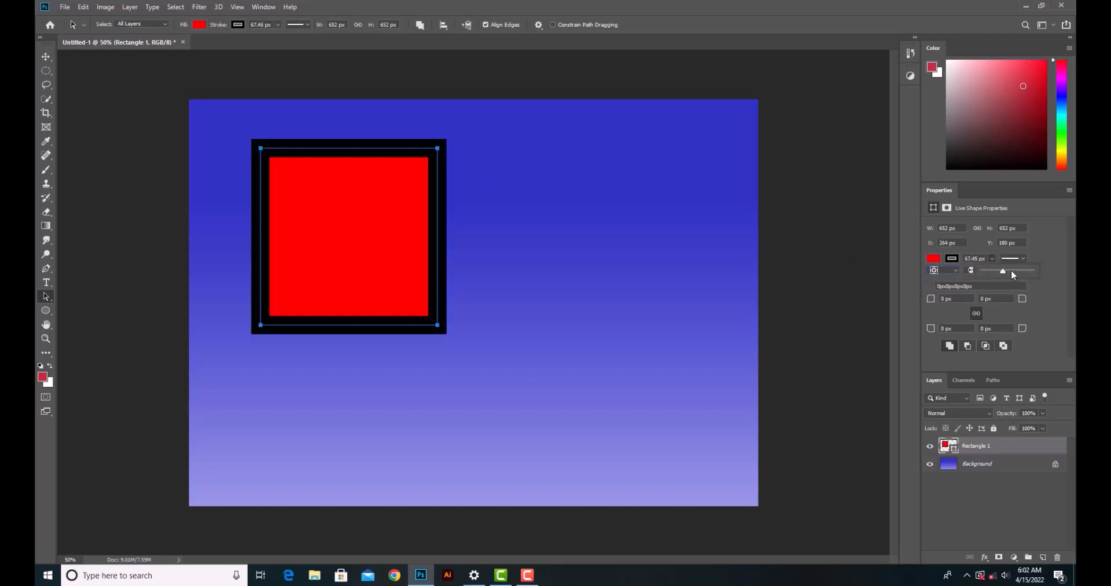
left_click(956, 270)
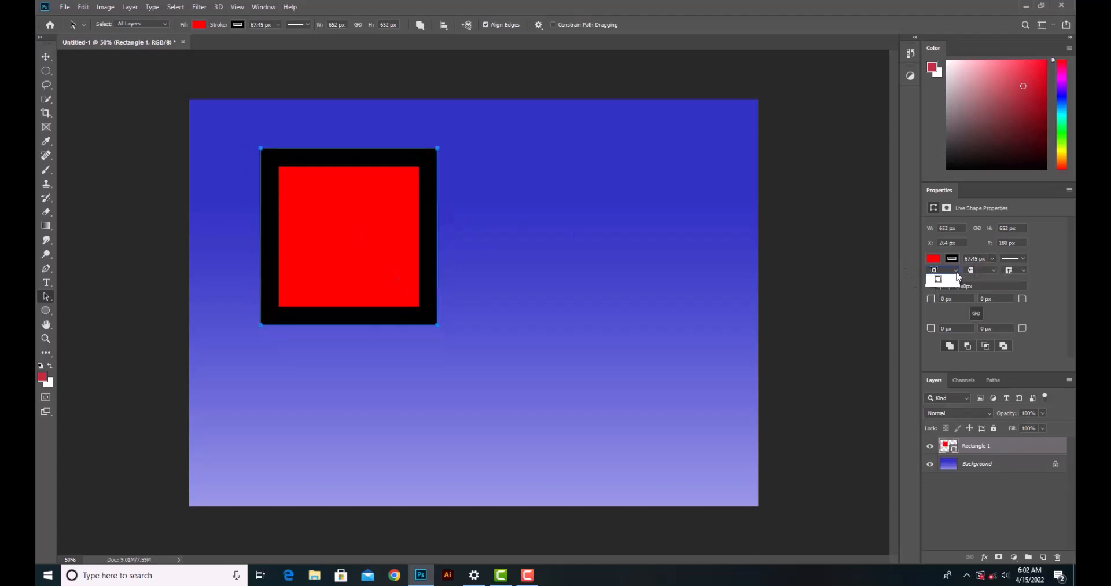
left_click(951, 288)
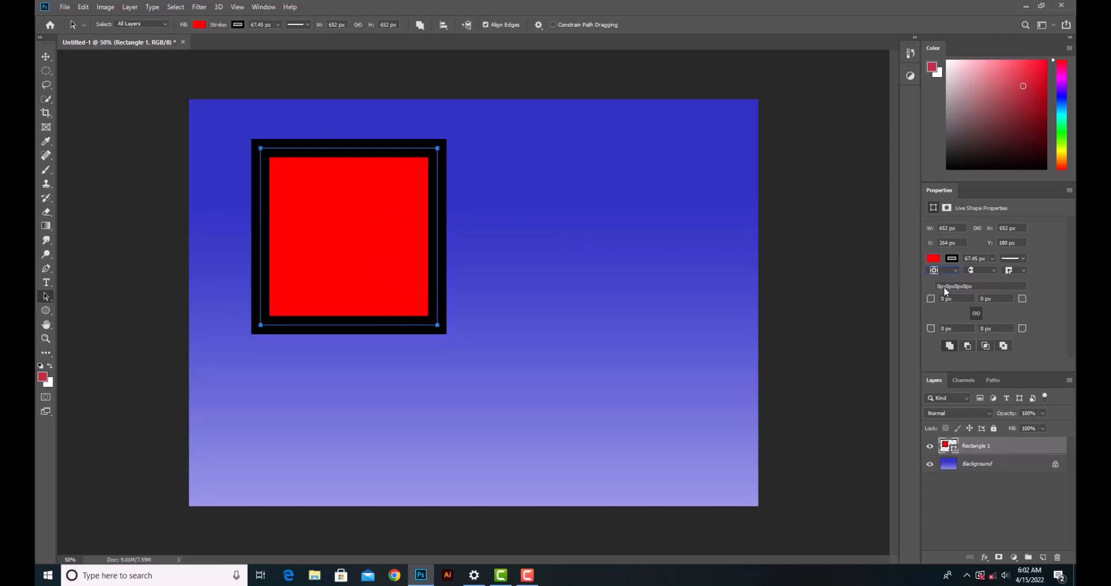
left_click(956, 271)
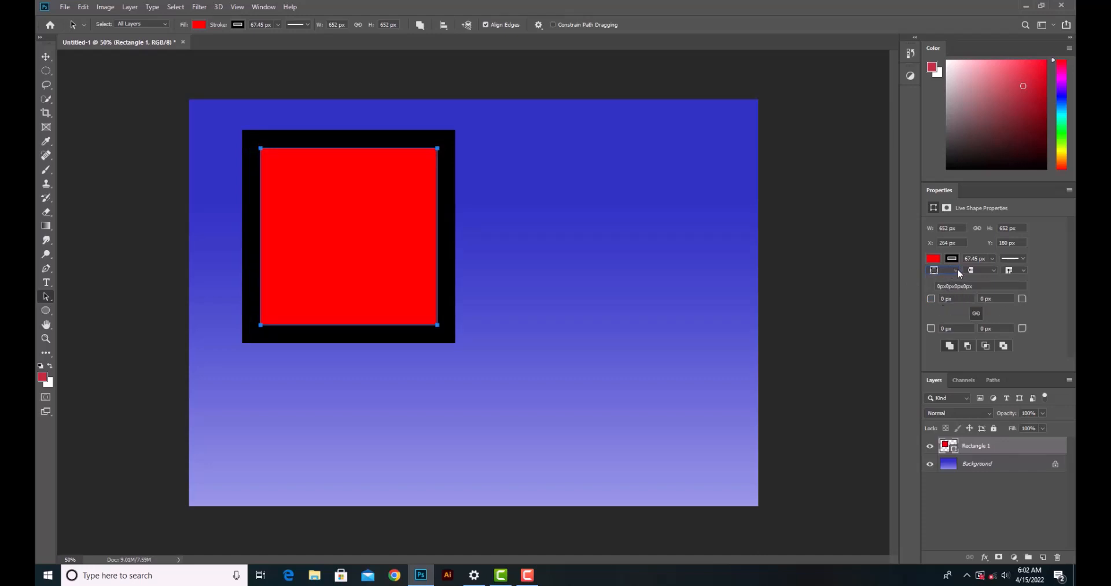
Try drawing a circle about 468 px across beside the square on the Rectangle 1 layer.
left_click(46, 311)
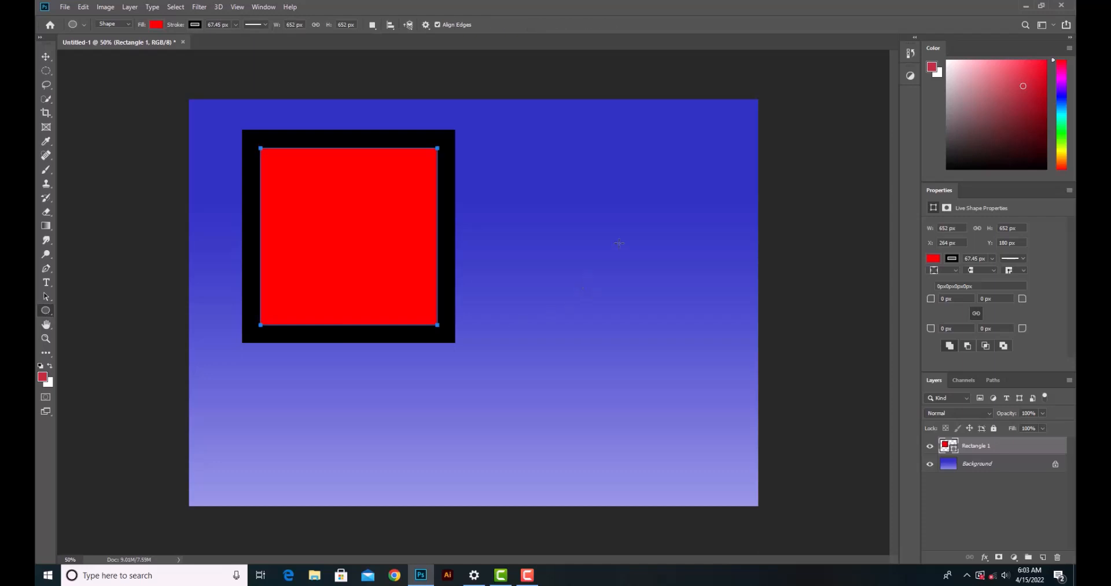
left_click_drag(550, 158, 677, 297)
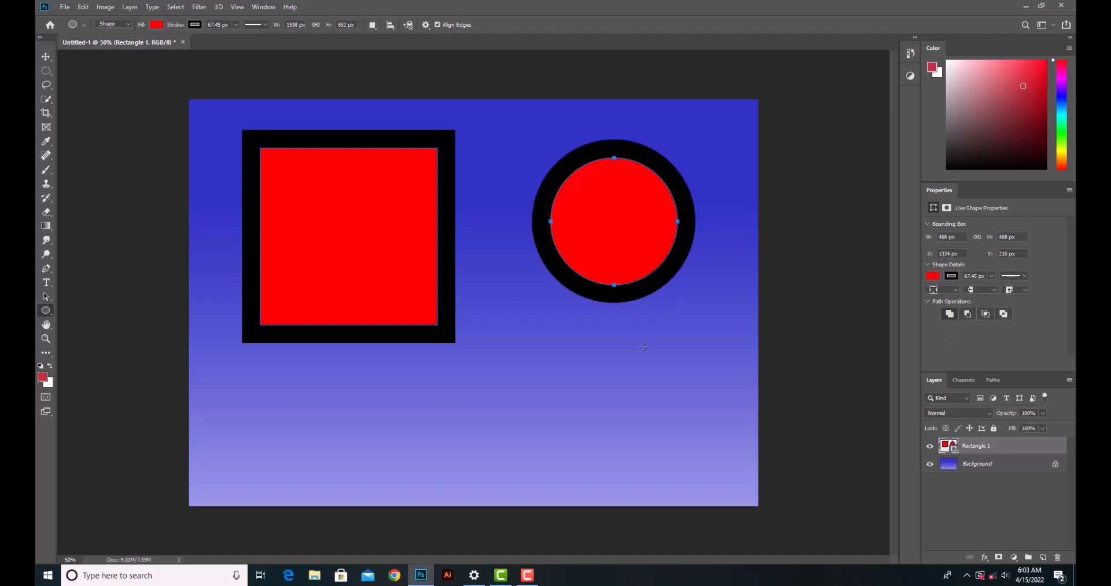
key("ctrl+z")
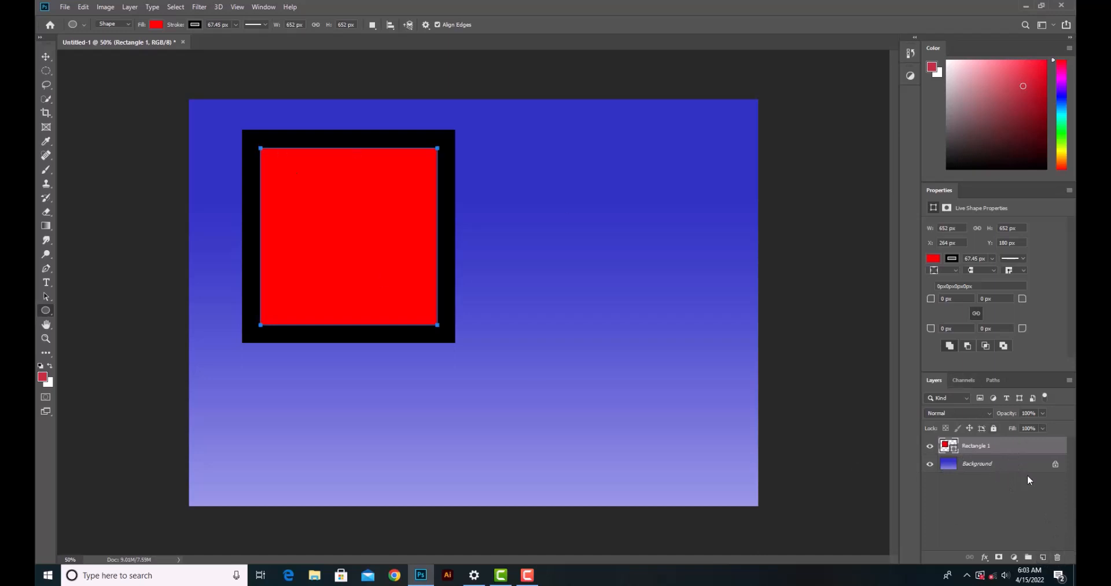
Deselect all layers and draw a circle about 596 px across beside the square on its own layer.
left_click(175, 9)
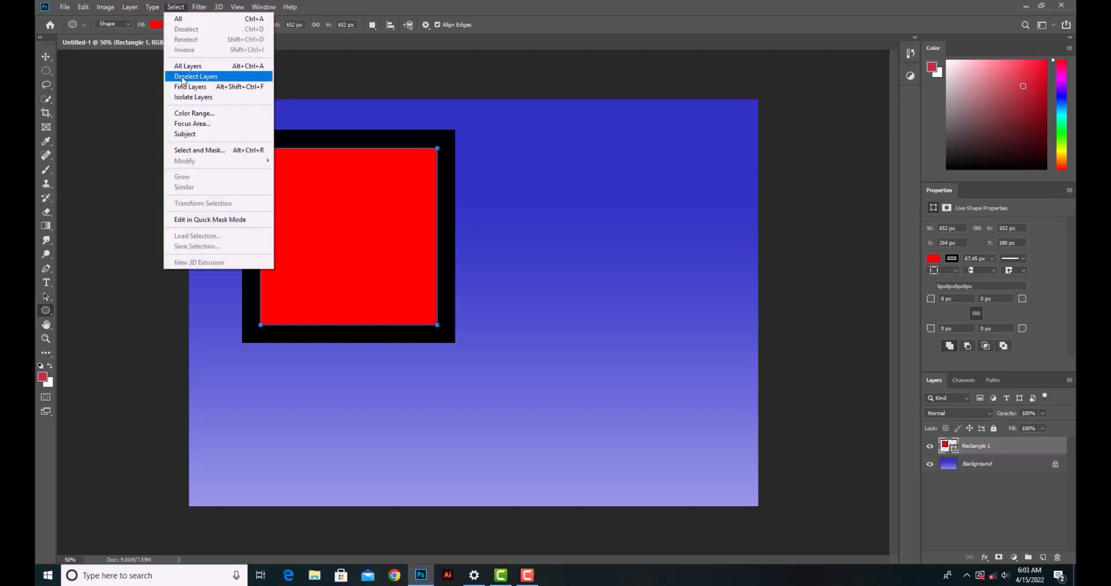
left_click(203, 77)
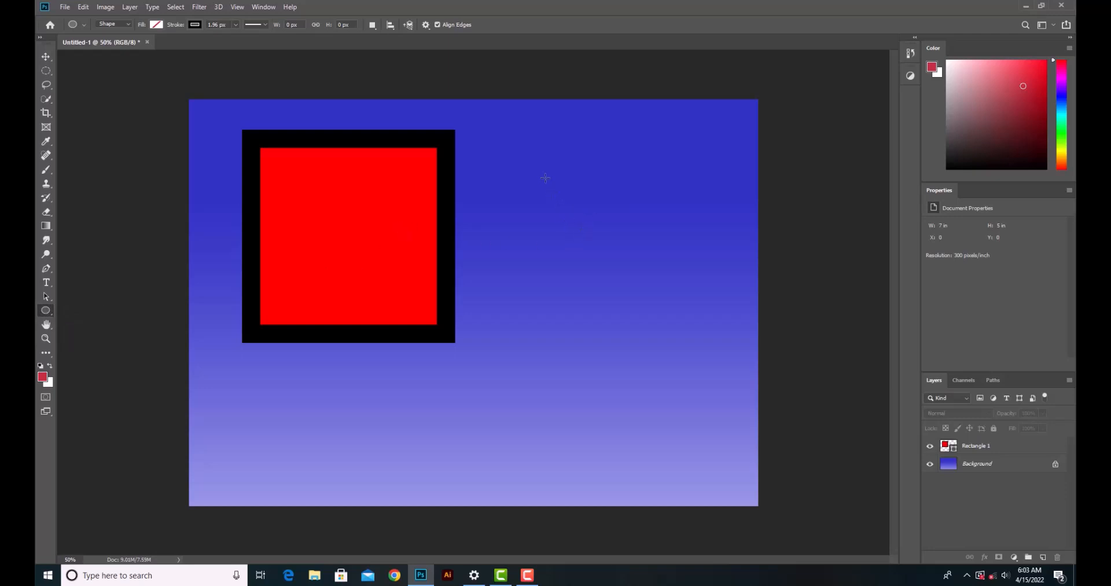
left_click_drag(544, 164, 705, 377)
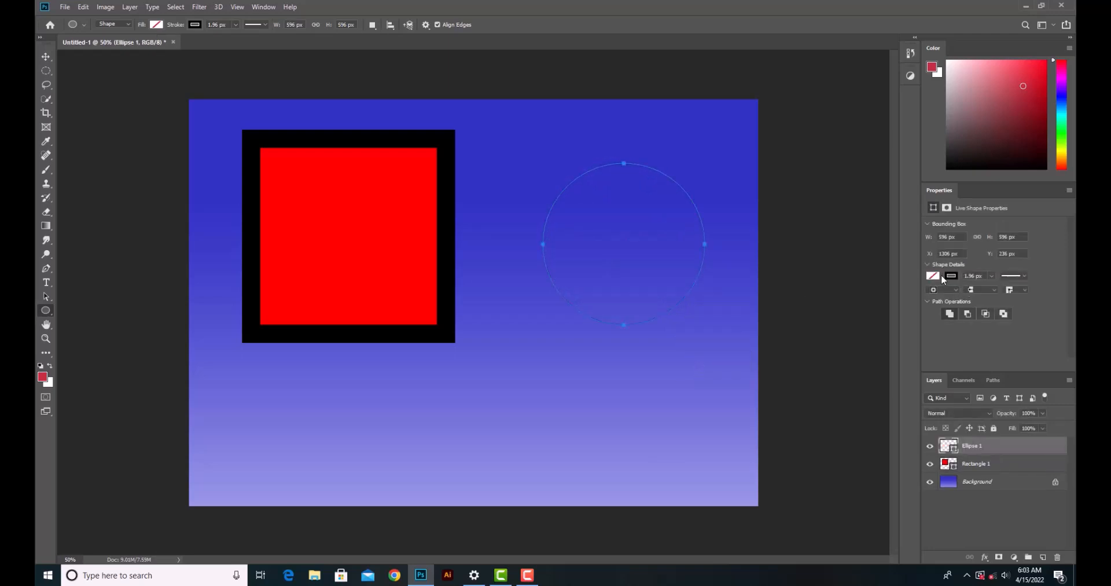
Fill the new circle with pure red and set its black stroke width to about 37.43 px.
left_click(935, 276)
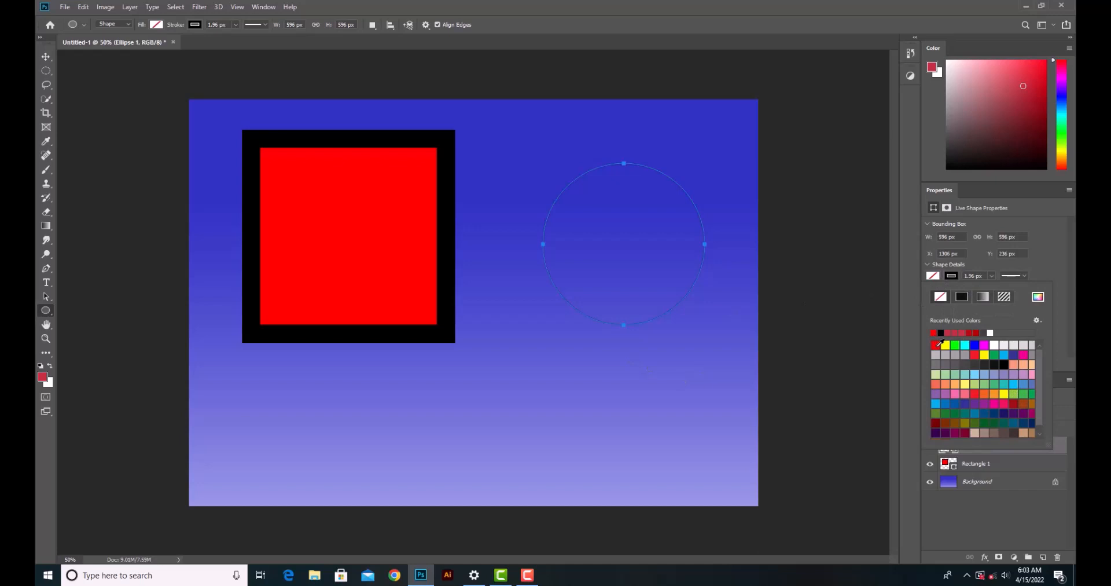
left_click(936, 345)
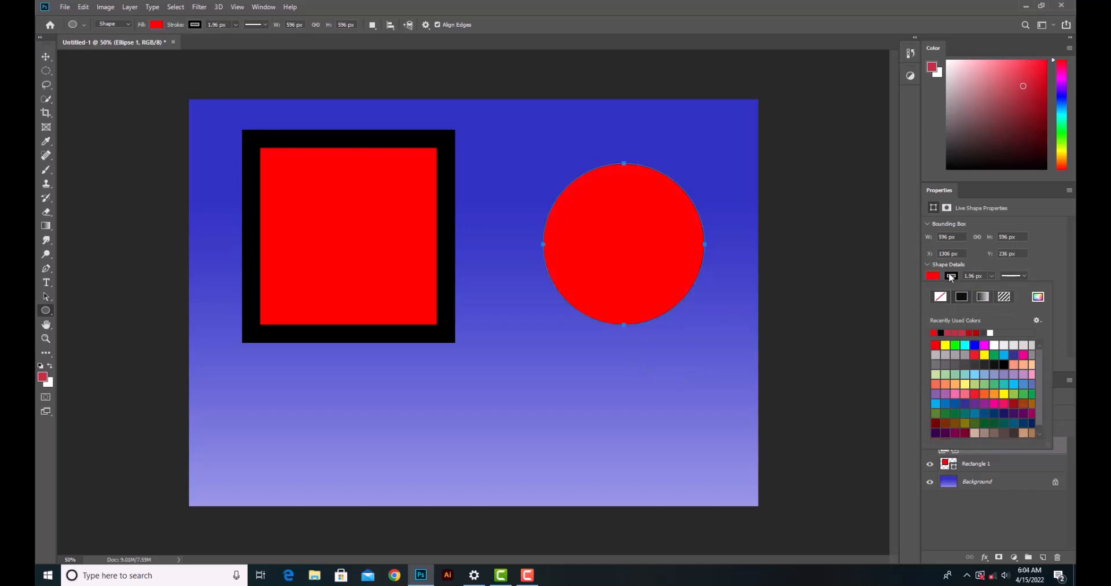
left_click(950, 277)
left_click(951, 276)
left_click(992, 275)
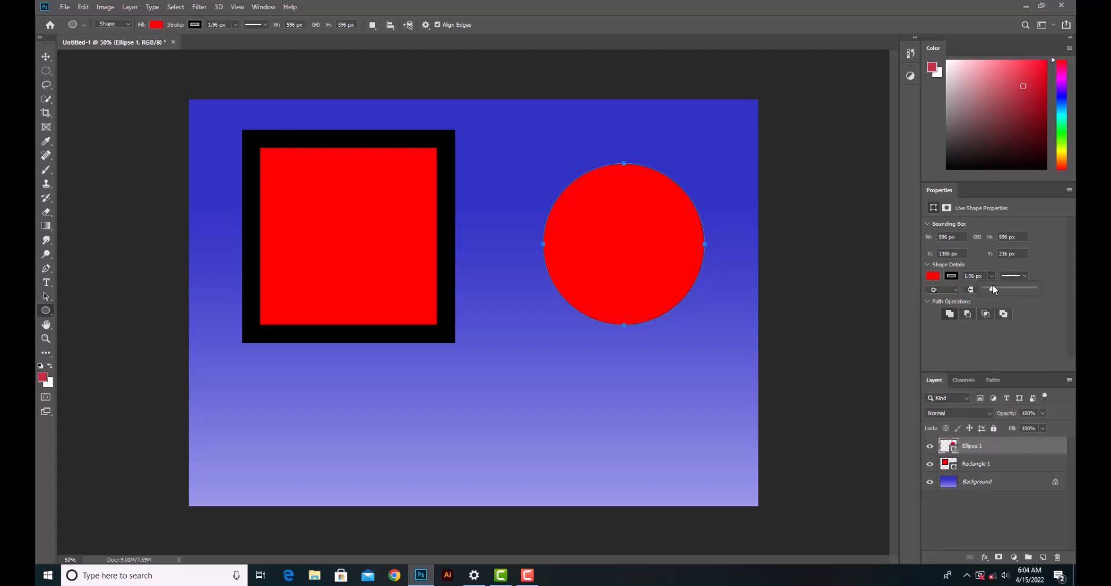
left_click_drag(996, 287, 998, 287)
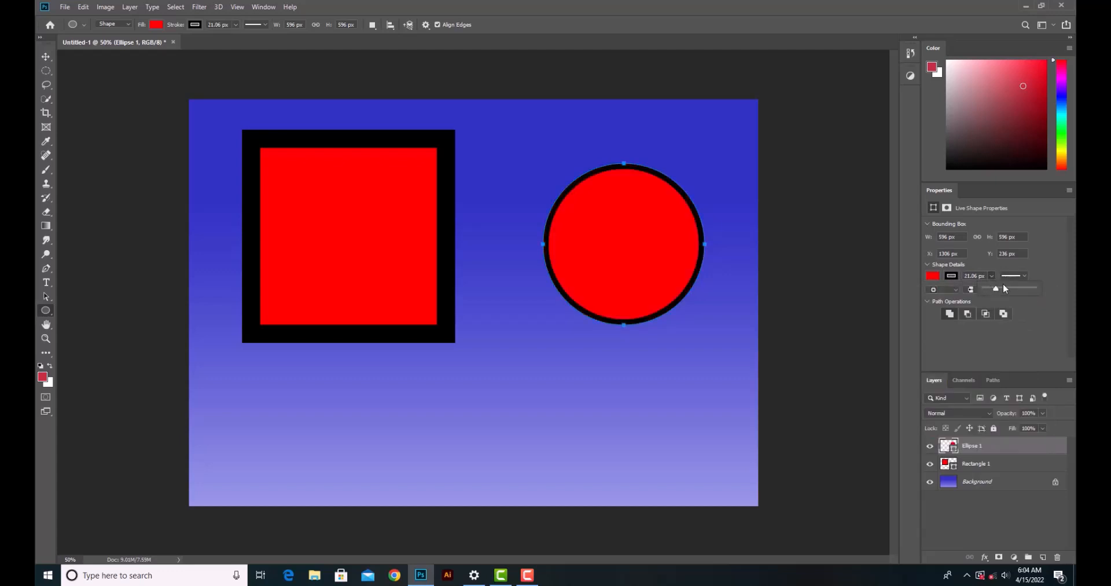
left_click(1002, 286)
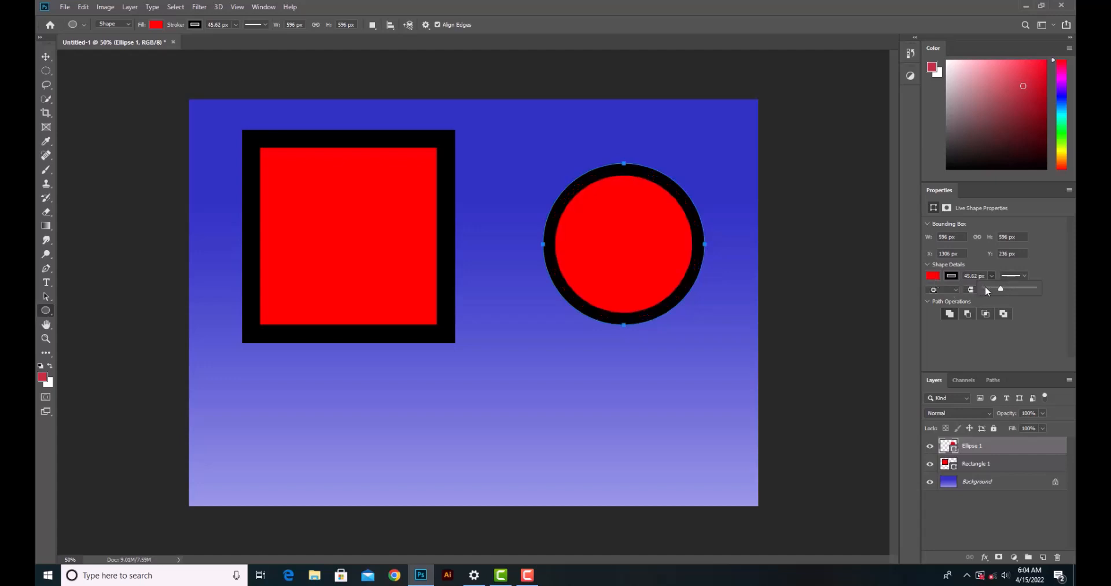
left_click_drag(1001, 290, 999, 288)
left_click(933, 276)
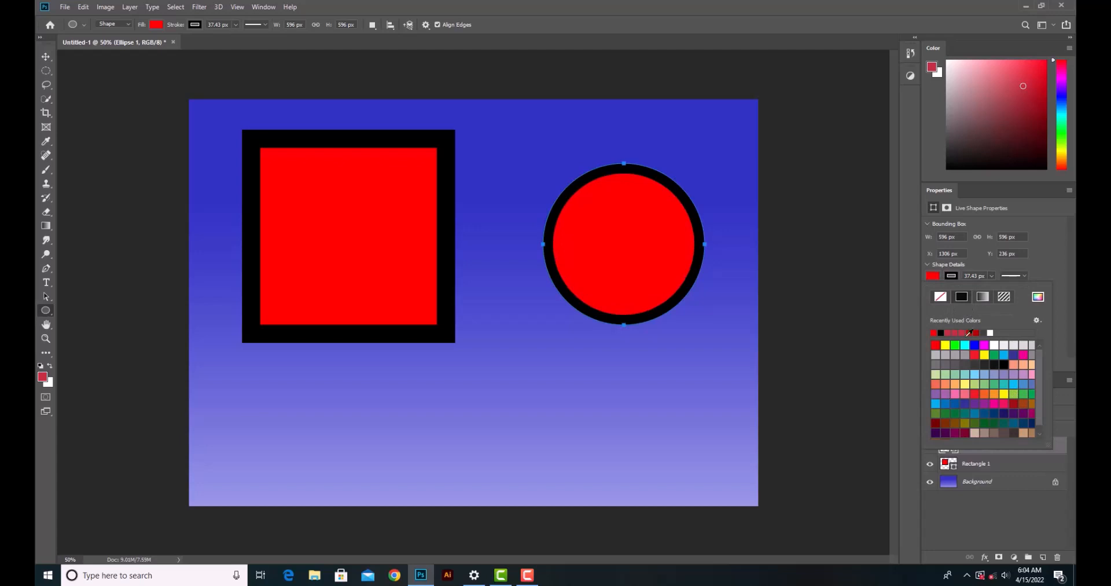
left_click(941, 276)
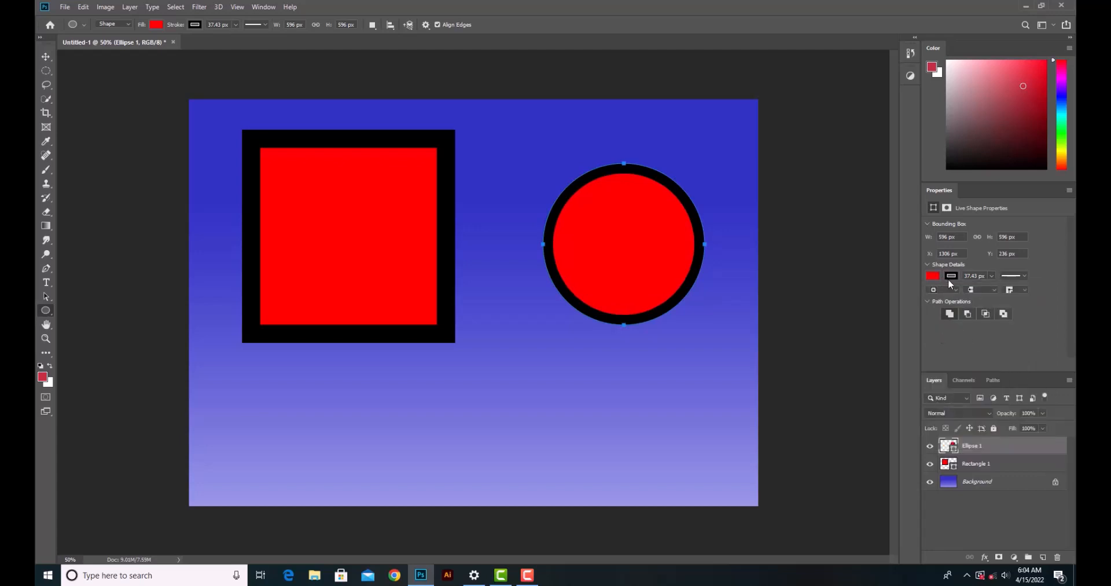
Compare the inside and centre alignments of the circle's stroke and set the alignment to outside.
left_click(941, 290)
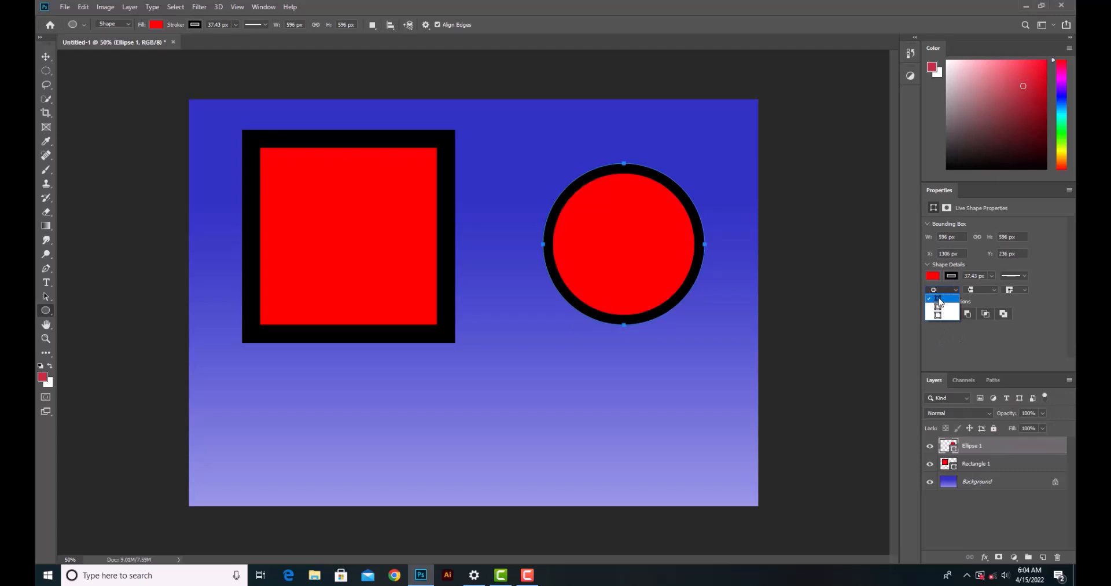
left_click(938, 299)
left_click(950, 290)
left_click(944, 308)
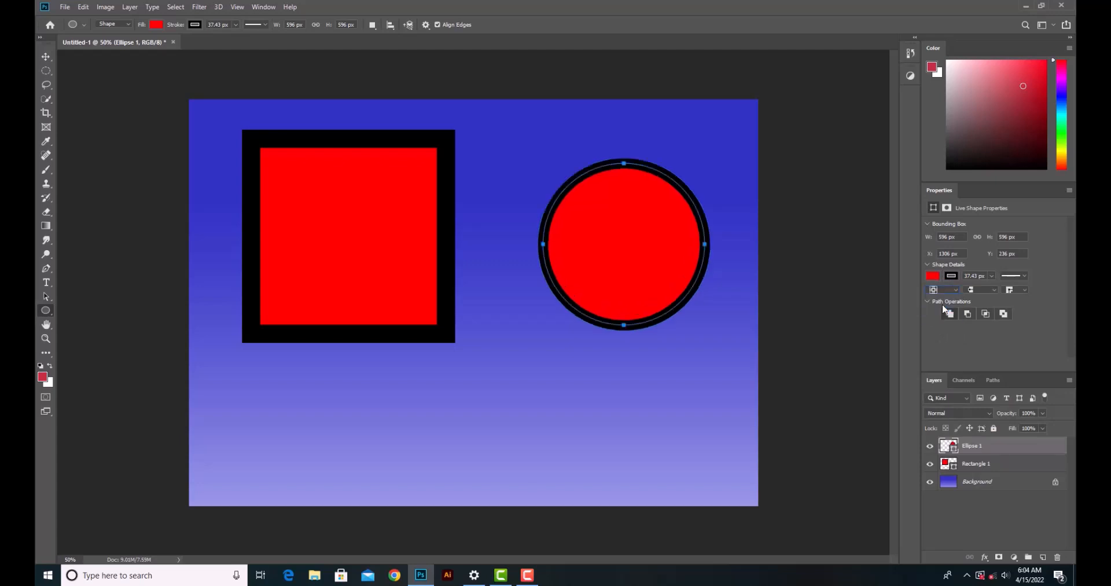
left_click(944, 288)
left_click(943, 316)
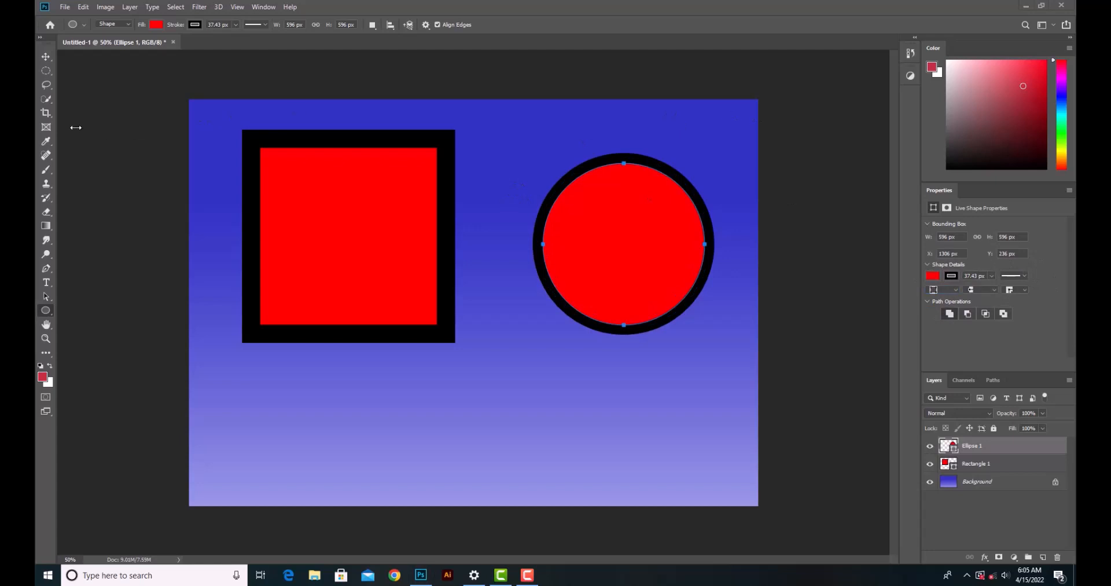
Select the Rectangle 1 layer and set the square's stroke corner type to round.
left_click(985, 463)
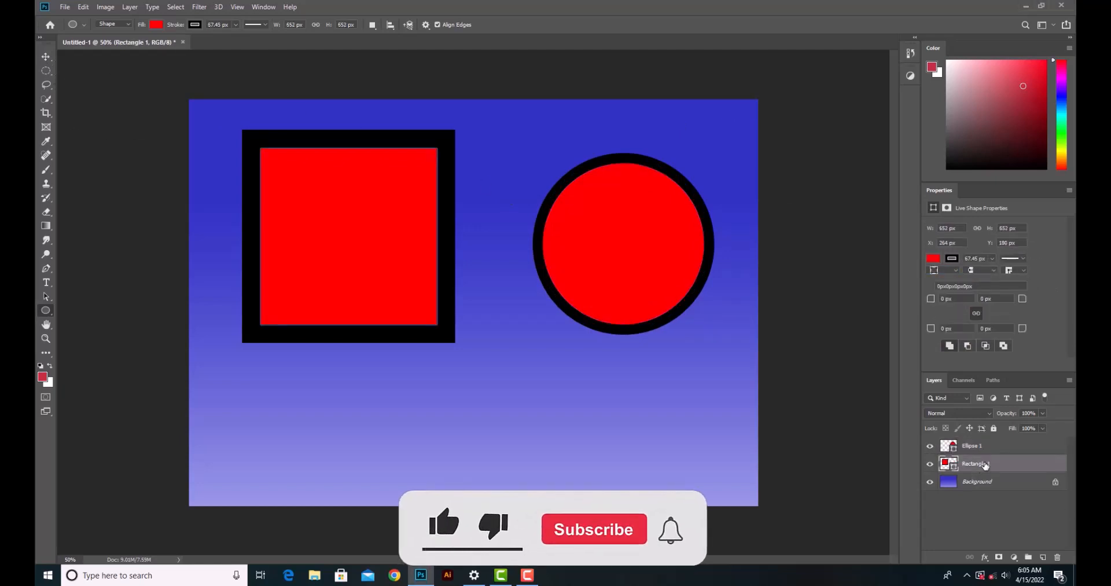
left_click(1022, 270)
left_click(1014, 291)
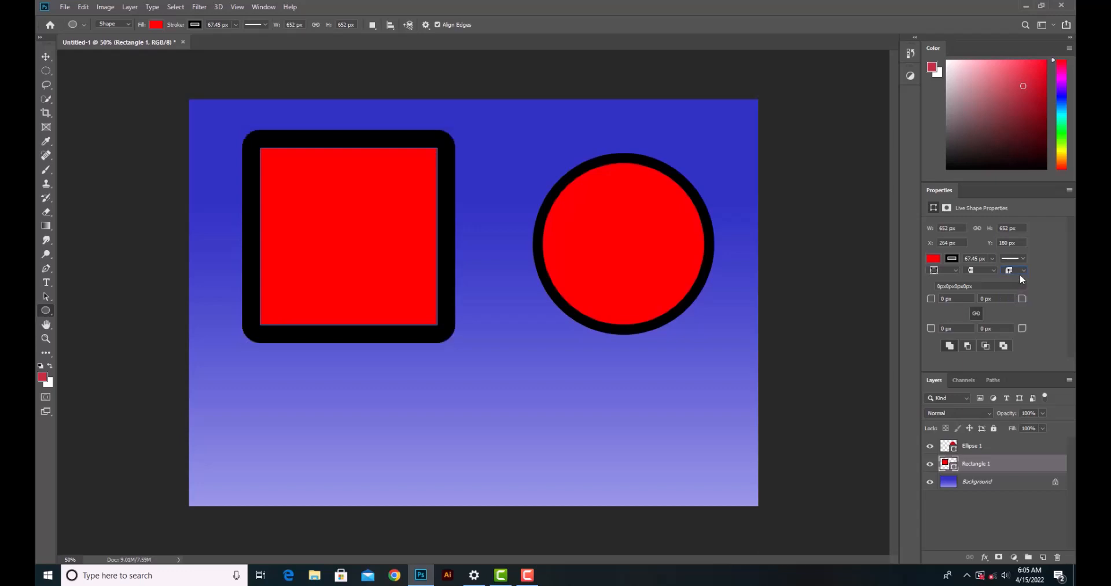
Set the large square's stroke corner type to bevel.
left_click(1023, 270)
left_click(1023, 269)
left_click(1019, 279)
left_click(1023, 271)
left_click(1017, 286)
left_click(1018, 295)
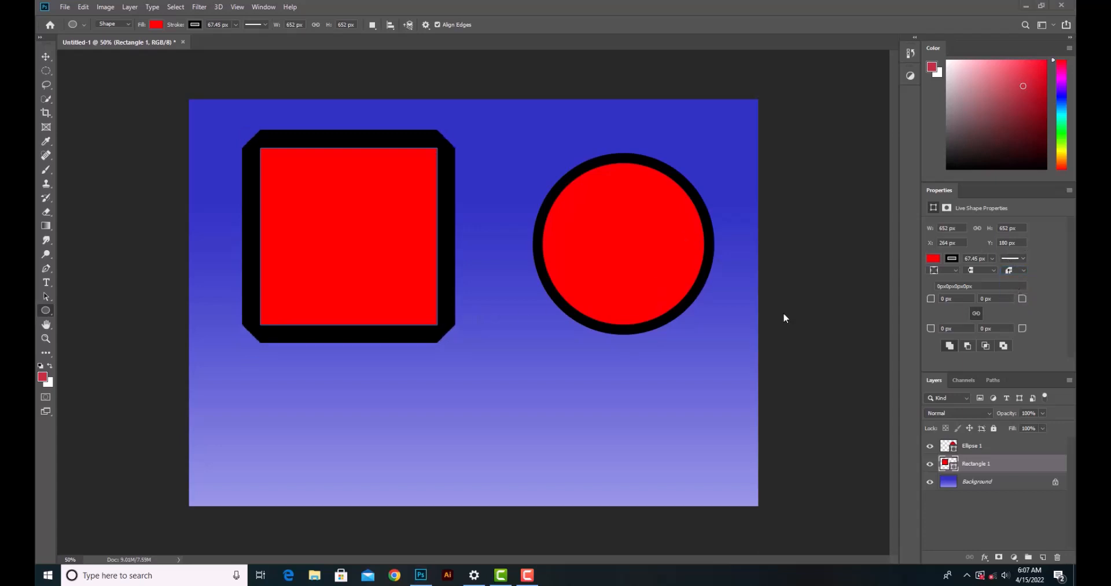
Deselect all layers and draw a square about 396 px wide below the circle on its own layer.
left_click(177, 8)
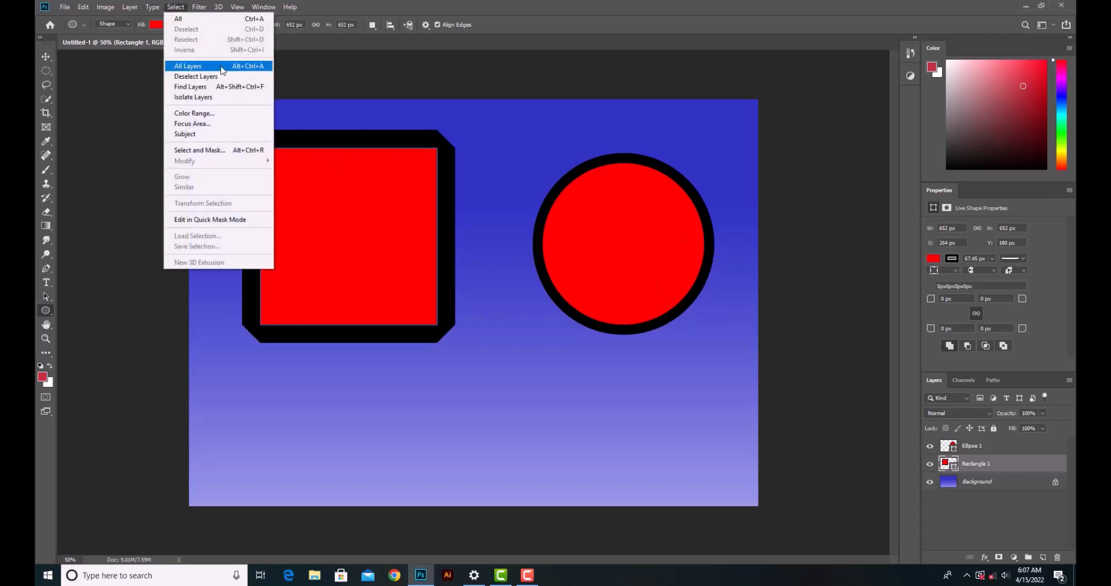
left_click(188, 79)
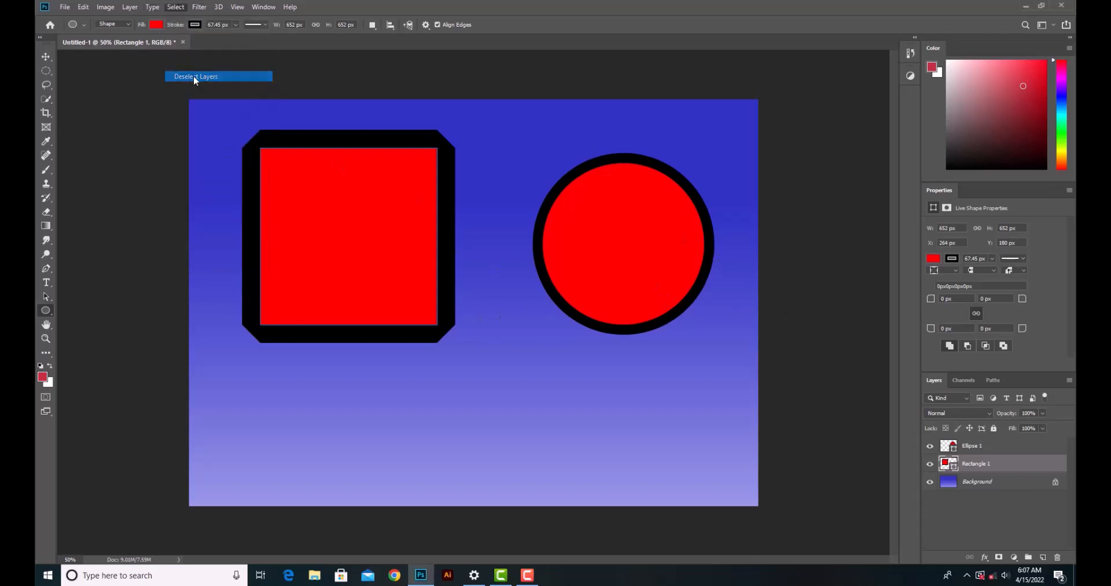
right_click(46, 314)
left_click(86, 310)
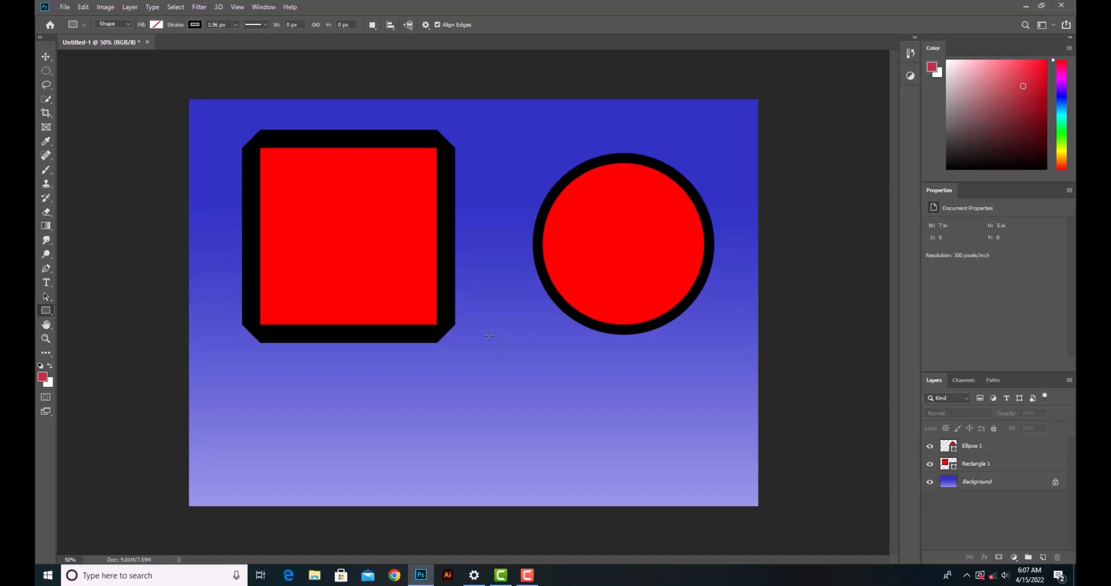
left_click_drag(490, 336, 597, 463)
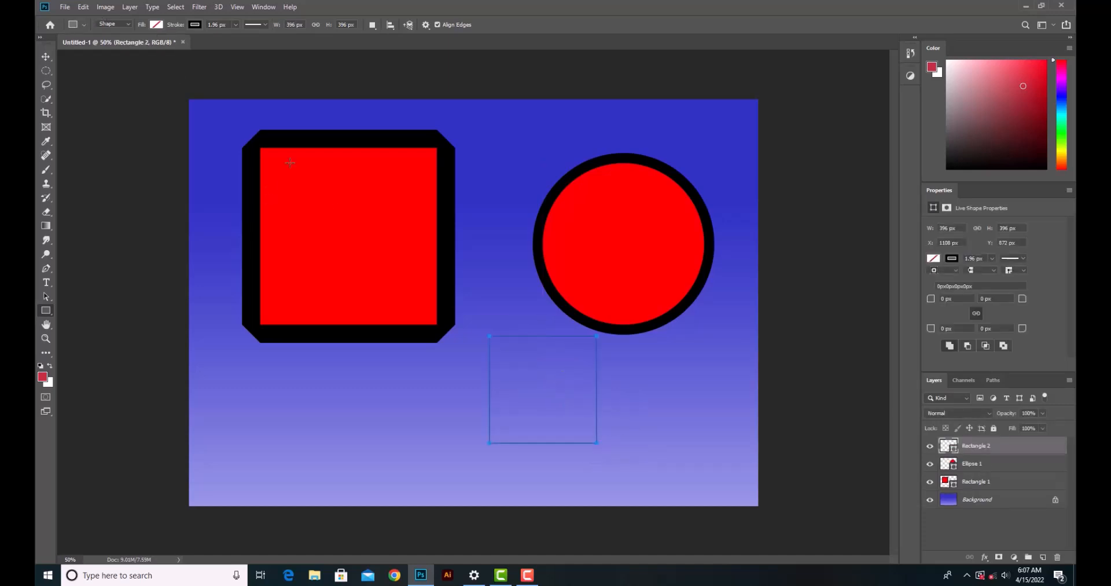
Fill the new small square with a solid pink-magenta swatch.
left_click(933, 258)
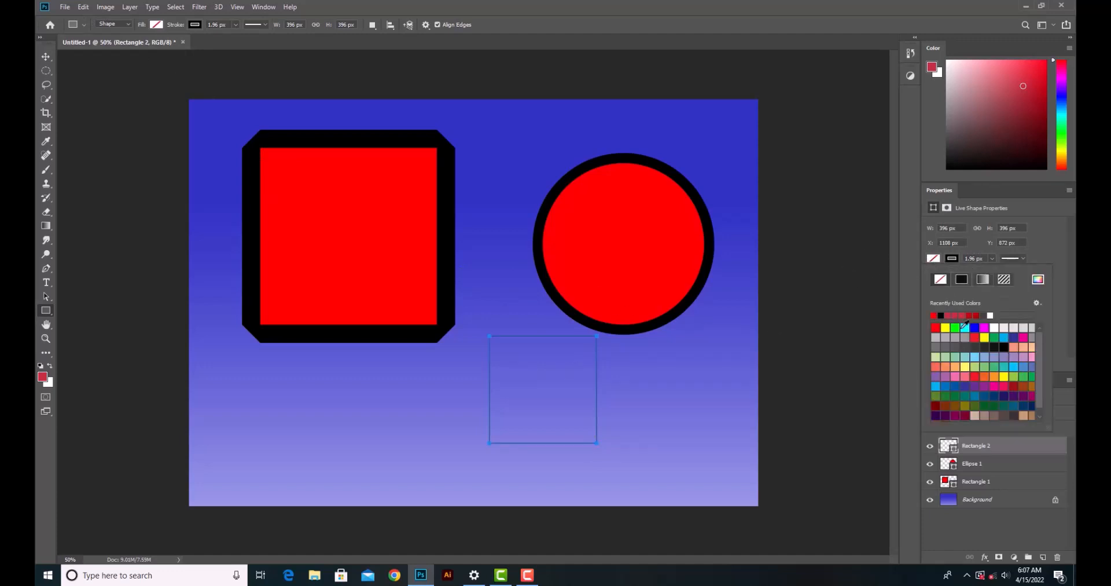
left_click(984, 328)
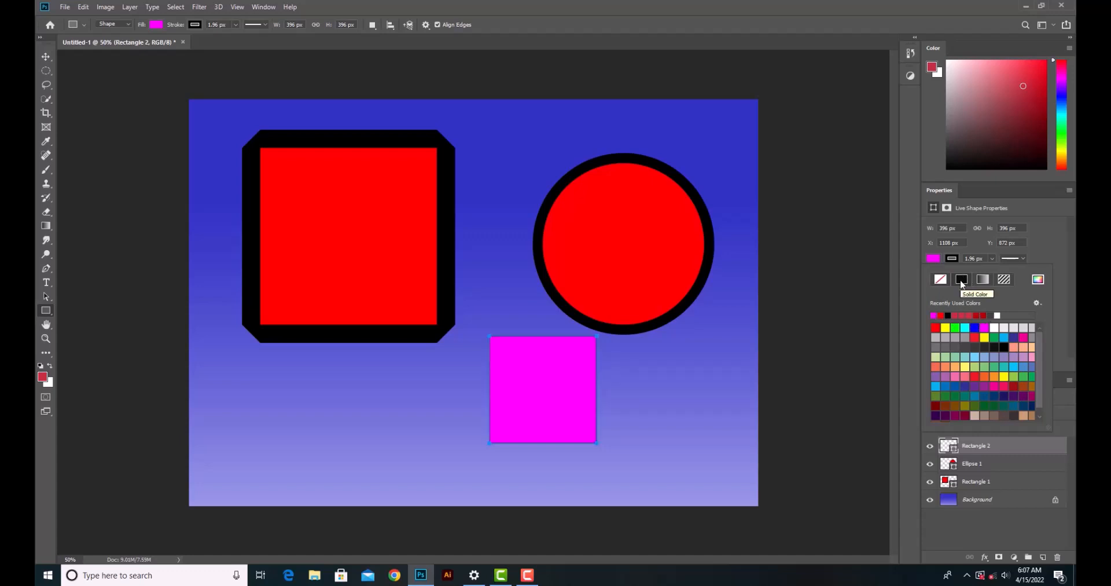
left_click(1023, 337)
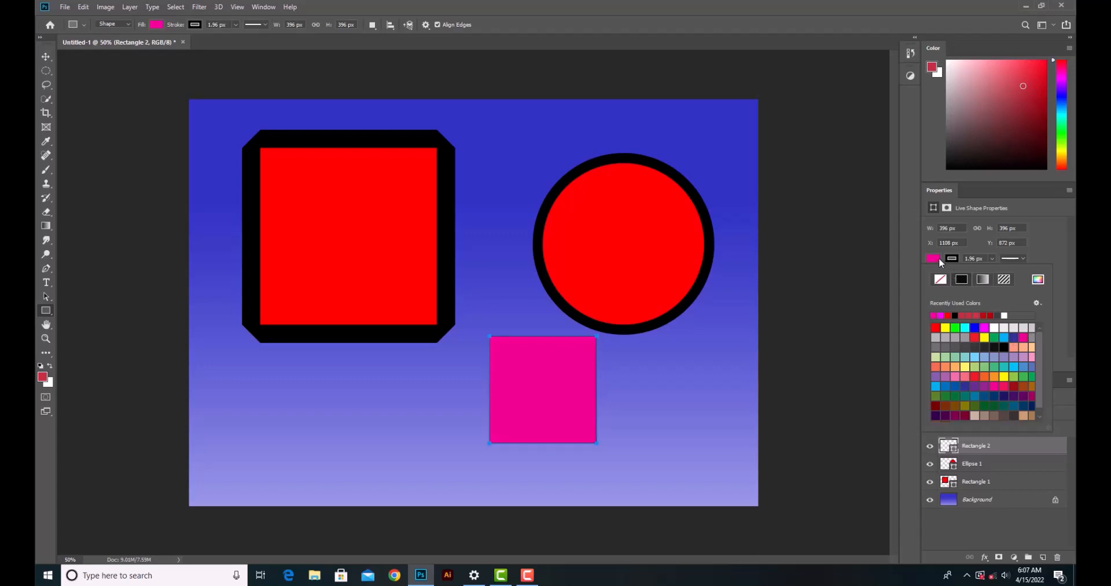
left_click(939, 257)
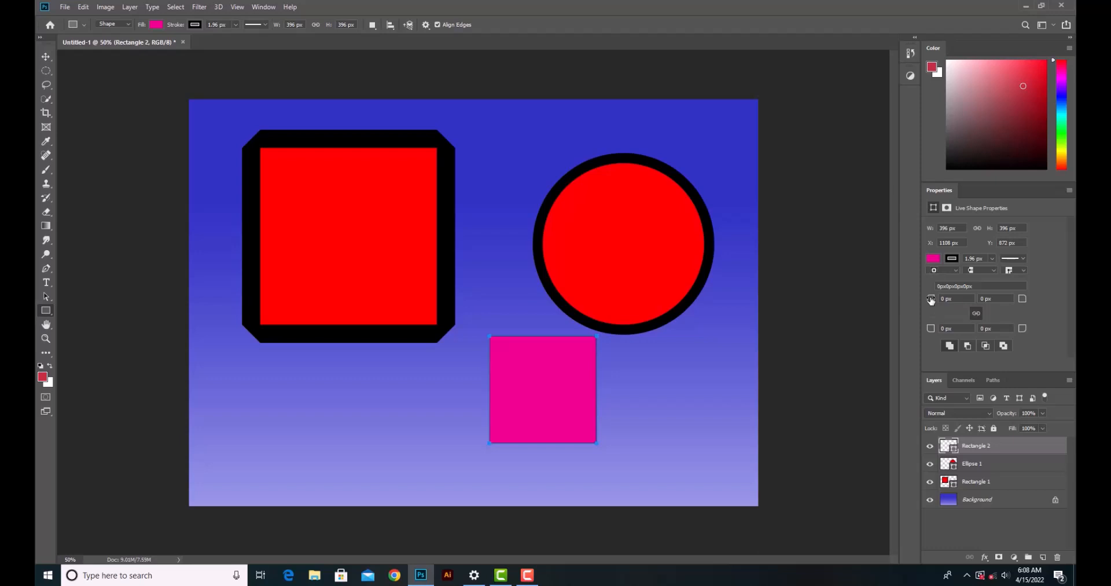
Unlink the pink square's corner radii and round its top-left corner to about 168 px and its bottom-right corner to about 104 px.
left_click_drag(930, 300, 1000, 297)
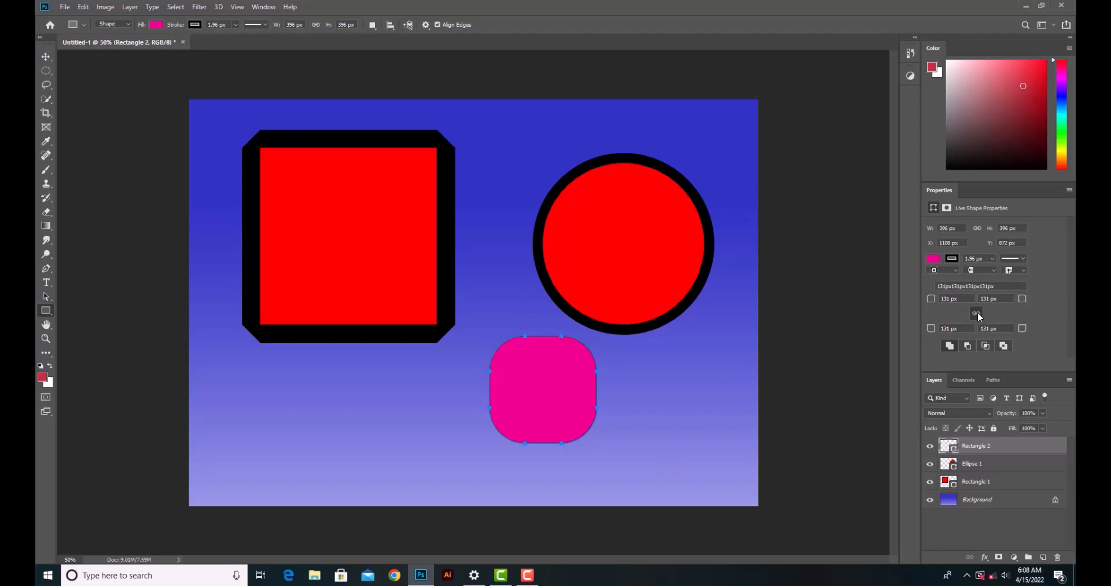
left_click_drag(932, 299, 861, 302)
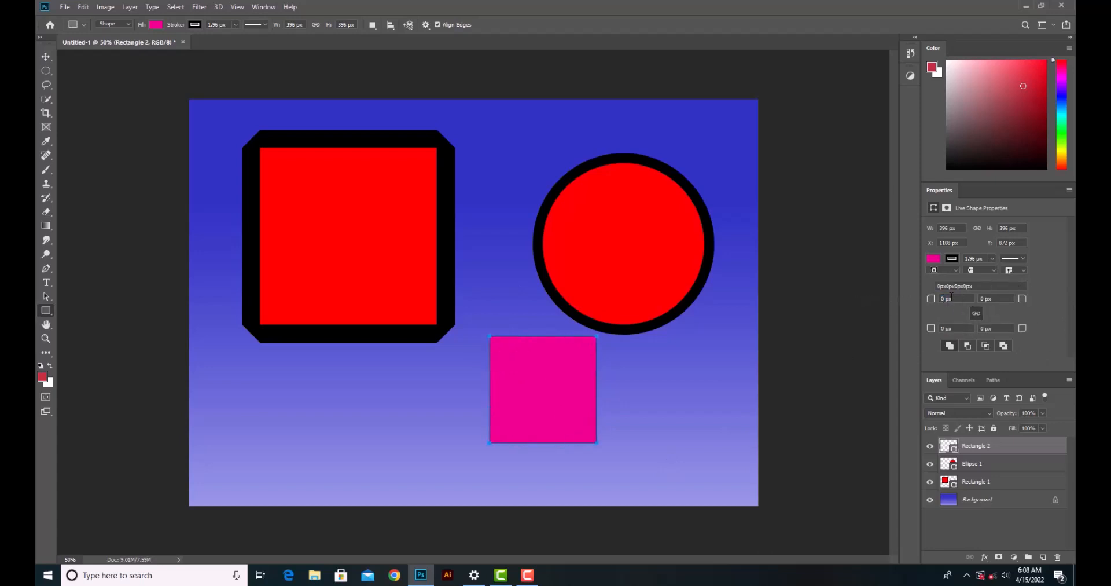
left_click(977, 314)
left_click_drag(931, 300, 1025, 297)
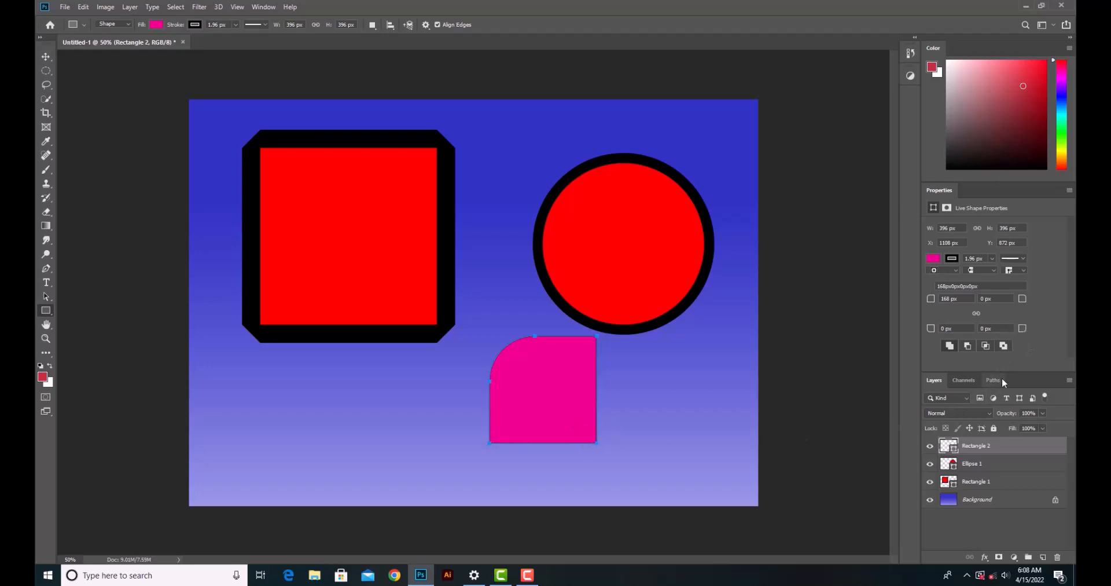
left_click_drag(1020, 329, 1074, 330)
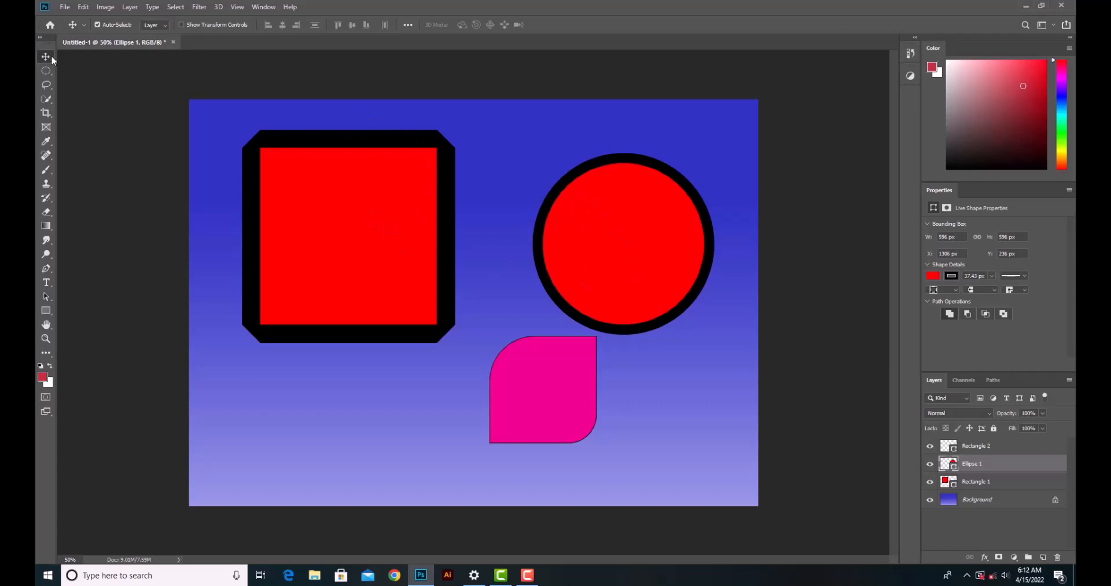
Move the circle over the lower edge of the large red square and merge the Ellipse 1 and Rectangle 1 layers.
left_click_drag(634, 211, 362, 306)
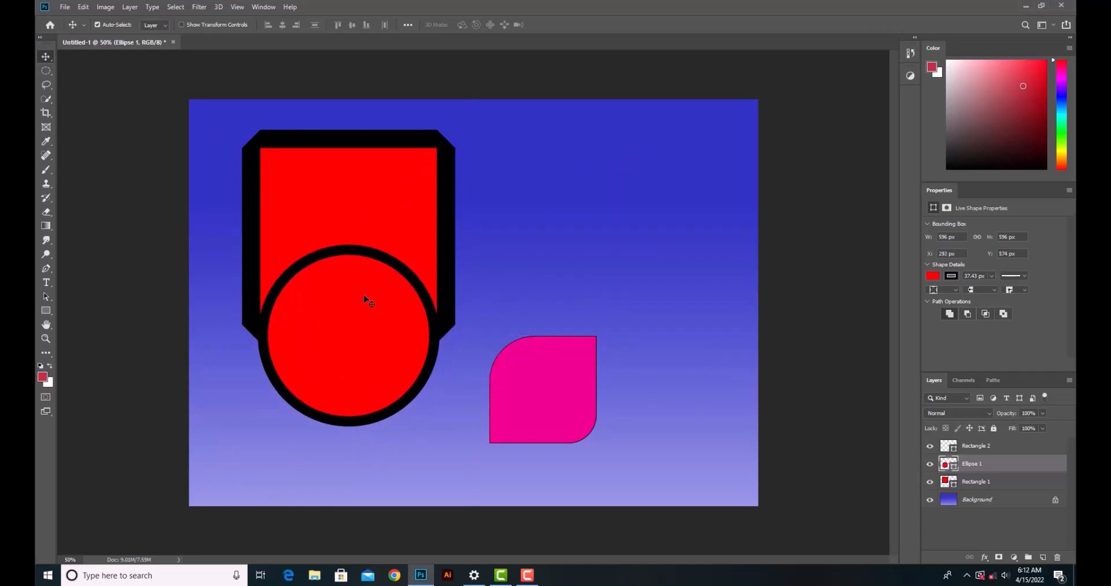
left_click(984, 482, "ctrl")
left_click(986, 483, "ctrl")
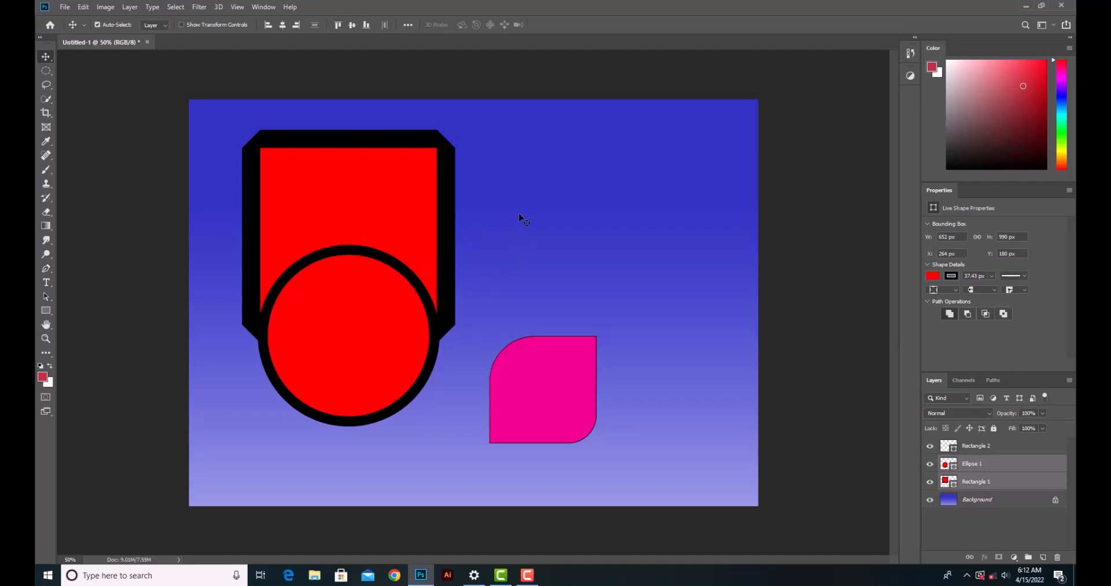
key("ctrl")
key("ctrl+e")
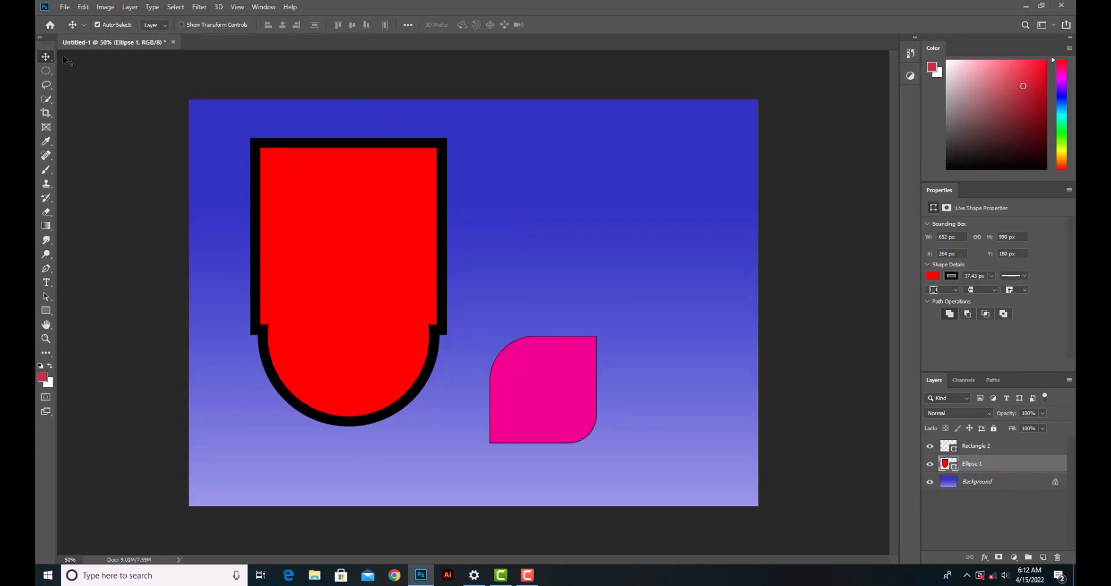
Move the merged shape to about X 320 px, Y 164 px, and remove its fill with its circle path selected.
left_click_drag(400, 258, 372, 285)
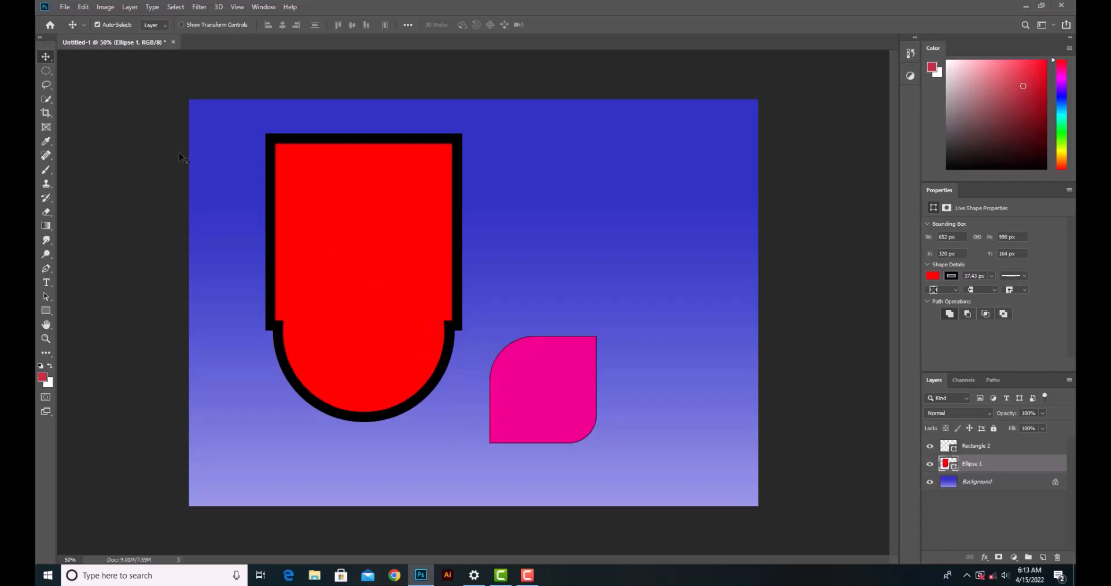
left_click(46, 297)
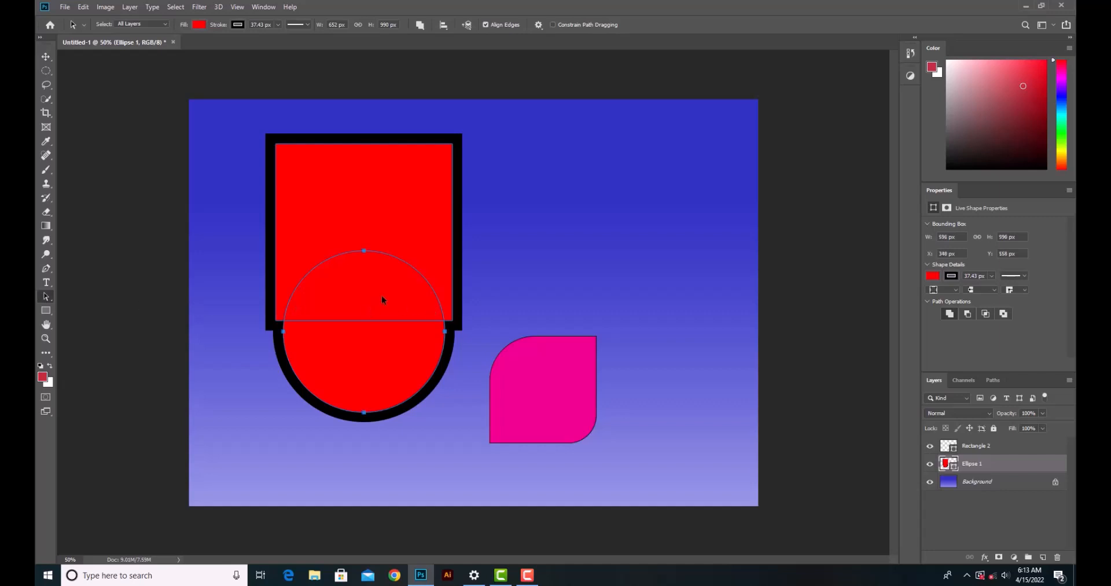
left_click_drag(377, 298, 373, 377)
key("Escape")
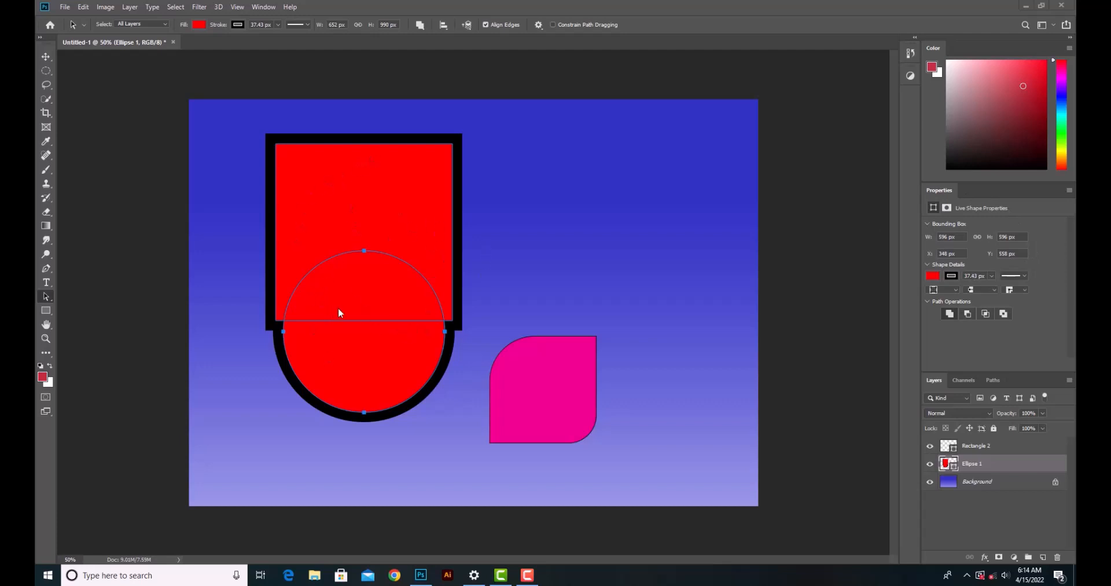
left_click(933, 276)
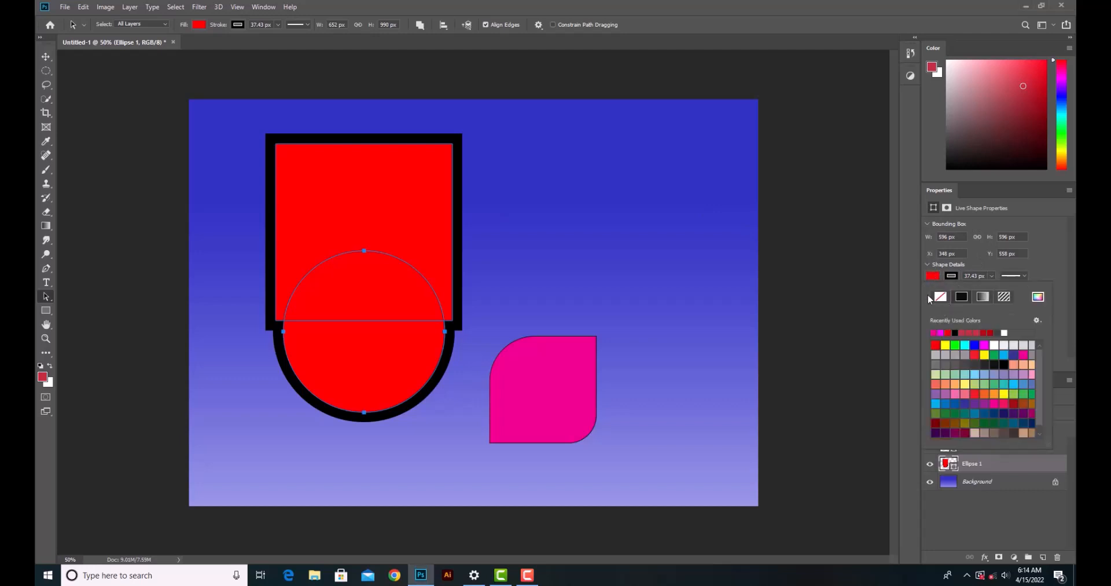
left_click(940, 297)
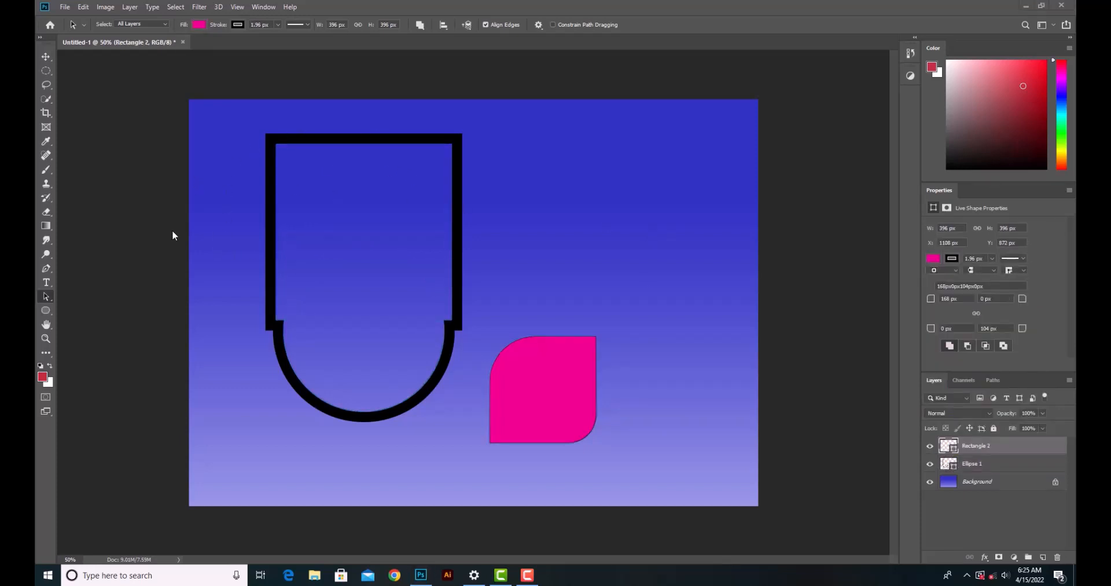
Deselect all layers and draw a 3-sided polygon about 425 by 371 px near the canvas's upper edge.
left_click(50, 312)
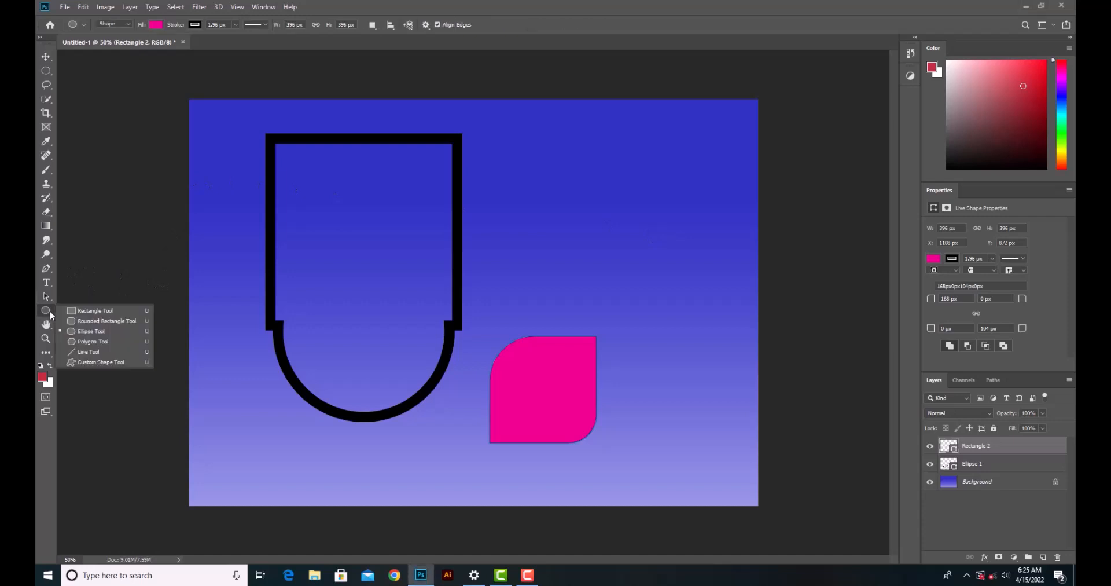
left_click(100, 340)
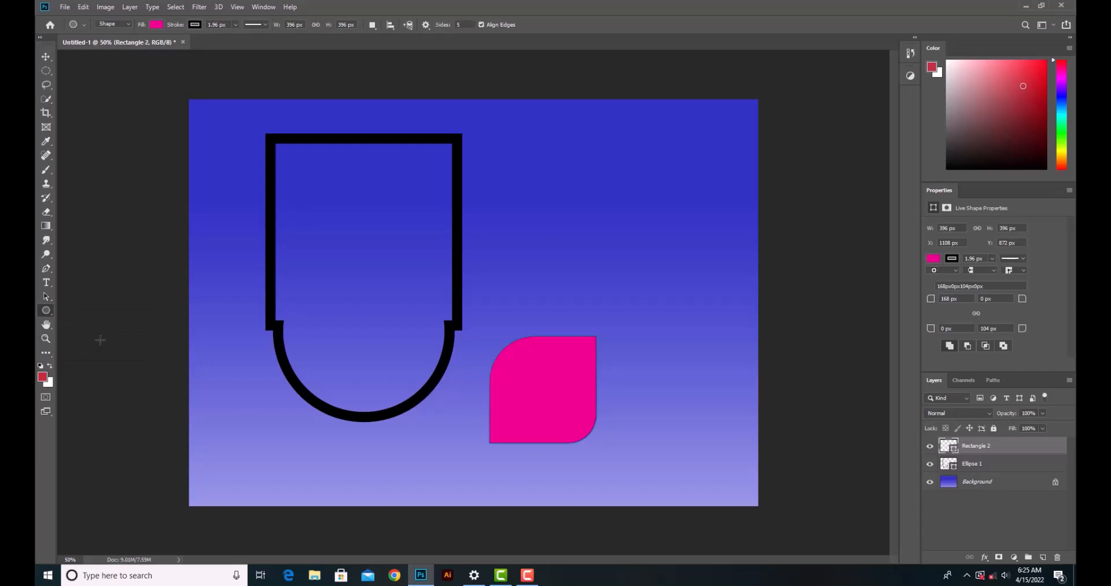
left_click(459, 24)
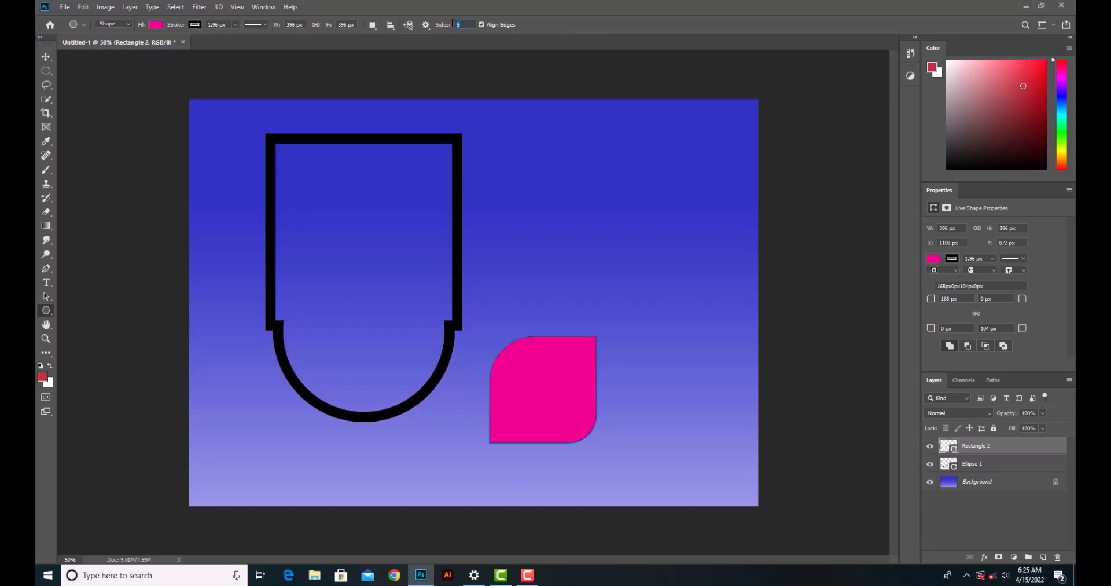
type("3")
left_click(177, 8)
left_click(204, 77)
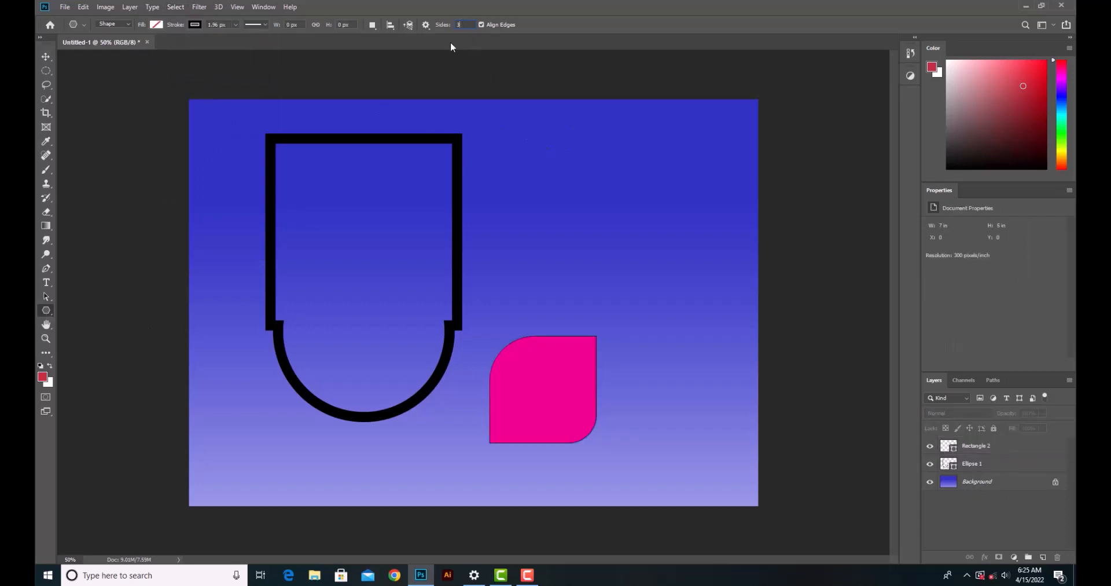
left_click_drag(520, 144, 581, 180)
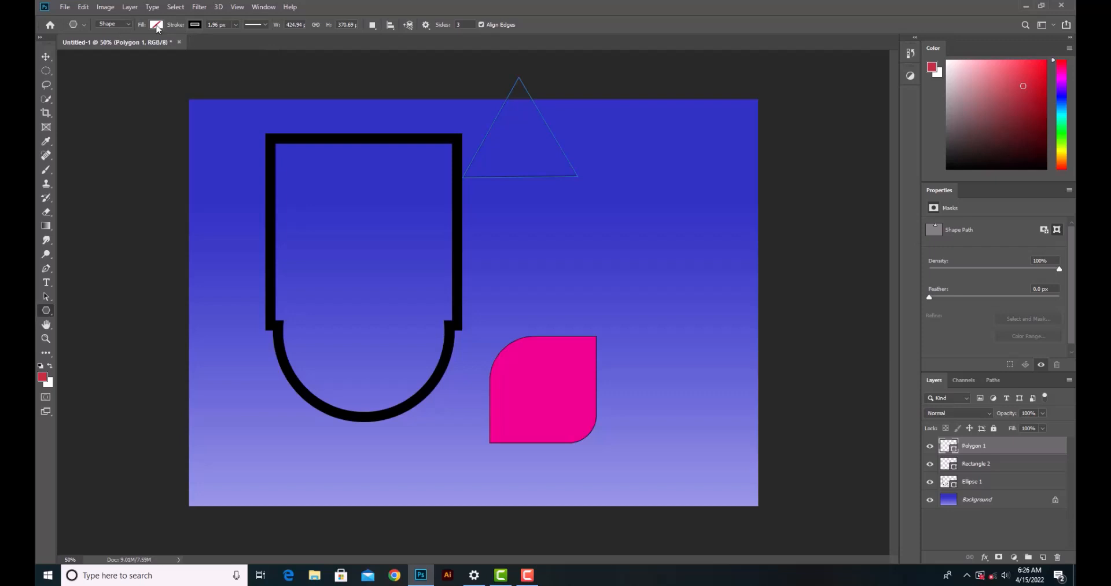
Set the triangle's stroke width to about 23.79 px and move the triangle down to just above the pink shape.
left_click(155, 26)
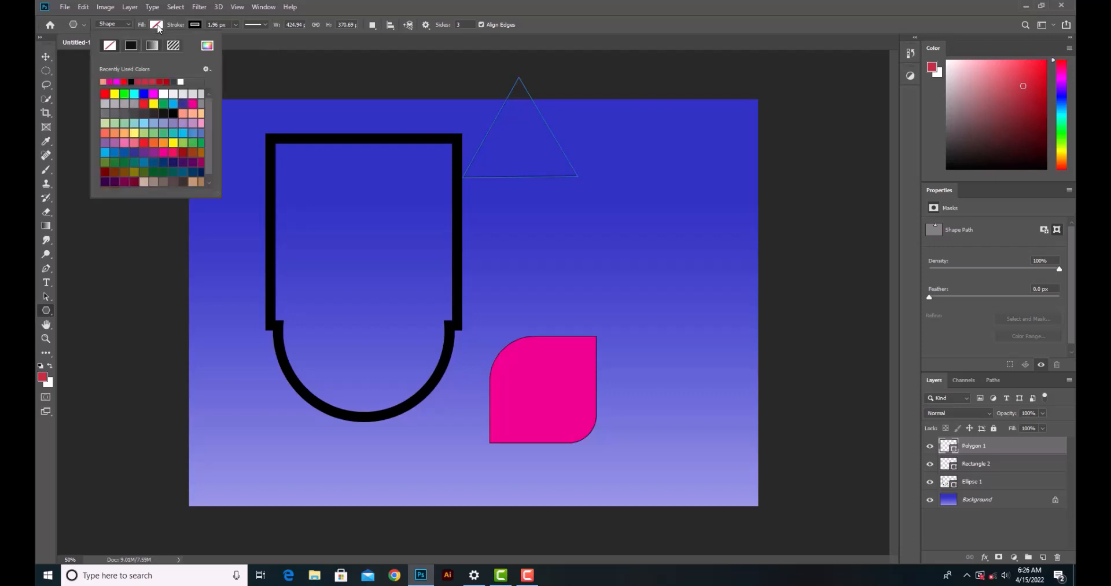
left_click(195, 24)
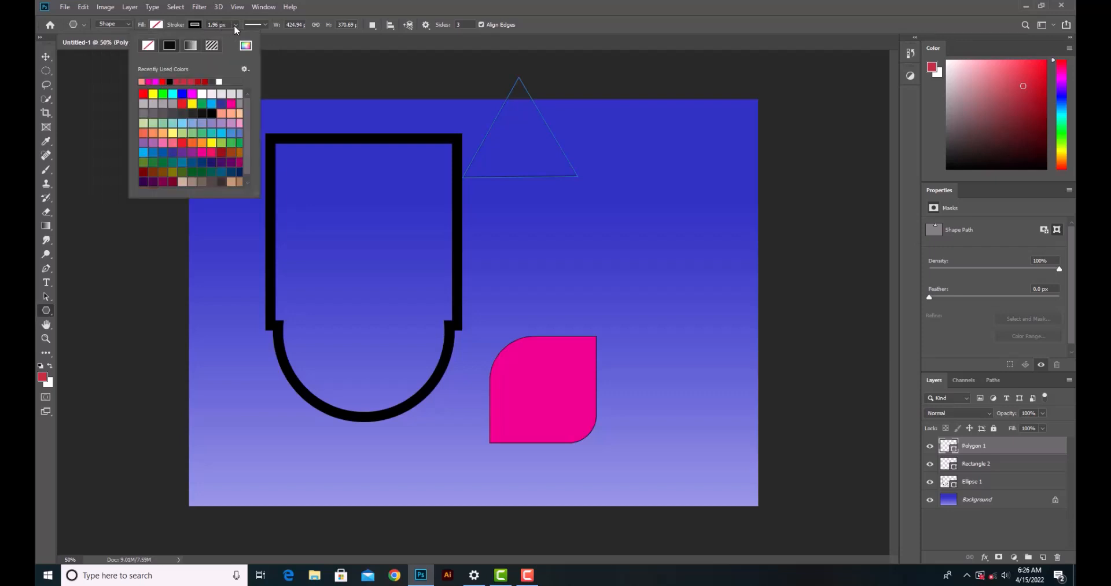
left_click(235, 24)
left_click_drag(234, 37, 243, 39)
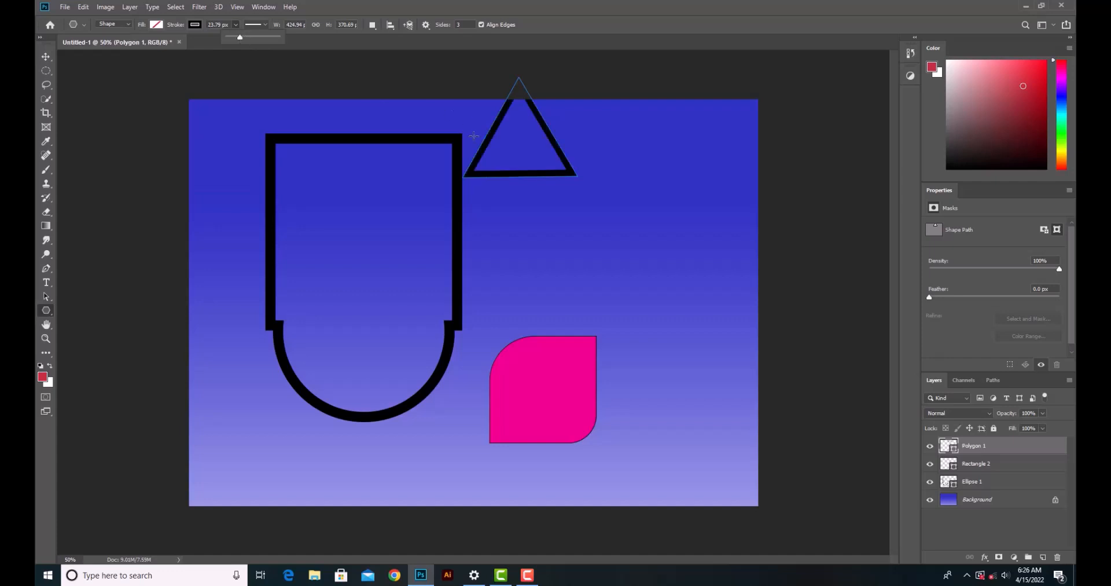
left_click(49, 58)
left_click_drag(482, 163, 536, 259)
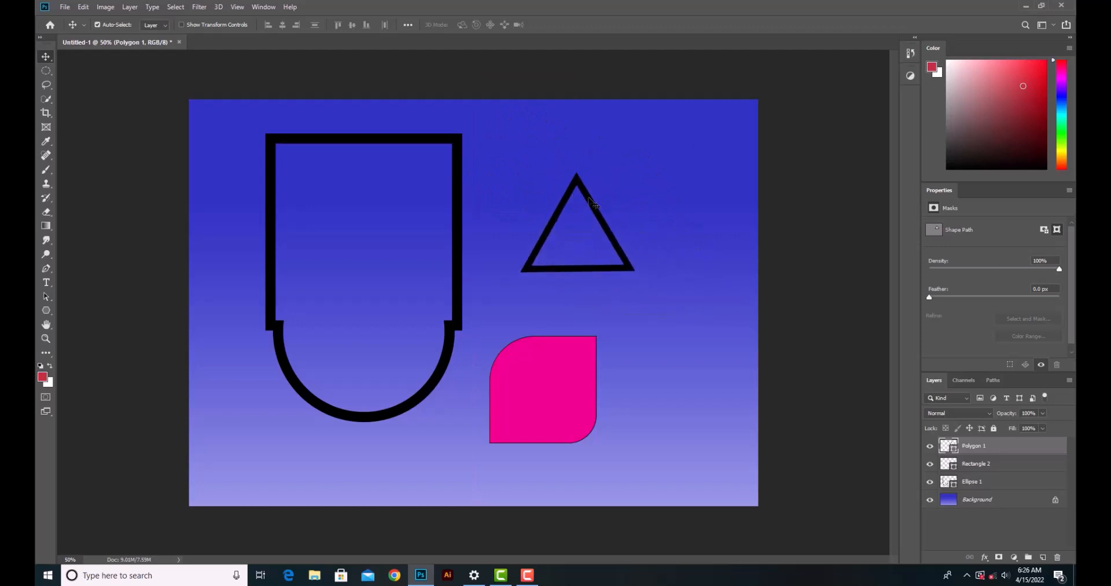
Rotate the triangle about 9.32 degrees clockwise with Free Transform and apply the transformation.
left_click(47, 310)
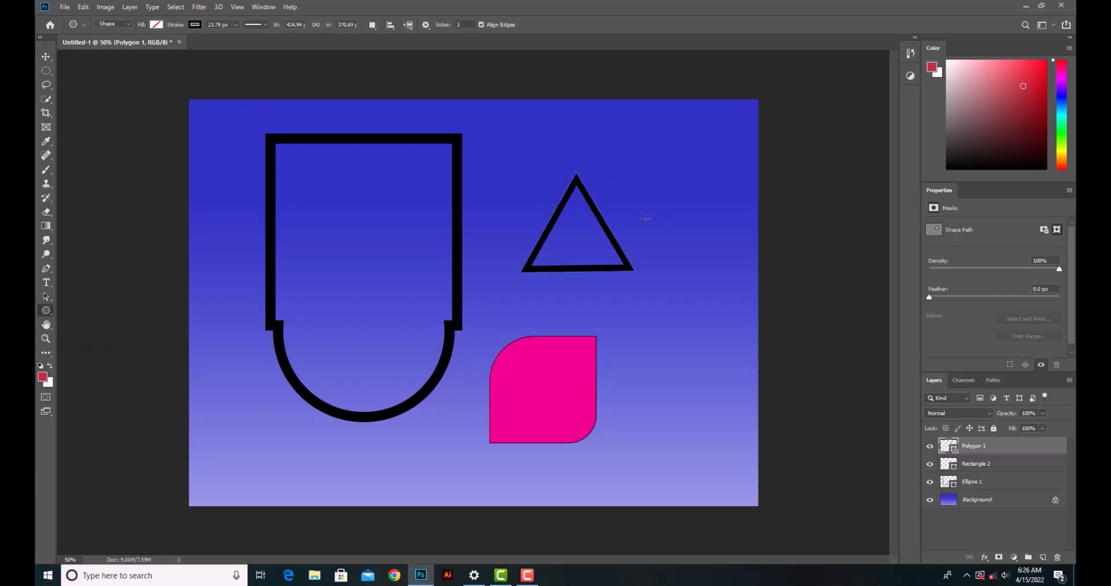
key("ctrl+t")
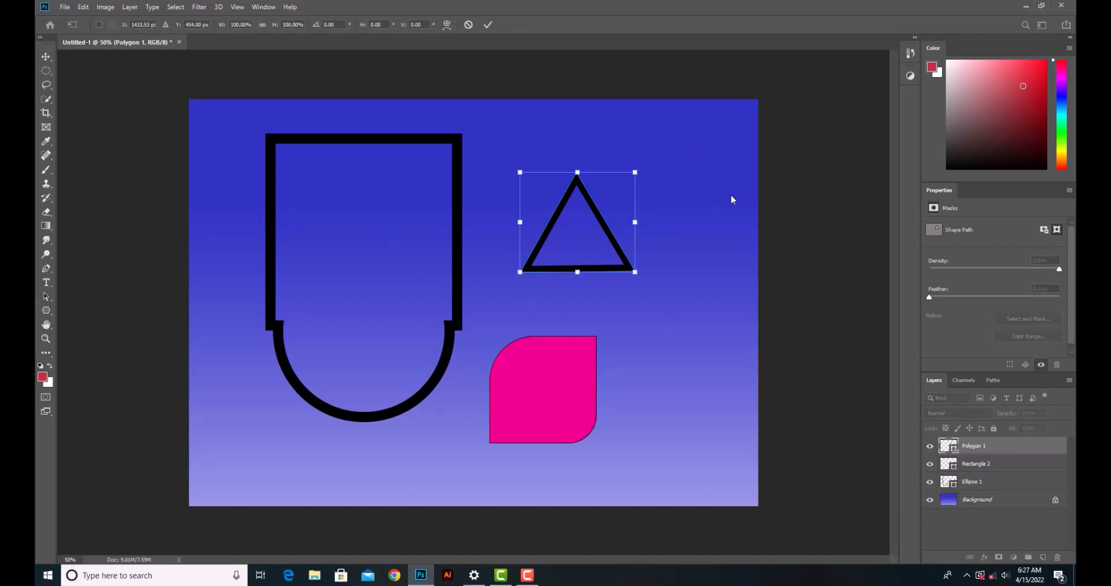
left_click_drag(656, 152, 646, 200)
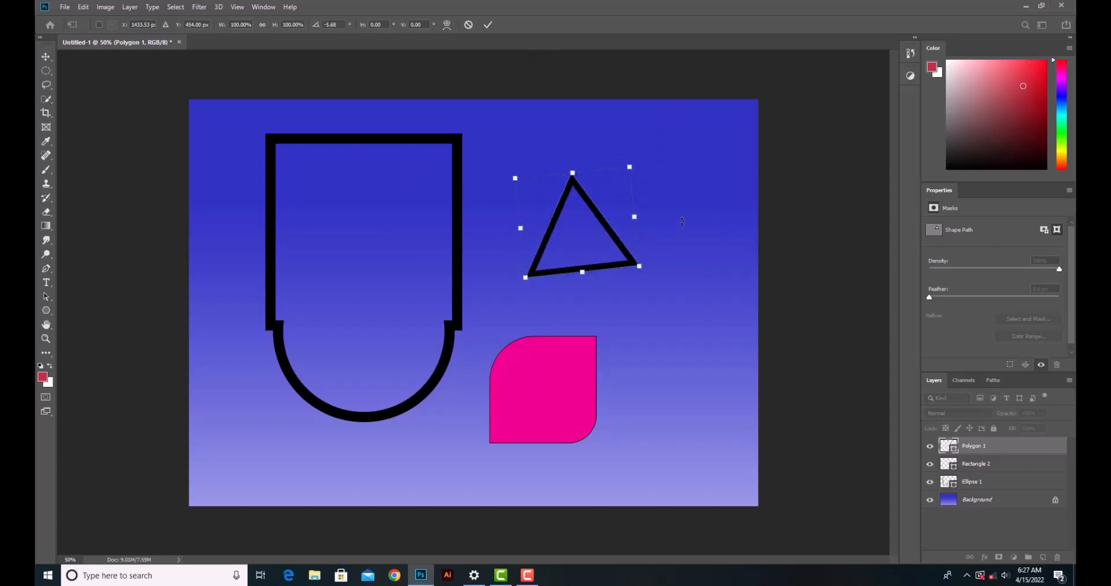
mouse_move(645, 155)
left_mouse_down()
mouse_move(677, 193)
mouse_move(679, 228)
mouse_move(644, 301)
mouse_move(509, 307)
mouse_move(466, 246)
mouse_move(596, 139)
mouse_move(683, 161)
mouse_move(724, 214)
mouse_move(695, 289)
mouse_move(549, 301)
mouse_move(480, 152)
mouse_move(641, 161)
mouse_move(655, 173)
mouse_move(627, 141)
mouse_move(663, 166)
left_mouse_up()
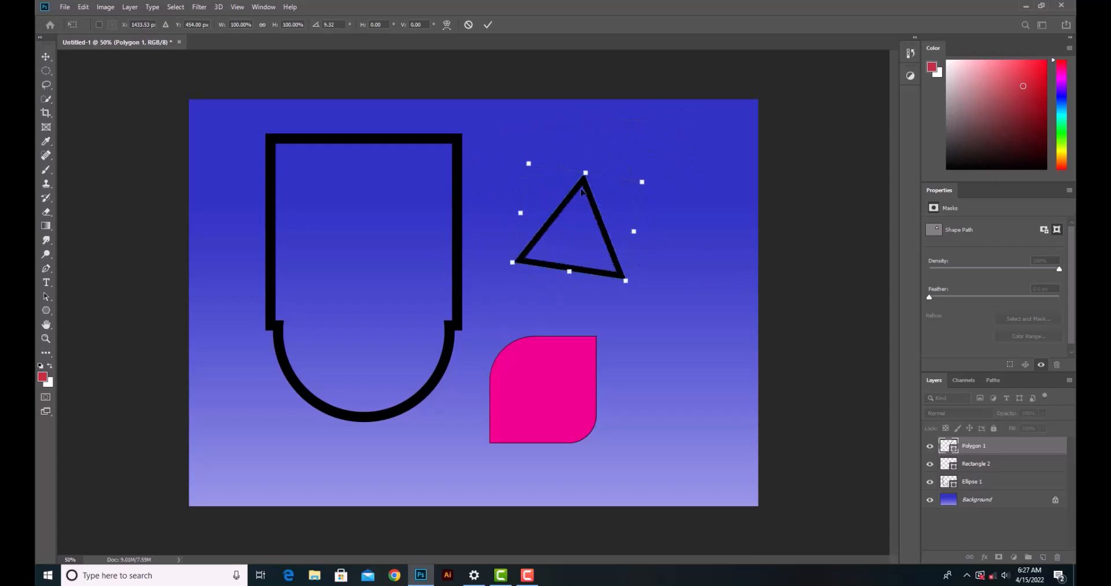
left_click(489, 27)
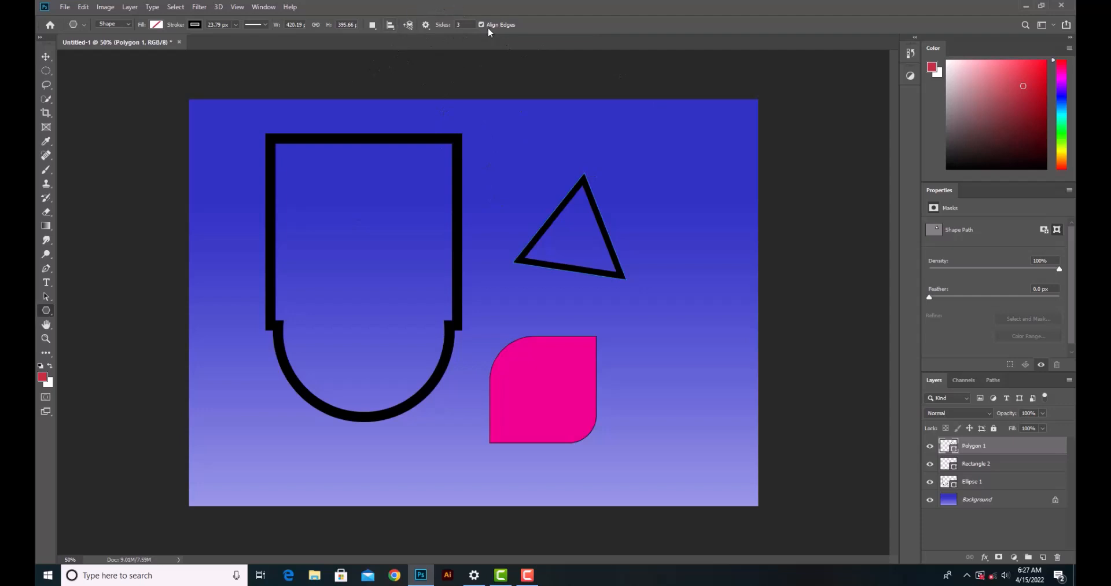
Draw a 10-pointed star about 337 by 344 px below the triangle and move it to the canvas's upper-right corner.
left_click(428, 26)
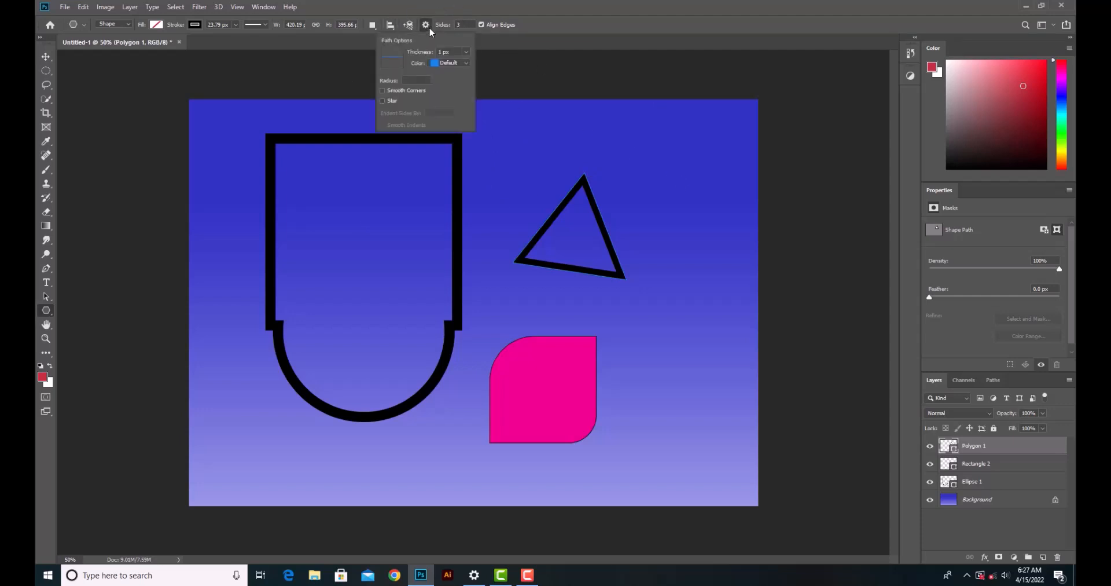
left_click(382, 102)
left_click(464, 26)
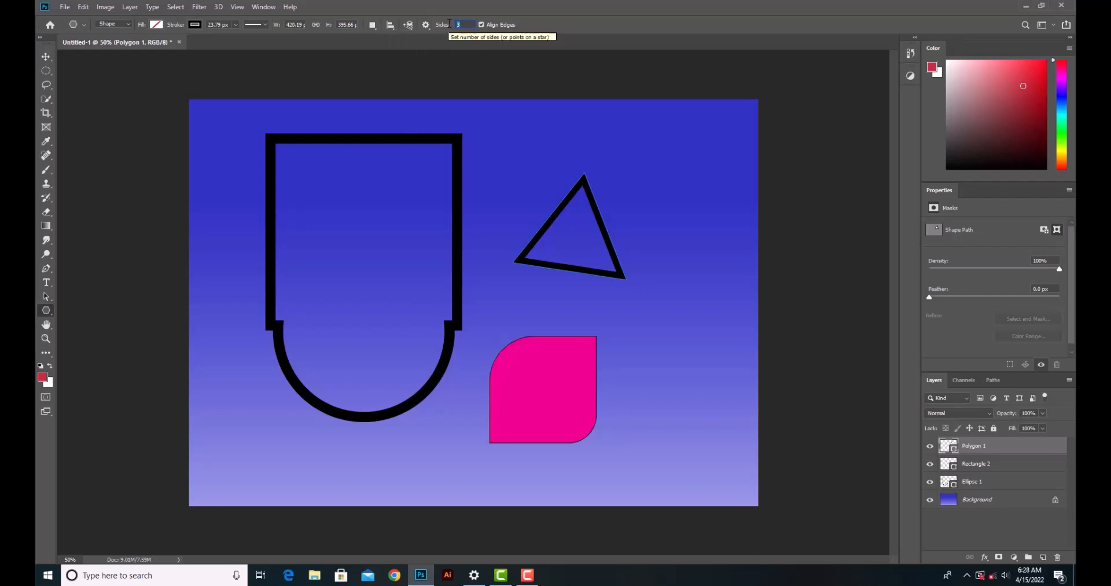
type("1")
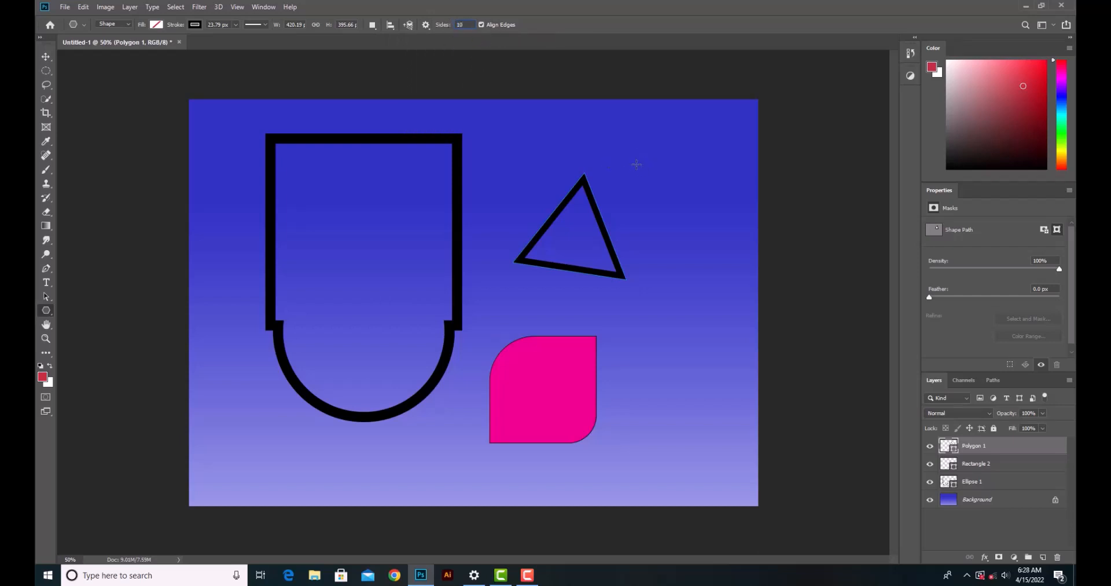
type("0")
left_click_drag(660, 307, 674, 349)
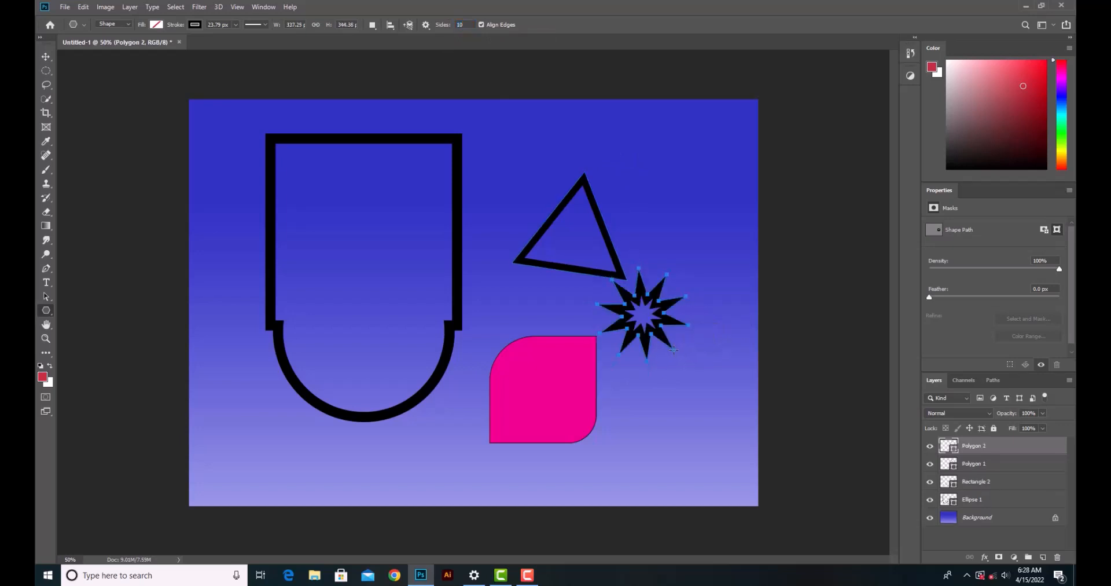
left_click(45, 57)
left_click_drag(636, 278, 672, 136)
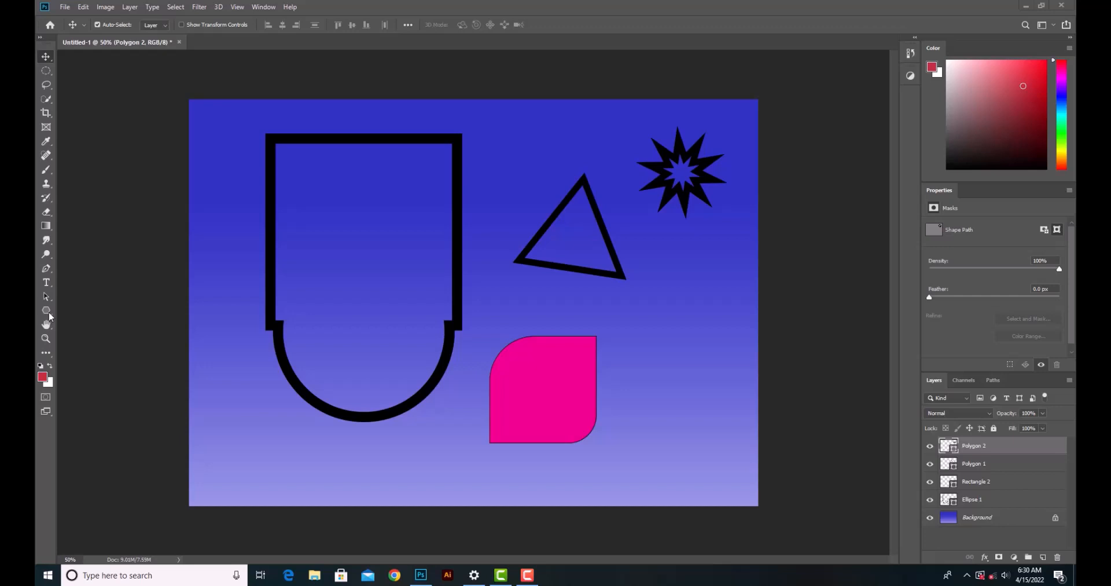
For the Custom Shape tool, replace the current shapes with the All set and enlarge the shape picker.
left_click(46, 314)
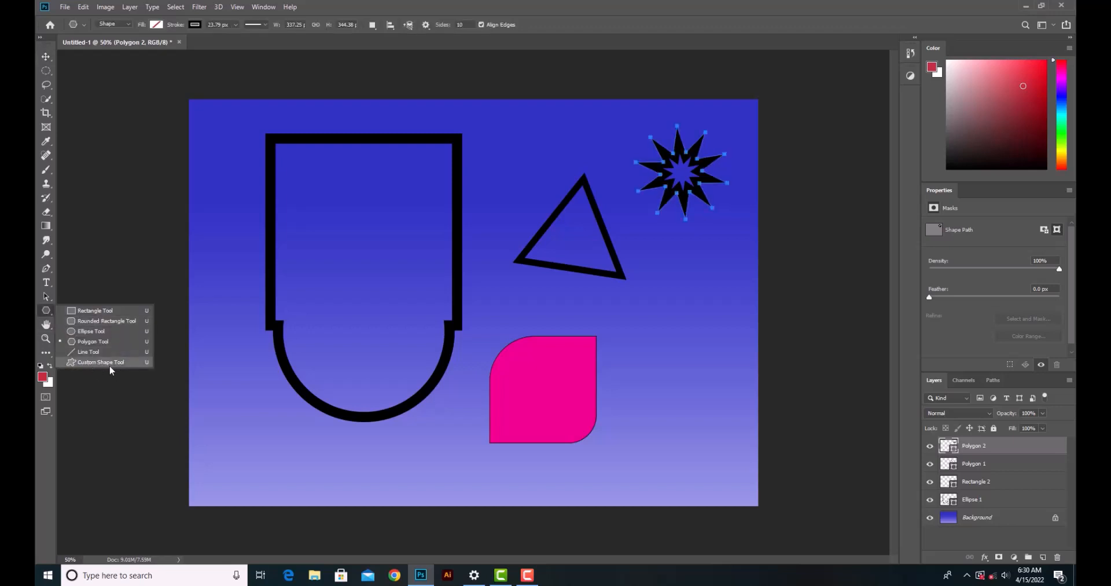
left_click(85, 362)
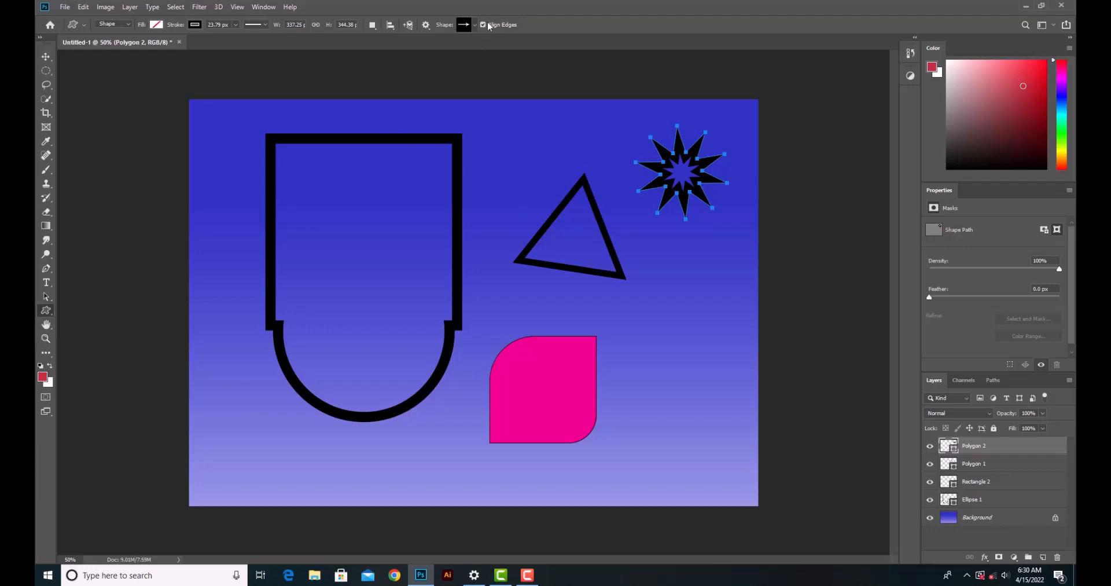
left_click(475, 24)
left_click_drag(536, 115, 752, 310)
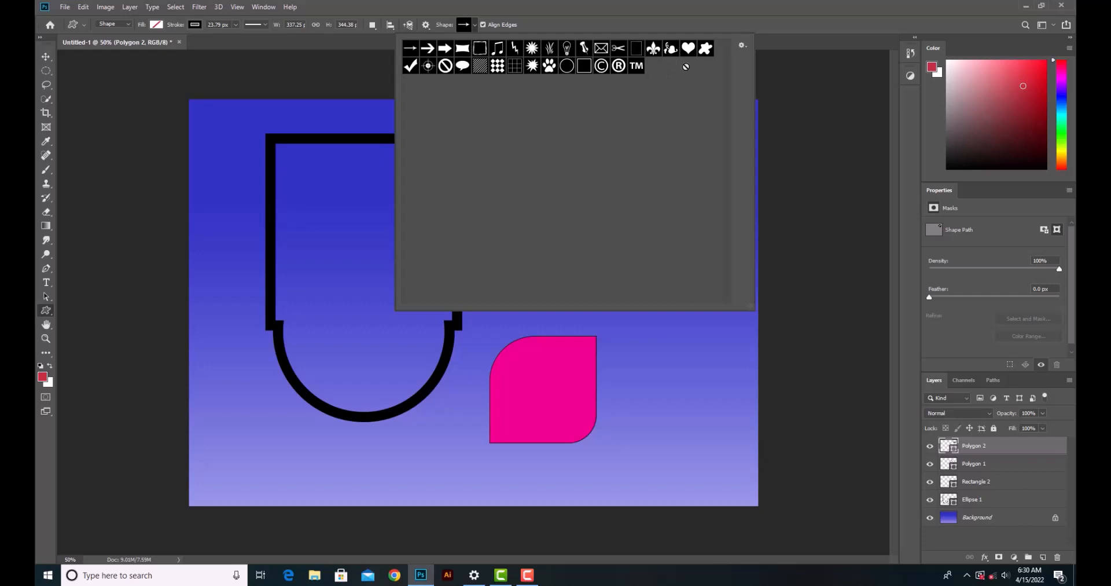
left_click(743, 45)
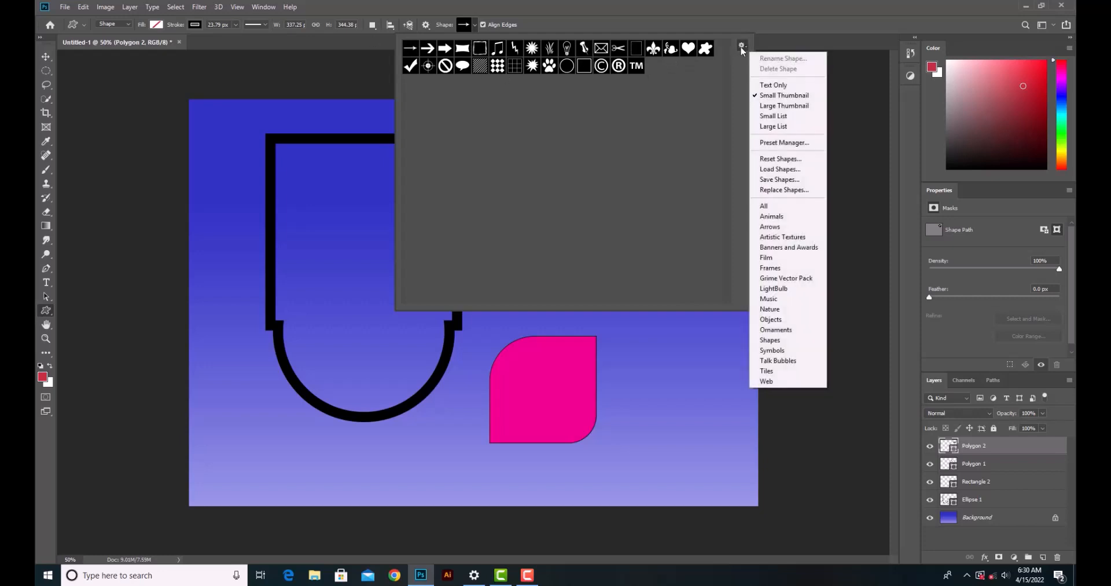
left_click(781, 208)
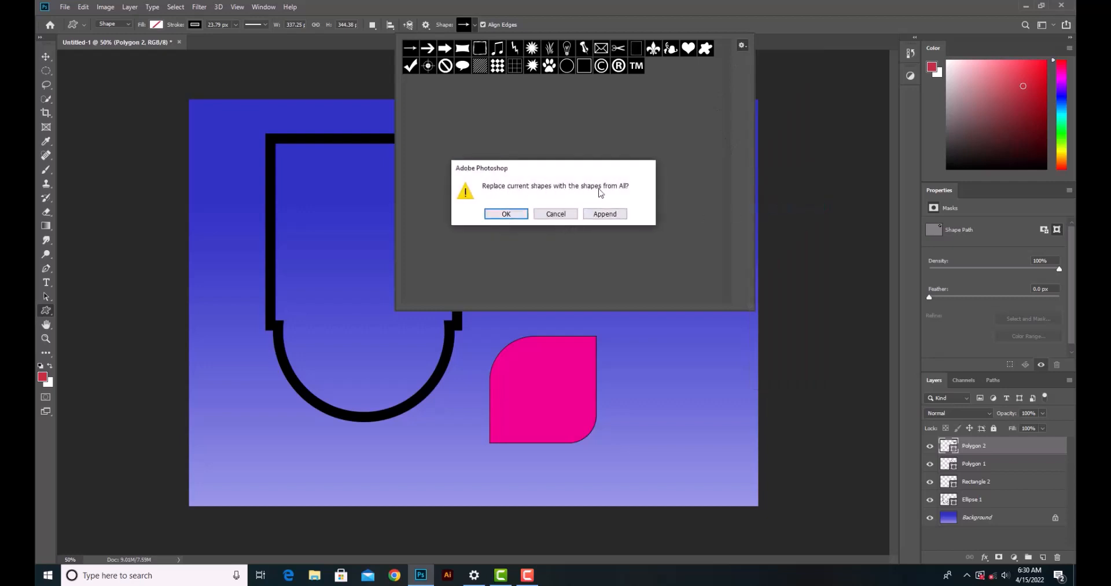
left_click(507, 213)
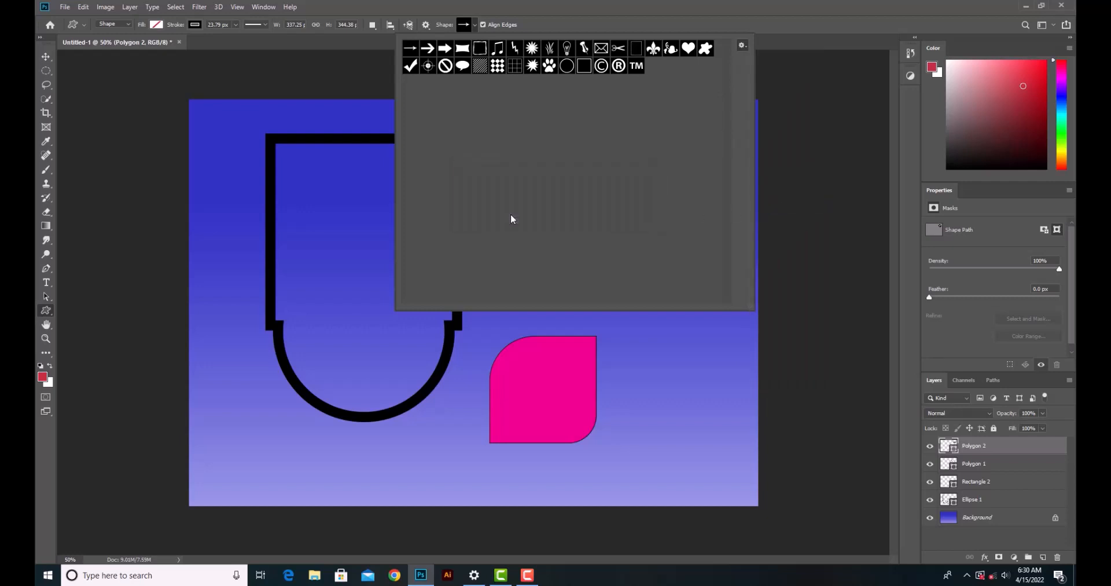
left_click_drag(750, 310, 804, 338)
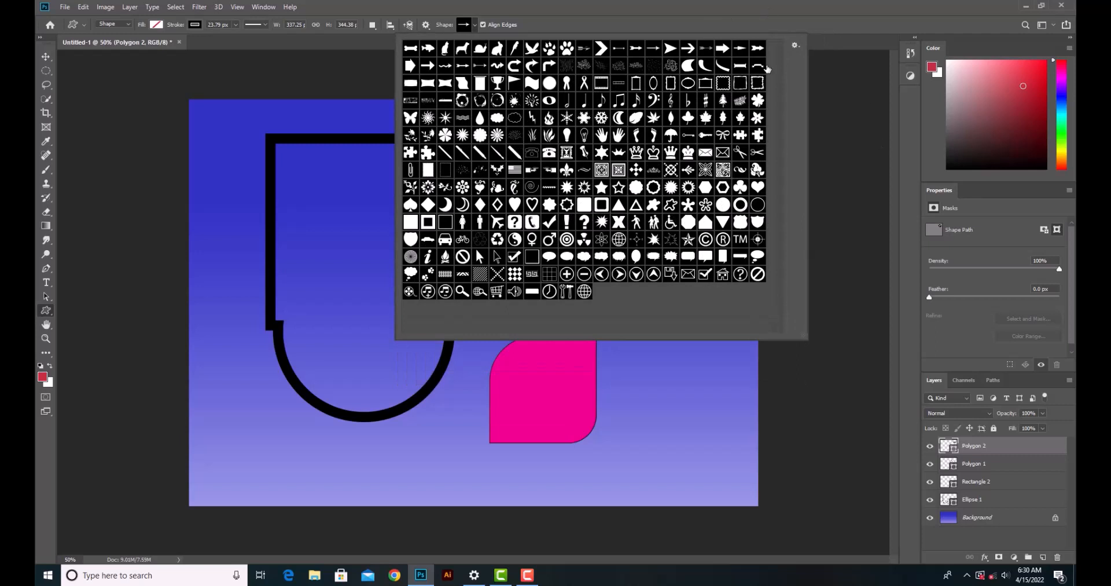
Replace the custom shapes with the Nature set and reload the All set in its place.
left_click(796, 47)
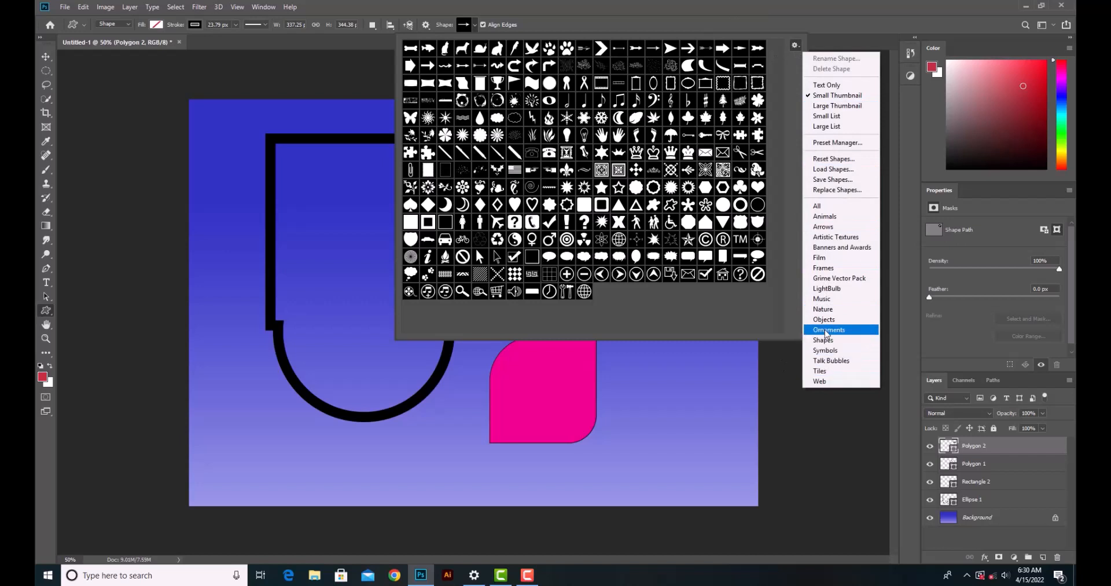
left_click(823, 311)
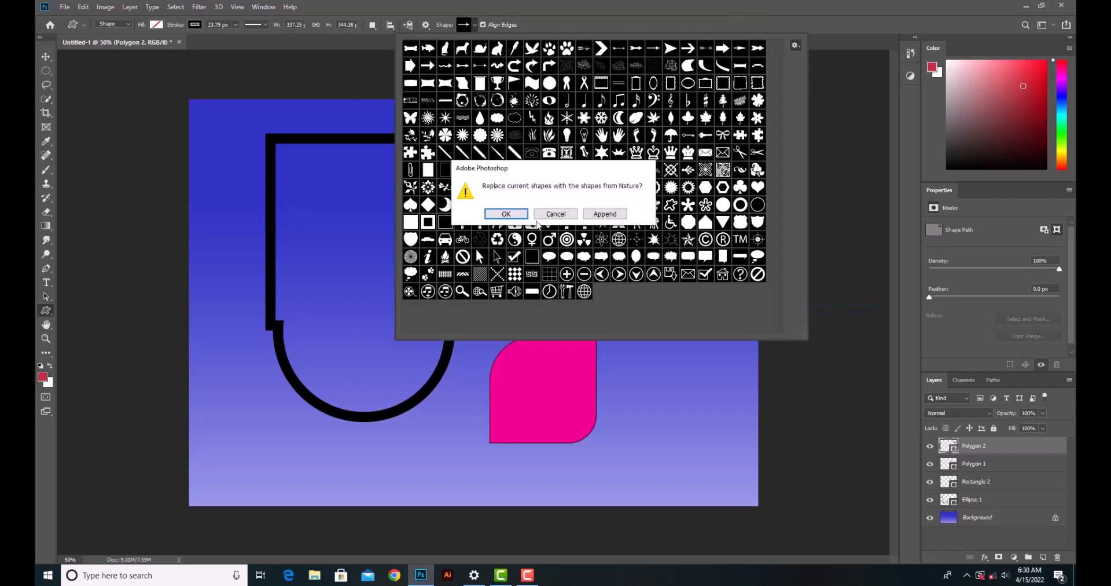
left_click(507, 218)
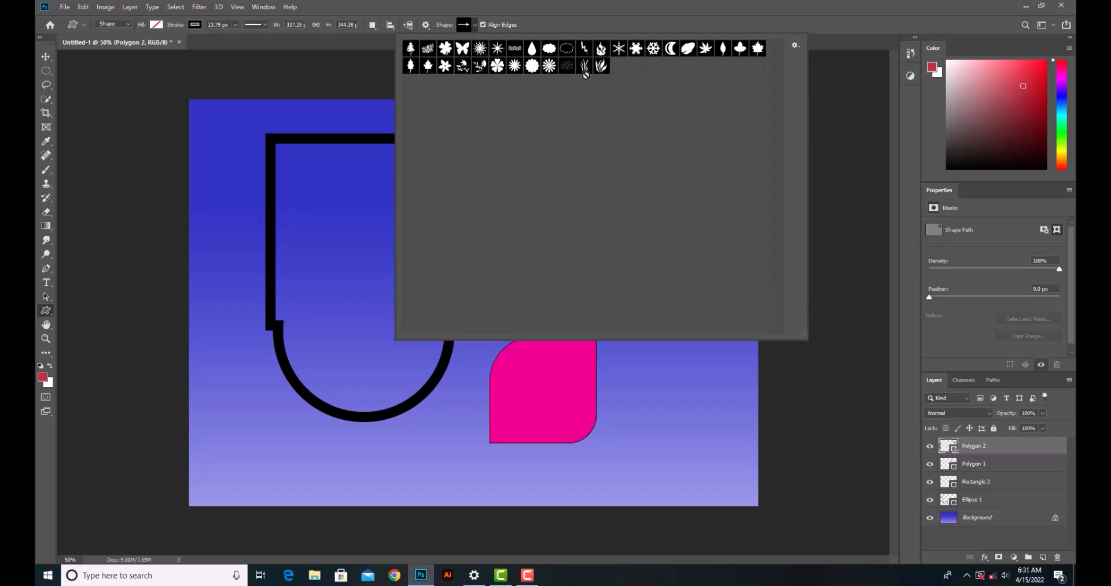
left_click(797, 45)
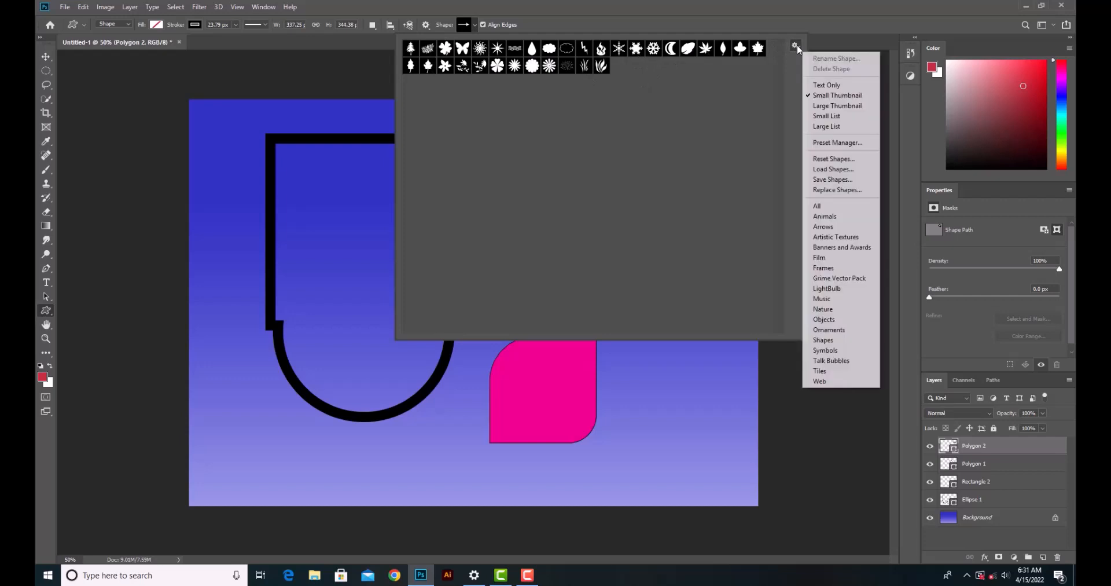
left_click(818, 206)
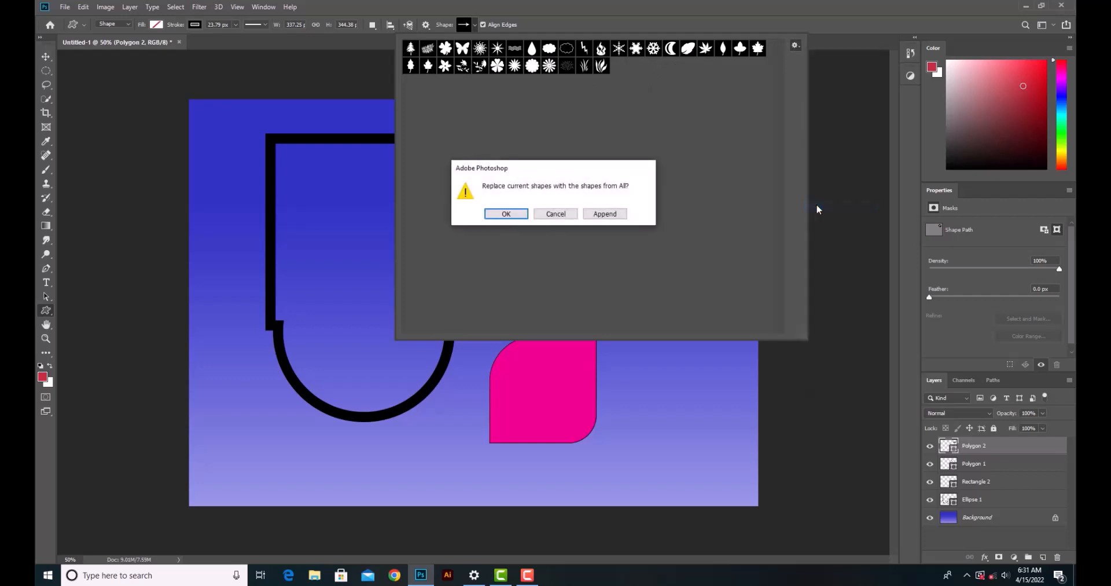
left_click(520, 214)
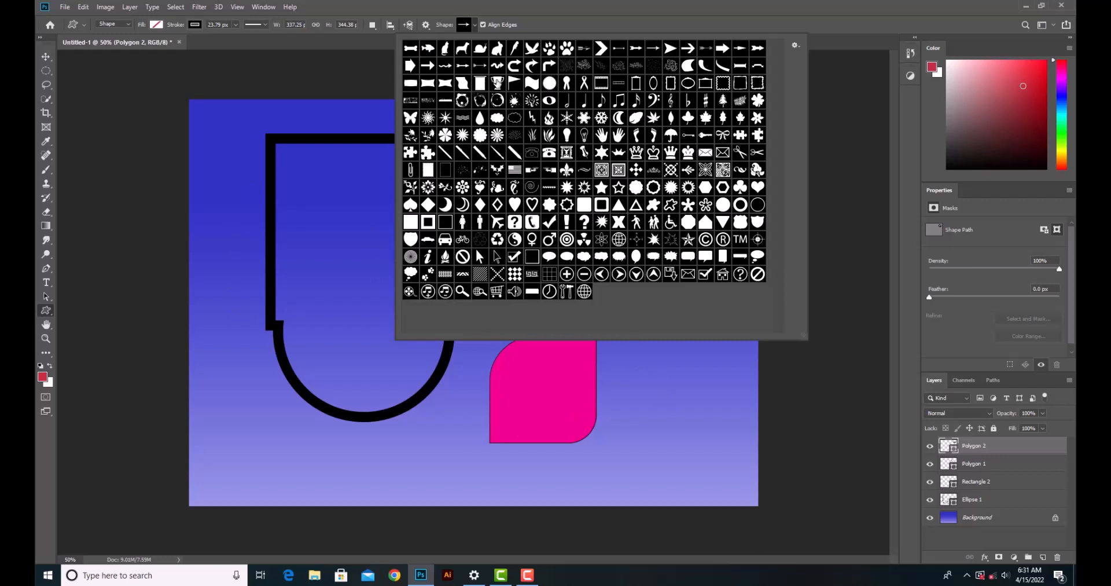
Choose the trophy custom shape and create it at 337.25 by 344.38 px near the canvas's lower-left corner.
left_click(497, 83)
left_click(246, 417)
left_click(246, 417)
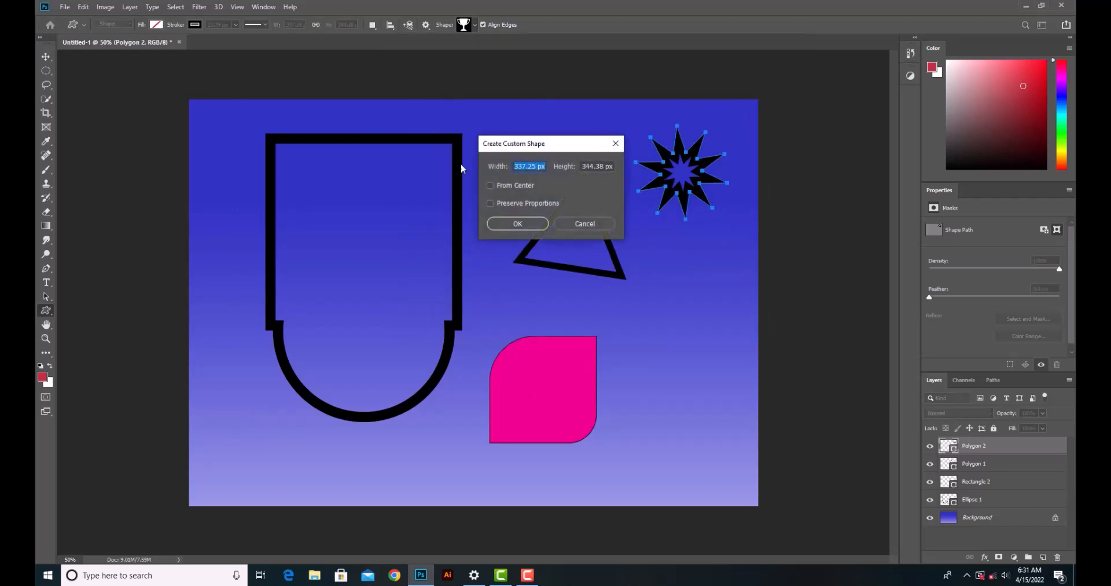
left_click(520, 223)
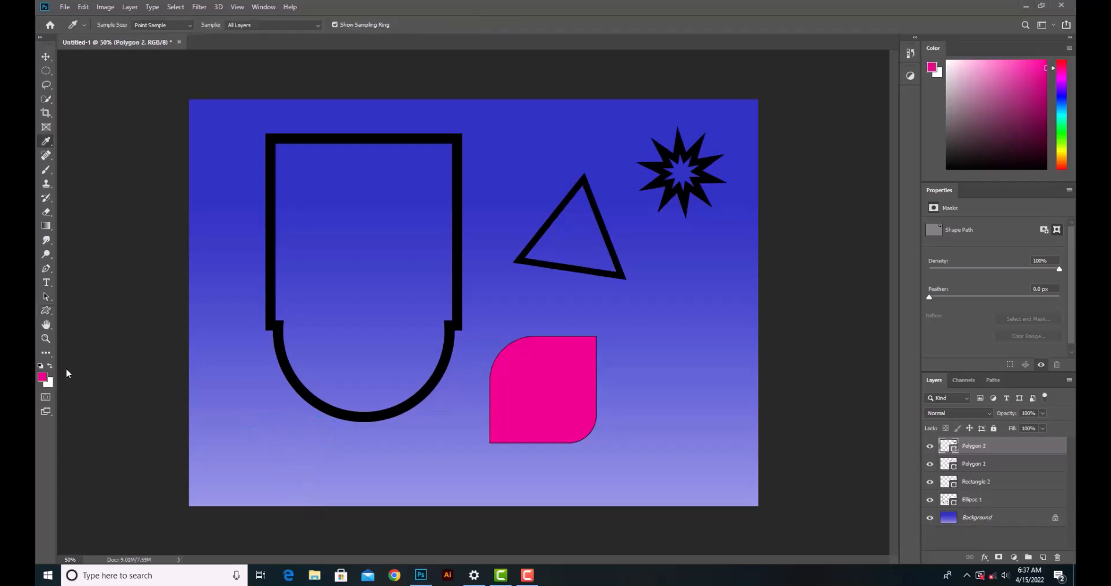
Choose the hand custom shape and draw it with constrained proportions in the space beside the pink shape.
left_click(50, 313)
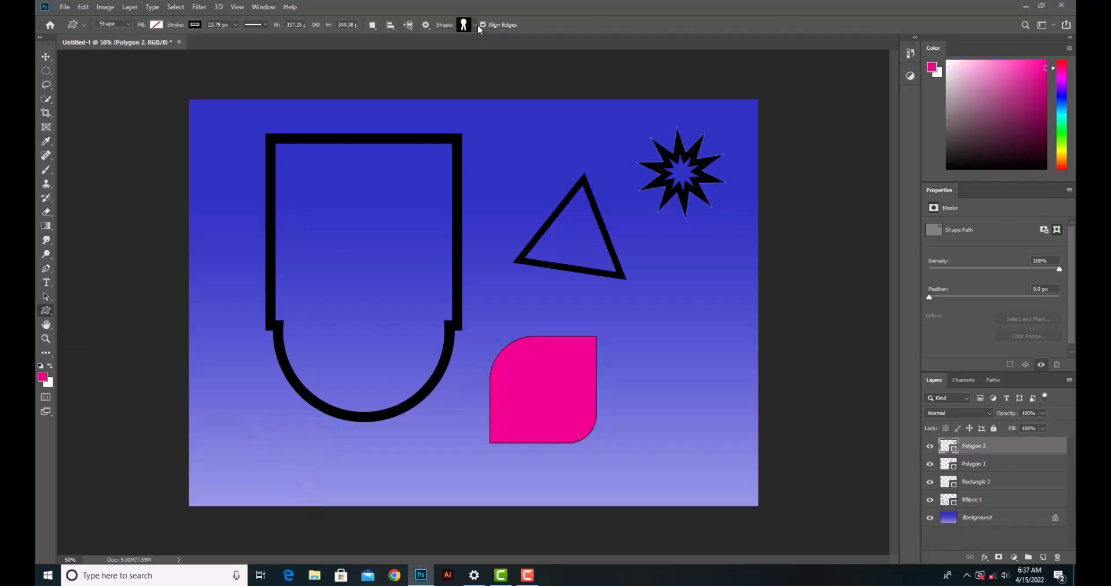
left_click(476, 25)
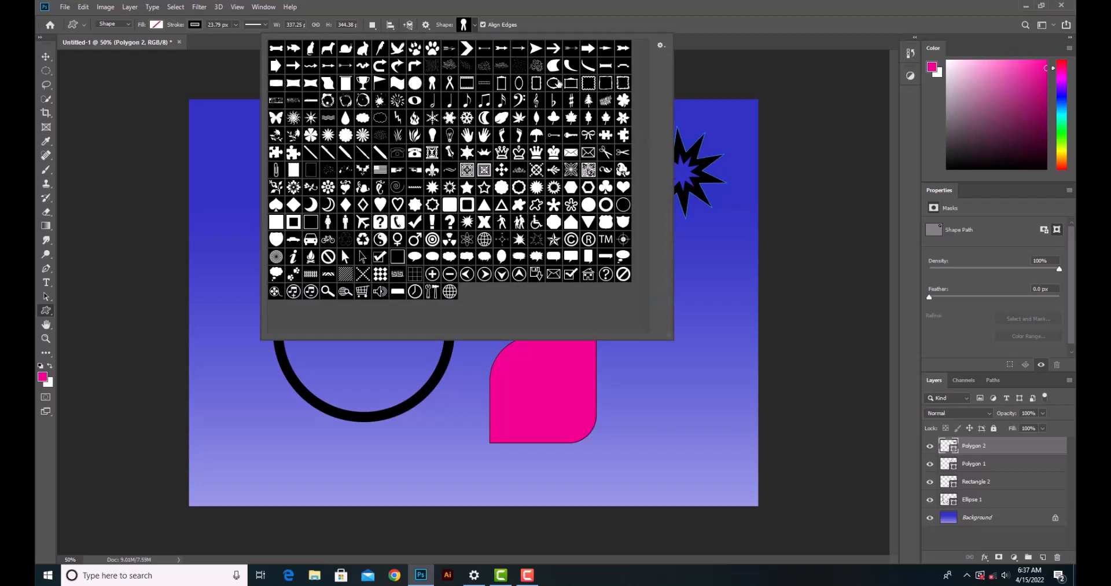
left_click(467, 135)
left_click(474, 26)
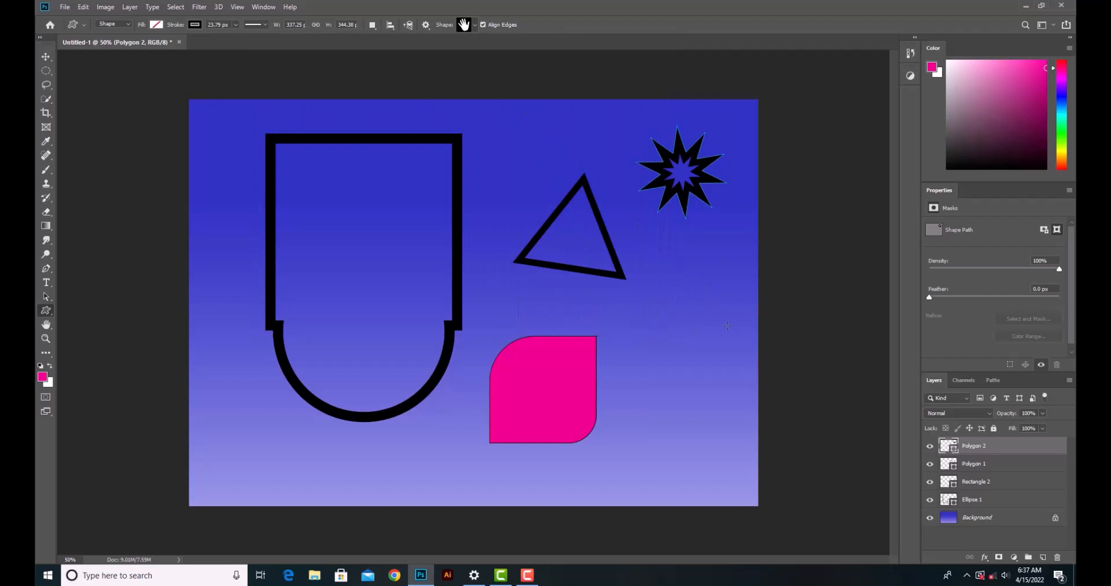
key("shift")
left_click_drag(650, 291, 738, 492)
left_click_drag(738, 491, 738, 491)
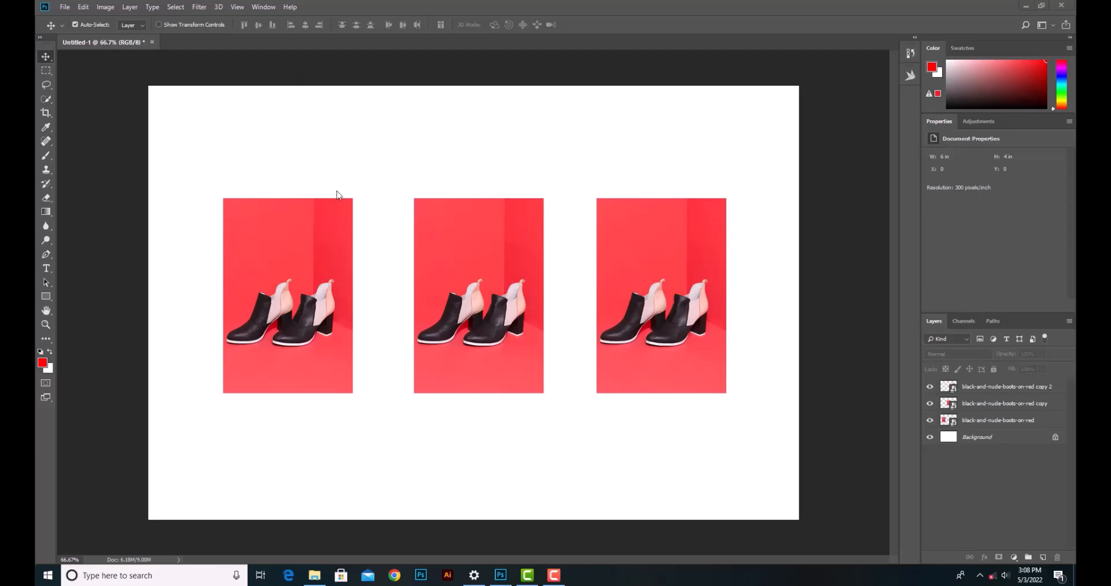
left_click(289, 250)
mouse_move(289, 250)
left_mouse_down()
mouse_move(299, 183)
mouse_move(284, 242)
left_mouse_up()
key("ctrl+z")
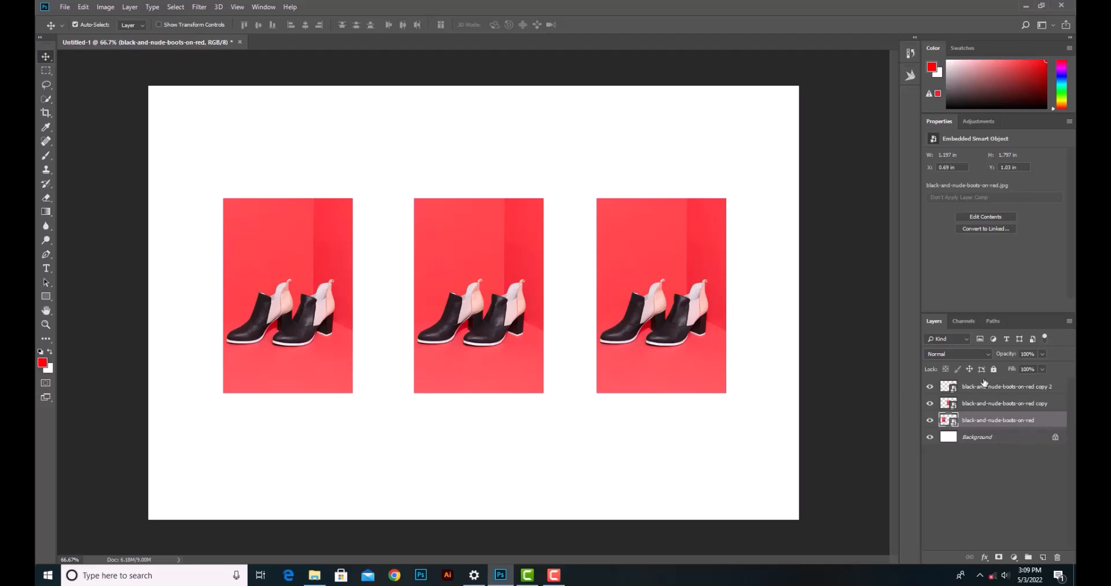
Move the rightmost boots image up to about Y 0.62 in and the middle one up to about Y 0.32 in.
left_click(997, 391)
mouse_move(674, 289)
left_mouse_down()
mouse_move(684, 223)
mouse_move(674, 287)
left_mouse_up()
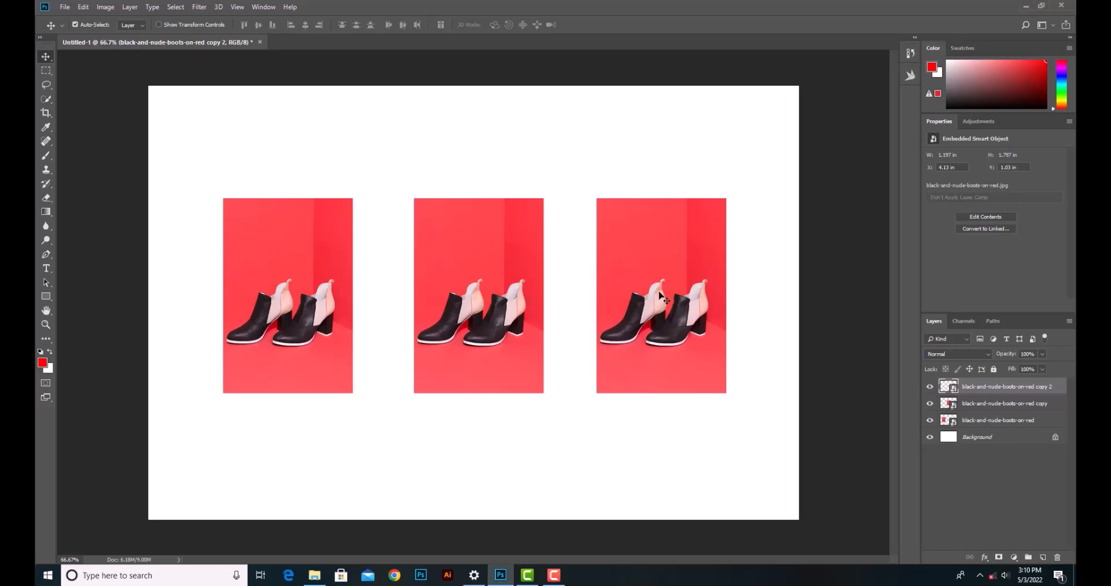
left_click_drag(658, 231, 655, 185)
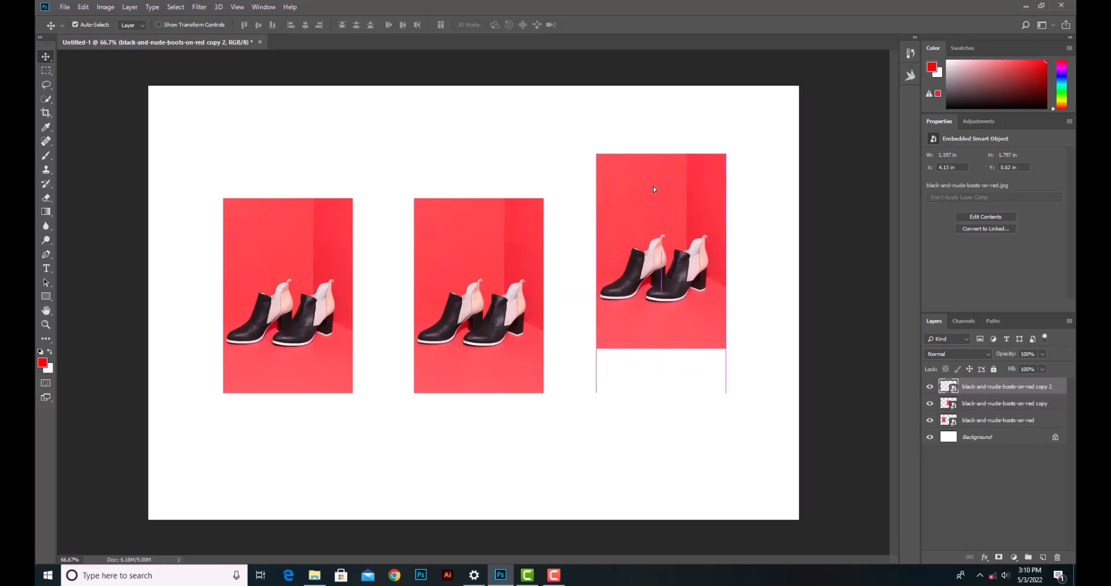
left_click_drag(492, 251, 490, 174)
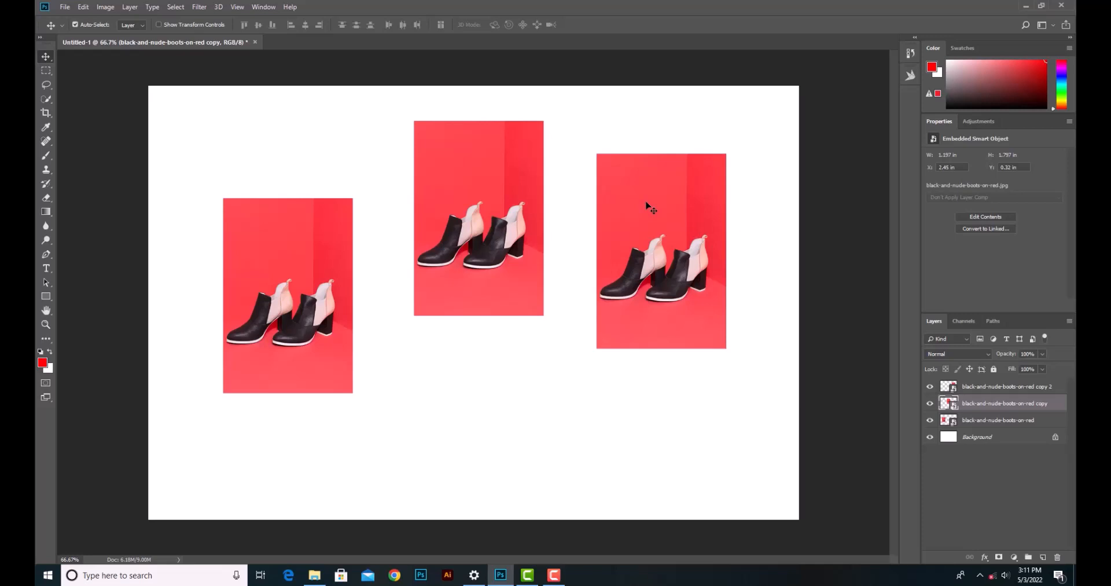
Select all three boots image layers together and reduce the selection to the original boots layer.
key("ctrl")
left_click(978, 390, "ctrl")
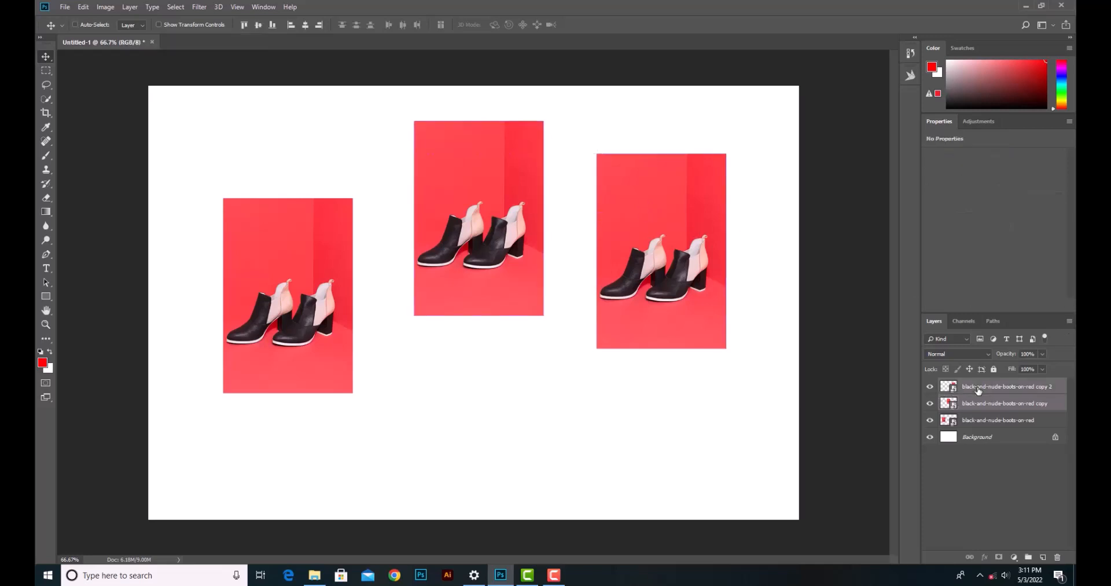
left_click(988, 425, "ctrl")
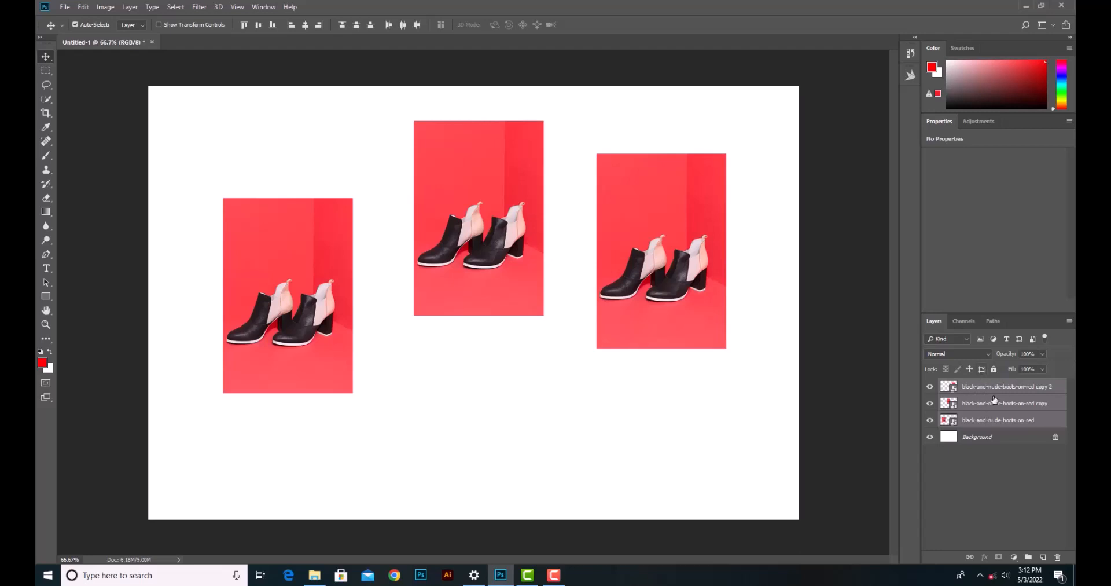
left_click(992, 423)
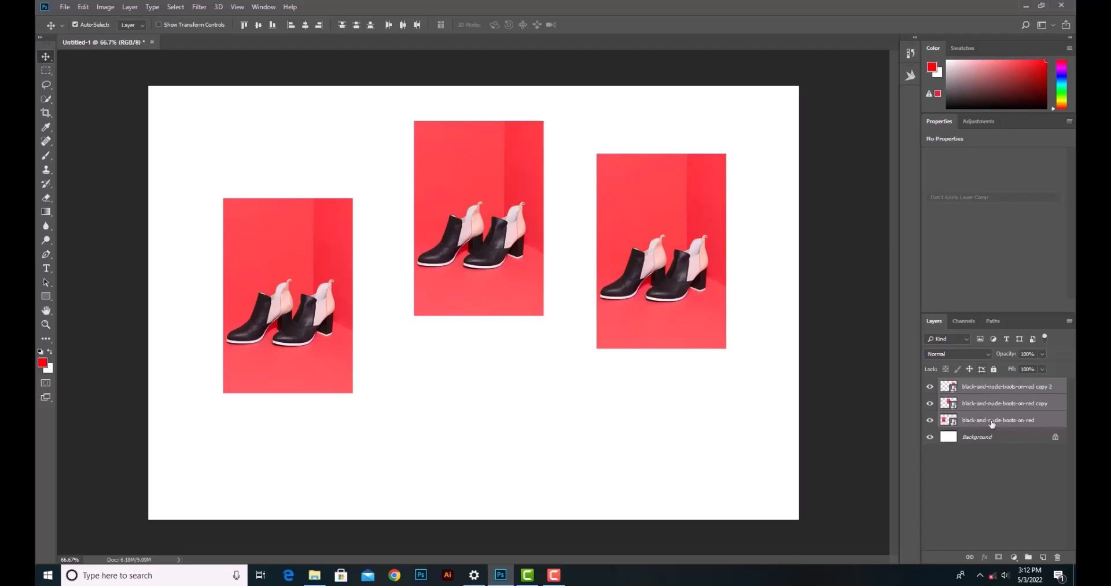
Select the three boots images by enclosing them in one area and align their top edges.
left_click(48, 72)
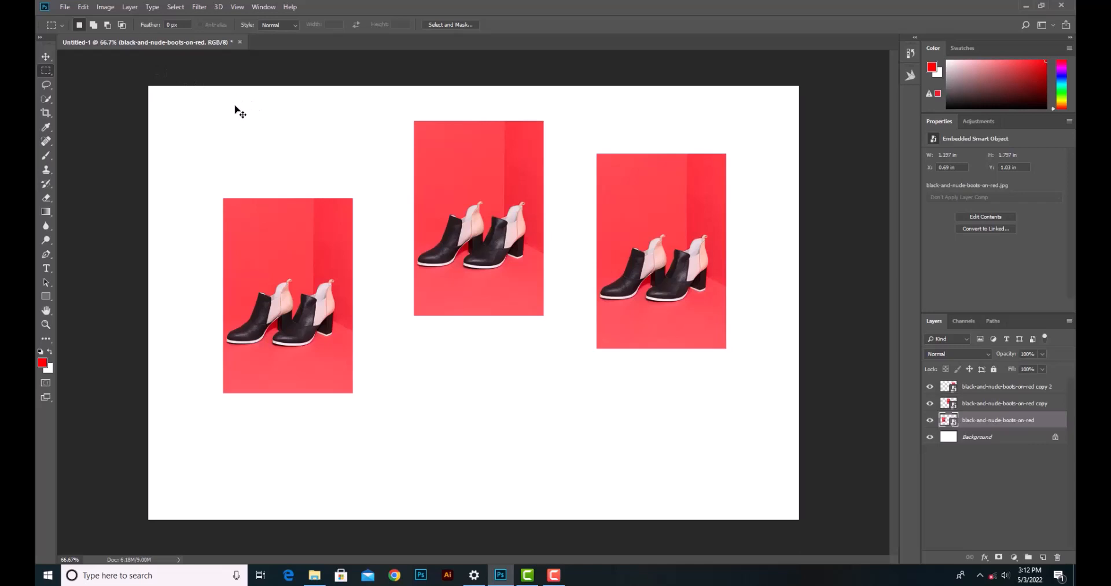
left_click_drag(223, 103, 732, 459)
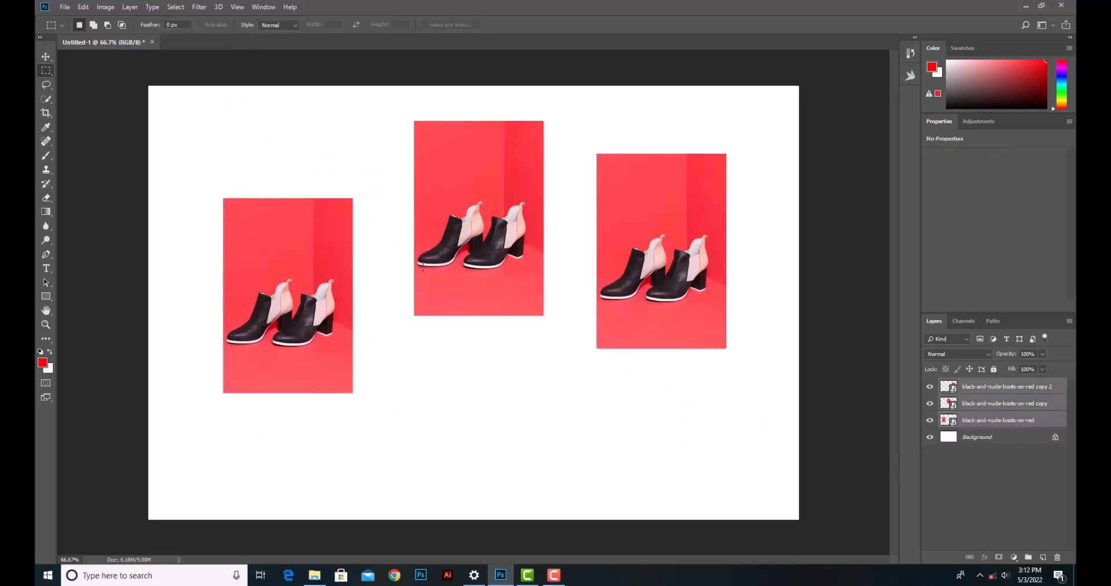
left_click(46, 55)
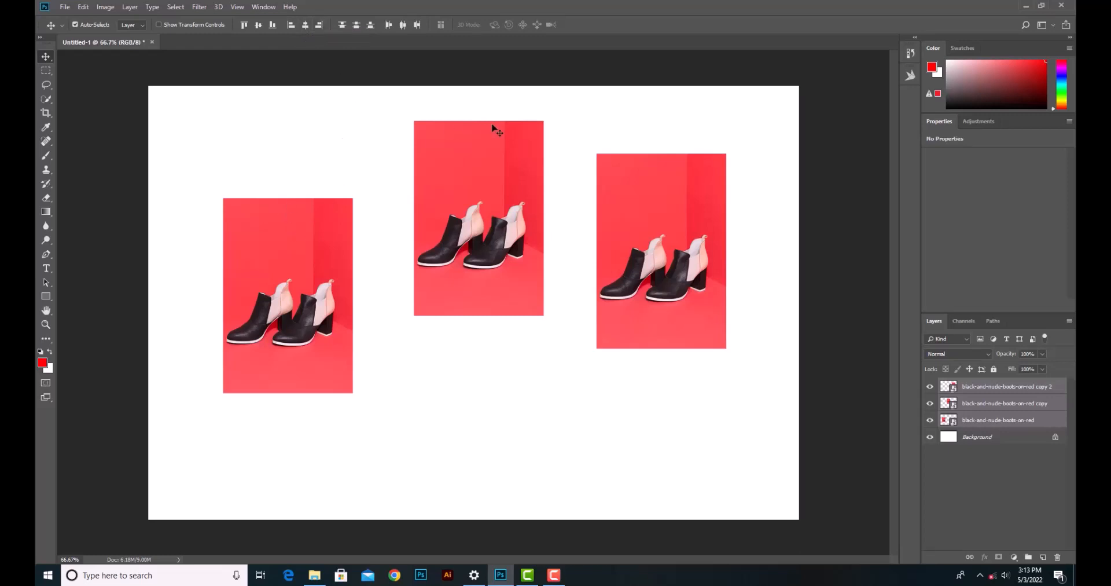
left_click(245, 26)
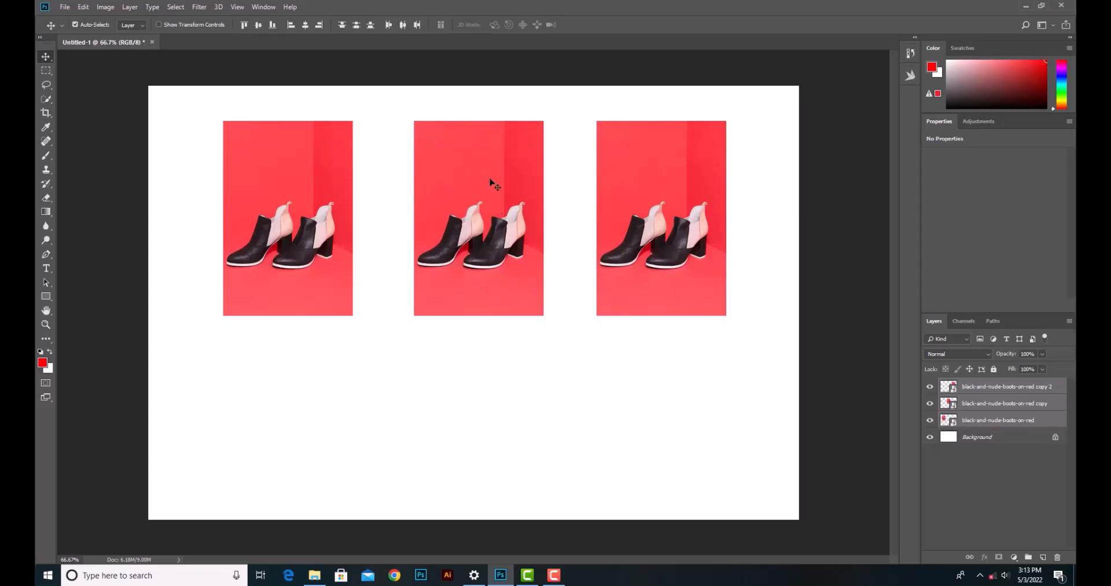
Undo the top-edge alignment of the three boots images, apply it once more and undo it again.
left_click(83, 7)
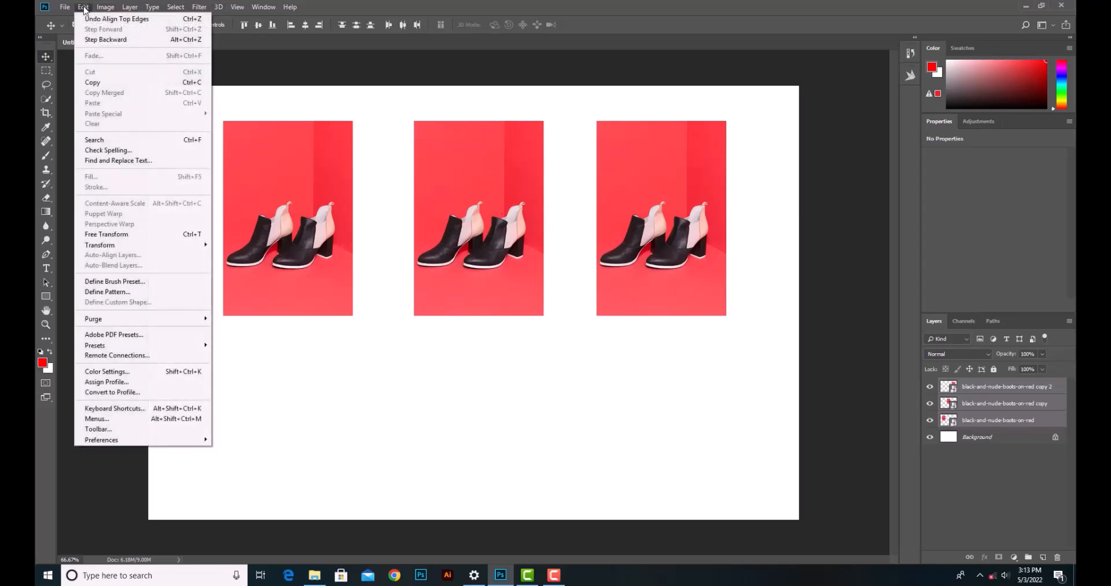
left_click(119, 40)
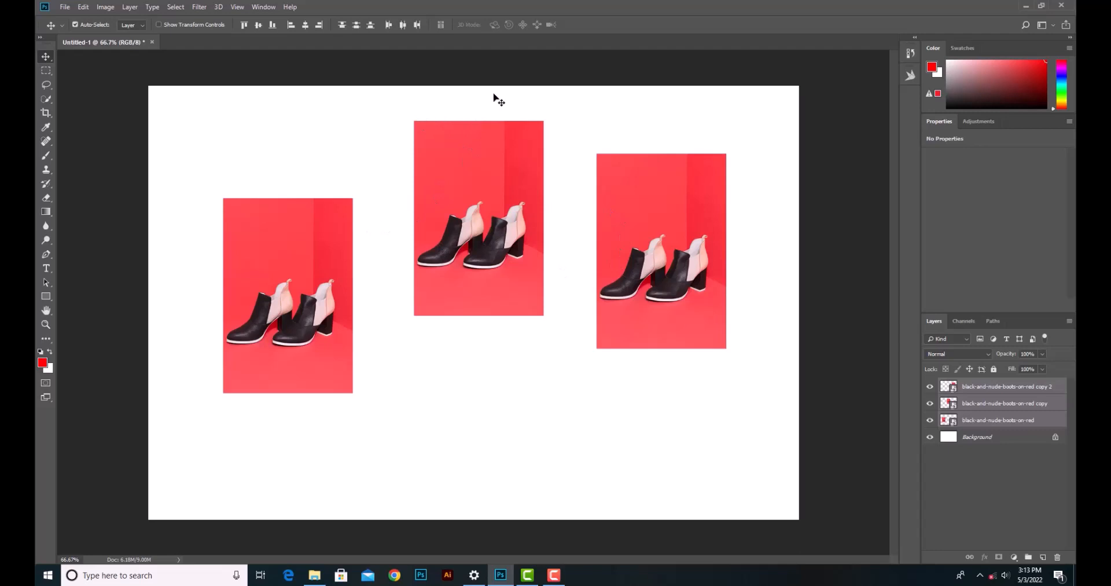
left_click(245, 25)
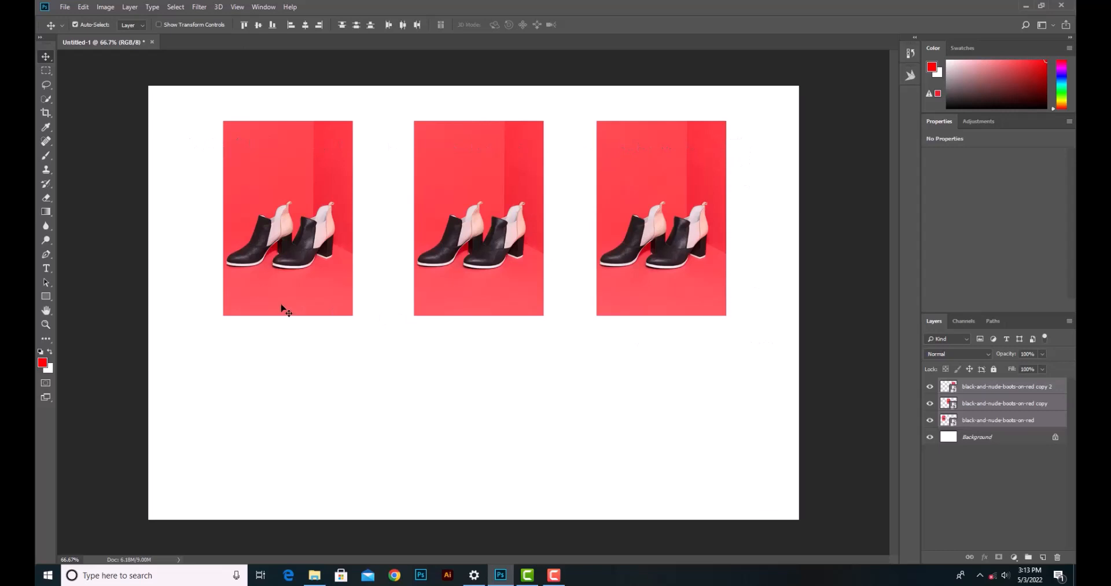
left_click(83, 7)
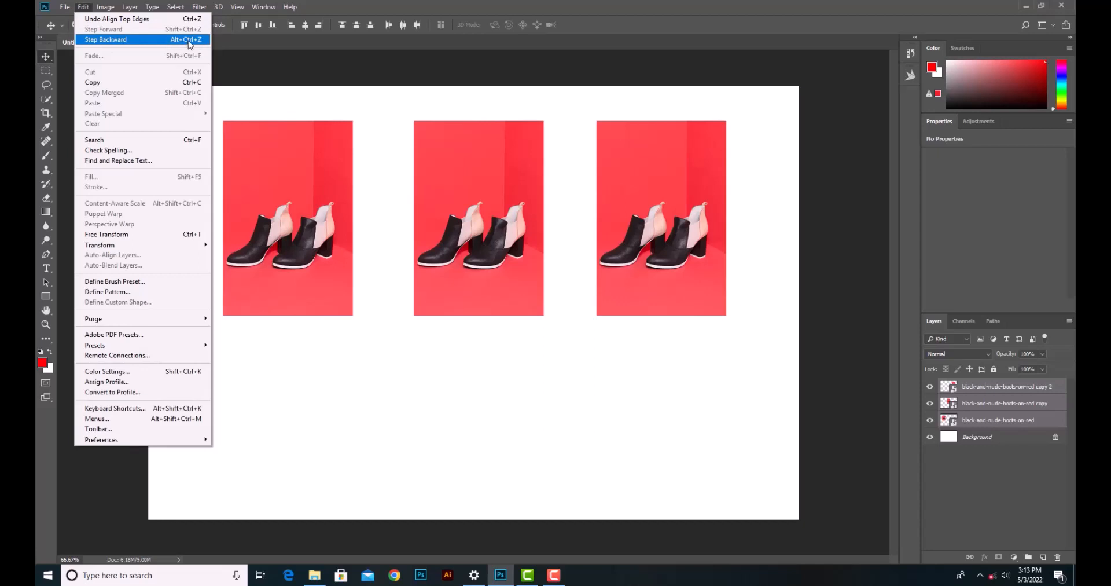
left_click(126, 40)
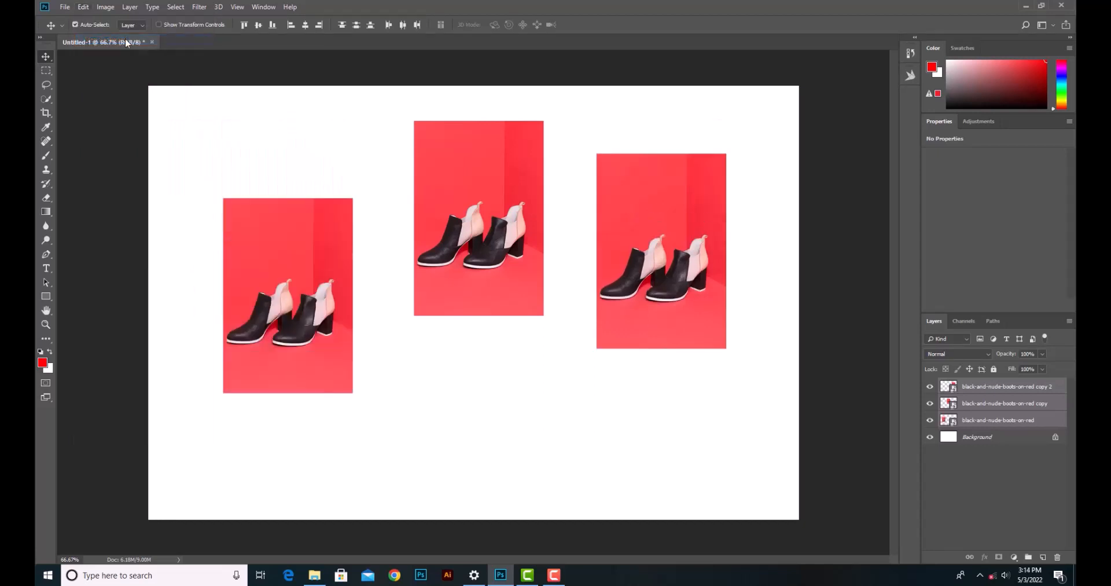
Align the three selected boots images by their vertical centers and undo that alignment.
left_click(259, 25)
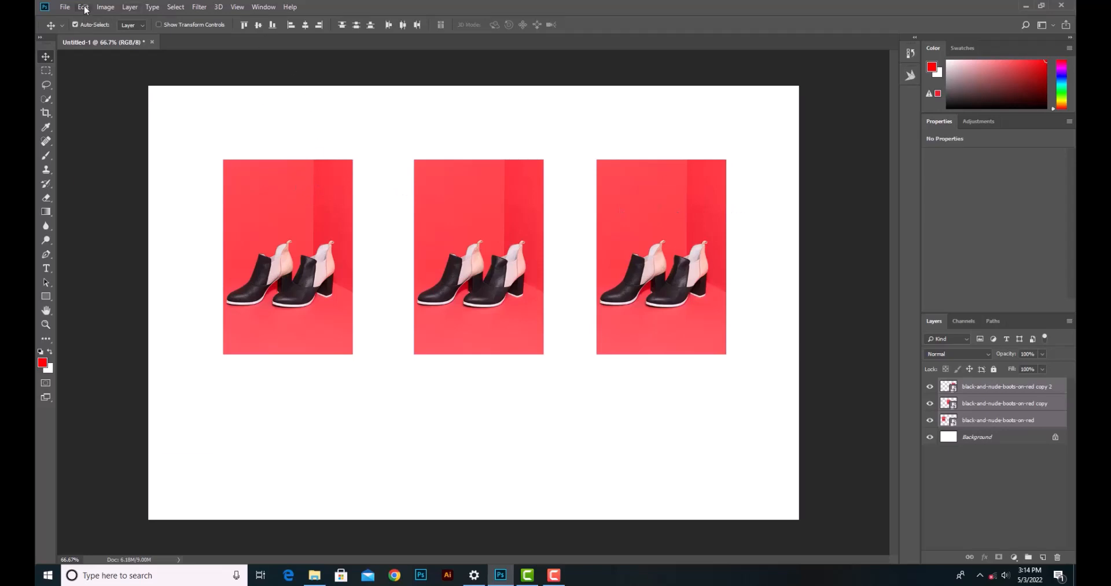
left_click(84, 10)
left_click(95, 40)
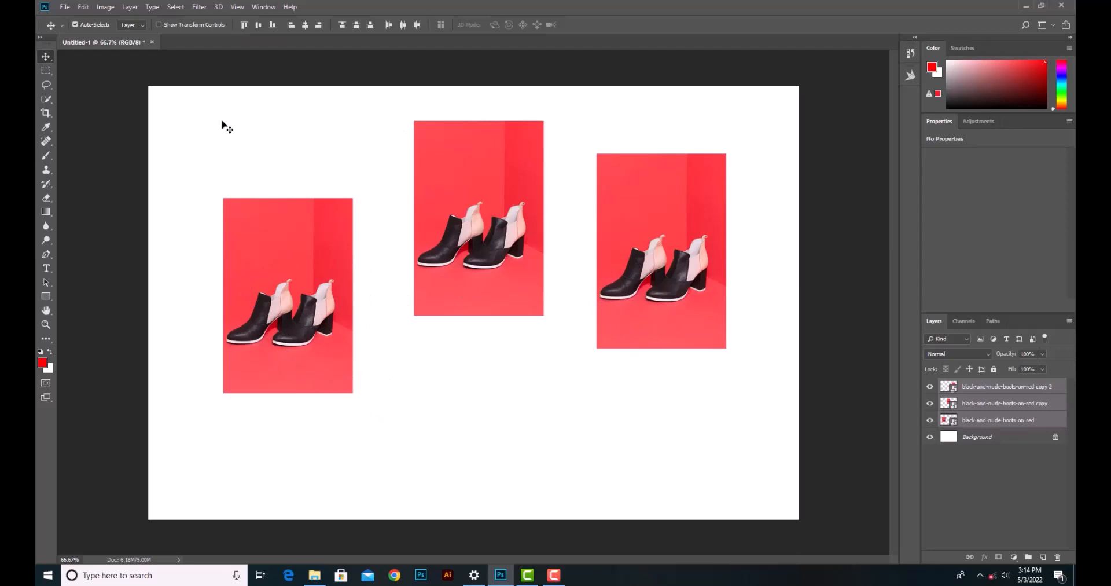
Align the three selected boots images by their bottom edges.
left_click(273, 25)
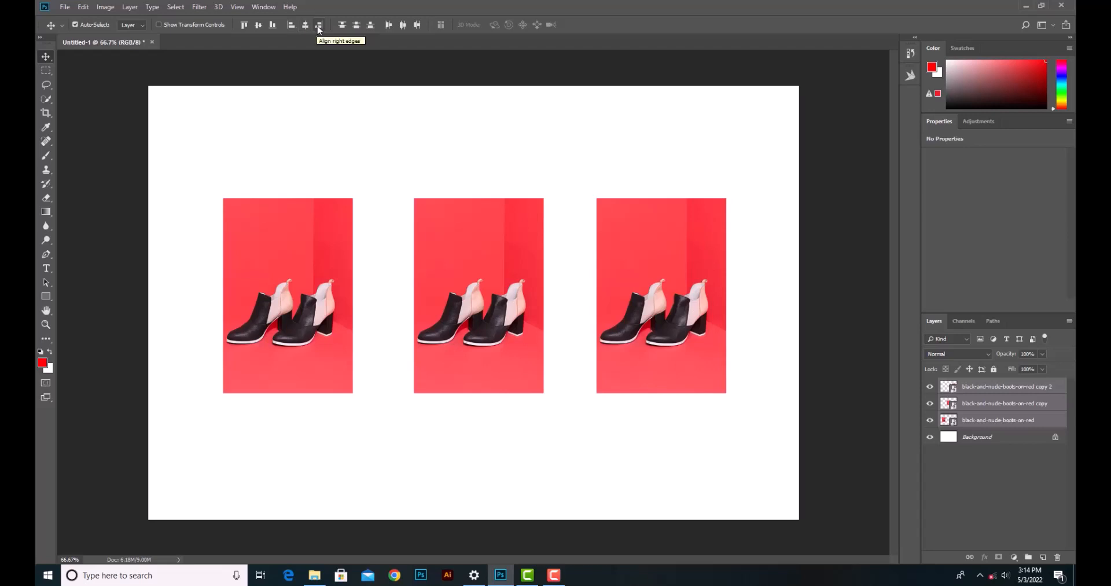
left_click(84, 8)
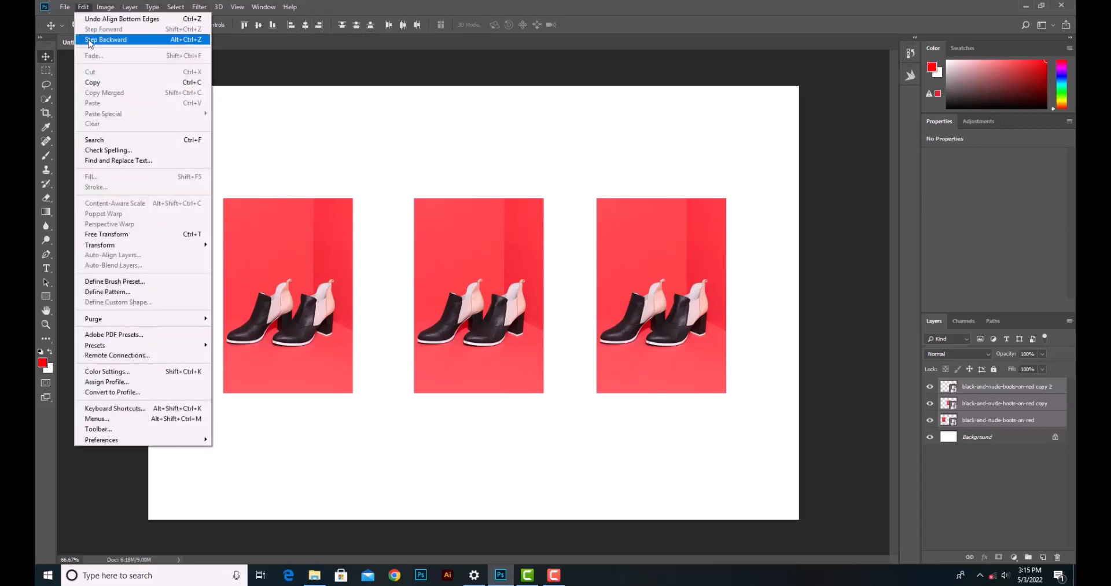
left_click(88, 39)
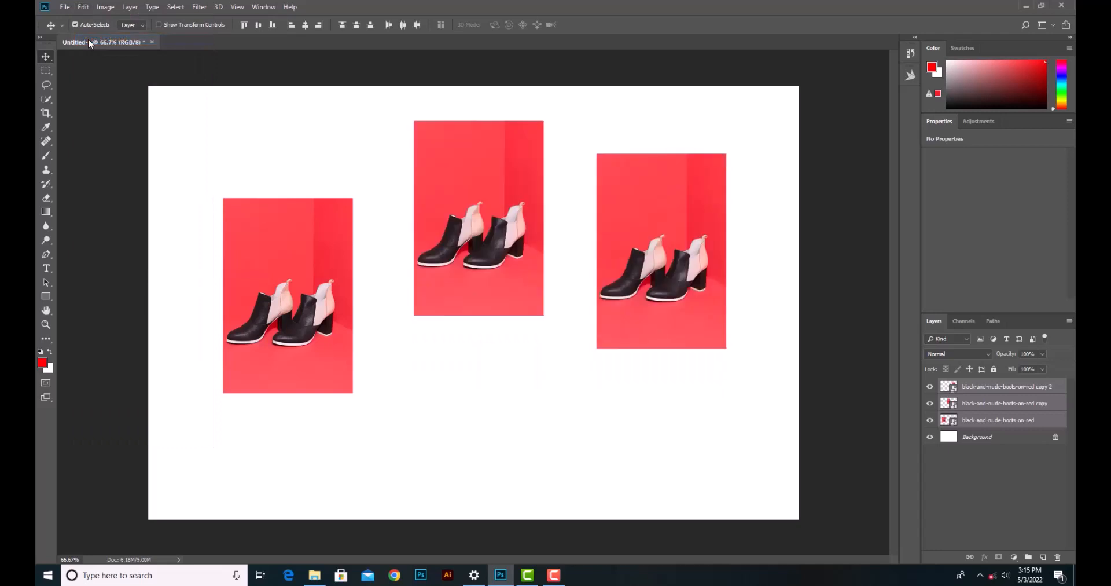
left_click(306, 26)
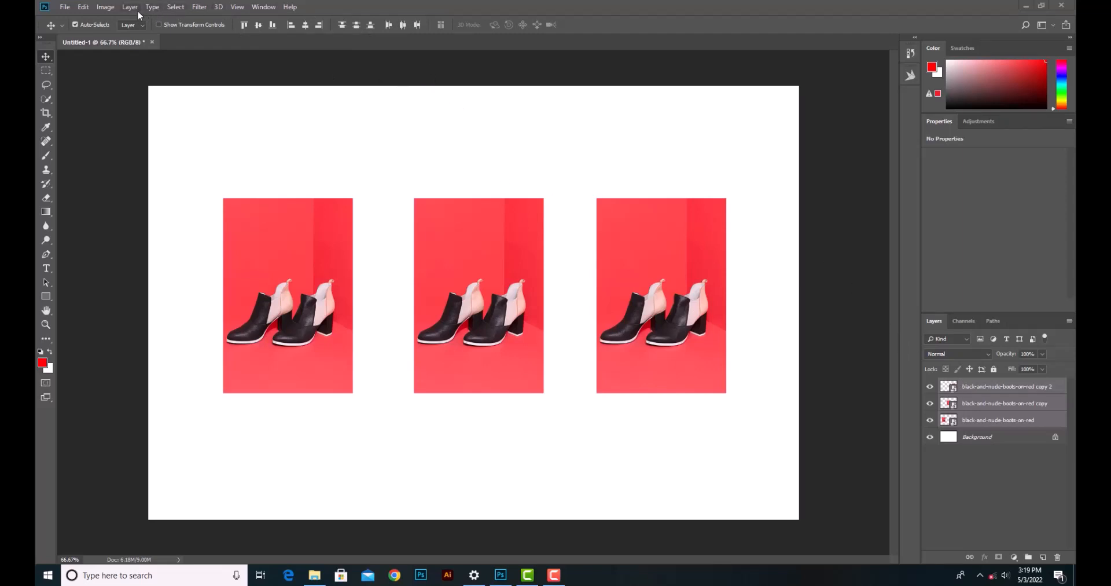
Deselect all layers and move only the leftmost boots image sideways to about X 0.35 in.
left_click(175, 7)
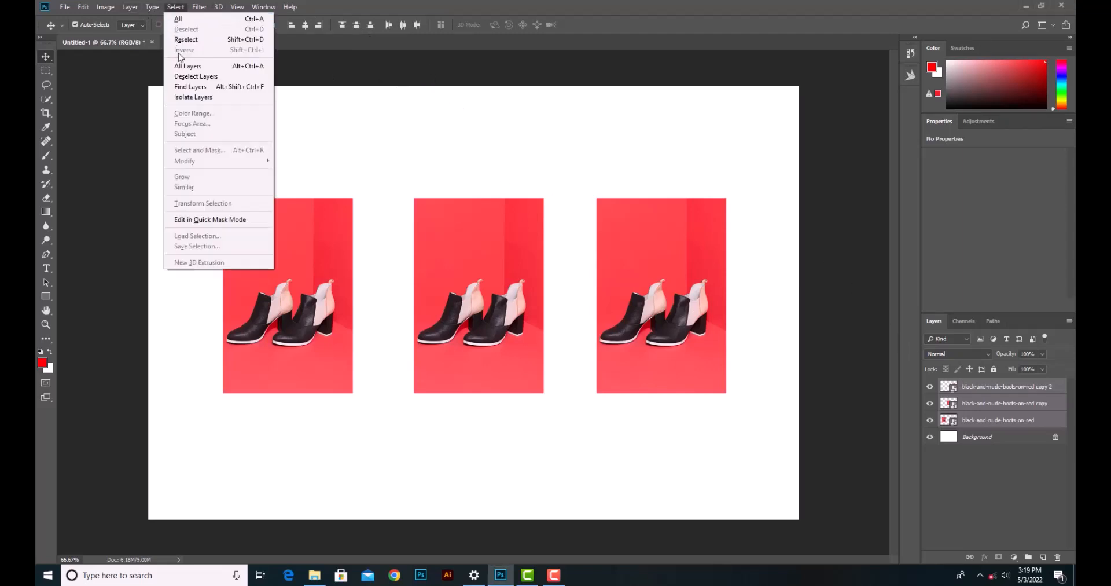
left_click(196, 77)
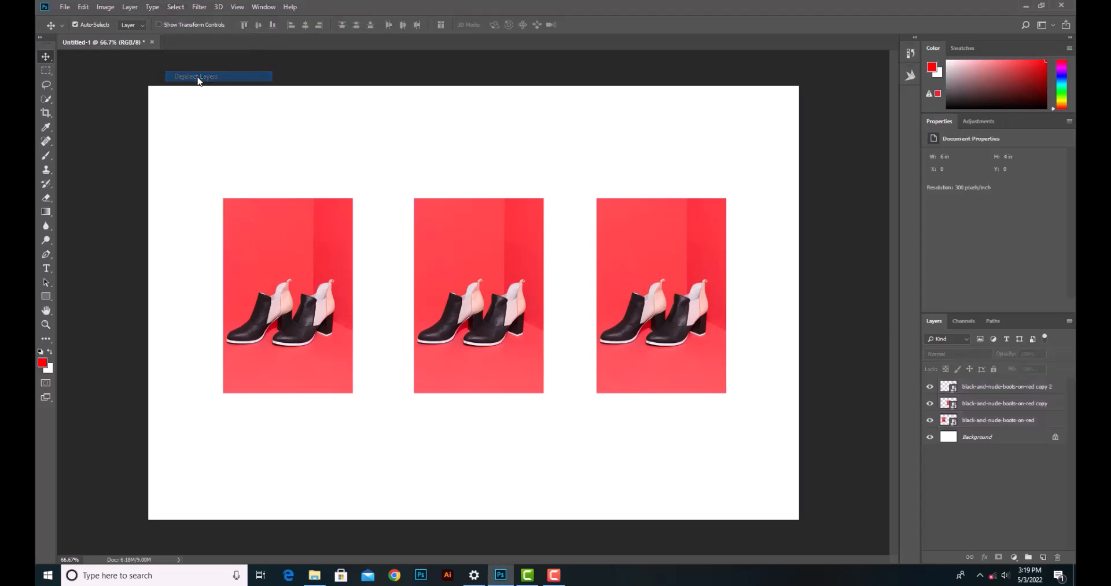
left_click(301, 269)
left_click_drag(298, 270, 262, 268)
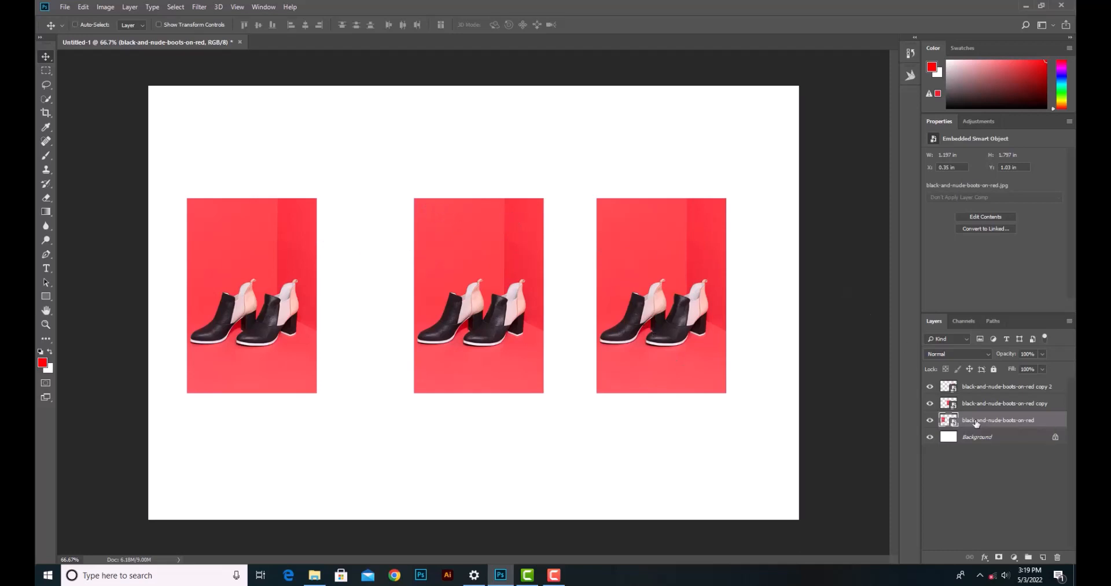
Select all three boots layers together and distribute them evenly by their horizontal centers.
left_click(992, 406, "ctrl")
left_click(993, 392, "ctrl")
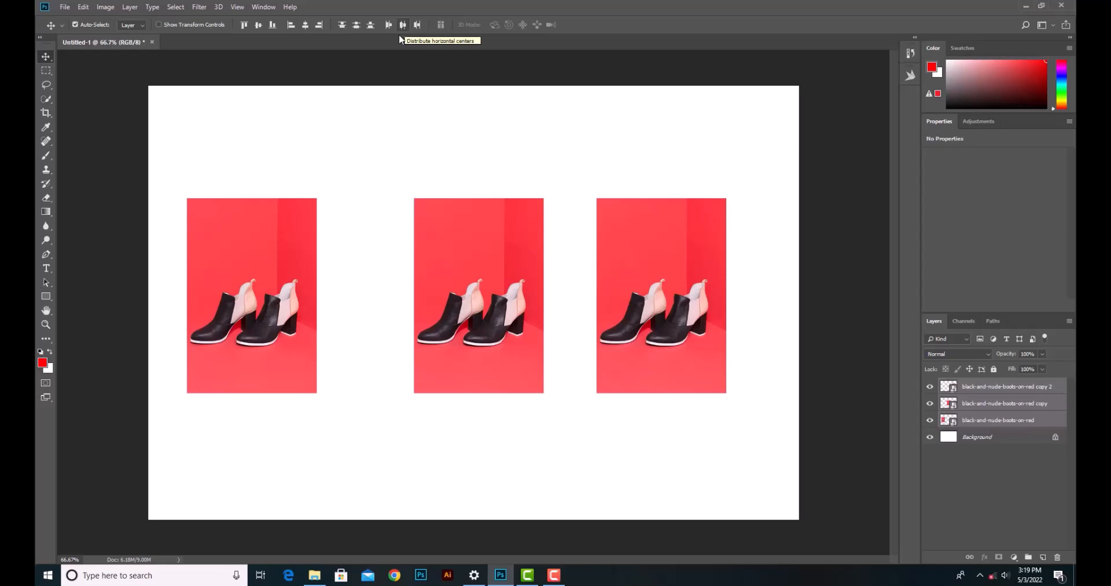
left_click(404, 29)
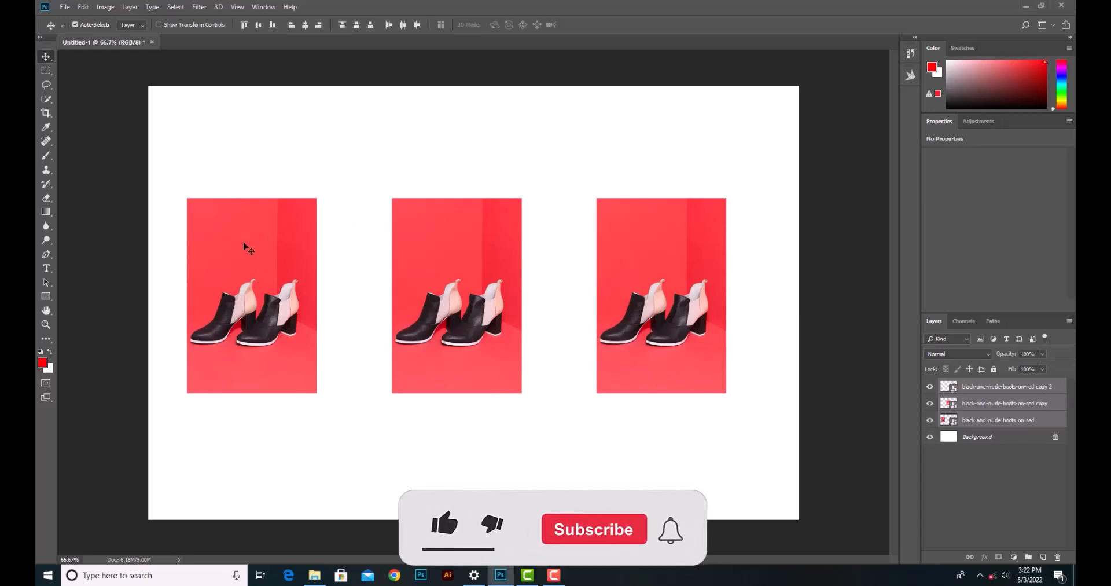
Deselect all layers and select only the leftmost boots image.
left_click(175, 7)
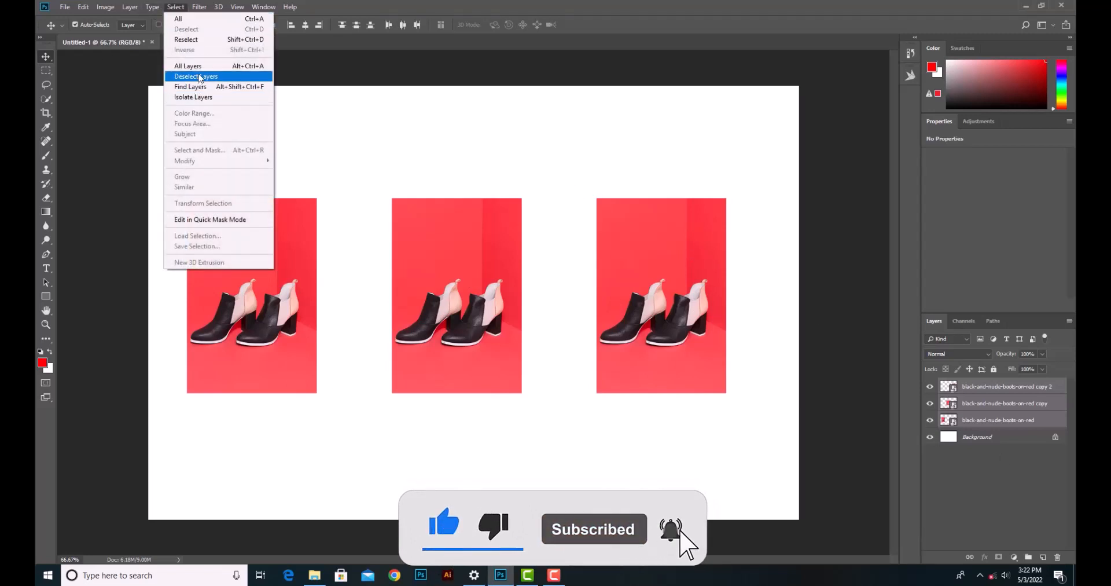
left_click(201, 76)
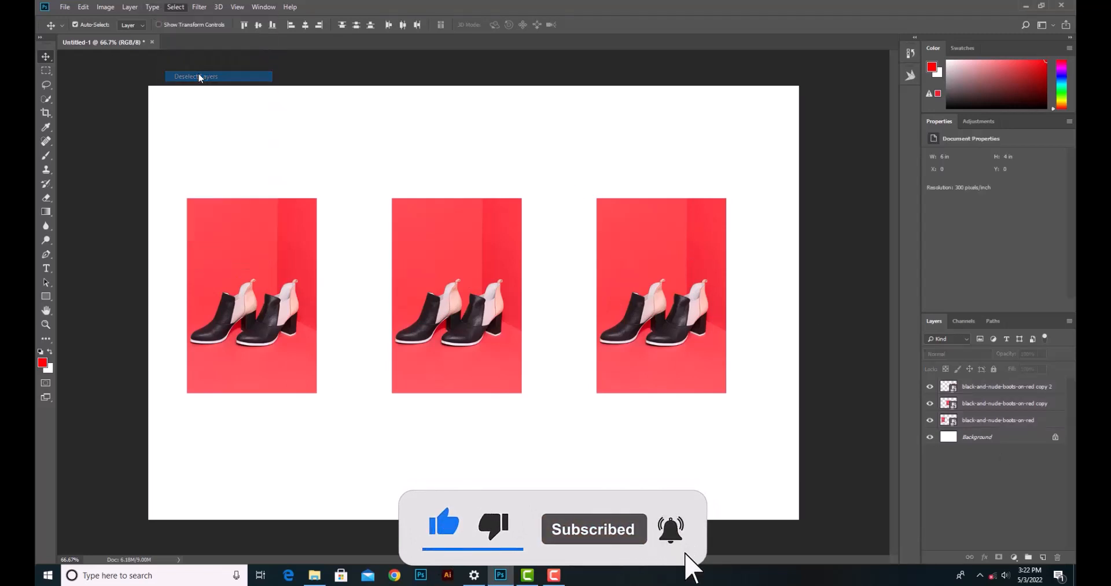
left_click(257, 235)
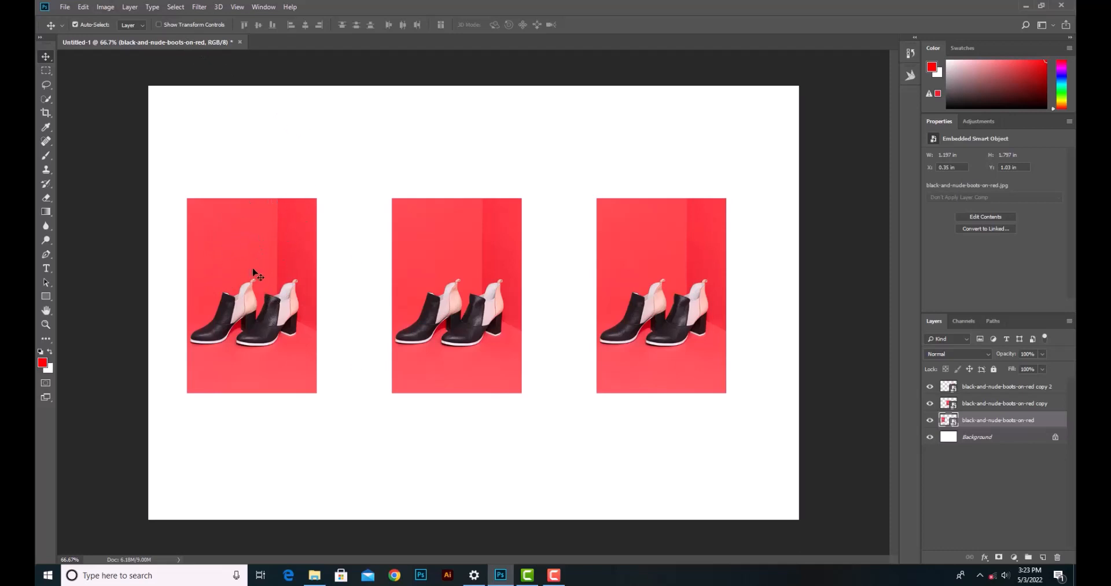
Put the leftmost boots image into Free Transform and commit it without changing anything.
left_click(83, 7)
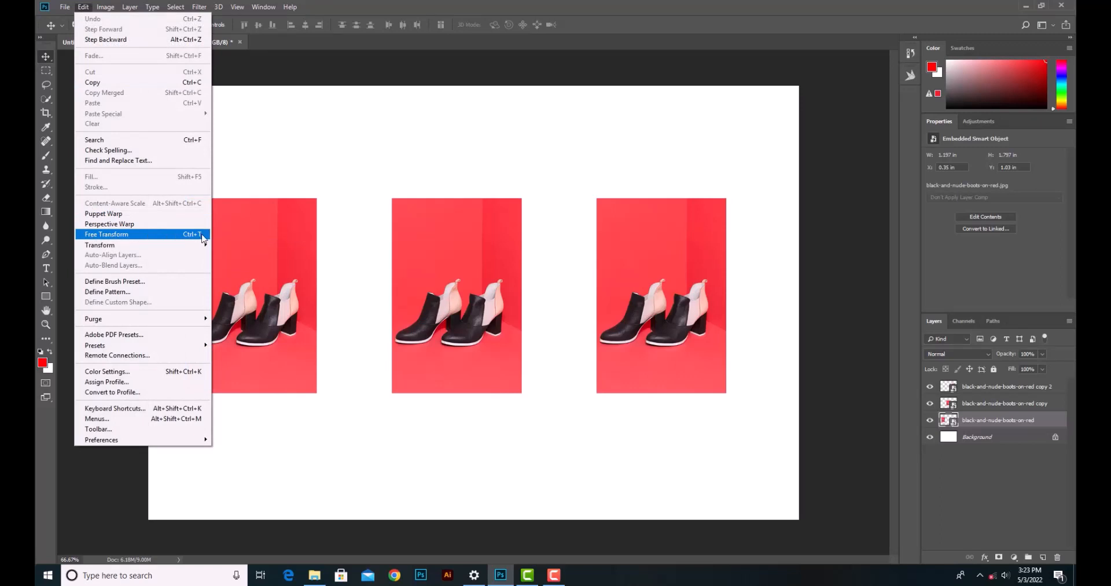
left_click(134, 234)
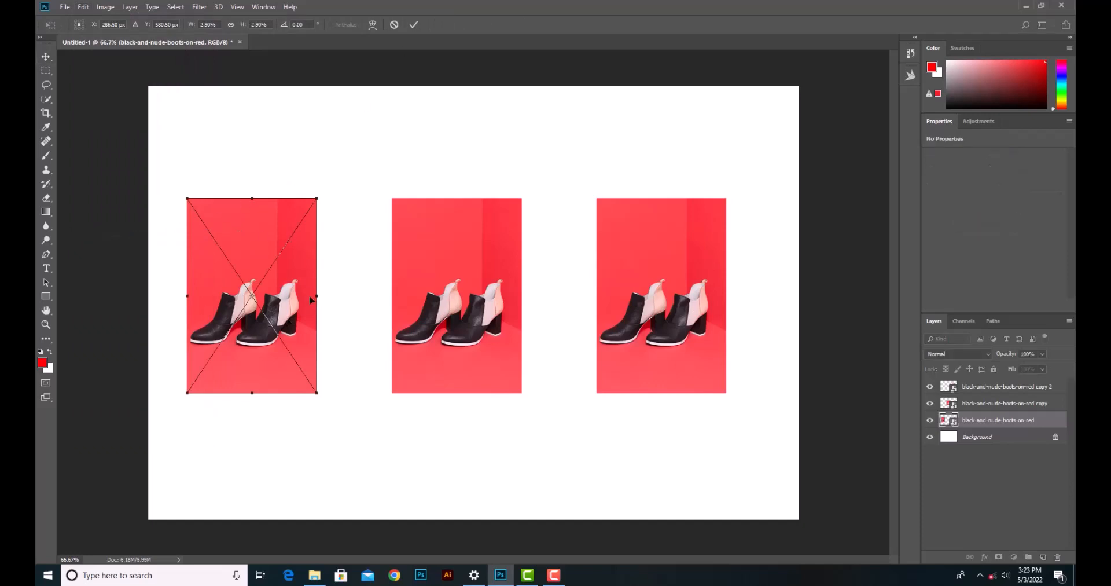
left_click(414, 25)
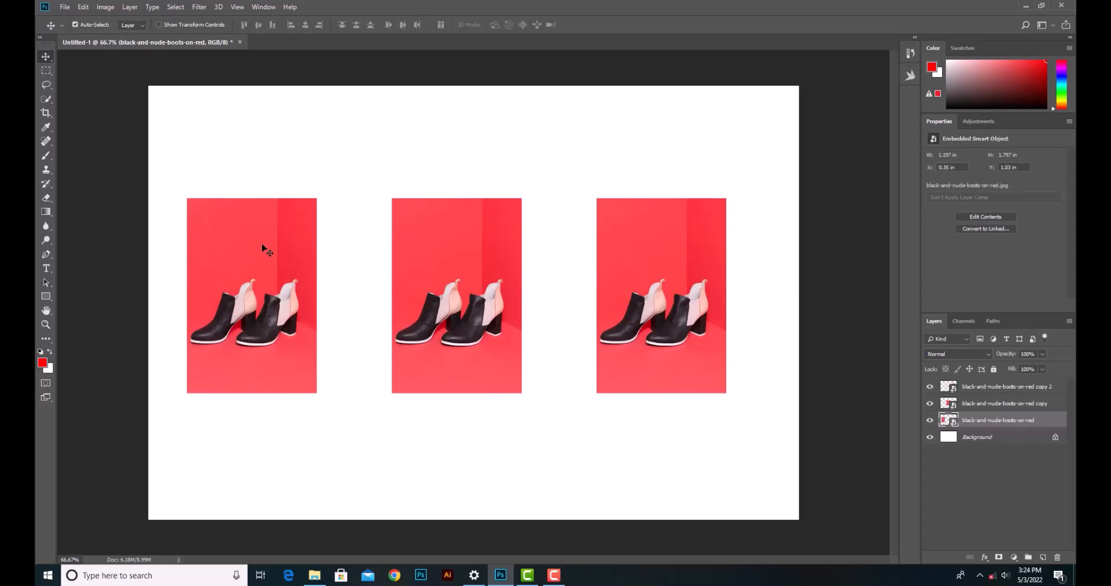
Turn on Show Transform Controls and select each of the three boots images in turn, finishing with the leftmost one.
left_click(158, 25)
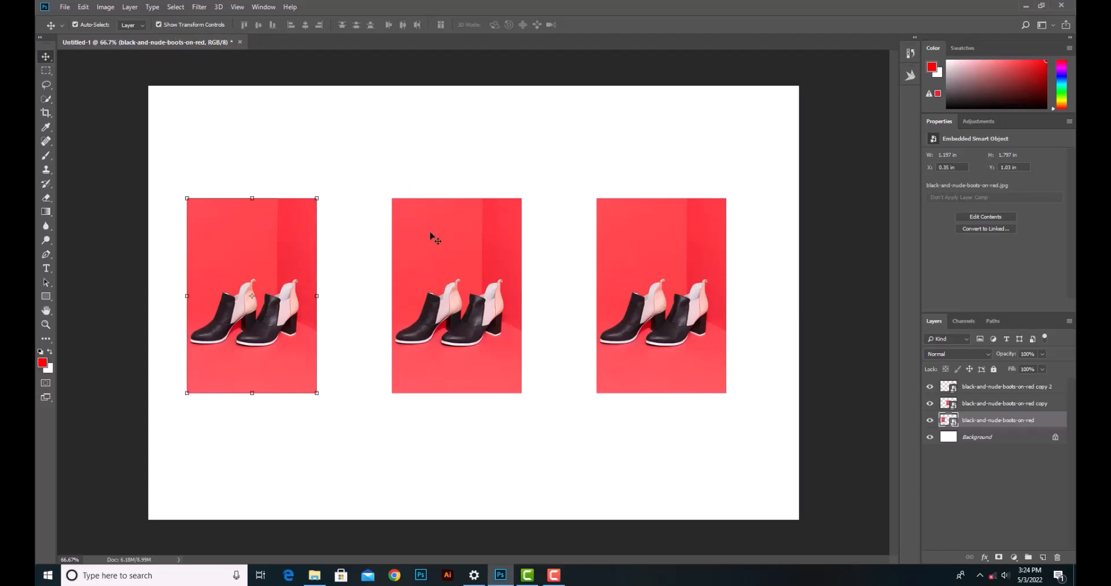
left_click(435, 237)
left_click(648, 240)
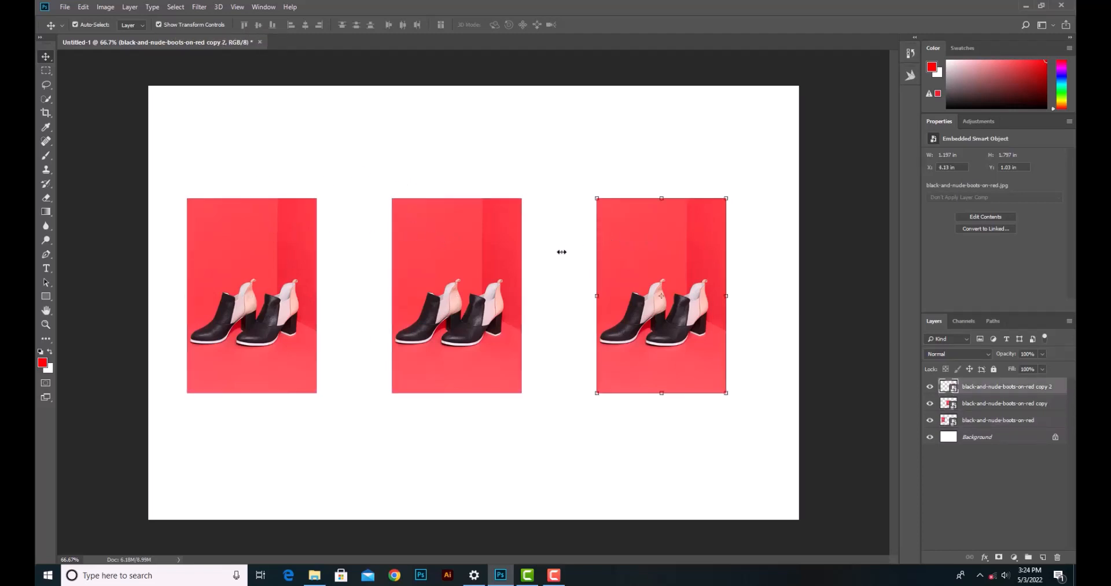
left_click(435, 261)
left_click(241, 258)
left_click(443, 261)
left_click(632, 277)
left_click(497, 283)
left_click(287, 272)
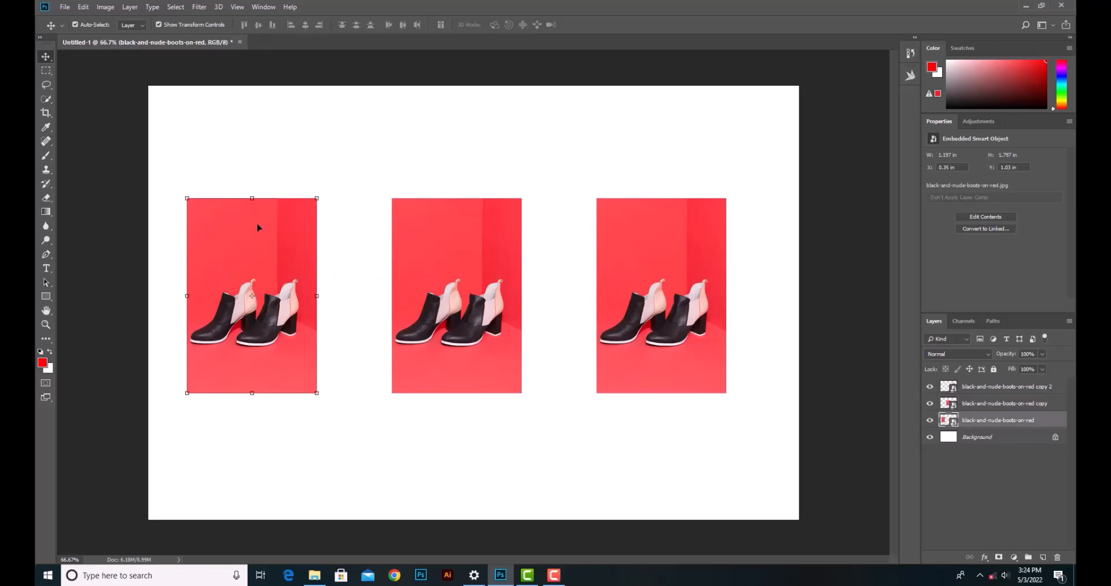
Scale the leftmost boots image with Free Transform to about 3.33% width and 2.66% height, commit it and undo the transform.
key("ctrl")
key("ctrl+t")
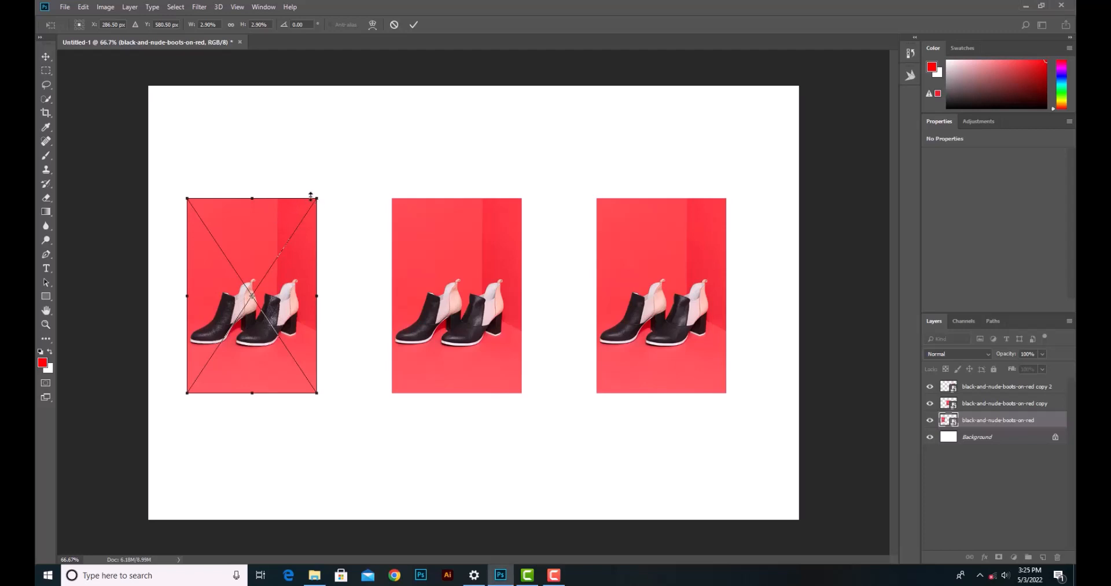
left_click_drag(316, 198, 382, 161)
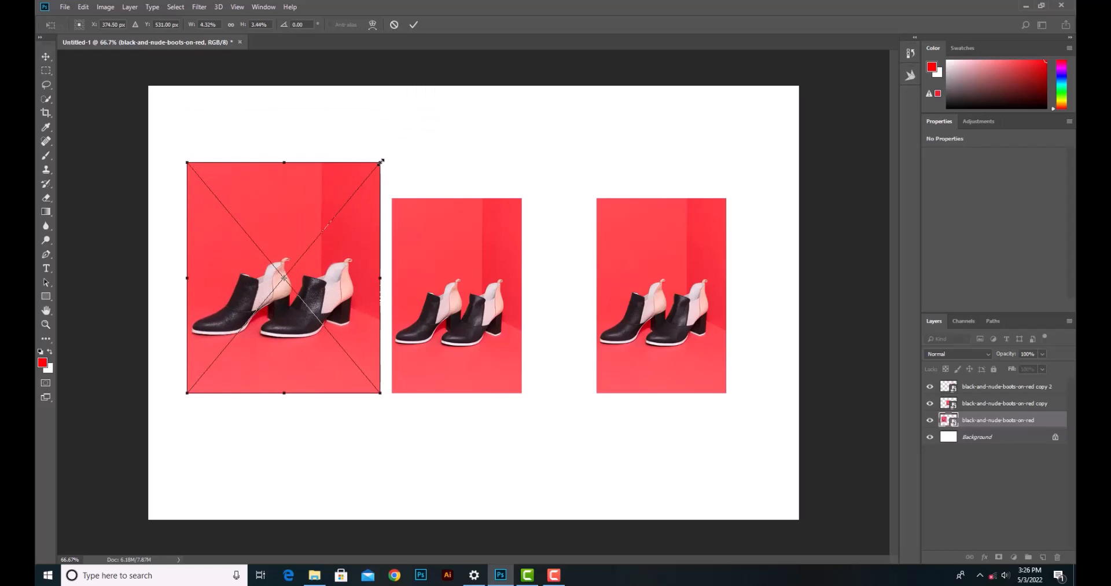
left_click_drag(380, 162, 330, 213)
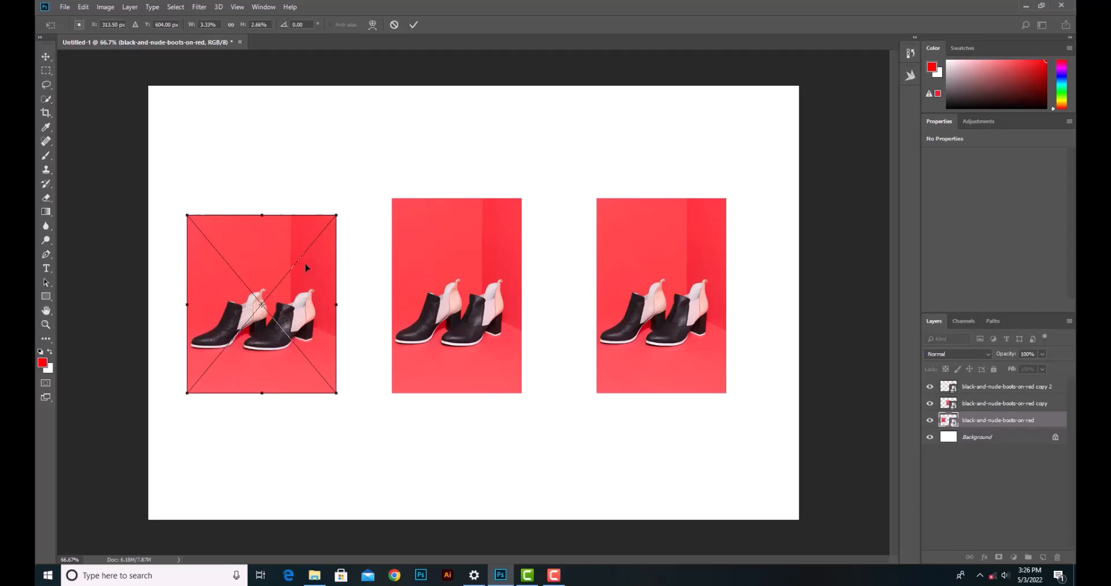
left_click(414, 25)
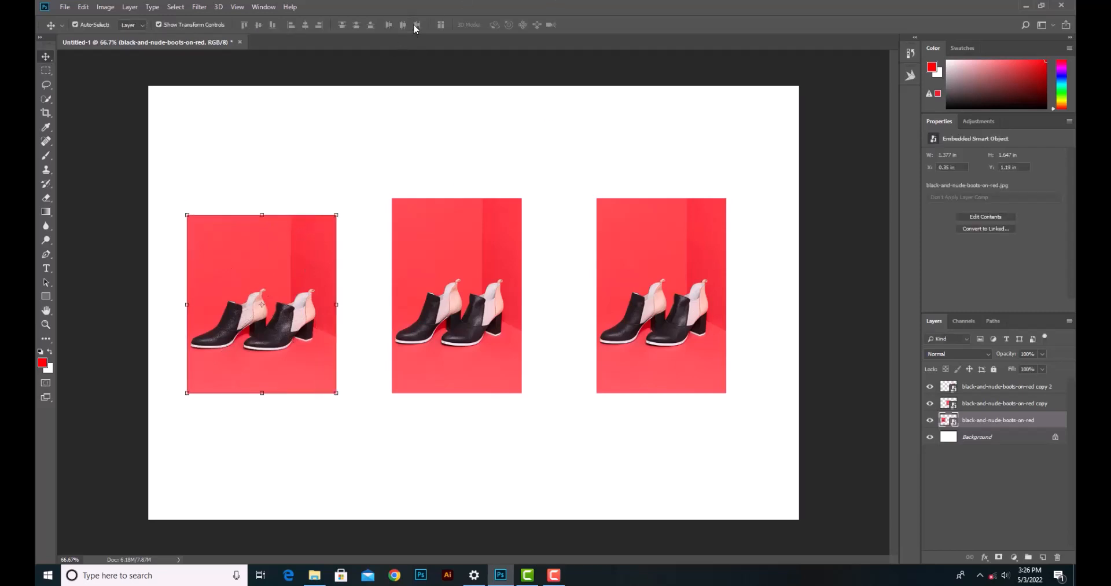
left_click(84, 8)
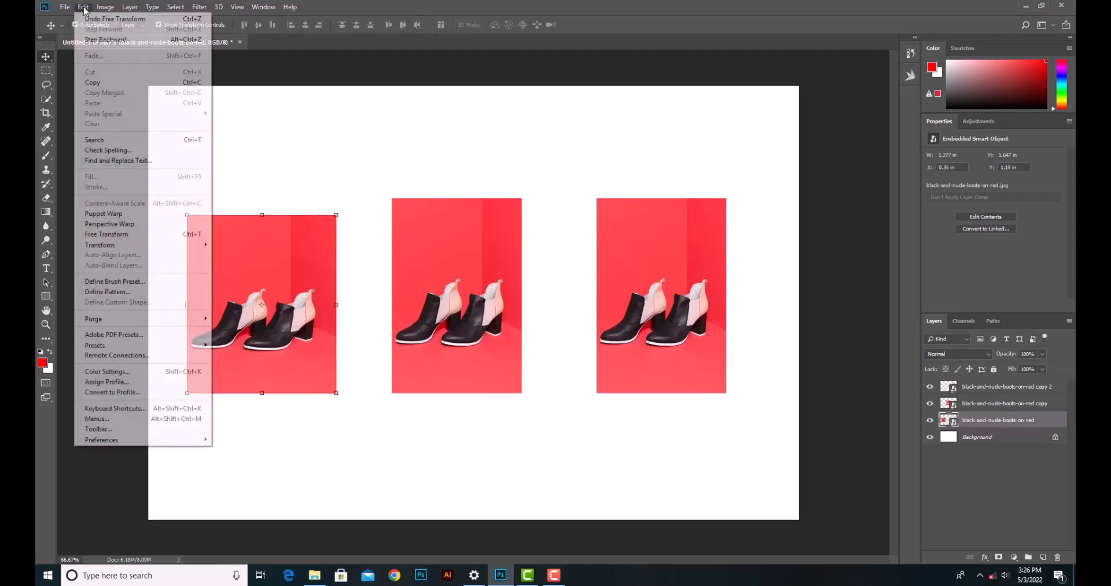
left_click(110, 40)
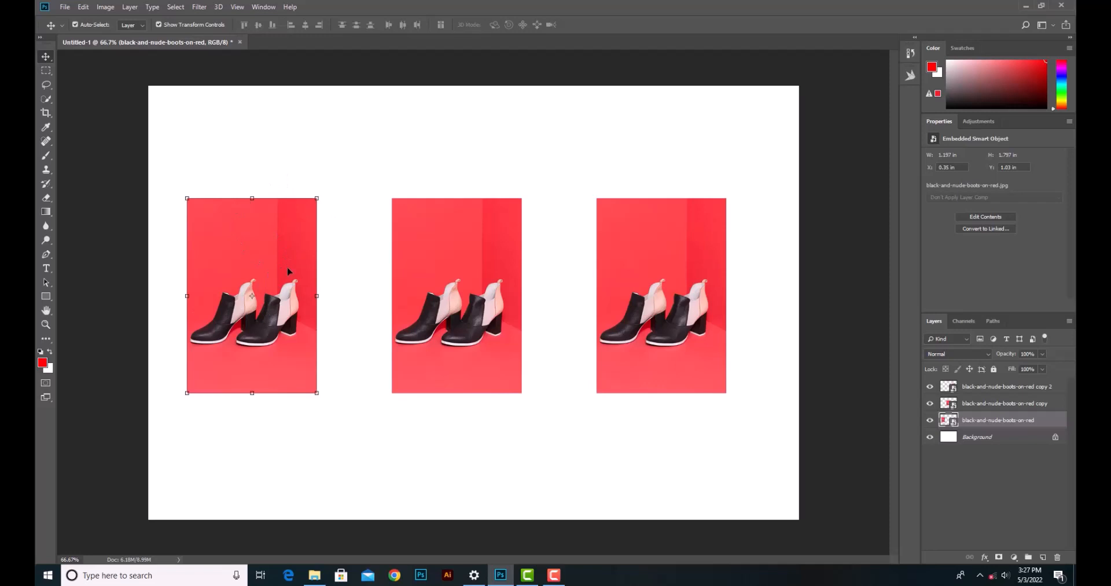
Rotate the leftmost boots image about -5.85° with Free Transform, commit it and step back to undo the rotation.
key("ctrl+t")
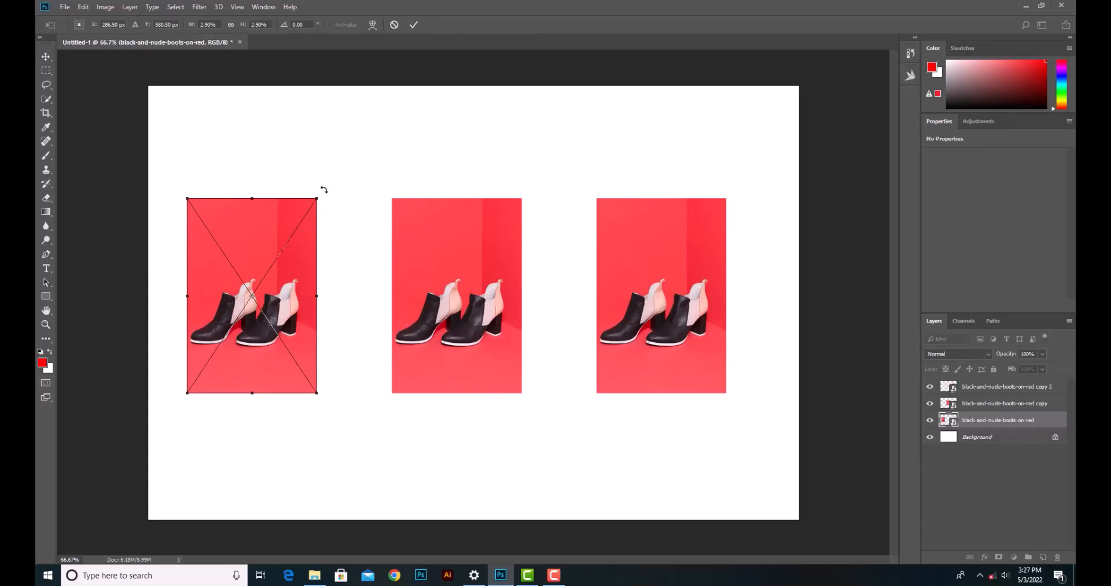
left_click_drag(324, 189, 333, 143)
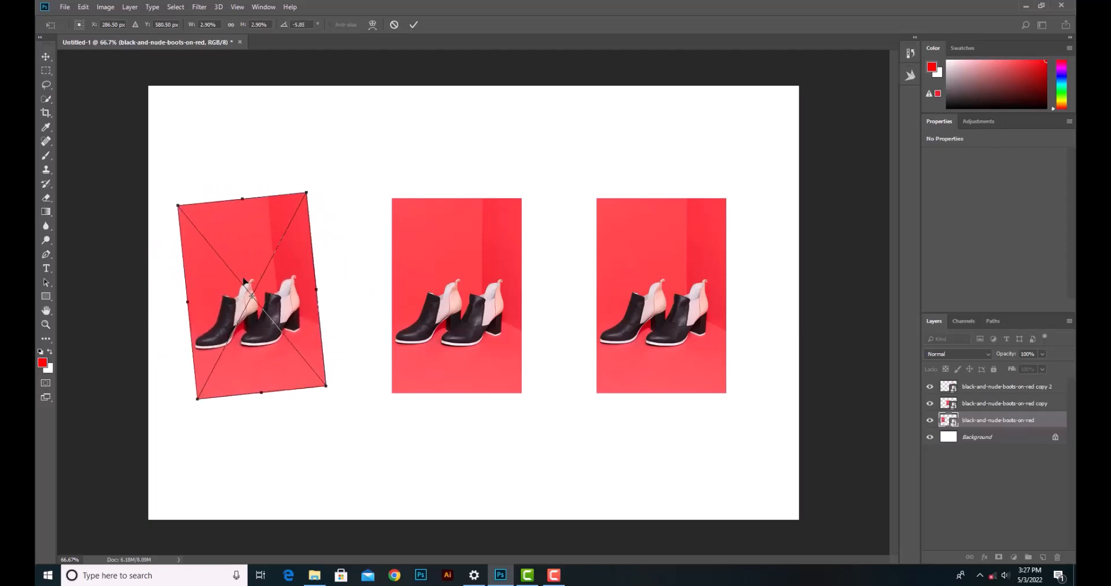
left_click(414, 25)
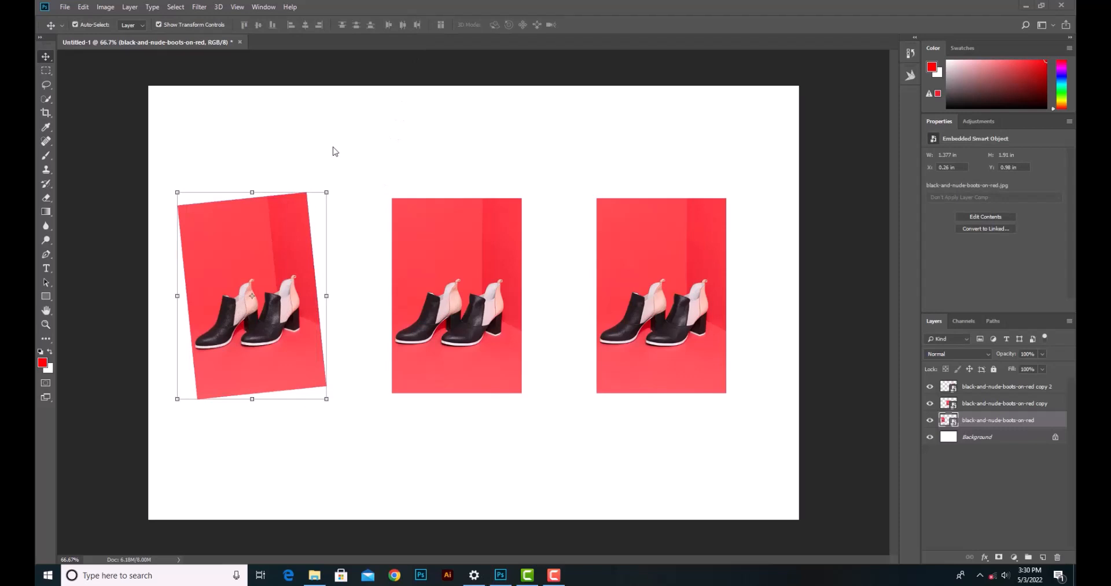
left_click(84, 7)
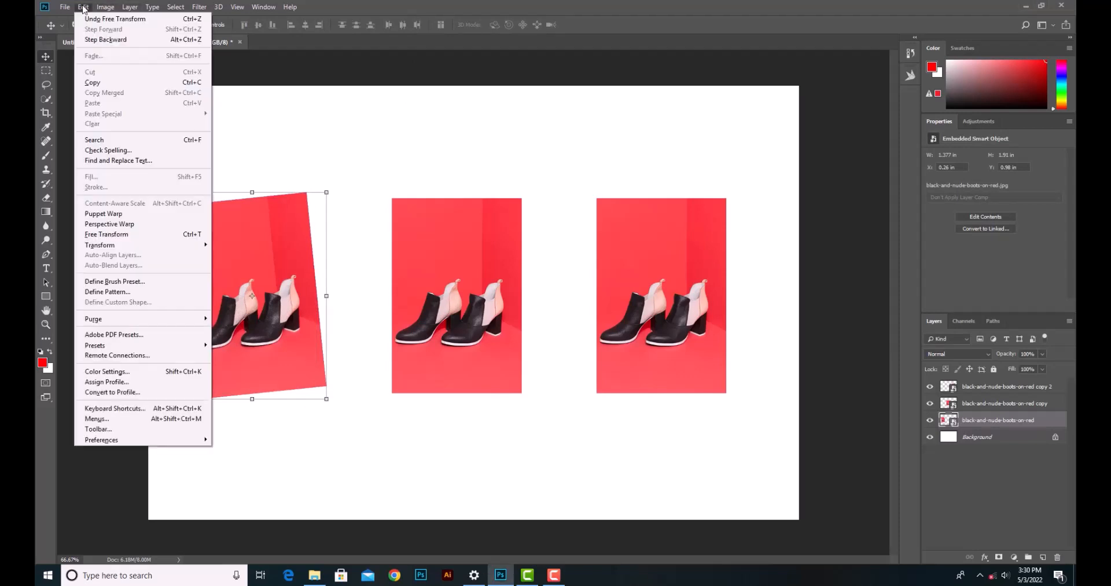
left_click(91, 40)
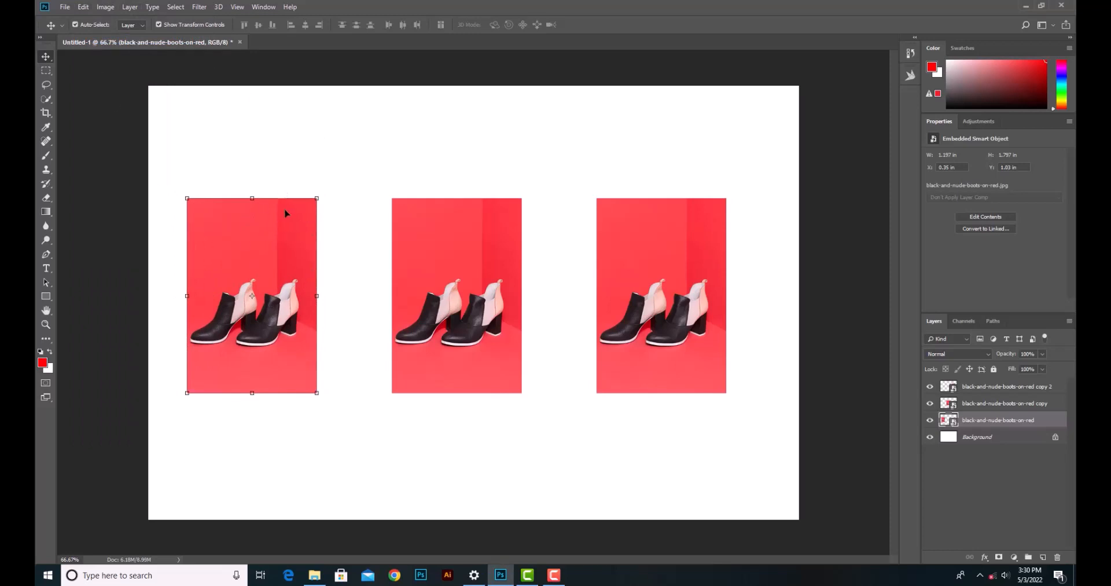
Try a slight counterclockwise rotation of the leftmost boots image with Free Transform and close the transform.
left_click(328, 206)
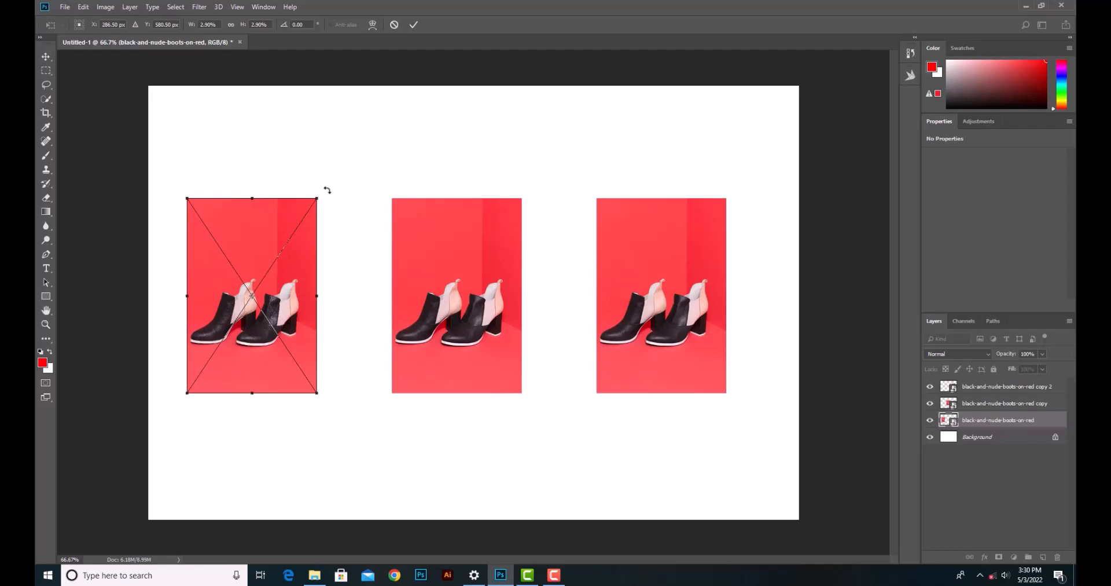
mouse_move(328, 190)
left_mouse_down()
mouse_move(367, 349)
mouse_move(345, 427)
mouse_move(307, 454)
mouse_move(268, 457)
mouse_move(189, 435)
mouse_move(168, 320)
mouse_move(184, 187)
mouse_move(249, 166)
mouse_move(328, 218)
mouse_move(348, 256)
mouse_move(316, 179)
left_mouse_up()
left_click_drag(316, 178, 316, 179)
left_click(414, 24)
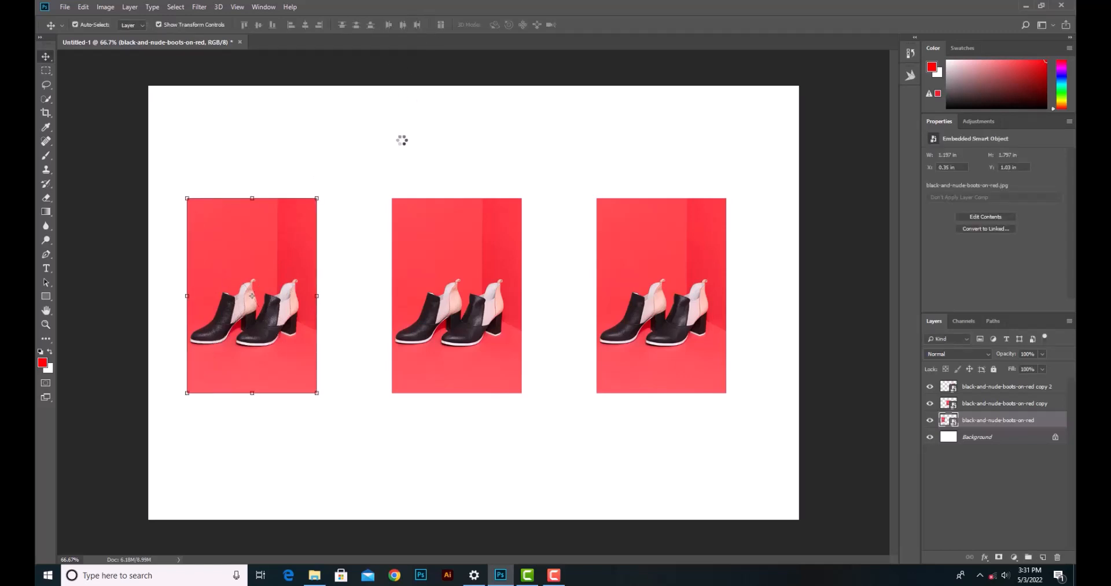
Warp the leftmost boots image freely in Free Transform's warp mode, reshaping its inner mesh and bulging its right edge outward.
key("ctrl")
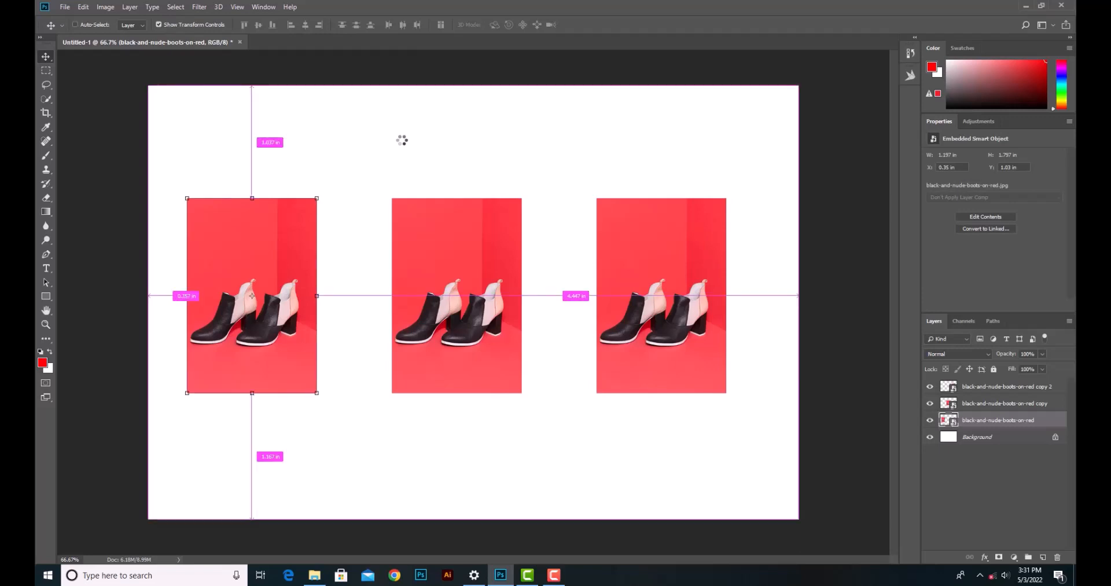
key("ctrl+t")
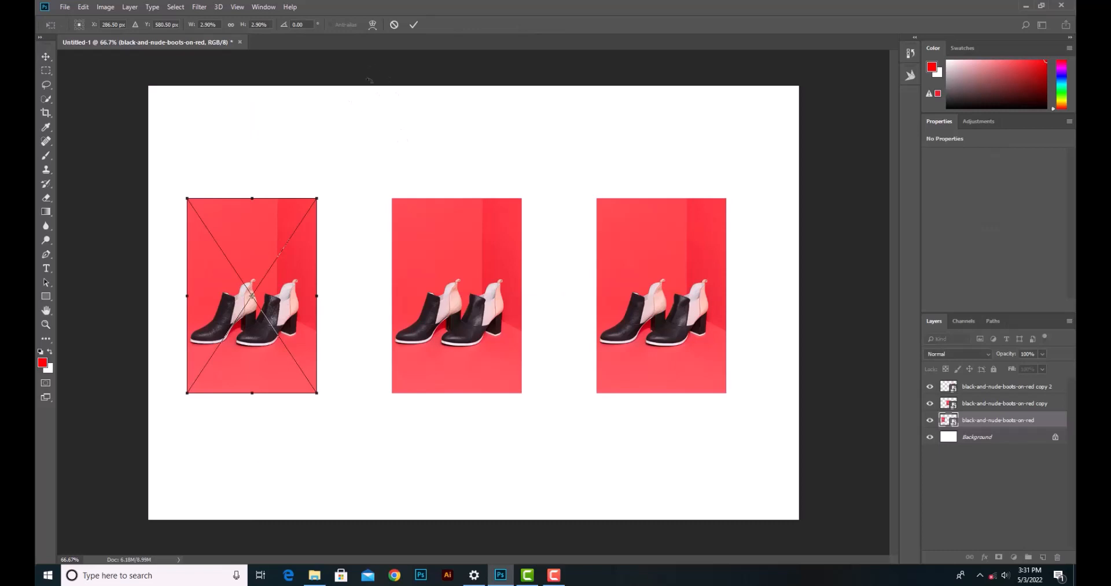
left_click(373, 25)
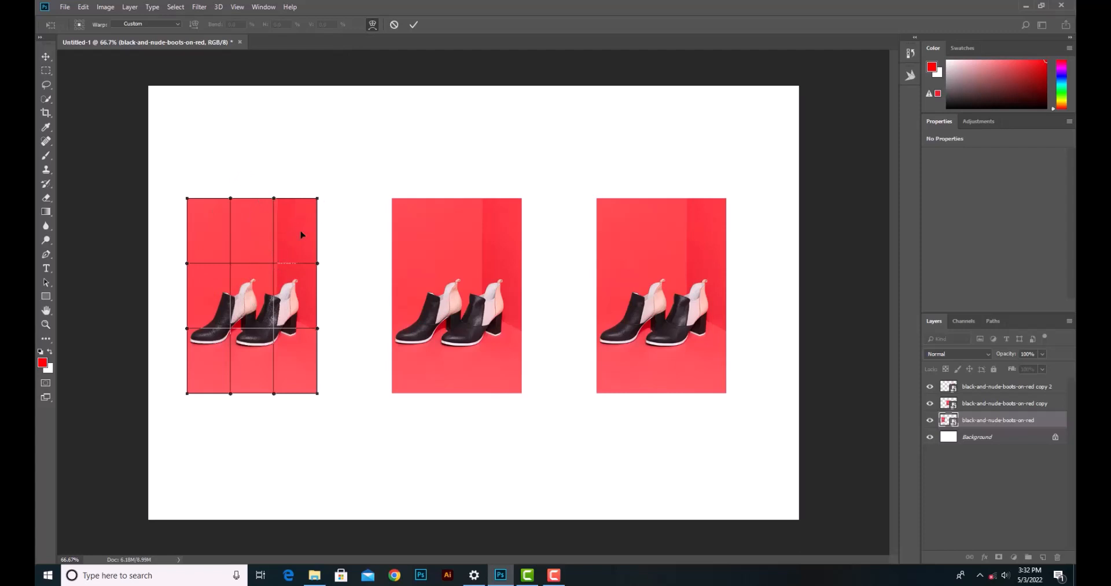
mouse_move(274, 267)
left_mouse_down()
mouse_move(303, 224)
mouse_move(290, 249)
mouse_move(255, 256)
mouse_move(269, 269)
mouse_move(277, 262)
left_mouse_up()
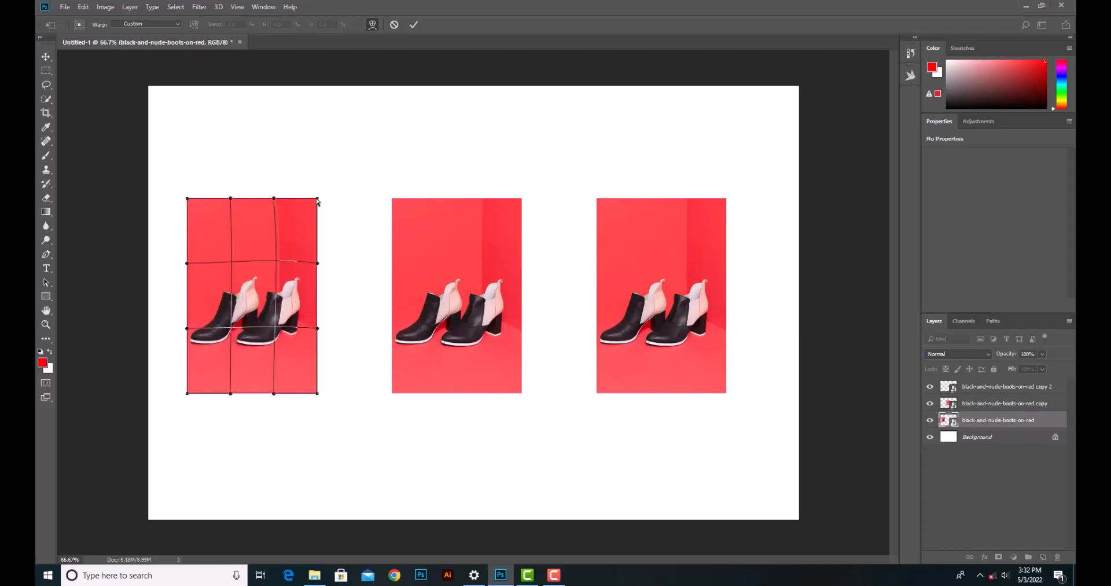
left_click_drag(279, 259, 219, 199)
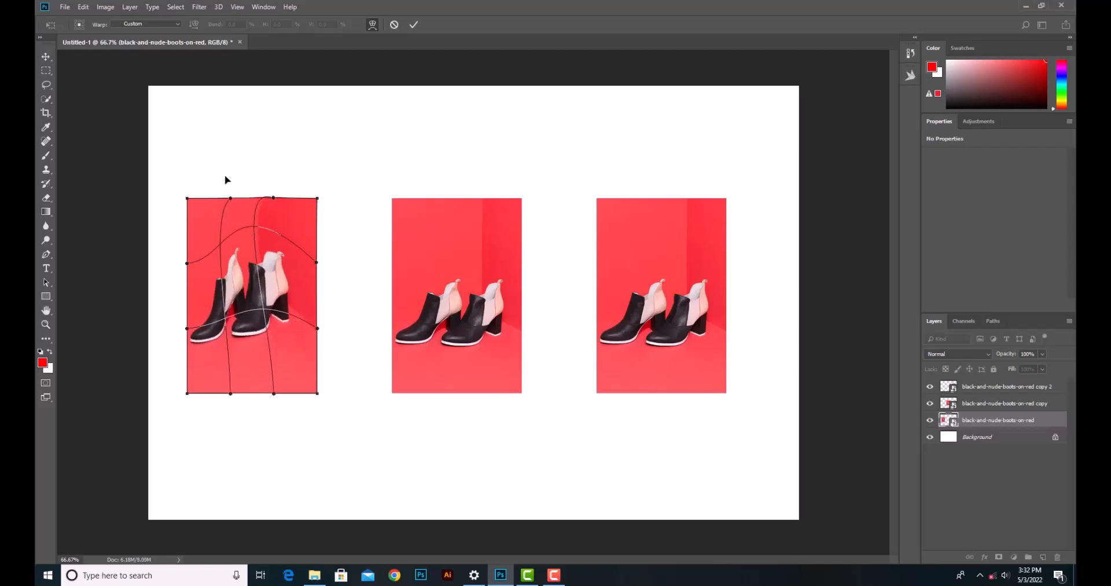
left_click_drag(261, 299, 284, 352)
left_click_drag(316, 263, 360, 241)
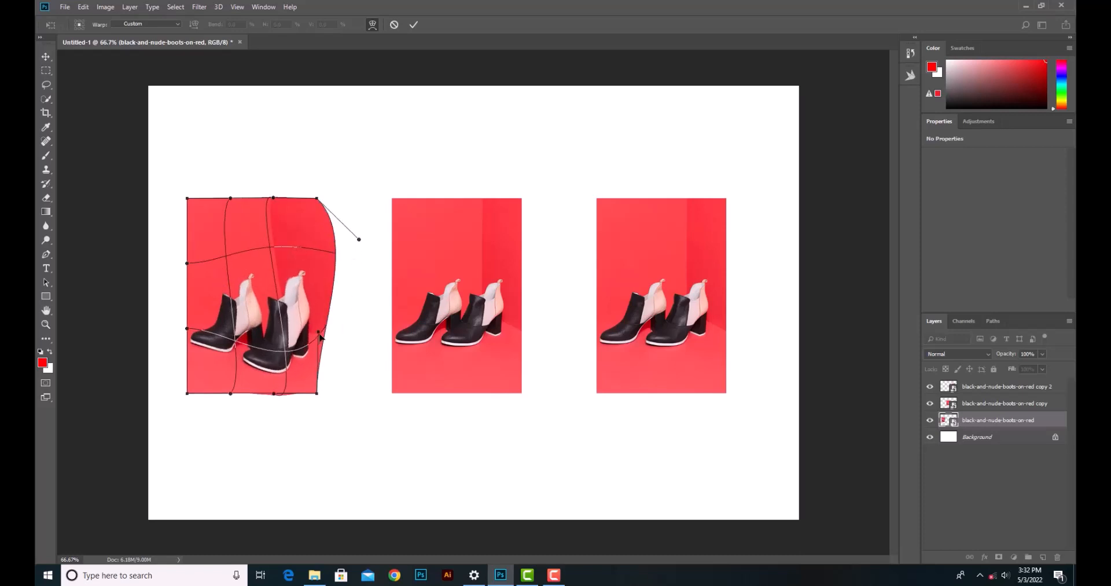
left_click_drag(320, 334, 396, 270)
left_click_drag(353, 309, 379, 295)
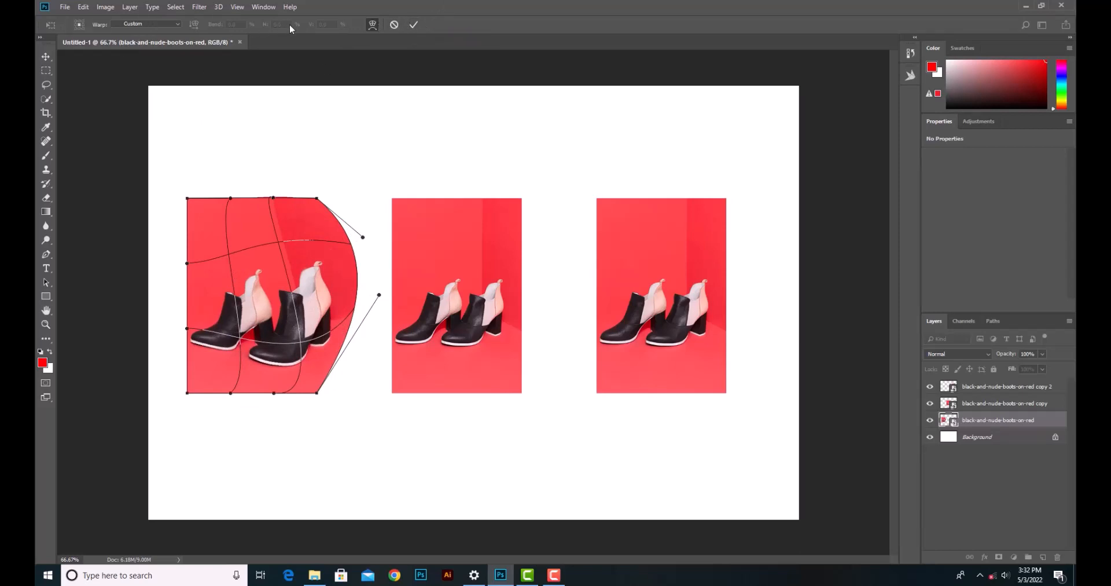
Try the Arc, Arc Lower, Shell Upper and Flag warp presets in turn on the leftmost boots image.
left_click(175, 23)
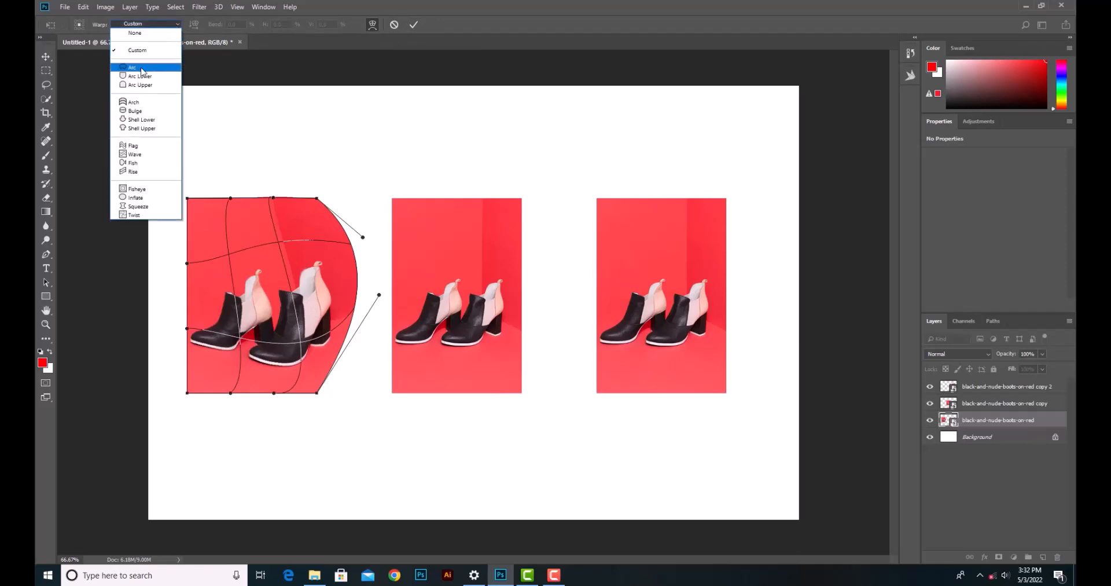
left_click(142, 68)
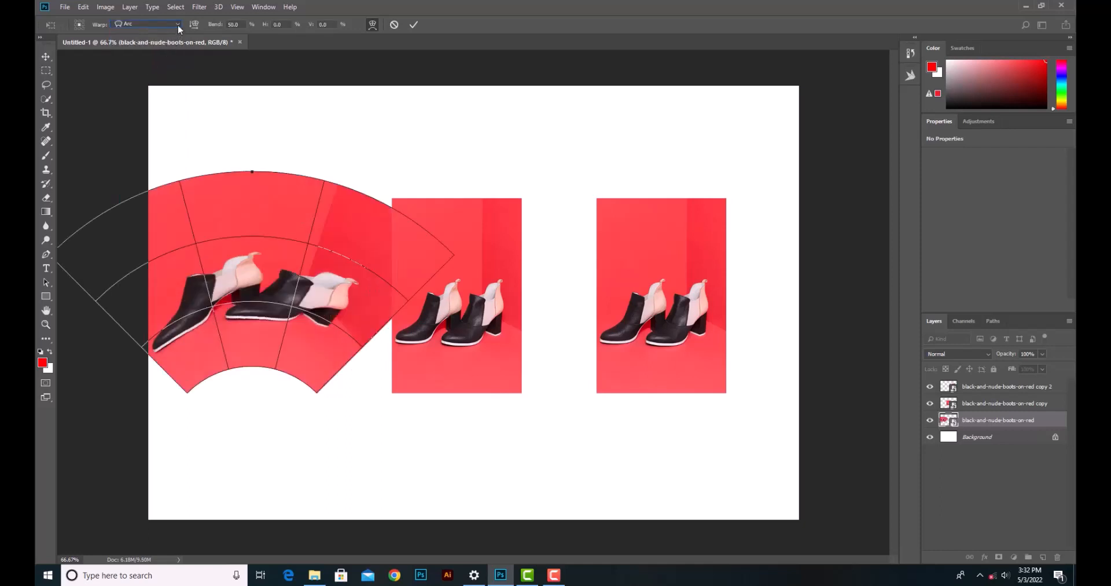
left_click(178, 25)
left_click(147, 77)
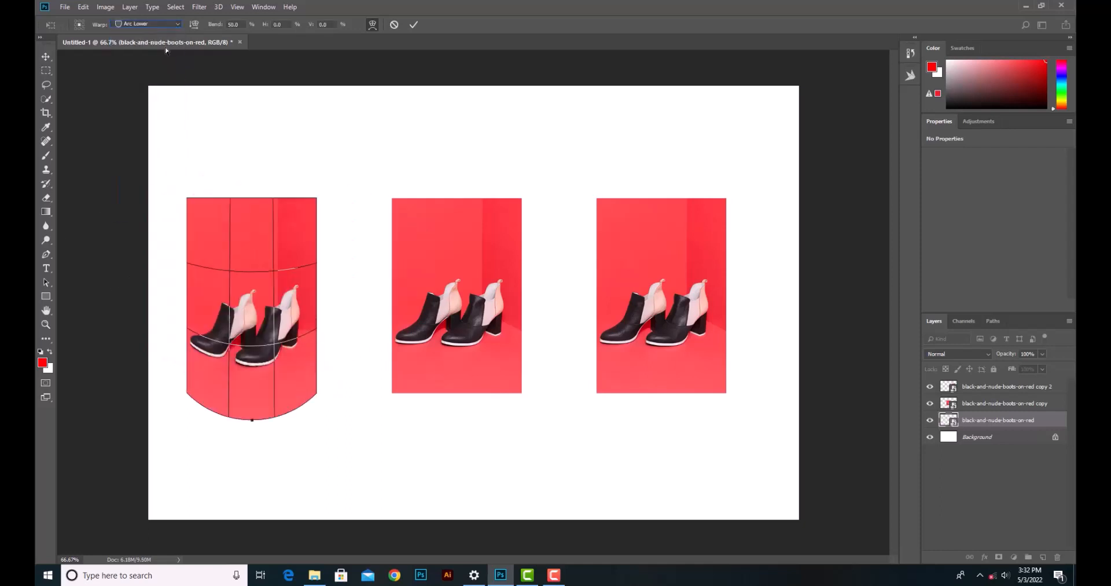
left_click(169, 24)
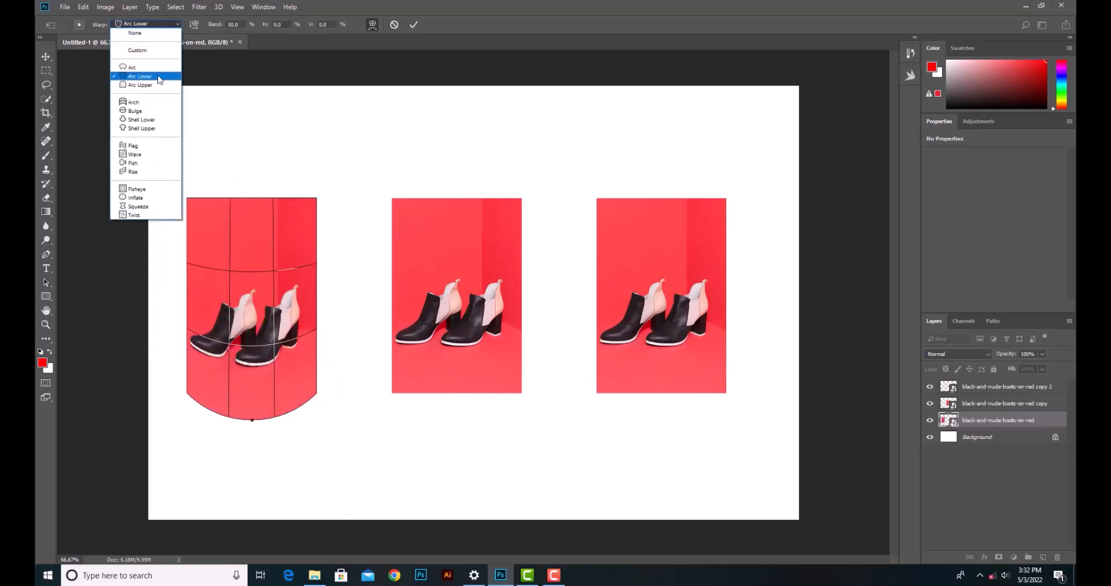
left_click(147, 127)
left_click(177, 24)
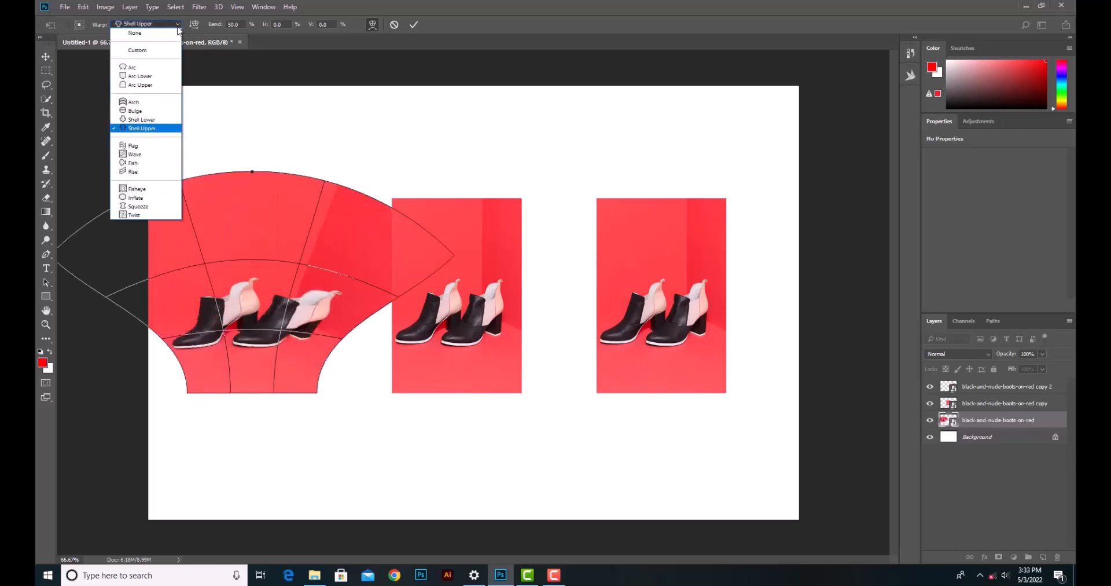
left_click(157, 147)
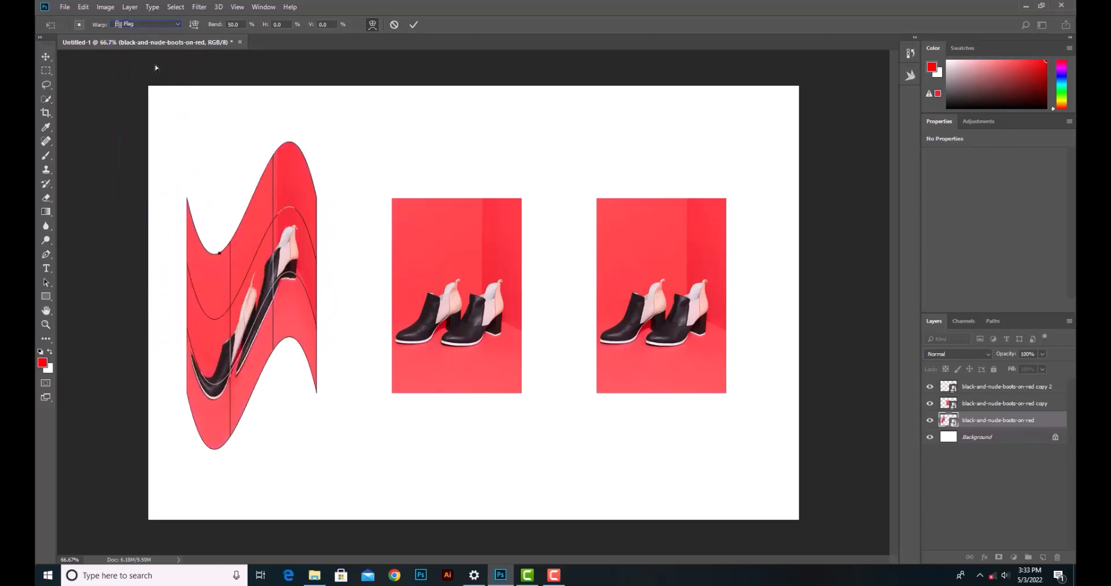
Switch the leftmost boots image's warp style to Custom, reset it to None and commit the transform.
left_click(165, 25)
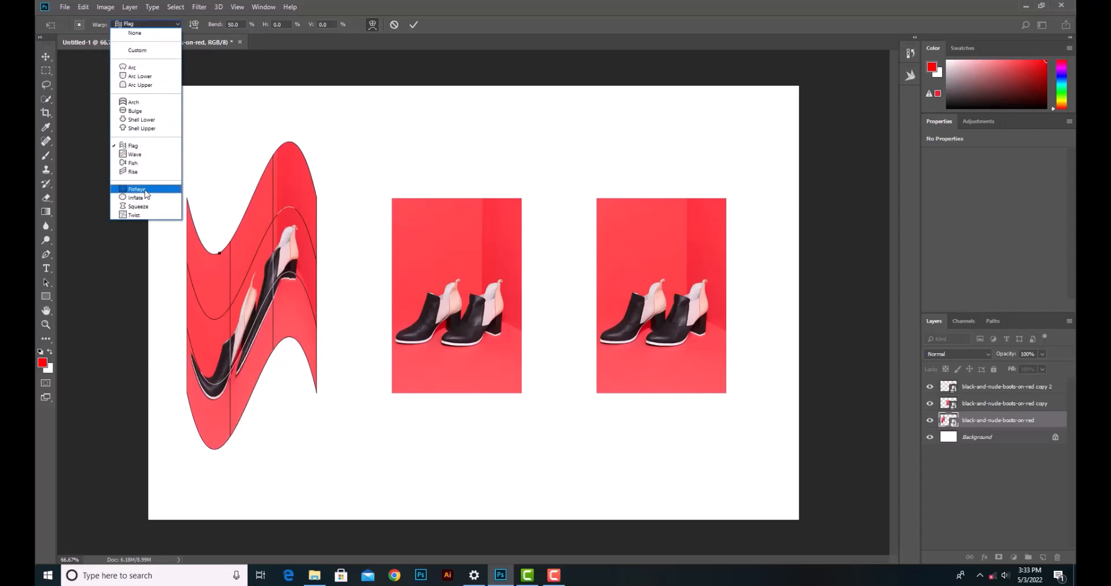
left_click(137, 51)
left_click(165, 25)
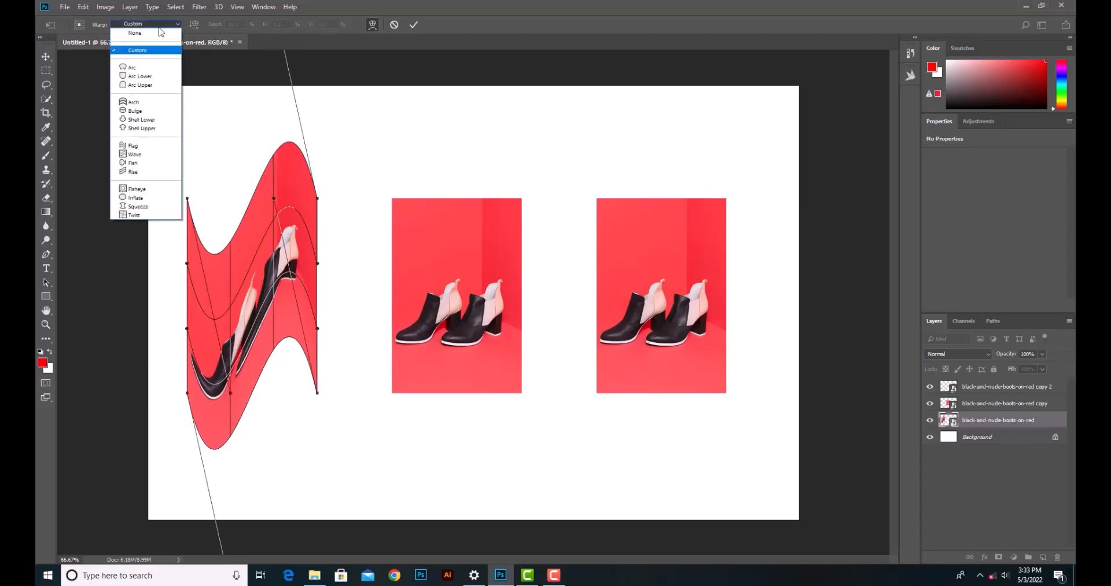
left_click(151, 34)
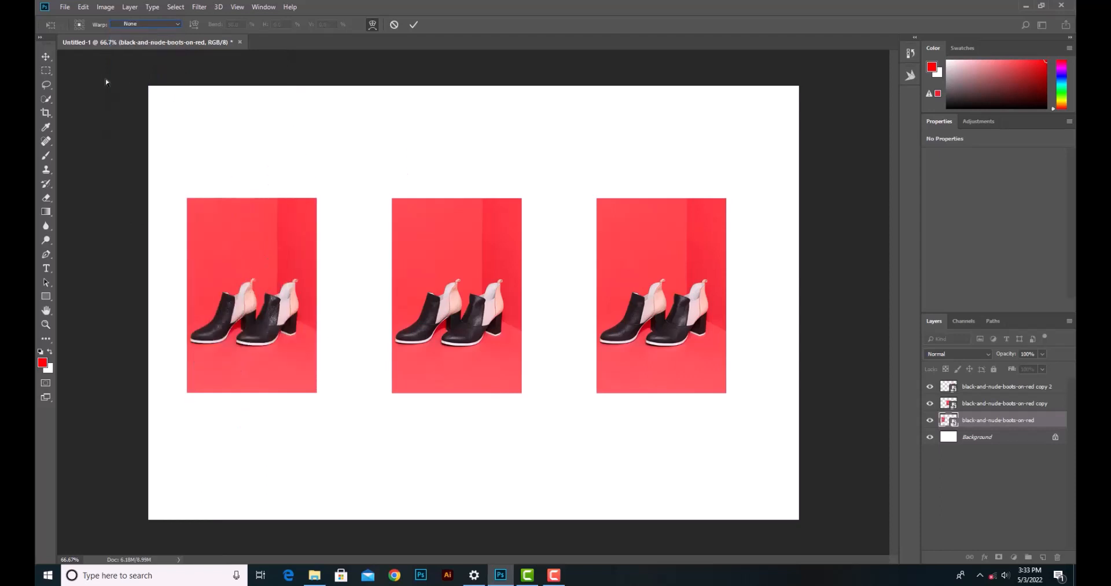
left_click(414, 26)
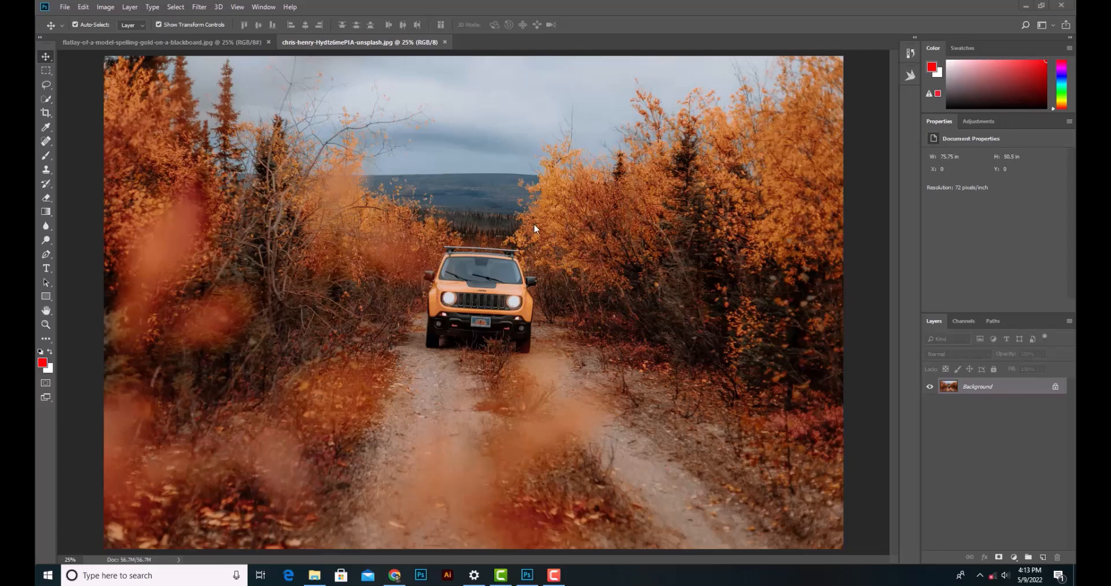
Draw a rectangular selection tightly around the orange jeep with the Rectangular Marquee Tool and deselect it.
left_click(46, 71)
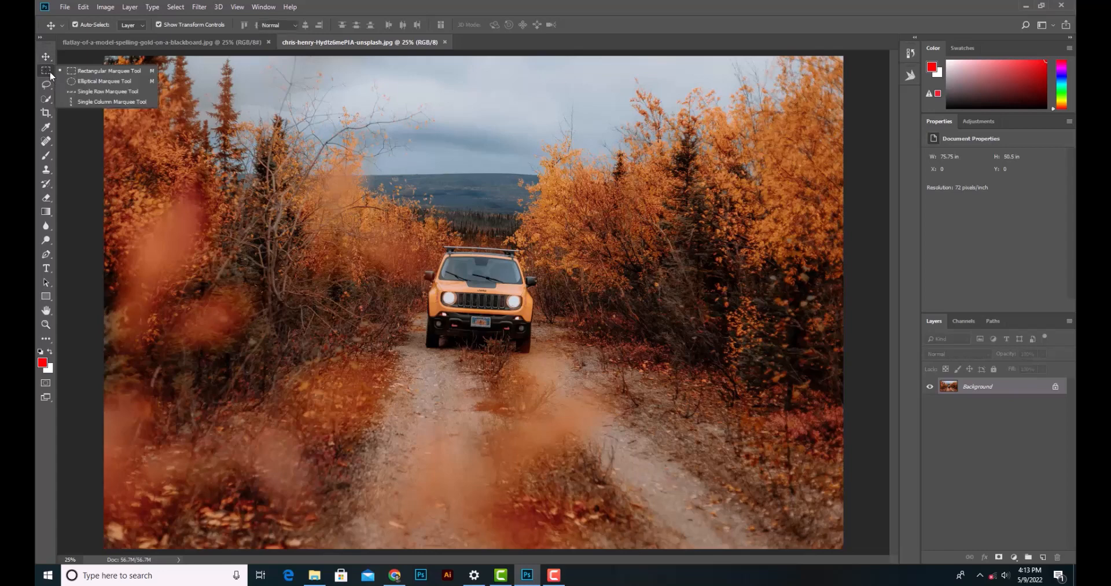
left_click(90, 71)
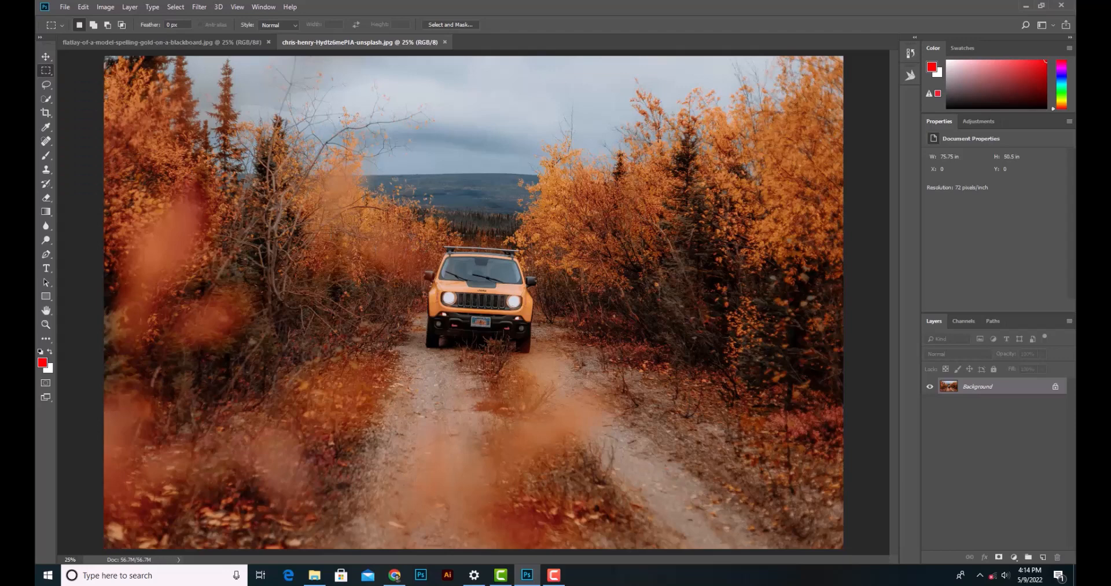
left_click_drag(411, 236, 562, 369)
left_click(176, 7)
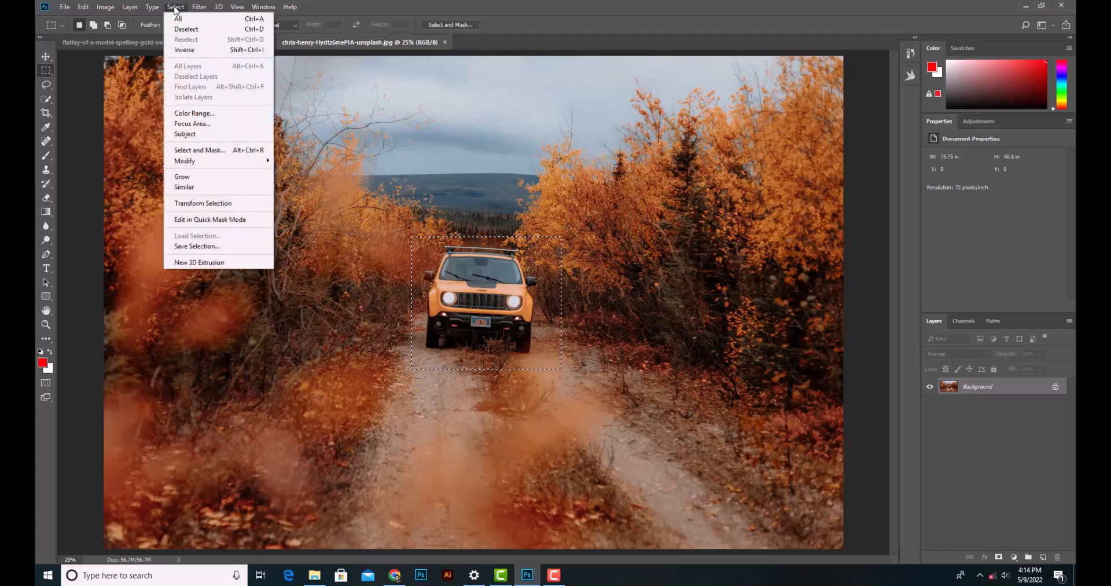
left_click(177, 30)
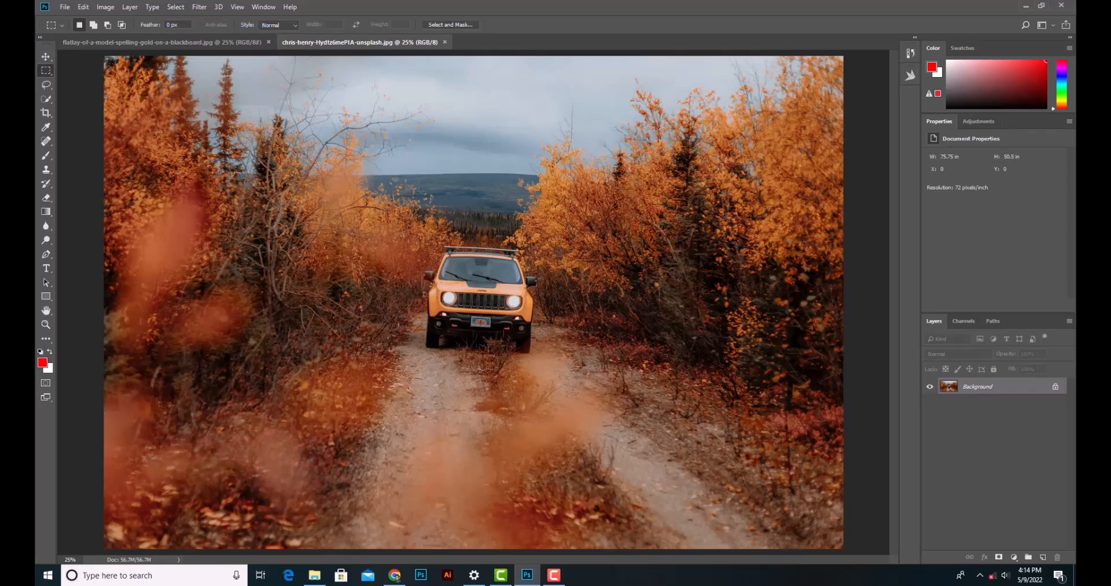
Select the whole jeep image.
left_click(176, 7)
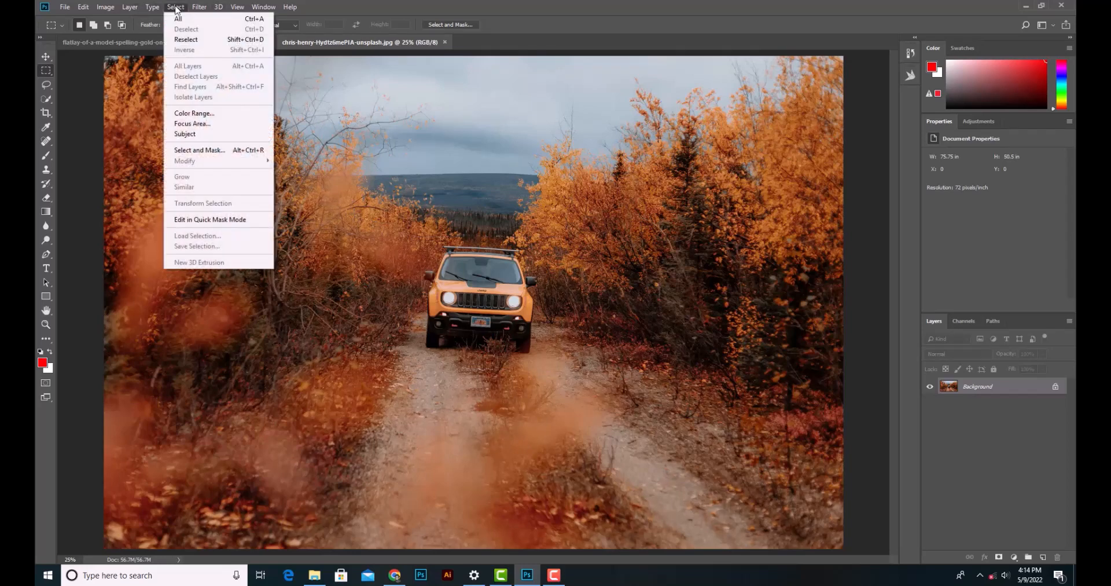
left_click(183, 20)
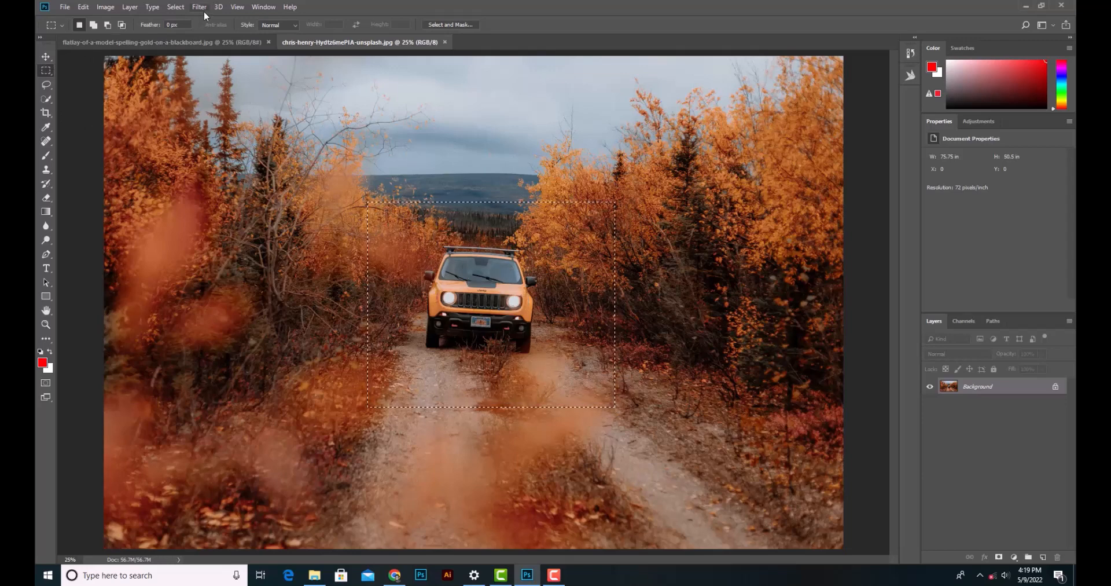
Invert the rectangular selection around the jeep and preview a default Black & White adjustment on the surroundings.
left_click(175, 7)
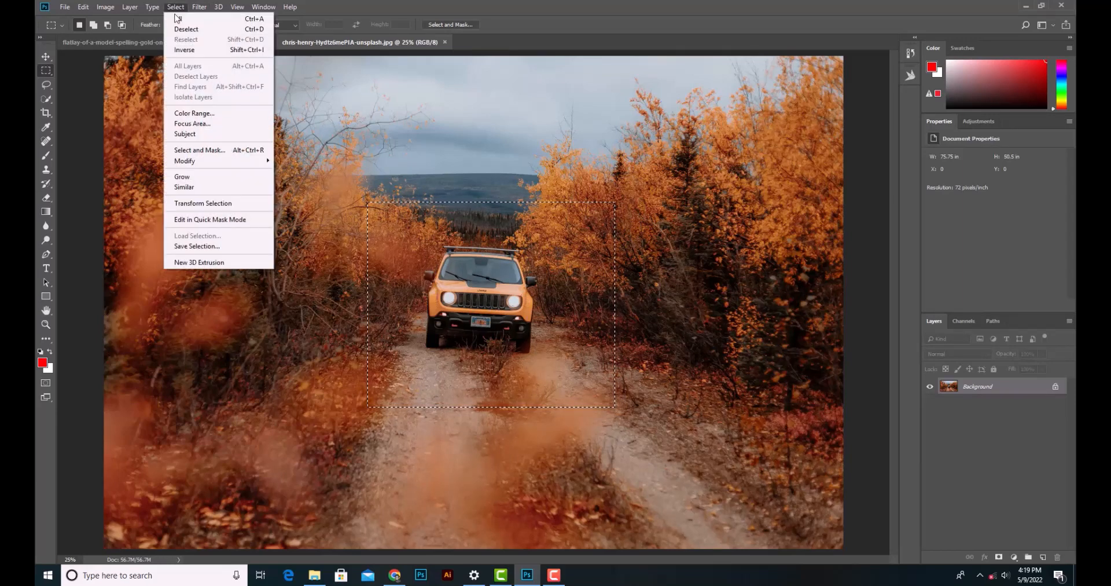
left_click(194, 50)
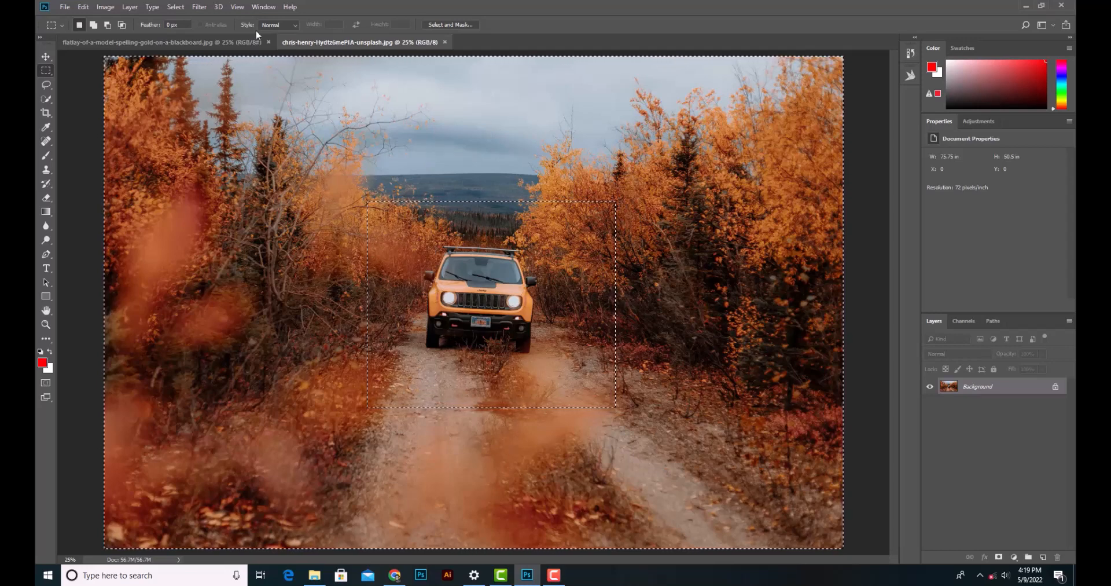
left_click(112, 7)
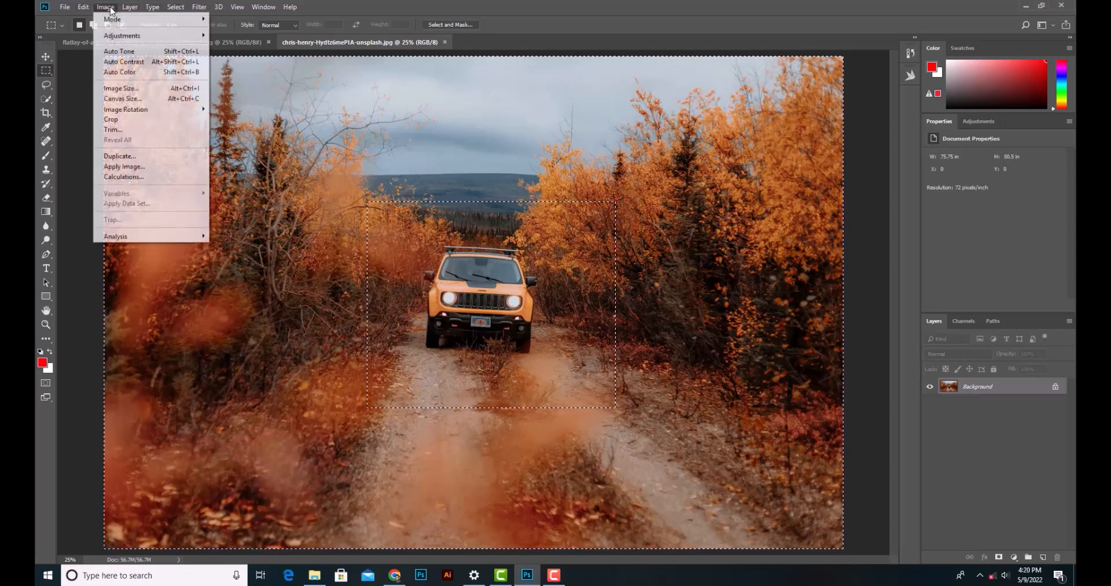
mouse_move(198, 39)
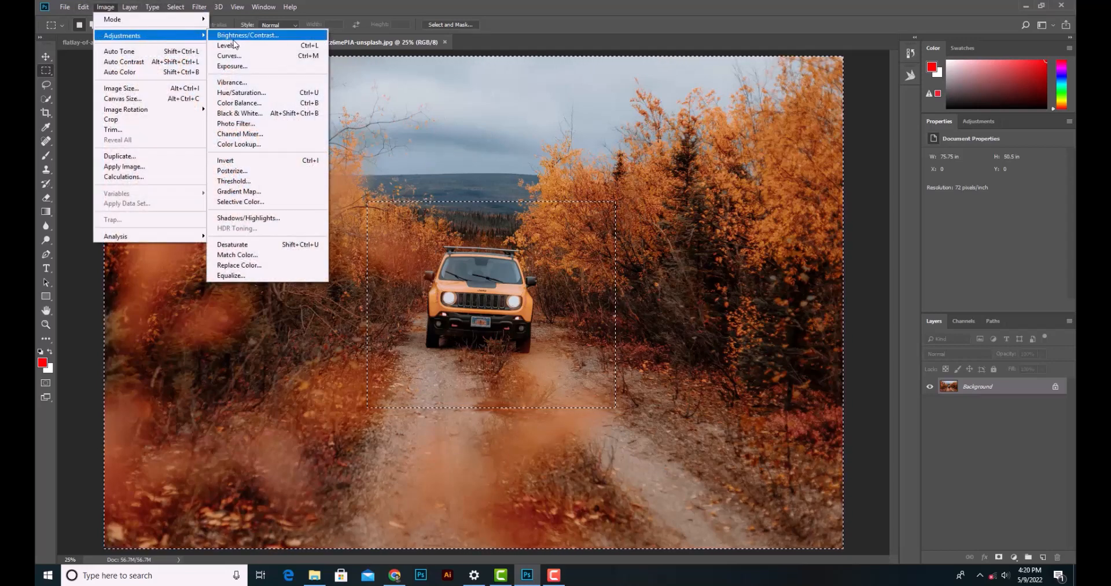
left_click(254, 116)
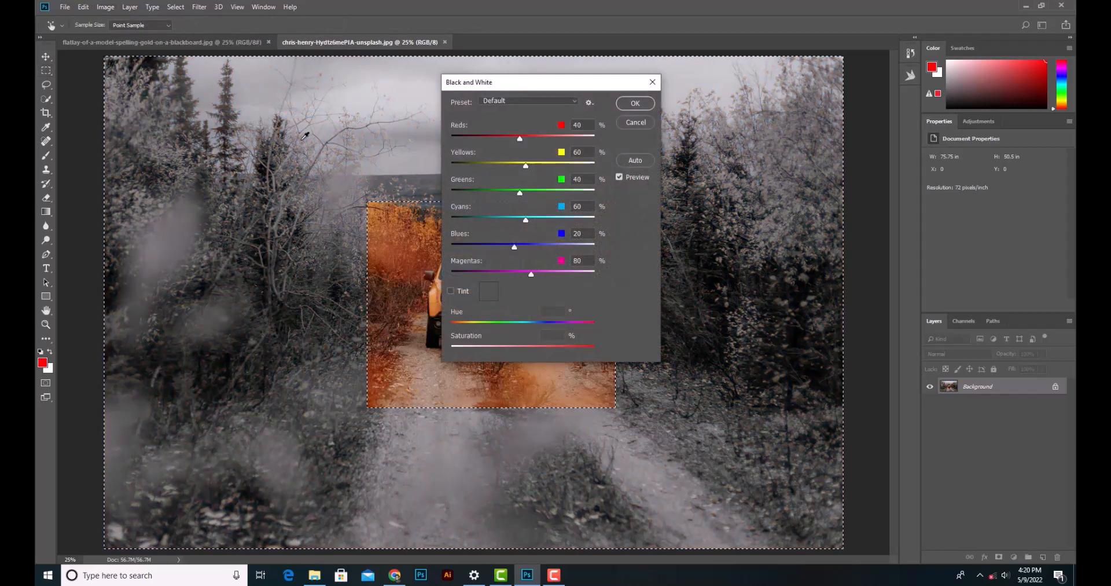
left_click_drag(536, 86, 749, 96)
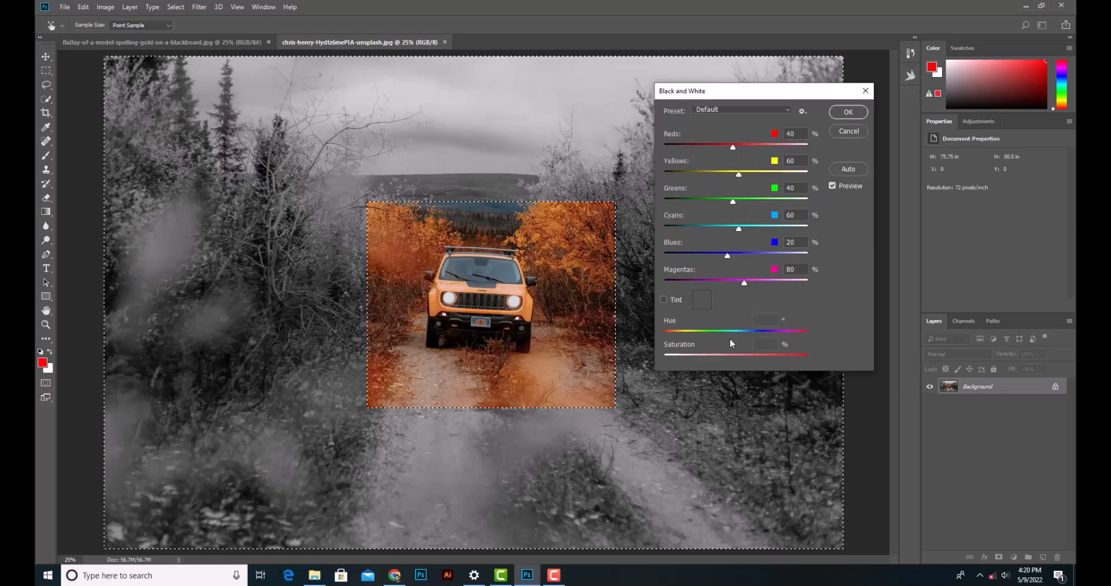
Try a Black & White tint with hue 96 and saturation 19, cancel the adjustment and deselect.
left_click(663, 299)
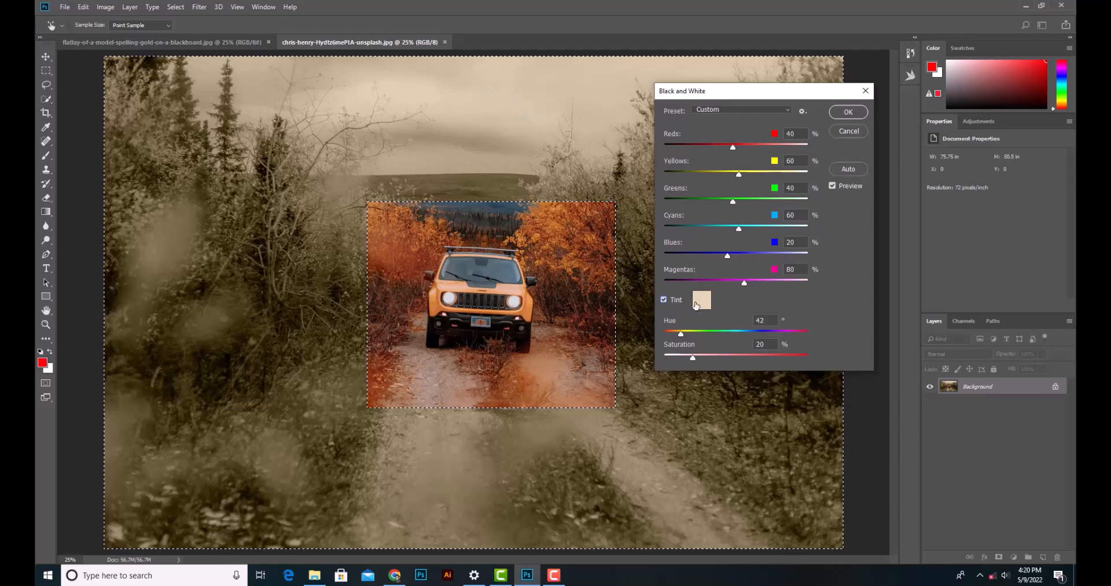
left_click(663, 300)
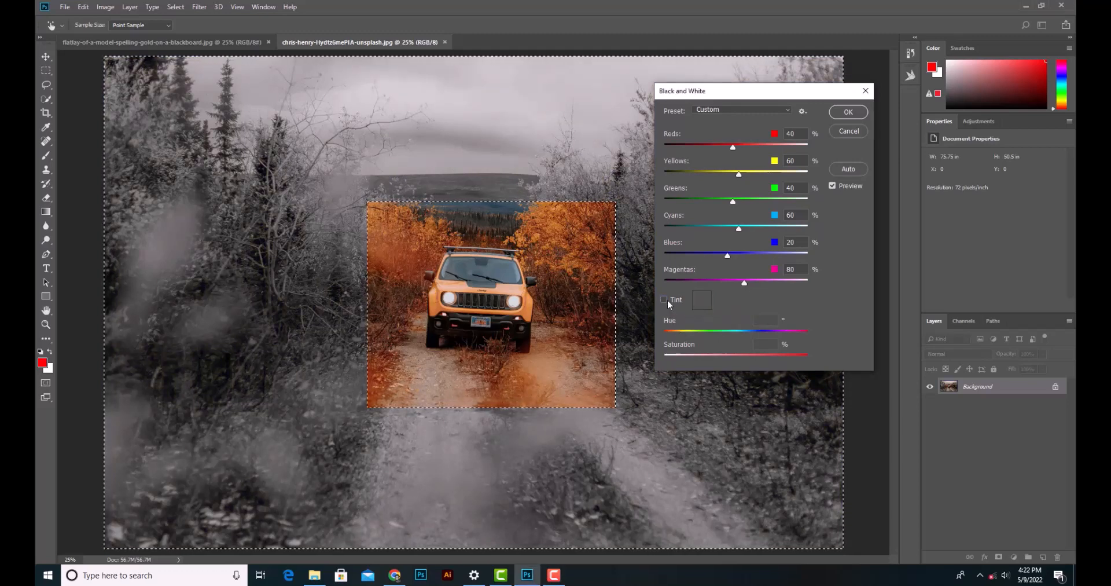
left_click(664, 300)
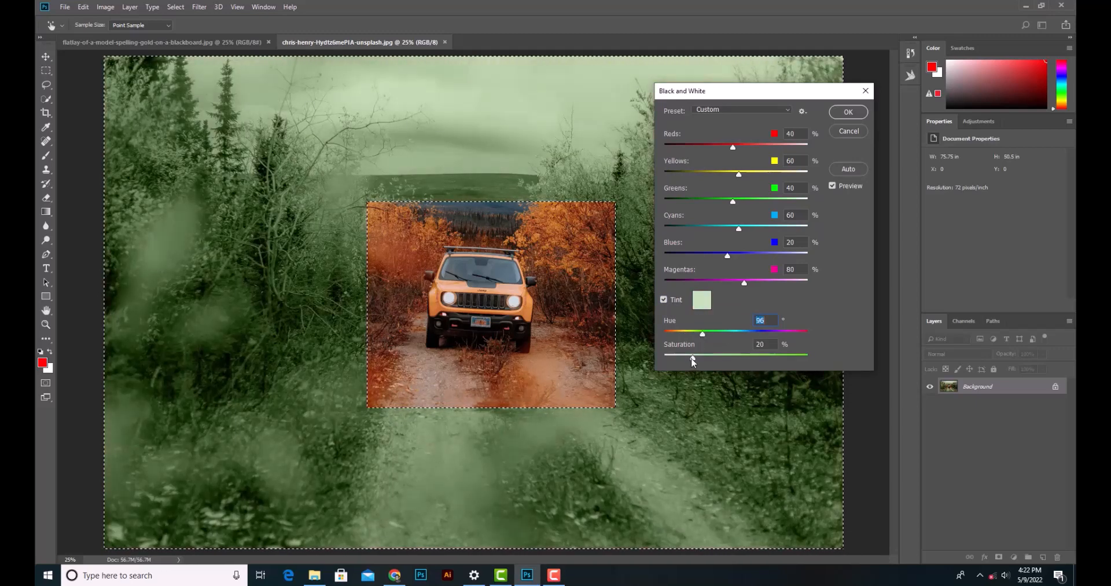
left_click_drag(733, 360, 693, 358)
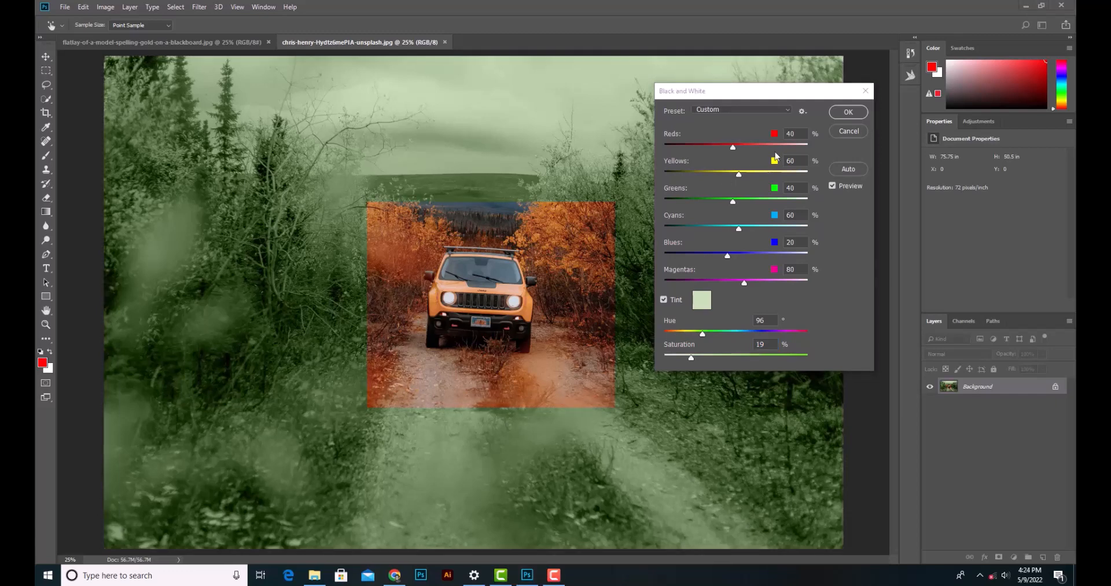
left_click(848, 131)
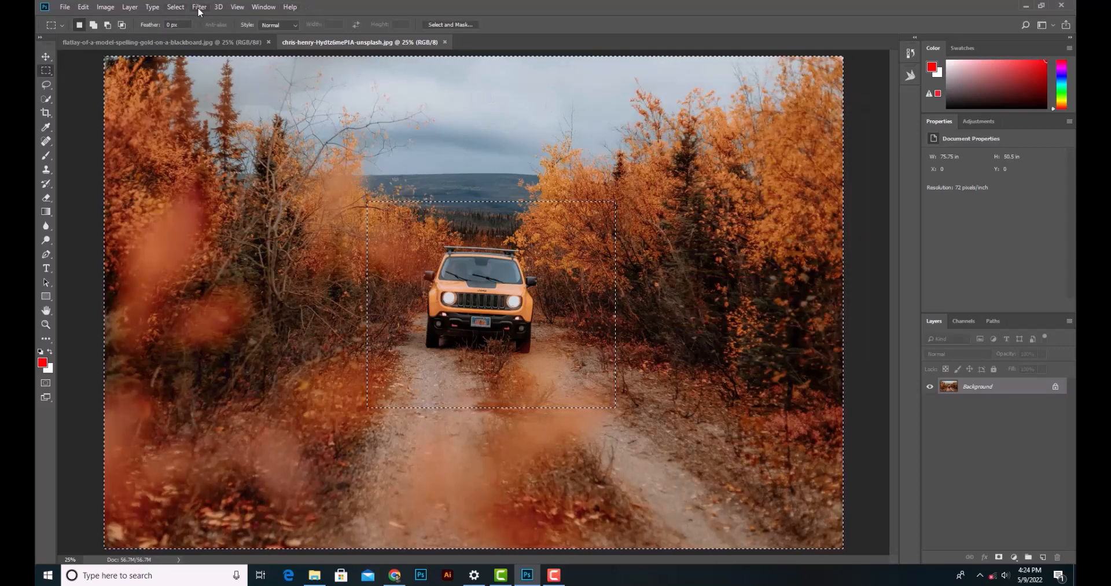
left_click(176, 7)
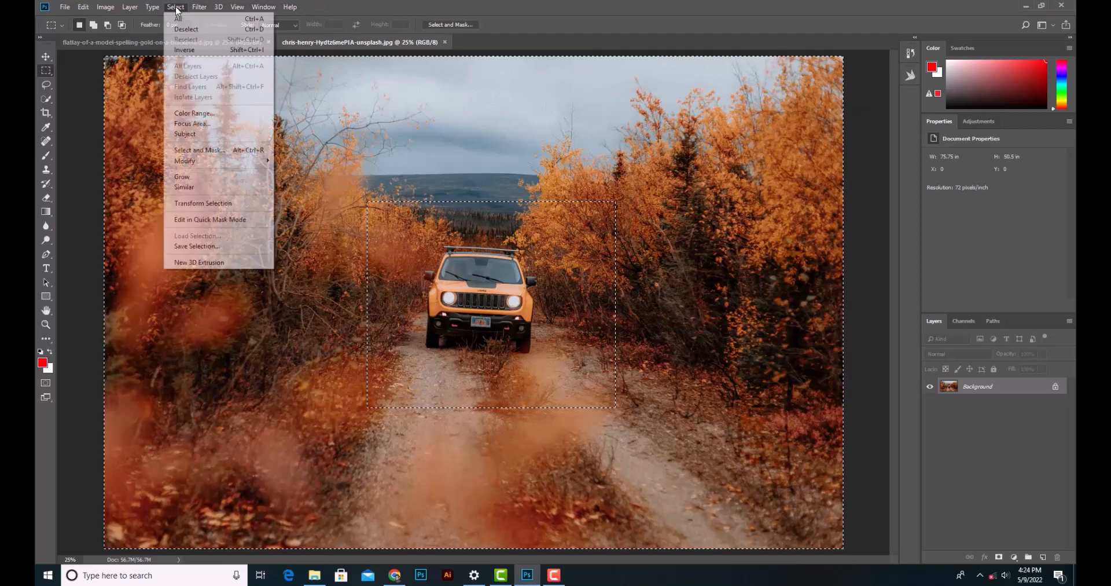
left_click(195, 30)
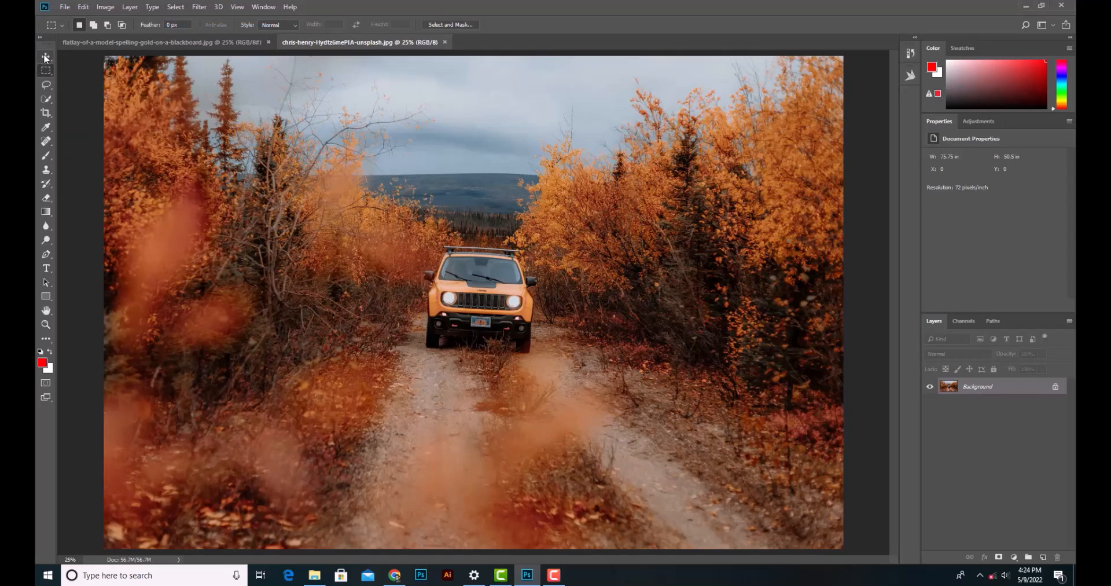
Draw an elliptical selection around the jeep with the Elliptical Marquee Tool and deselect it.
right_click(52, 70)
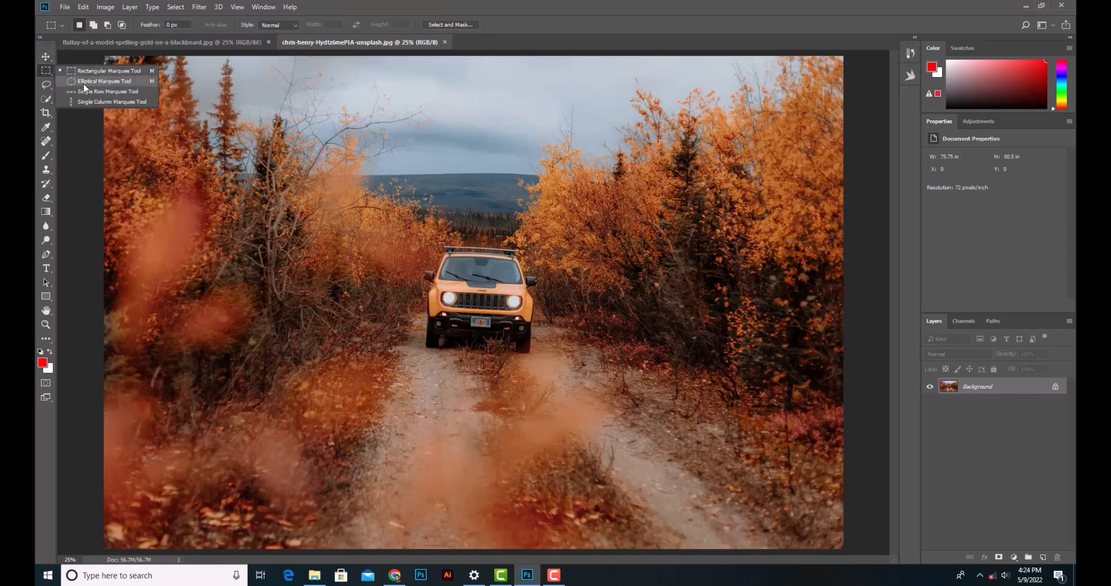
left_click(127, 81)
left_click_drag(384, 230, 566, 398)
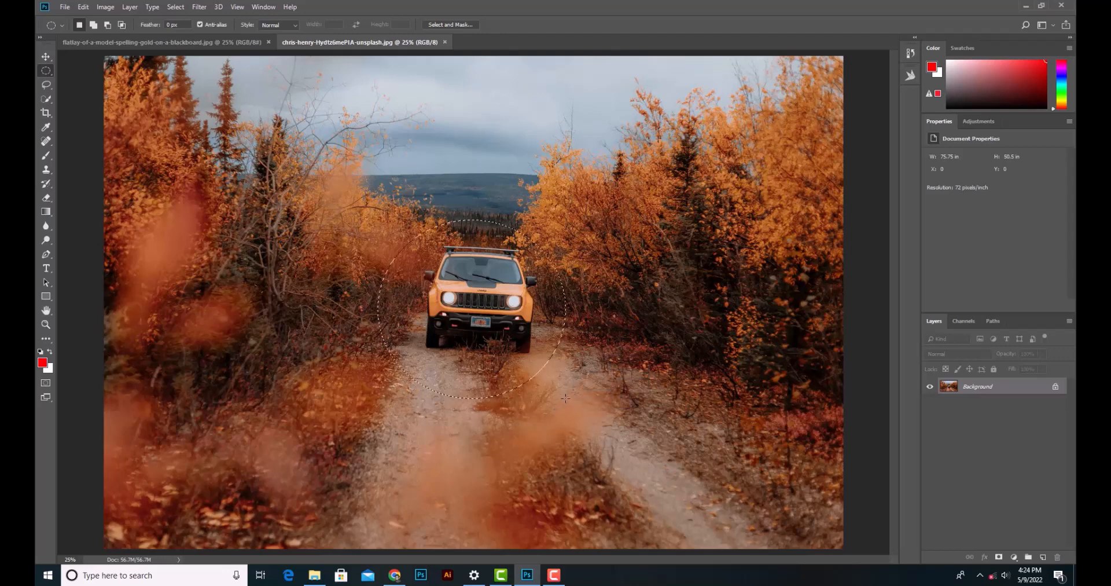
left_click(170, 7)
left_click(182, 29)
Draw a circular selection around the jeep and reposition it so the jeep sits near its centre.
left_click_drag(412, 199, 639, 478)
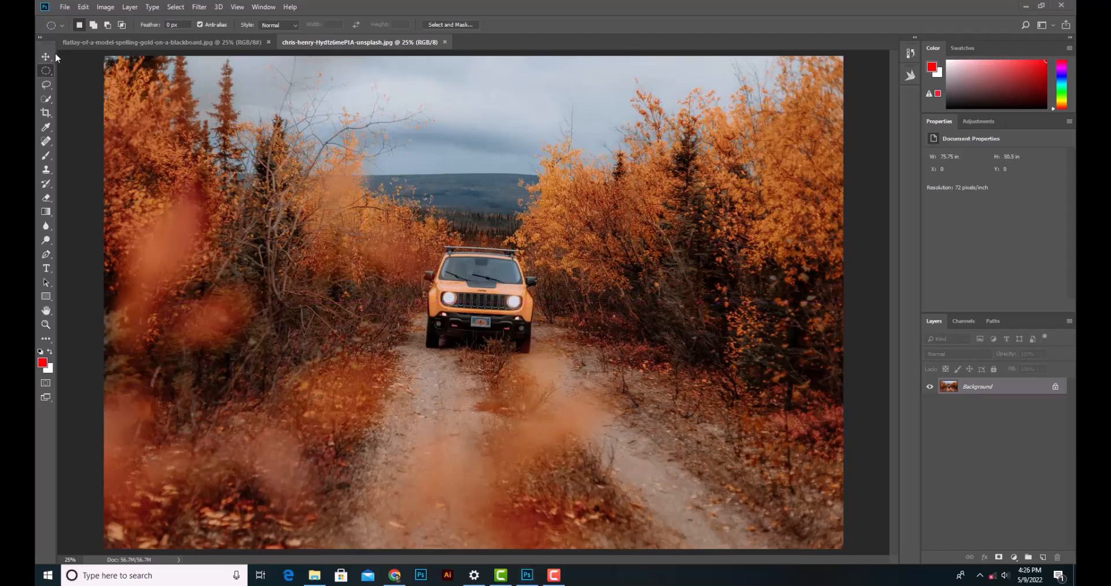
left_click_drag(412, 199, 598, 386)
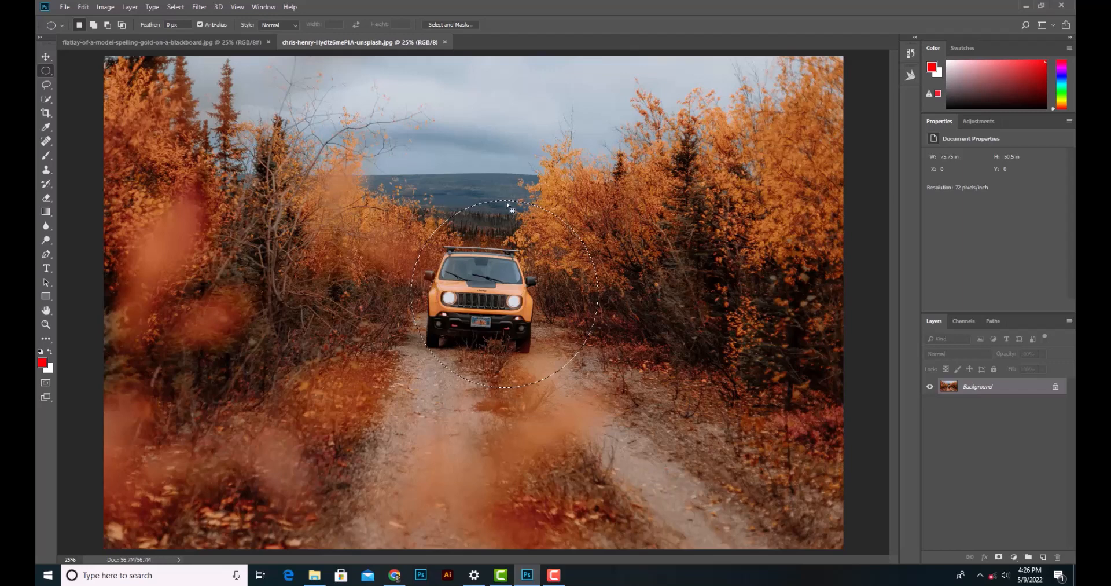
left_click_drag(507, 205, 484, 214)
Stretch the circular selection to about 141% width and 99% height with Transform Selection and commit it.
left_click(175, 7)
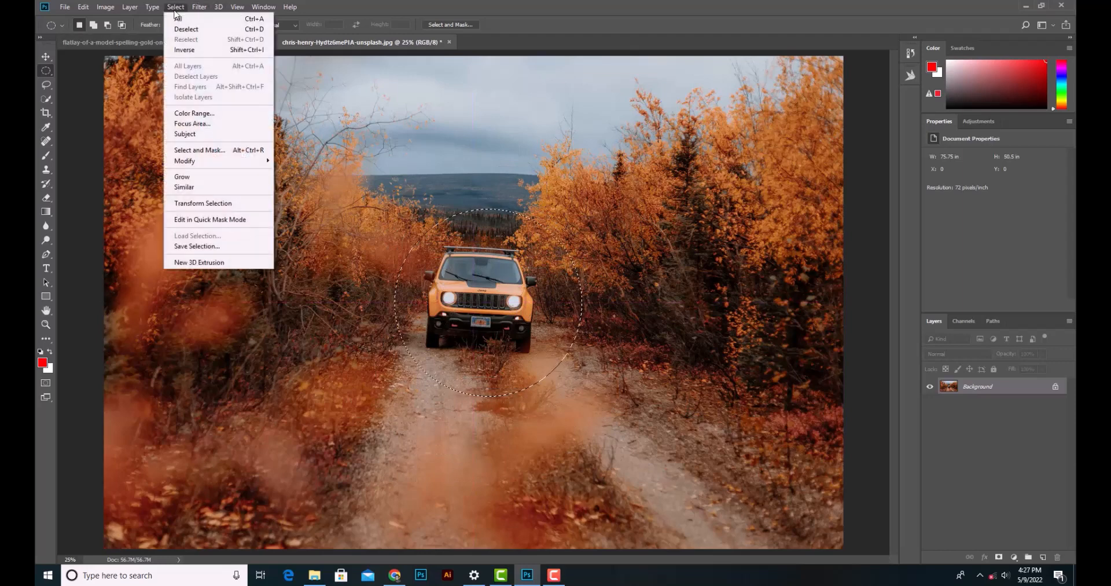
left_click(221, 204)
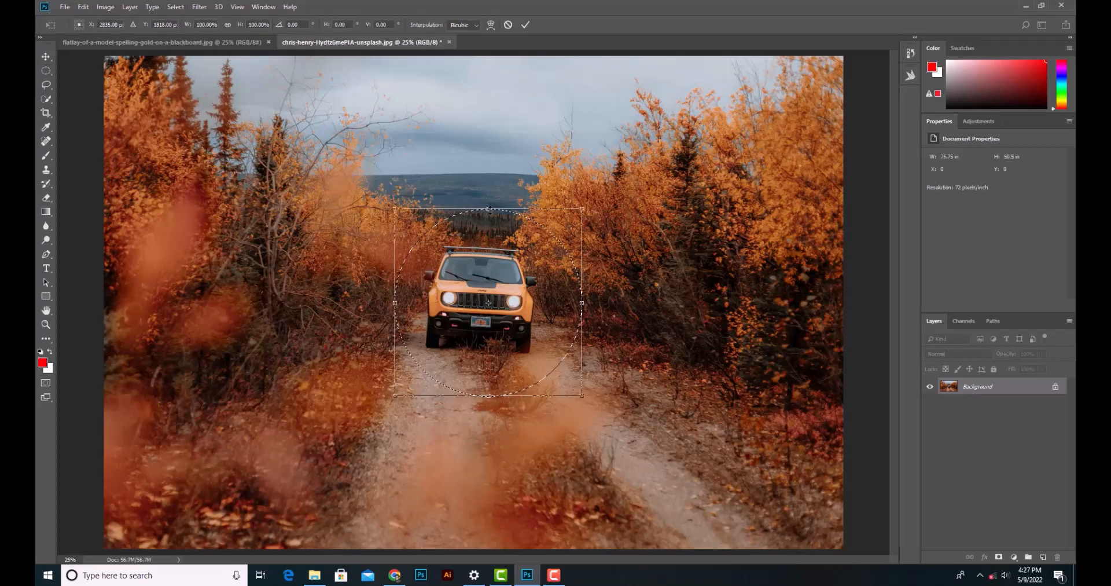
mouse_move(488, 209)
left_mouse_down()
mouse_move(485, 290)
mouse_move(489, 210)
left_mouse_up()
left_click_drag(582, 302, 659, 303)
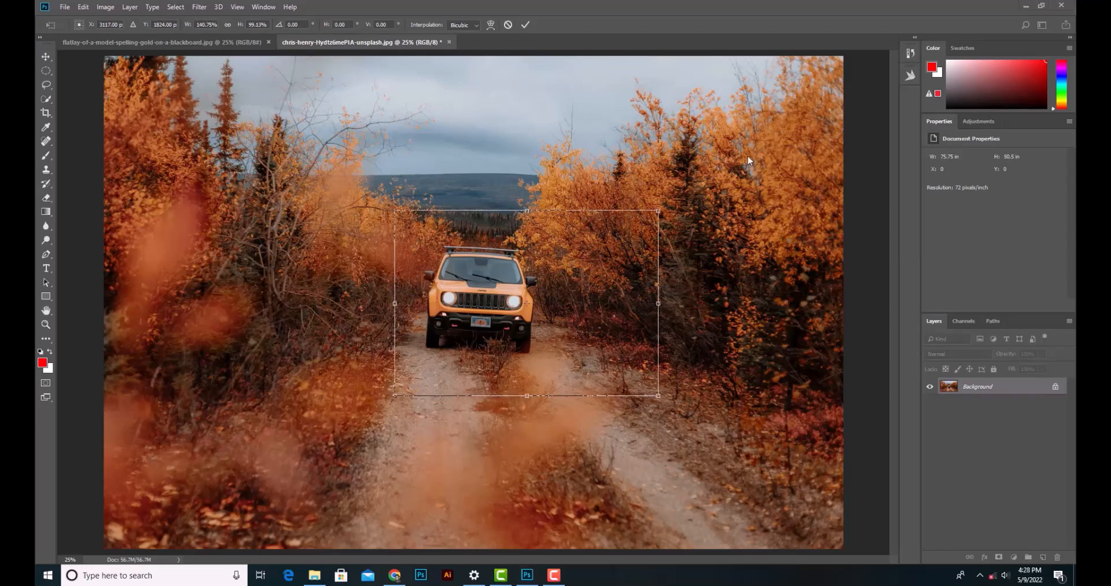
left_click(526, 23)
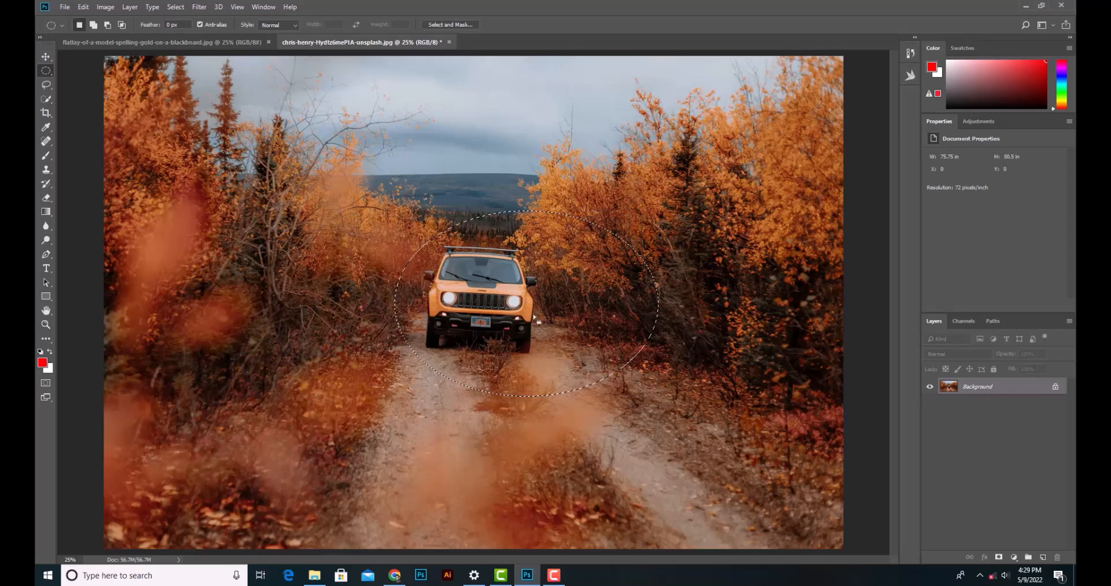
Add three overlapping ellipses to the selection, one to the jeep's left, one above it and one to its right.
left_click(94, 26)
left_click_drag(349, 276, 417, 377)
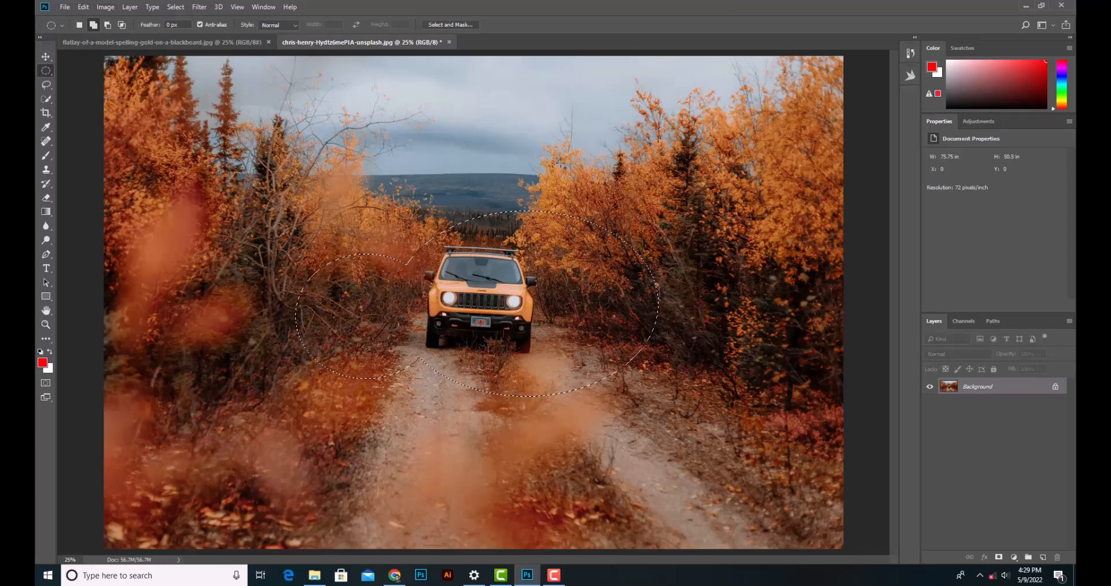
left_click_drag(464, 151, 615, 287)
left_click_drag(759, 276, 606, 369)
Subtract three ellipses from the combined selection, across its upper edge, its left lobe and its right lobe.
left_click(108, 26)
left_click_drag(434, 101, 638, 240)
left_click_drag(247, 267, 427, 426)
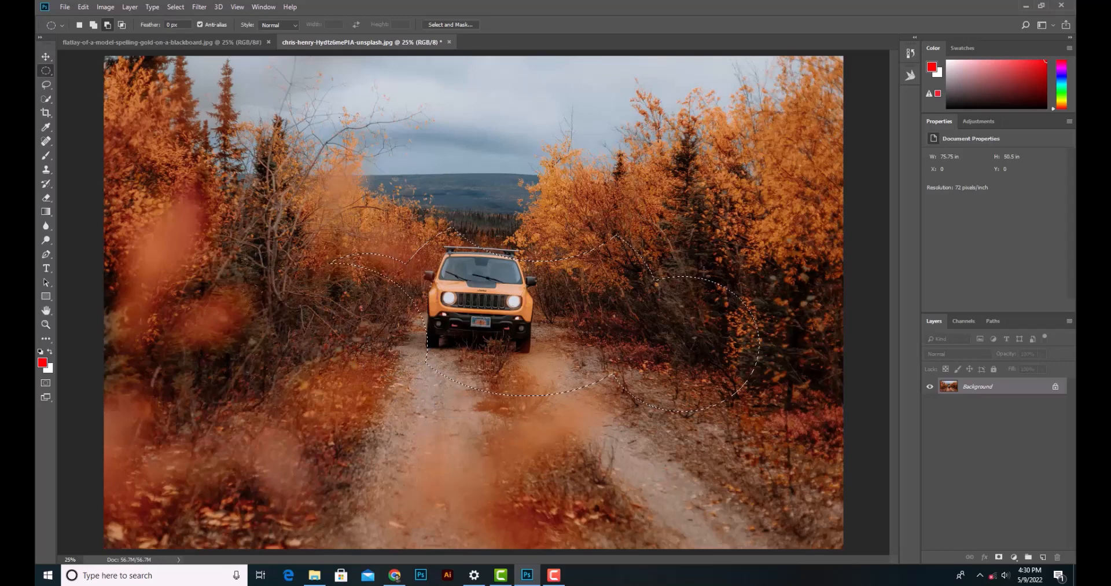
left_click_drag(743, 261, 616, 447)
Intersect the selection with an ellipse over the left part of the jeep and deselect the result.
left_click(122, 25)
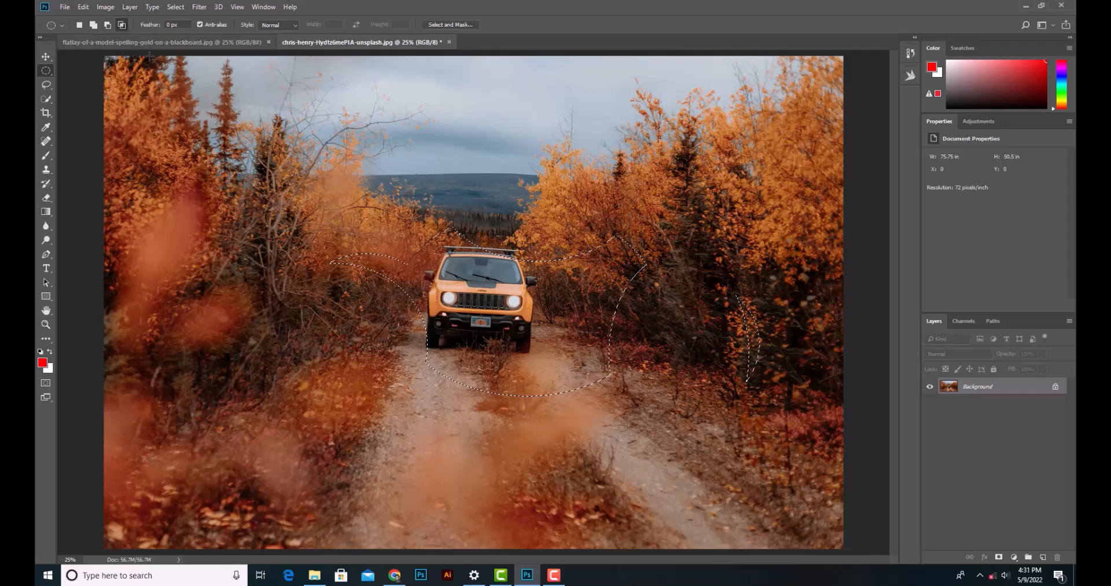
left_click_drag(350, 197, 502, 349)
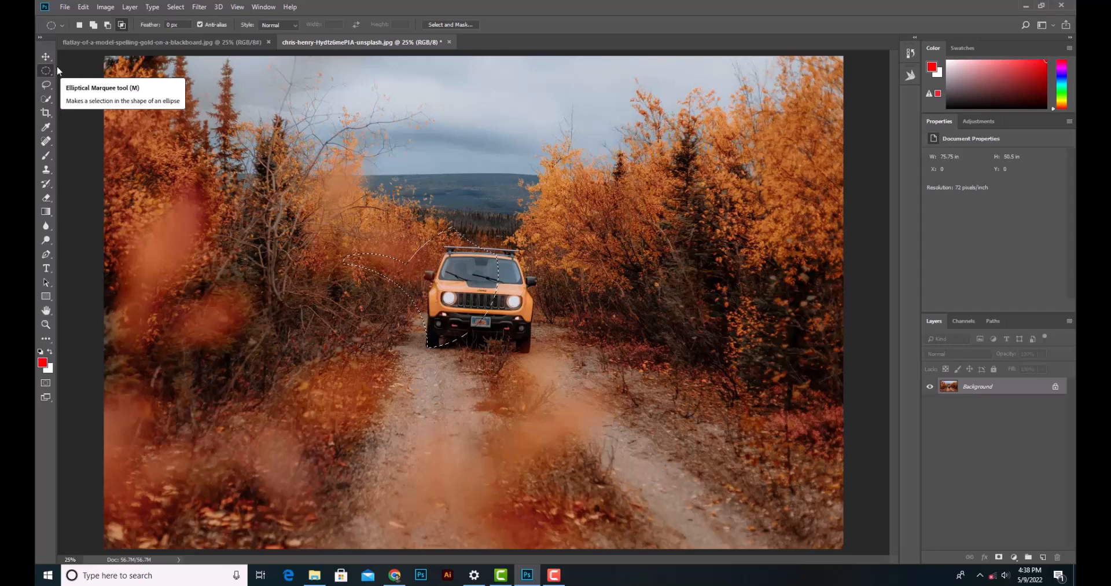
left_click(176, 7)
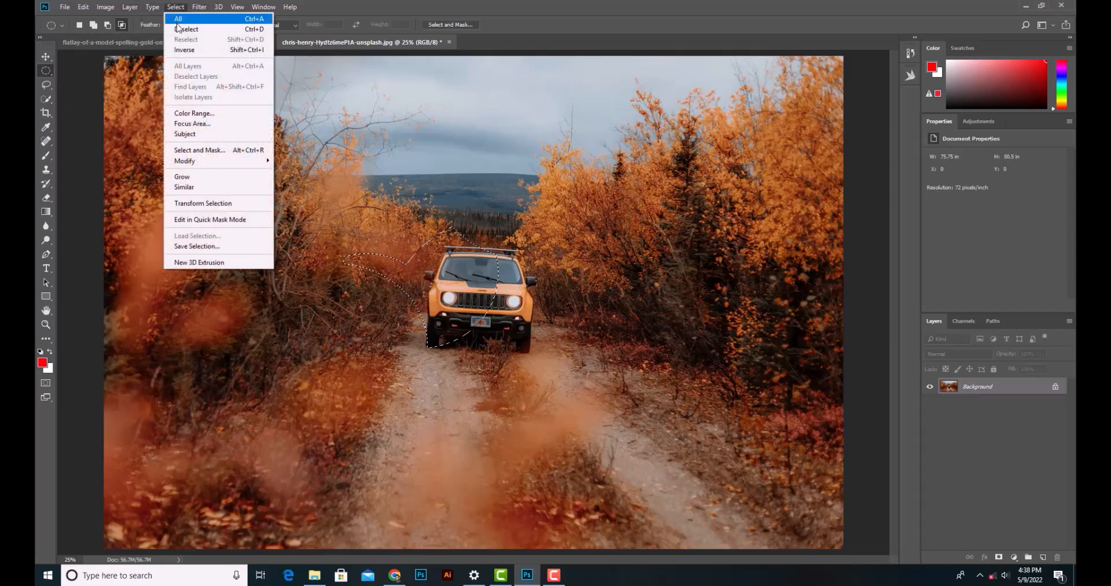
left_click(184, 29)
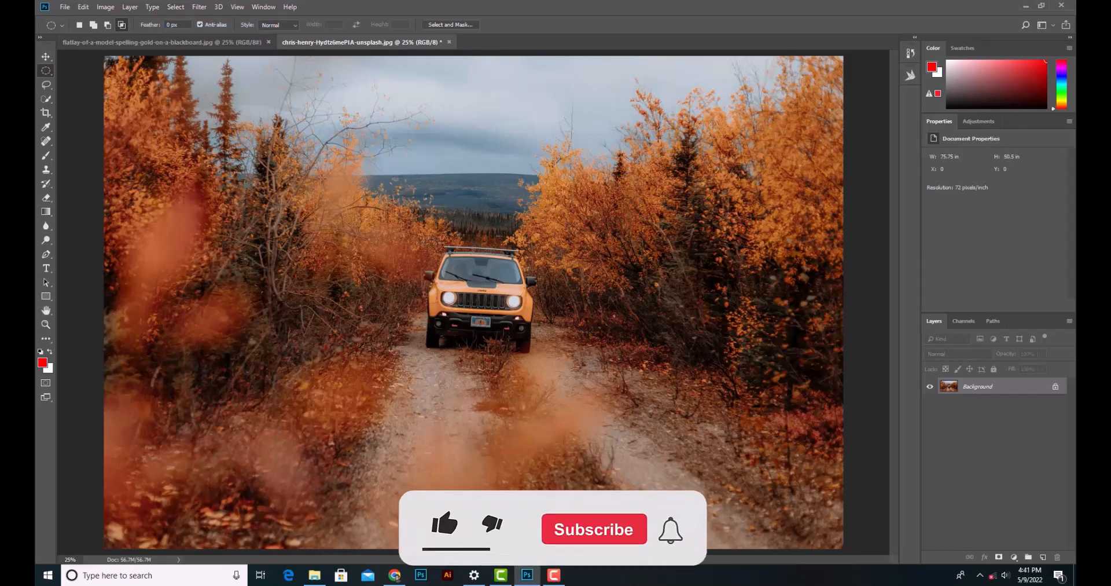
Draw an elliptical selection around the jeep, try shifting the selected pixels with the Move Tool and undo the shift.
left_click_drag(400, 233, 559, 375)
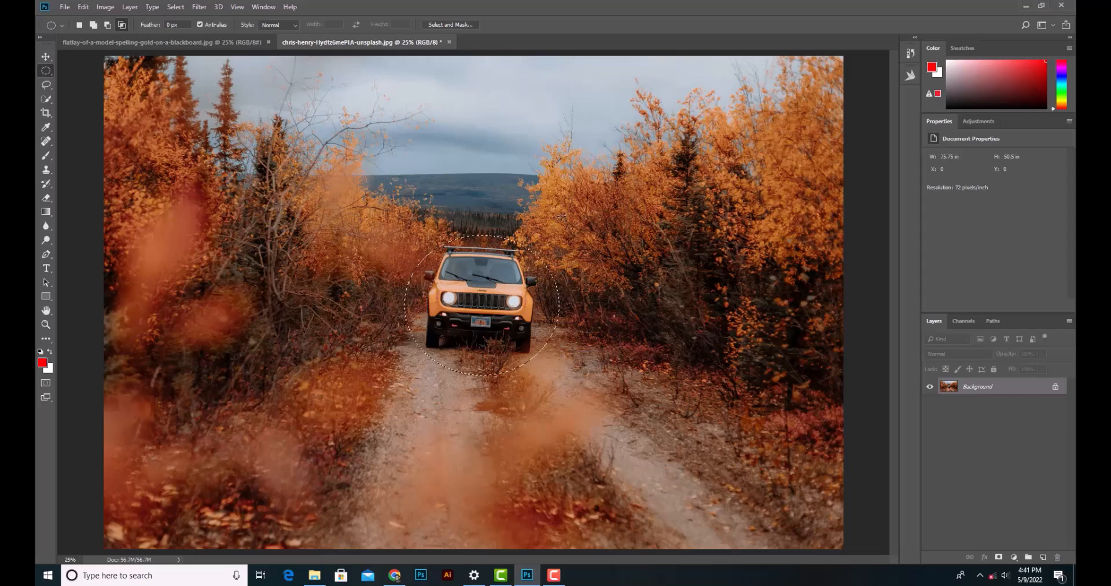
left_click(48, 58)
mouse_move(484, 291)
left_mouse_down()
mouse_move(529, 214)
mouse_move(516, 326)
mouse_move(491, 244)
mouse_move(547, 350)
mouse_move(479, 278)
left_mouse_up()
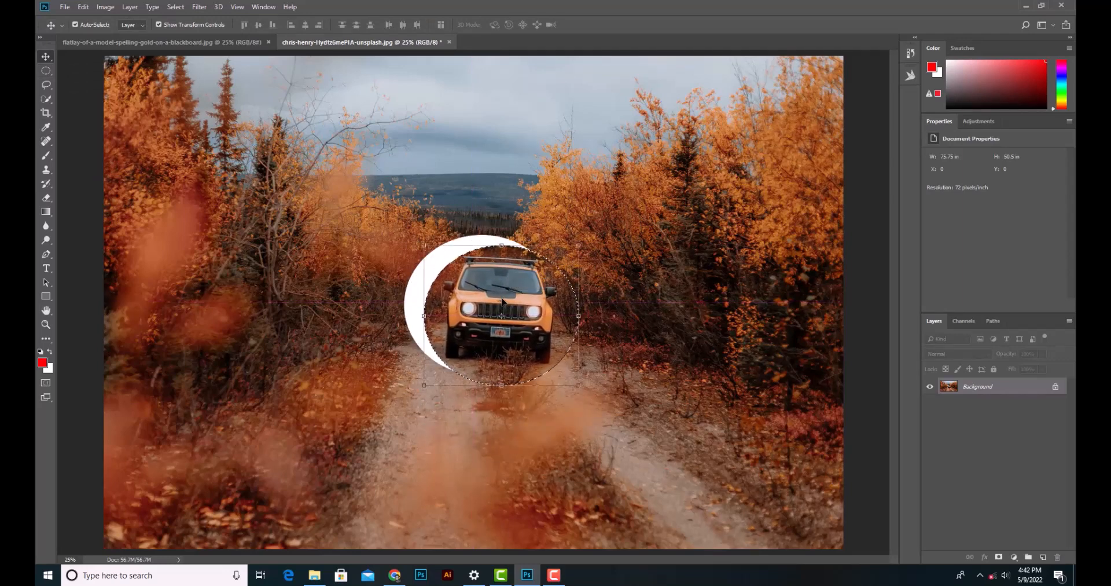
key("ctrl")
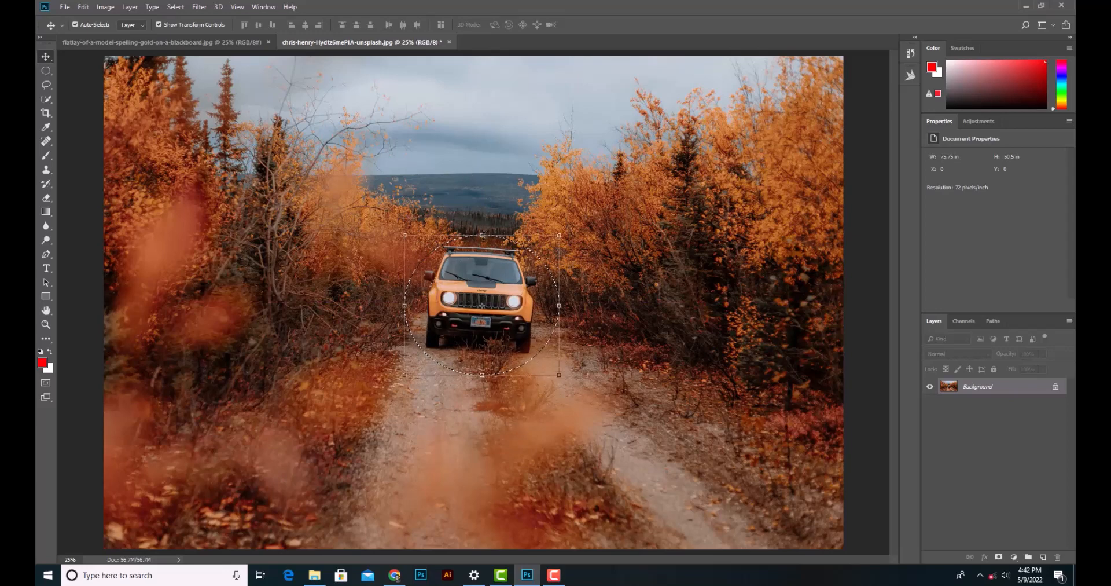
Try stretching the selected jeep on all four sides to about 147% width and 151% height, apply it and undo the transformation.
left_click_drag(482, 234, 482, 197)
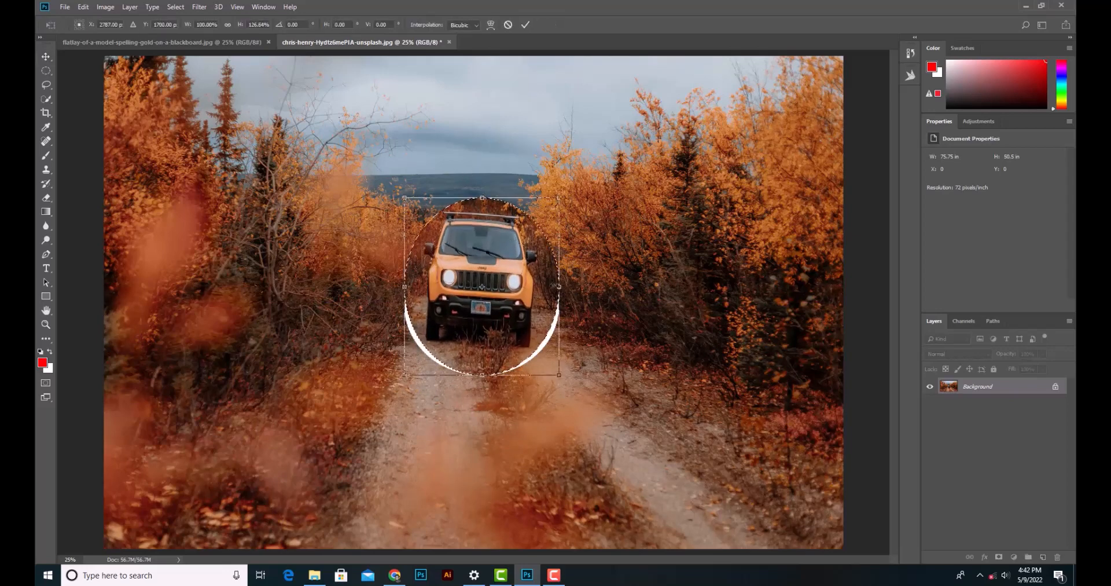
left_click_drag(559, 286, 599, 286)
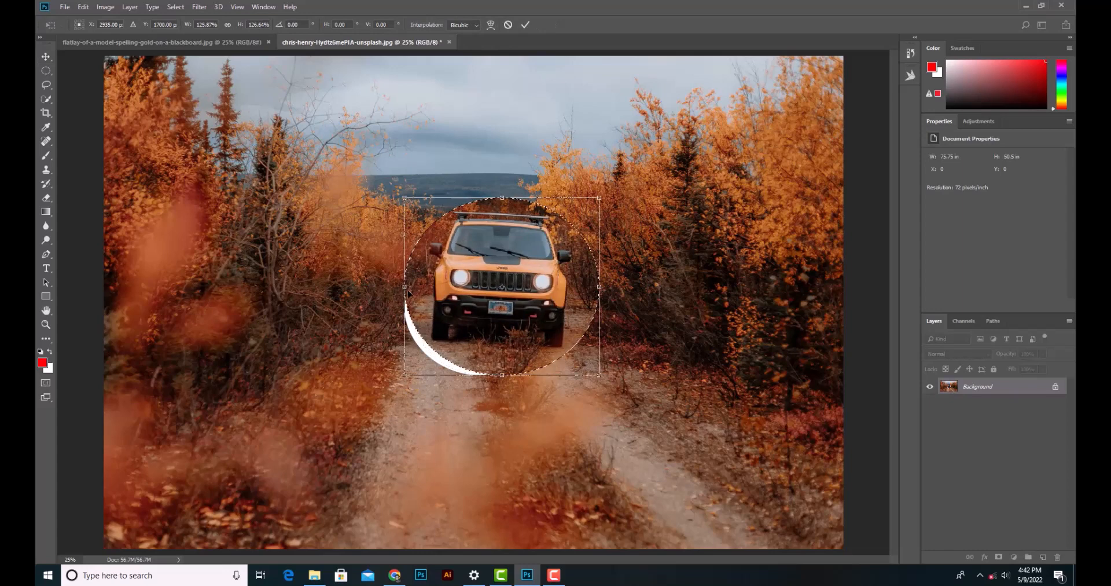
left_click_drag(404, 286, 371, 286)
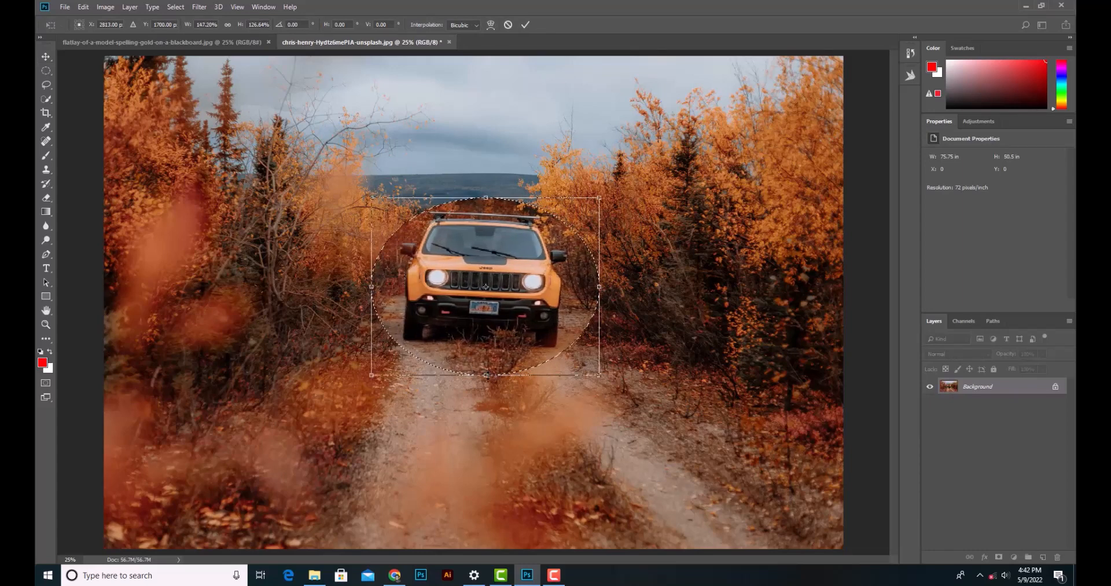
left_click_drag(486, 375, 486, 399)
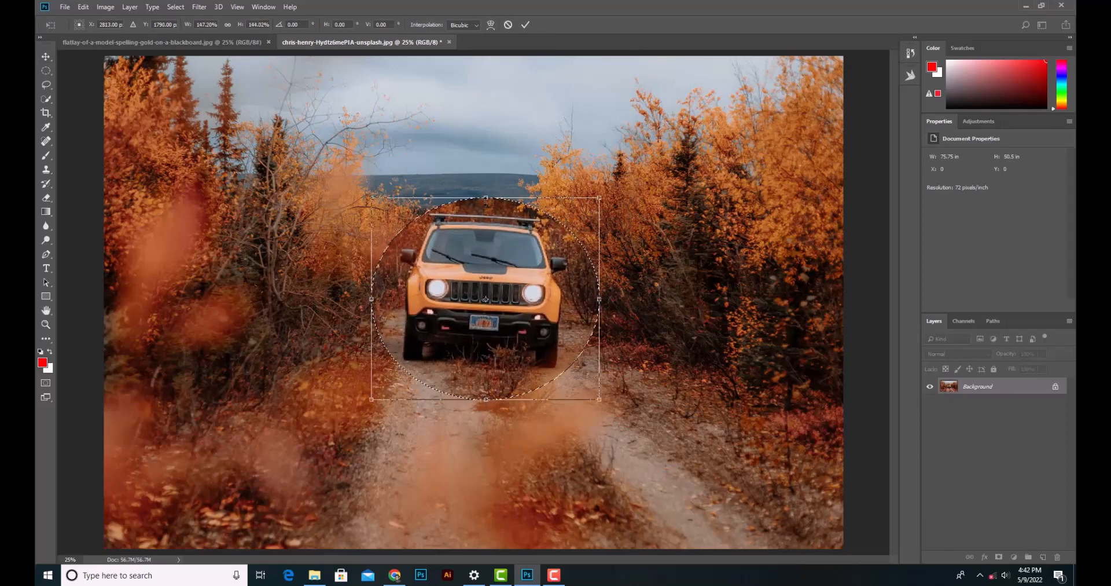
left_click_drag(486, 197, 486, 187)
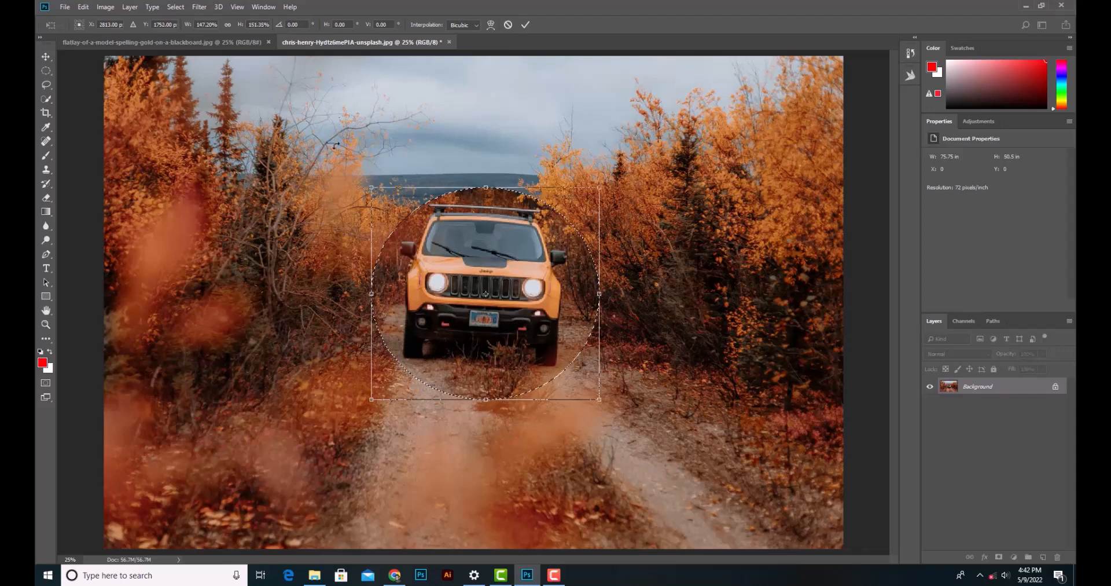
left_click(525, 25)
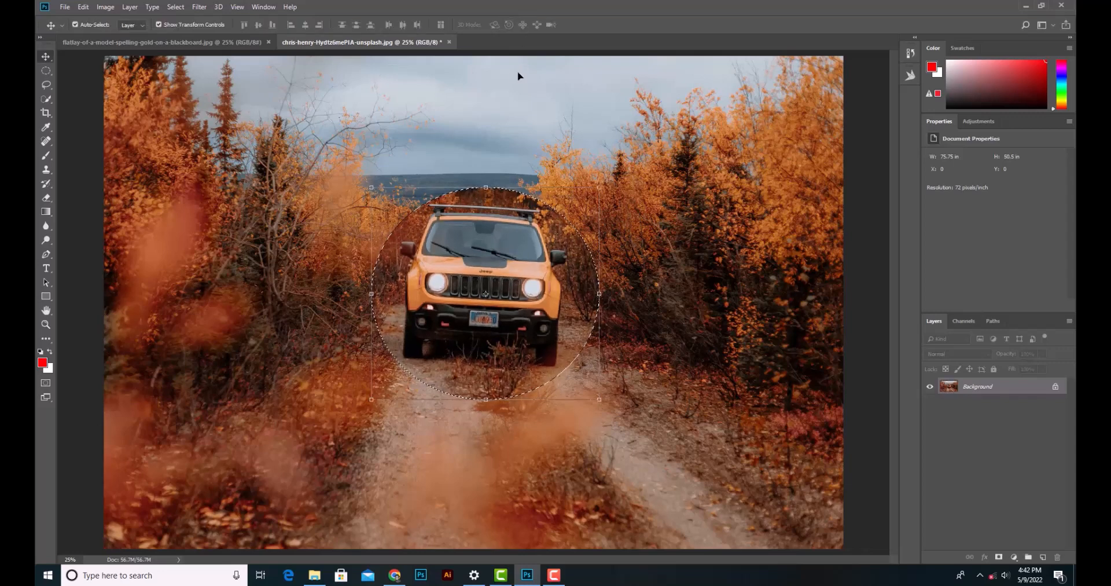
key("ctrl+z")
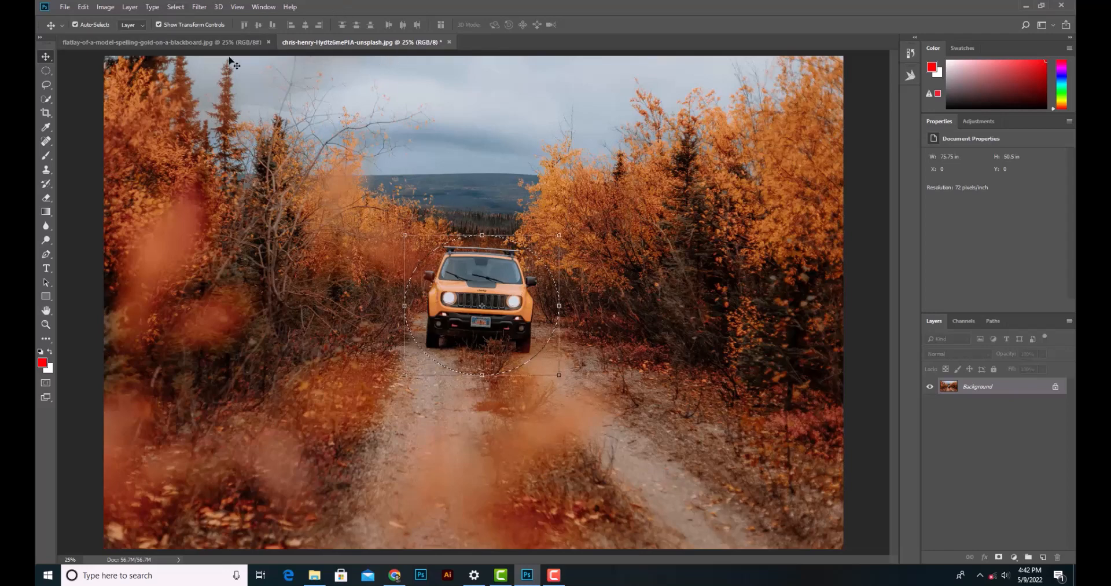
Create a new landscape document of 6 by 4 inches at 300 pixels/inch, in RGB Color with a white background.
left_click(47, 72)
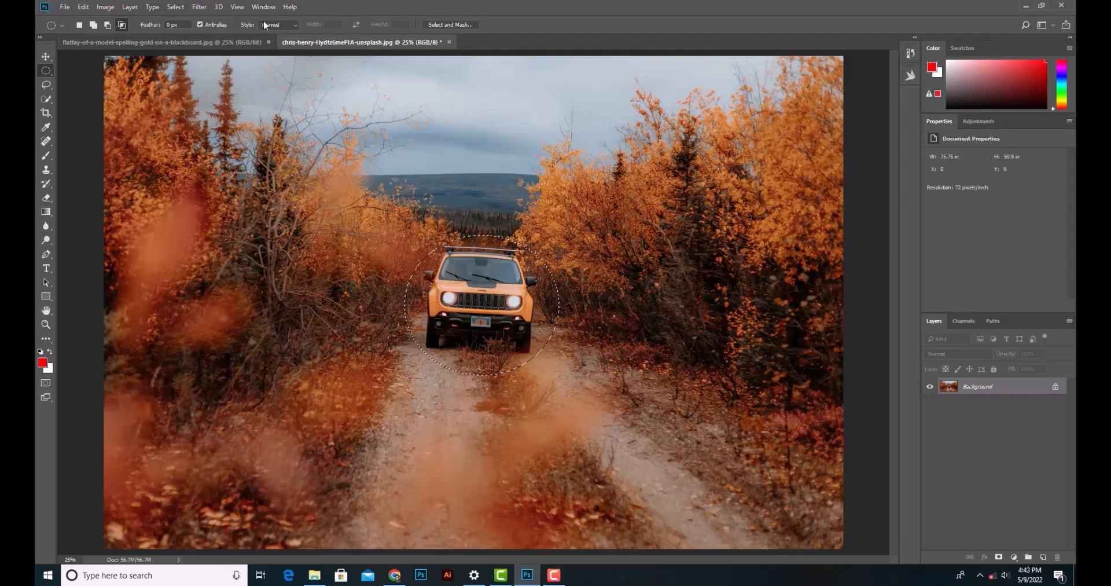
left_click(70, 9)
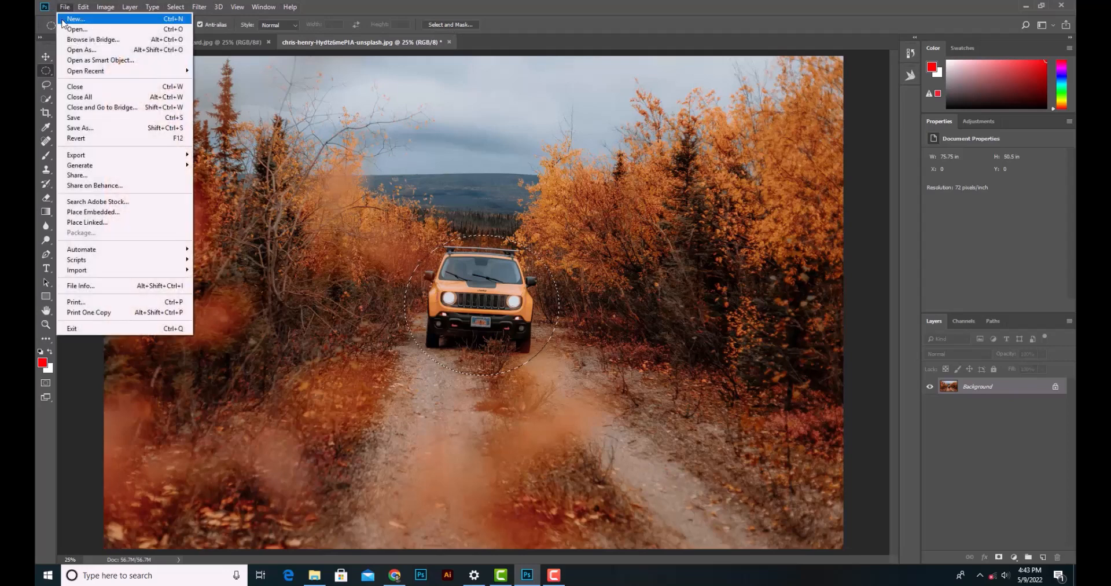
left_click(88, 25)
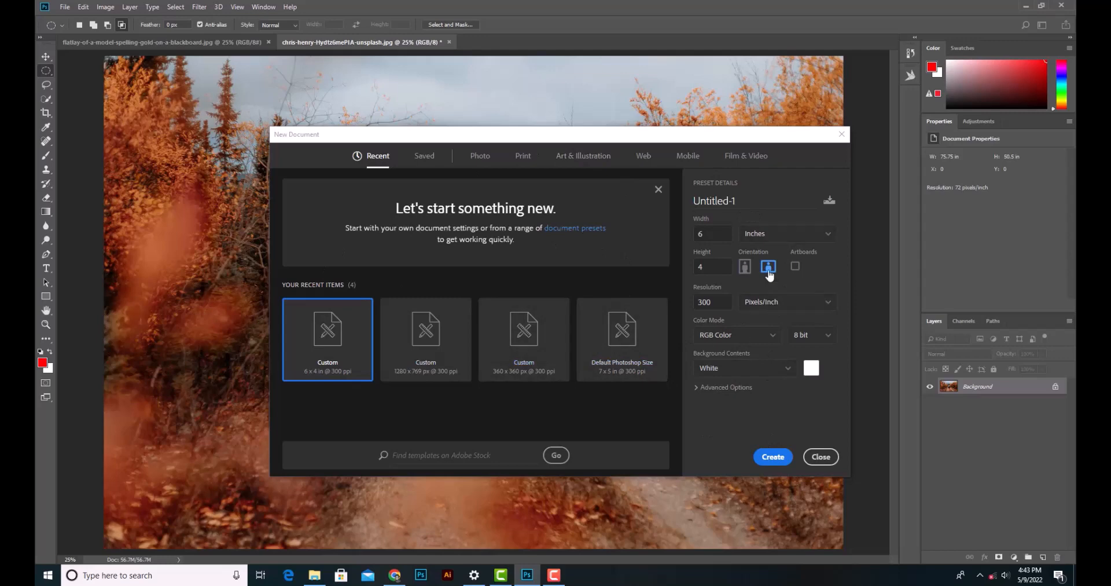
left_click(774, 461)
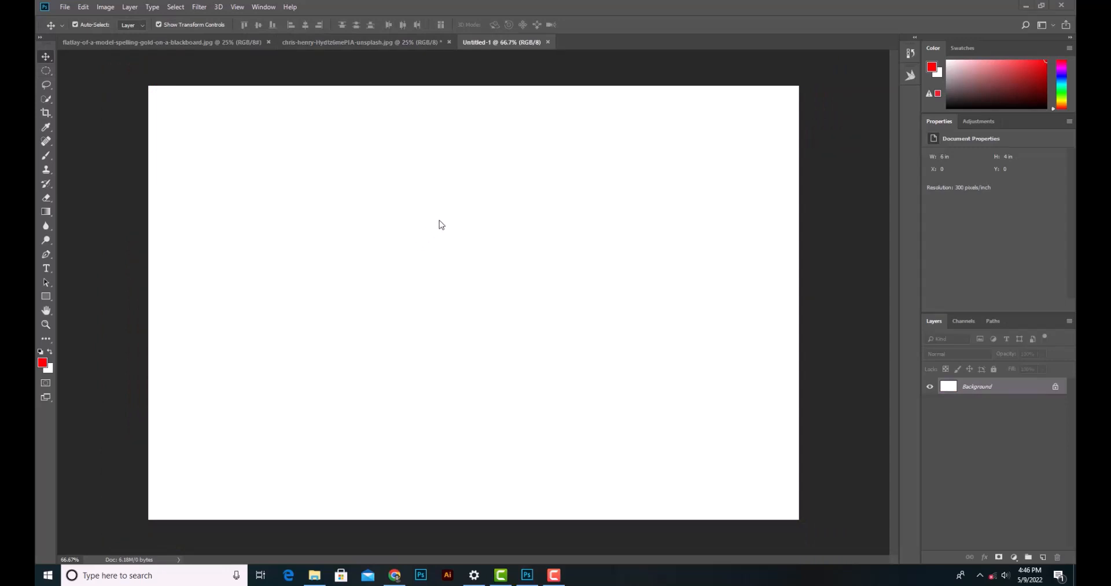
With the Lasso Tool and Anti-alias off, outline a rounded freehand shape in the canvas's upper left and fill it with red.
left_click(48, 84)
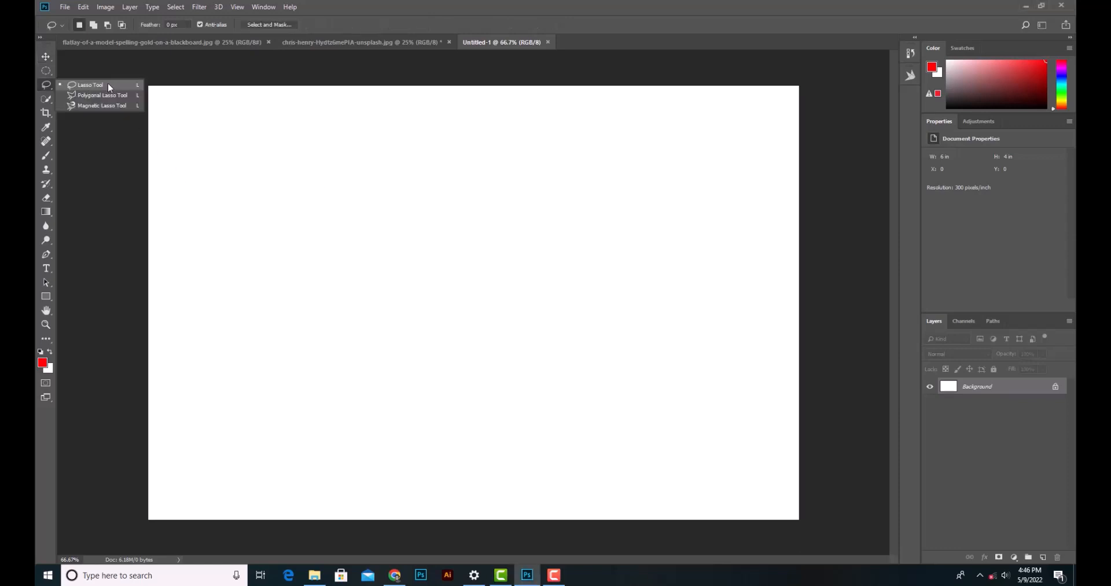
left_click(77, 85)
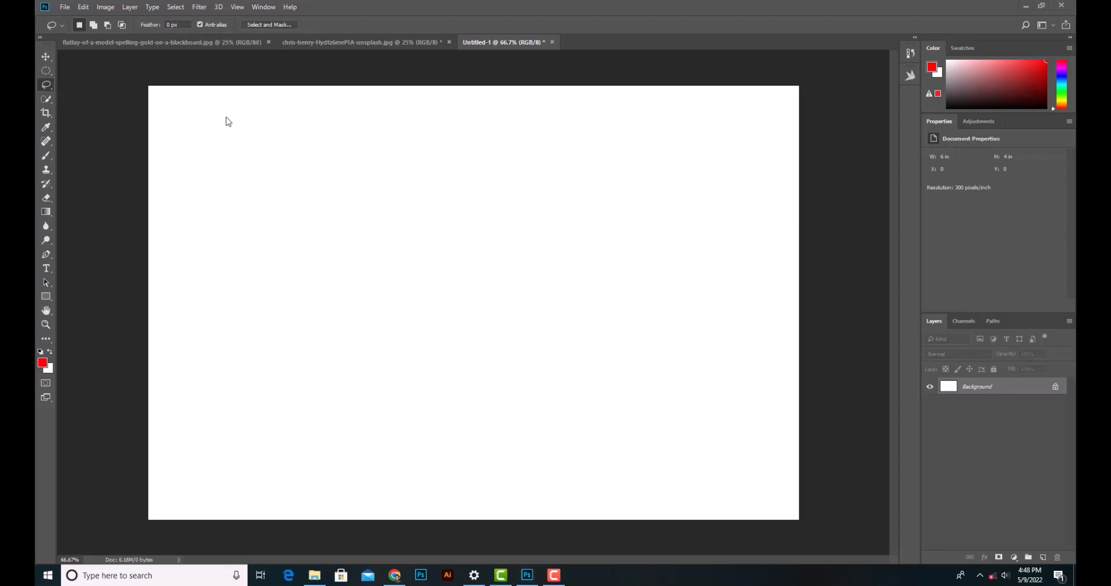
left_click(200, 24)
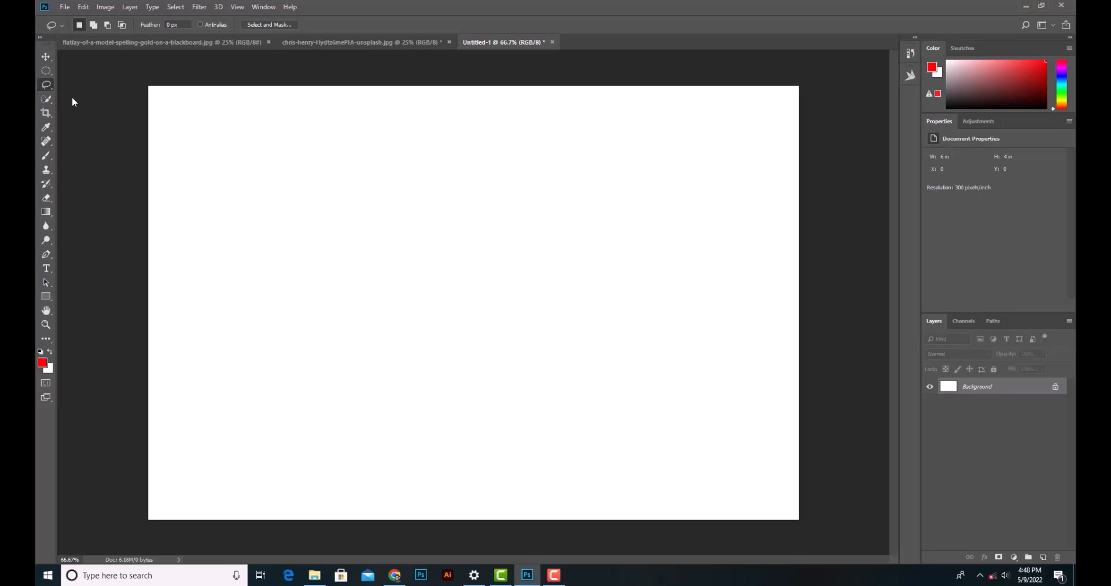
mouse_move(205, 129)
left_mouse_down()
mouse_move(267, 141)
mouse_move(285, 165)
mouse_move(311, 247)
mouse_move(294, 296)
mouse_move(259, 304)
mouse_move(207, 289)
mouse_move(177, 250)
mouse_move(155, 193)
mouse_move(160, 156)
mouse_move(210, 129)
left_mouse_up()
key("alt+BackSpace")
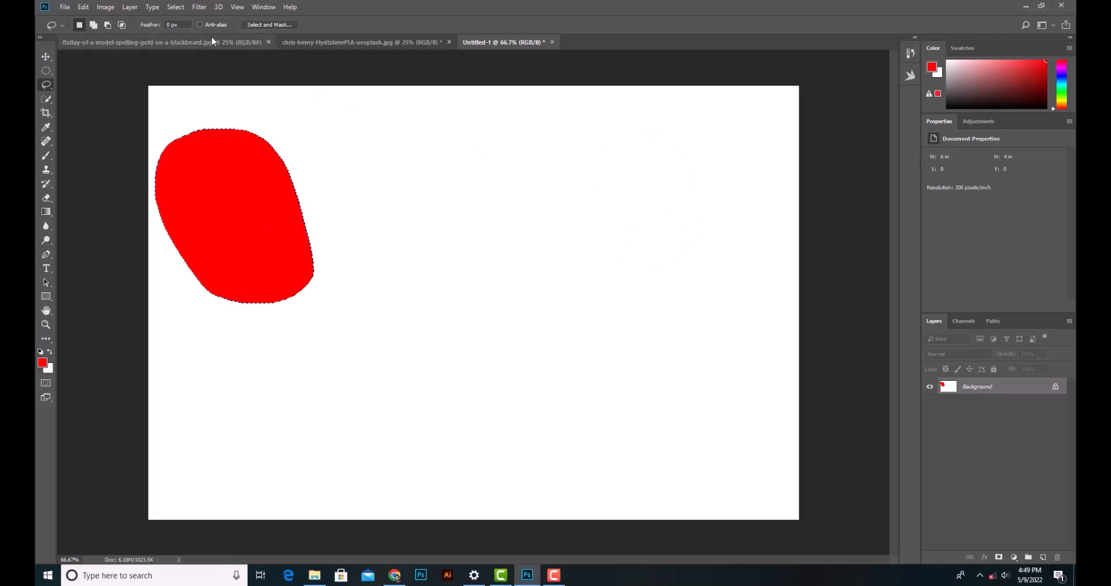
Turn Anti-alias on, lasso a second freehand shape in the canvas's upper right and fill it with red.
left_click(200, 25)
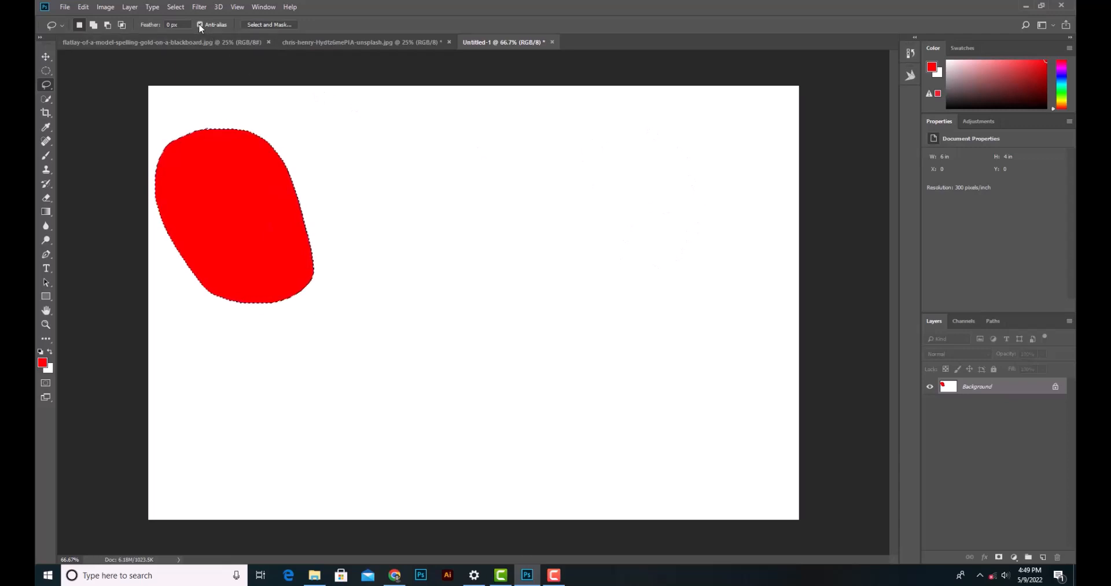
mouse_move(544, 137)
left_mouse_down()
mouse_move(589, 131)
mouse_move(670, 159)
mouse_move(709, 241)
mouse_move(690, 333)
mouse_move(627, 344)
mouse_move(579, 324)
mouse_move(541, 257)
mouse_move(546, 136)
left_mouse_up()
key("alt+BackSpace")
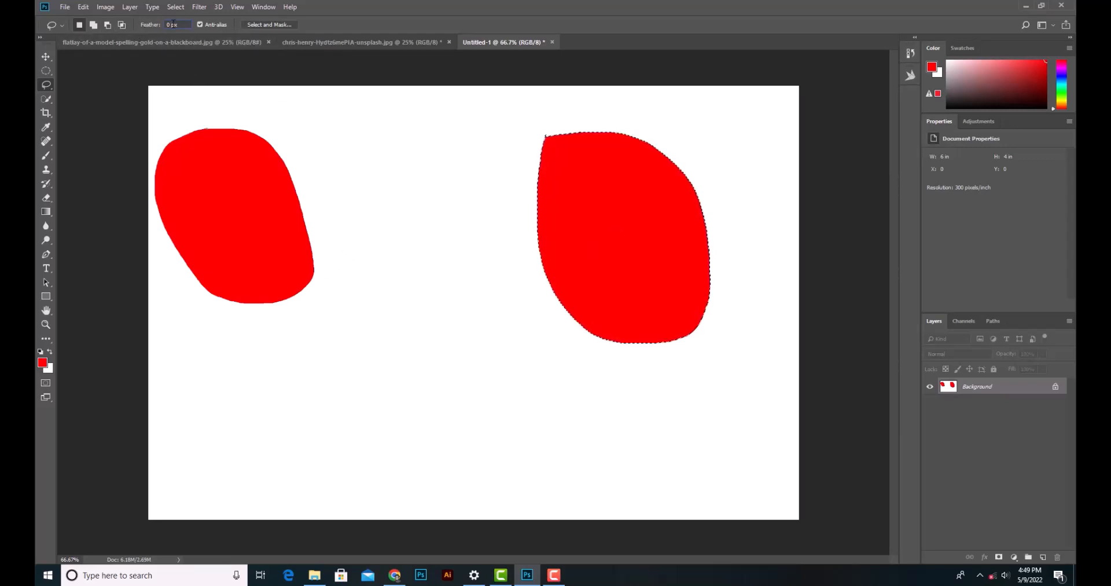
Set the lasso's feather to 15 px, outline a third shape at the canvas's lower center, fill it with red and deselect.
left_click(173, 24)
key("Up")
key("Up")
key("Up")
key("Up")
key("Up")
key("Up")
key("Up")
key("Up")
key("Up")
key("Up")
key("Up")
key("Up")
key("Up")
key("Up")
key("Up")
key("Up")
key("Up")
key("Up")
key("Up")
key("Up")
key("Up")
key("Up")
key("Up")
key("Up")
key("Up")
key("Up")
key("Up")
key("Up")
key("Up")
mouse_move(351, 320)
left_mouse_down()
mouse_move(396, 313)
mouse_move(472, 338)
mouse_move(506, 419)
mouse_move(488, 483)
mouse_move(415, 489)
mouse_move(352, 476)
mouse_move(322, 426)
mouse_move(320, 372)
mouse_move(356, 319)
left_mouse_up()
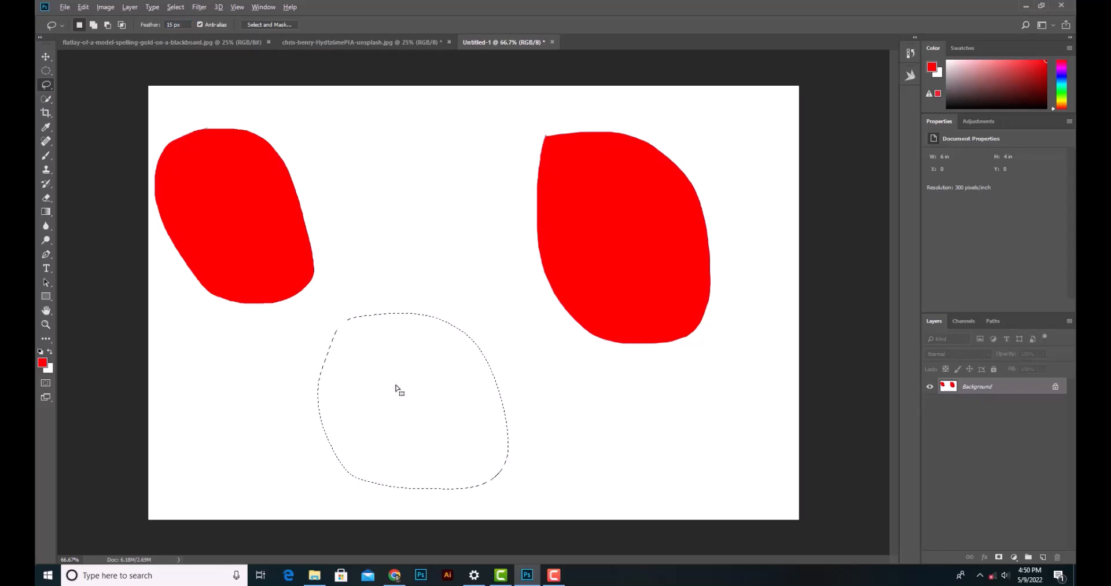
key("alt+BackSpace")
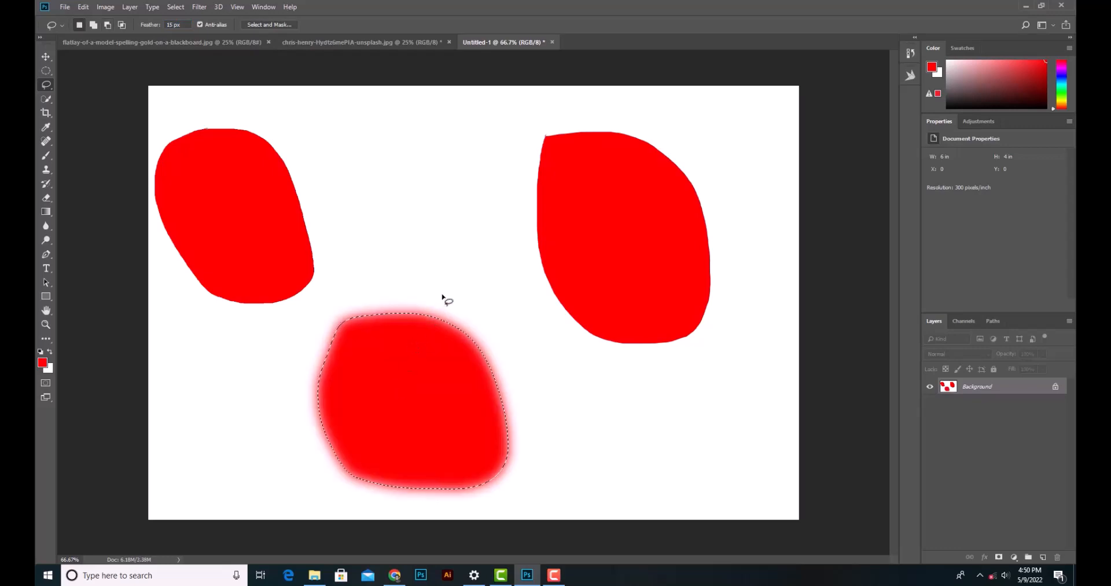
left_click(175, 7)
left_click(185, 30)
Compare the edges of the three red shapes up close at 300% to examine the effects of anti-aliasing and feathering.
key("ctrl+plus")
key("ctrl+plus")
key("ctrl+plus")
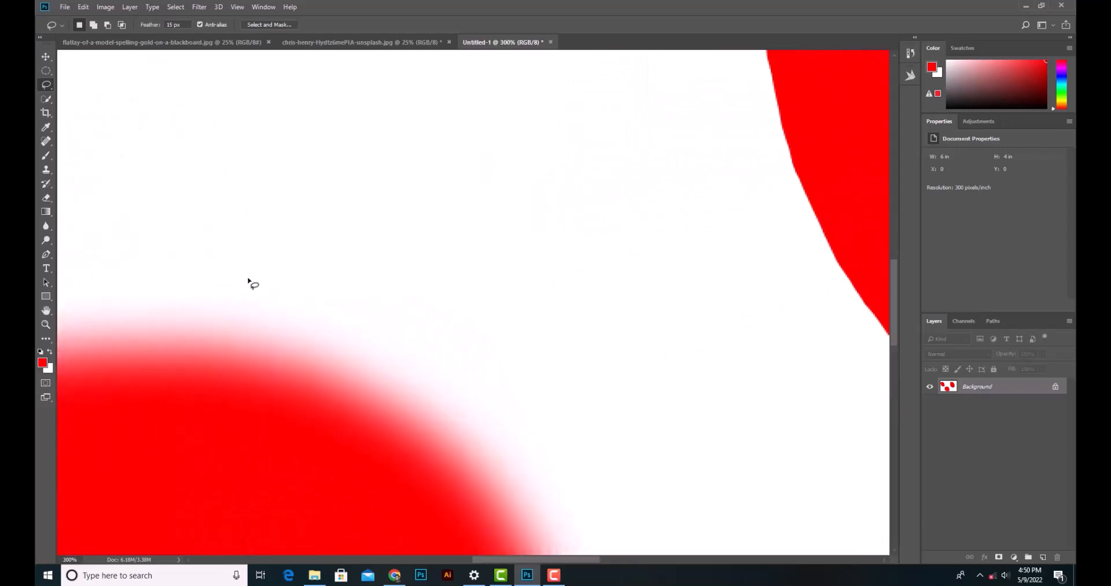
mouse_move(154, 213)
left_mouse_down()
mouse_move(246, 231)
mouse_move(523, 372)
left_mouse_up()
left_click_drag(272, 228, 442, 223)
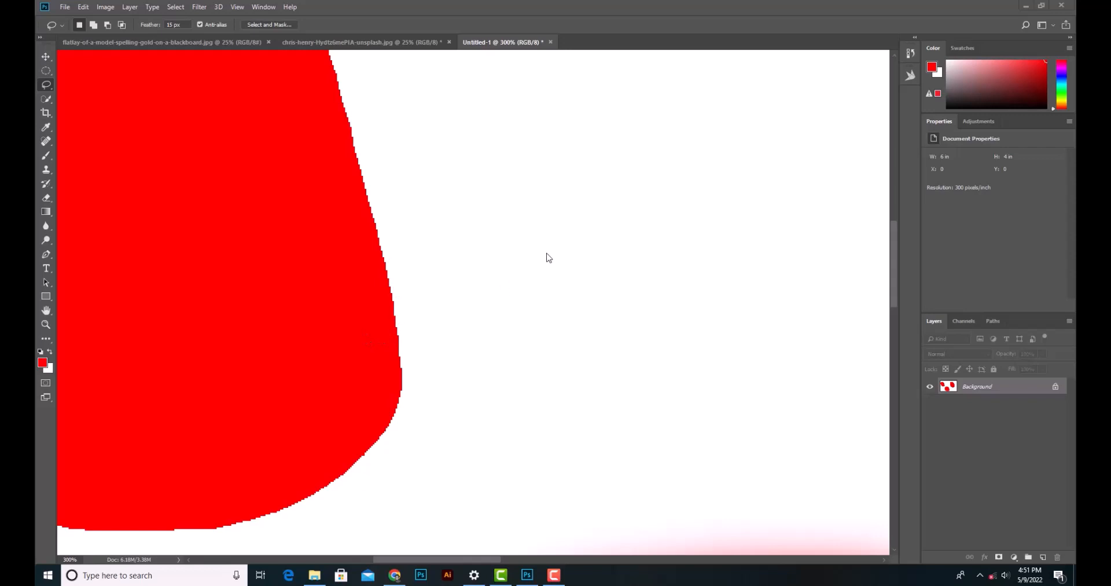
left_click(495, 240)
left_click_drag(672, 253, 243, 214)
left_click_drag(647, 216, 238, 228)
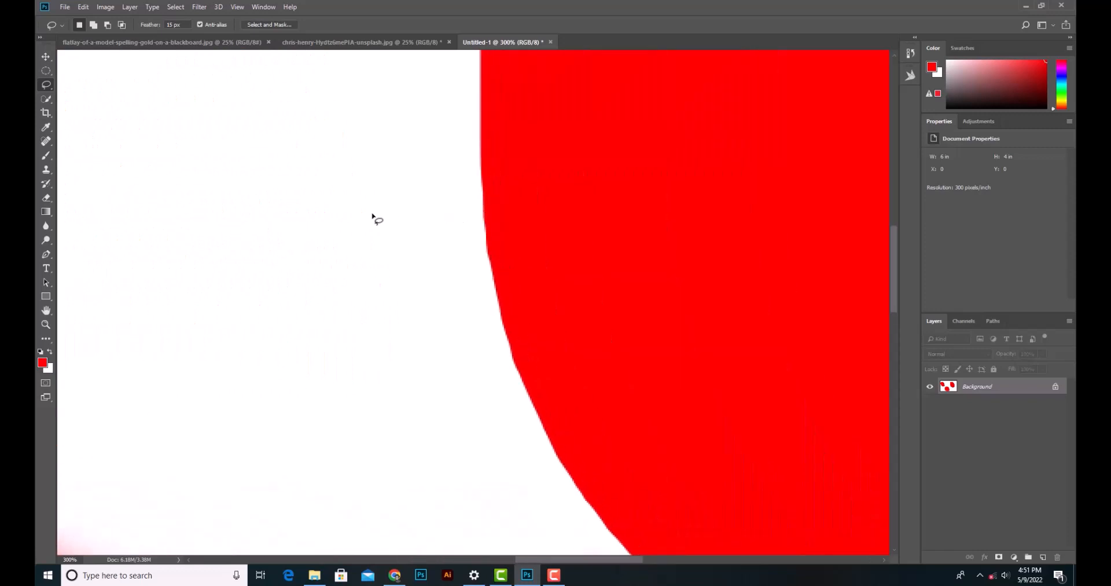
left_click_drag(453, 236, 355, 218)
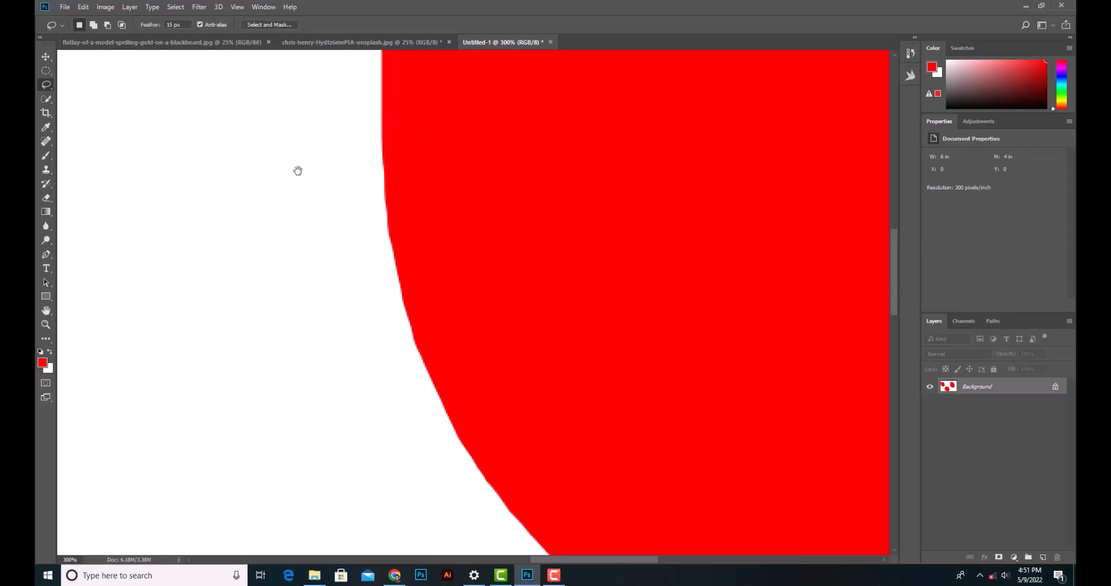
left_click_drag(238, 156, 795, 157)
left_click_drag(136, 164, 608, 171)
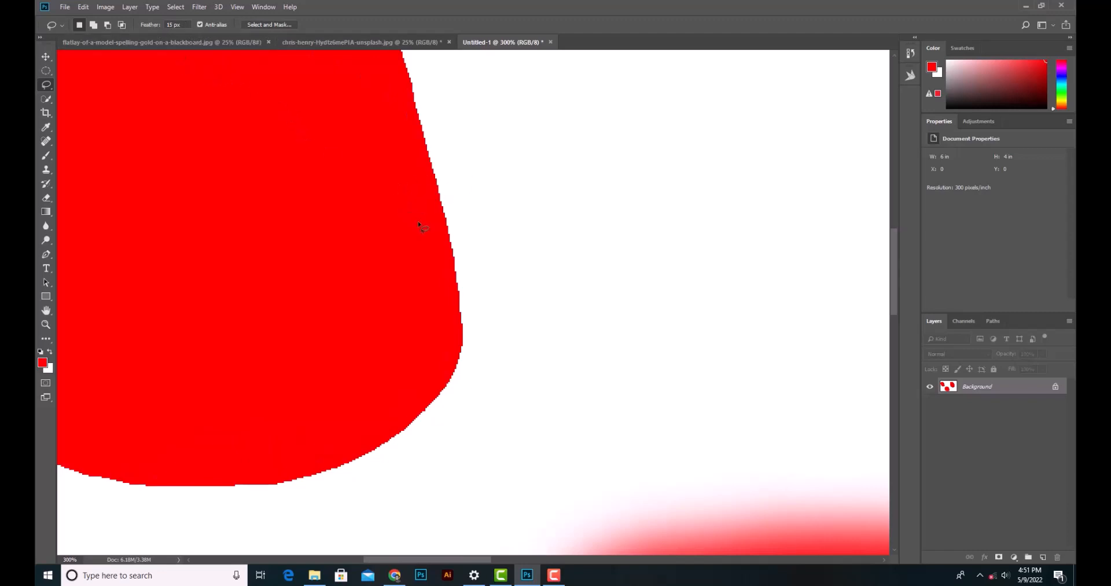
left_click_drag(578, 417, 505, 47)
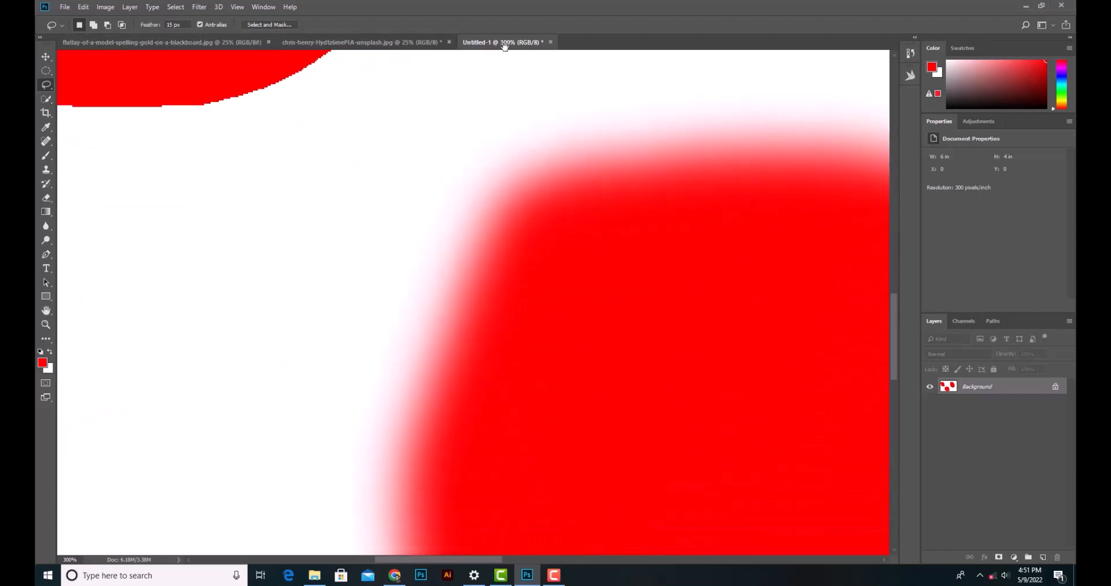
left_click_drag(571, 328, 401, 264)
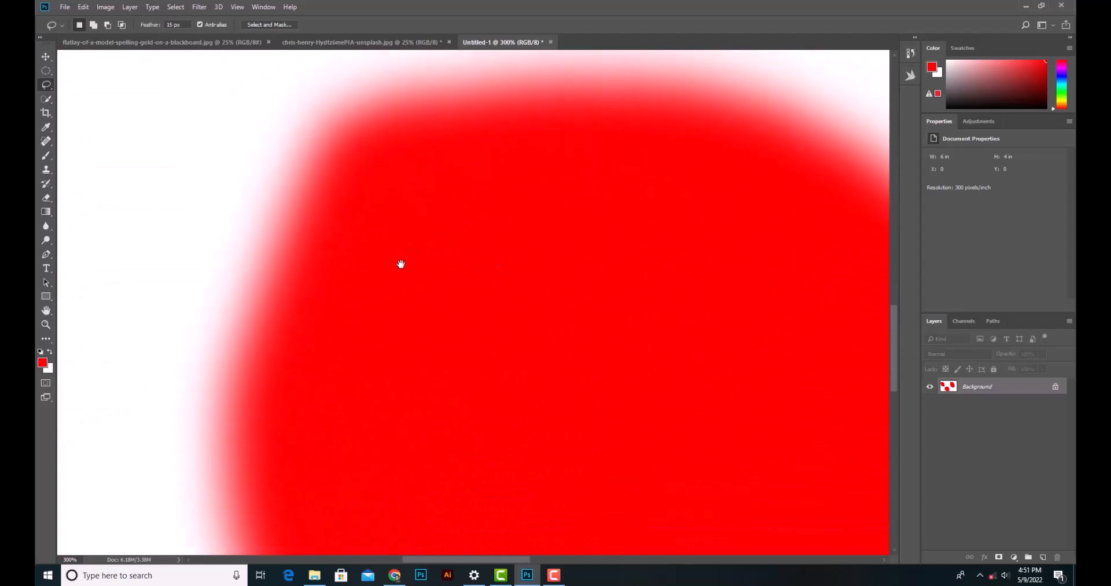
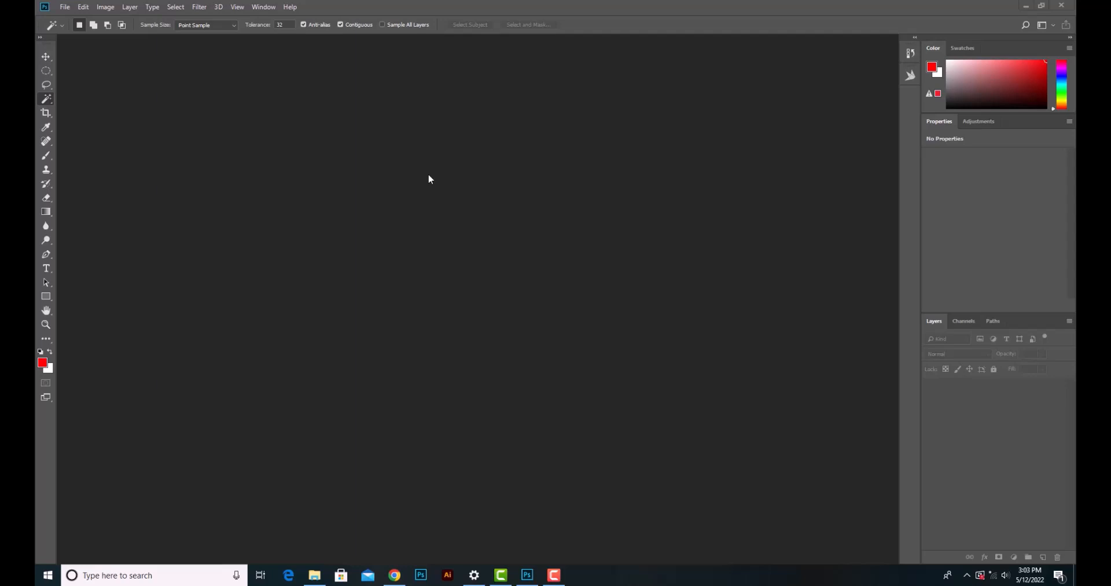
Activate the Magic Wand Tool.
left_click(52, 101)
right_click(52, 101)
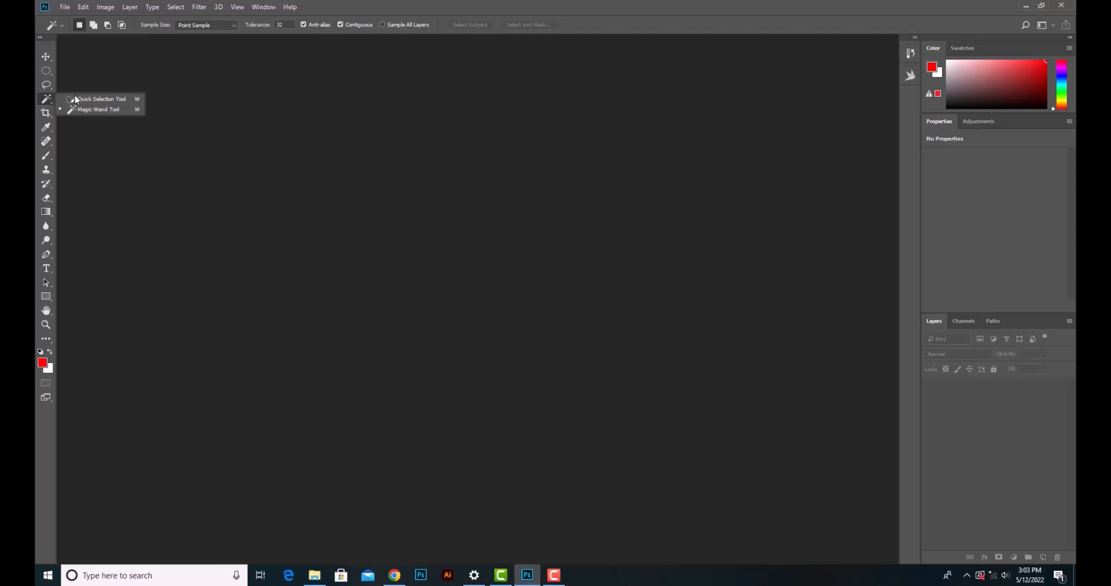
left_click(106, 111)
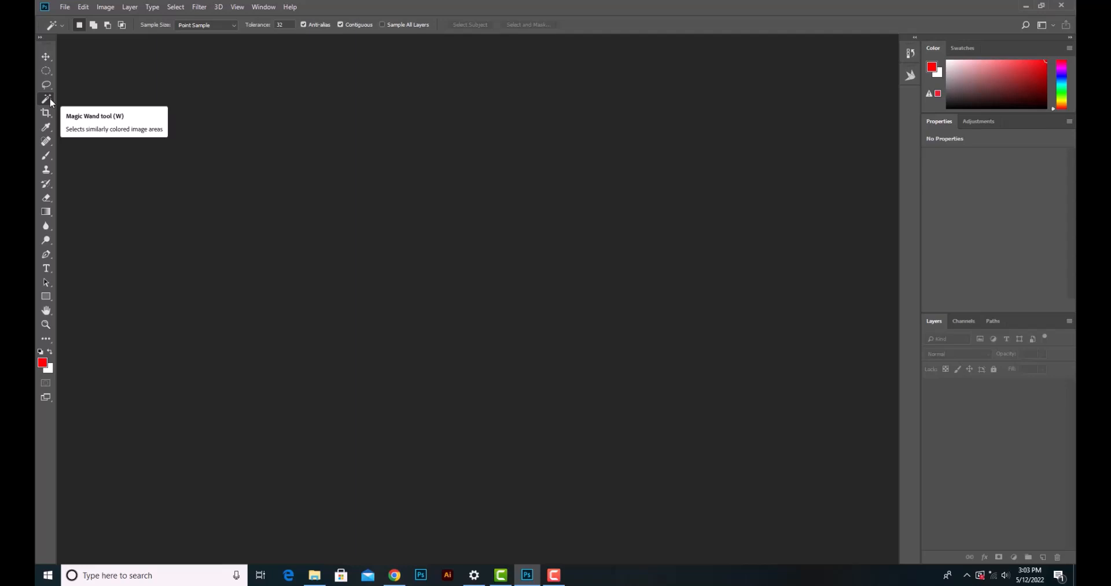
Open AICITI-LOGO1-300x300 and PP CHRONICLES DESIGN NEW ONE1-1 together from the photolessons folder and show the AICITI logo at 200%.
left_click(65, 8)
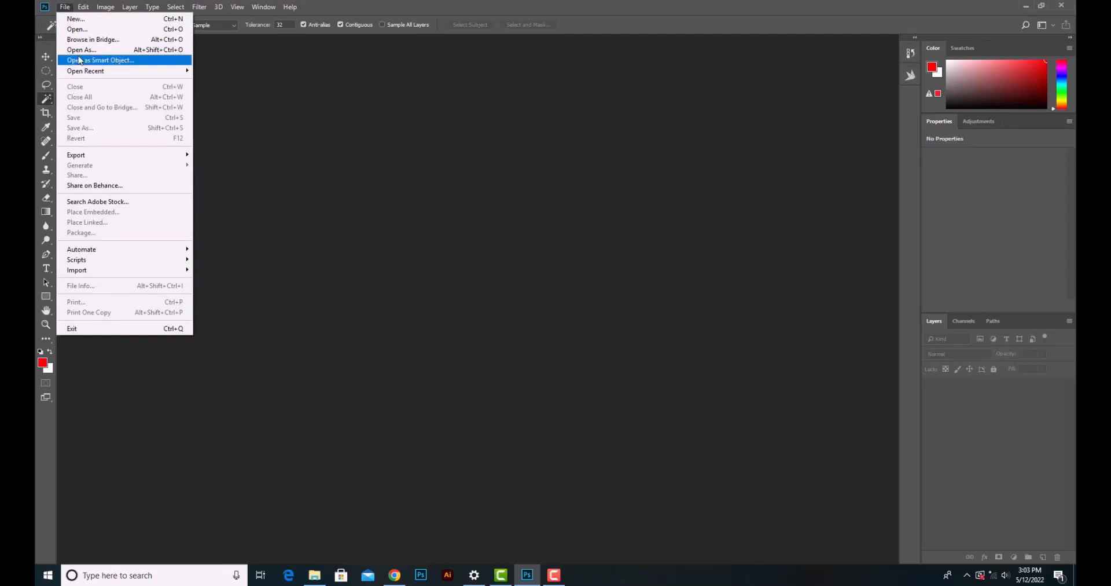
left_click(81, 29)
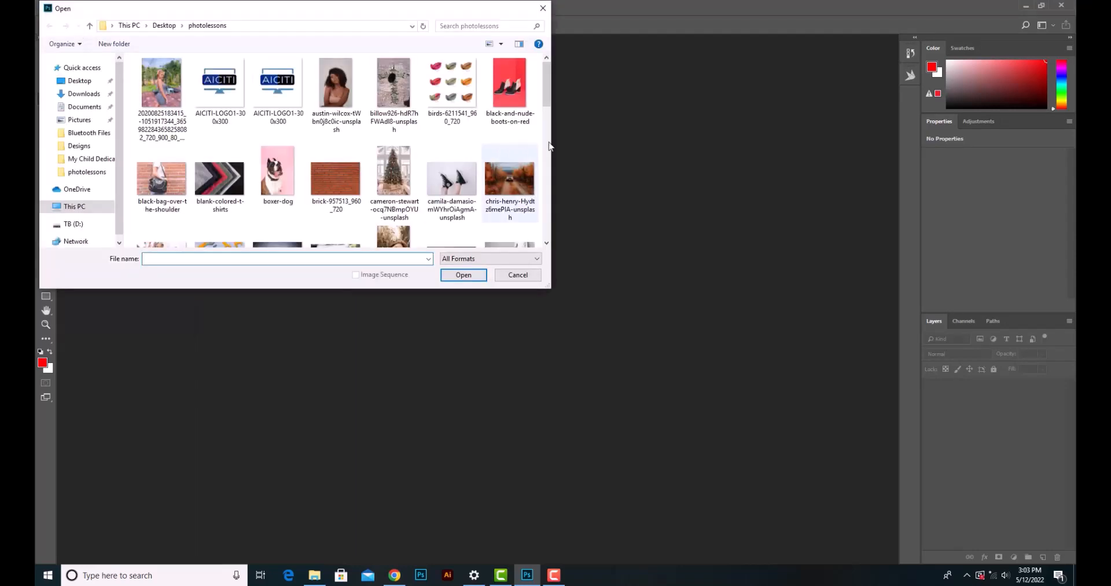
left_click_drag(546, 87, 542, 178)
left_click(506, 126)
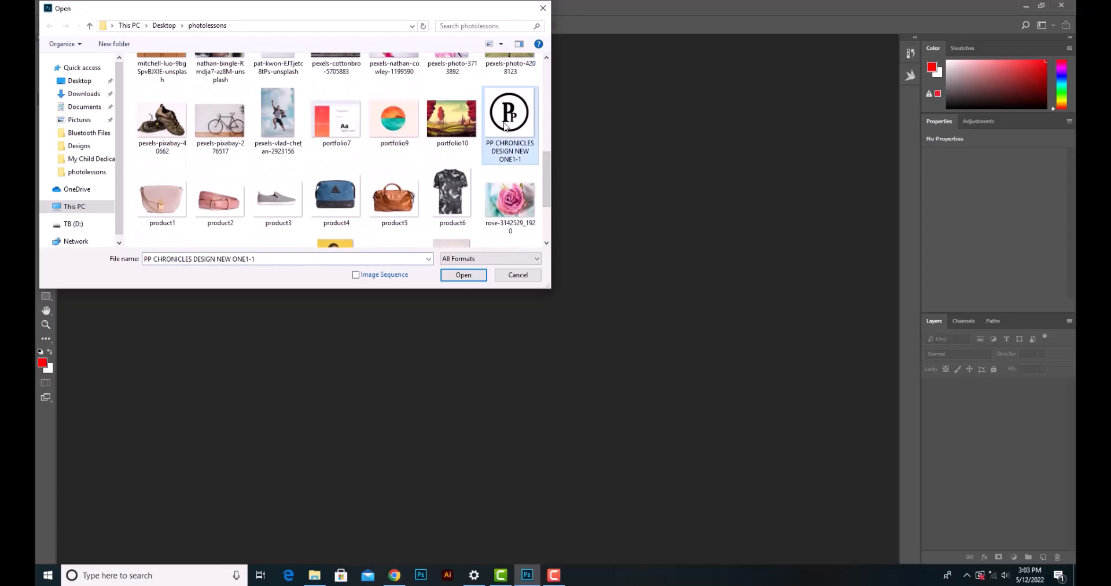
left_click_drag(544, 174, 552, 68)
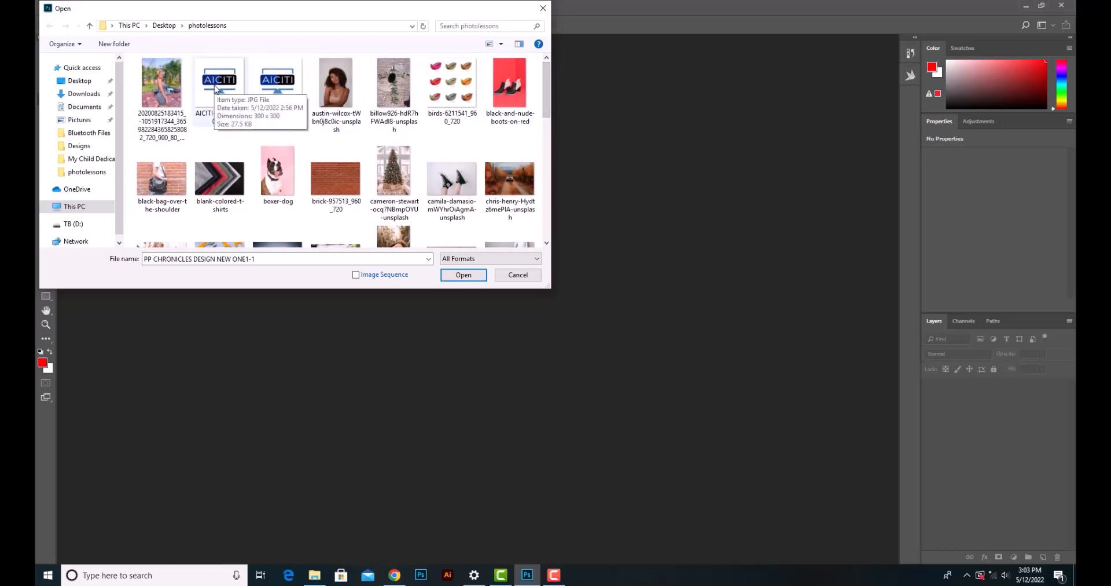
left_click(216, 88)
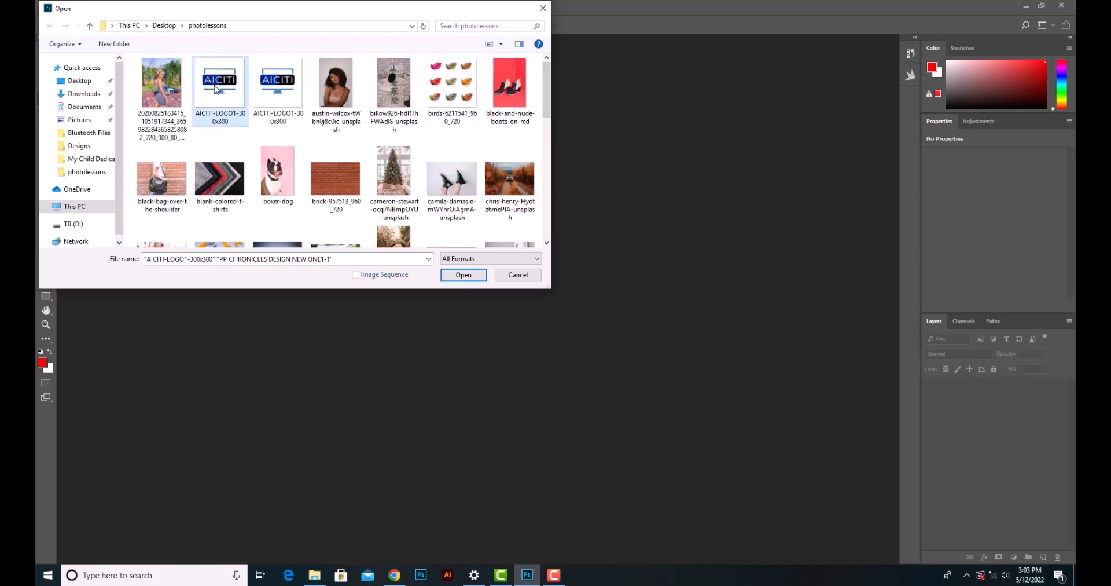
left_click(462, 276)
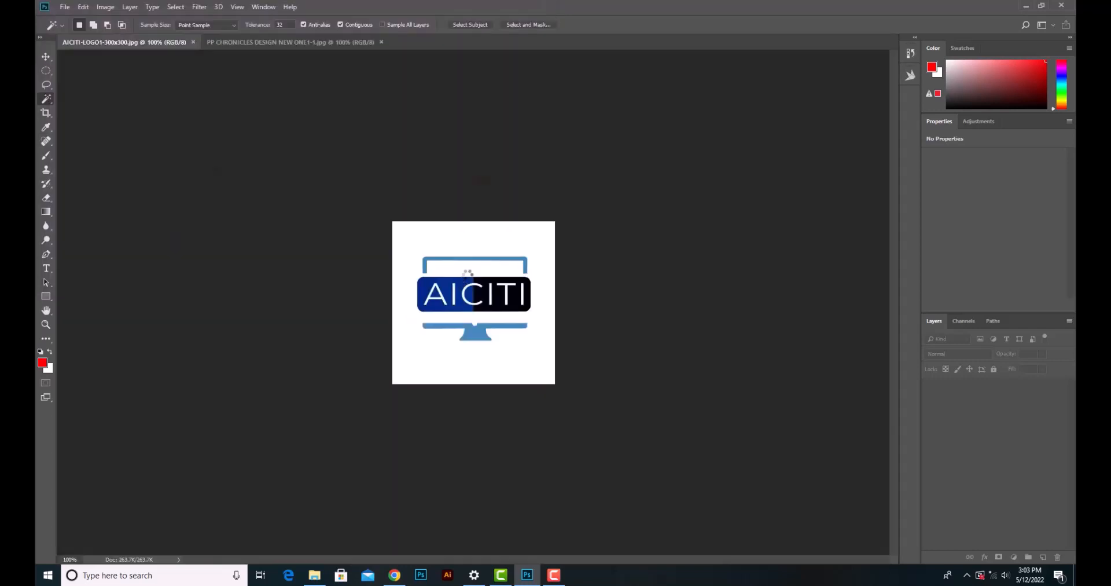
left_click(128, 43)
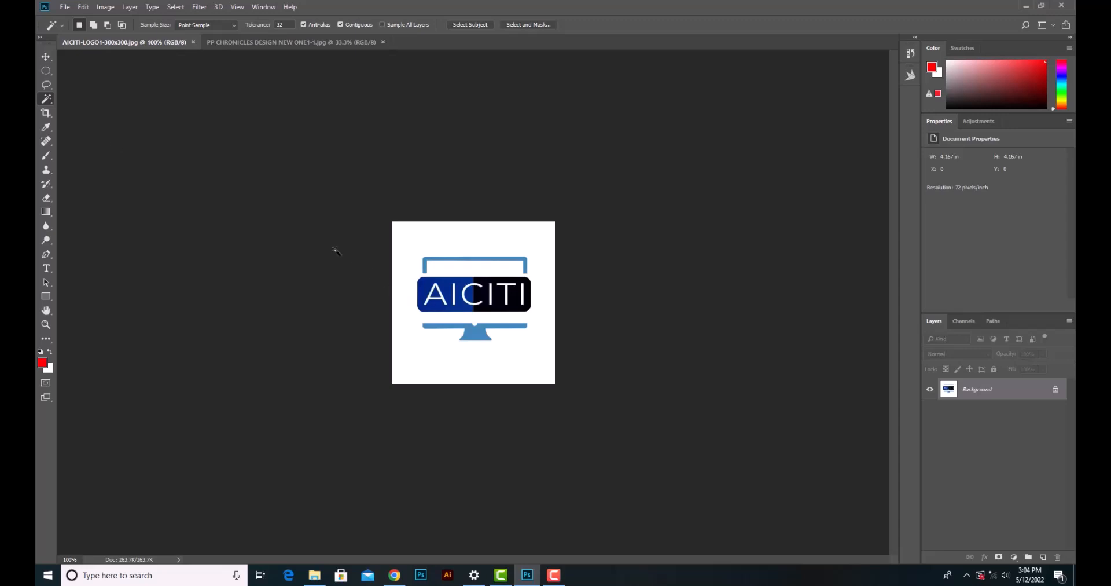
key("ctrl+plus")
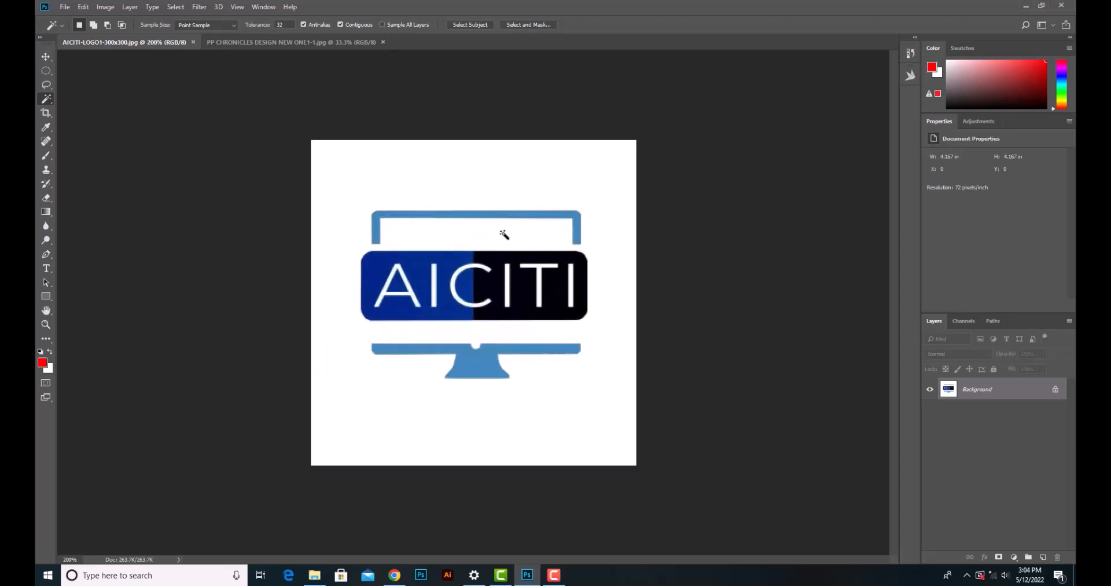
Select the logo's light-blue monitor frame and stand with the Magic Wand tool.
right_click(49, 102)
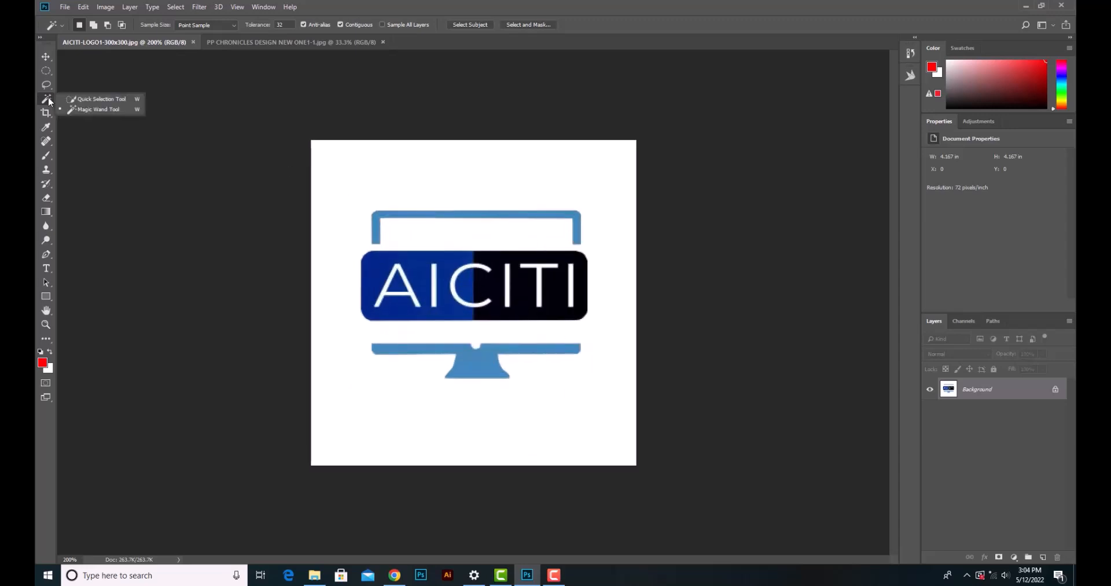
left_click(96, 109)
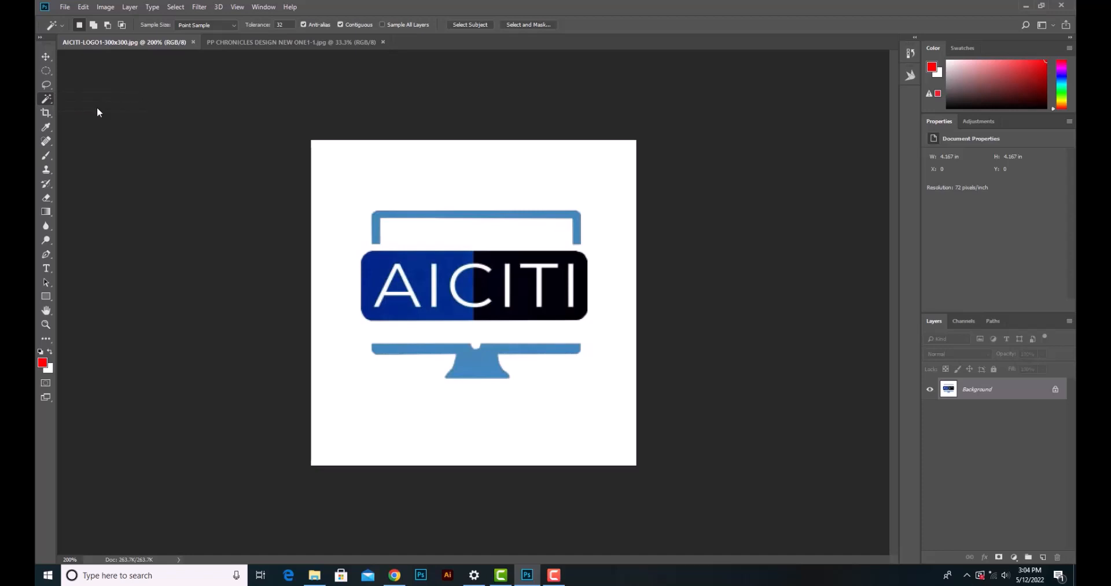
left_click(448, 216)
left_click(478, 367)
key("shift")
key("shift")
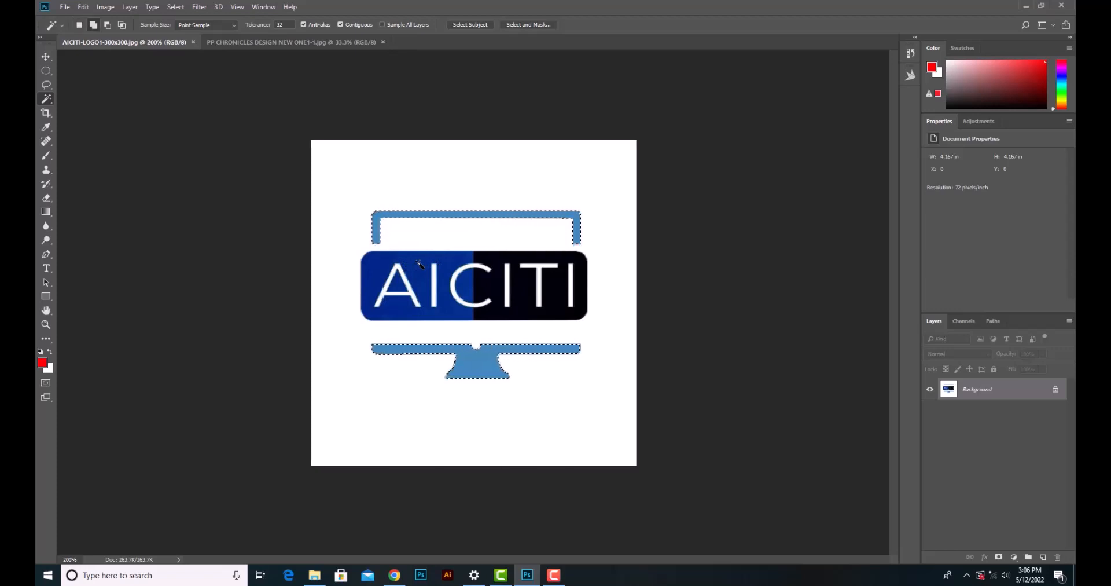
Add the dark-blue and black halves of the AICITI panel to the Magic Wand selection.
left_click(419, 262, "shift")
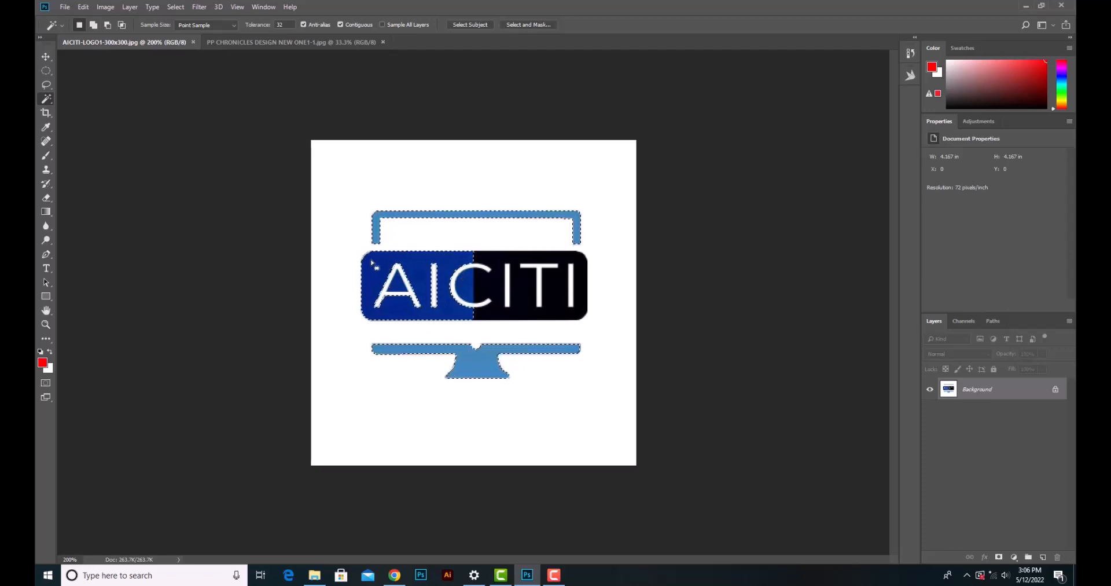
left_click(429, 304, "shift")
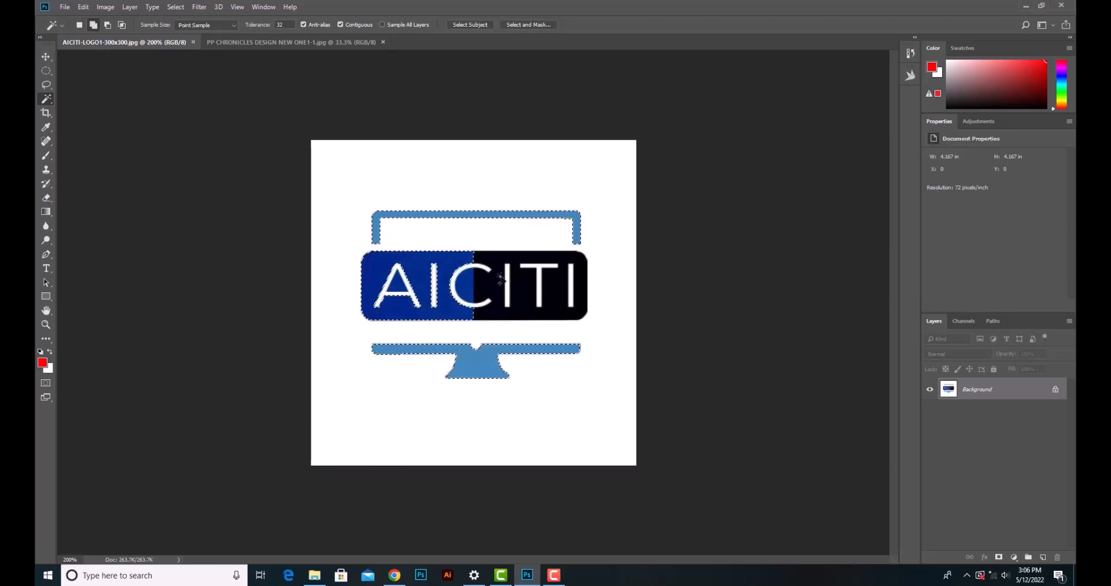
left_click(499, 266, "shift")
key("shift")
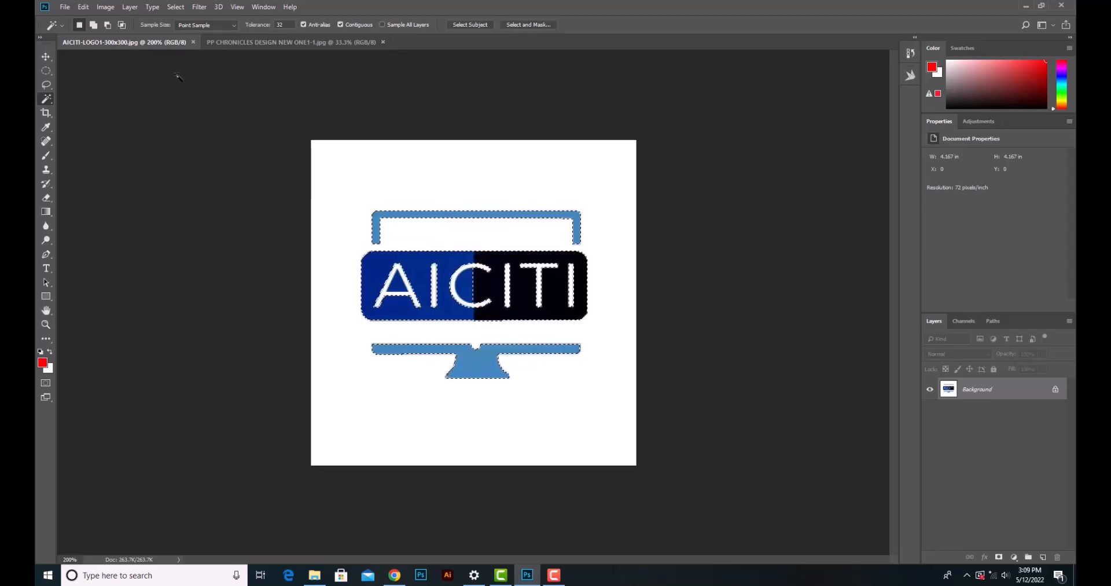
Try shifting the selected logo colours towards teal with a negative Hue/Saturation hue value, and discard the adjustment.
left_click(105, 7)
mouse_move(191, 35)
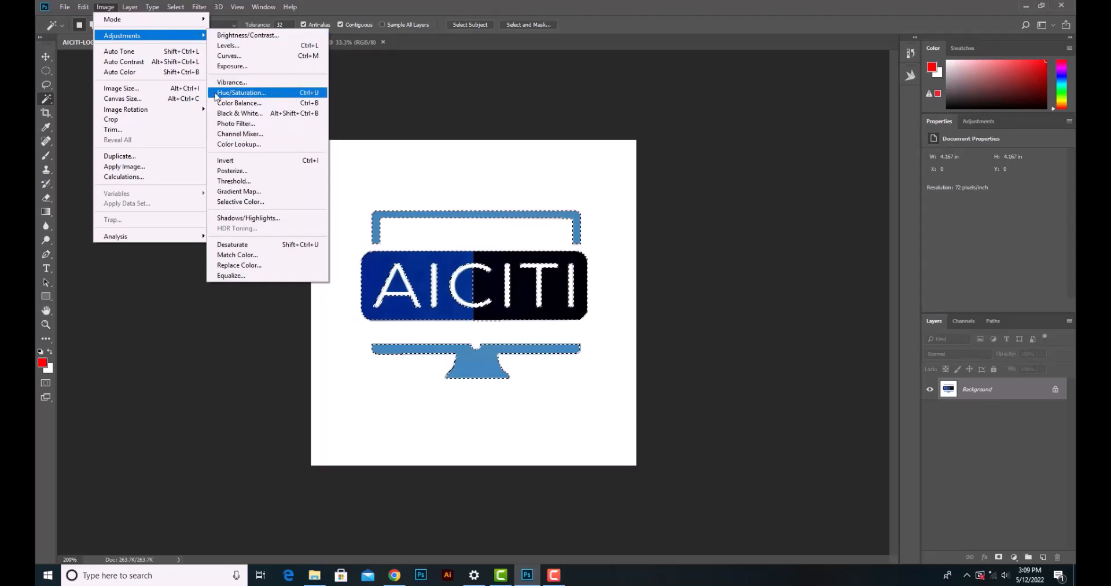
left_click(283, 94)
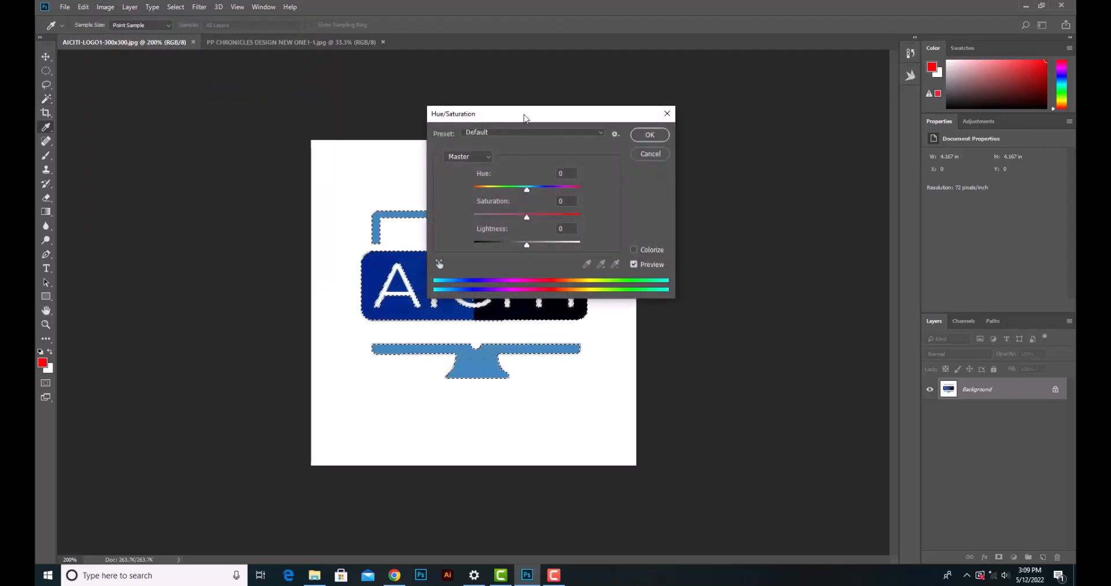
left_click_drag(523, 117, 749, 138)
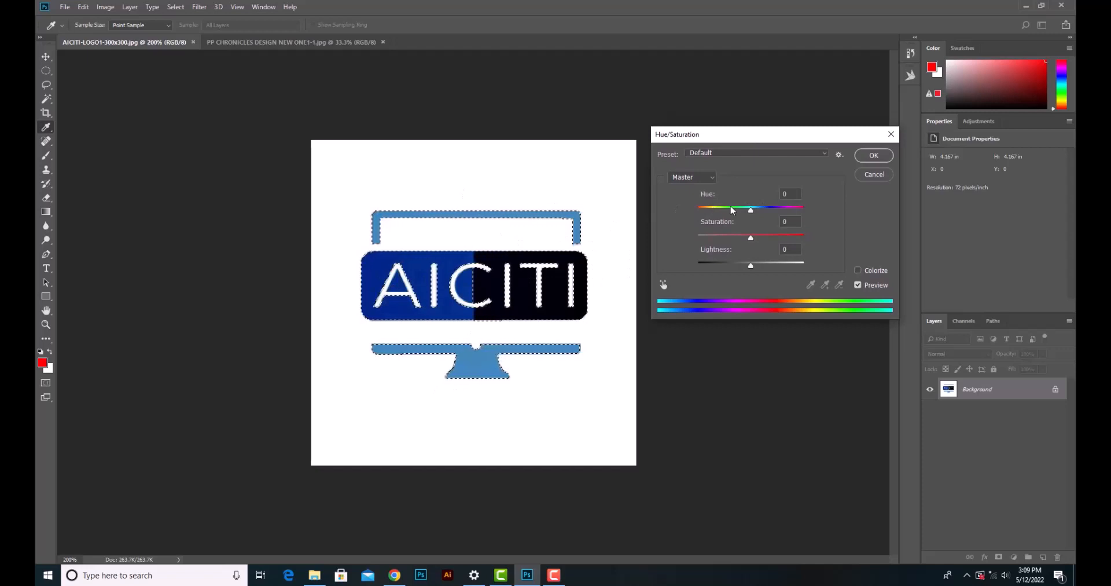
mouse_move(751, 209)
left_mouse_down()
mouse_move(719, 212)
mouse_move(787, 210)
mouse_move(733, 210)
left_mouse_up()
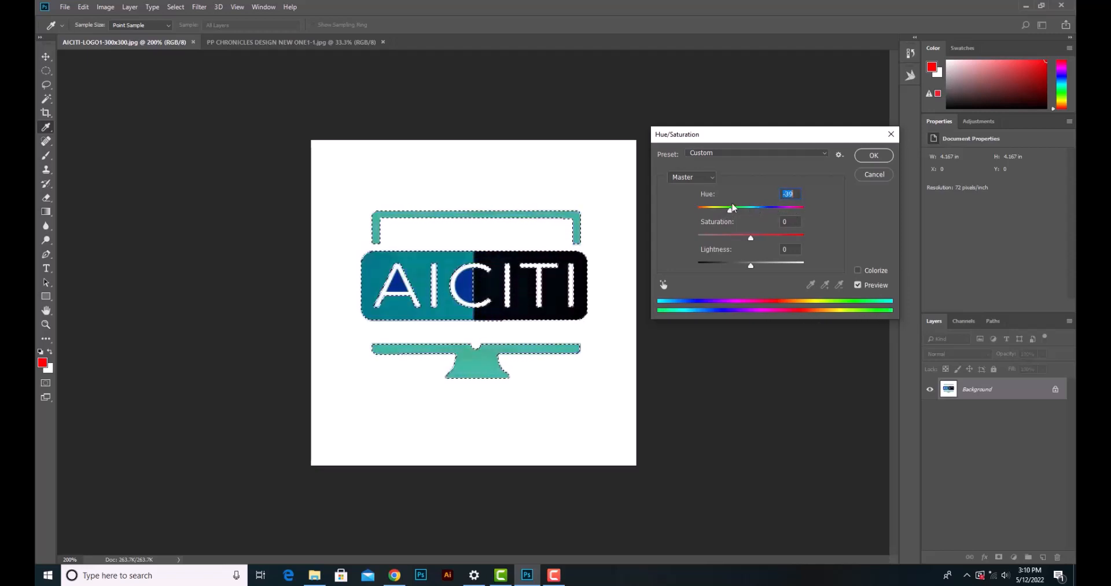
left_click(869, 179)
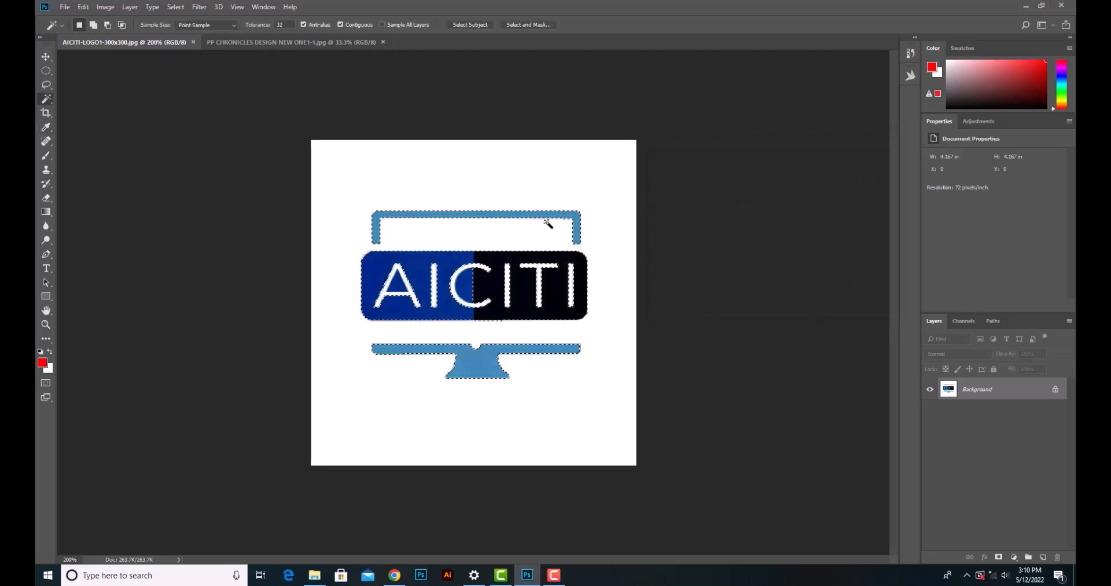
Select the black ring and the P letters with the Magic Wand in the PP CHRONICLES DESIGN document.
left_click(294, 42)
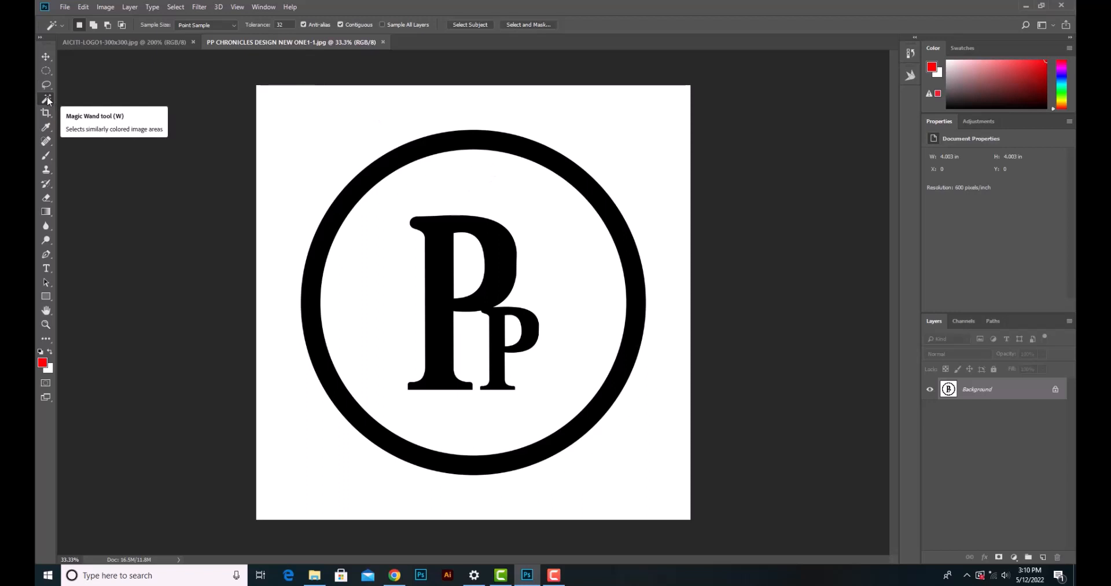
left_click(457, 141)
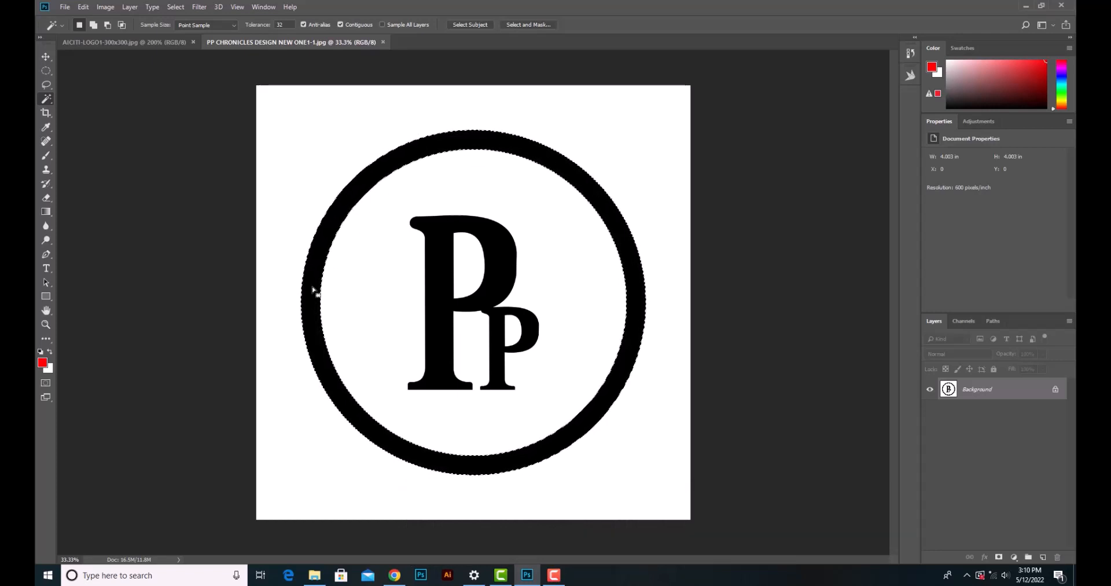
left_click(447, 236, "shift")
Create a new portrait document of 1200 x 1800 pixels at 300 pixels/inch, RGB Color, with a white background.
left_click(65, 6)
left_click(76, 20)
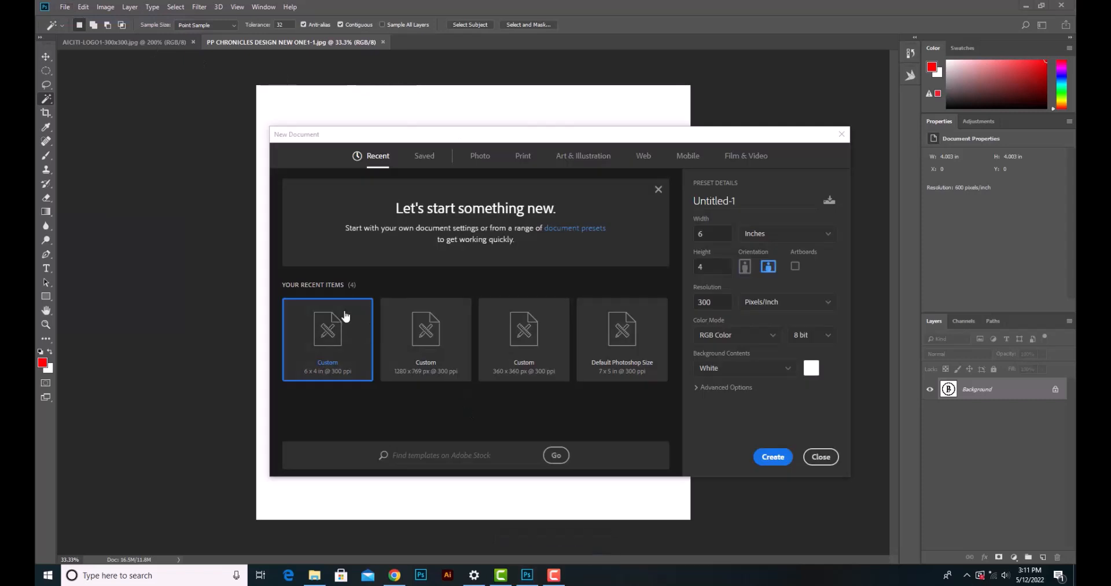
left_click(812, 235)
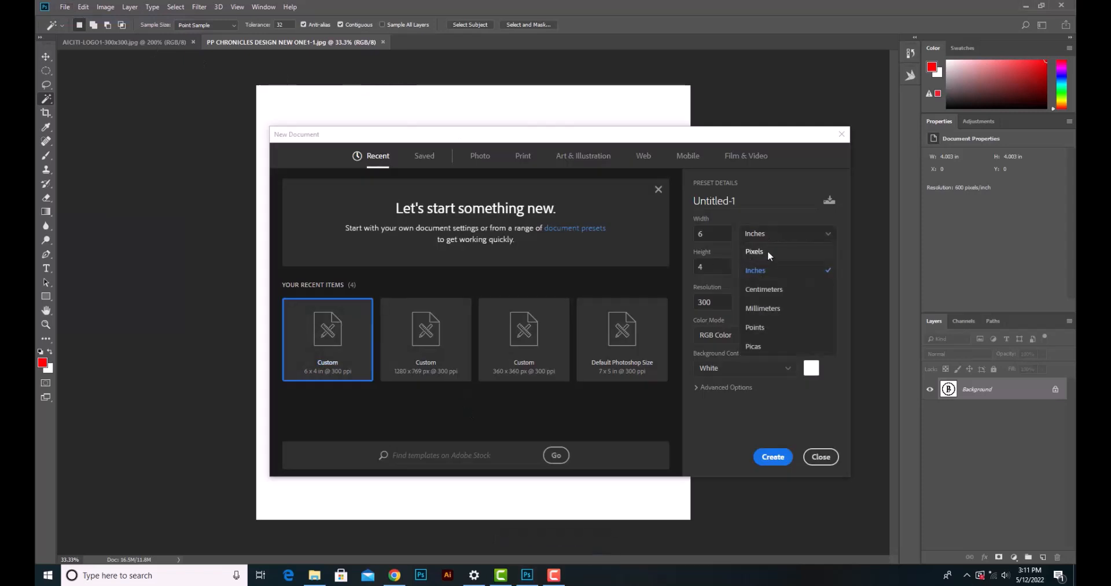
left_click(768, 251)
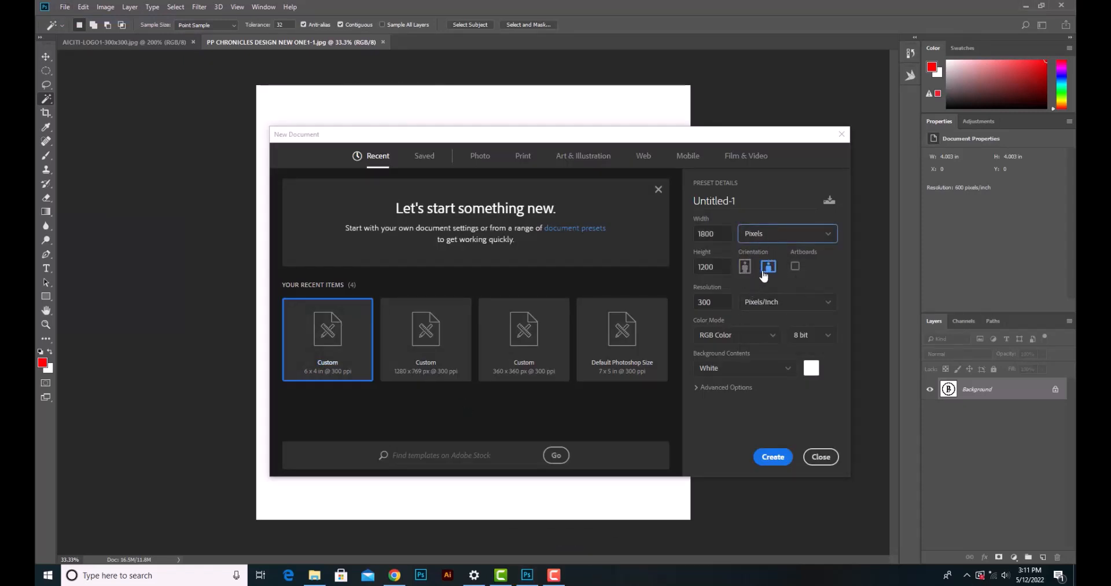
left_click(745, 270)
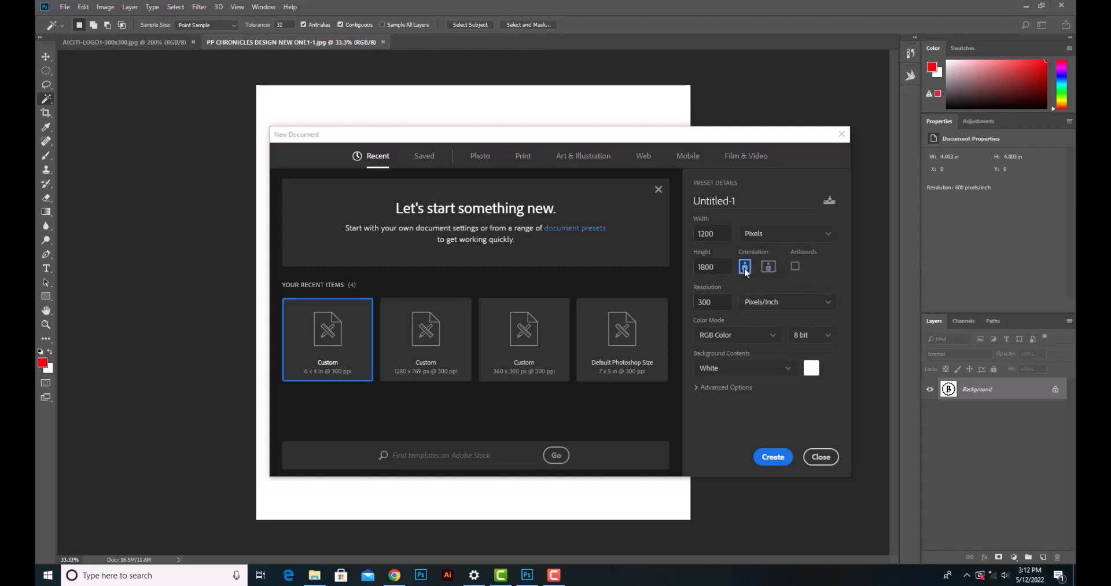
left_click(772, 460)
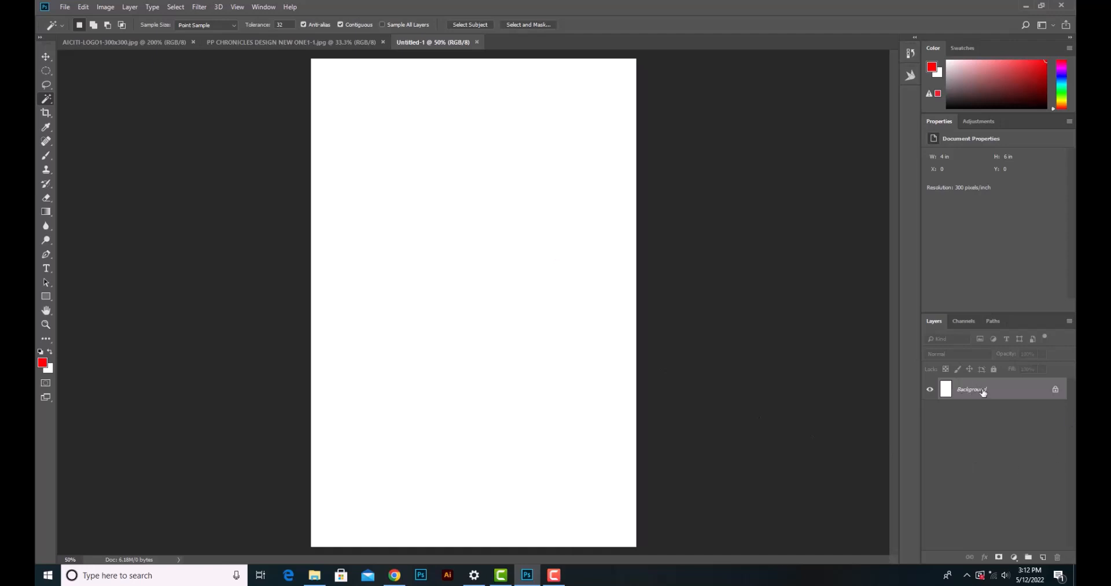
Unlock the background layer and fill it with a custom bright blue colour.
left_click(1057, 390)
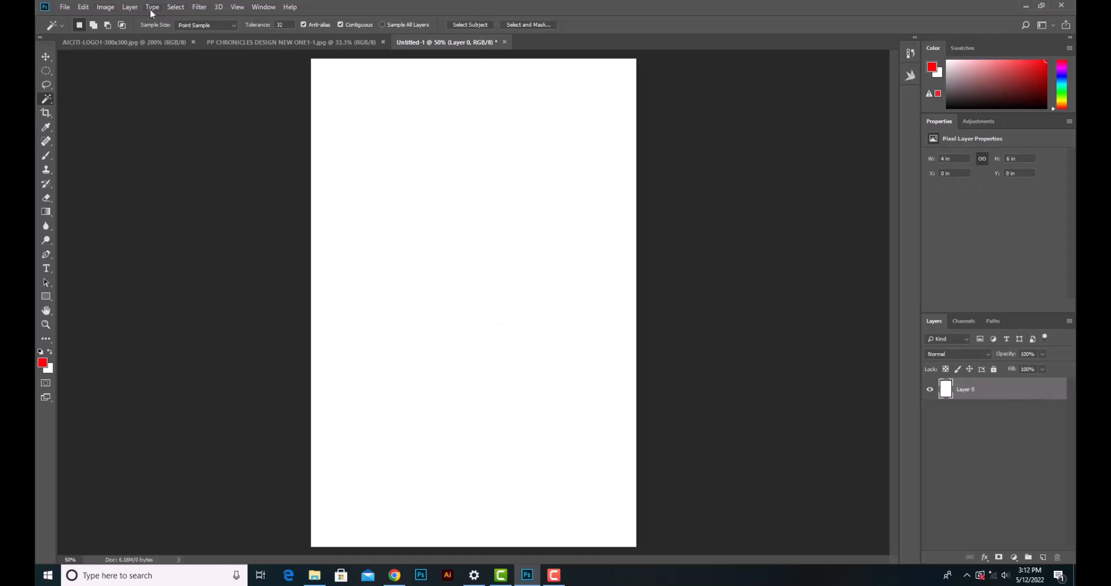
left_click(90, 10)
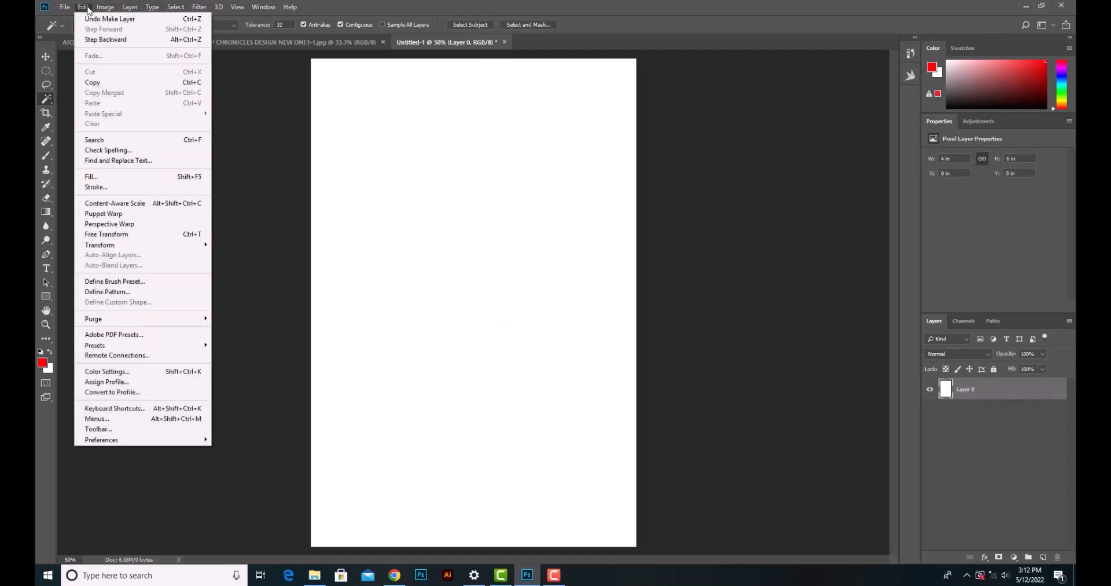
left_click(100, 178)
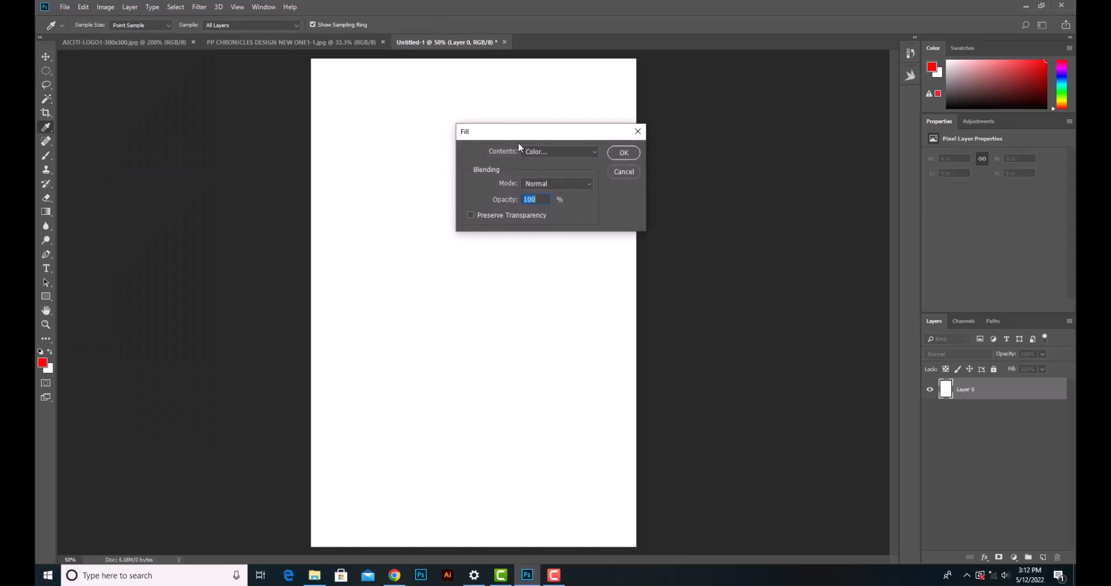
left_click(593, 152)
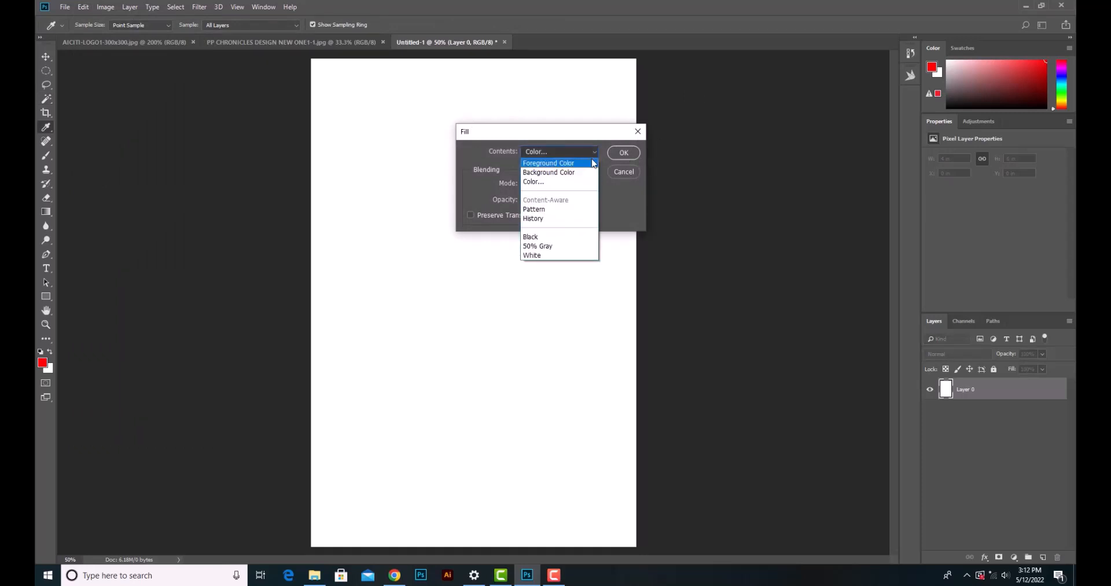
left_click(532, 181)
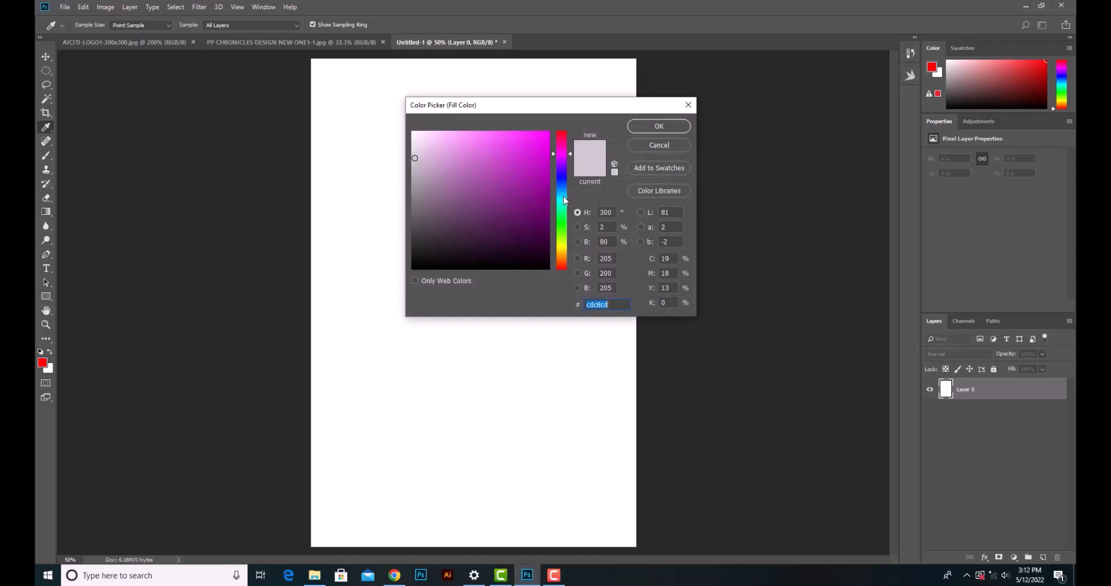
left_click(562, 191)
left_click(544, 135)
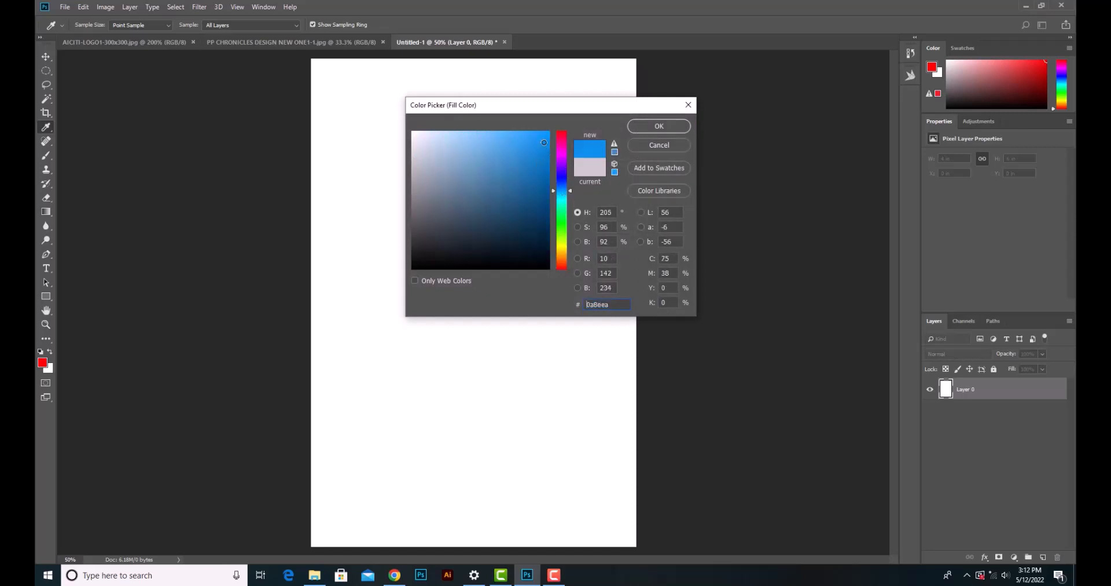
left_click(651, 126)
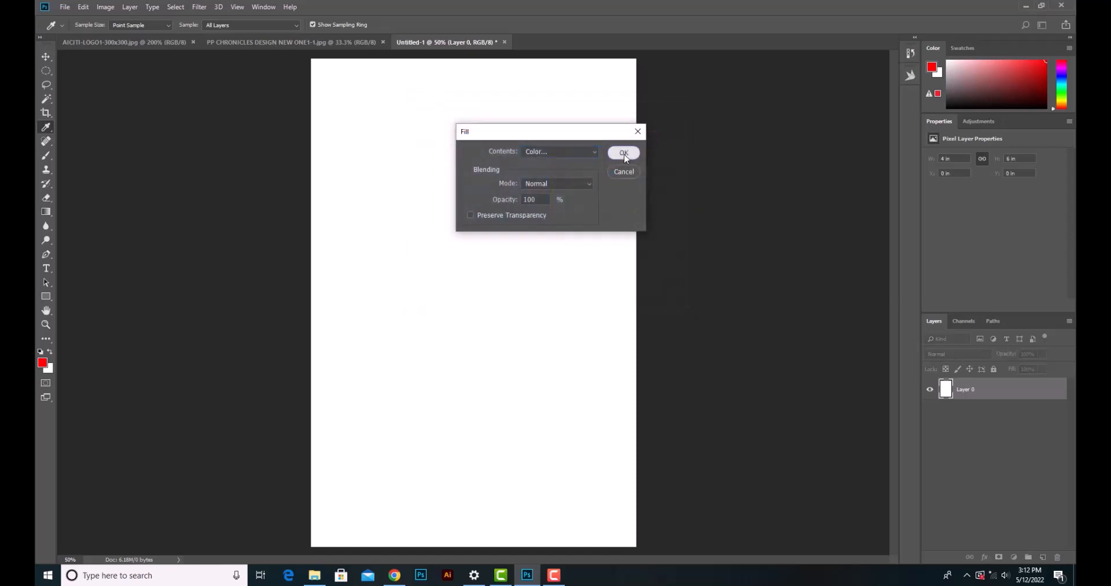
left_click(625, 154)
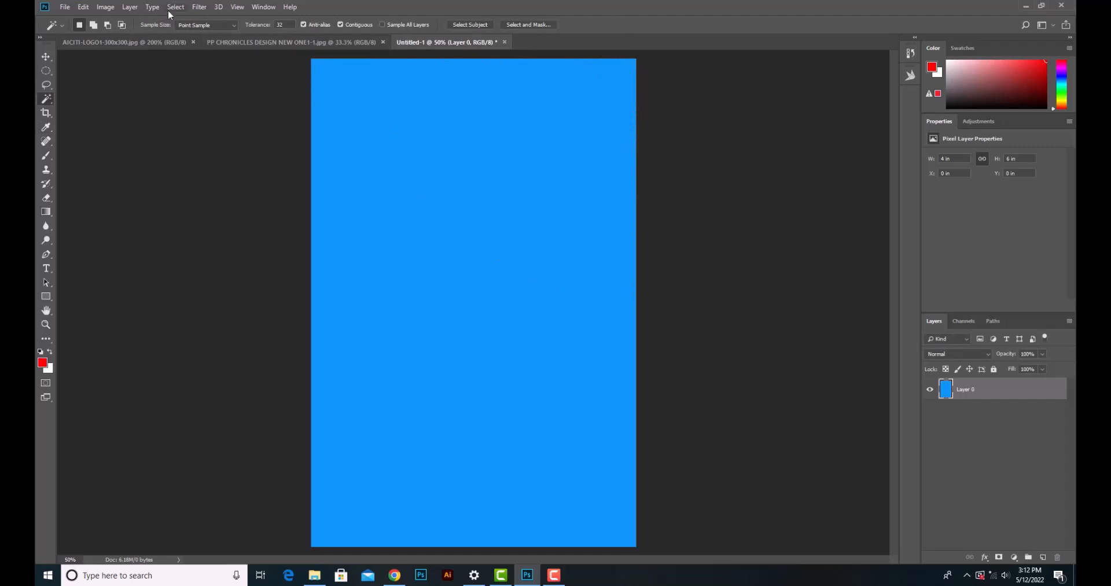
Clear the selection in the PP CHRONICLES DESIGN document and copy its whole logo image into Untitled-1.
left_click(287, 39)
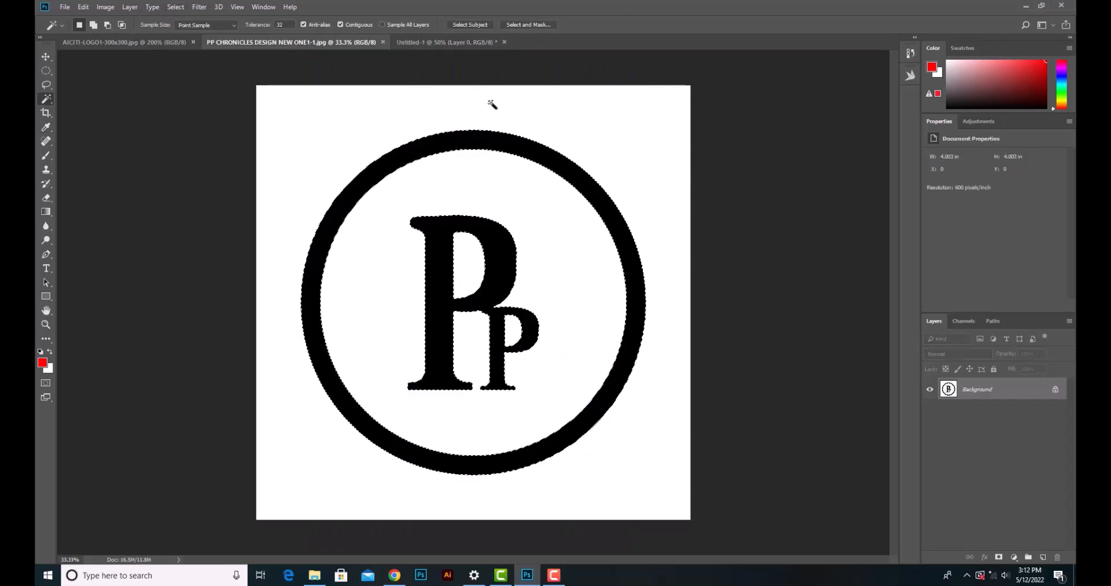
left_click(176, 7)
left_click(195, 32)
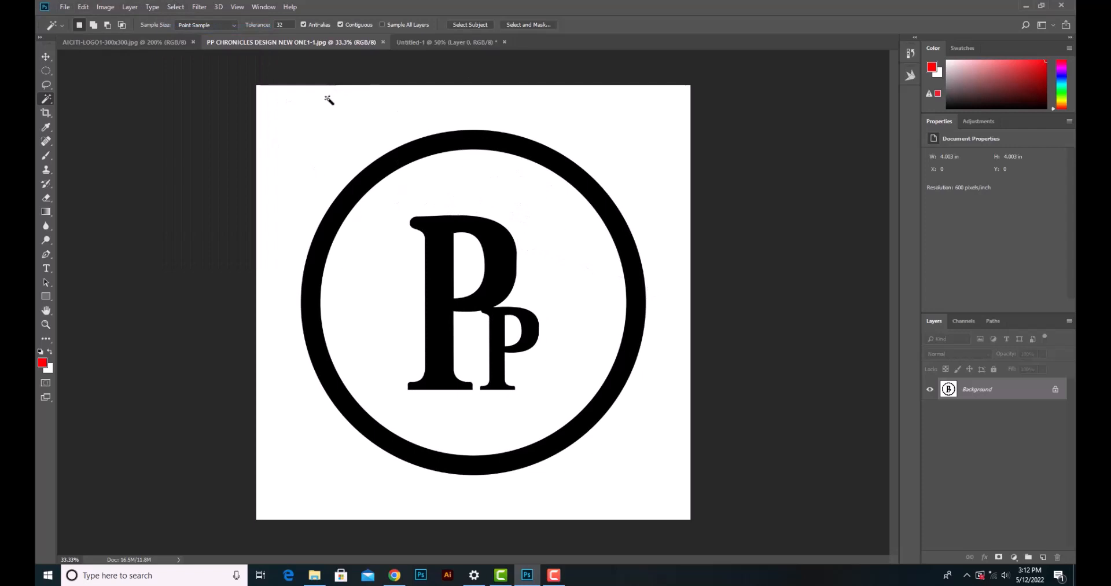
left_click(46, 58)
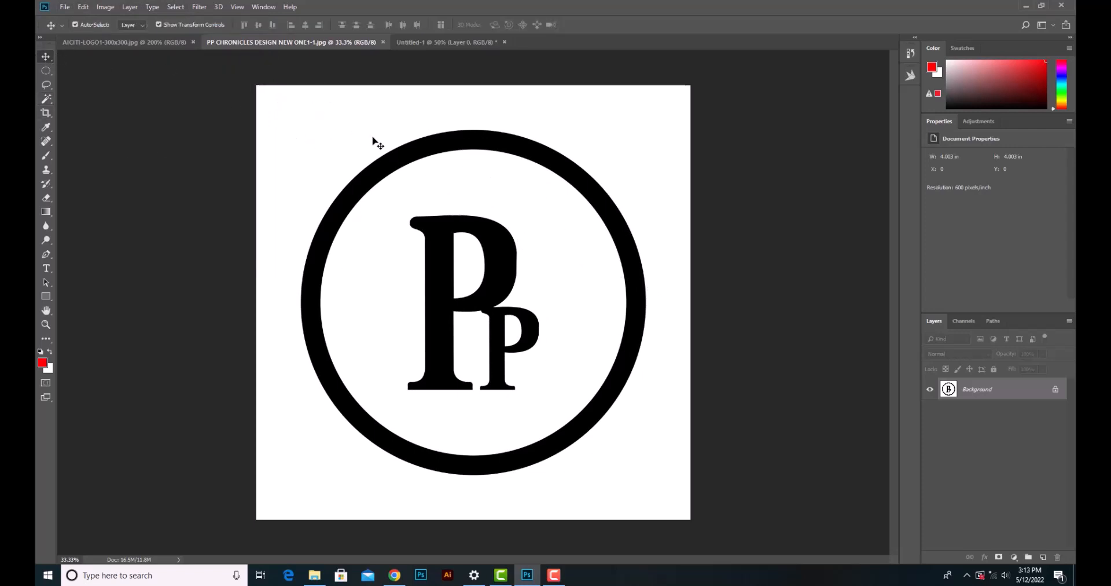
left_click_drag(373, 141, 421, 104)
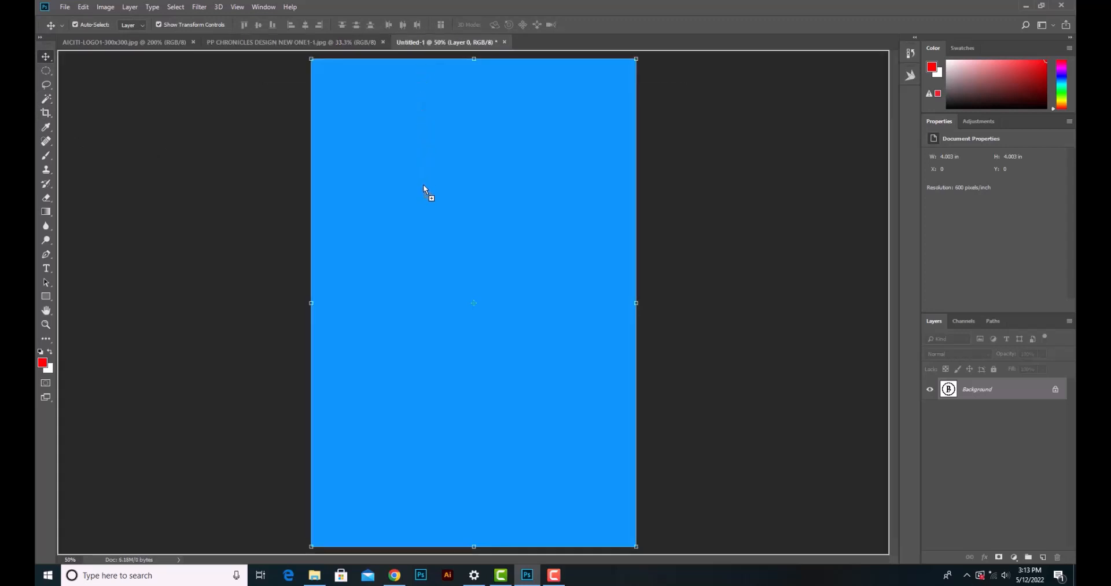
left_click_drag(429, 242, 430, 249)
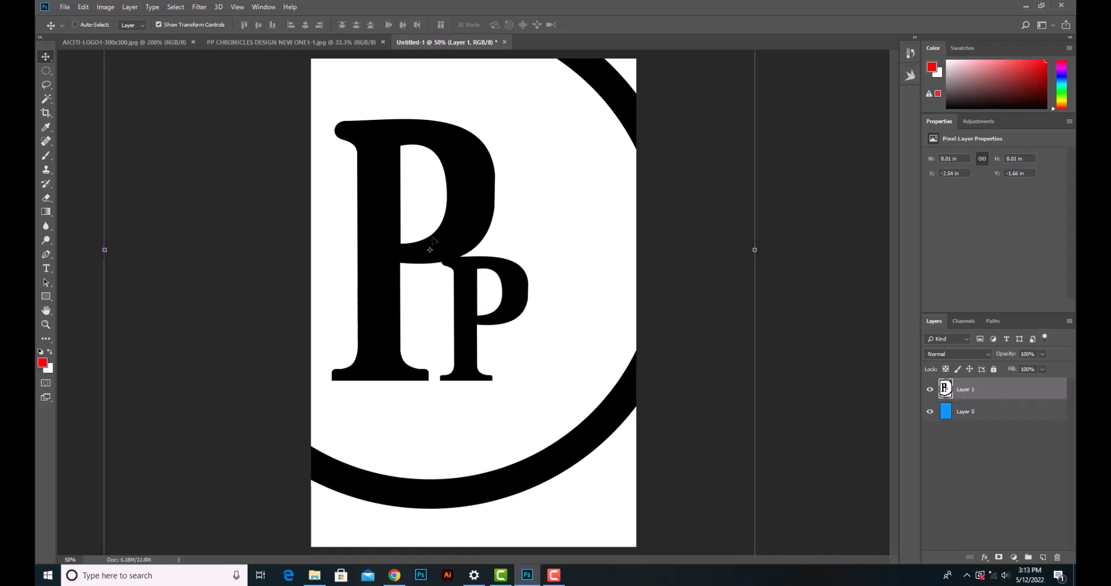
Scale the PP Chronicles logo down to about 2.99 x 3.04 in and place it near the middle of the blue canvas.
key("ctrl+minus")
key("ctrl+minus")
key("ctrl+minus")
key("ctrl+minus")
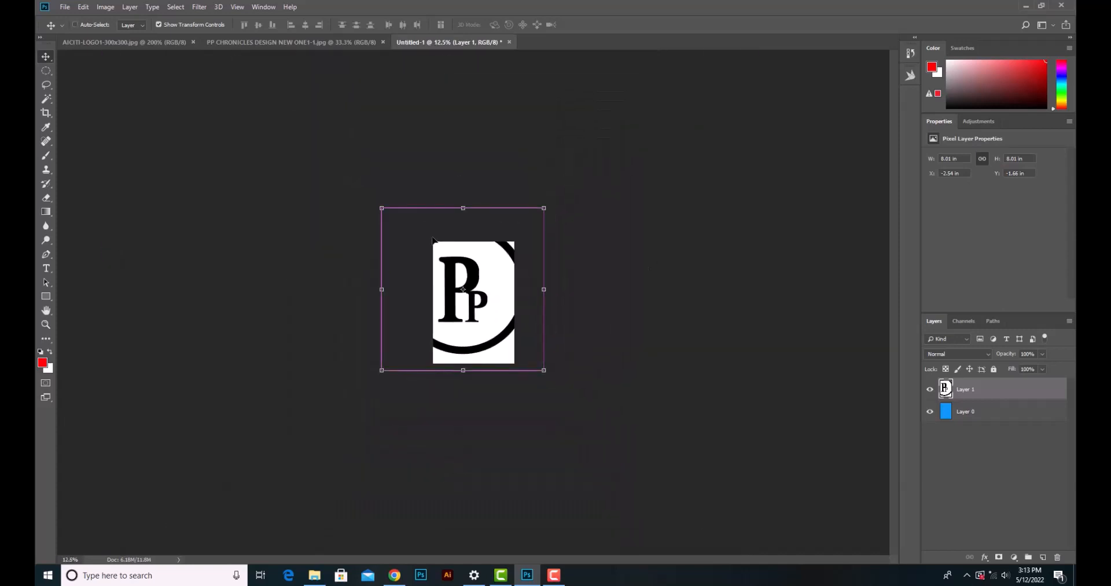
key("ctrl+plus")
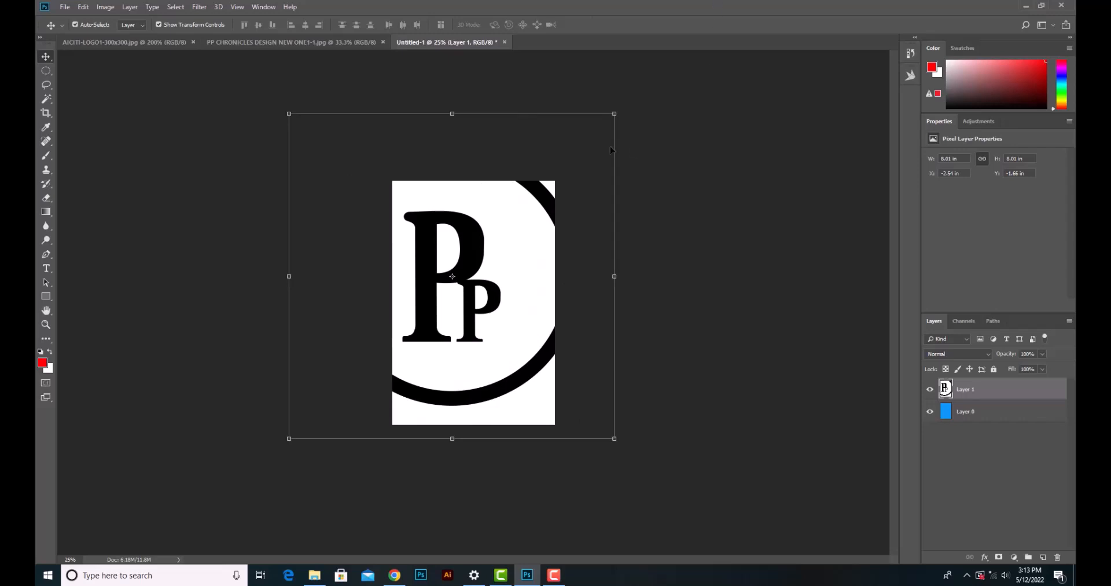
left_click_drag(618, 106, 504, 310)
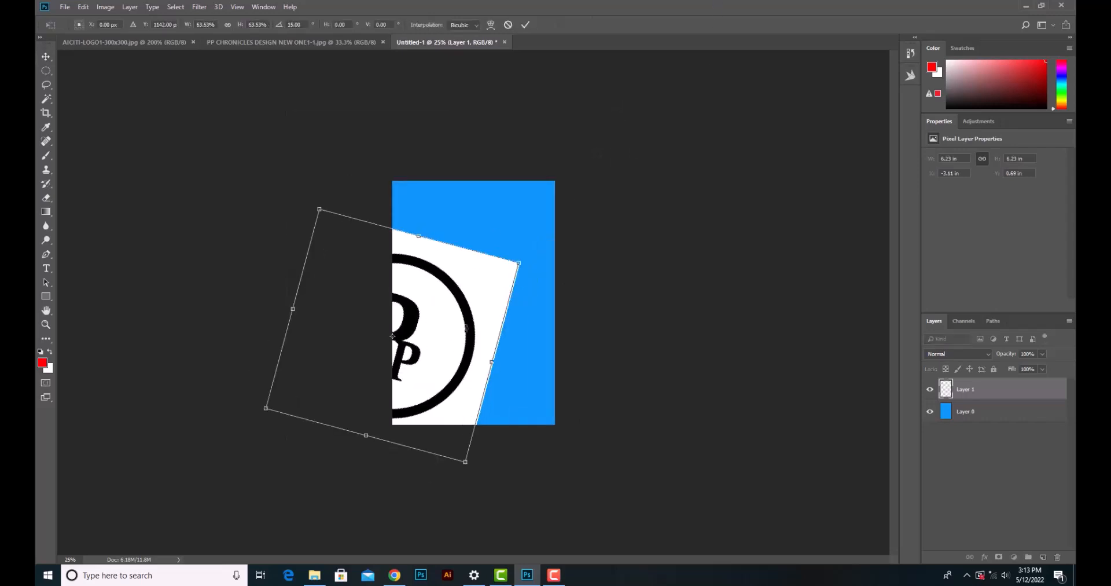
key("ctrl+z")
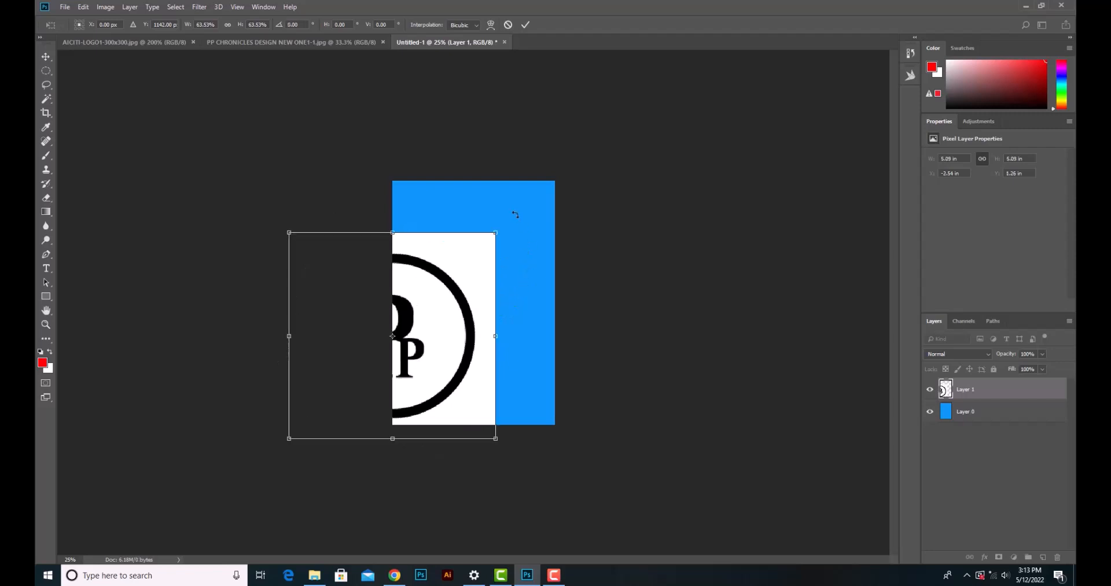
left_click_drag(494, 234, 393, 335)
left_click_drag(342, 377, 470, 301)
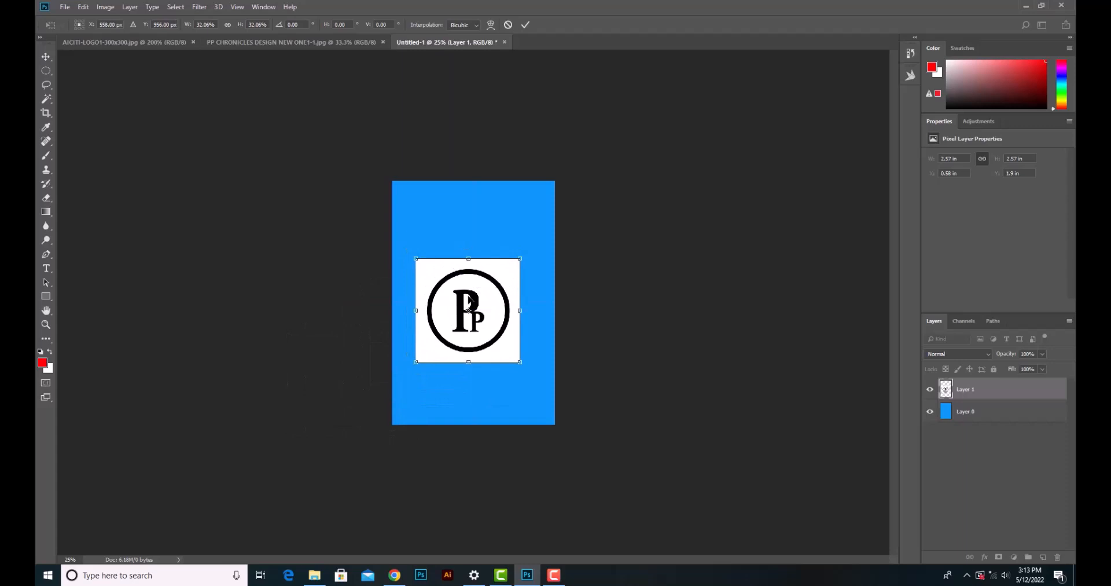
scroll(470, 301, "up", 3)
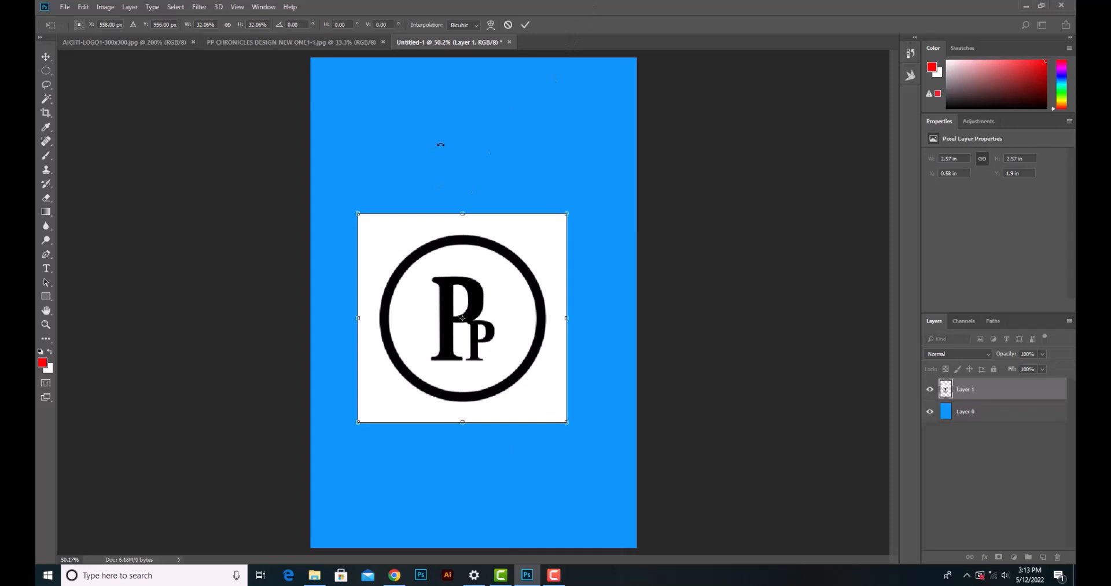
left_click(525, 24)
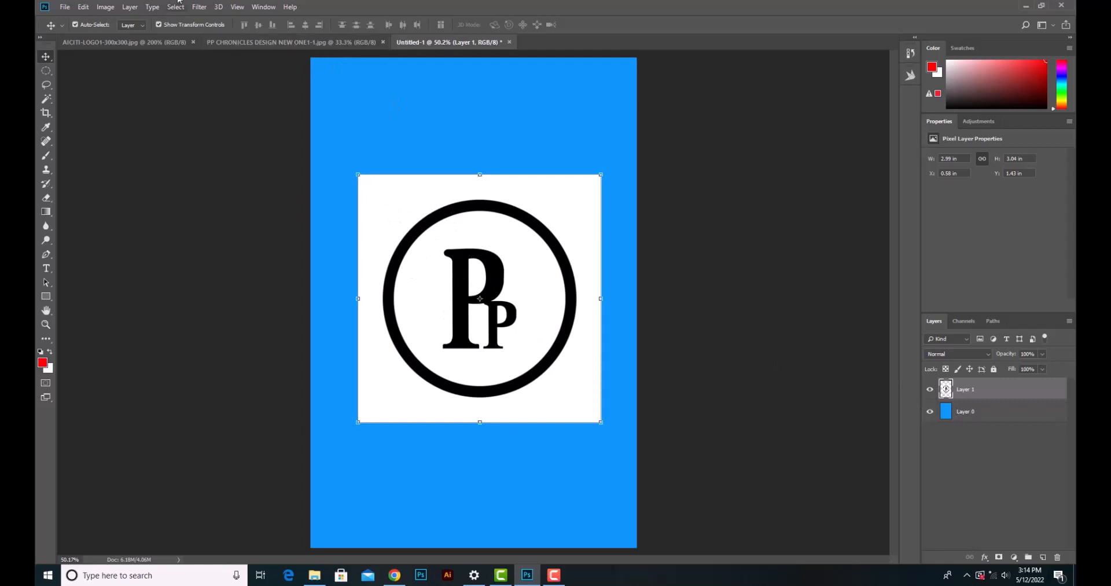
Select the logo's black ring and P letters with the Magic Wand and add a layer mask to Layer 1.
left_click(46, 98)
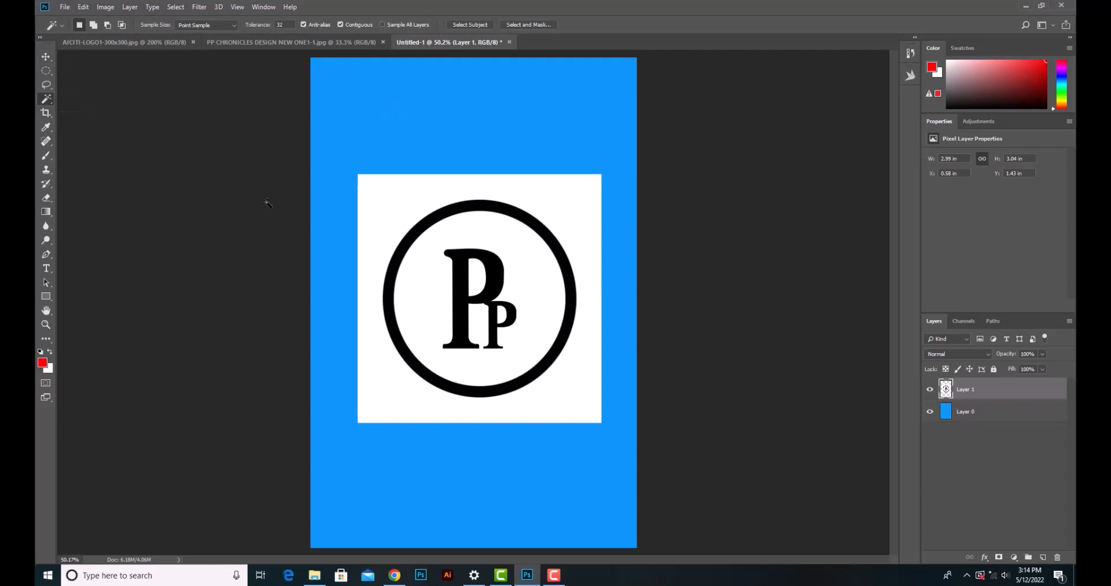
left_click(455, 213)
key("shift")
left_click(462, 264, "shift")
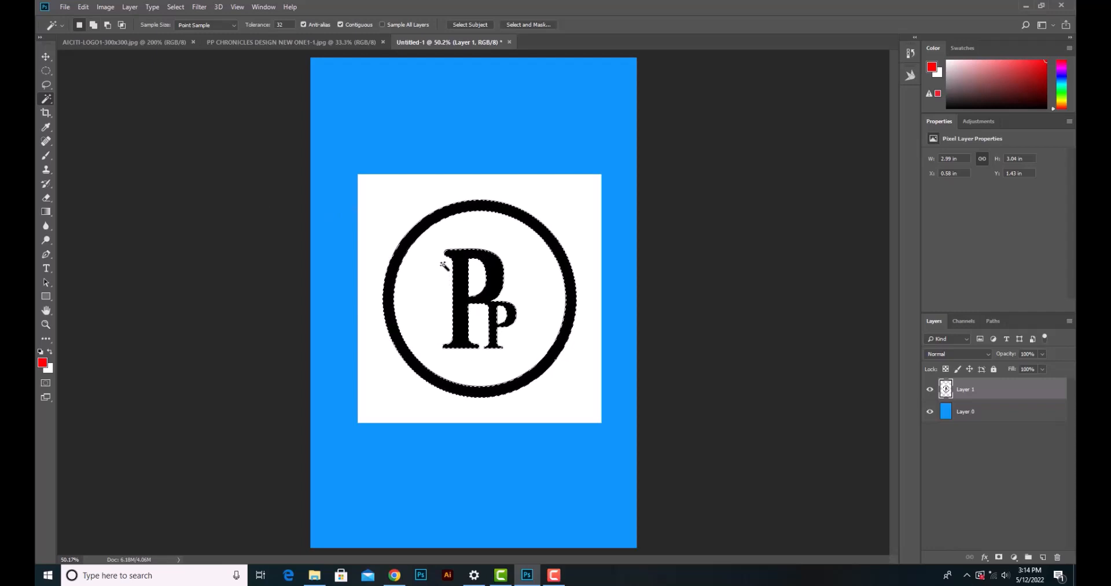
left_click(998, 557)
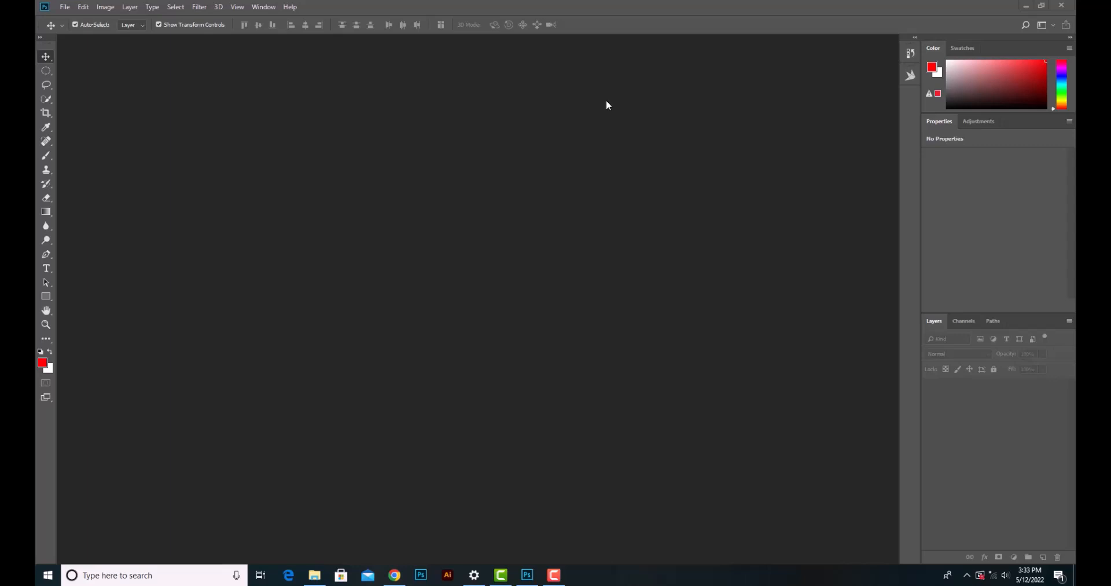
Activate the Quick Selection tool and open the photo of the jumping man from the photolessons folder.
left_click(50, 99)
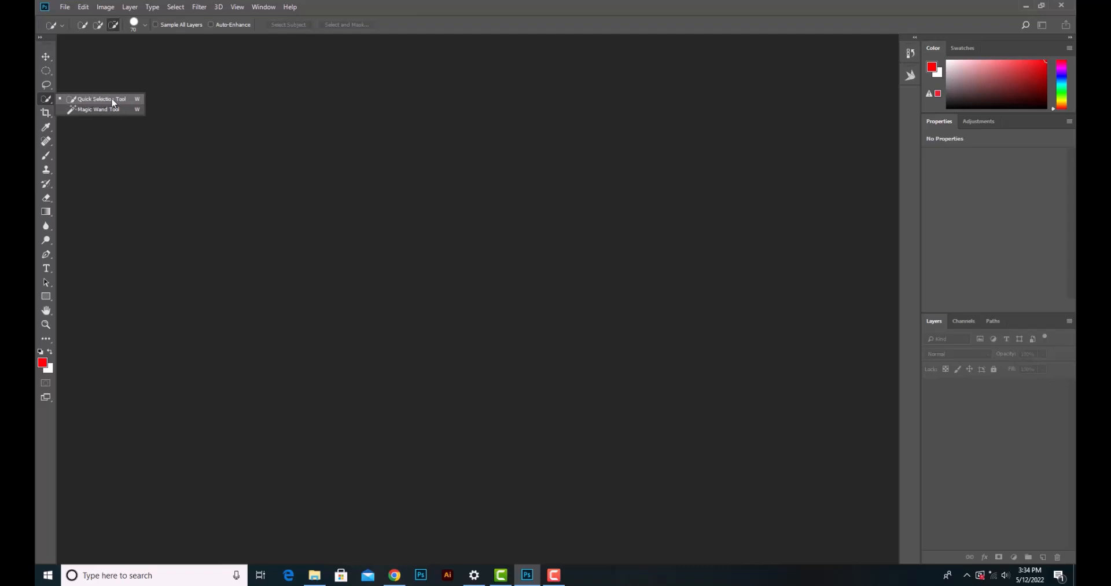
left_click(49, 98)
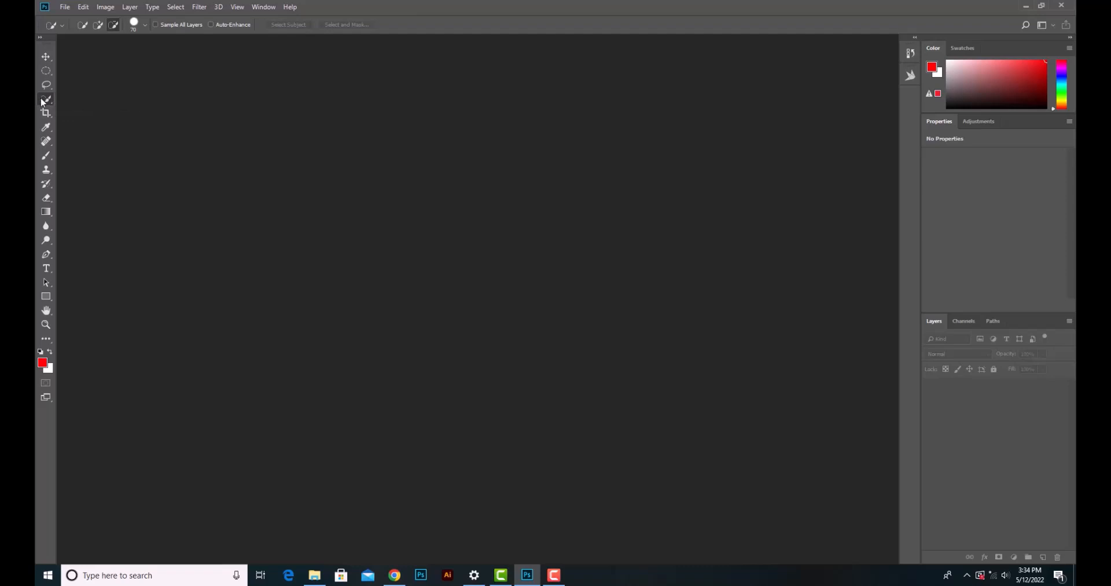
left_click(64, 6)
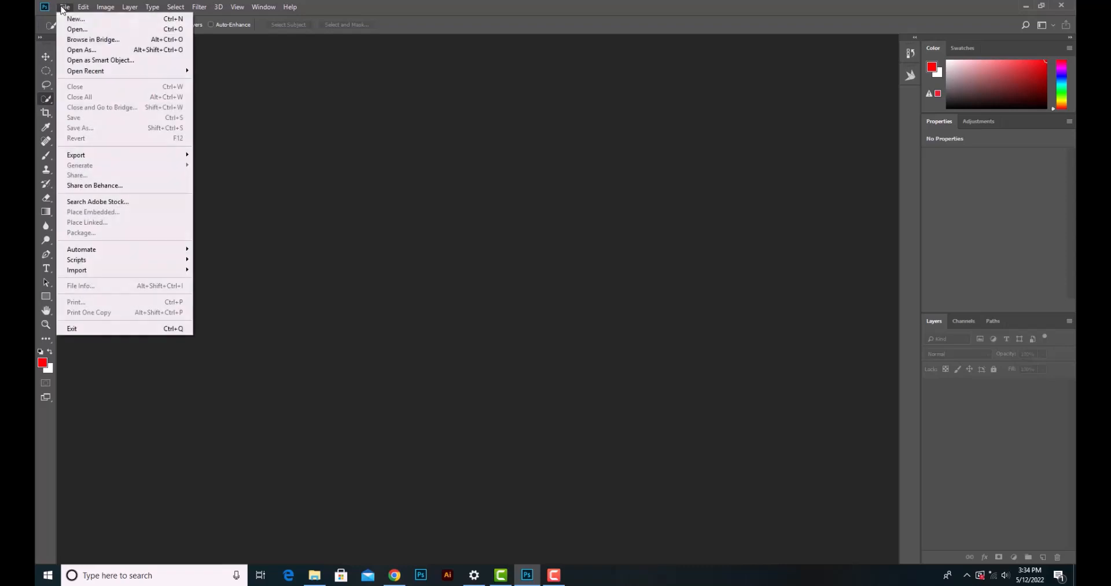
left_click(76, 29)
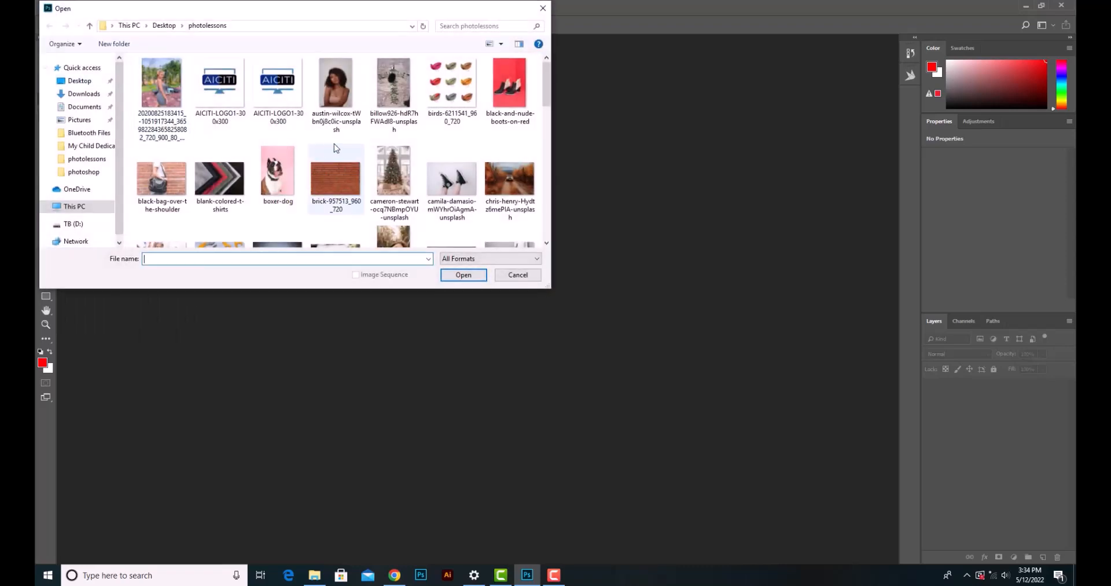
scroll(322, 123, "down", 2)
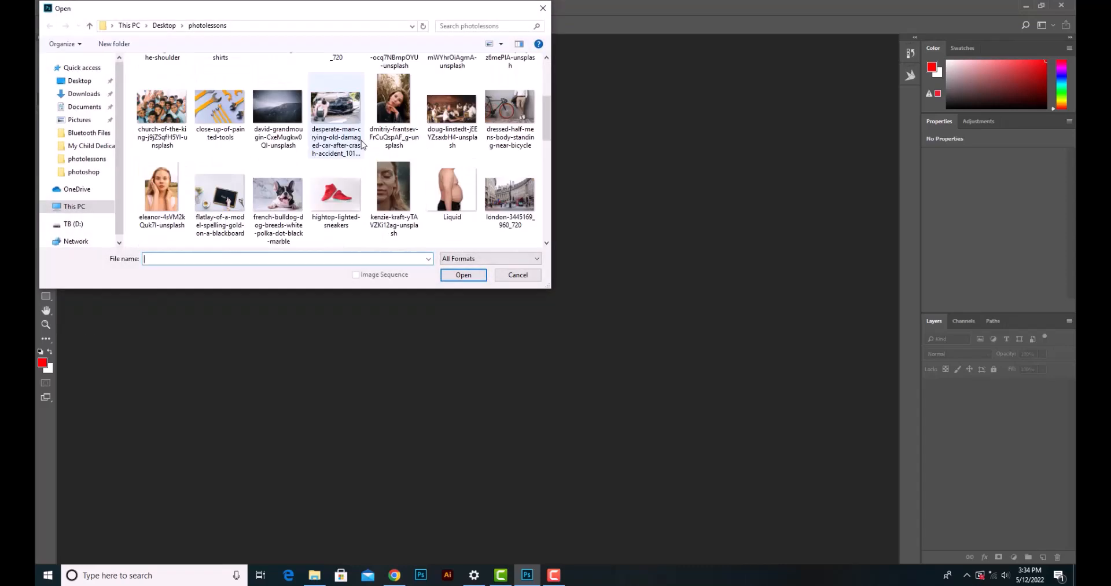
scroll(362, 145, "down", 3)
scroll(362, 153, "down", 3)
scroll(360, 162, "up", 4)
scroll(362, 161, "down", 2)
scroll(362, 161, "up", 3)
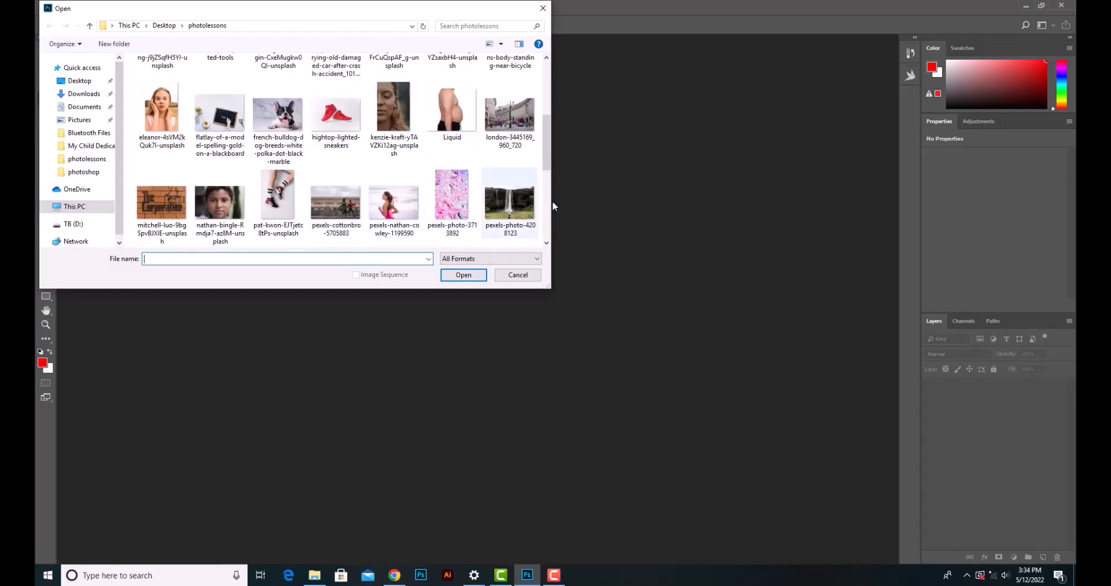
left_click_drag(545, 145, 547, 189)
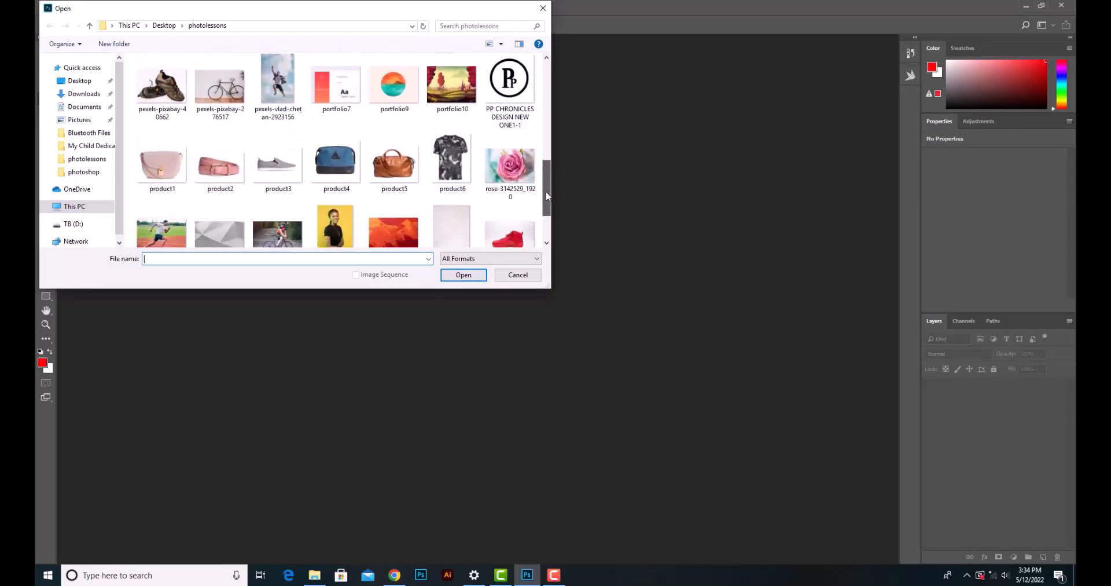
double_click(284, 89)
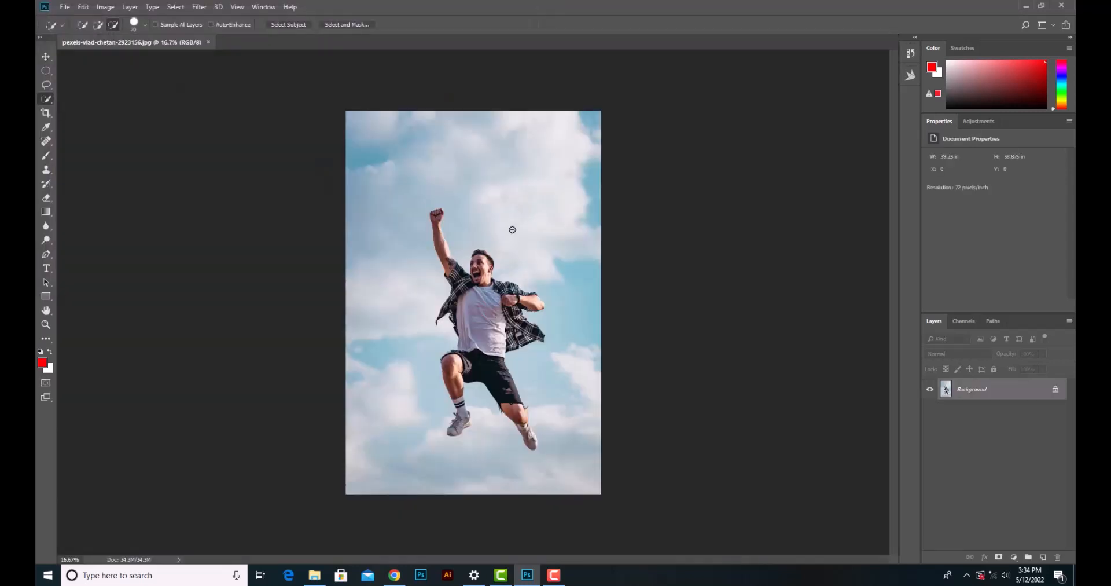
Use Quick Selection in add mode to select the jumping man's shirt, shorts, legs and shoes.
key("ctrl+plus")
key("ctrl+plus")
key("ctrl+plus")
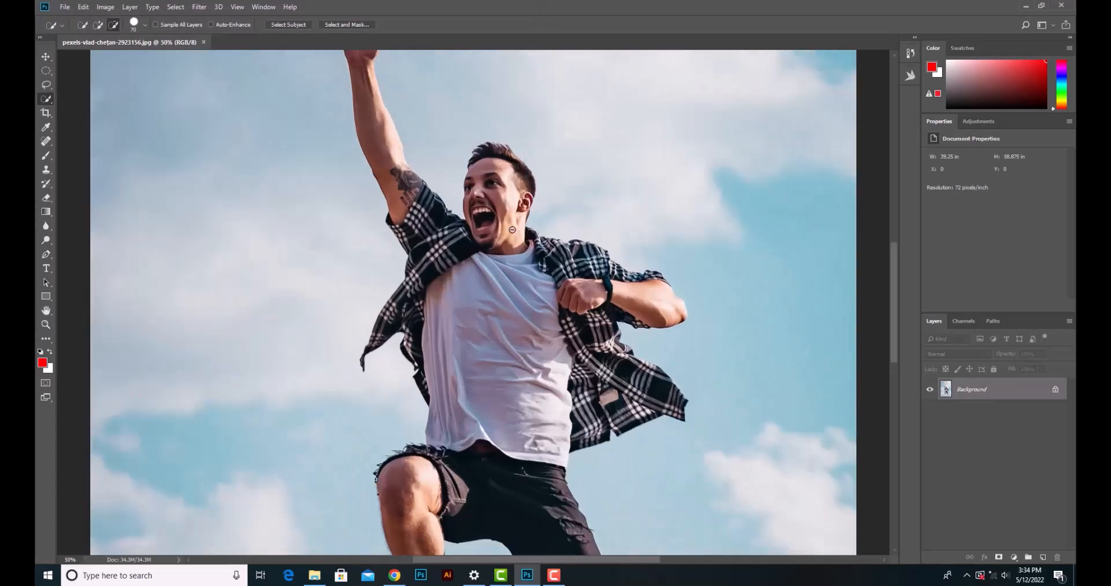
key("ctrl+minus")
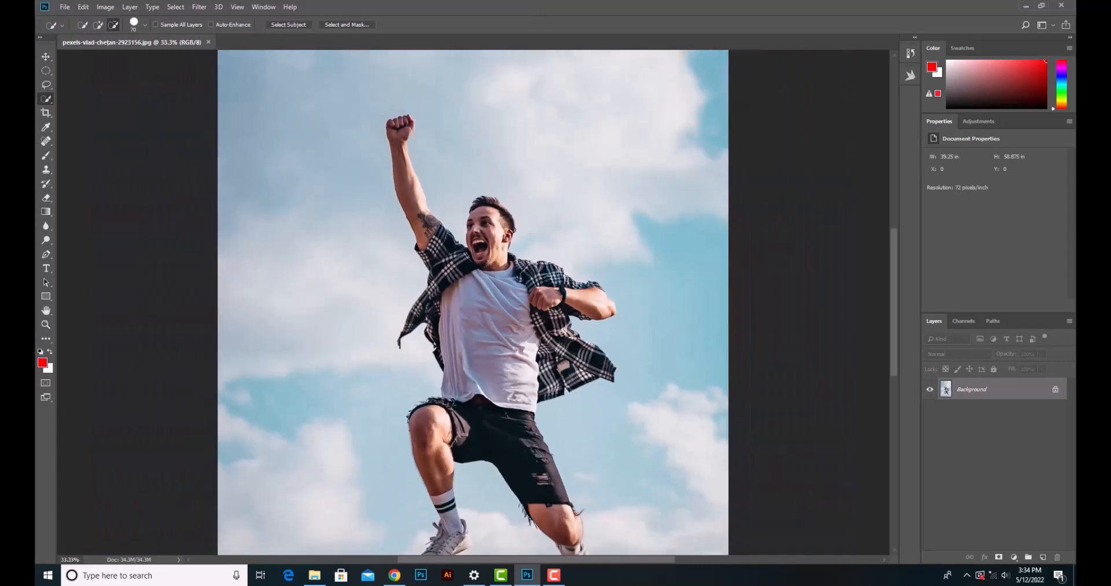
left_click_drag(894, 255, 892, 267)
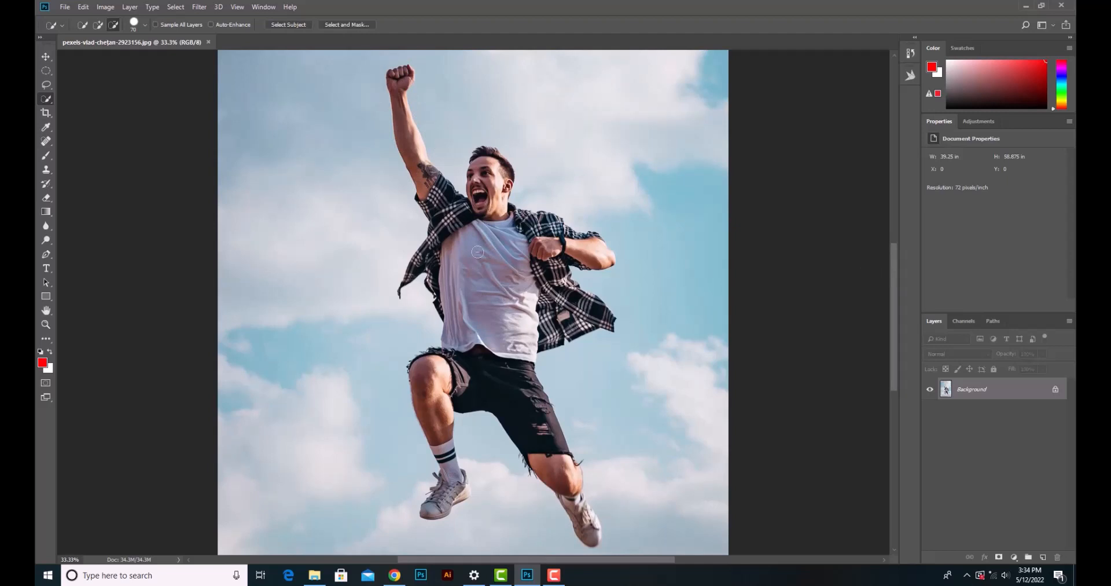
left_click(112, 24)
left_click(113, 26)
left_click(113, 27)
left_click(98, 25)
mouse_move(436, 193)
left_mouse_down()
mouse_move(511, 375)
mouse_move(500, 367)
mouse_move(503, 384)
mouse_move(547, 450)
left_mouse_up()
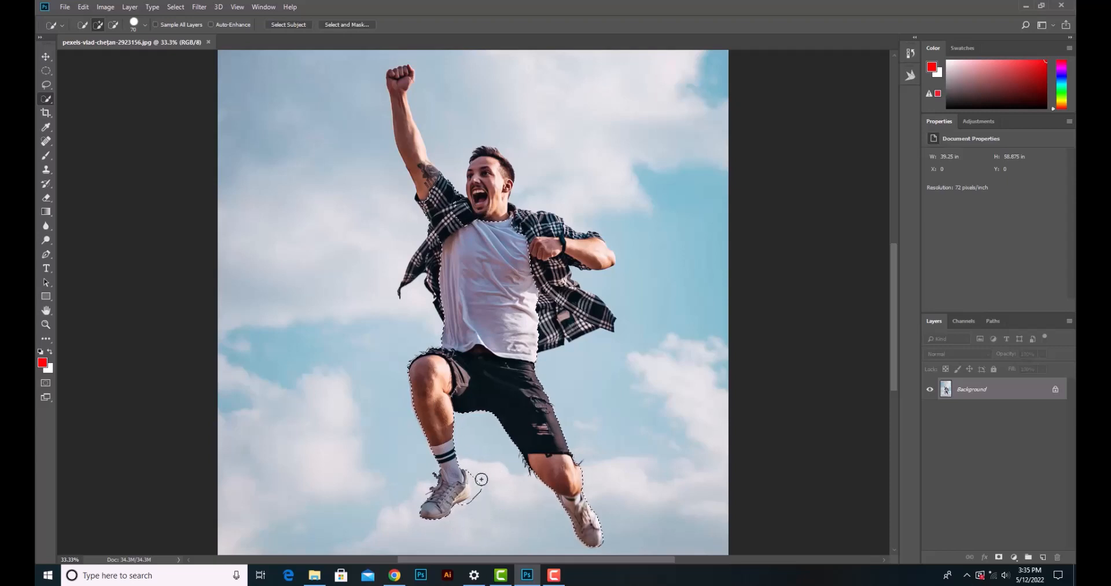
Subtract the stray patch of sky beside the man's raised shoe from the selection.
key("alt")
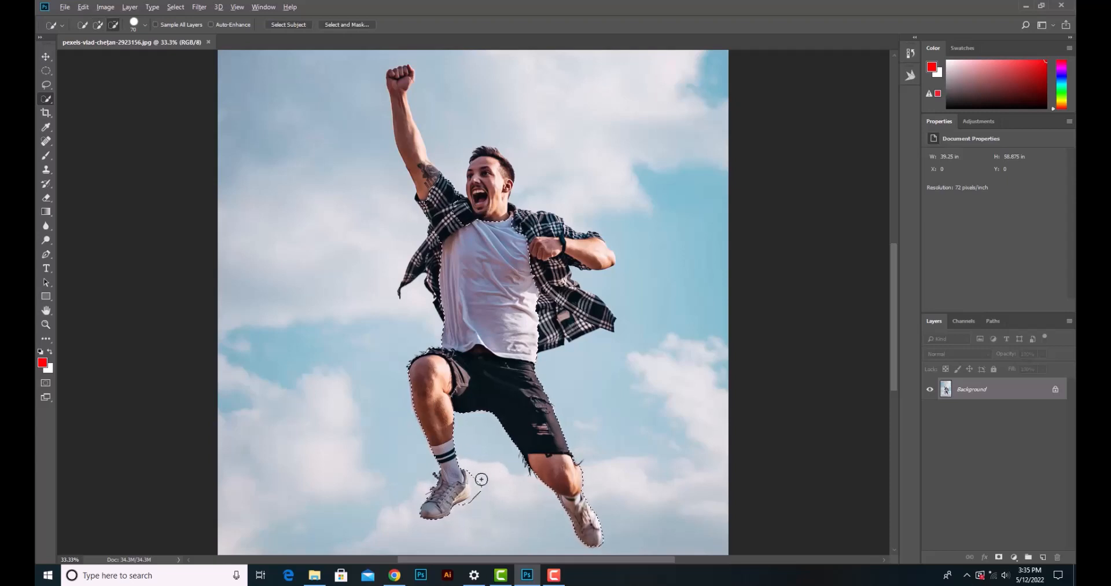
left_click_drag(482, 479, 484, 484)
key("alt")
key("alt")
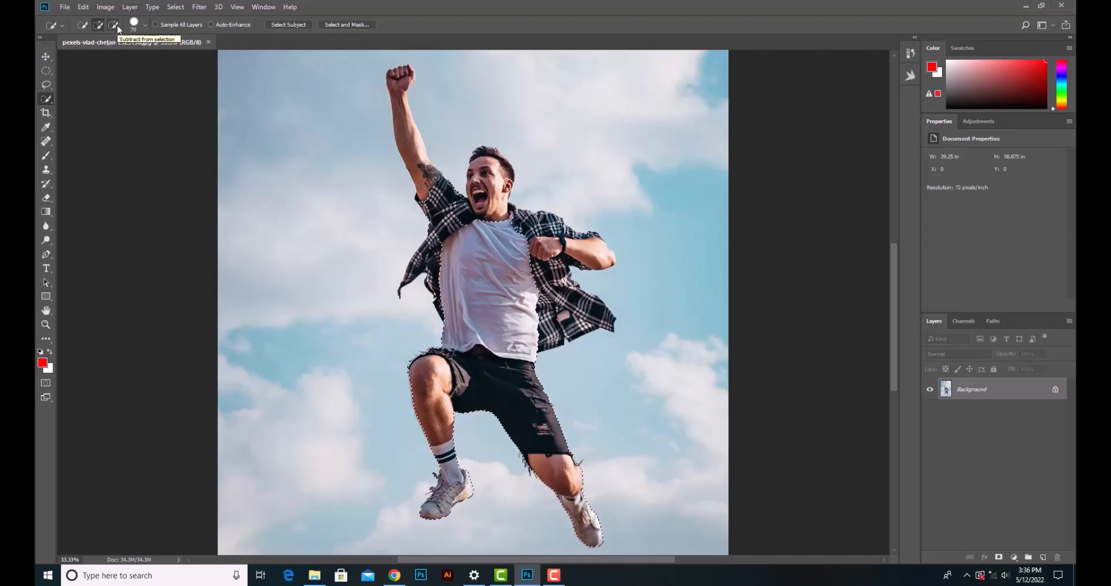
Add the man's raised arm, head and bent arm to the quick selection.
left_click_drag(422, 172, 400, 89)
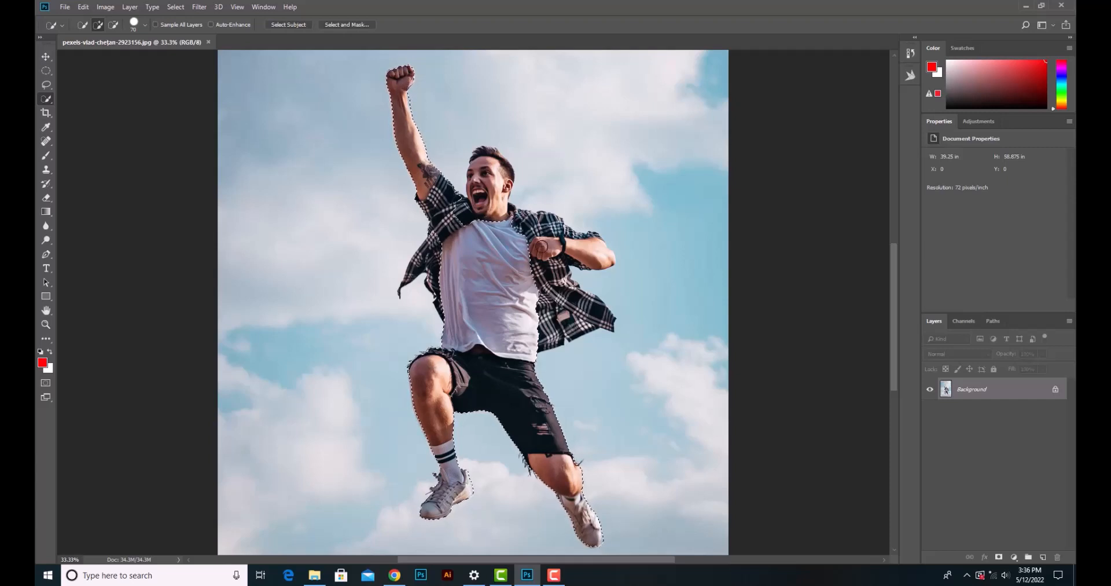
left_click_drag(556, 250, 589, 252)
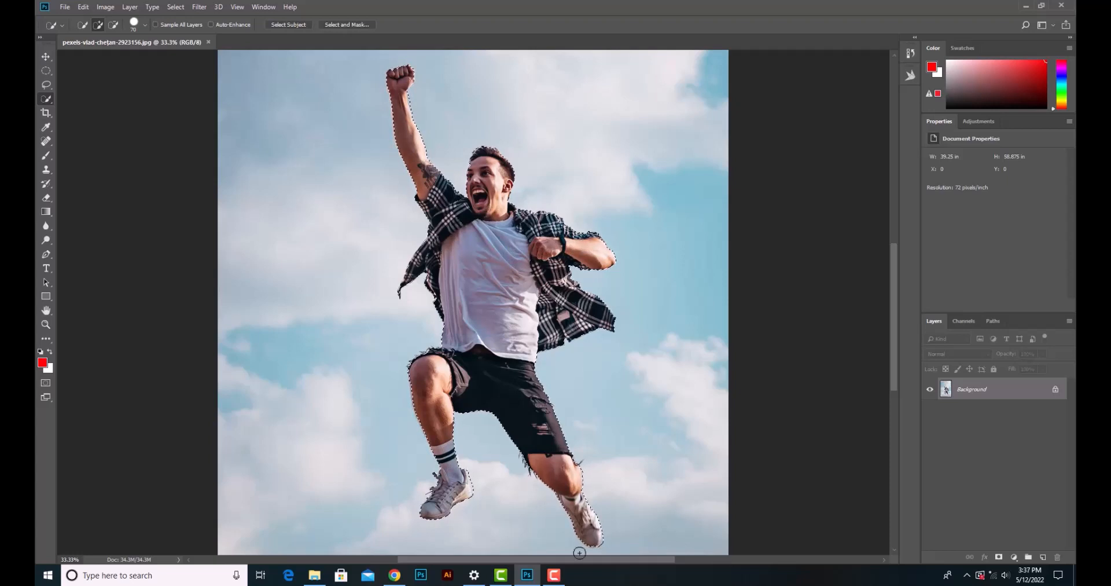
key("alt")
Duplicate the selected man four times with the Move tool, placing copies at the upper-right, upper-left, lower-left and lower-right of the photo.
left_click(46, 57)
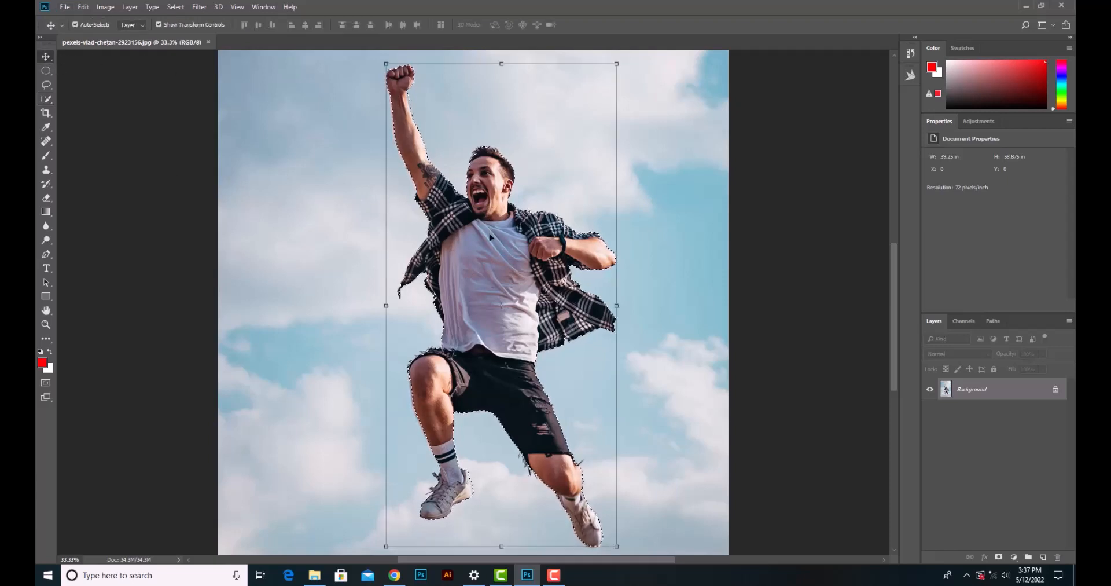
left_click_drag(512, 255, 660, 132)
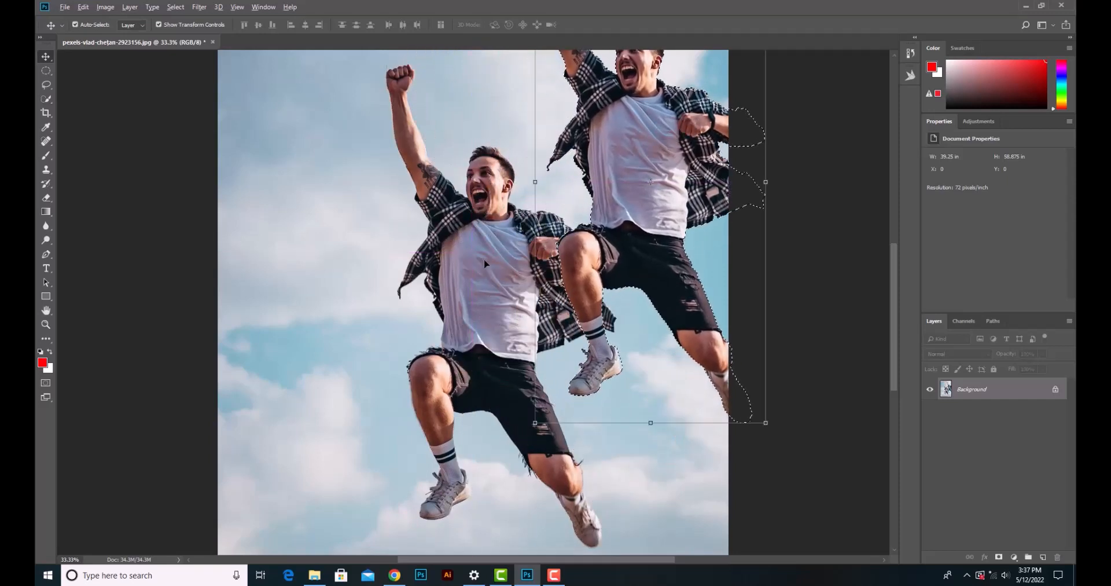
left_click_drag(491, 270, 154, 256)
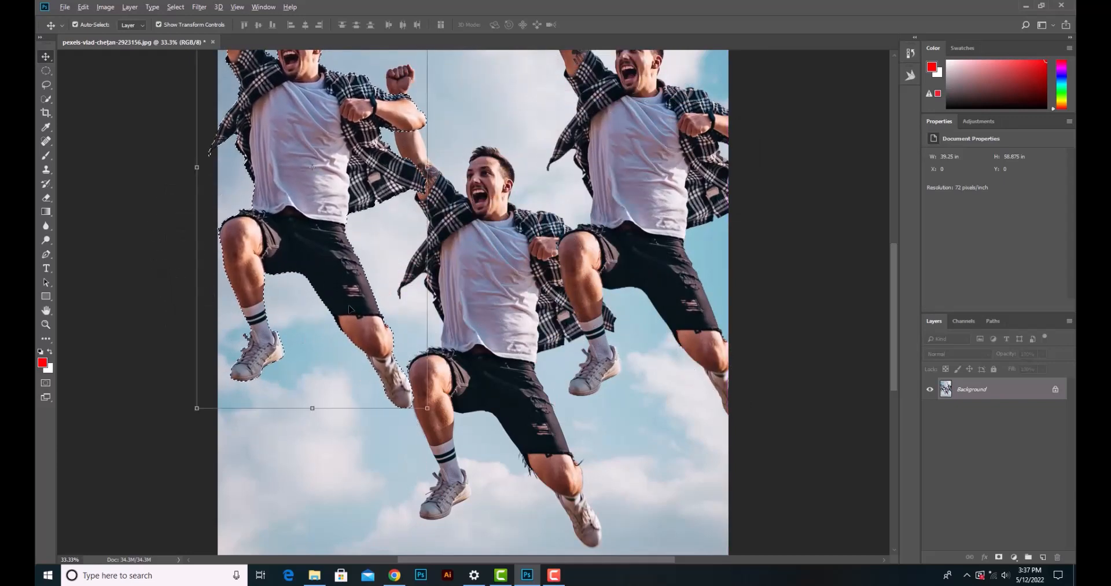
left_click_drag(354, 327, 389, 510)
left_click_drag(370, 395, 631, 419)
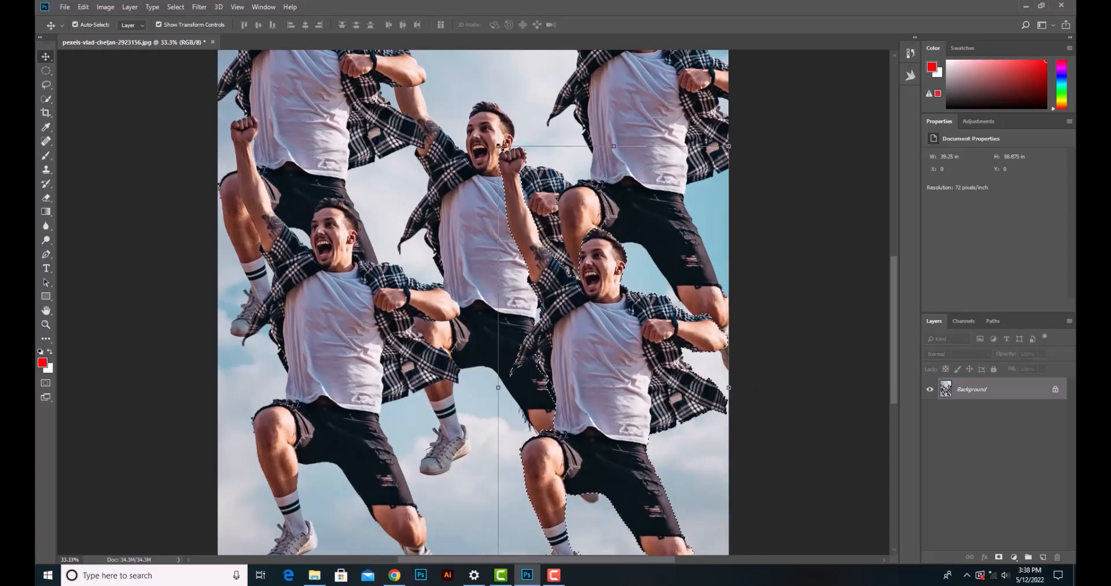
Scale the lower-right copy of the man to about 74% width and 68% height, reposition it slightly, and deselect it.
left_click_drag(499, 146, 597, 287)
left_click_drag(660, 423, 652, 380)
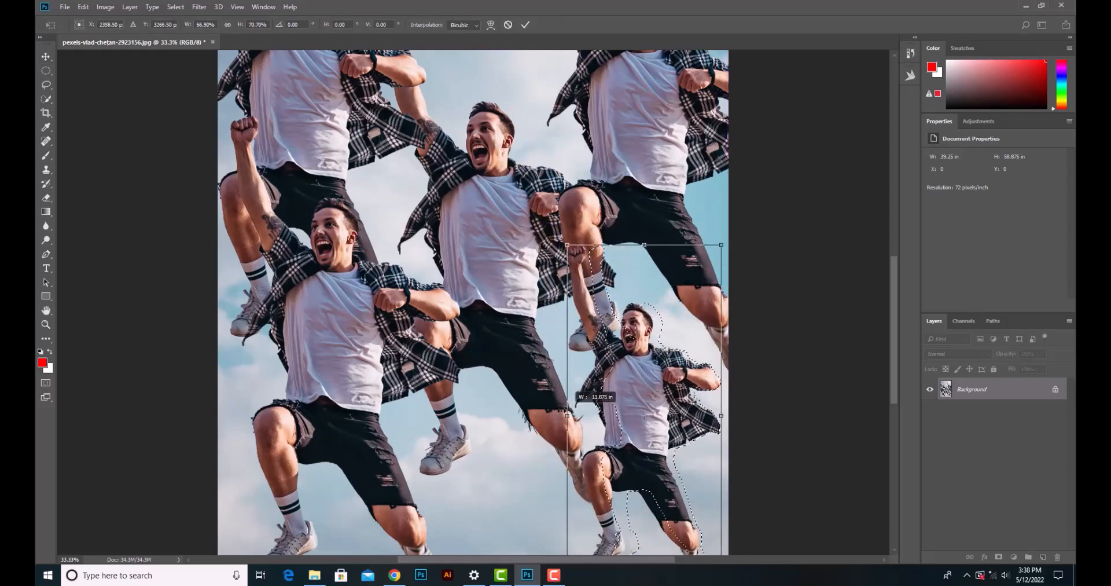
left_click_drag(566, 412, 540, 414)
left_click_drag(618, 377, 641, 370)
left_click_drag(565, 239, 574, 255)
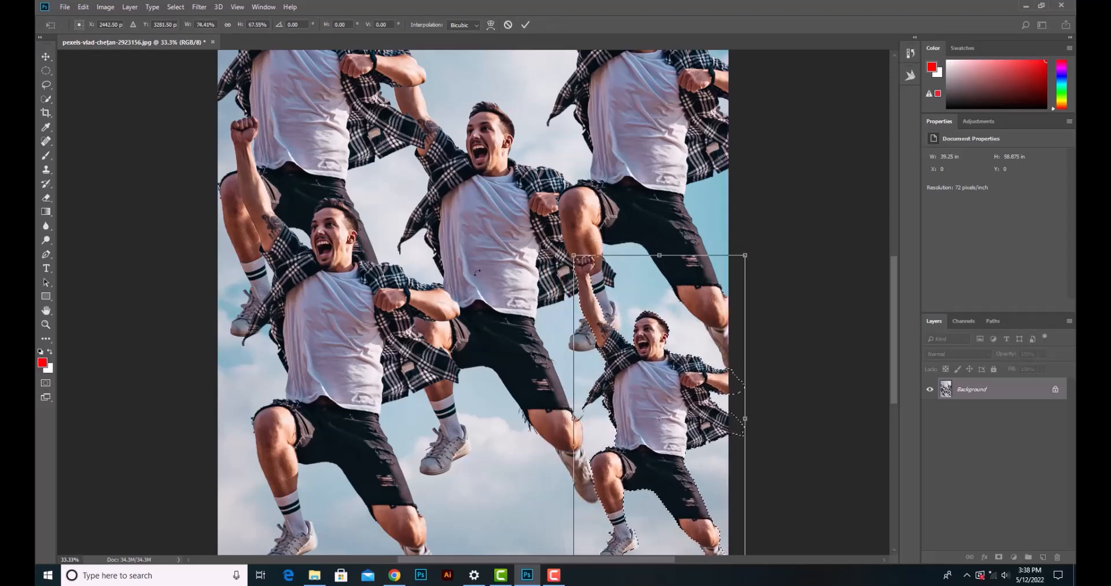
left_click(526, 25)
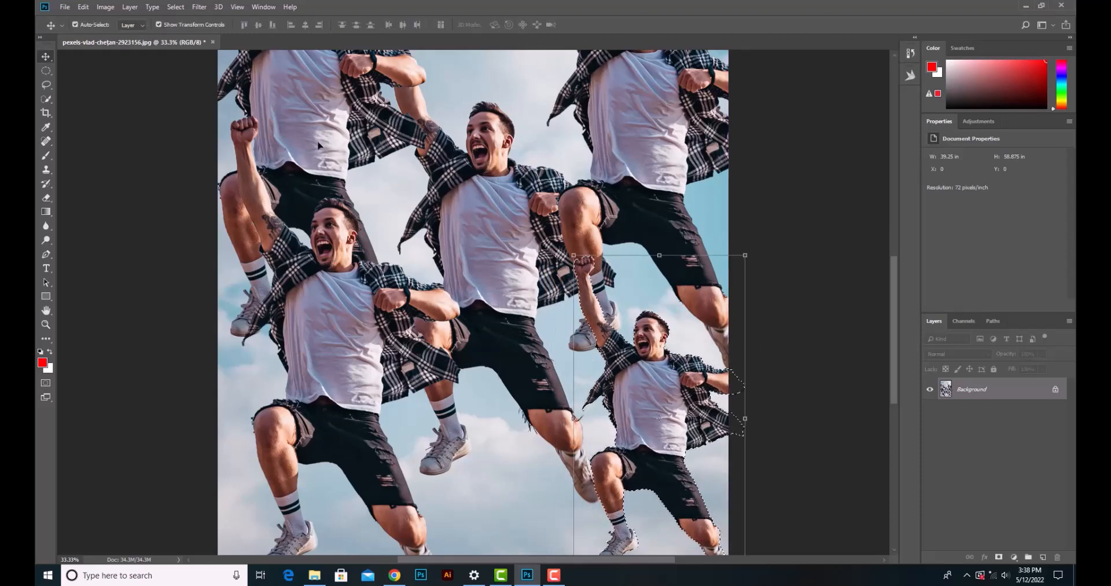
left_click(175, 7)
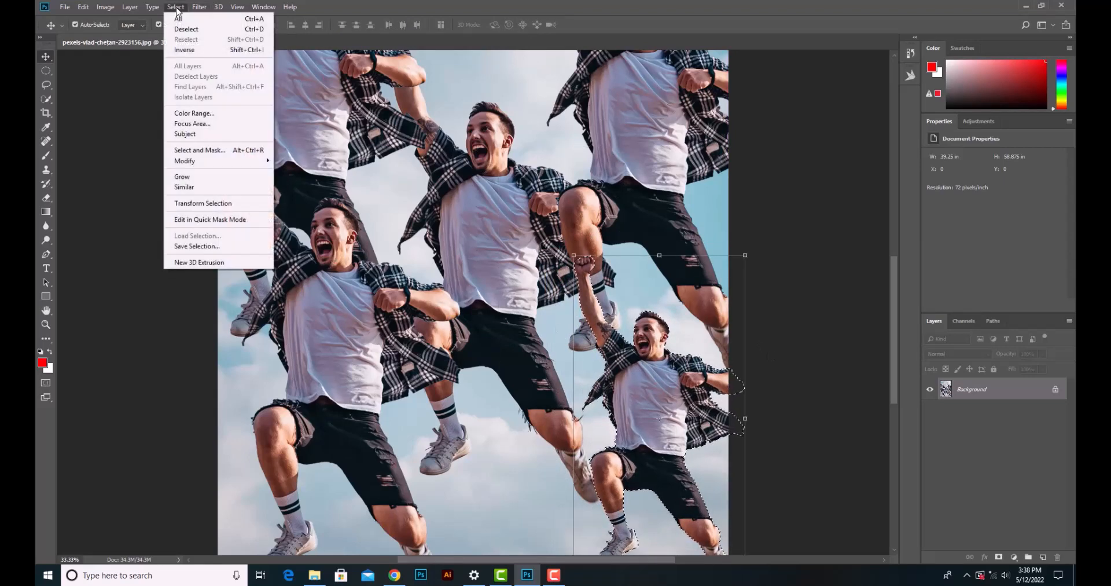
left_click(178, 29)
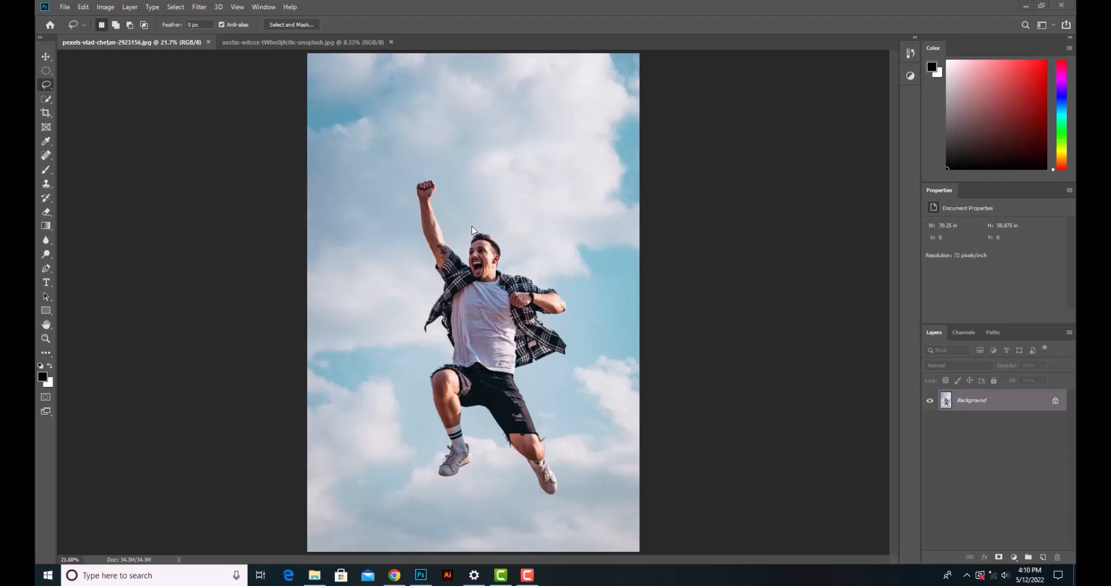
Select the jumping man with Focus Area, keeping the automatic in-focus range and outputting to a selection, and deselect him.
left_click(175, 7)
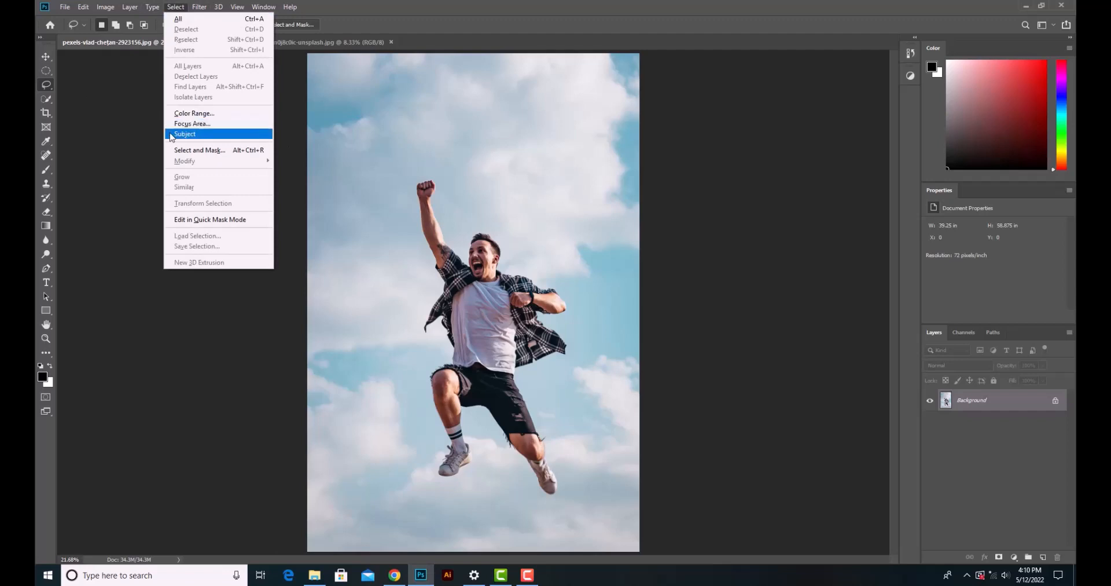
left_click(203, 125)
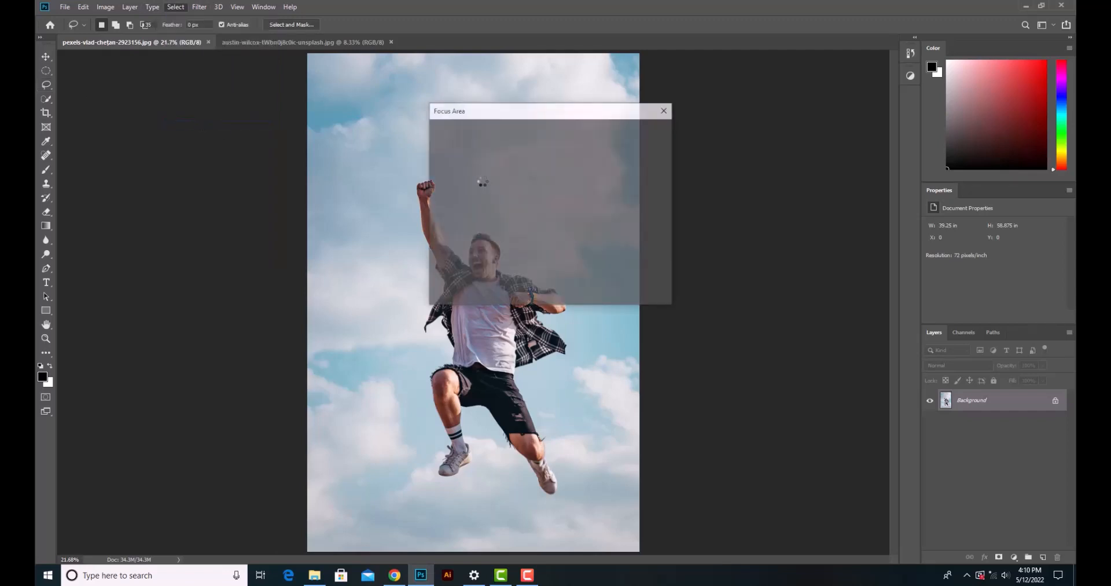
left_click_drag(483, 110, 656, 107)
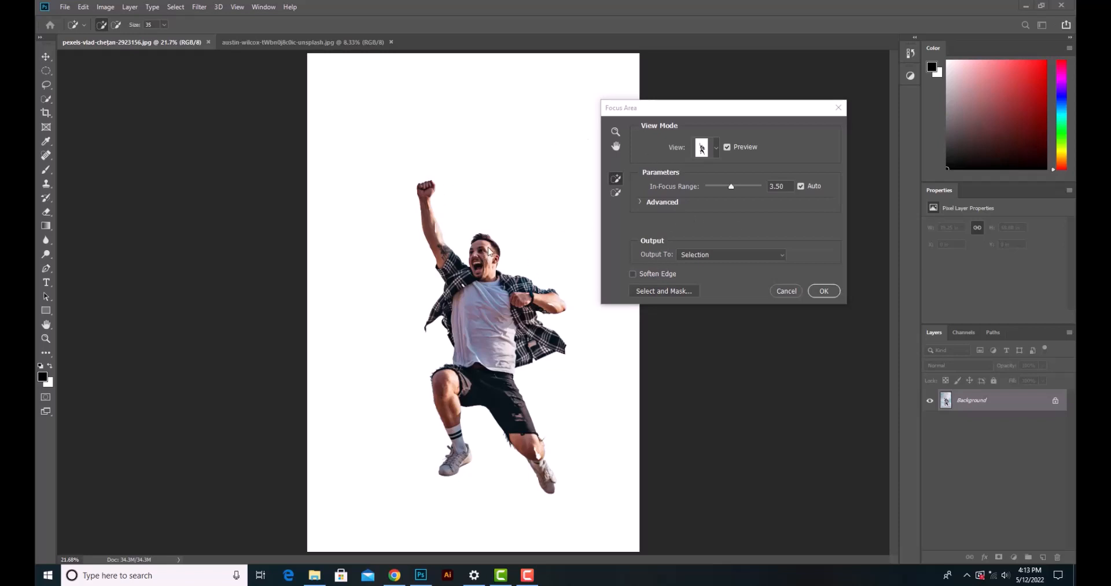
left_click(827, 292)
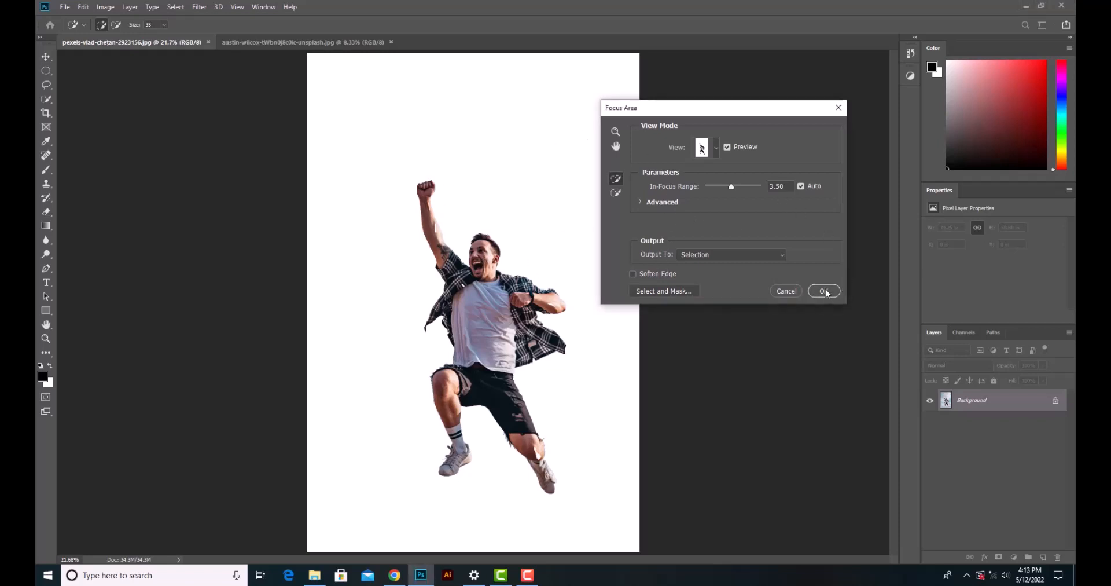
left_click(824, 291)
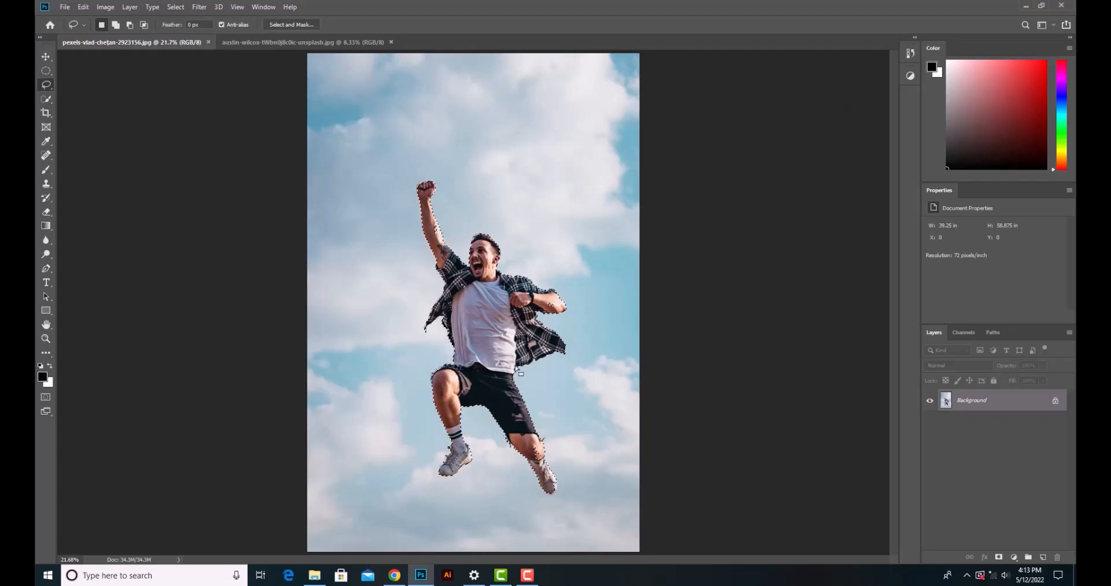
key("ctrl+d")
key("ctrl+plus")
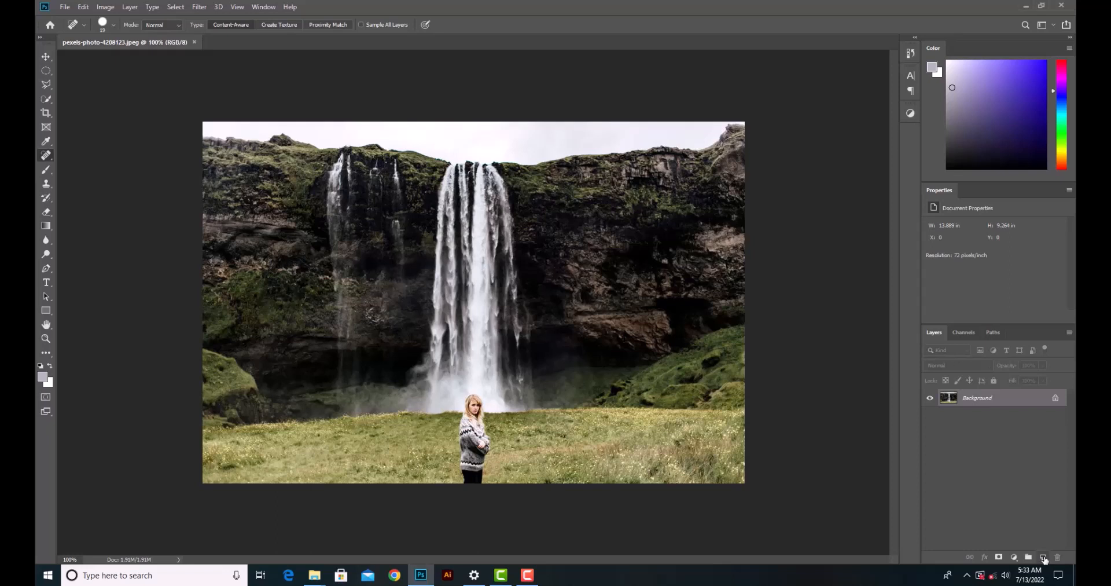
Add a new layer above the waterfall photo's background and name it retouch.
left_click(1044, 558)
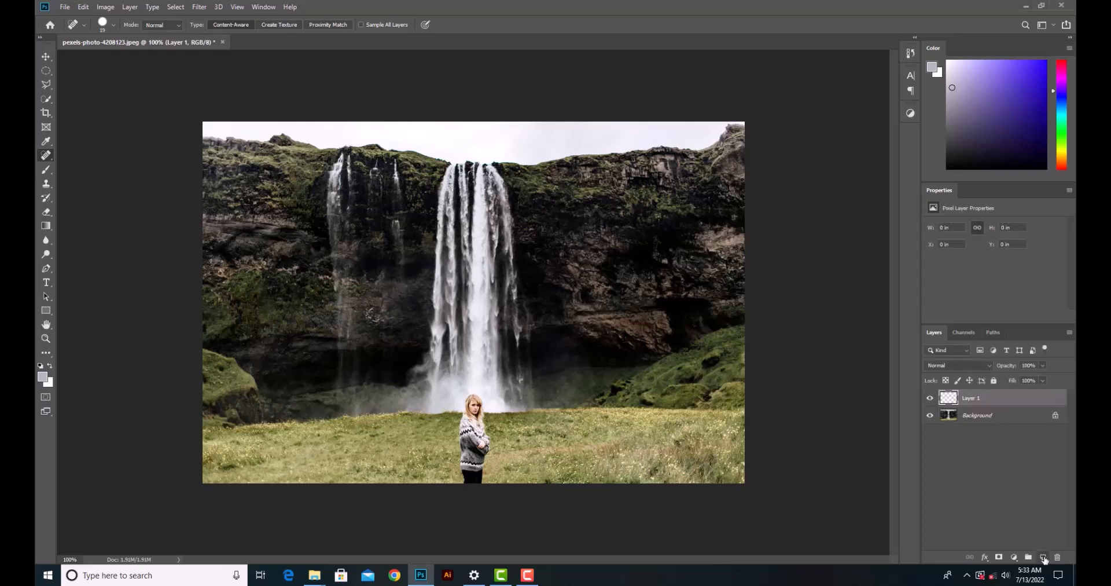
double_click(973, 399)
type("retouch")
key("Return")
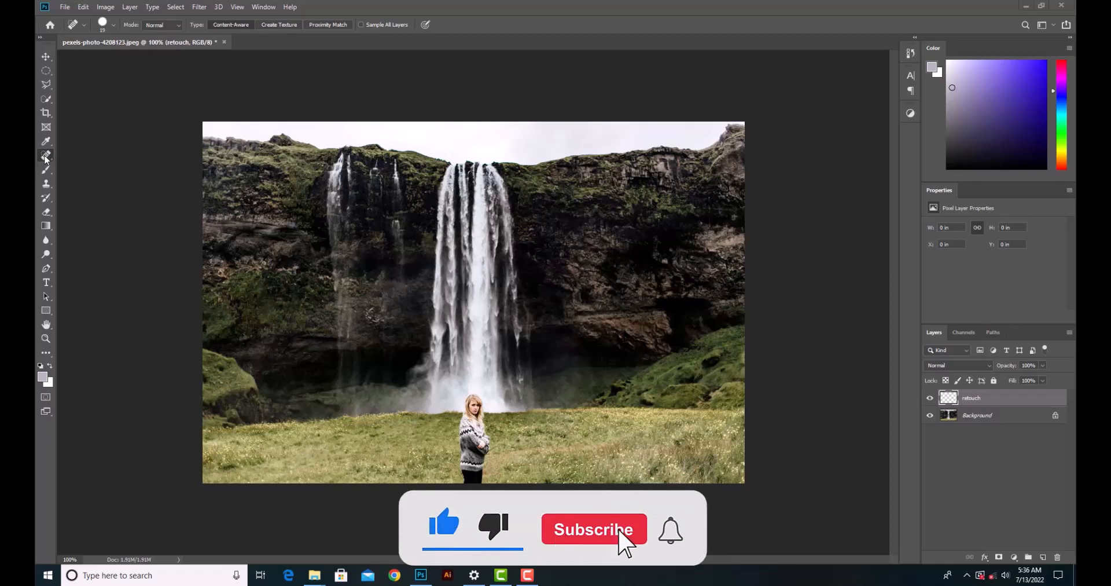
Set the Spot Healing Brush to 40 px with all layers sampled, and paint over the woman in front of the waterfall.
right_click(47, 157)
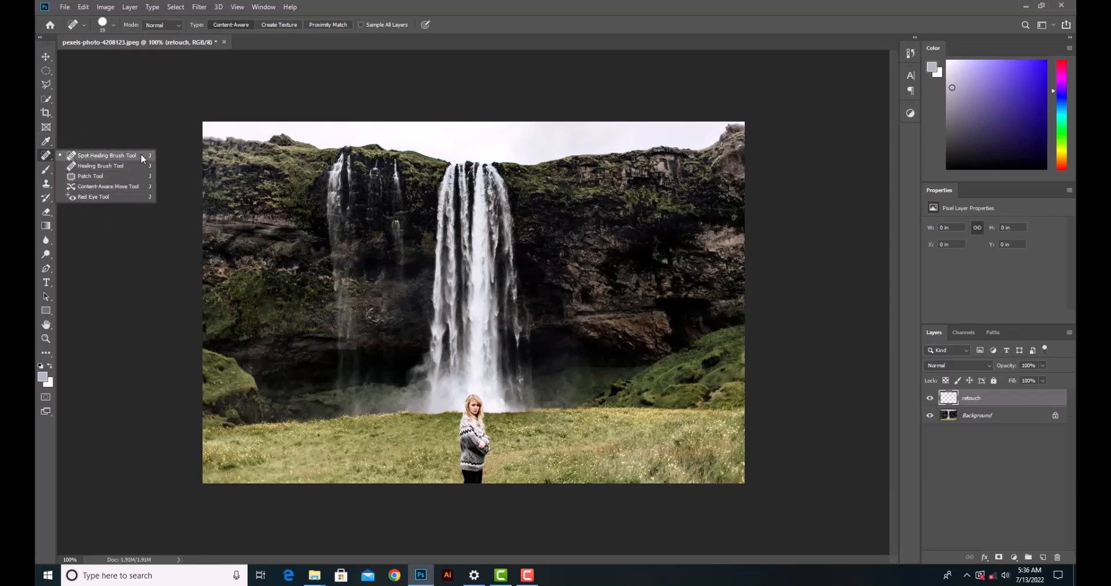
left_click(123, 157)
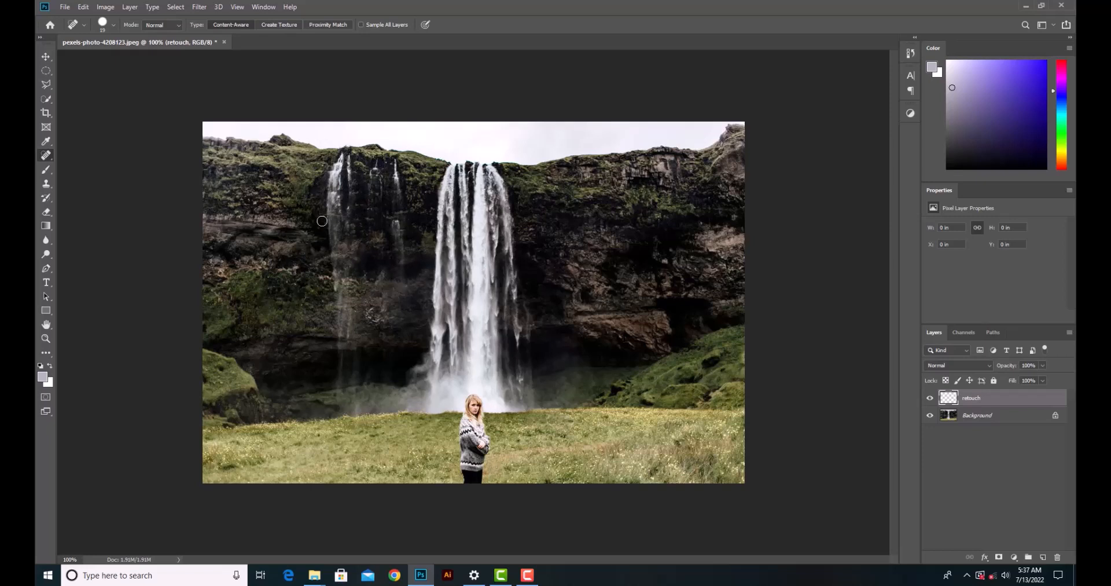
left_click(112, 24)
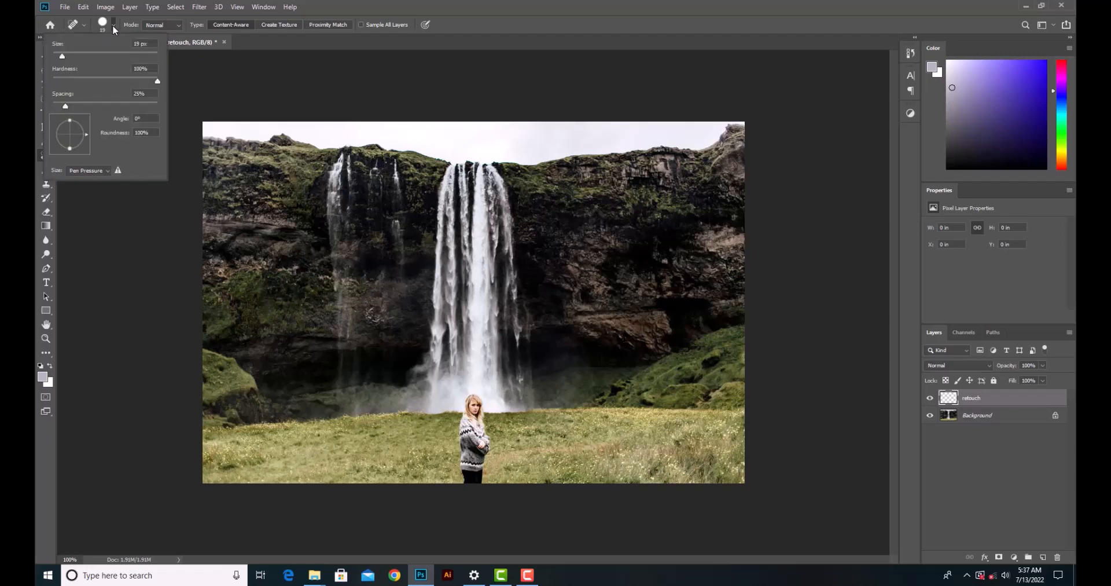
left_click_drag(70, 55, 96, 56)
type("40")
key("Return")
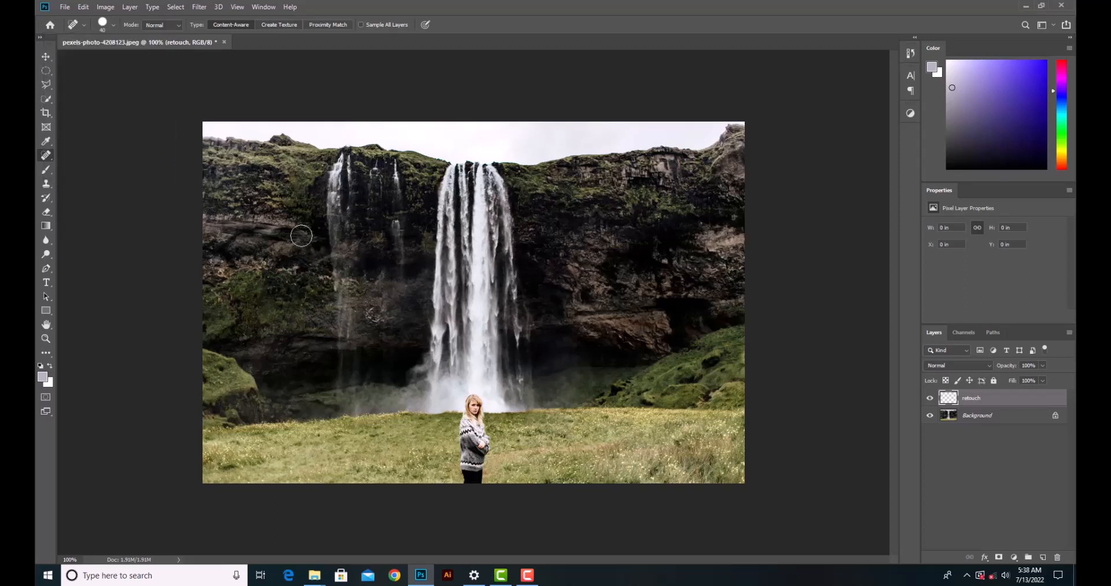
left_click(362, 25)
left_click_drag(476, 410, 475, 483)
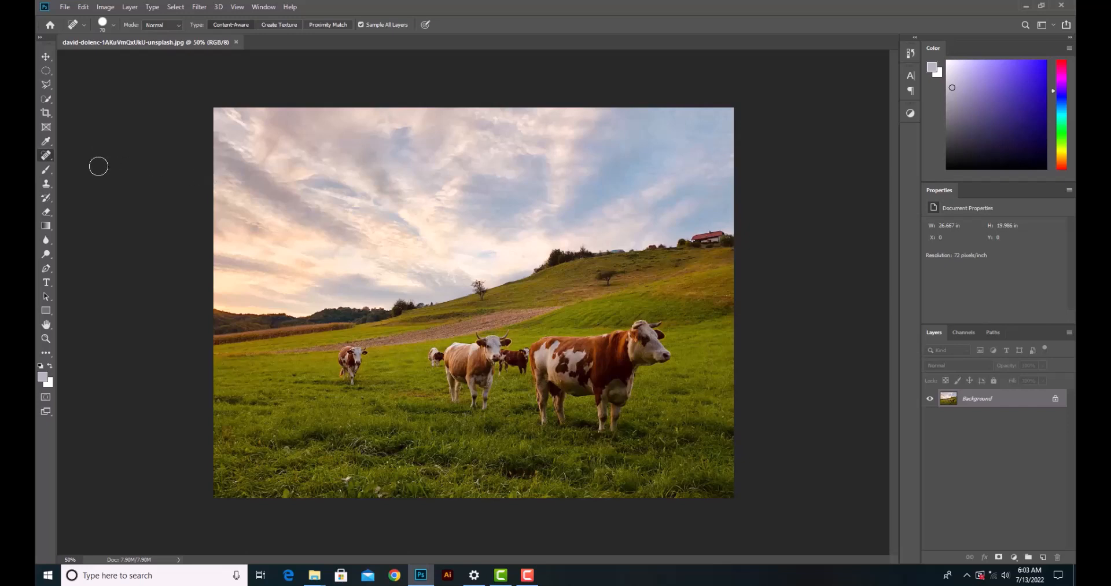
Choose the Clone Stamp tool and add a new layer named retouch above the cow photo's background.
left_click(47, 186)
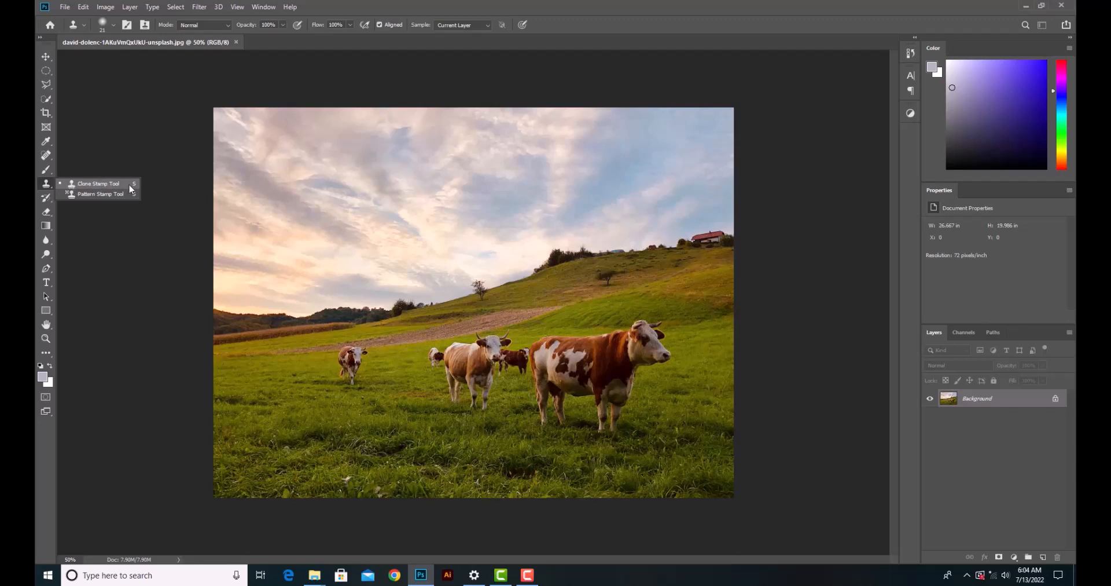
left_click(88, 183)
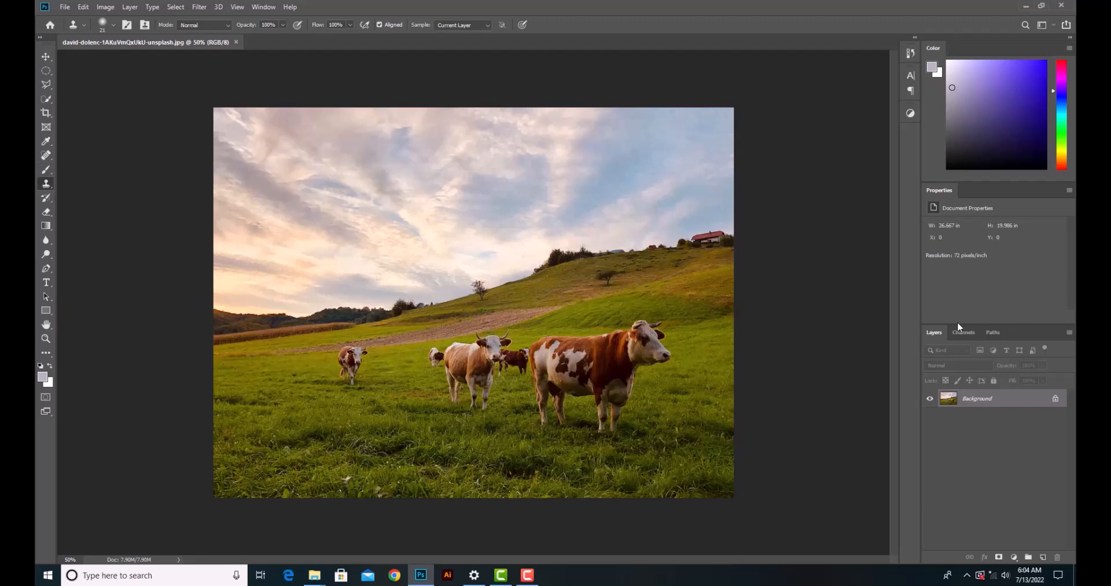
left_click(1044, 557)
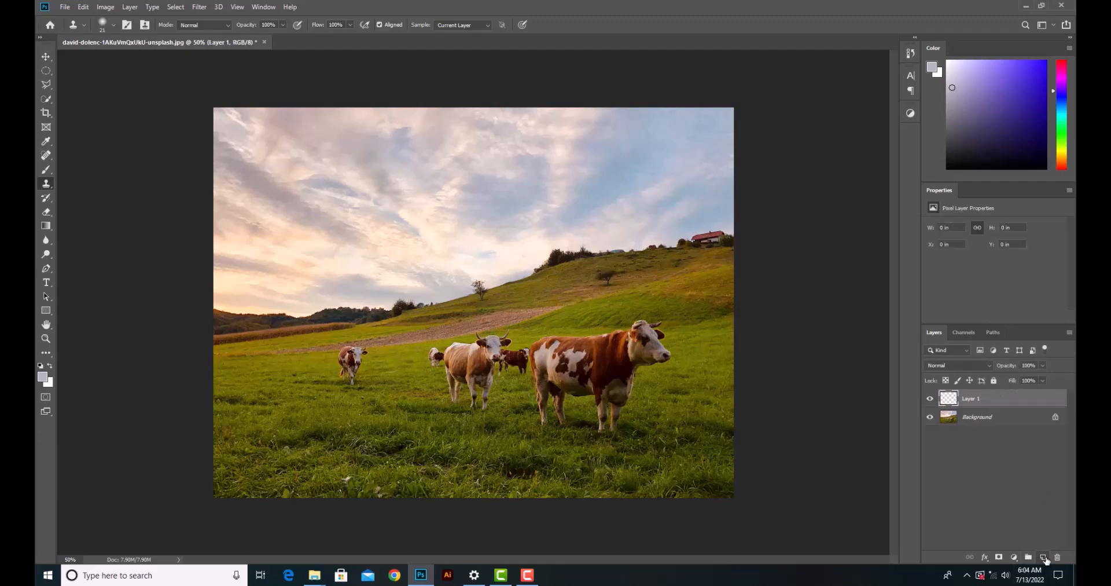
double_click(976, 399)
type("retouch")
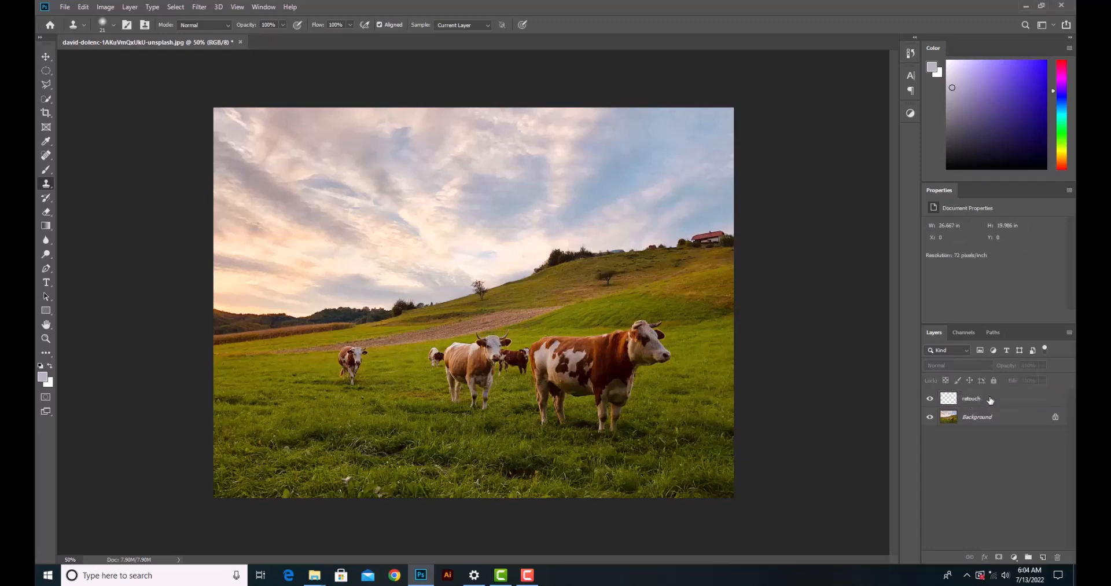
key("Return")
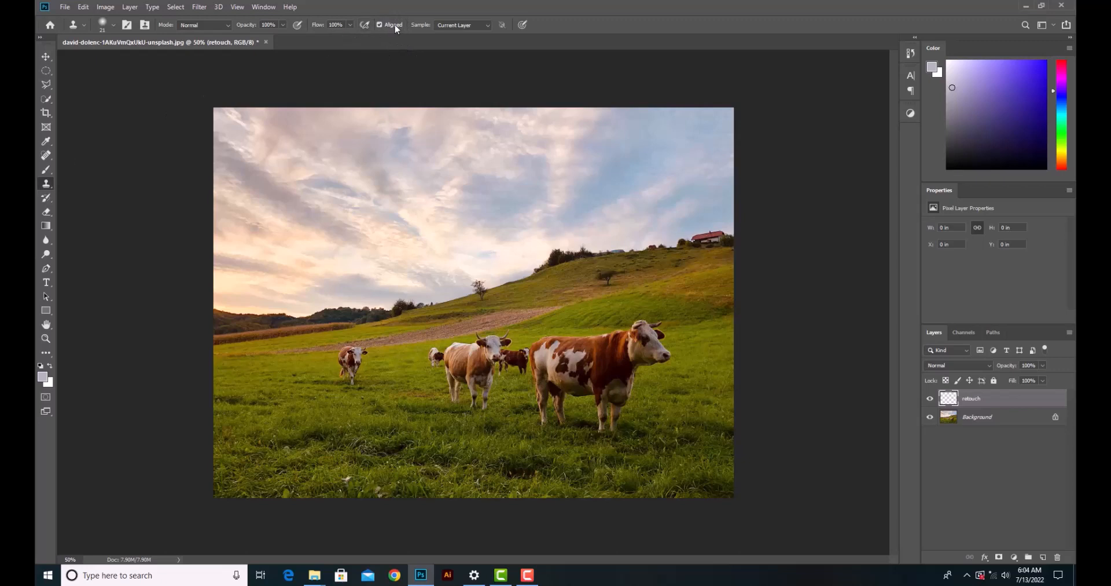
Set the Clone Stamp to sample All Layers with alignment enabled.
left_click(381, 27)
left_click(484, 25)
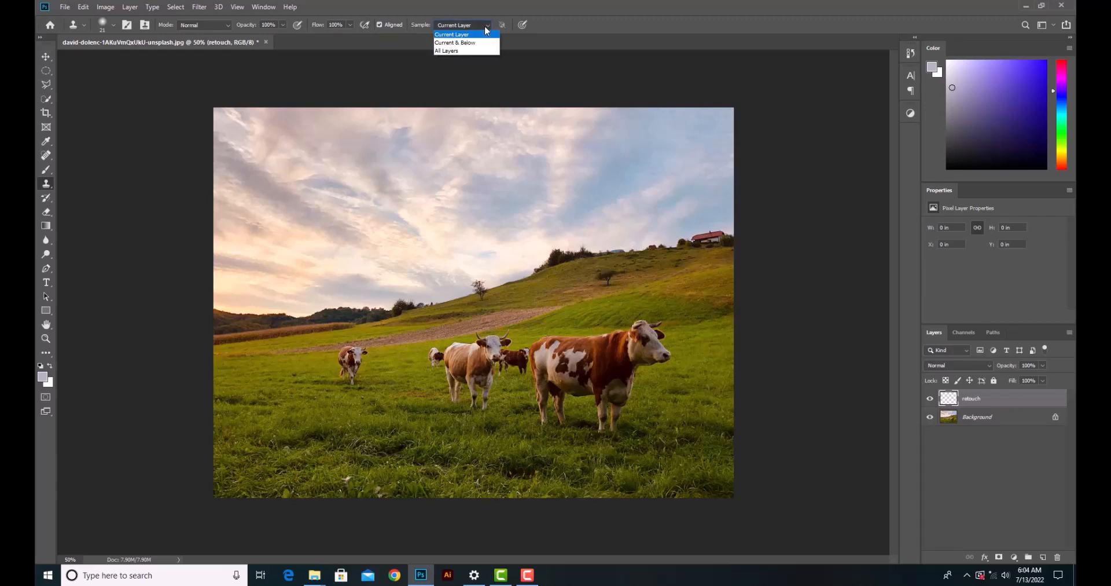
left_click(452, 51)
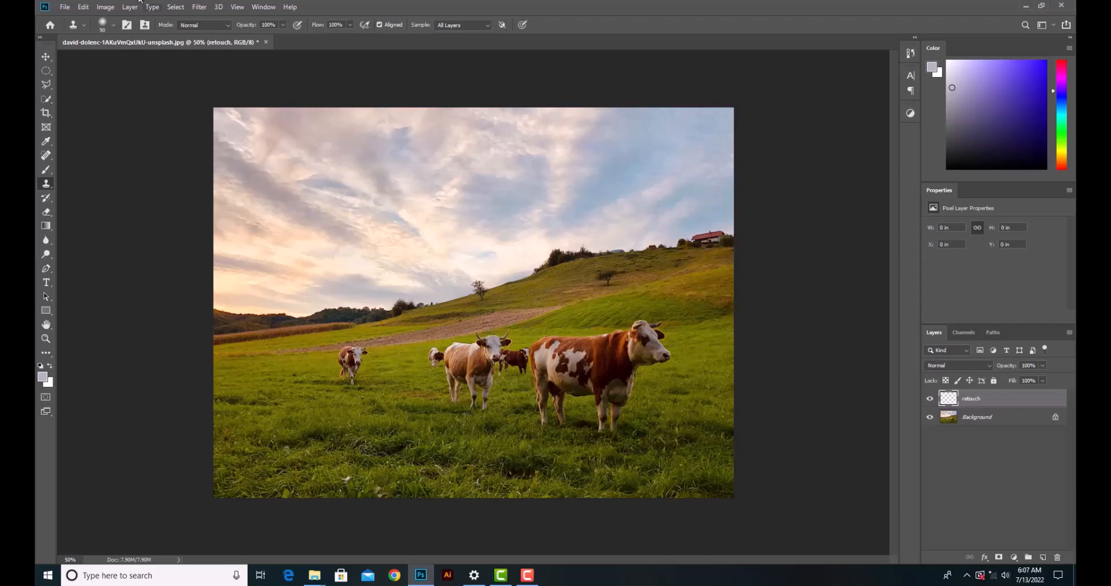
Clone onto the grass beside the leftmost cow with a soft 90 px brush at 0% hardness.
left_click(113, 24)
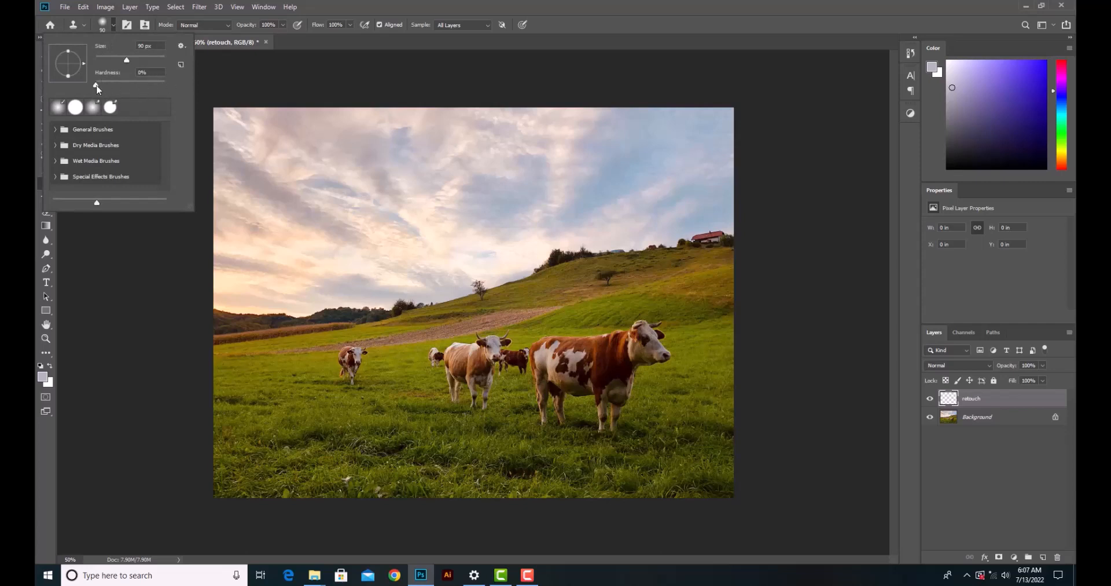
mouse_move(97, 85)
left_mouse_down()
mouse_move(128, 85)
mouse_move(96, 86)
left_mouse_up()
left_click(105, 28)
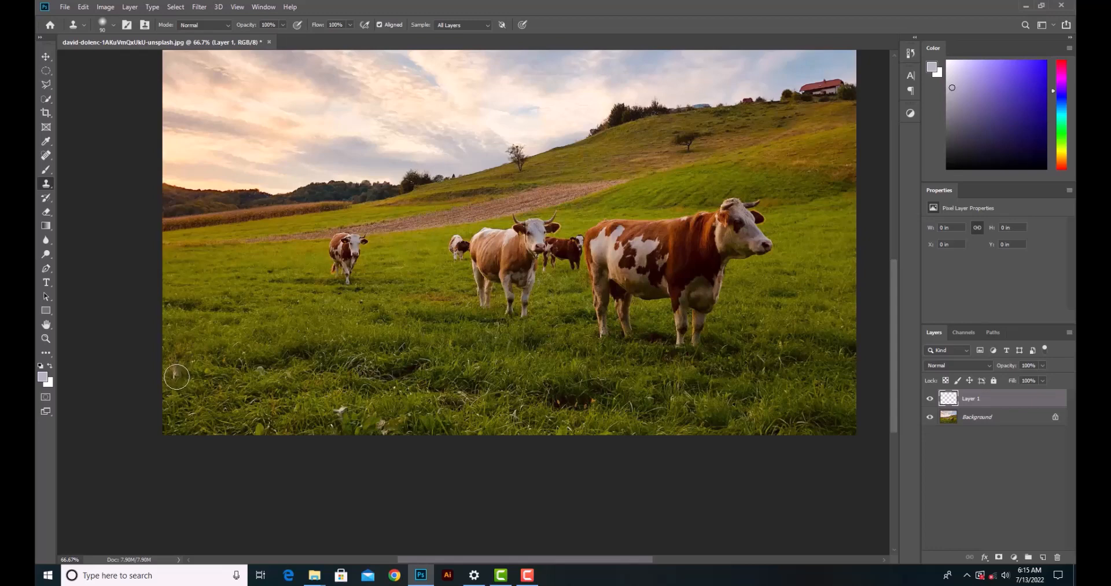
mouse_move(177, 376)
left_mouse_down()
mouse_move(184, 325)
mouse_move(195, 340)
mouse_move(183, 342)
mouse_move(174, 325)
mouse_move(198, 307)
mouse_move(198, 324)
mouse_move(173, 319)
mouse_move(175, 305)
mouse_move(196, 314)
mouse_move(199, 280)
mouse_move(213, 279)
mouse_move(215, 298)
mouse_move(259, 299)
mouse_move(270, 281)
mouse_move(297, 284)
mouse_move(286, 300)
mouse_move(305, 321)
mouse_move(302, 287)
mouse_move(272, 269)
mouse_move(178, 277)
mouse_move(166, 298)
mouse_move(318, 264)
mouse_move(323, 280)
mouse_move(302, 249)
mouse_move(330, 250)
mouse_move(343, 290)
mouse_move(311, 302)
mouse_move(265, 389)
mouse_move(245, 385)
mouse_move(264, 326)
mouse_move(261, 372)
mouse_move(279, 361)
mouse_move(266, 318)
mouse_move(215, 325)
mouse_move(282, 288)
left_mouse_up()
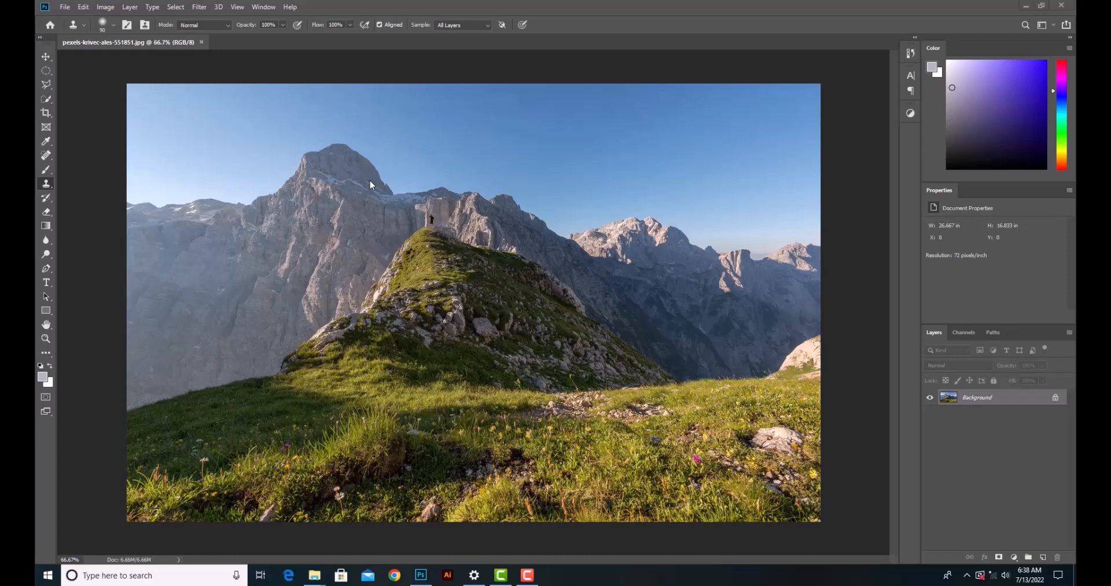
Convert the mountain photo's Background layer into a smart object for smart filters.
left_click(200, 8)
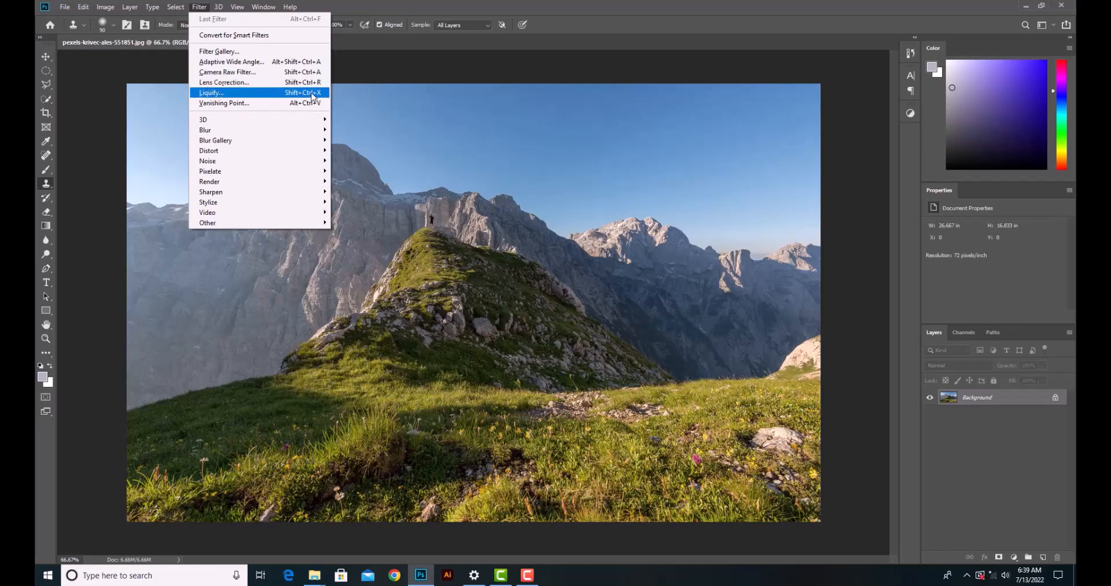
left_click(995, 397)
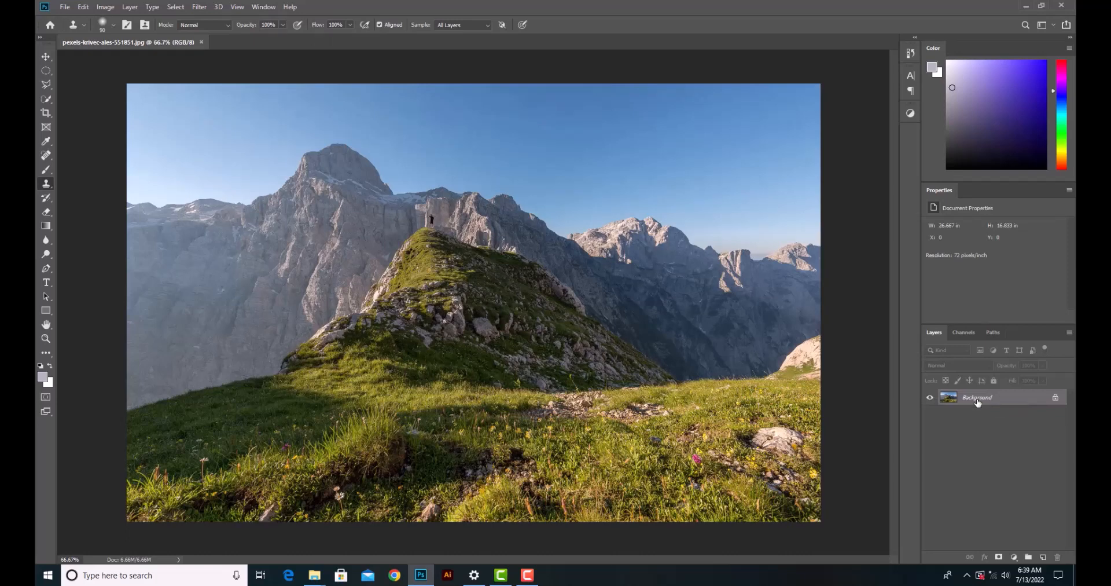
left_click(198, 7)
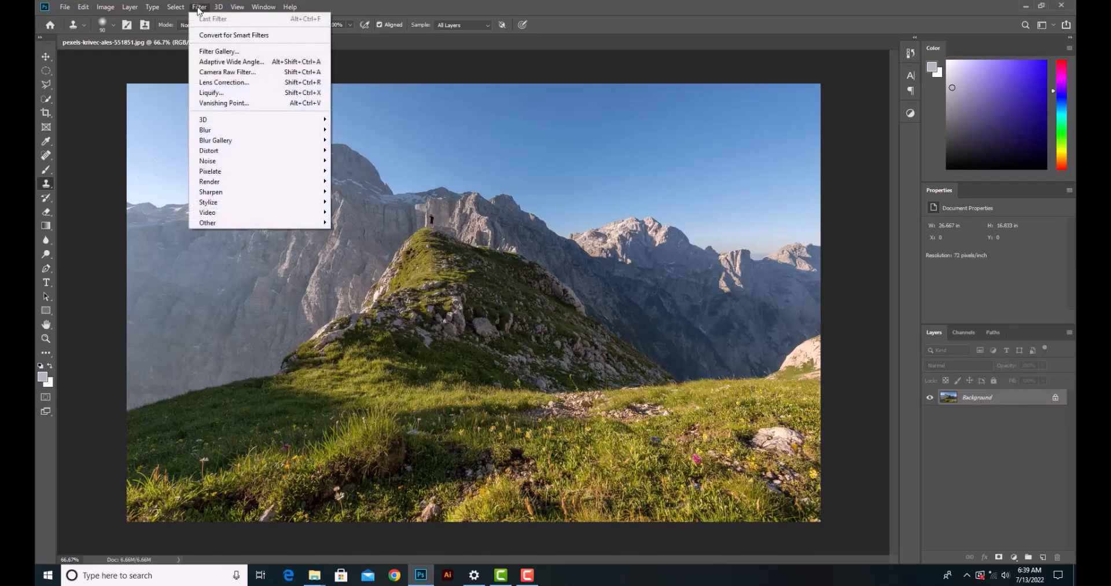
left_click(234, 35)
left_click(537, 216)
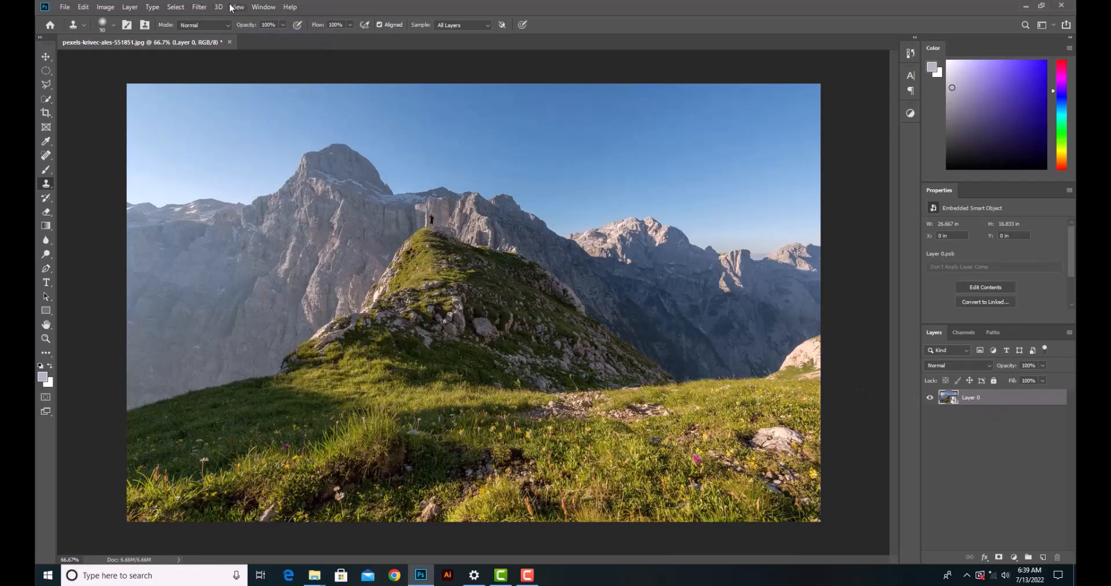
Open the Liquify filter and push the tall peak and hilltop area leftward with the Forward Warp tool at brush size 200.
left_click(199, 7)
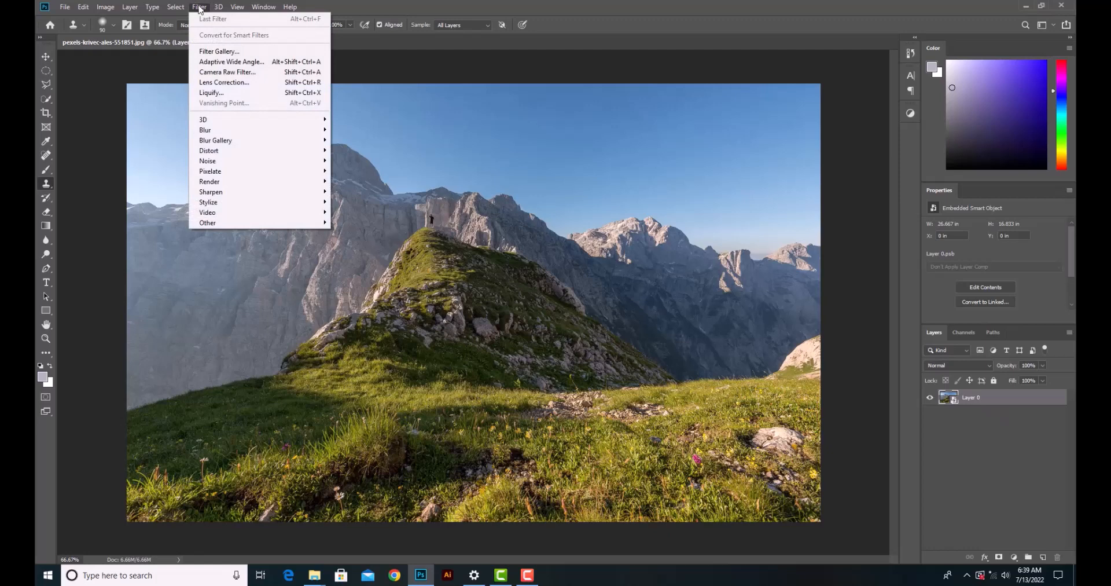
left_click(228, 94)
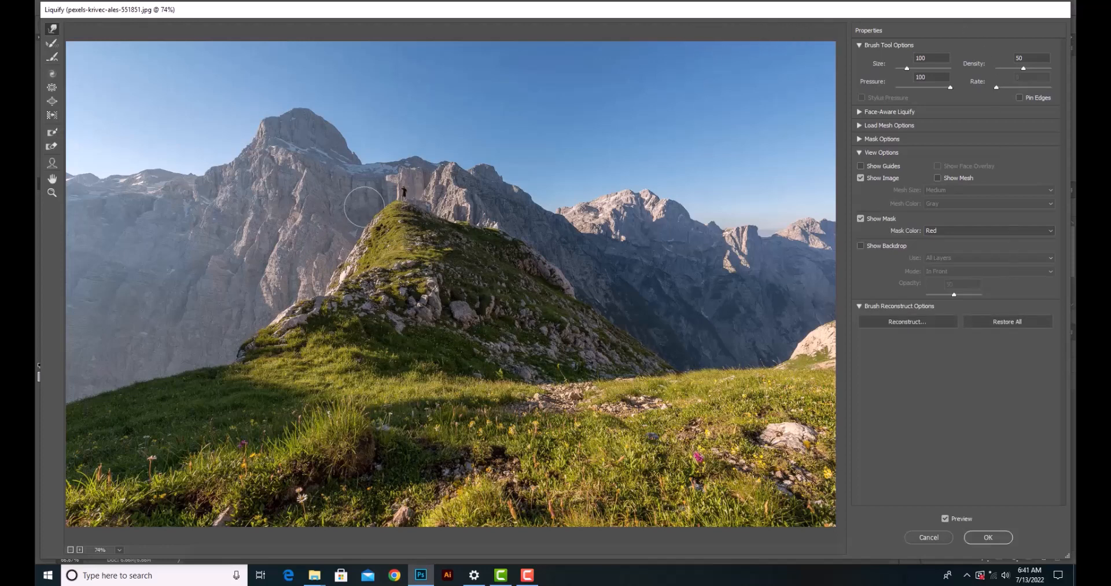
left_click(53, 30)
key("bracketright")
key("bracketright")
key("bracketright")
key("bracketright")
key("bracketleft")
key("bracketleft")
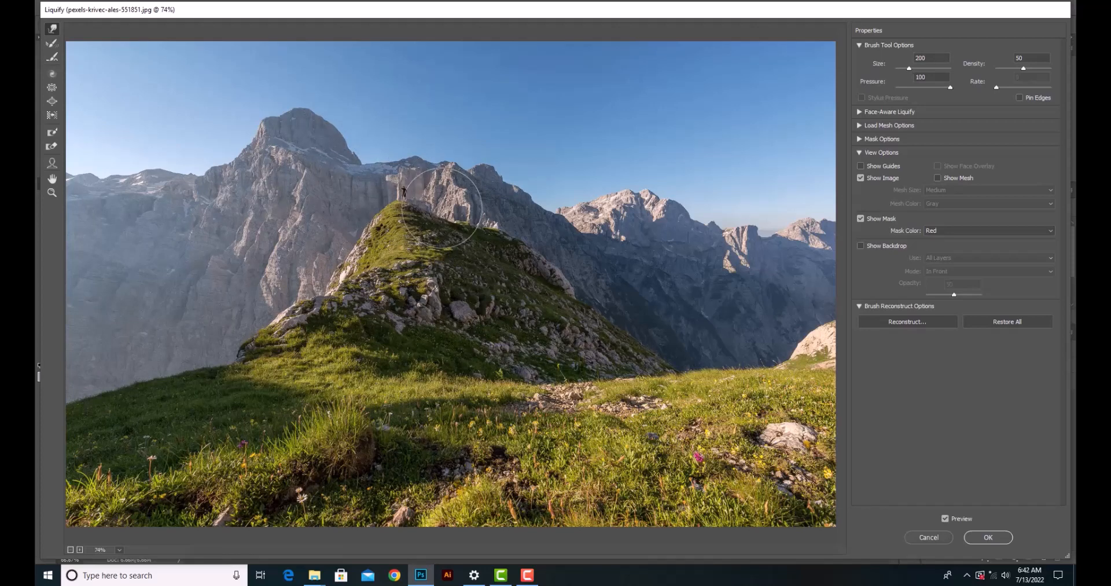
mouse_move(442, 207)
left_mouse_down()
mouse_move(458, 161)
mouse_move(417, 176)
mouse_move(391, 156)
mouse_move(388, 139)
mouse_move(341, 154)
mouse_move(329, 120)
mouse_move(303, 142)
mouse_move(230, 120)
mouse_move(236, 164)
mouse_move(210, 181)
mouse_move(186, 154)
mouse_move(238, 159)
left_mouse_up()
Enlarge the warp brush to 400 and push the distant ridges, hilltop and left mountain slope outward and upward.
key("bracketright")
key("bracketright")
key("bracketright")
key("bracketright")
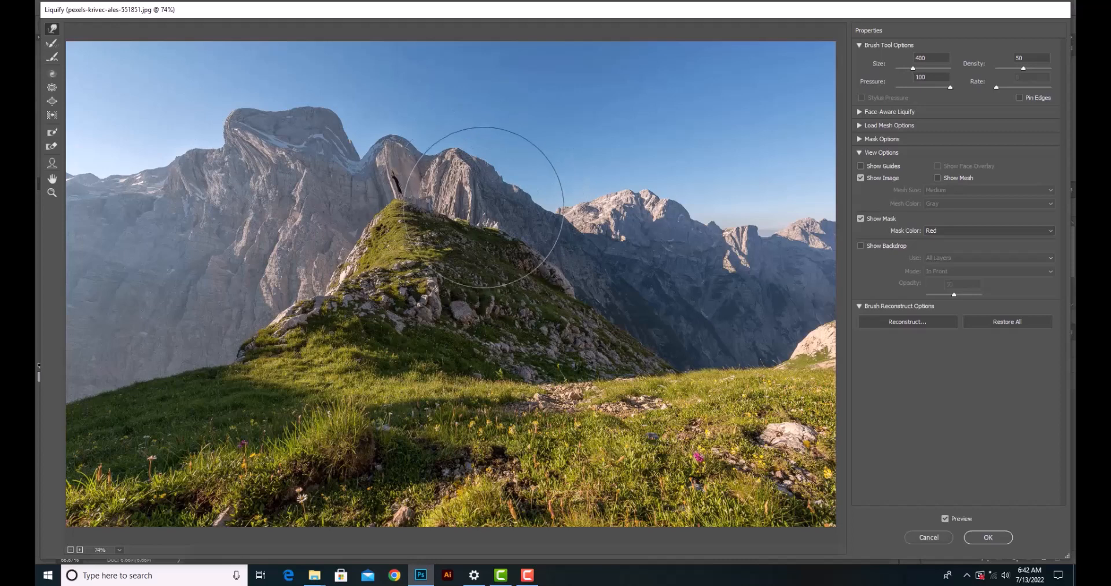
mouse_move(499, 223)
left_mouse_down()
mouse_move(522, 199)
mouse_move(576, 200)
mouse_move(600, 169)
left_mouse_up()
mouse_move(662, 198)
left_mouse_down()
mouse_move(684, 174)
mouse_move(721, 202)
mouse_move(740, 196)
mouse_move(749, 159)
left_mouse_up()
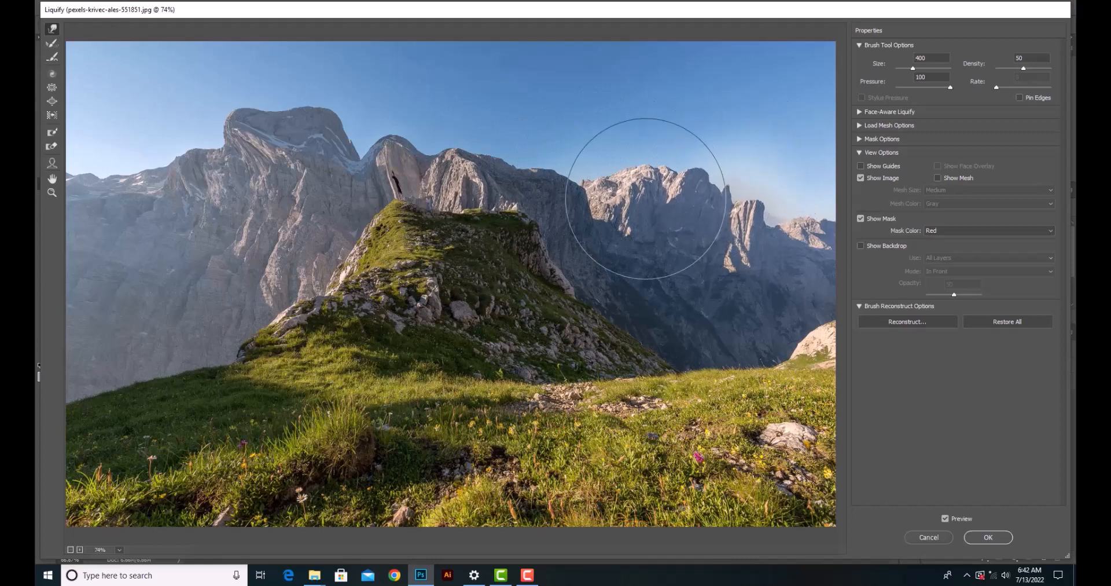
left_click_drag(541, 171, 550, 165)
left_click_drag(445, 168, 394, 156)
left_click_drag(214, 182, 154, 163)
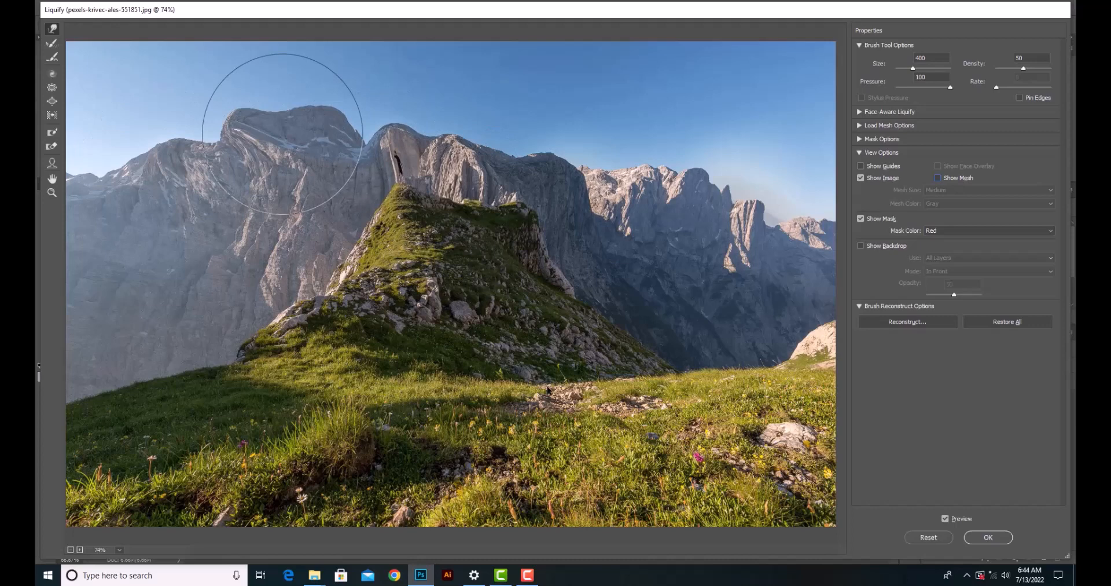
Brush over the warped peaks and ridges to reconstruct their original shapes.
mouse_move(283, 133)
left_mouse_down()
mouse_move(309, 174)
mouse_move(368, 147)
mouse_move(384, 164)
mouse_move(414, 157)
mouse_move(439, 180)
mouse_move(485, 160)
mouse_move(520, 190)
mouse_move(537, 177)
mouse_move(594, 189)
mouse_move(594, 212)
mouse_move(654, 200)
mouse_move(646, 227)
mouse_move(656, 212)
mouse_move(719, 220)
mouse_move(664, 231)
left_mouse_up()
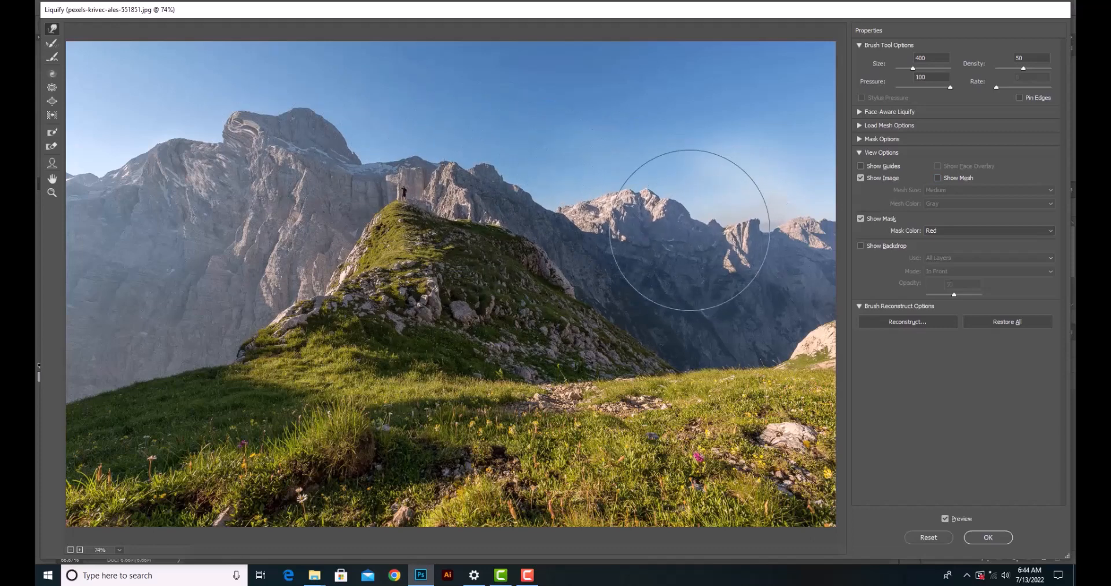
mouse_move(331, 157)
left_mouse_down()
mouse_move(280, 154)
mouse_move(342, 150)
mouse_move(235, 177)
mouse_move(231, 162)
mouse_move(198, 168)
mouse_move(343, 145)
mouse_move(173, 149)
mouse_move(161, 191)
mouse_move(176, 218)
left_mouse_up()
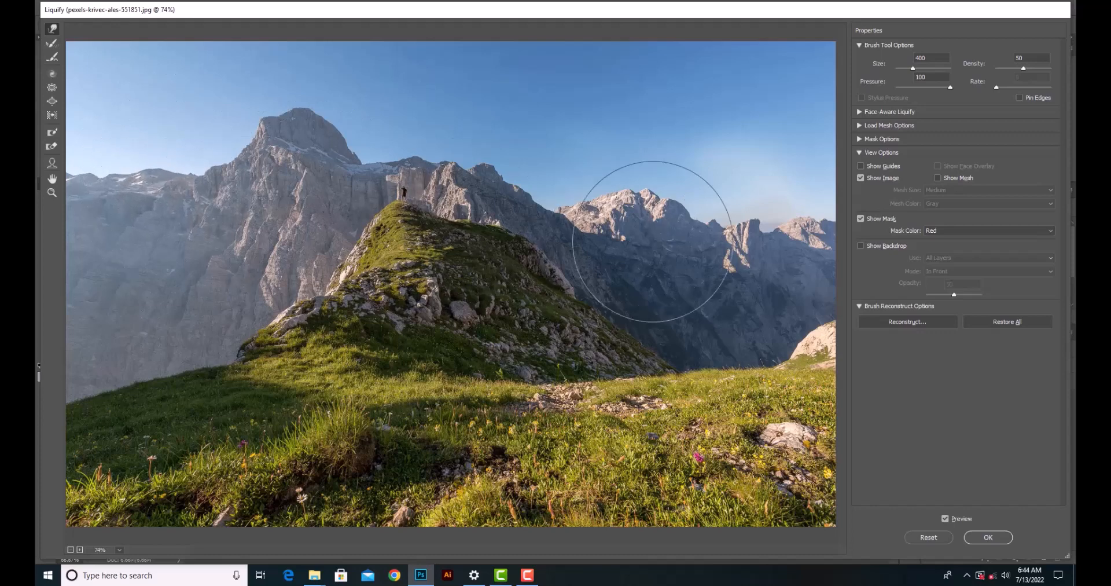
Push the tall peak, its shoulders and the grassy hilltop upward and outward with the Forward Warp tool at brush size 400.
left_click_drag(716, 246, 715, 262)
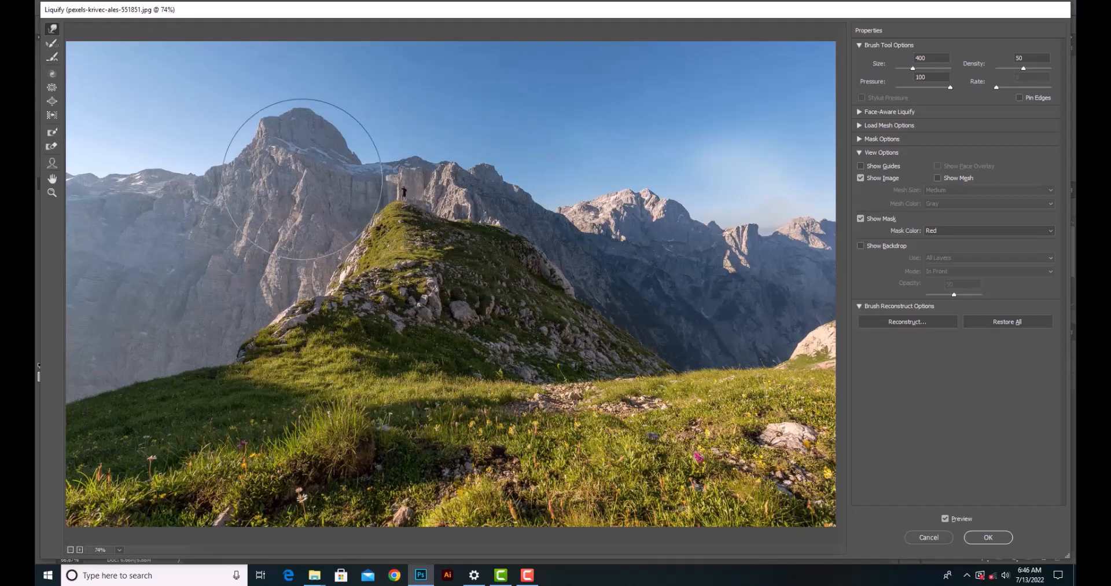
left_click(52, 56)
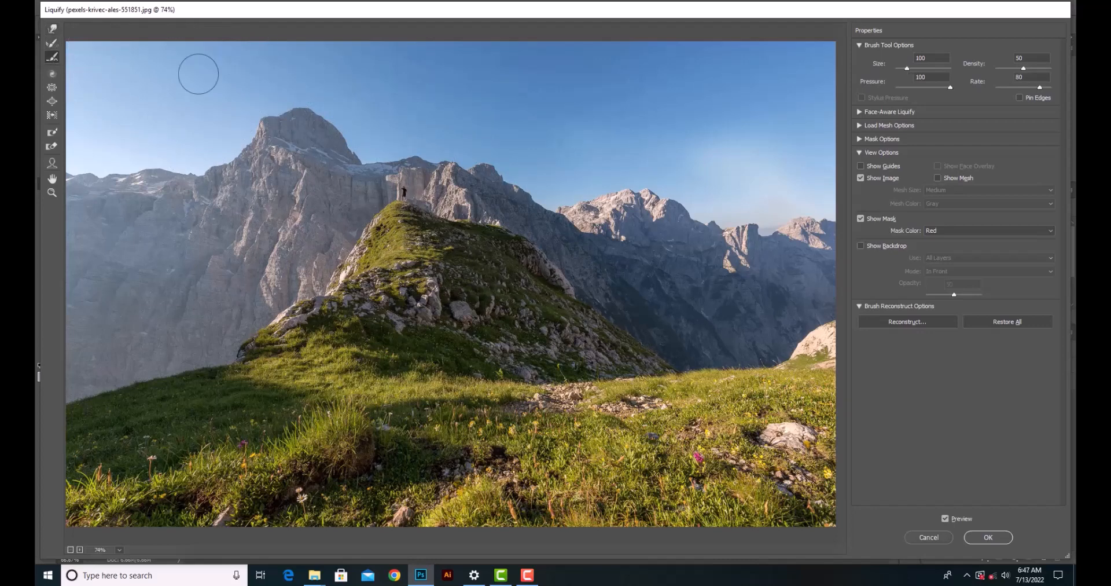
left_click(53, 29)
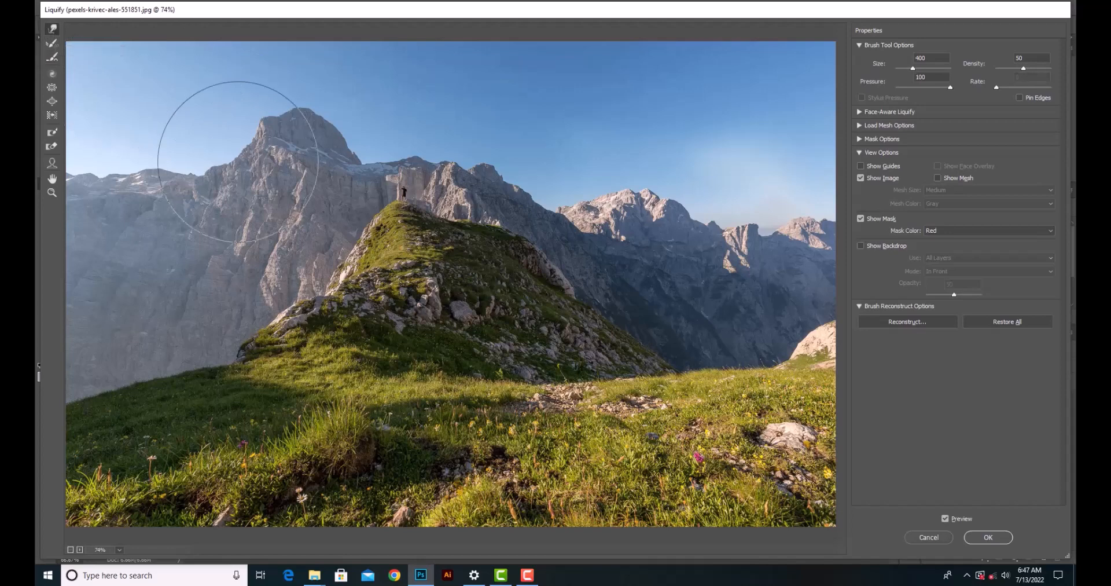
left_click_drag(318, 156, 317, 133)
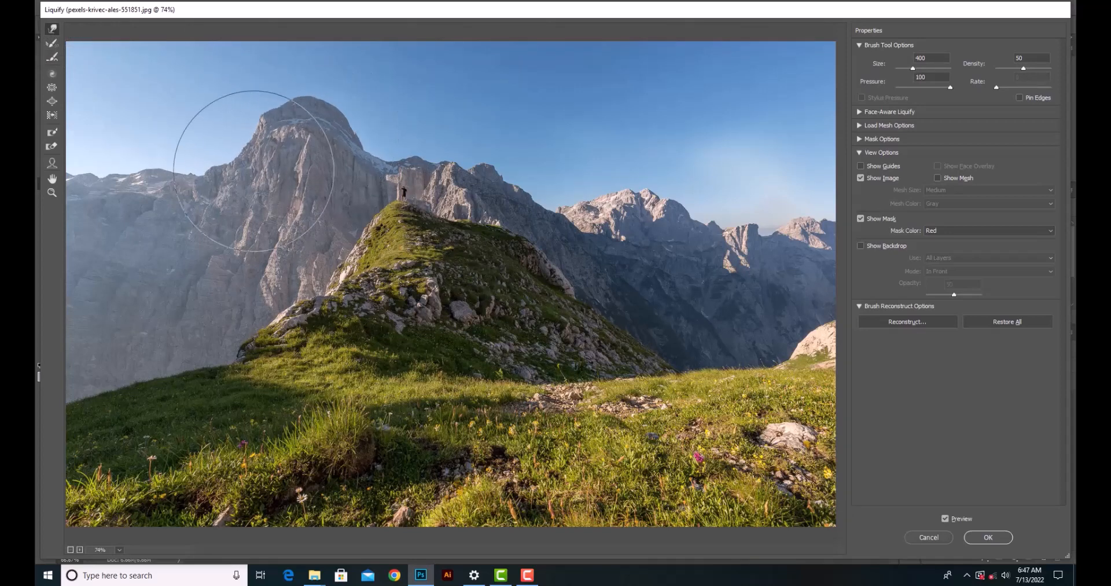
left_click_drag(256, 171, 213, 147)
mouse_move(338, 182)
left_mouse_down()
mouse_move(367, 175)
mouse_move(393, 131)
left_mouse_up()
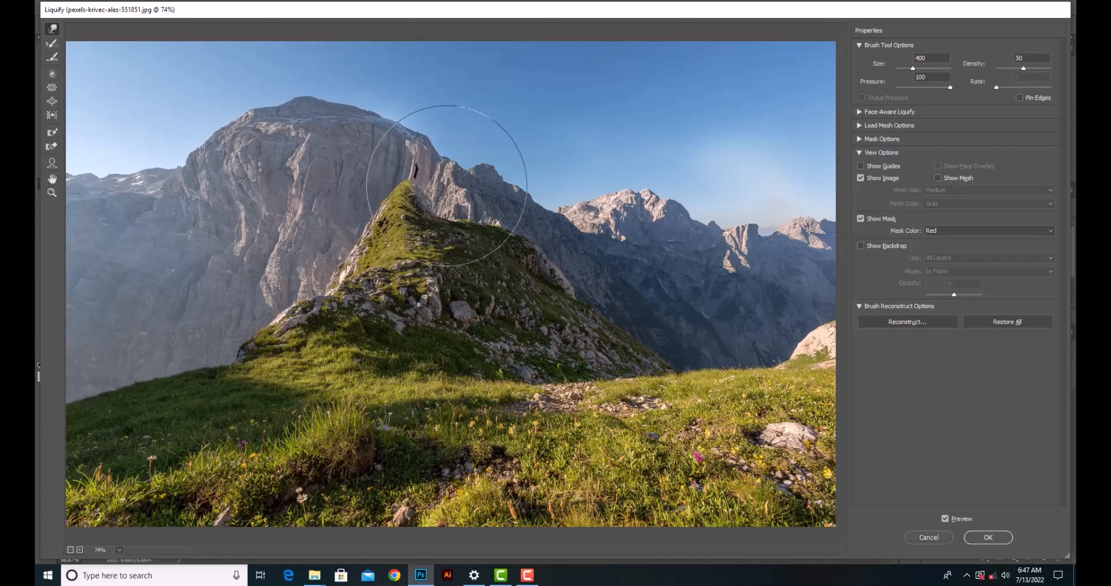
left_click_drag(465, 186, 481, 147)
left_click_drag(536, 207, 535, 182)
mouse_move(446, 162)
left_mouse_down()
mouse_move(399, 141)
mouse_move(370, 154)
mouse_move(338, 140)
left_mouse_up()
left_click_drag(197, 185, 166, 186)
left_click_drag(452, 175, 459, 119)
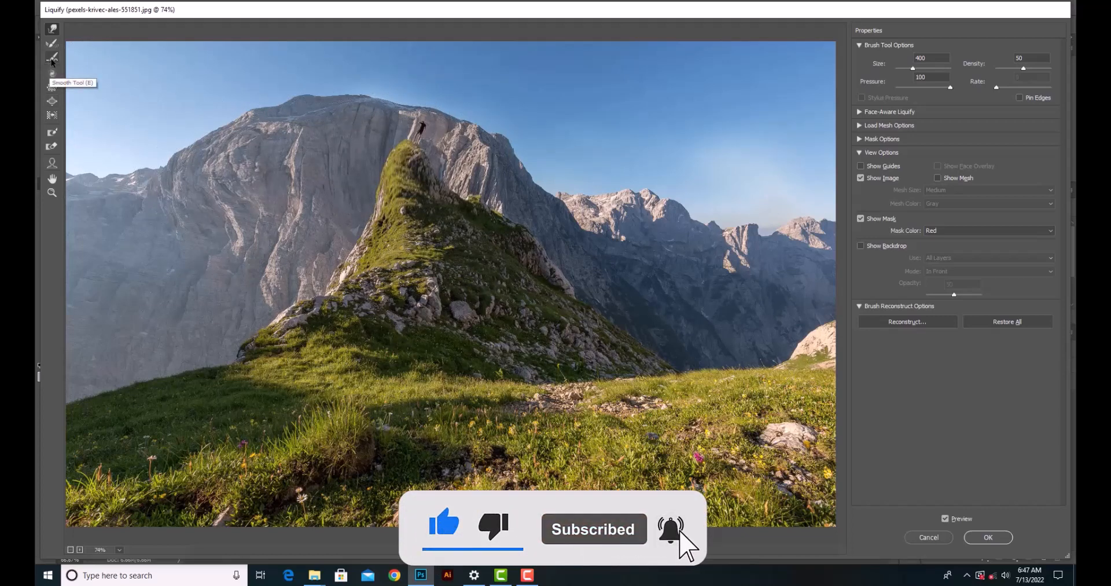
Soften the distortion across the warped peak and hilltop with the Smooth tool at brush size 400.
left_click(53, 60)
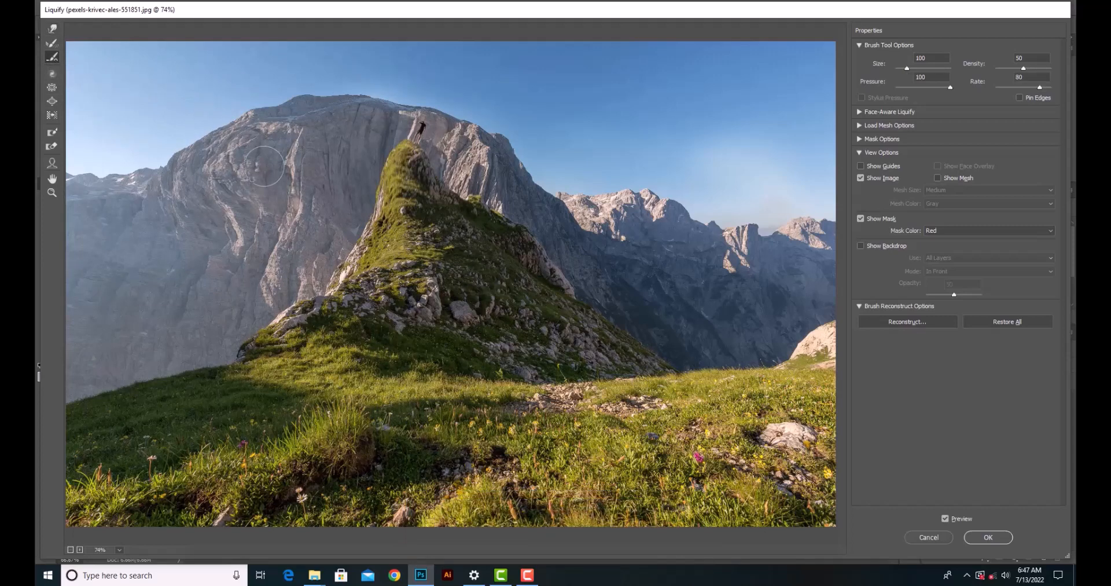
key("bracketright")
key("bracketright")
key("bracketright")
key("bracketright")
key("bracketright")
key("bracketright")
key("bracketright")
key("bracketright")
key("bracketright")
key("bracketright")
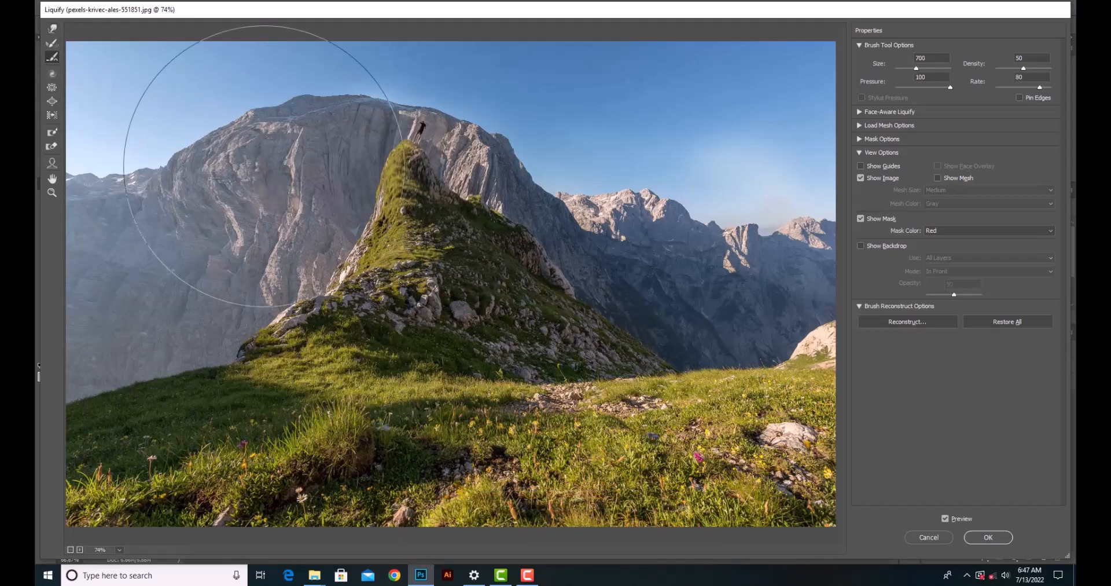
key("bracketleft")
key("bracketleft")
key("bracketleft")
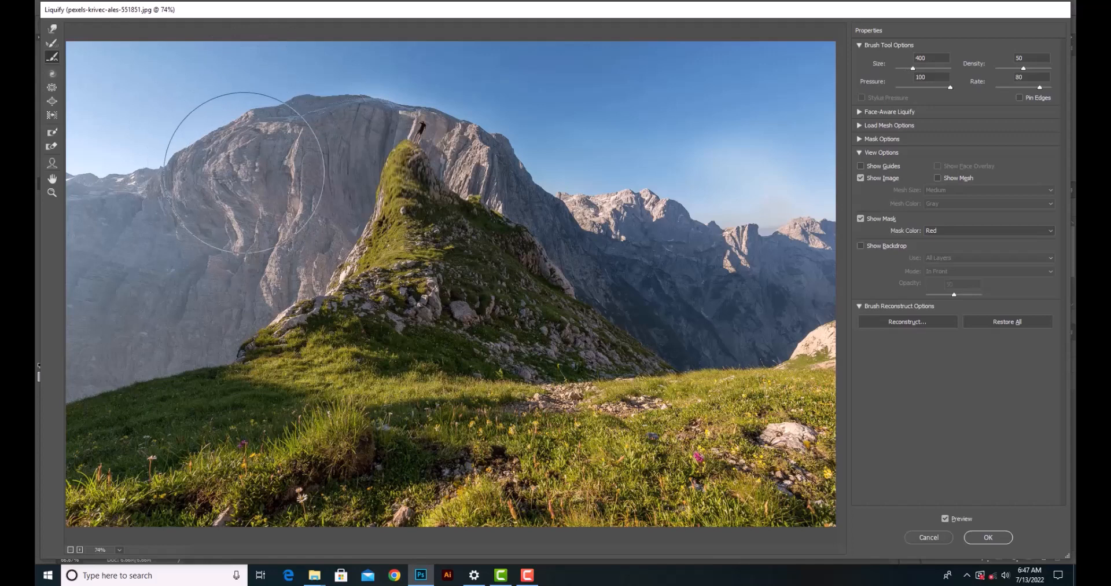
mouse_move(289, 185)
left_mouse_down()
mouse_move(330, 159)
mouse_move(348, 169)
mouse_move(404, 148)
mouse_move(425, 174)
mouse_move(354, 157)
mouse_move(253, 188)
mouse_move(463, 164)
left_mouse_up()
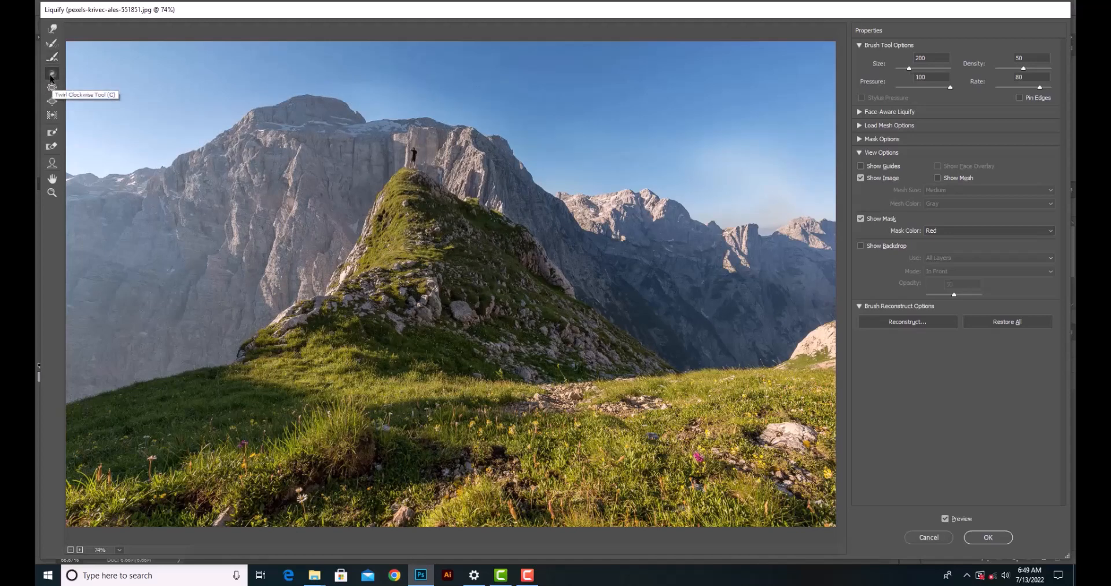
Twist the grassy ridge and rock face beside the hilltop with the Twirl Clockwise tool at brush size 200.
left_click(52, 74)
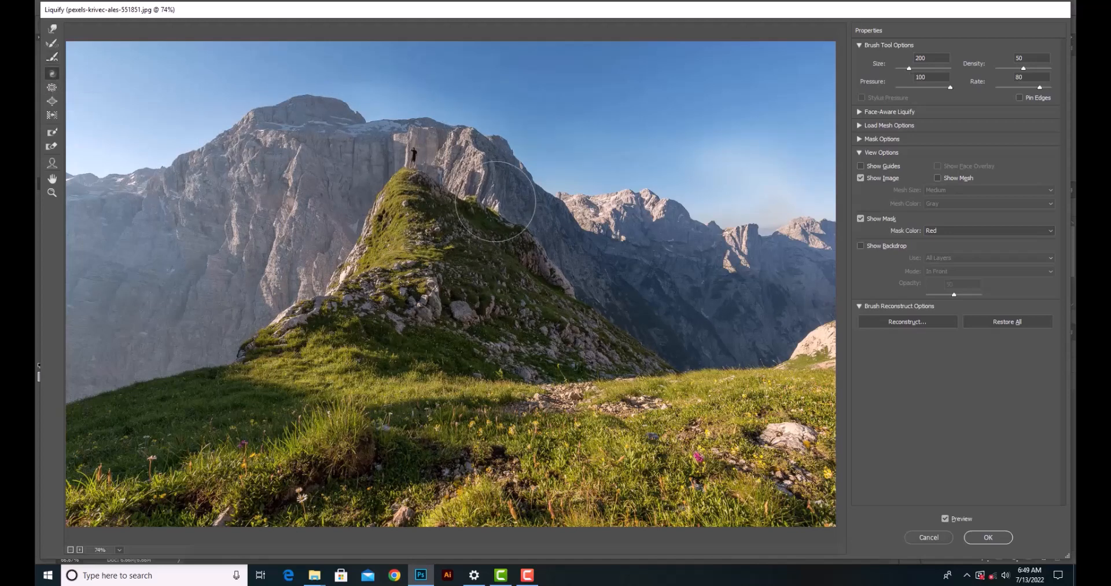
mouse_move(494, 215)
left_mouse_down()
mouse_move(440, 184)
mouse_move(491, 204)
mouse_move(493, 232)
mouse_move(539, 258)
left_mouse_up()
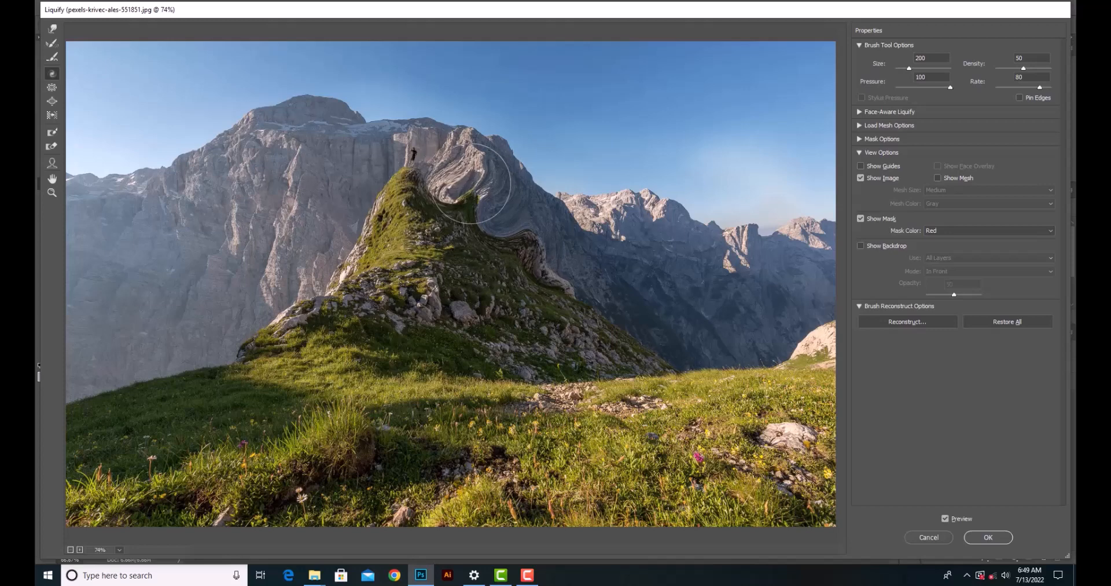
left_click_drag(474, 194, 441, 173)
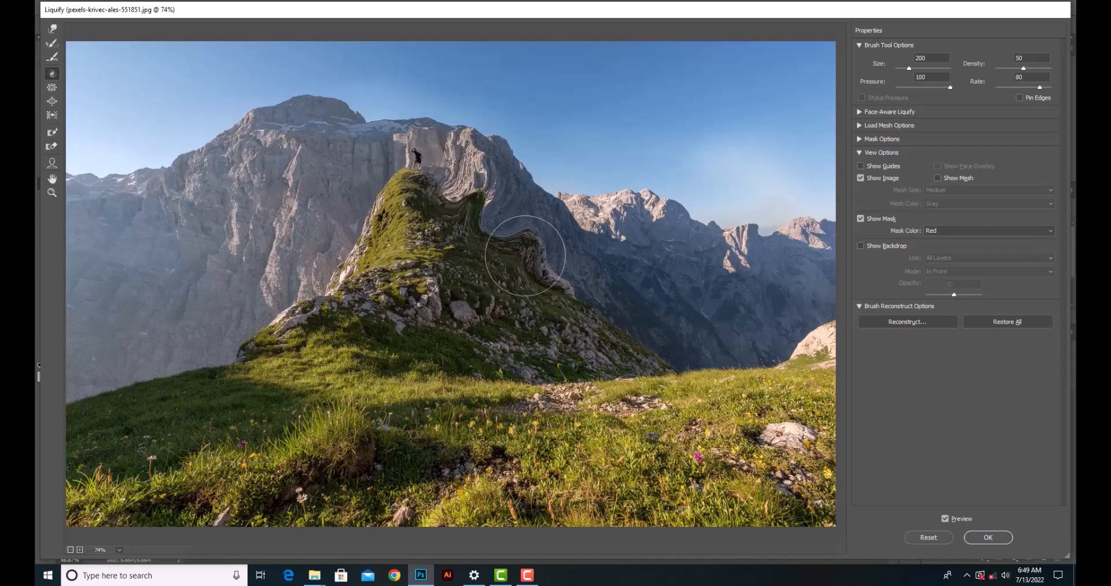
Shrink the tall peak and the ridge behind the hiker with the Pucker tool at brush size 250.
left_click(51, 89)
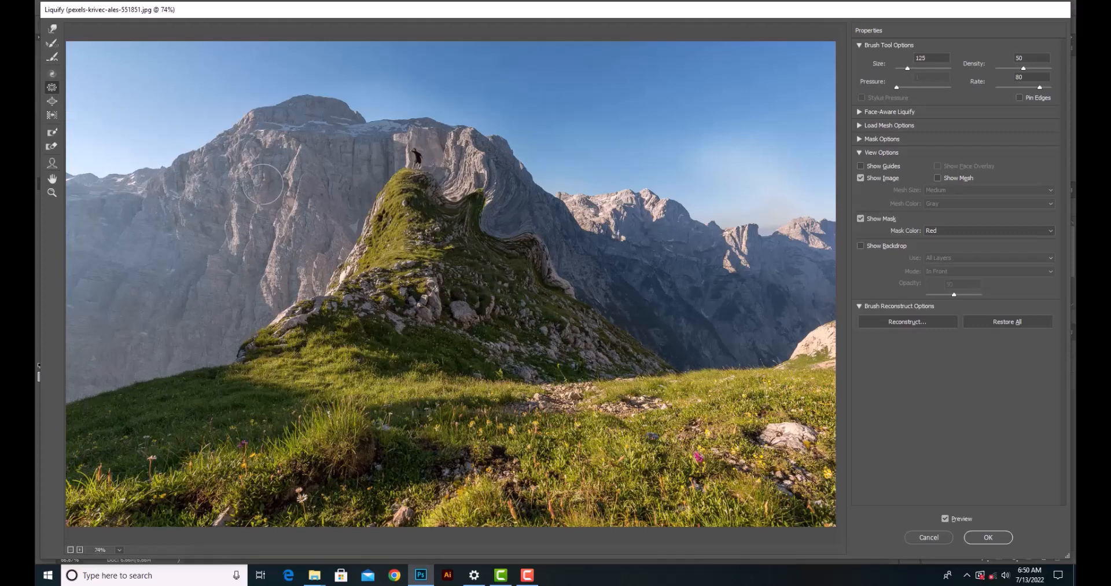
key("]")
key("]")
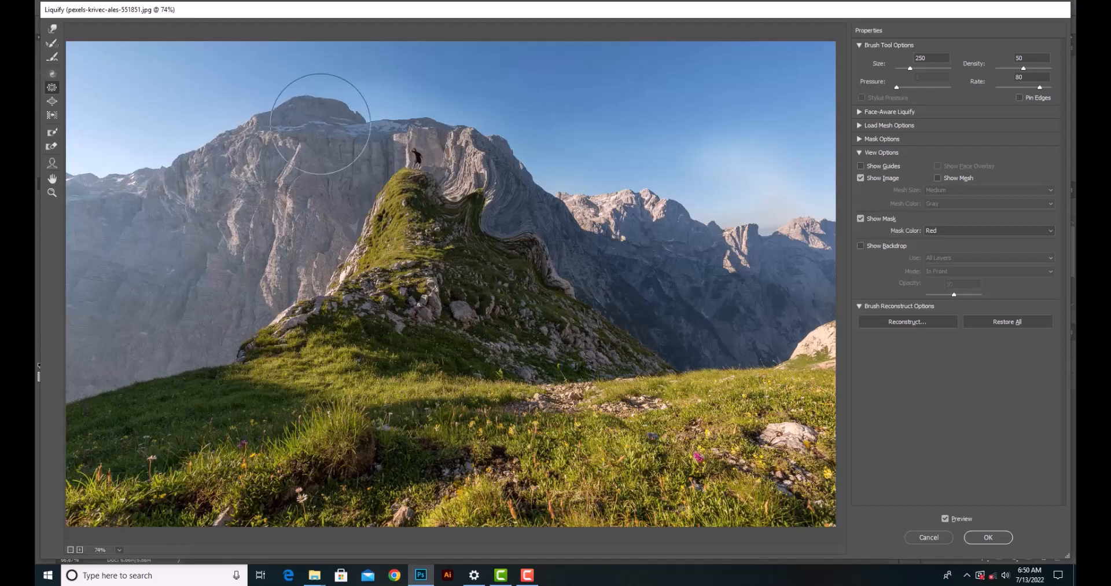
left_click_drag(392, 111, 398, 114)
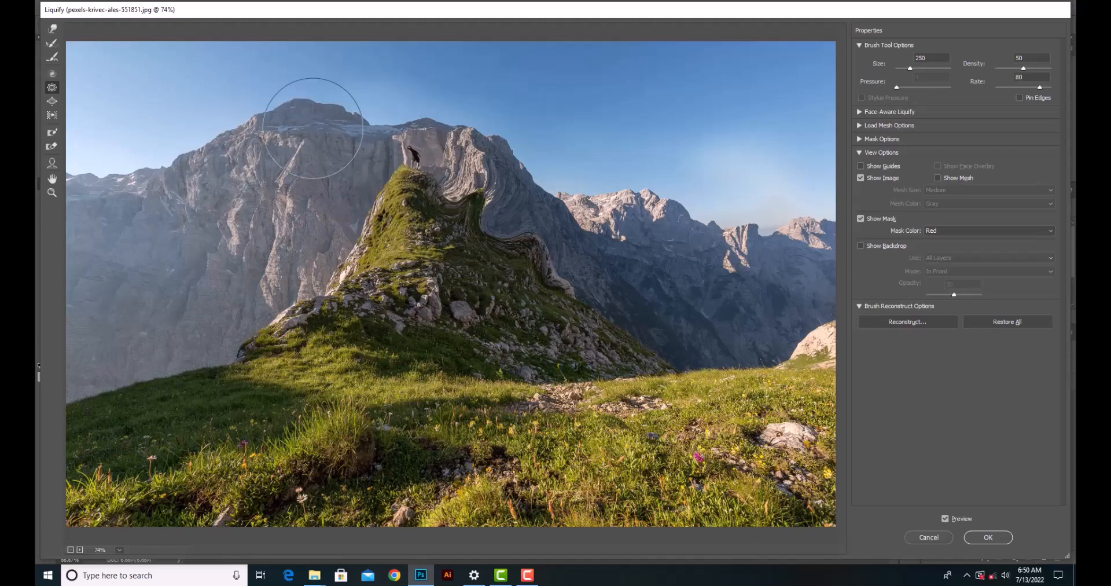
Bloat the ridge behind the hiker at brush size 250, and undo the twirl, pucker and bloat strokes.
left_click(52, 103)
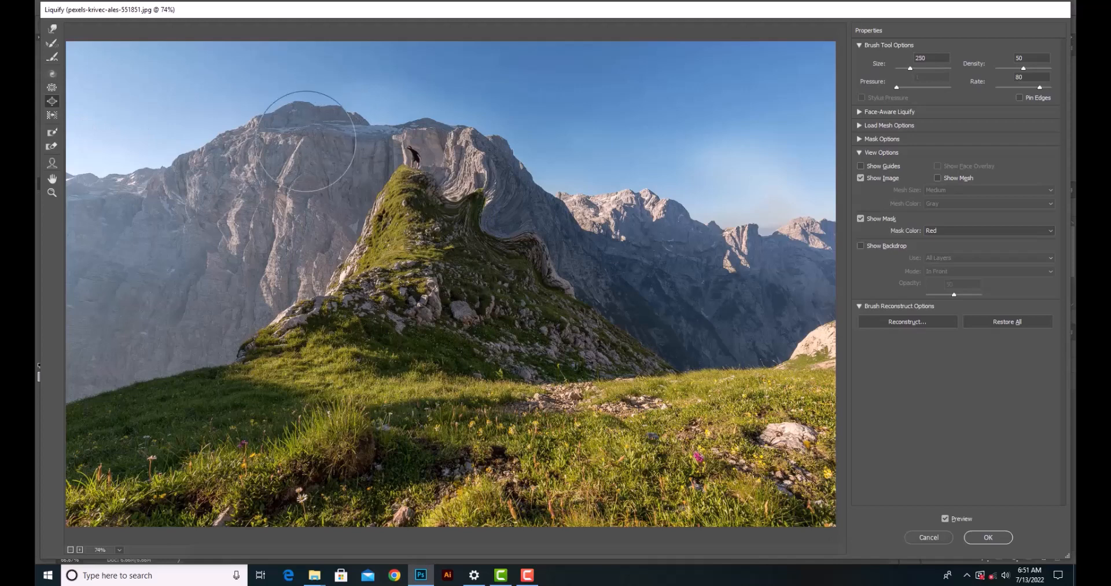
key("bracketright")
key("bracketright")
key("bracketright")
key("bracketright")
key("bracketright")
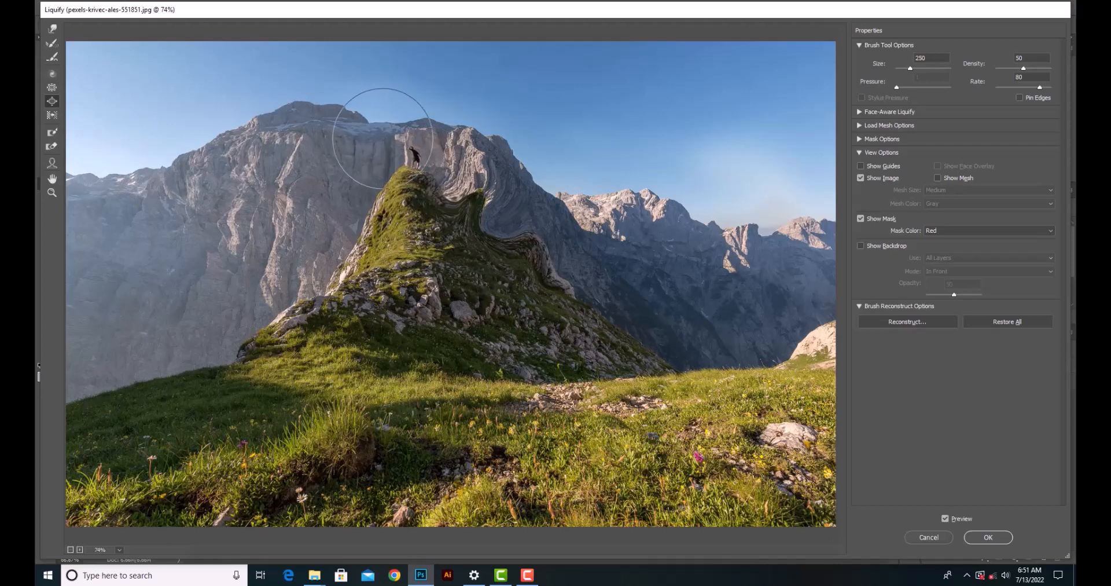
left_click_drag(434, 123, 494, 162)
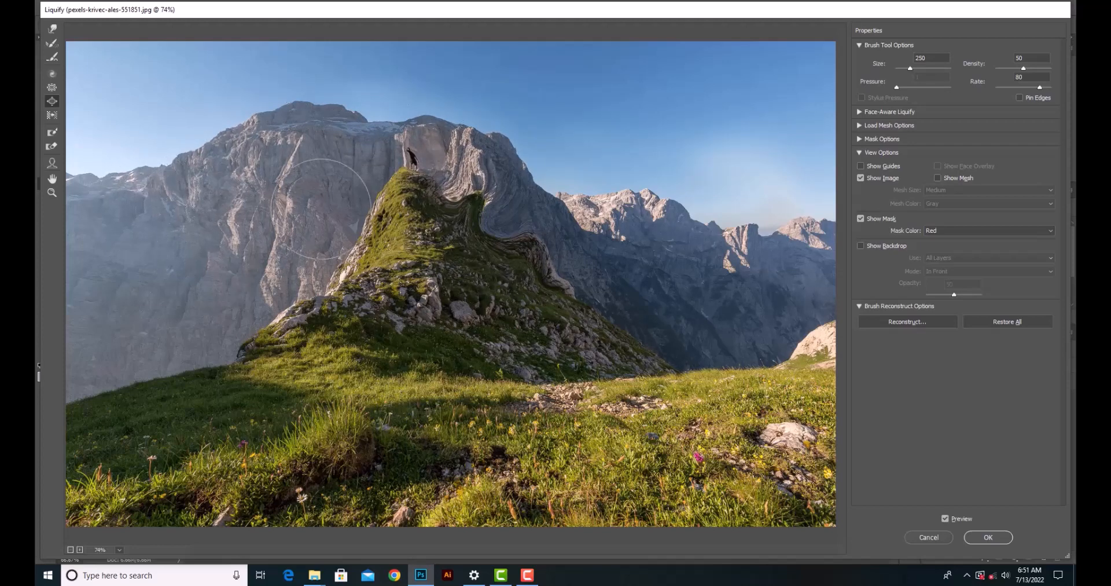
key("ctrl+z")
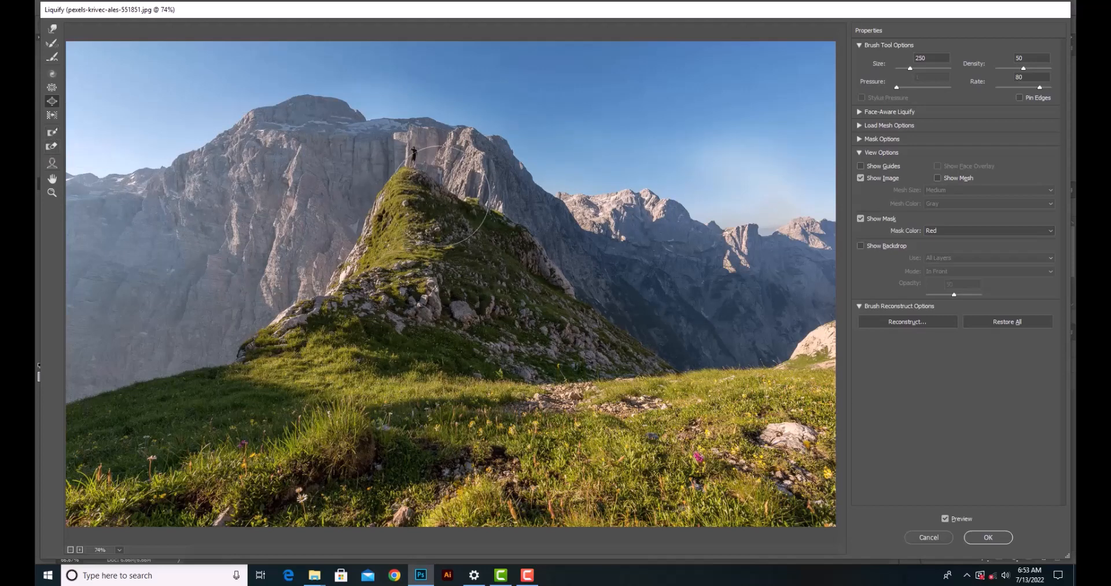
Protect the hiker on the hilltop by painting a freeze mask over the figure at brush size 70.
key("ctrl+plus")
key("ctrl+plus")
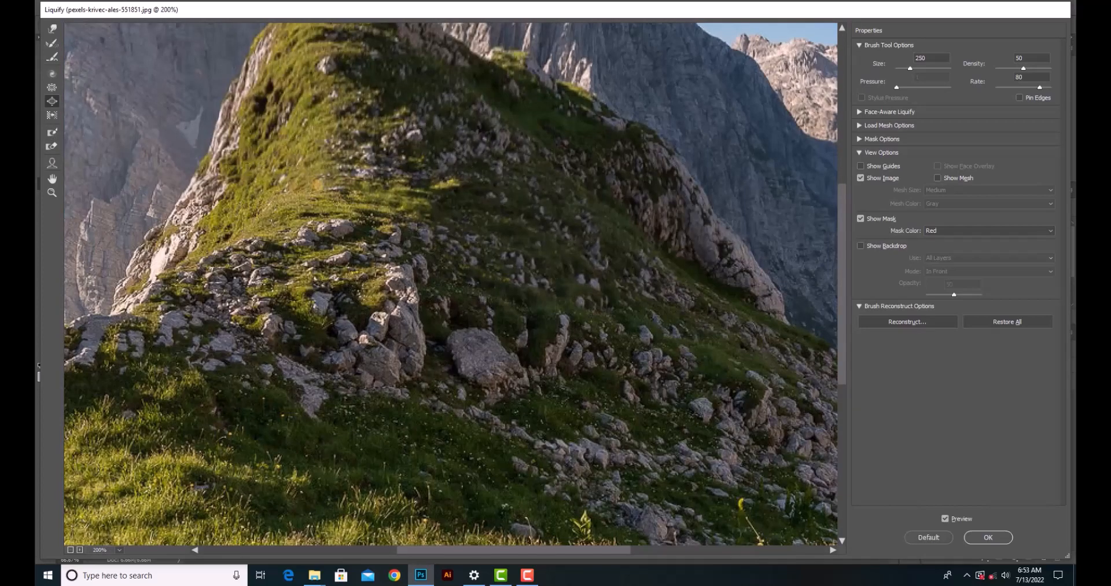
key("ctrl+alt+0")
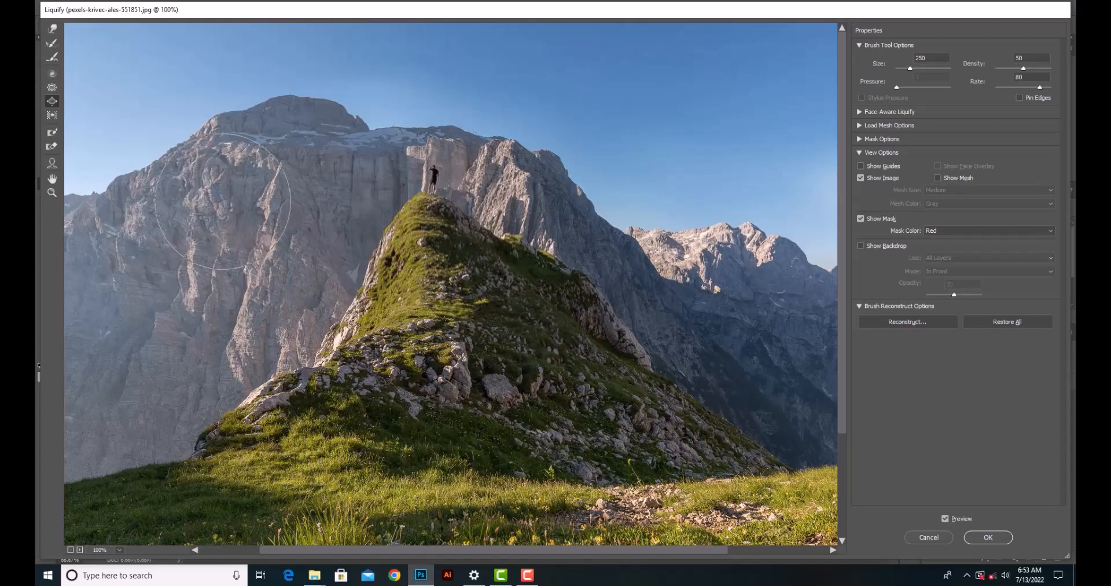
left_click(52, 133)
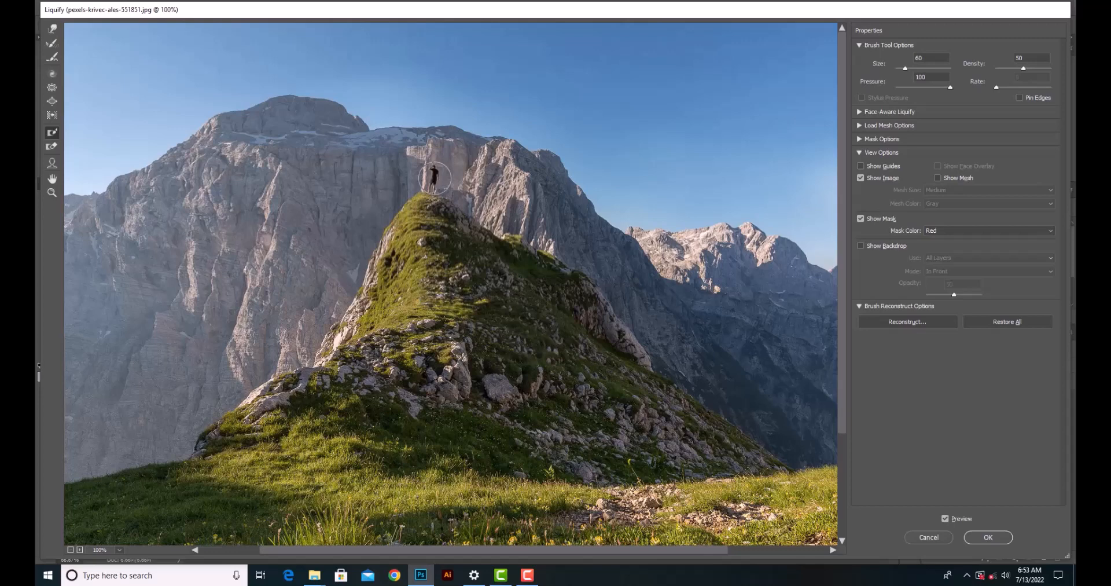
left_click_drag(431, 180, 431, 177)
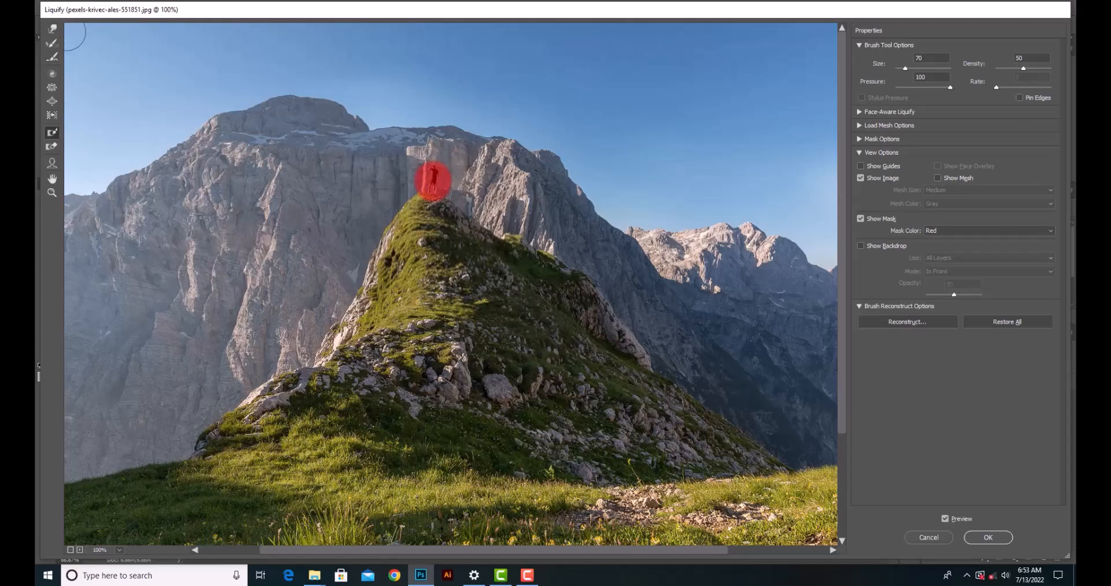
Warp the peak, cliff and hilltop around the frozen hiker with the Forward Warp tool at brush size 250.
left_click(52, 29)
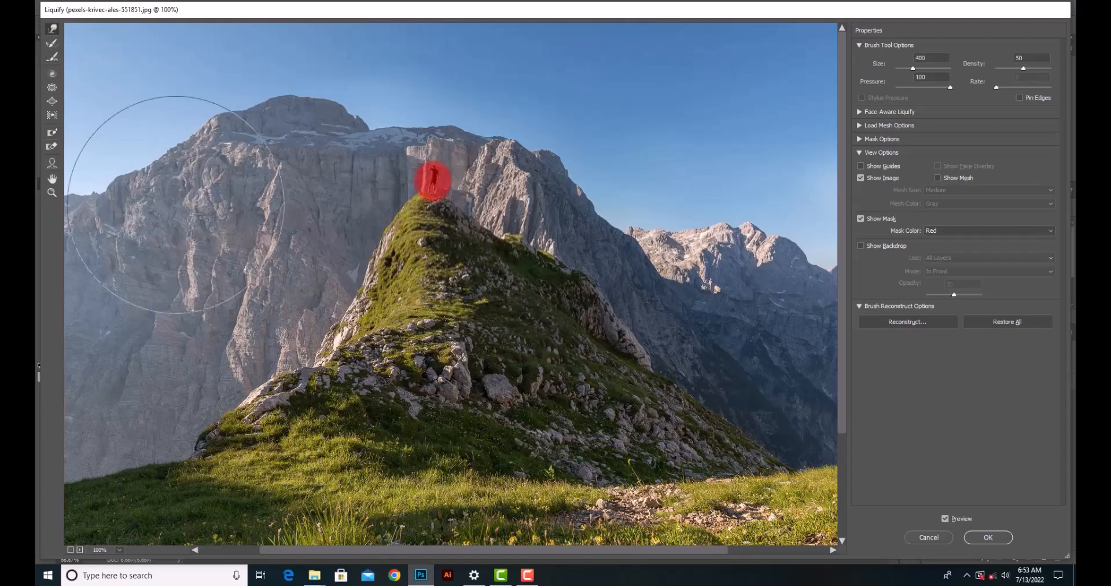
key("bracketleft")
key("bracketleft")
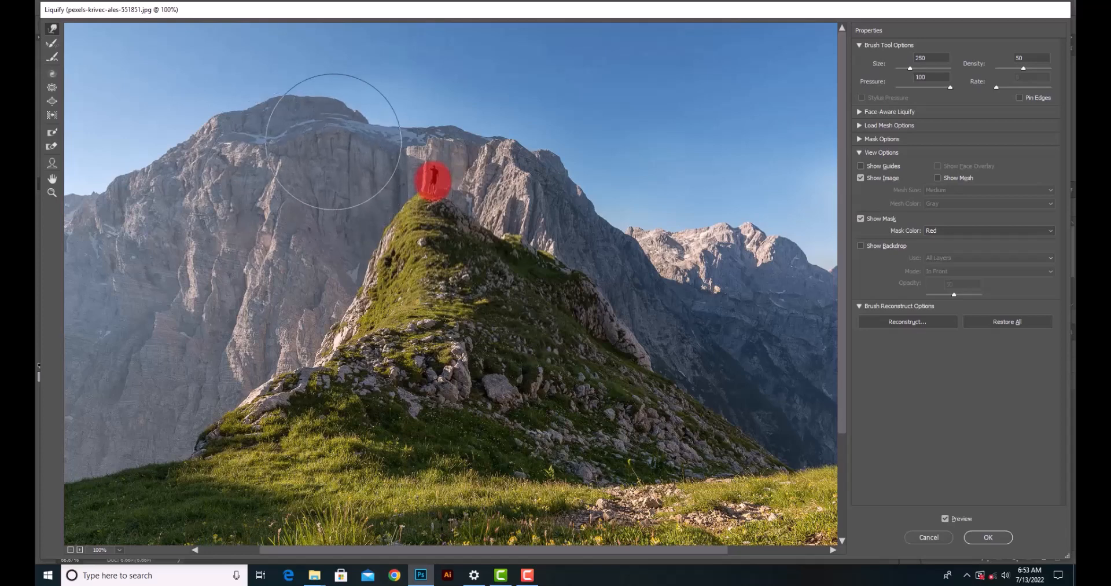
left_click_drag(360, 142, 409, 116)
mouse_move(461, 151)
left_mouse_down()
mouse_move(449, 137)
mouse_move(474, 183)
mouse_move(471, 136)
mouse_move(397, 186)
mouse_move(377, 174)
left_mouse_up()
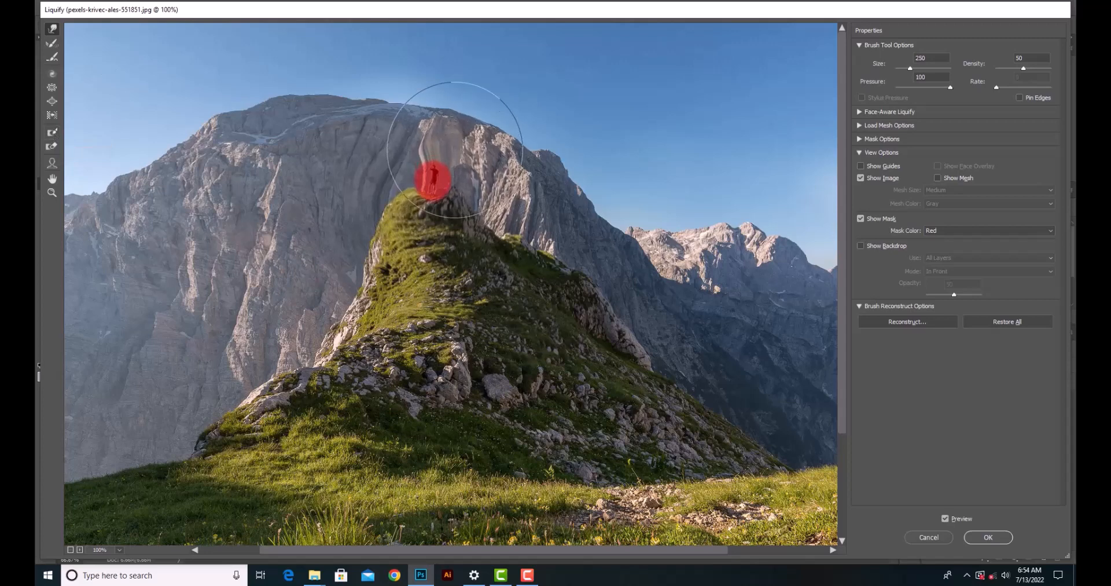
mouse_move(490, 189)
left_mouse_down()
mouse_move(466, 240)
mouse_move(469, 278)
mouse_move(383, 247)
left_mouse_up()
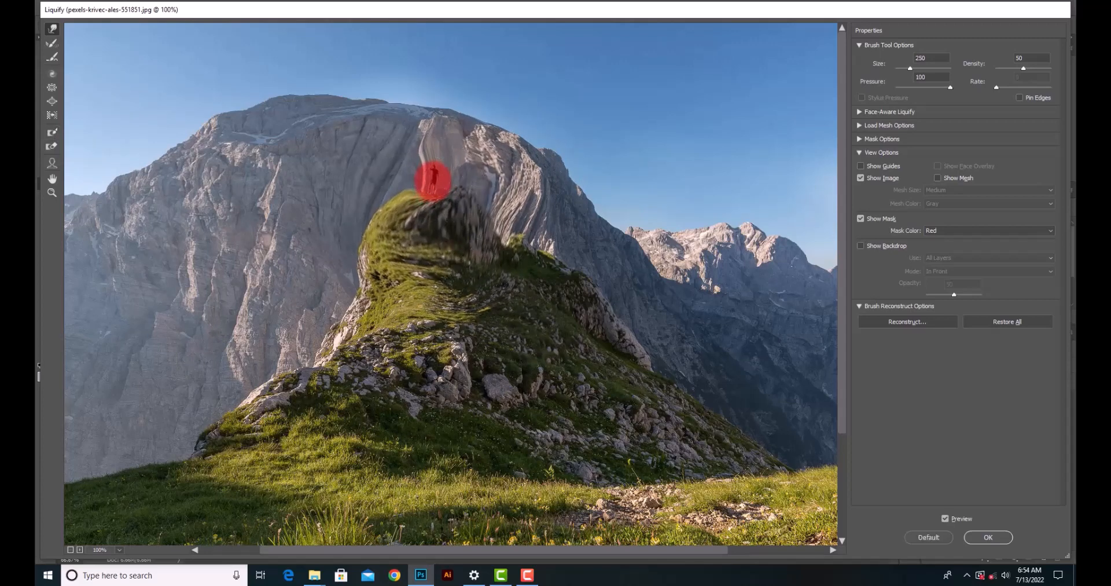
Activate the Thaw Mask tool with a brush size of 100 and show the whole mountain photo.
key("ctrl+minus")
key("ctrl+minus")
scroll(101, 136, "up", 3)
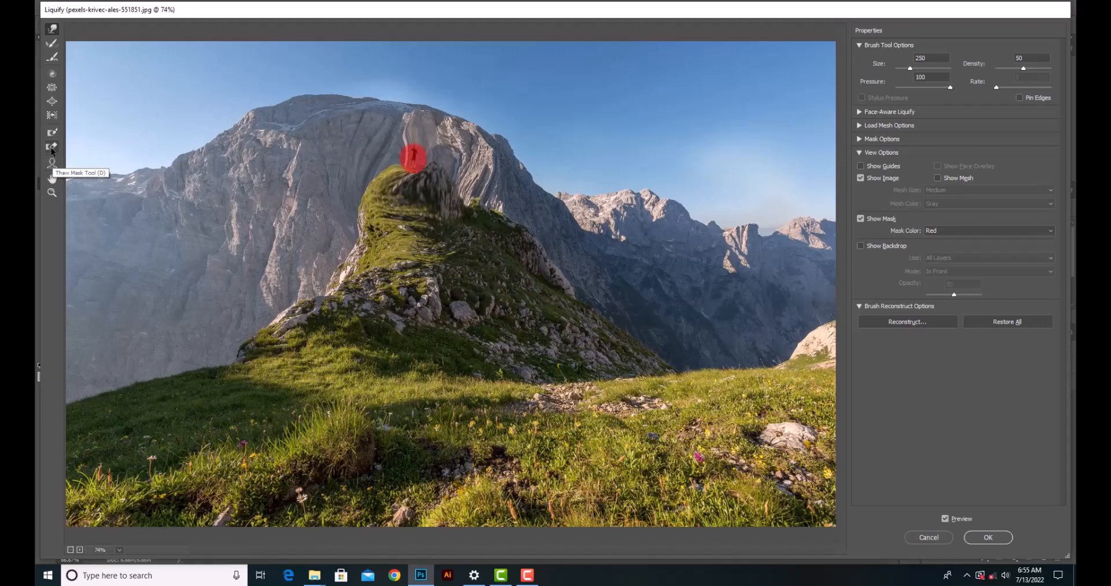
key("bracketleft")
key("bracketleft")
key("bracketleft")
key("bracketleft")
key("bracketleft")
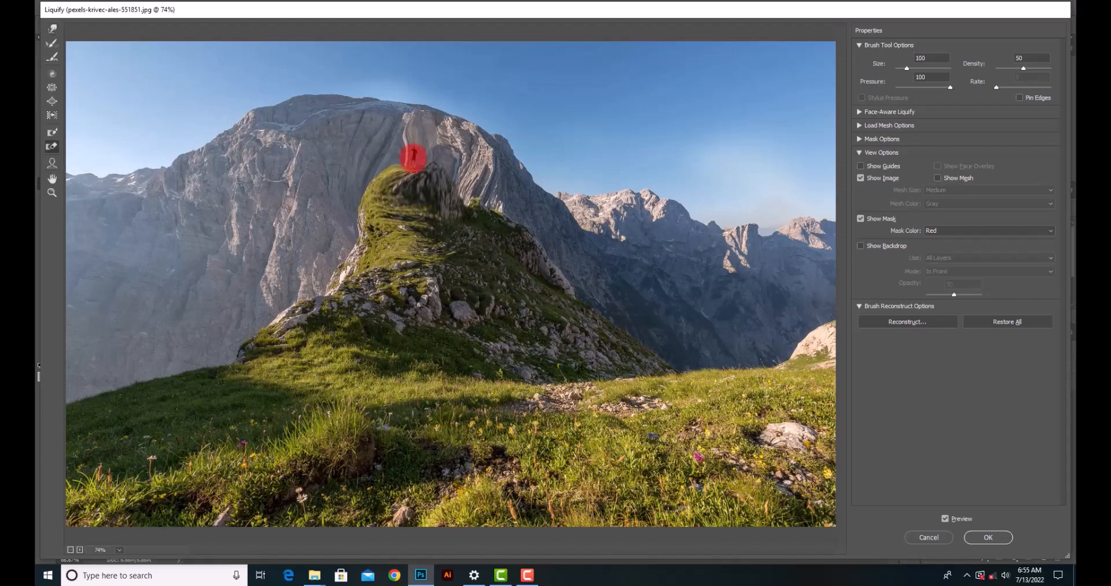
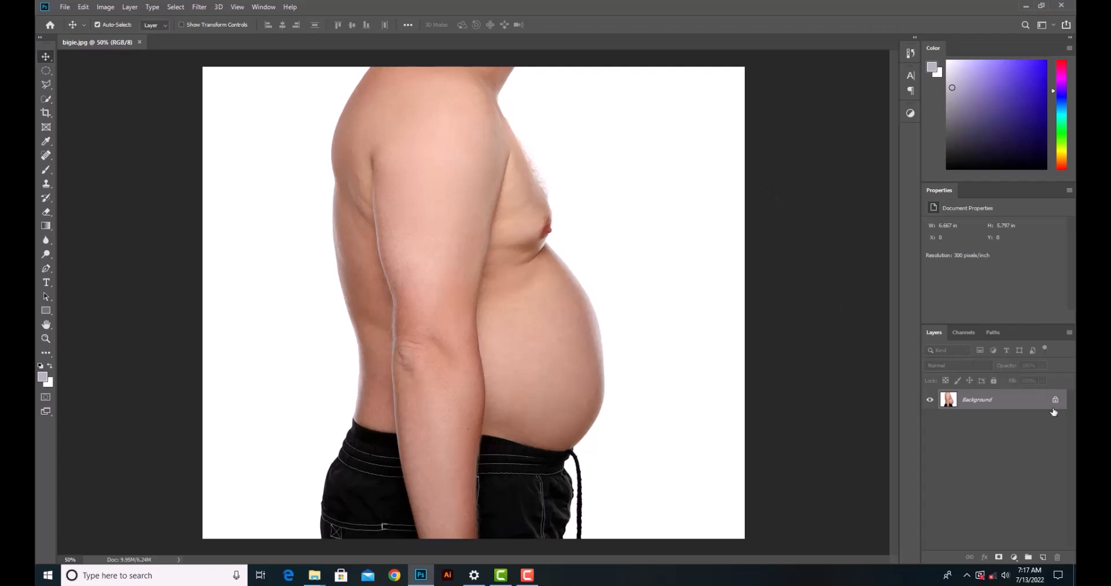
Convert the Background layer of bigie.jpg into a smart object for smart filters.
left_click(203, 8)
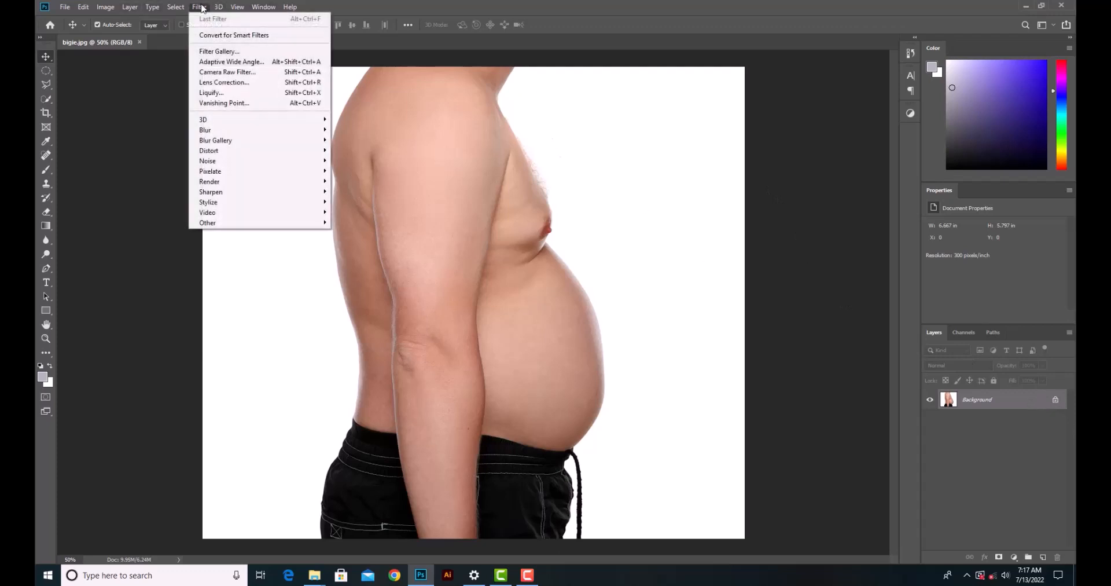
left_click(242, 36)
left_click(544, 214)
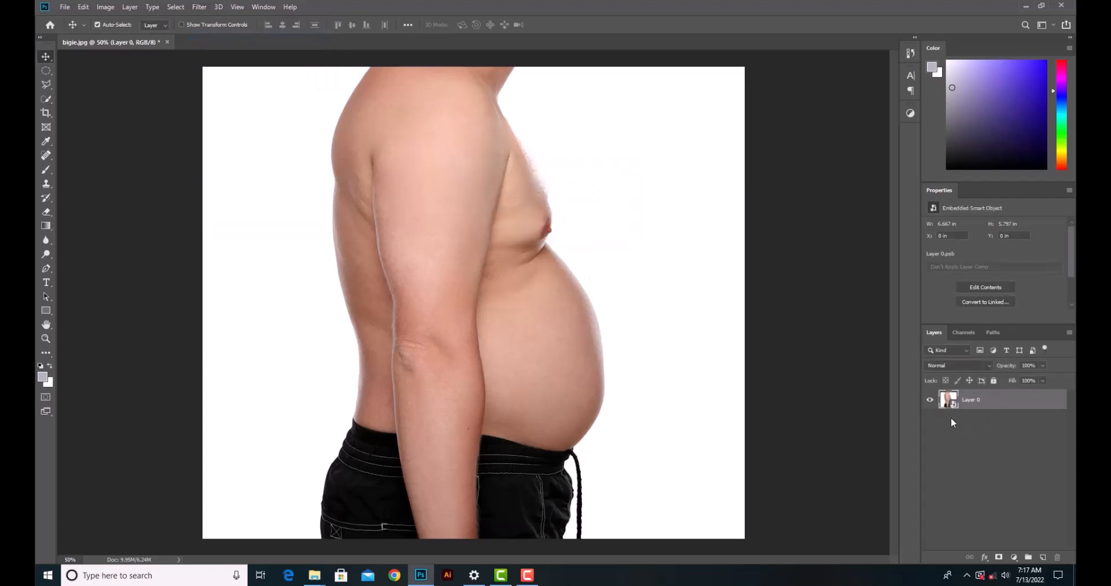
Open the Liquify filter on the torso layer and pucker the upper belly edge at brush size 200.
left_click(200, 7)
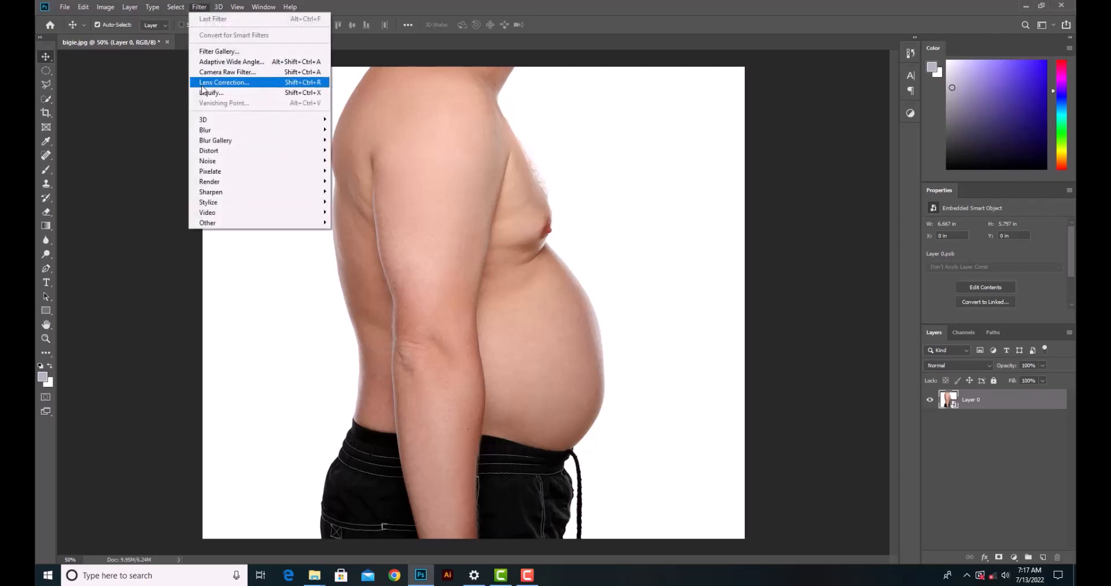
mouse_move(187, 6)
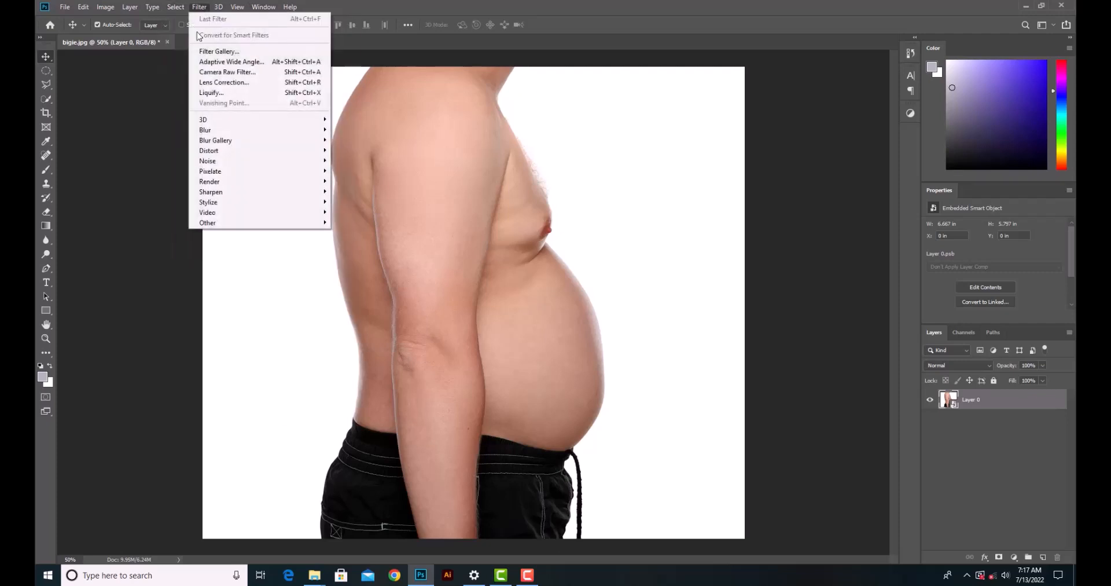
left_click(206, 94)
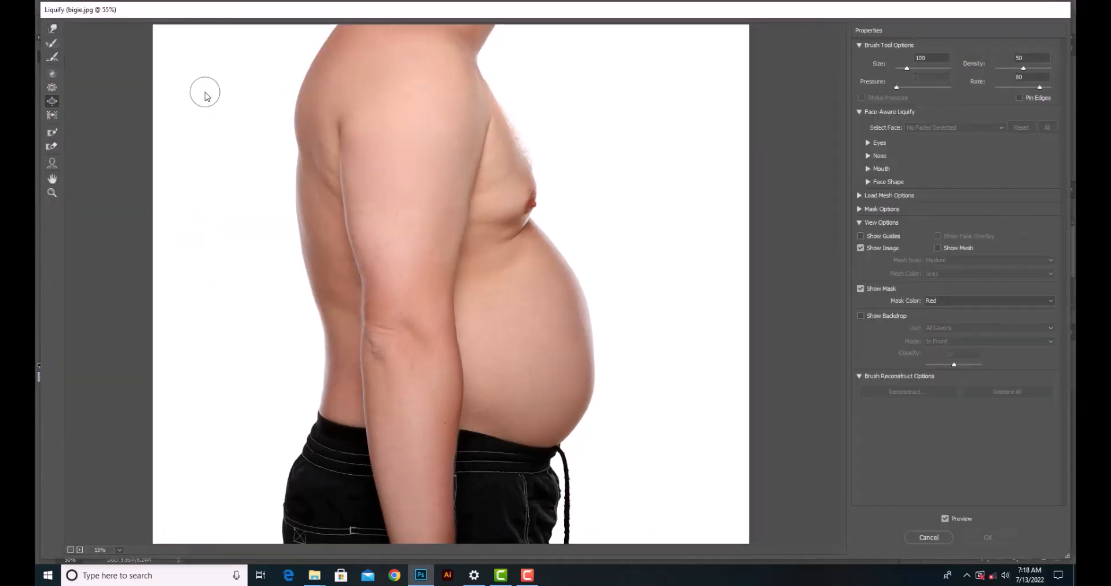
key("w")
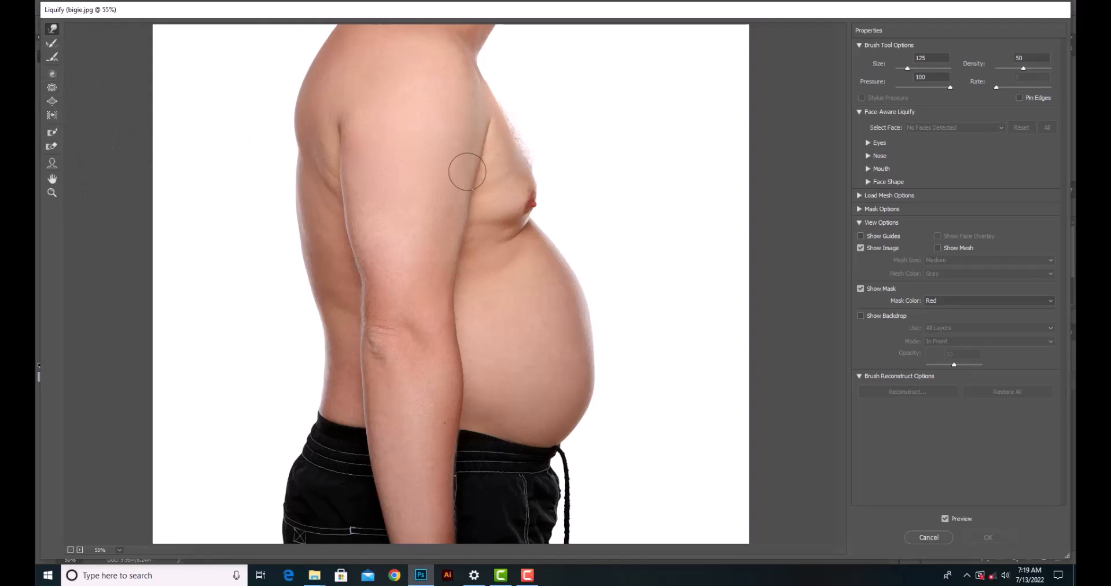
left_click(52, 87)
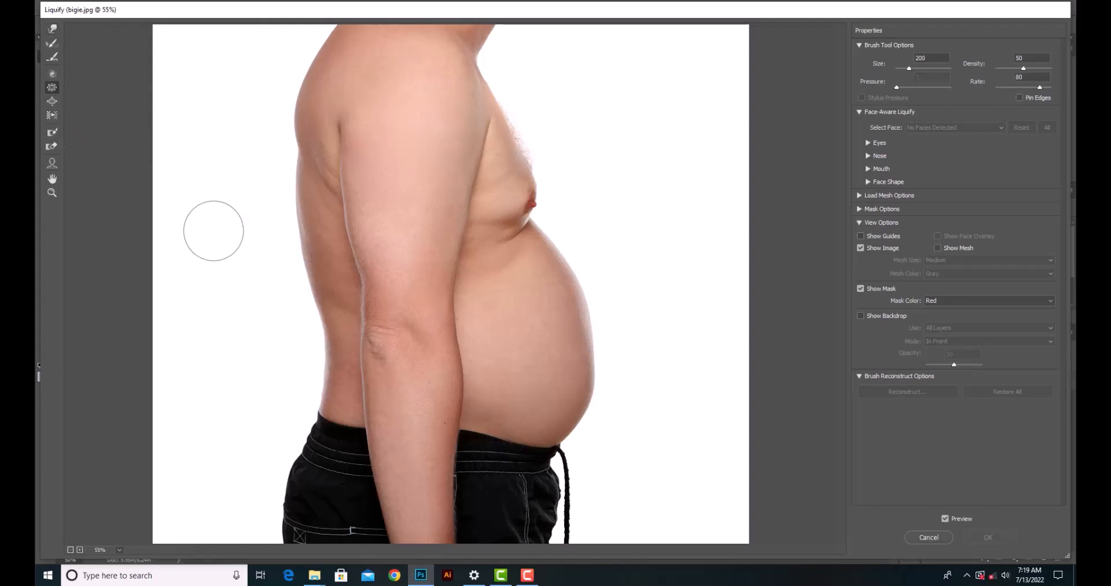
mouse_move(543, 250)
left_mouse_down()
mouse_move(582, 333)
mouse_move(582, 307)
mouse_move(547, 241)
mouse_move(575, 297)
left_mouse_up()
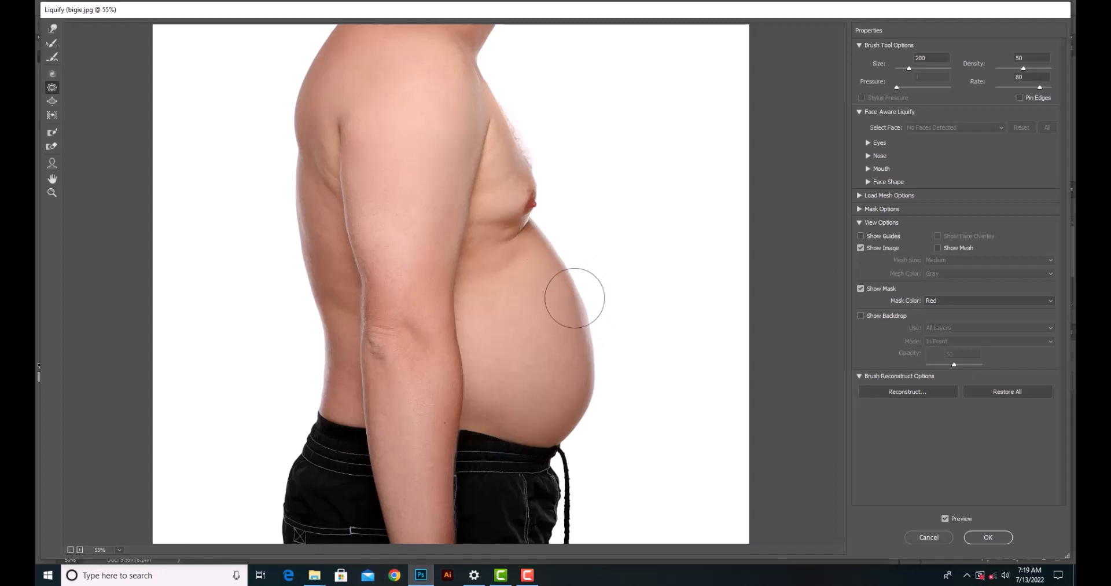
Push the belly outline inward with the Forward Warp tool, using brush sizes 200 and 300.
left_click(52, 29)
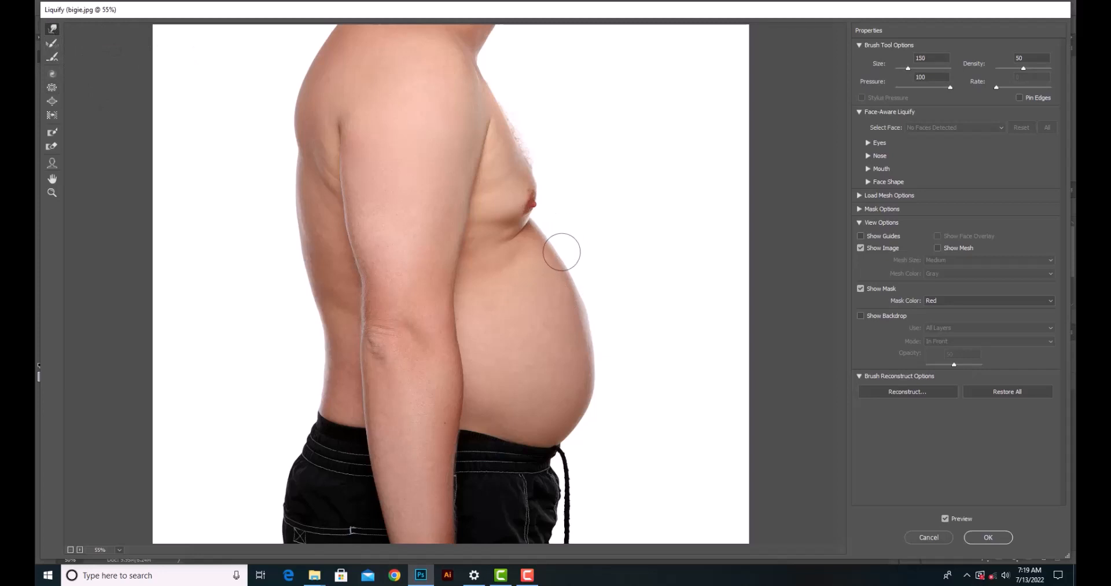
key("bracketright")
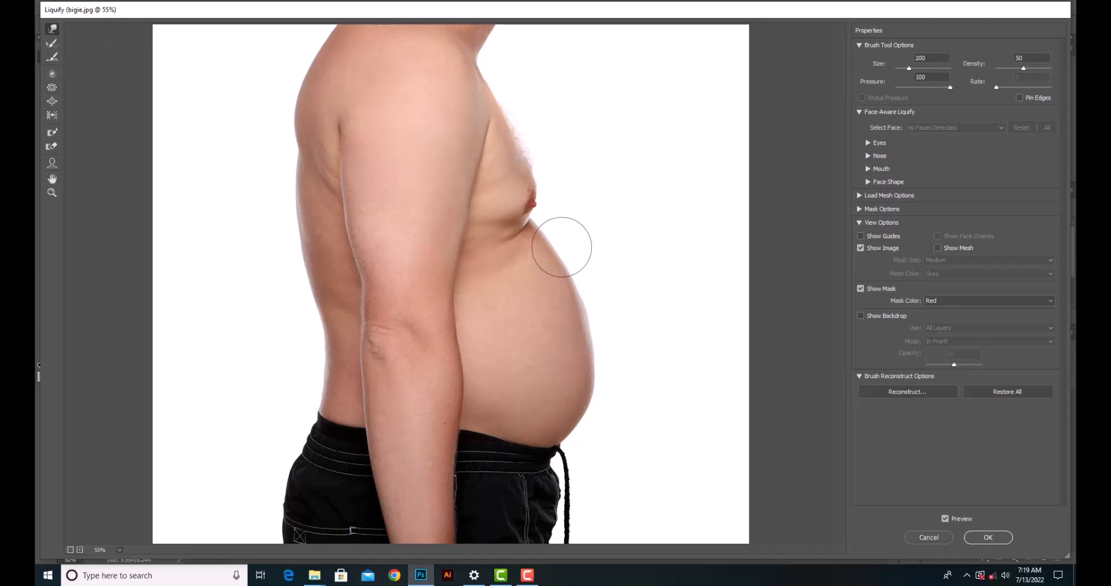
mouse_move(558, 240)
left_mouse_down()
mouse_move(594, 328)
mouse_move(584, 322)
mouse_move(598, 369)
mouse_move(591, 411)
mouse_move(606, 411)
mouse_move(580, 434)
mouse_move(601, 376)
mouse_move(593, 310)
mouse_move(563, 254)
mouse_move(603, 407)
mouse_move(602, 393)
mouse_move(576, 454)
mouse_move(590, 357)
mouse_move(606, 344)
mouse_move(576, 315)
mouse_move(550, 249)
left_mouse_up()
key("bracketright")
key("bracketright")
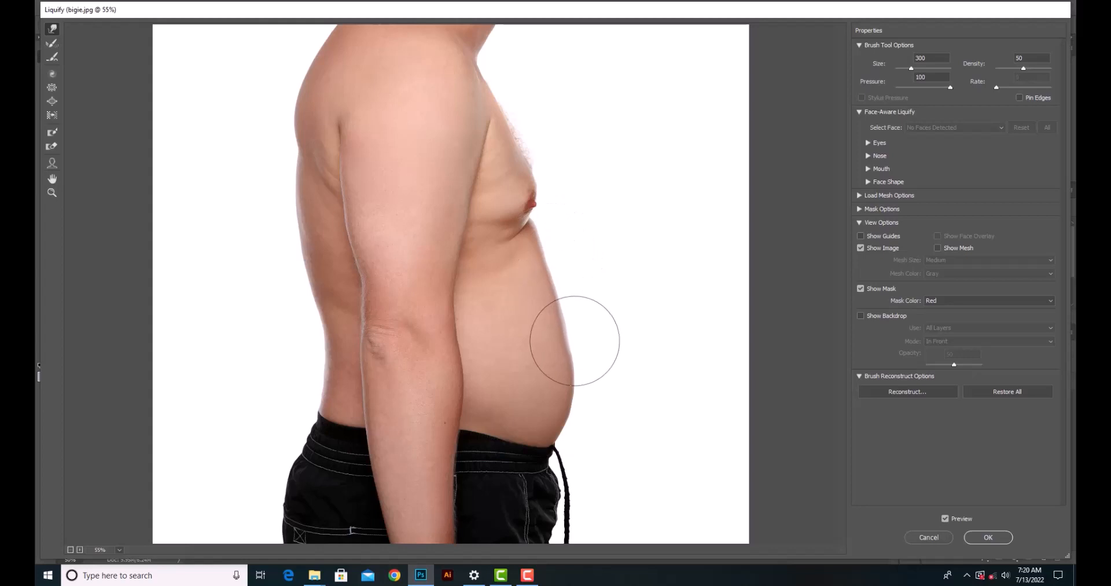
mouse_move(575, 407)
left_mouse_down()
mouse_move(562, 503)
mouse_move(564, 408)
mouse_move(581, 364)
mouse_move(575, 306)
mouse_move(551, 245)
mouse_move(566, 453)
mouse_move(576, 365)
mouse_move(532, 238)
mouse_move(533, 189)
mouse_move(548, 188)
mouse_move(518, 148)
mouse_move(540, 143)
mouse_move(531, 174)
mouse_move(504, 107)
mouse_move(520, 161)
left_mouse_up()
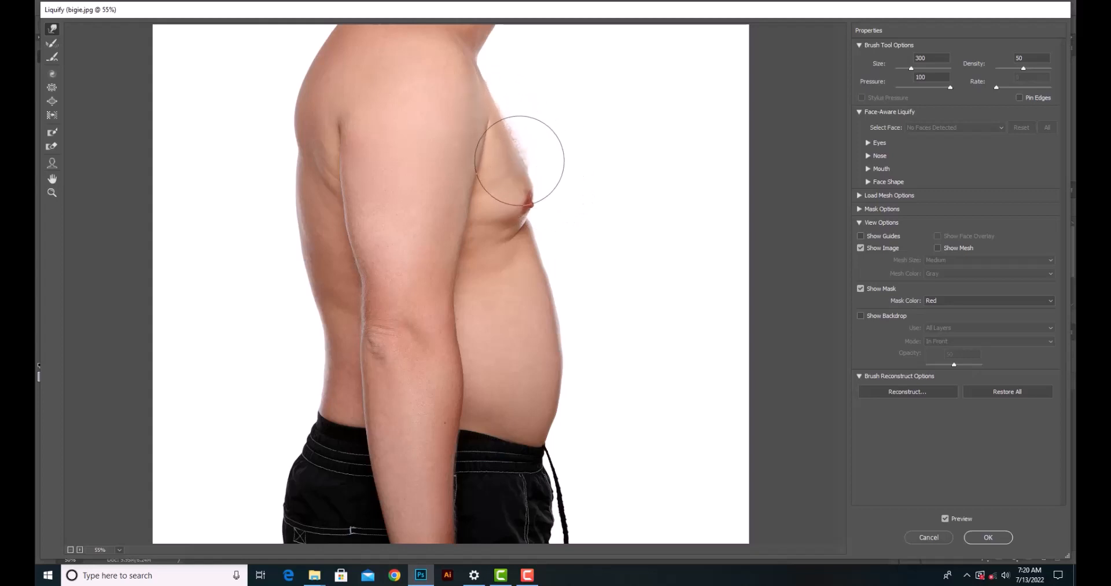
mouse_move(554, 373)
left_mouse_down()
mouse_move(565, 397)
mouse_move(575, 384)
mouse_move(554, 259)
left_mouse_up()
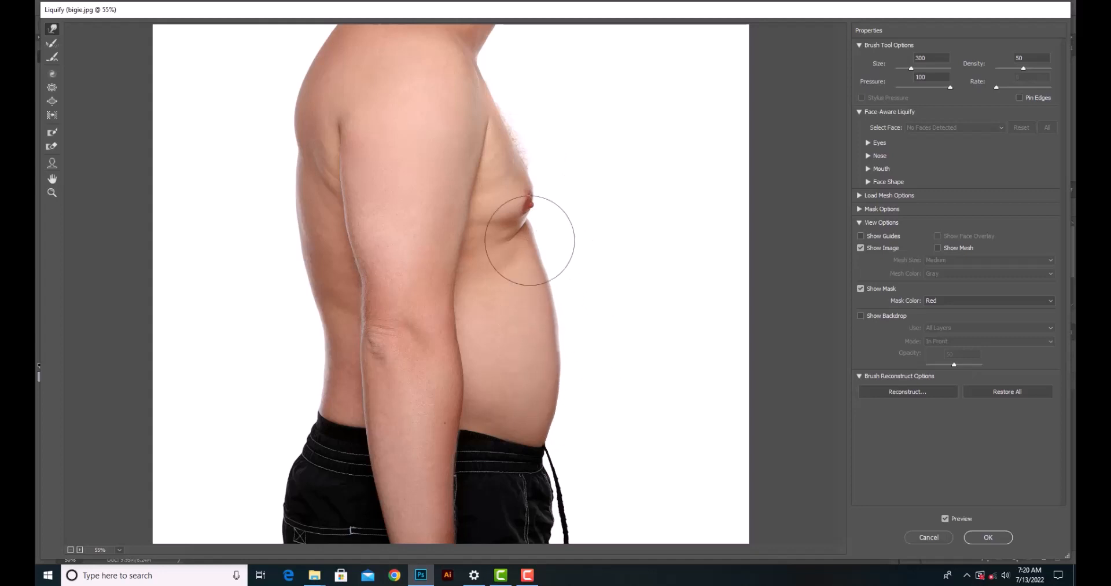
Refine the lower belly curve with the Forward Warp tool at brush size 175.
key("bracketleft")
key("bracketleft")
key("bracketleft")
key("bracketleft")
mouse_move(568, 379)
left_mouse_down()
mouse_move(561, 367)
mouse_move(561, 405)
mouse_move(563, 390)
left_mouse_up()
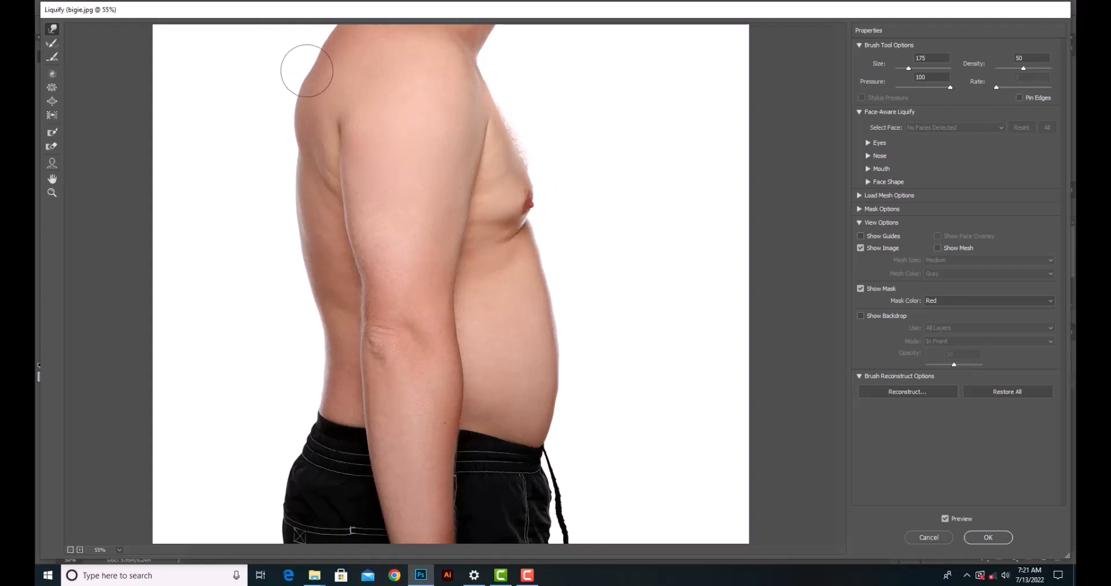
Slim the back from the shoulder to the waist with the Forward Warp tool at brush sizes 175 and 250.
left_click_drag(298, 98, 303, 102)
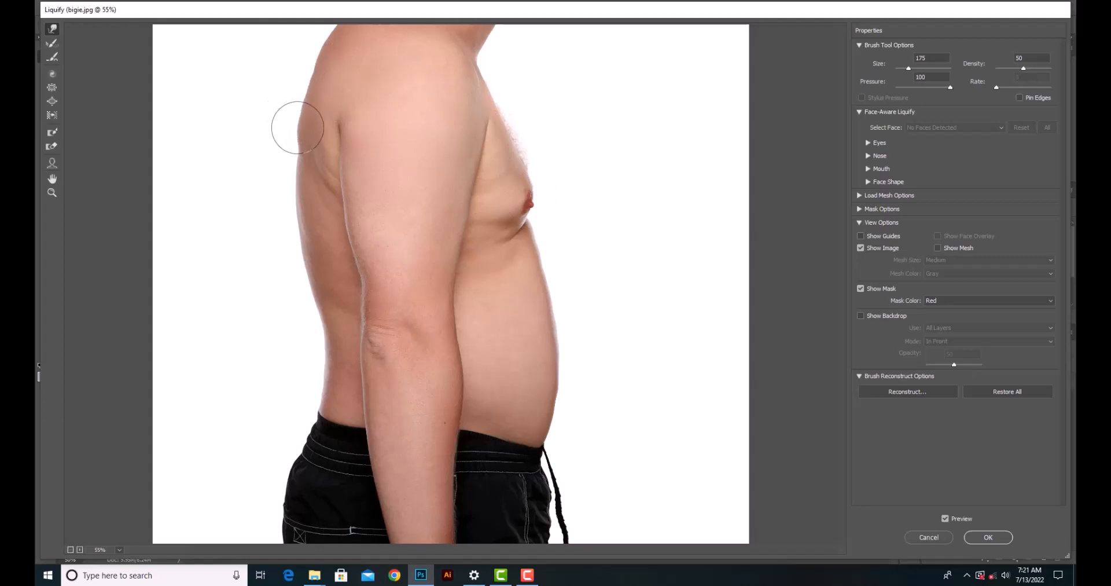
key("bracketright")
key("bracketright")
left_click_drag(291, 132, 294, 142)
mouse_move(284, 206)
left_mouse_down()
mouse_move(294, 179)
mouse_move(294, 275)
mouse_move(292, 218)
left_mouse_up()
left_click_drag(294, 270, 298, 265)
left_click_drag(303, 301, 310, 289)
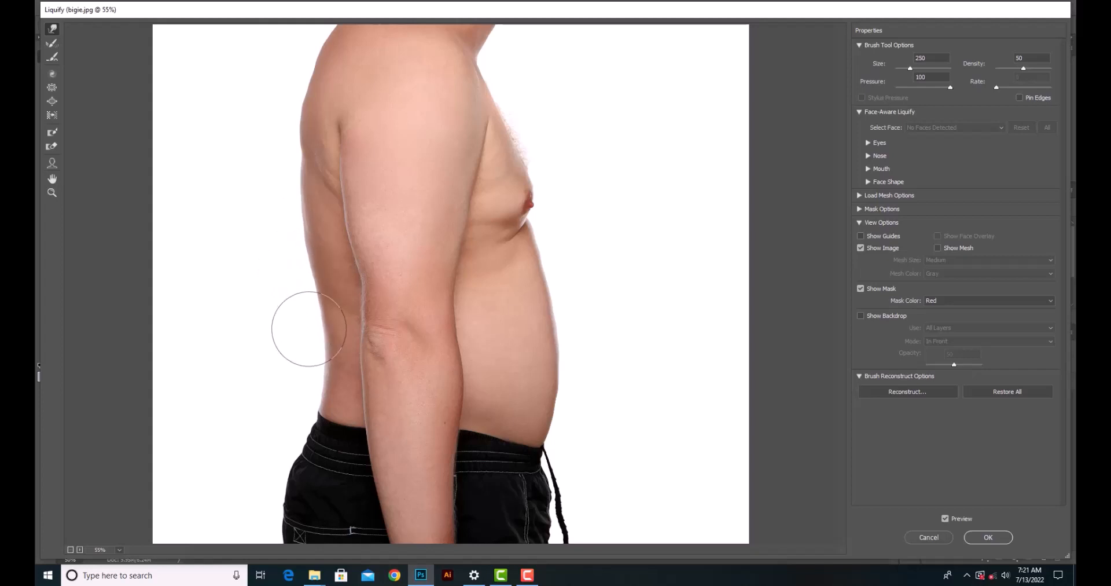
left_click_drag(307, 369, 316, 378)
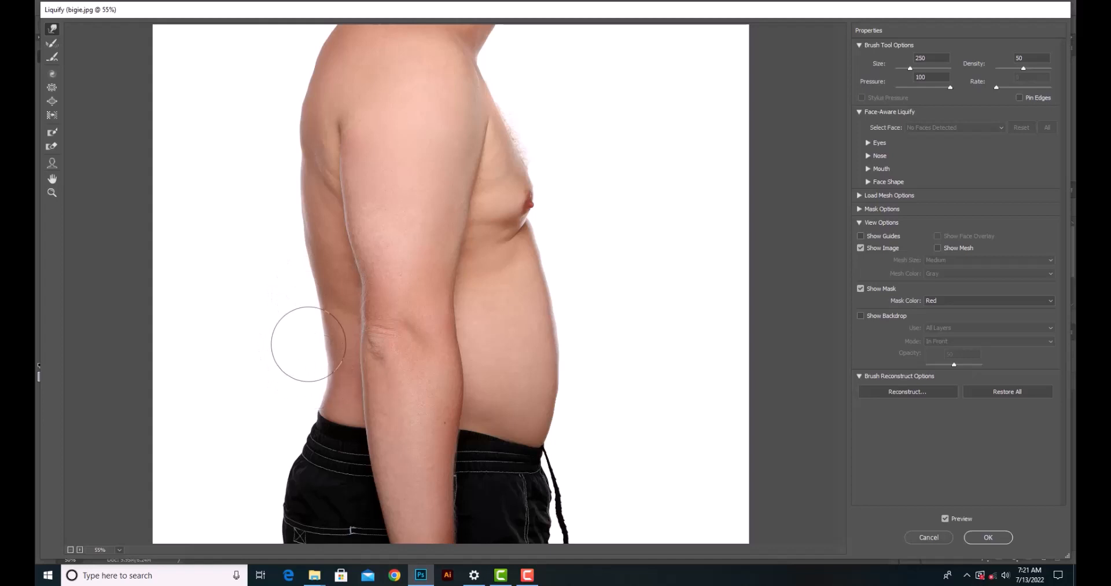
mouse_move(293, 255)
left_mouse_down()
mouse_move(285, 193)
mouse_move(307, 255)
left_mouse_up()
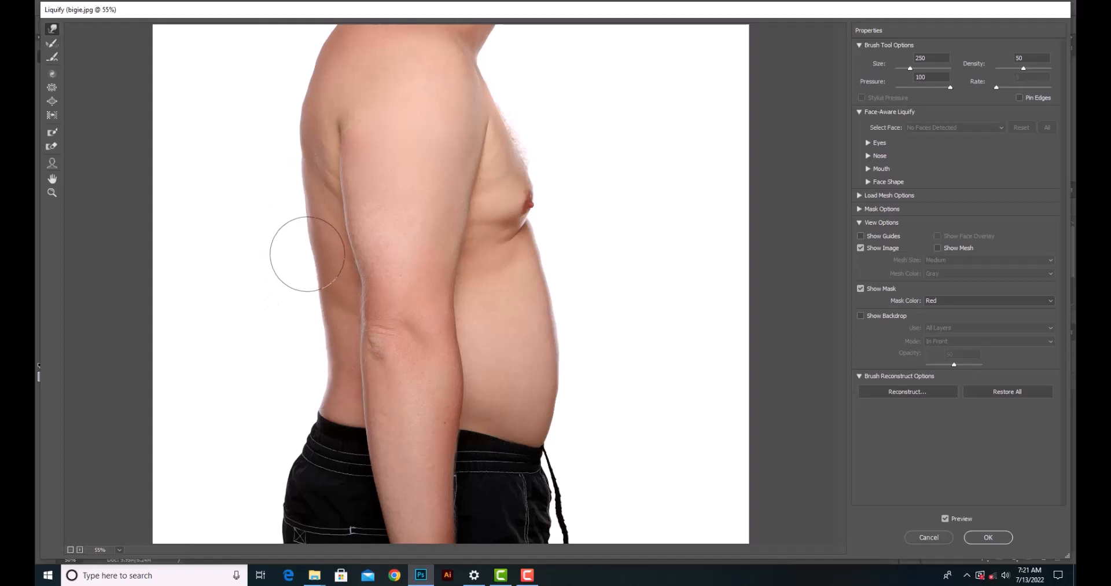
Nudge the rear of the shoulder and the back of the shorts inward at brush size 250.
left_click_drag(310, 49, 317, 53)
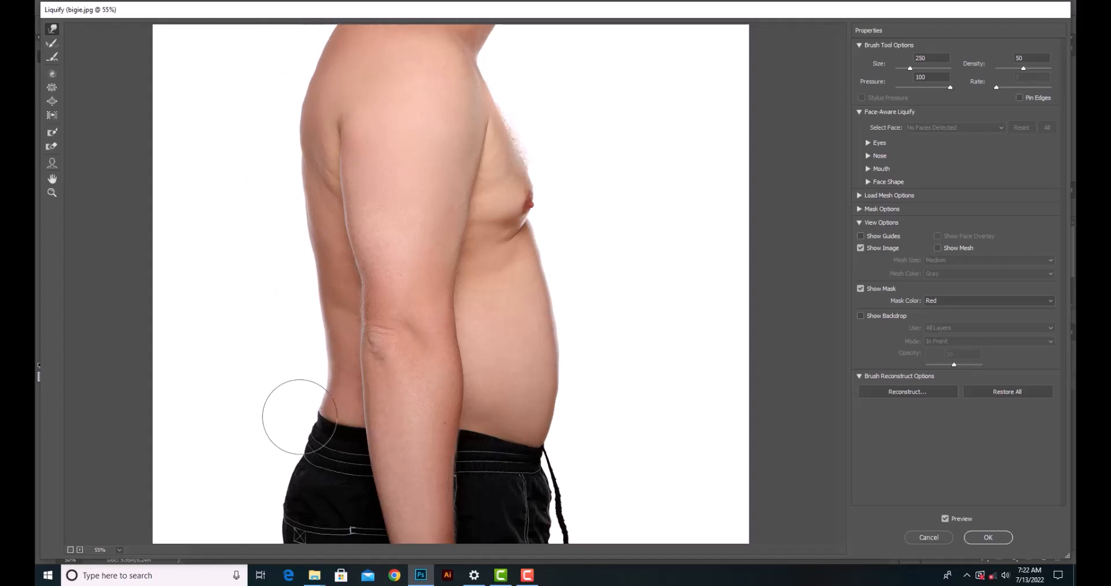
left_click_drag(290, 509, 293, 515)
left_click_drag(310, 427, 313, 428)
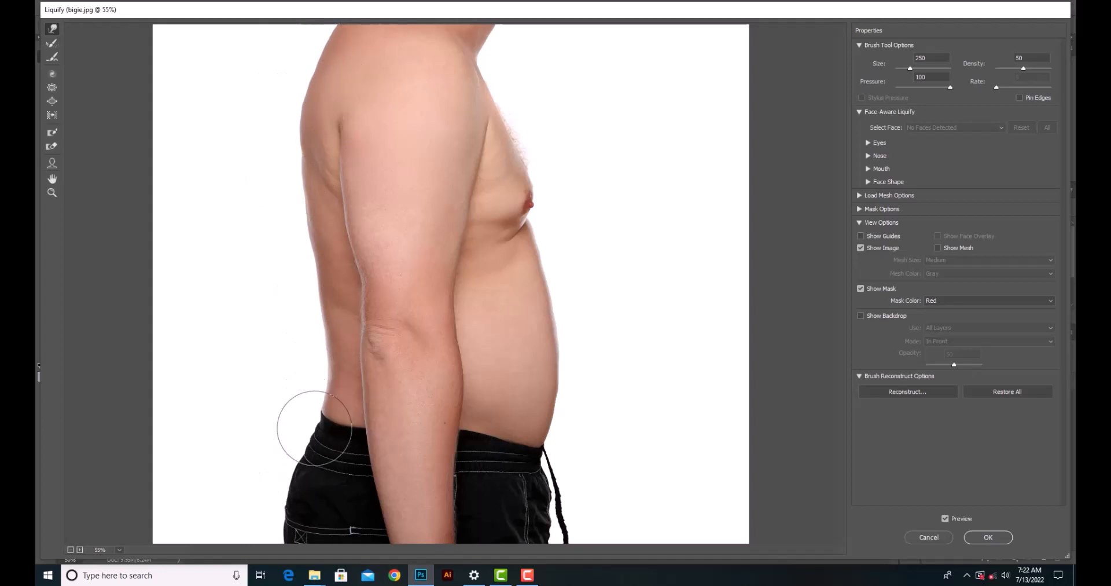
left_click_drag(306, 114, 314, 111)
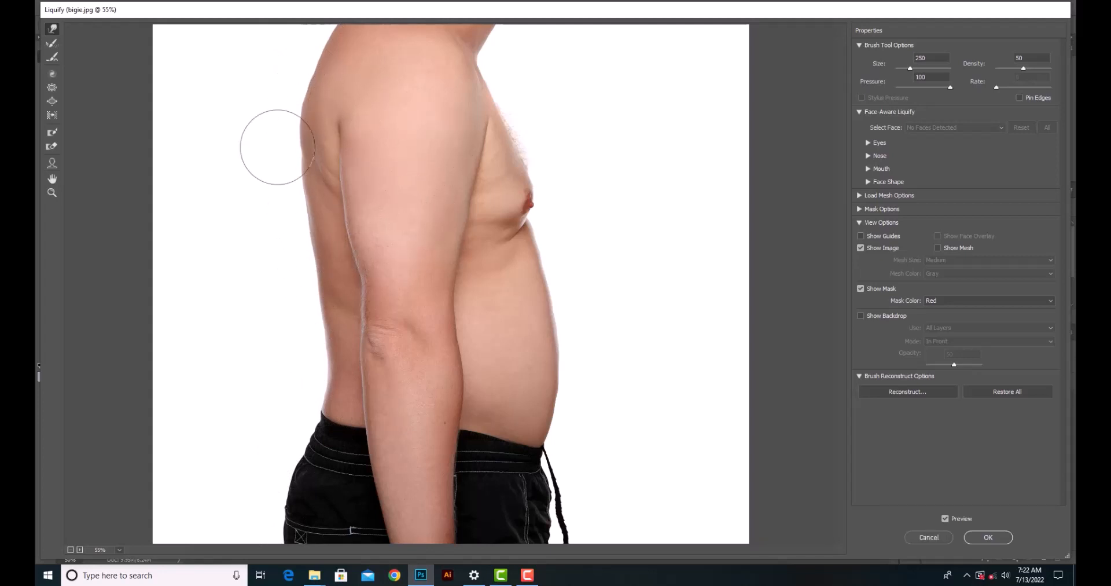
Activate the Pucker tool with a brush size of 400 and apply the Liquify edits to the layer.
left_click(52, 88)
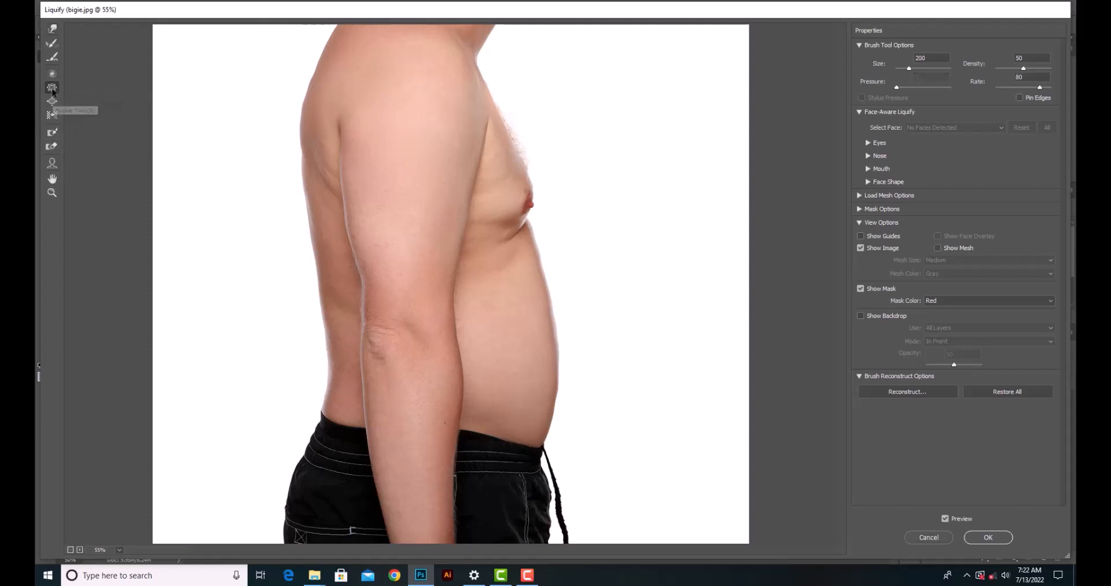
key("bracketright")
key("bracketright")
key("bracketright")
key("bracketright")
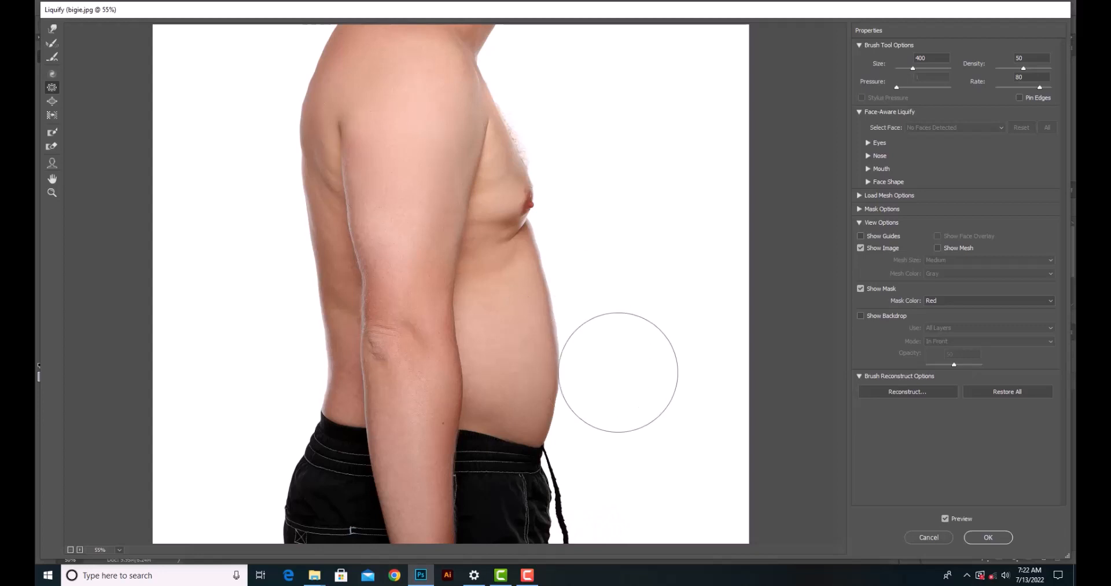
left_click(989, 540)
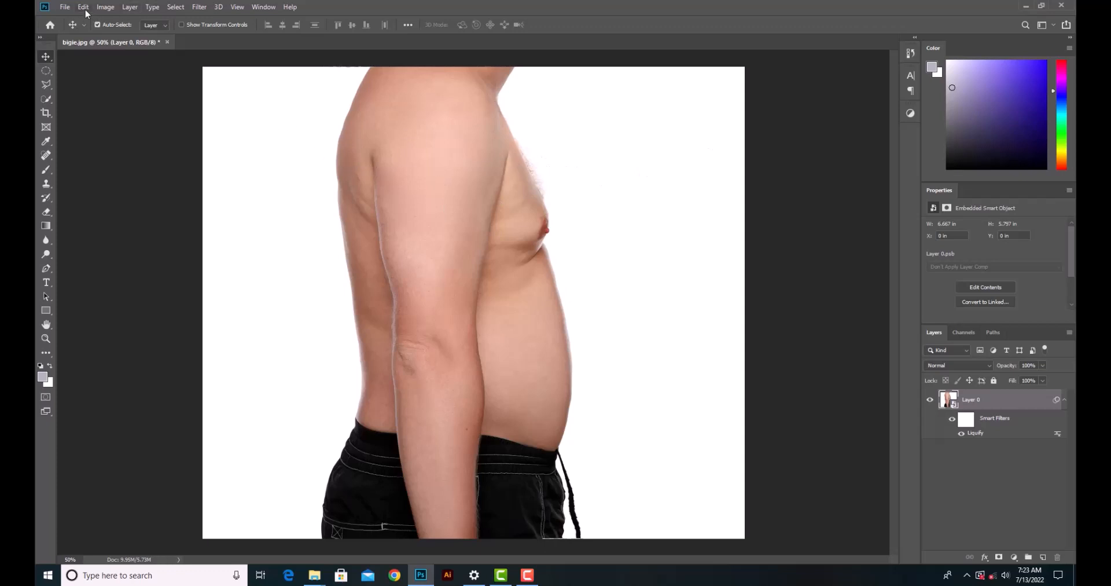
Save the slimmed torso photo as a JPEG named bigie_finished in the photolessons folder.
left_click(65, 8)
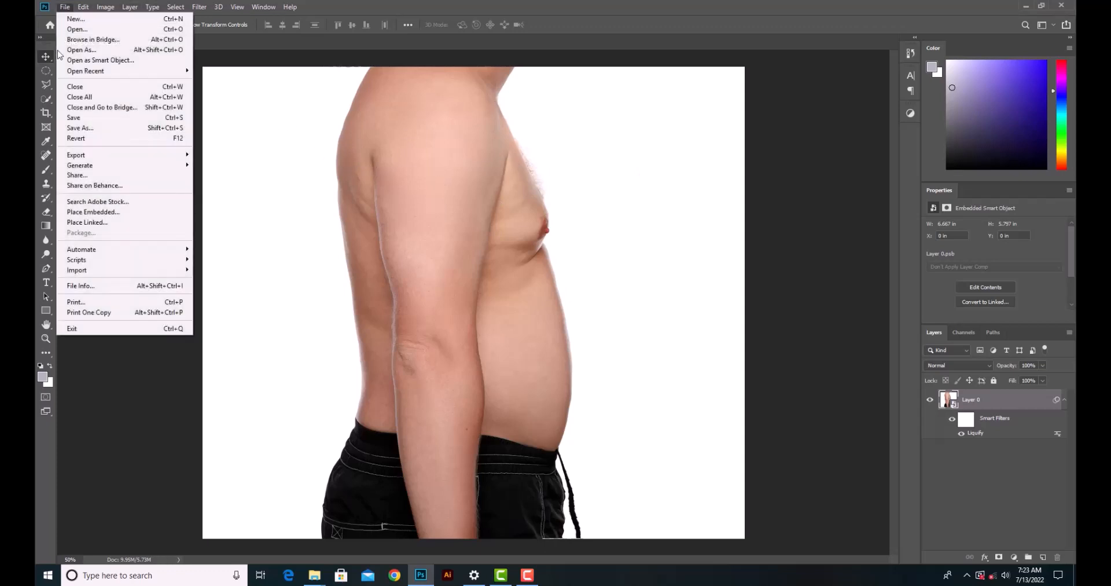
left_click(86, 127)
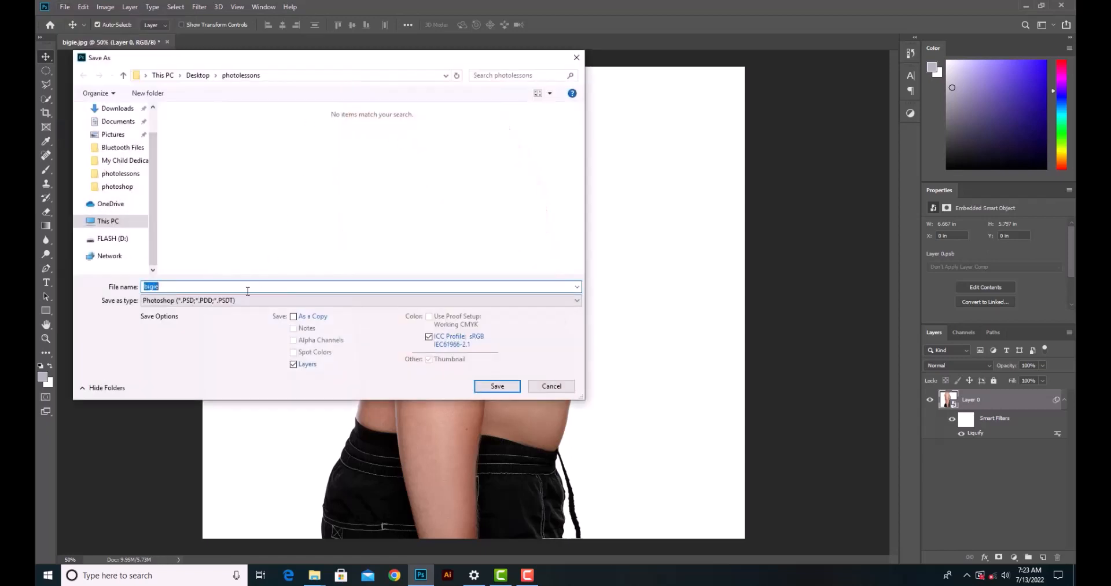
left_click(249, 300)
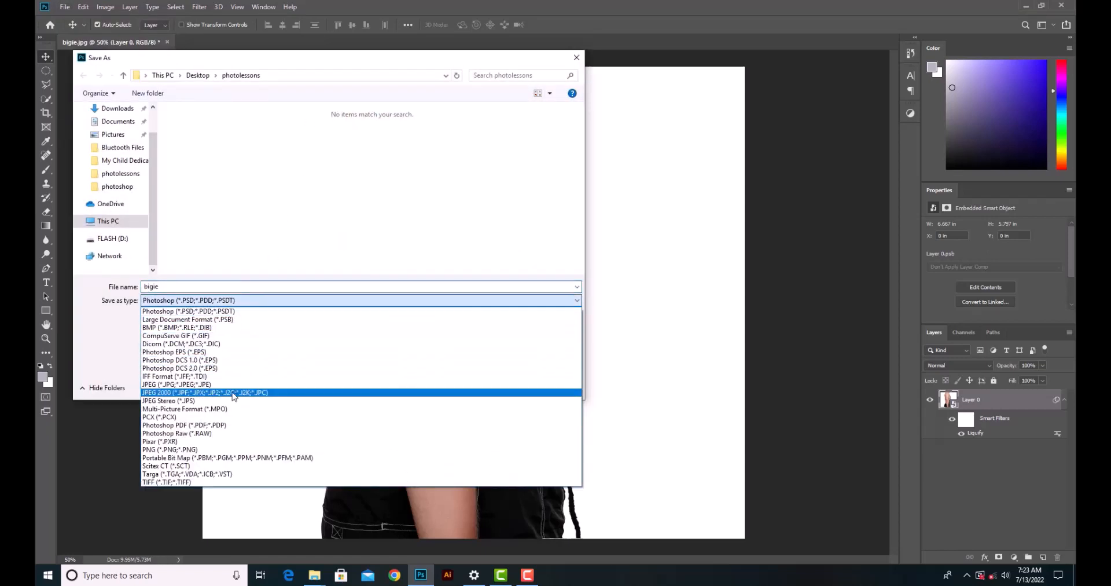
left_click(227, 385)
double_click(195, 287)
left_click(195, 287)
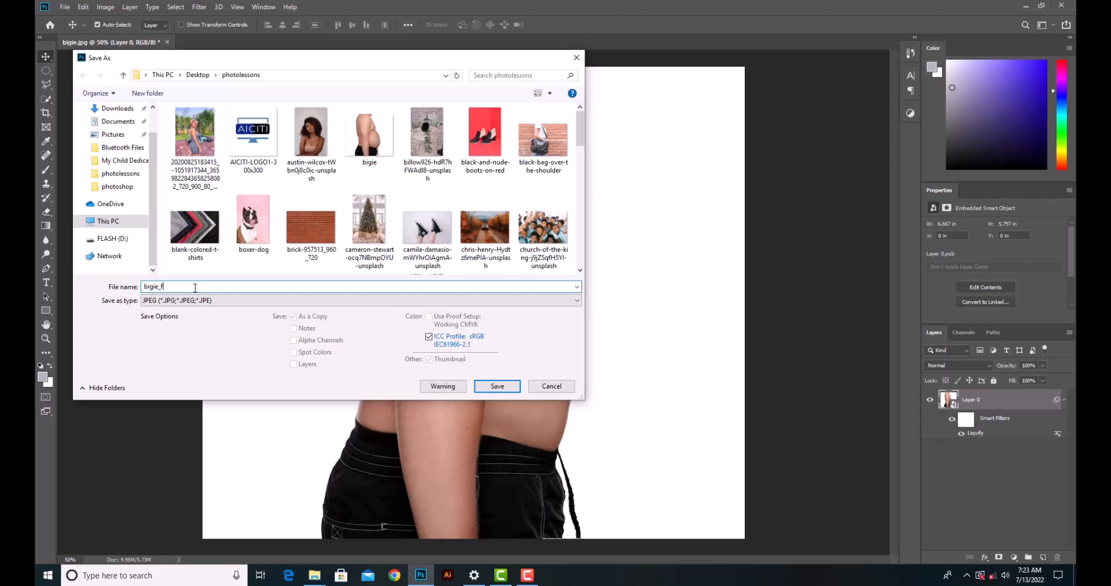
type("_finished")
left_click(498, 386)
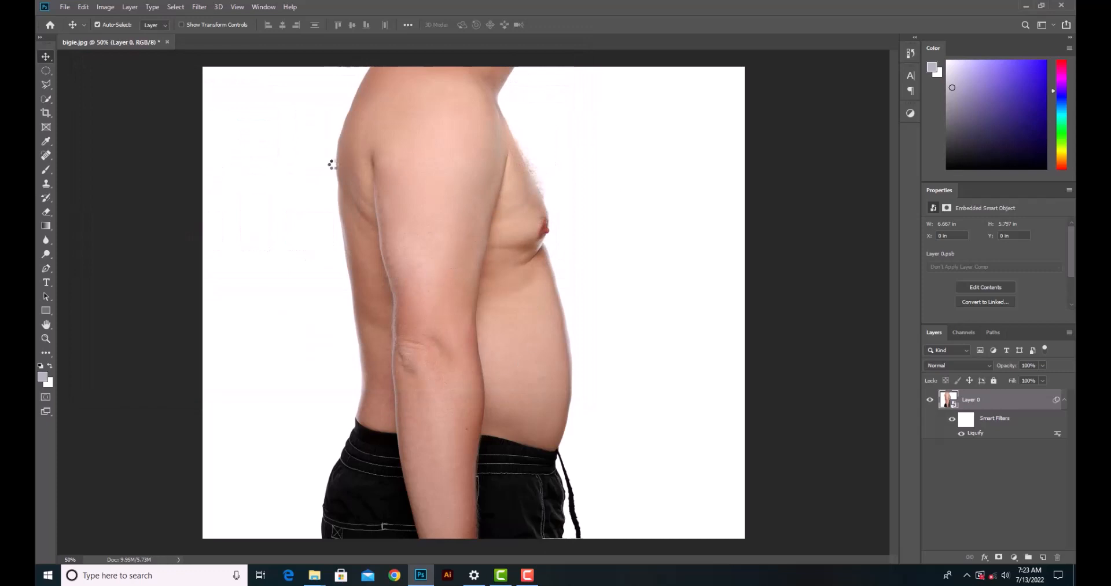
left_click(602, 145)
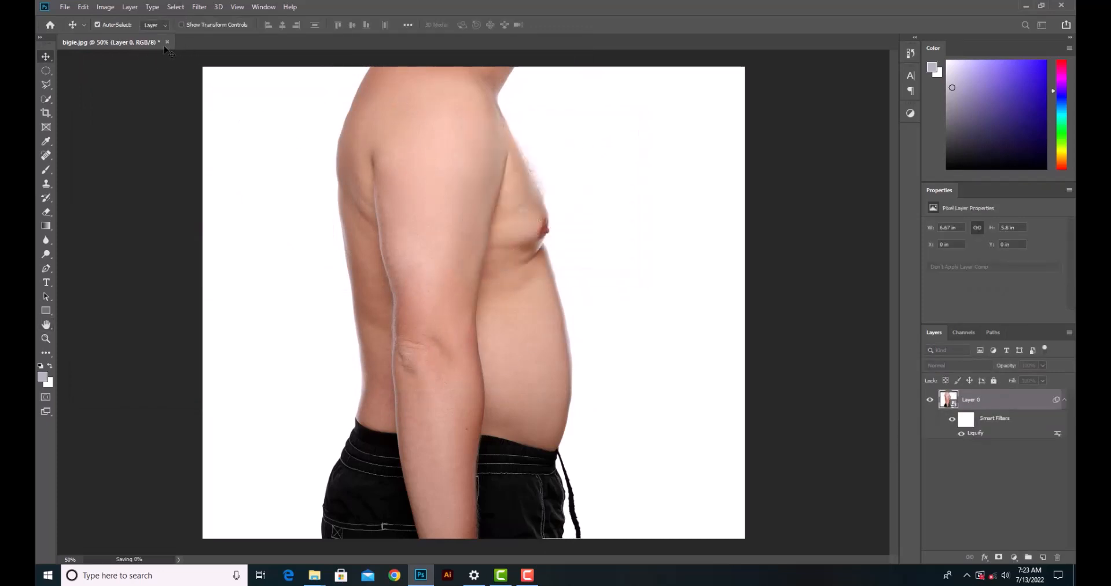
Create a new document from the Art & Illustration Postcard preset (4 x 6 in, 300 ppi) in landscape orientation.
left_click(65, 9)
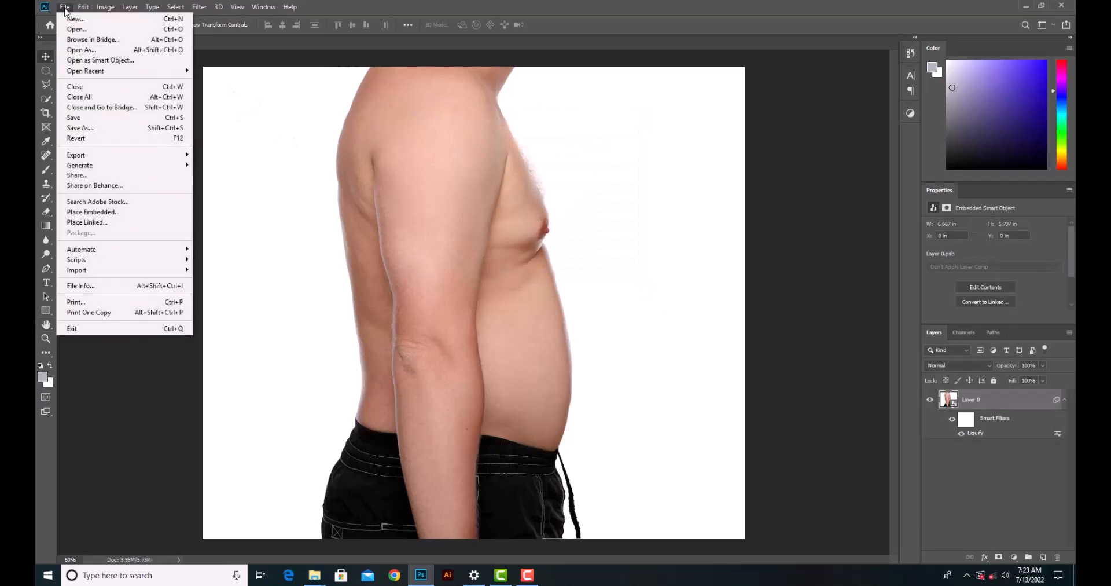
key("Escape")
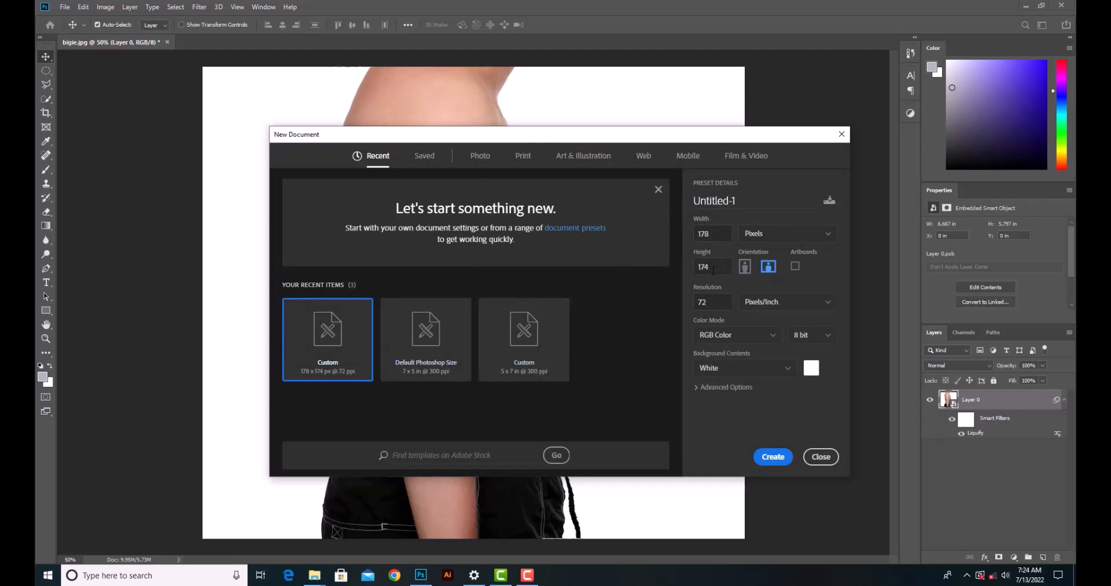
left_click(578, 158)
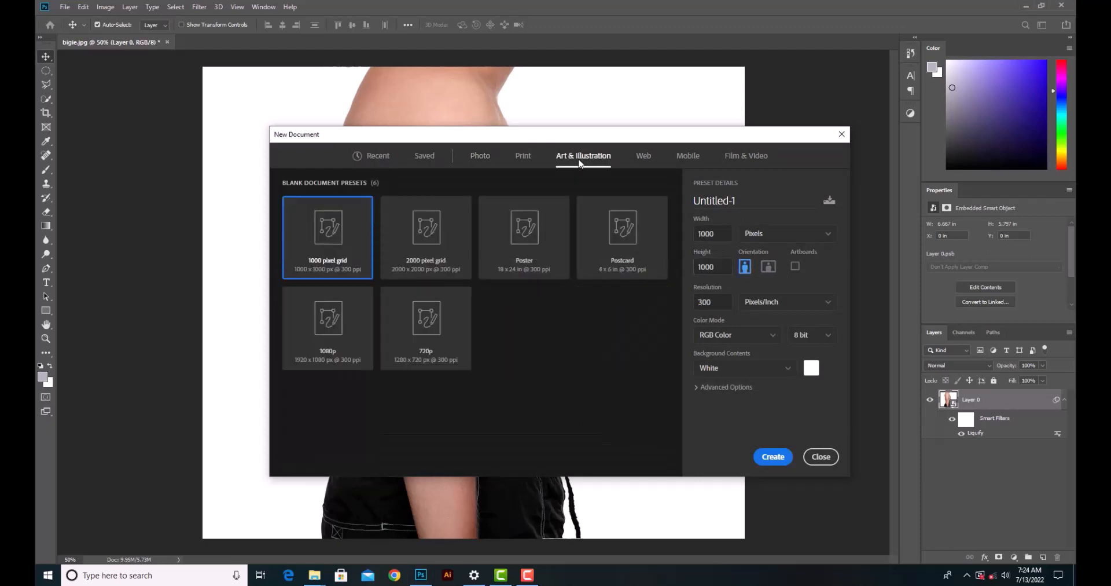
left_click(624, 241)
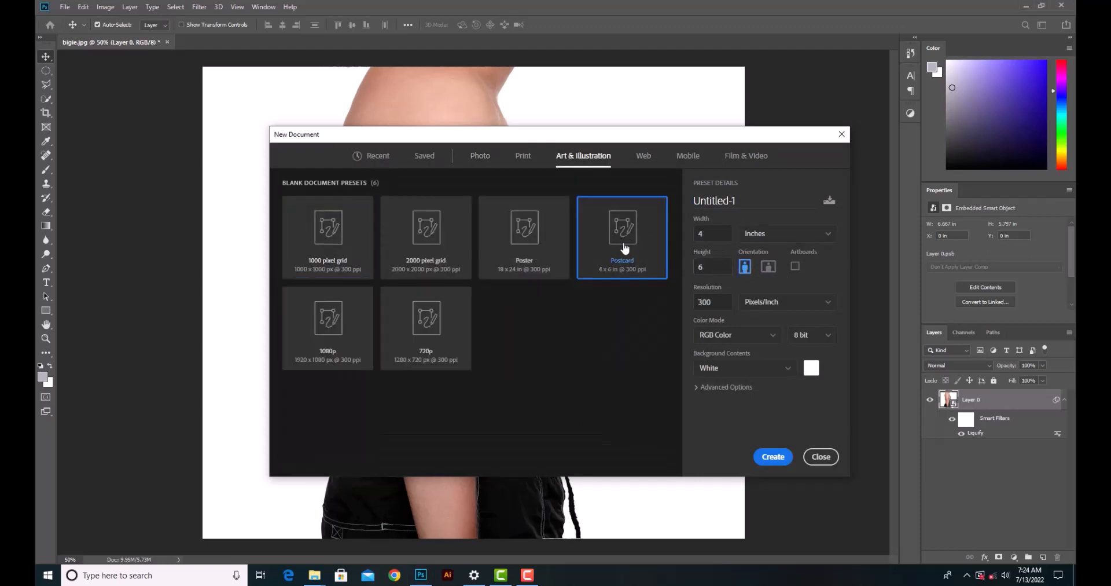
left_click(768, 267)
left_click(764, 459)
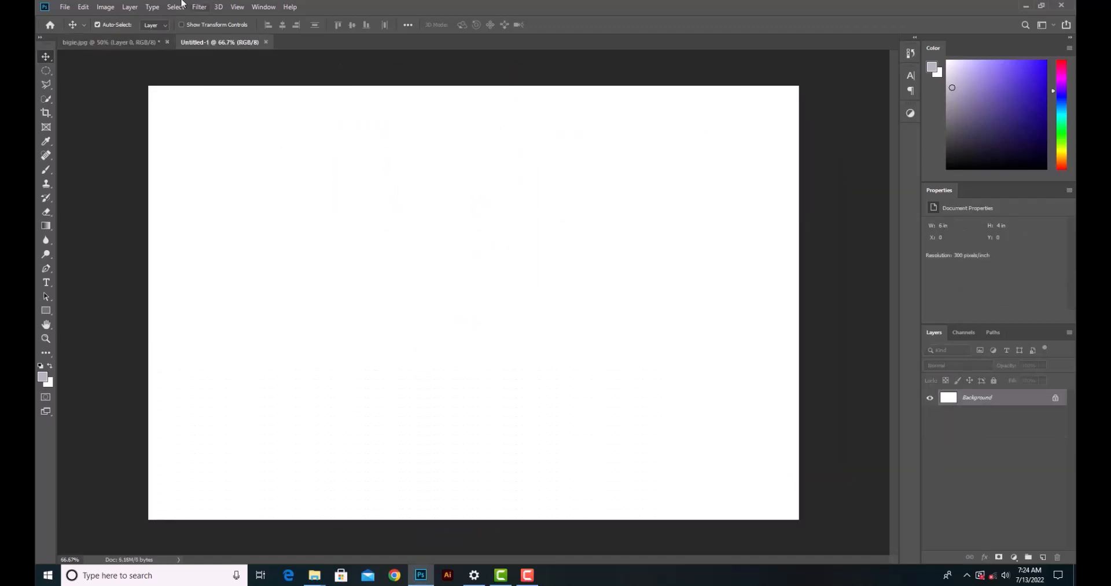
Place the bigie image as an embedded object in the postcard and move it over to the left half of the canvas.
left_click(65, 8)
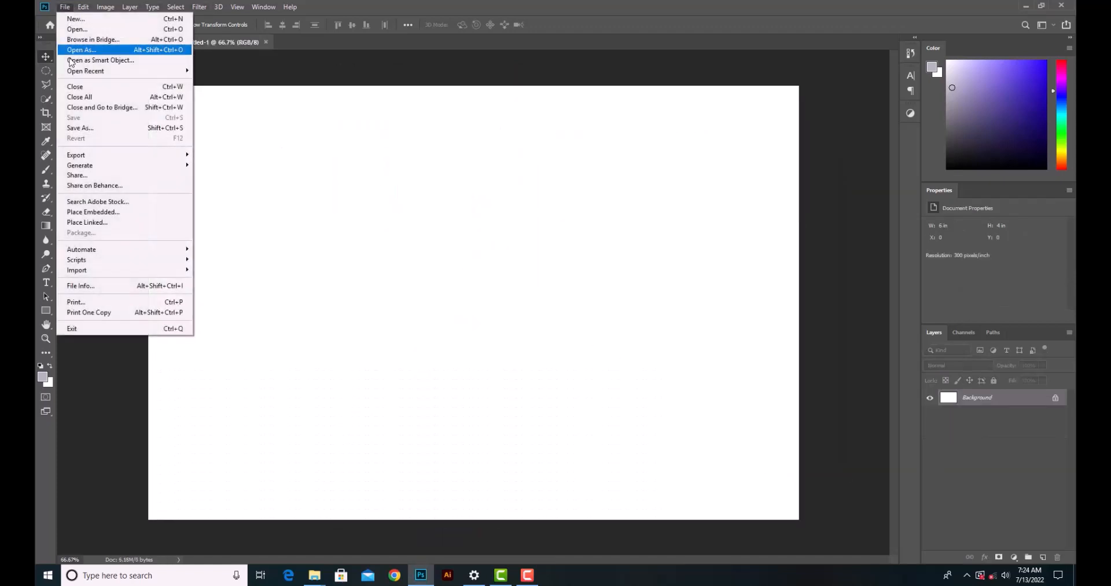
left_click(108, 213)
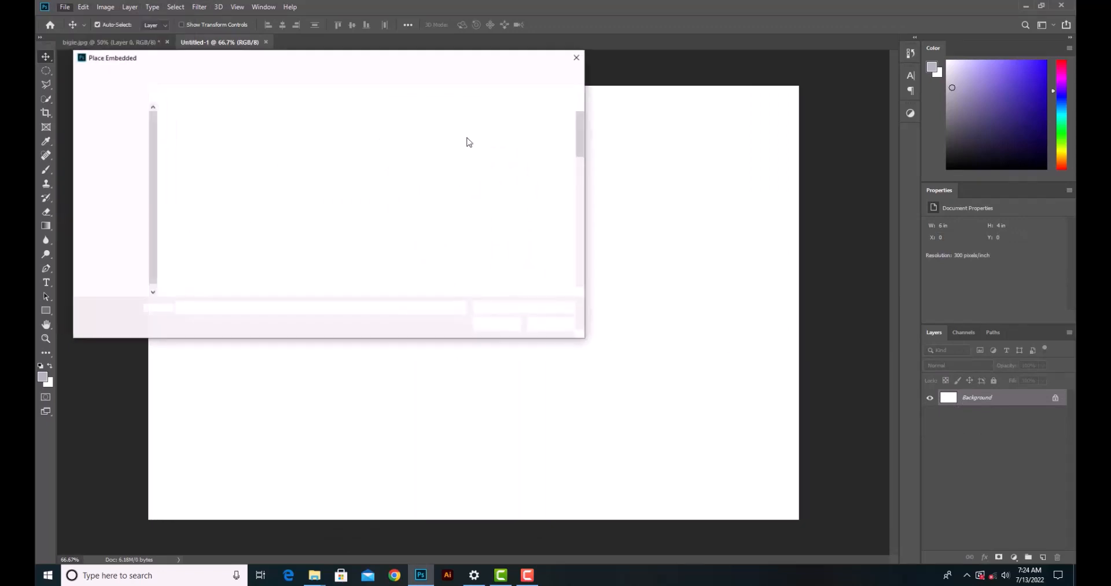
double_click(432, 150)
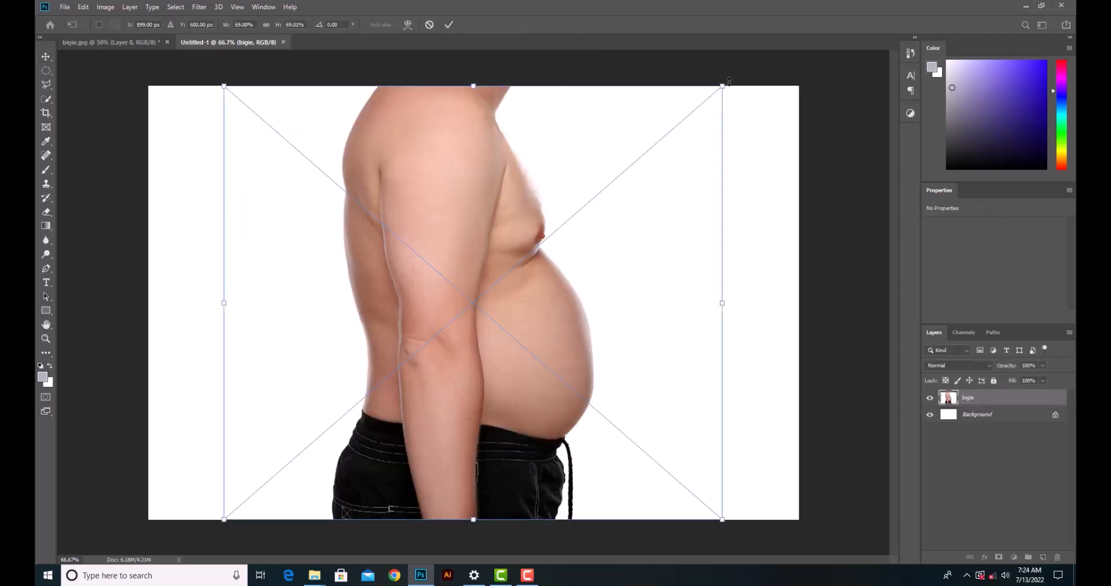
mouse_move(720, 87)
left_mouse_down()
mouse_move(605, 137)
mouse_move(553, 144)
mouse_move(589, 83)
mouse_move(721, 86)
left_mouse_up()
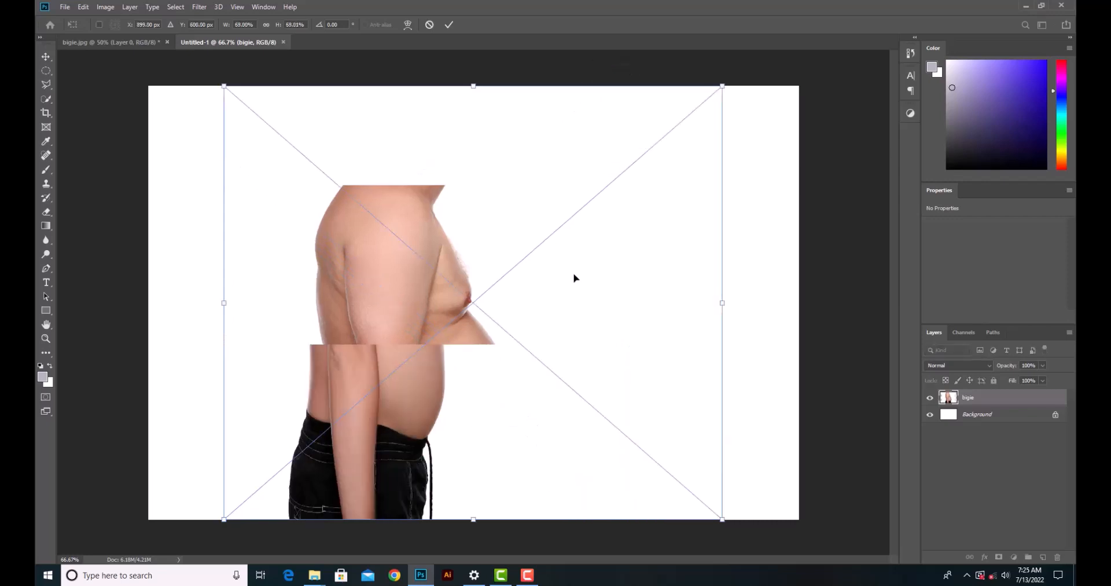
left_click_drag(583, 270, 436, 271)
left_click(450, 24)
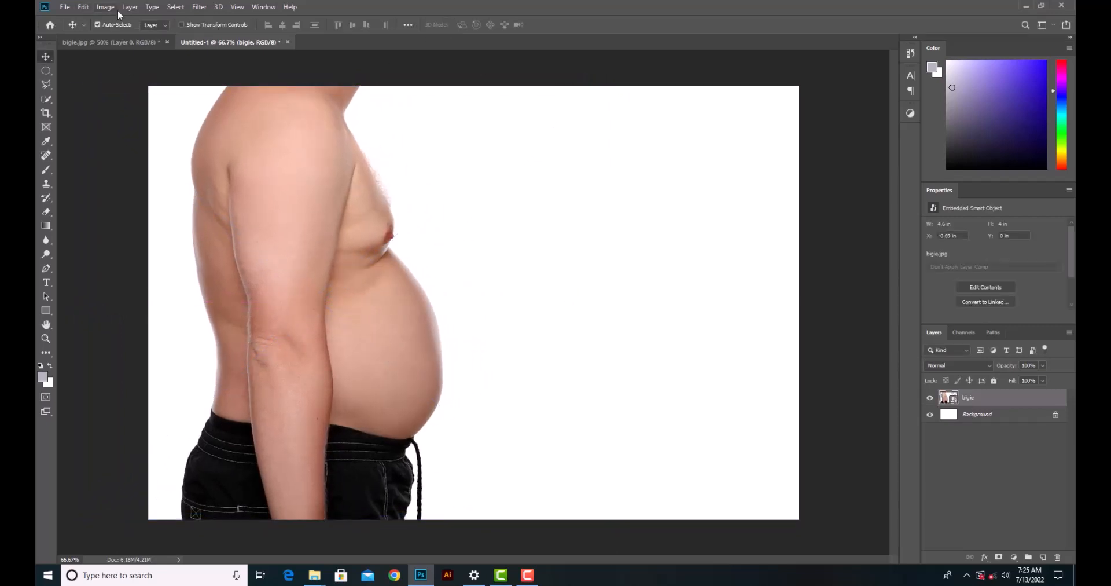
Place the bigie_finished image as an embedded object and position it on the right half of the postcard beside the original torso.
left_click(65, 9)
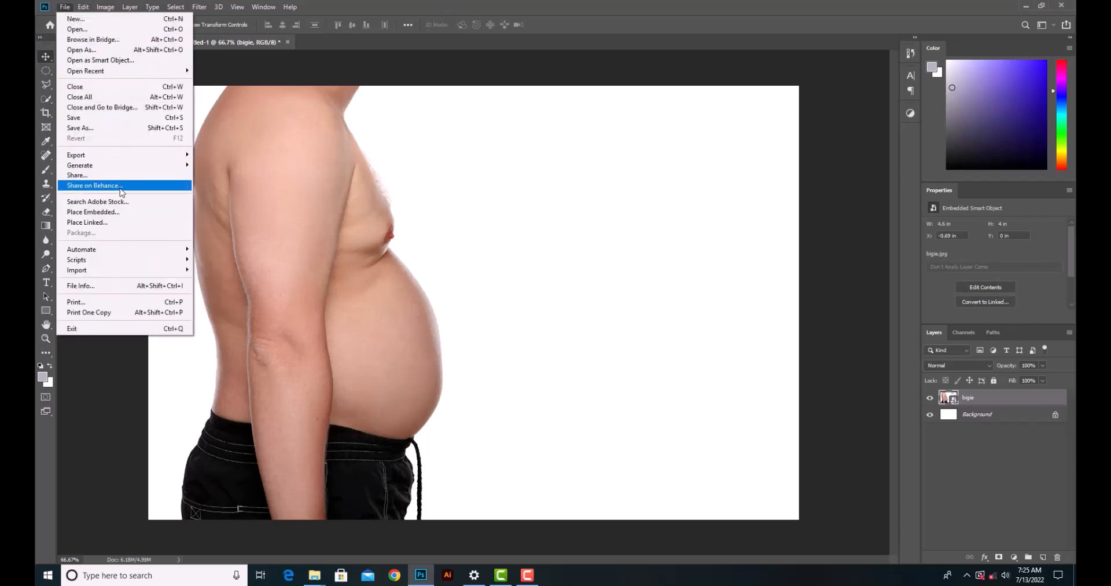
left_click(92, 212)
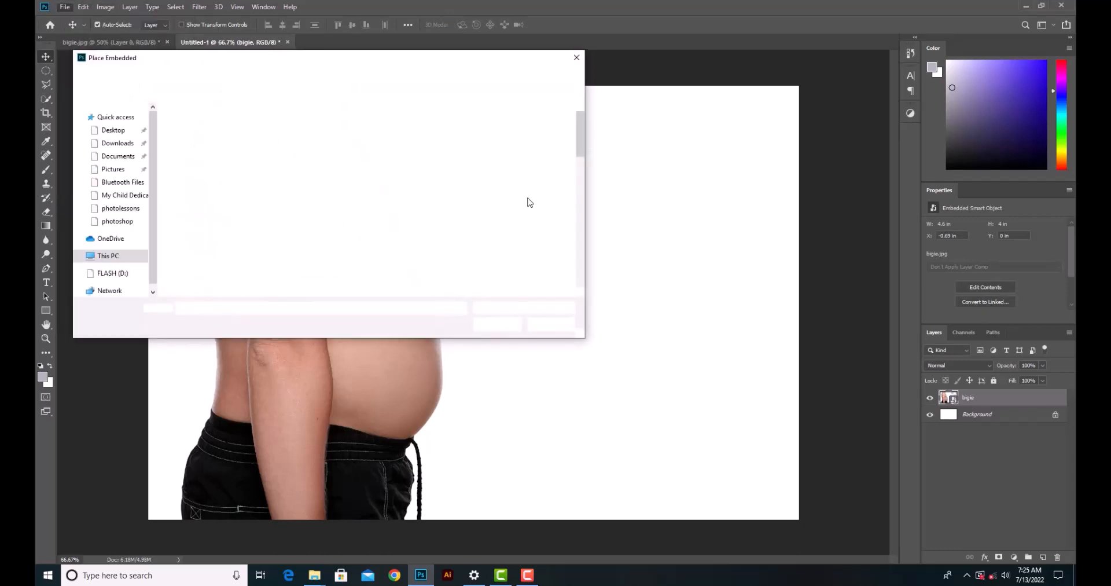
double_click(493, 143)
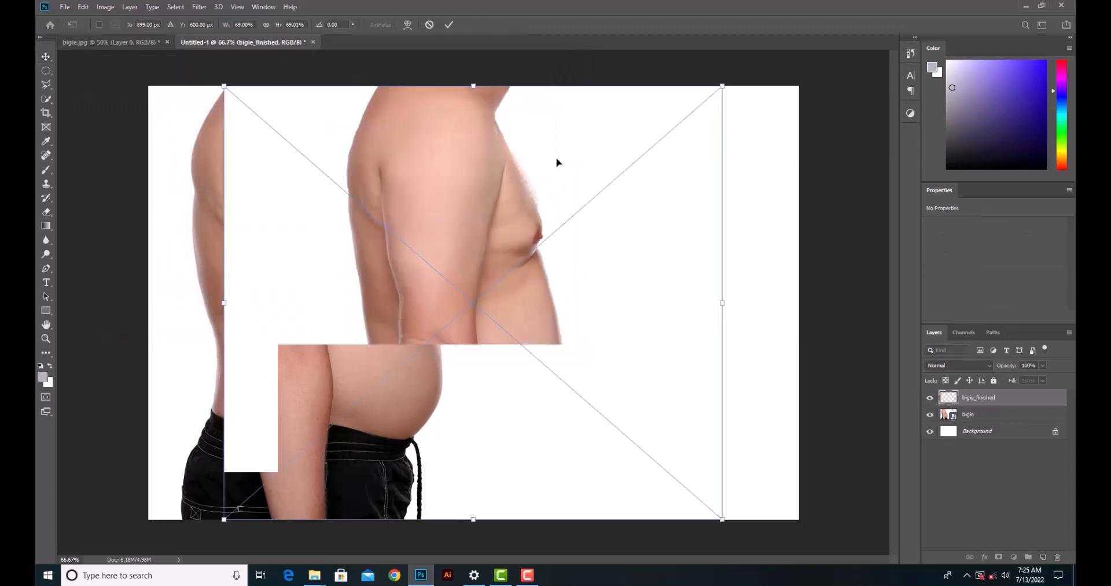
left_click_drag(426, 190, 622, 174)
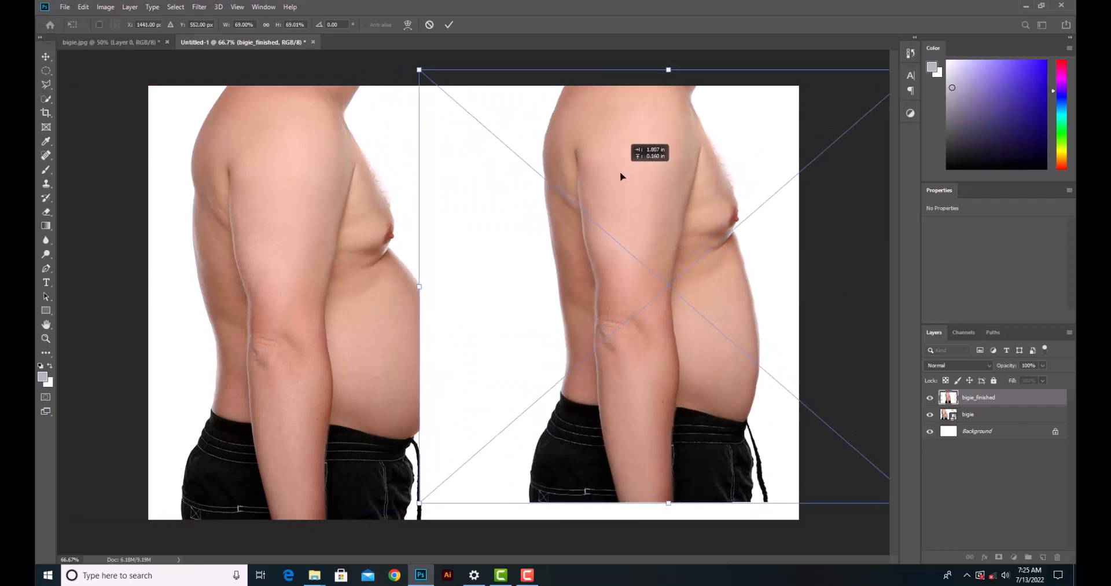
key("Return")
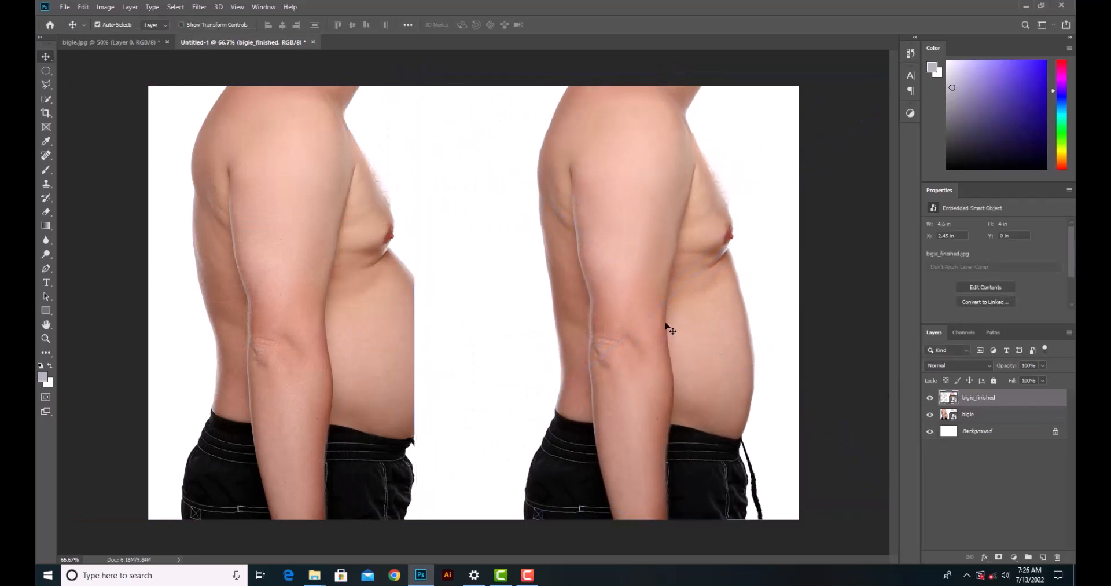
Adjust the positions of the original and slimmed torso layers so the two sit side by side on the postcard.
left_click_drag(666, 322, 695, 318)
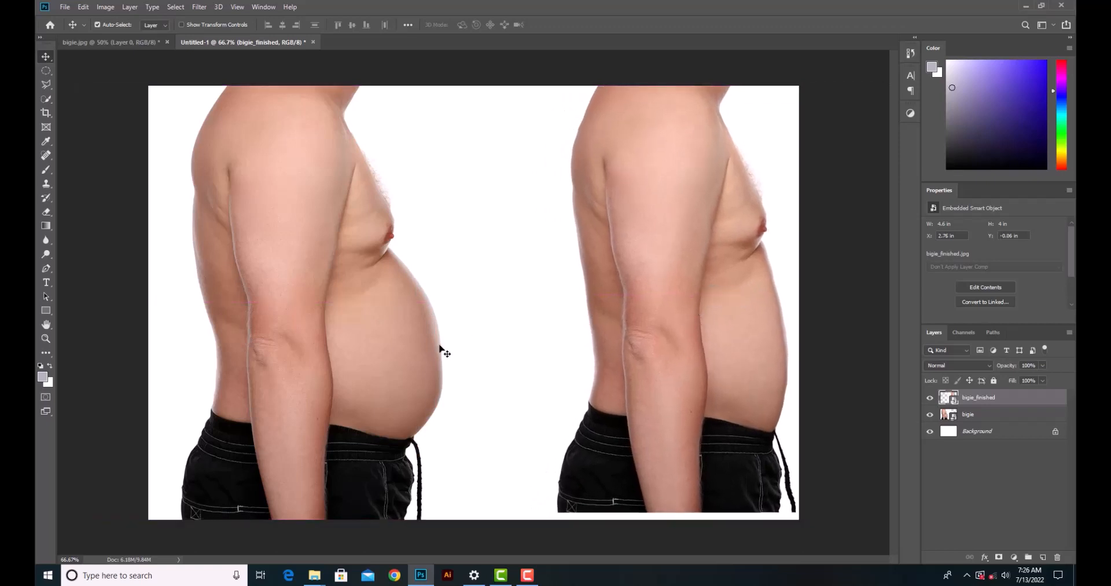
left_click_drag(362, 293, 348, 299)
left_click_drag(632, 303, 623, 298)
left_click_drag(669, 334, 666, 342)
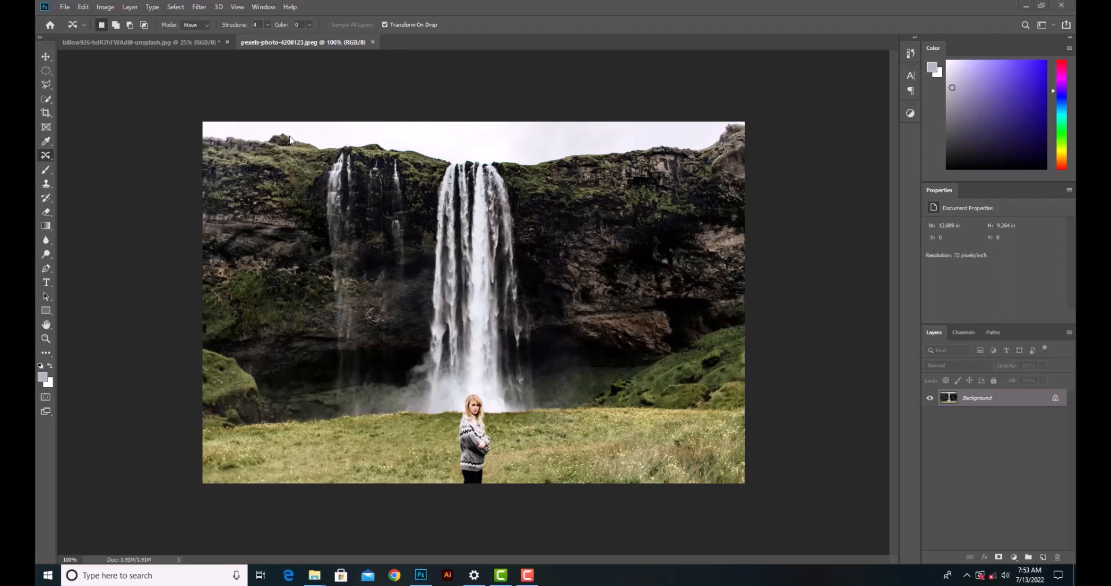
left_click(84, 7)
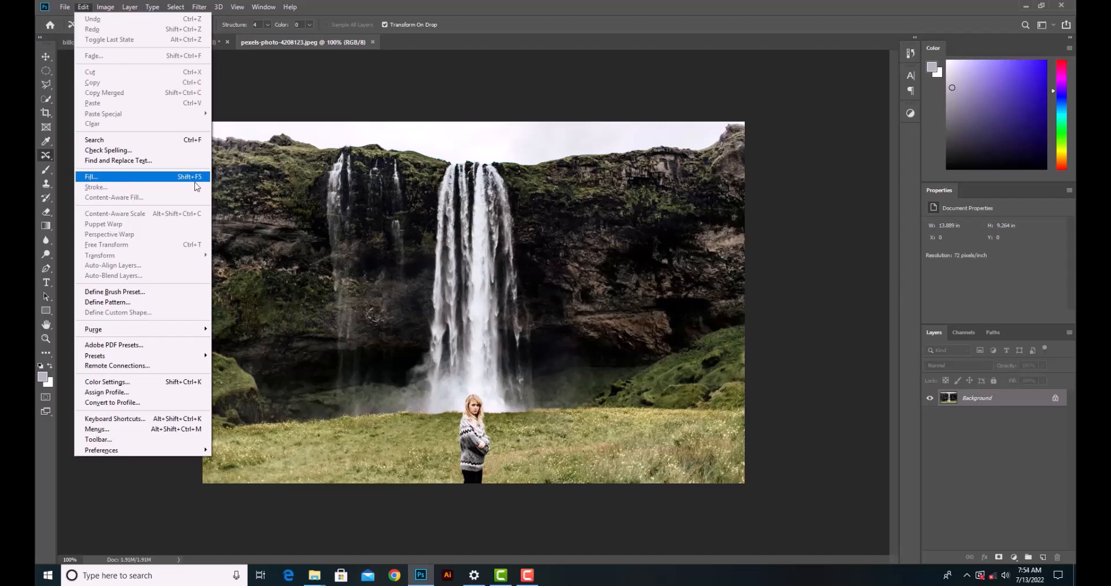
left_click(49, 158)
right_click(48, 156)
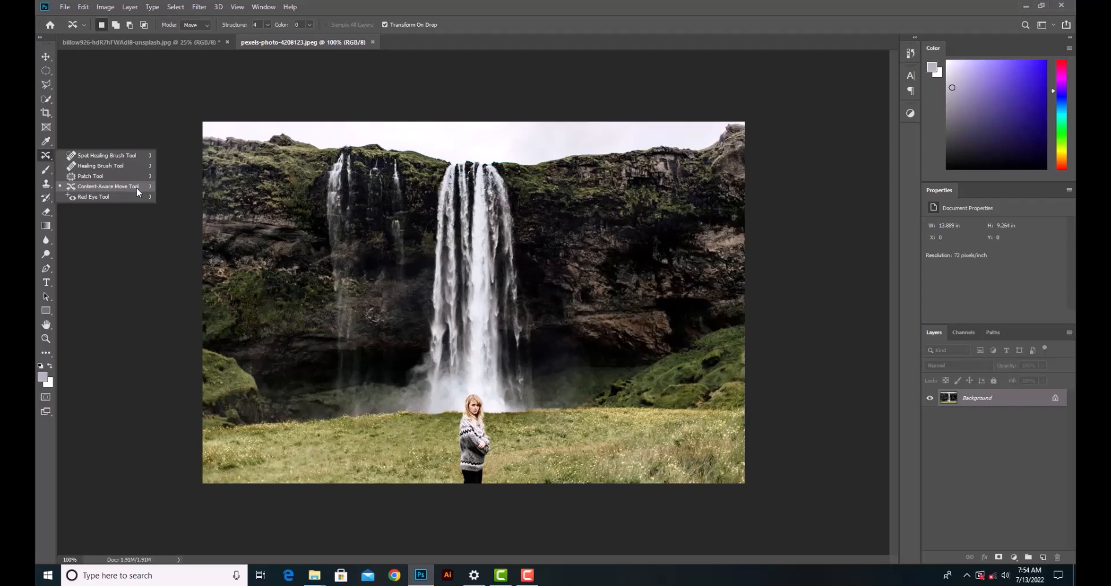
Switch to the brick wall sign photo and activate the freehand Lasso tool.
left_click(117, 43)
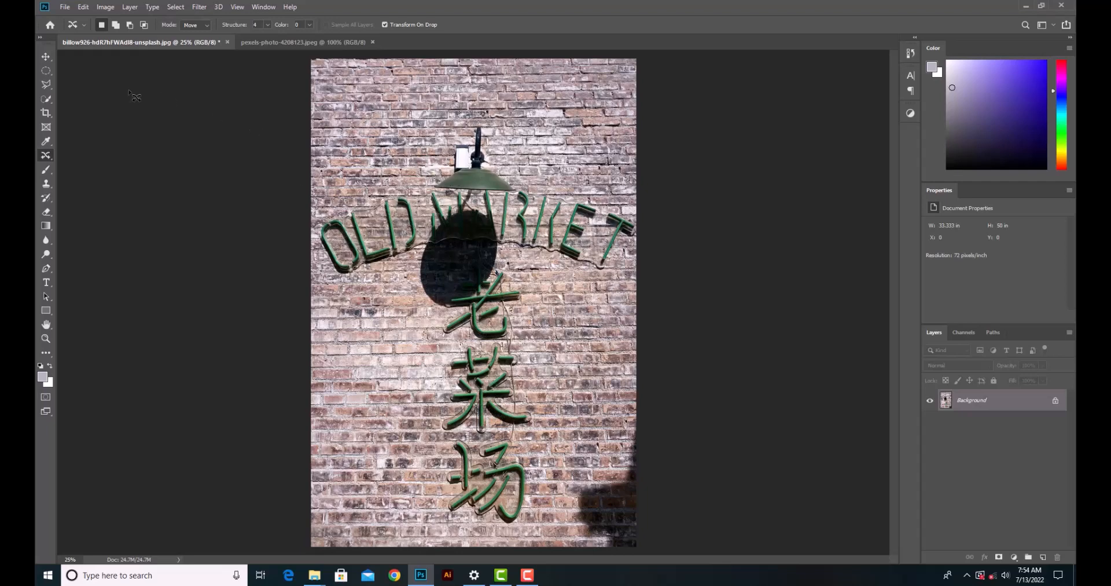
left_click(46, 83)
right_click(47, 83)
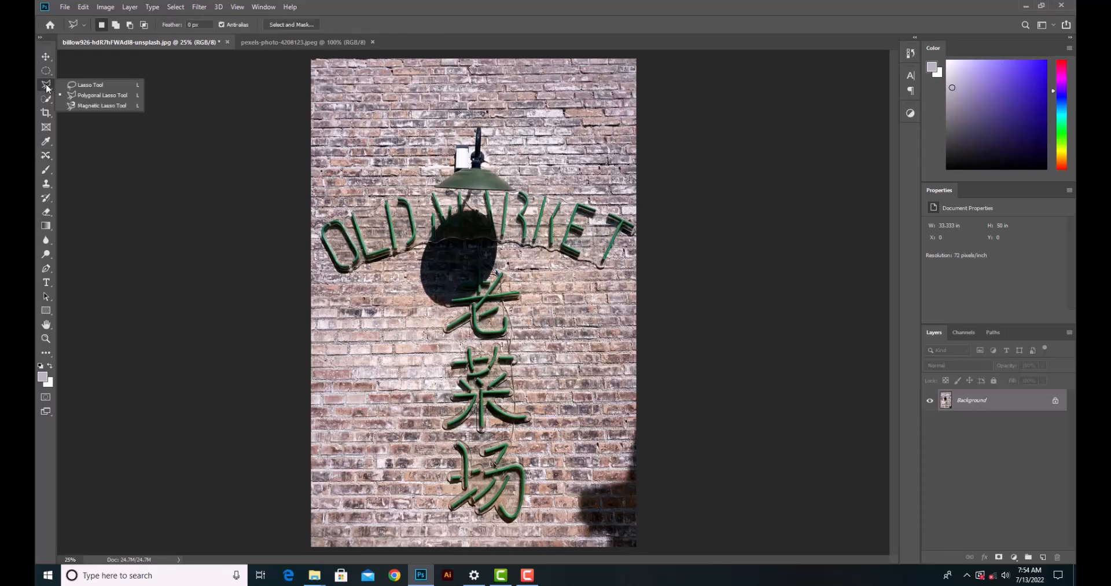
left_click(92, 86)
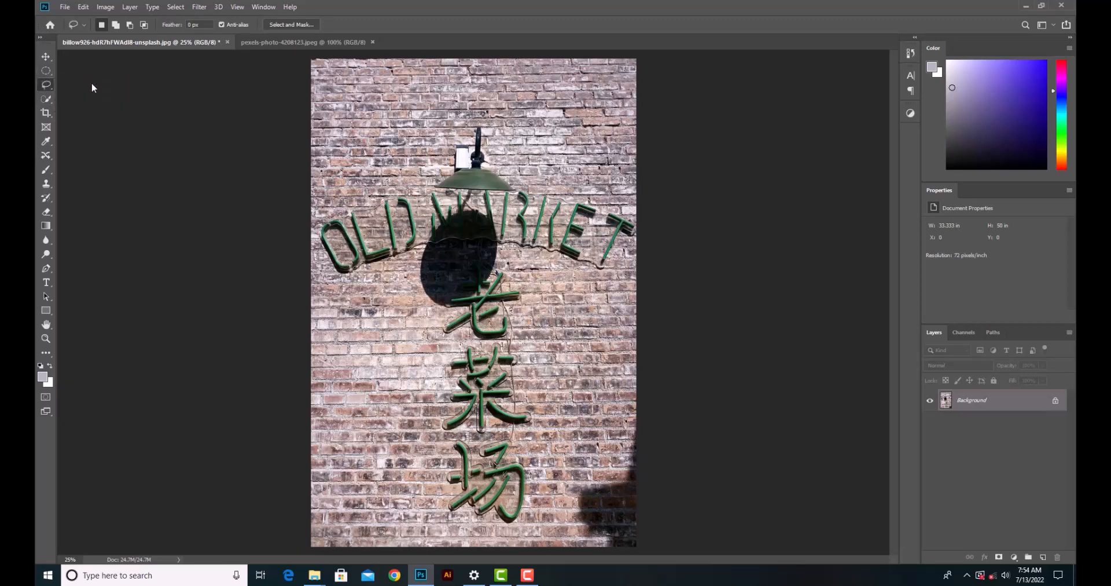
mouse_move(320, 213)
left_mouse_down()
mouse_move(486, 113)
mouse_move(525, 141)
mouse_move(493, 132)
mouse_move(523, 114)
left_mouse_up()
left_click(172, 7)
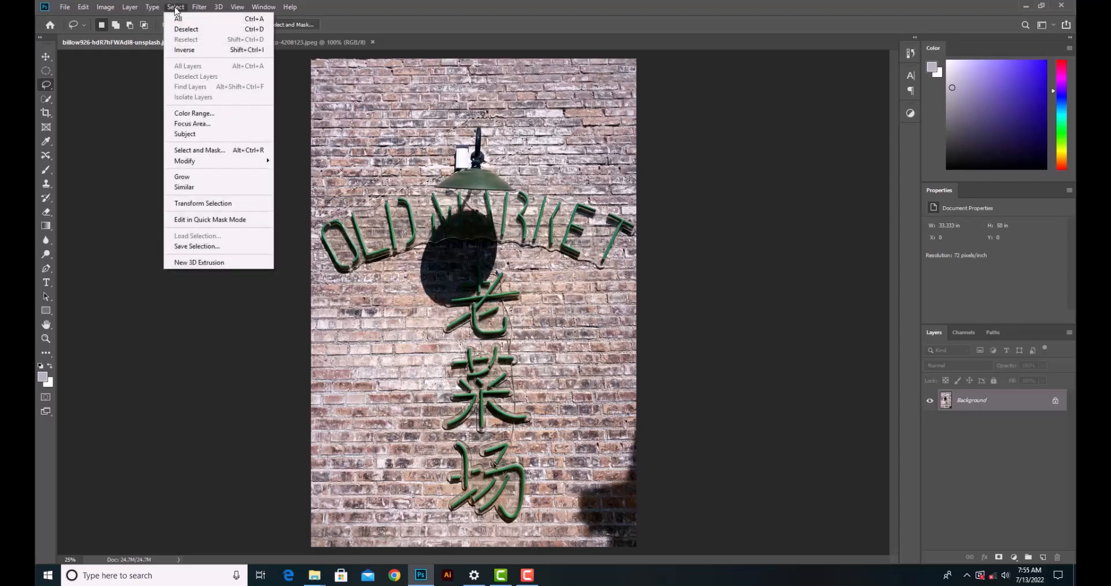
left_click(185, 32)
Outline the lamp, its shadow and all the green lettering with the Lasso, remove them with a Content-Aware fill, and deselect.
mouse_move(324, 230)
left_mouse_down()
mouse_move(441, 133)
mouse_move(488, 120)
mouse_move(603, 186)
mouse_move(640, 223)
mouse_move(642, 245)
mouse_move(543, 300)
mouse_move(532, 338)
mouse_move(534, 513)
mouse_move(523, 528)
mouse_move(474, 535)
mouse_move(433, 521)
mouse_move(426, 359)
mouse_move(408, 282)
left_mouse_up()
left_click_drag(463, 299, 466, 299)
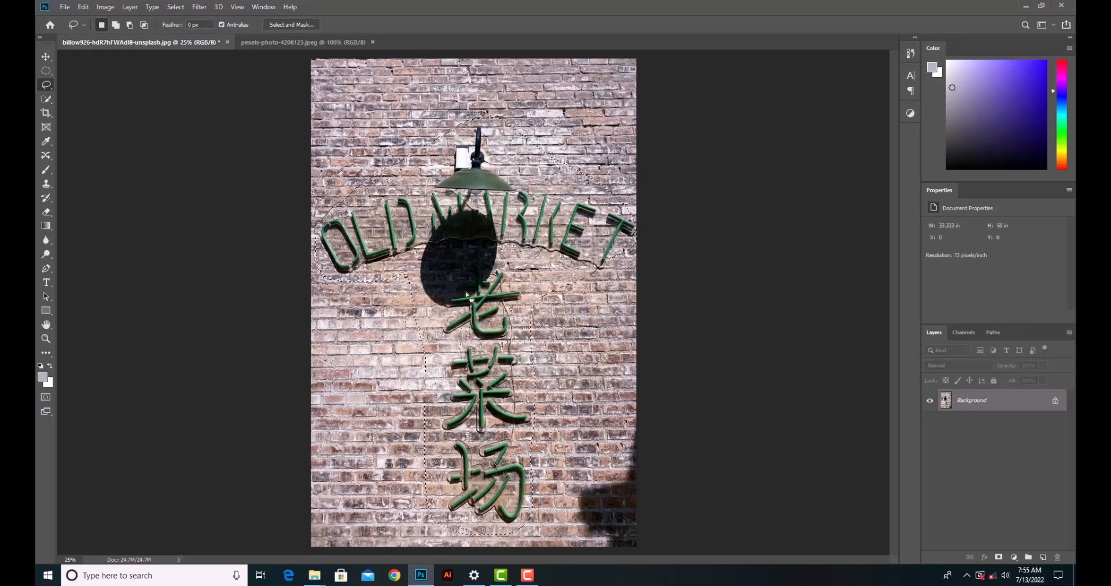
right_click(414, 170)
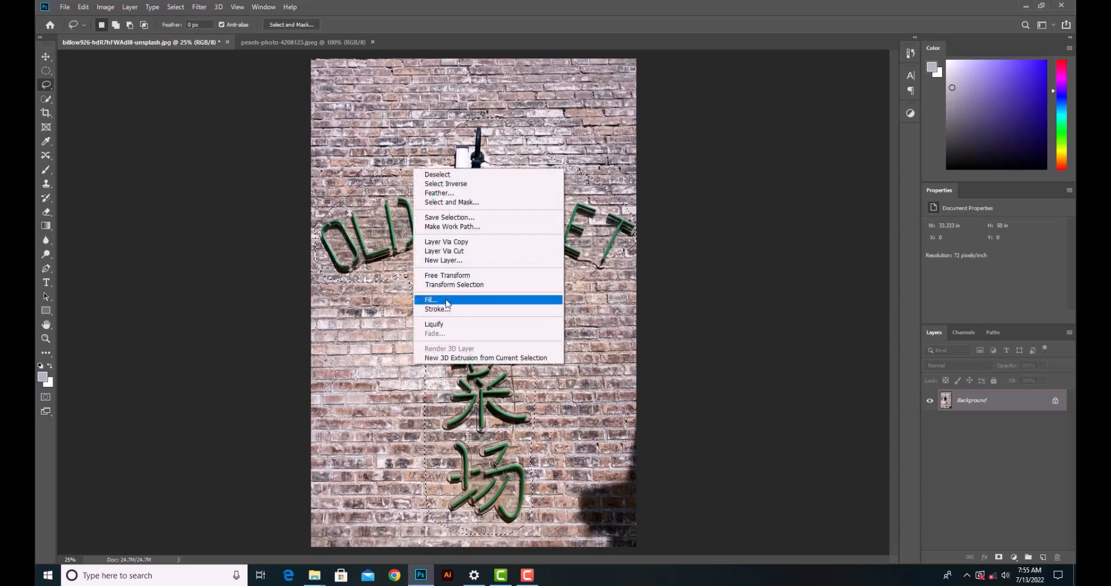
left_click(448, 299)
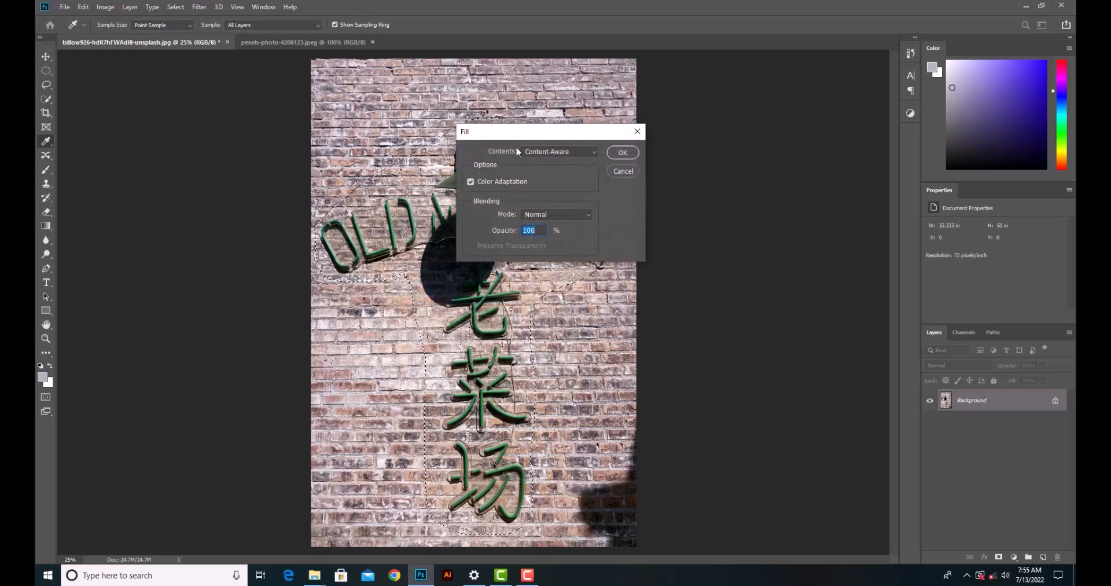
left_click(544, 155)
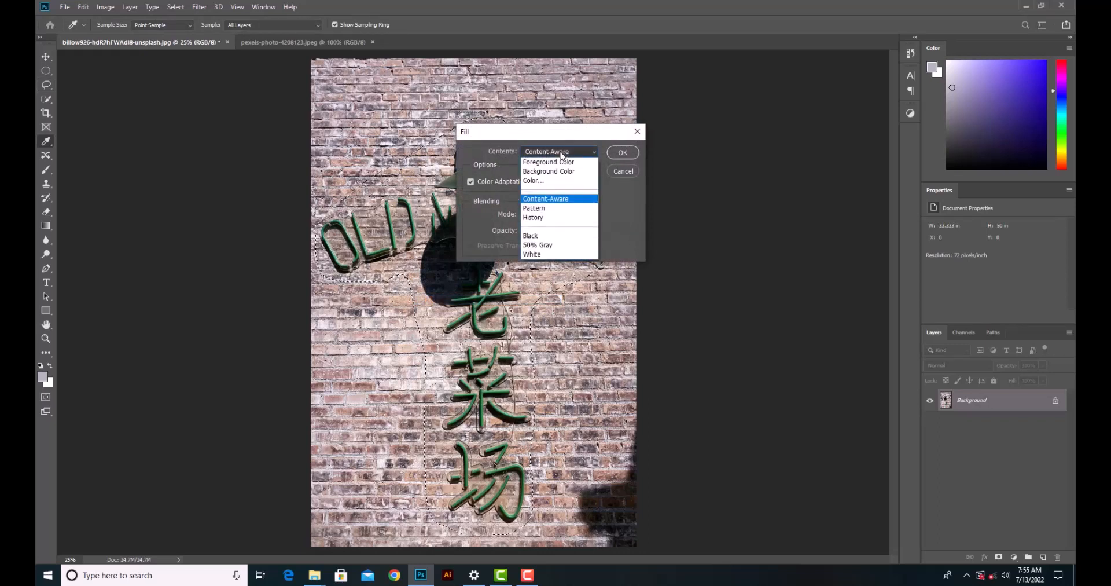
left_click(551, 200)
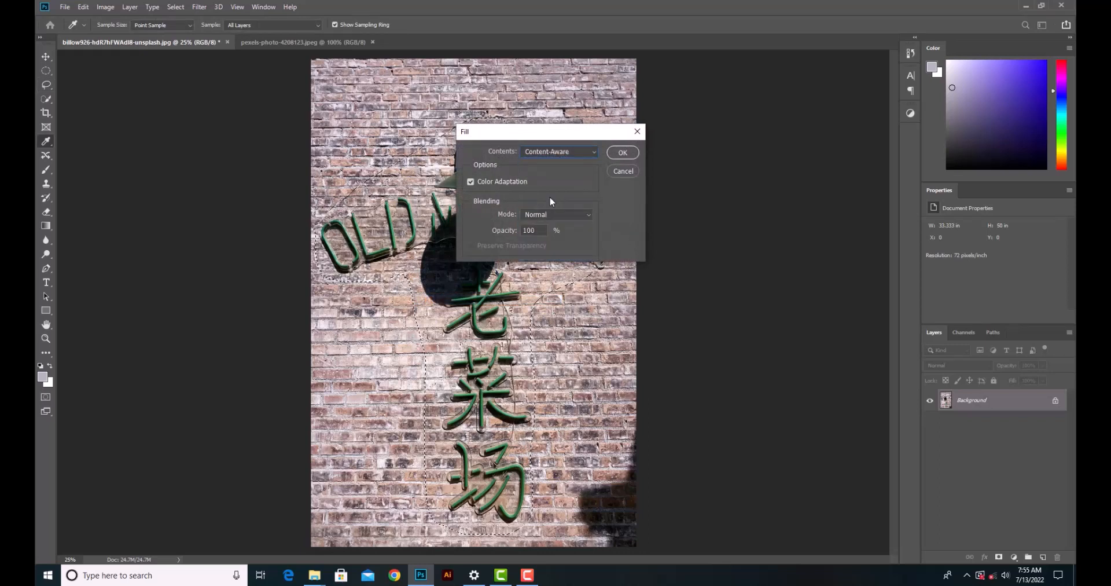
left_click(623, 152)
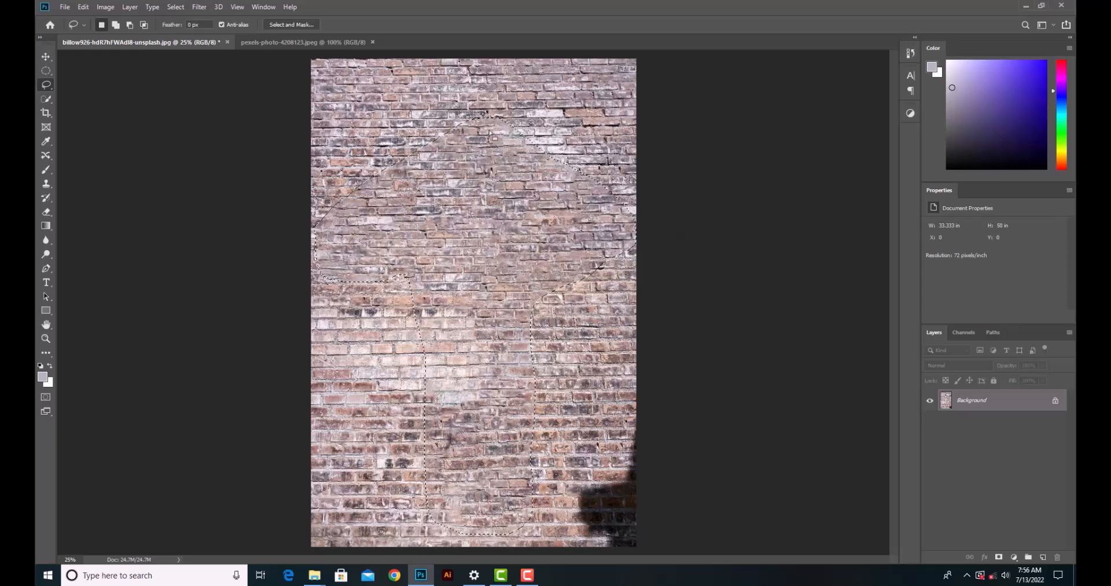
left_click(175, 7)
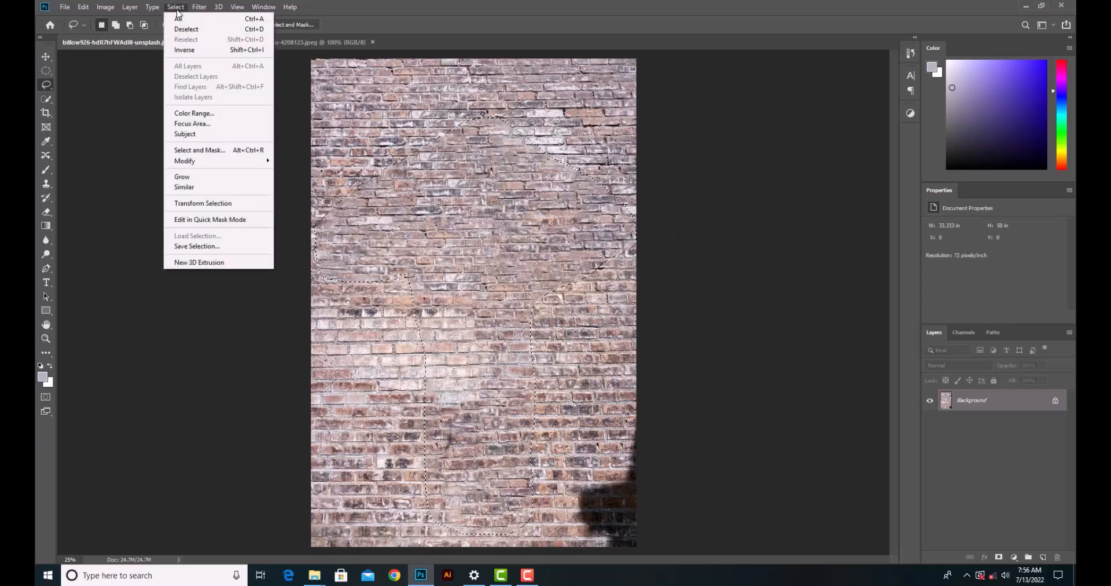
left_click(193, 32)
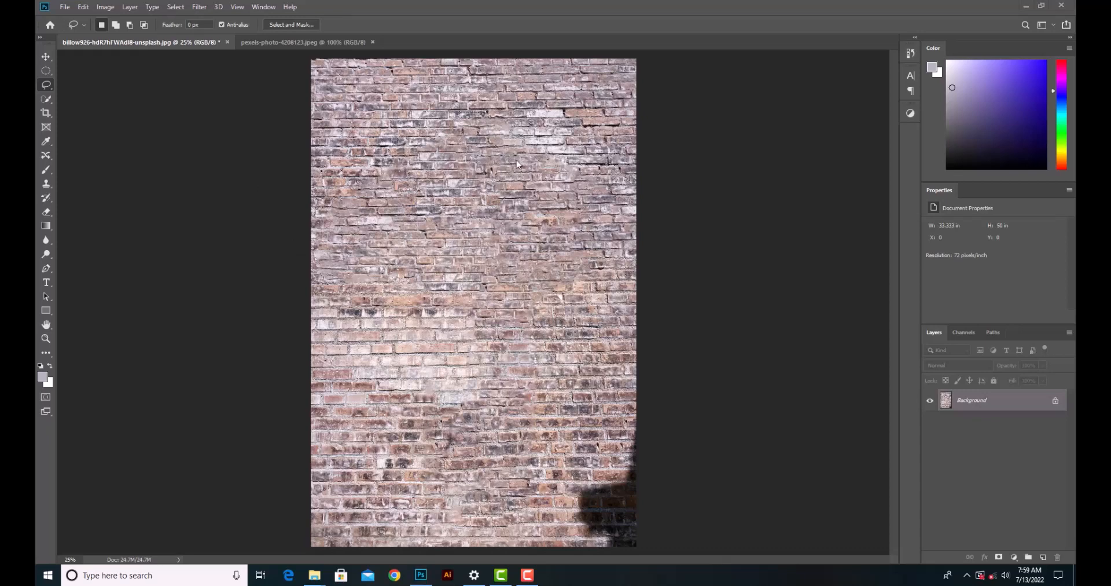
Switch to the waterfall photo and activate the Content-Aware Move tool with its mode set to Move.
left_click(307, 42)
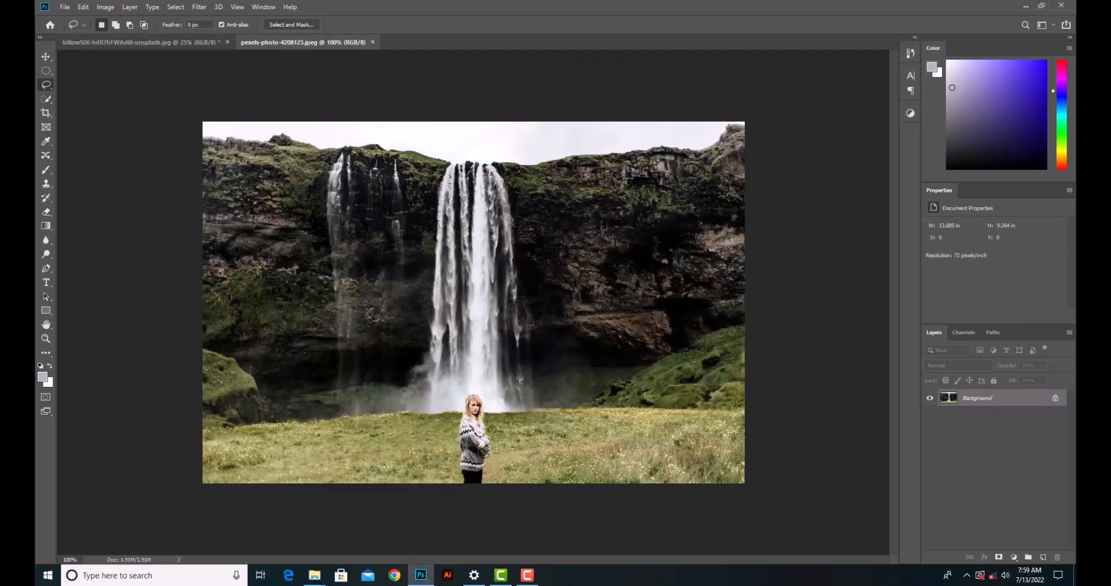
left_click(46, 155)
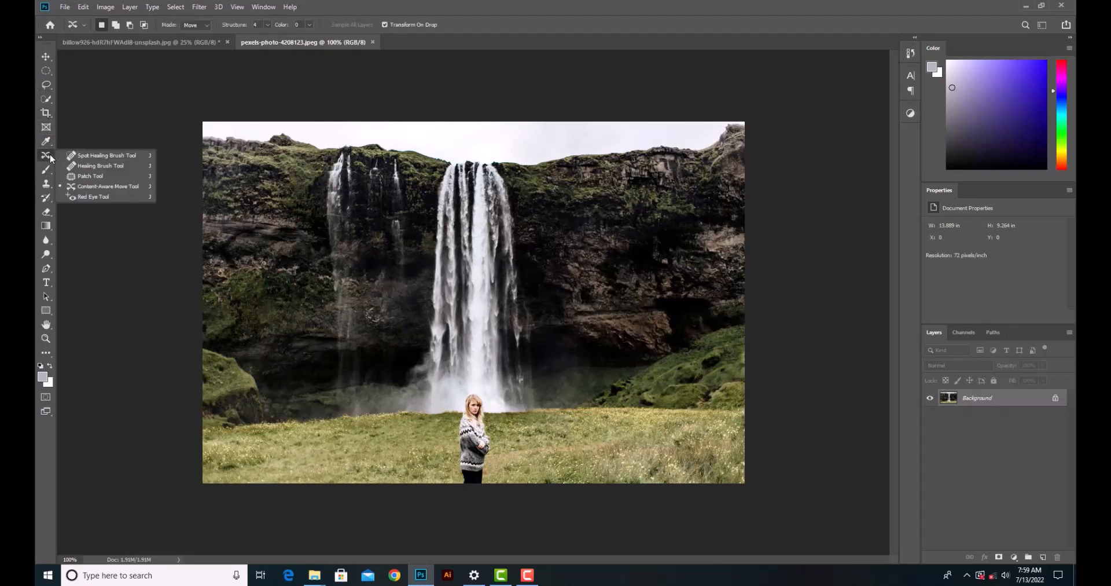
left_click(104, 186)
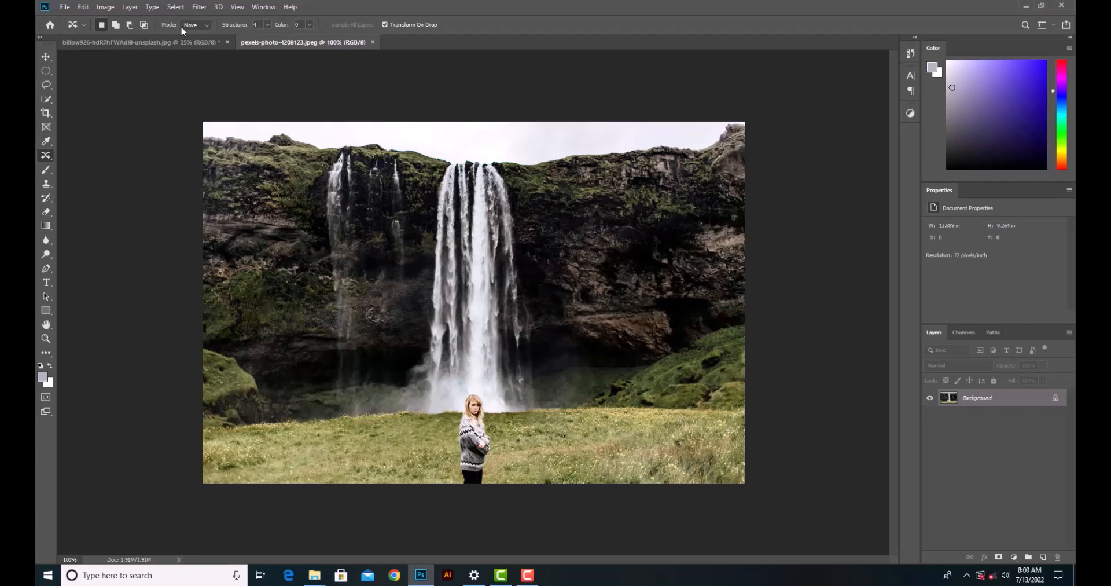
left_click(203, 26)
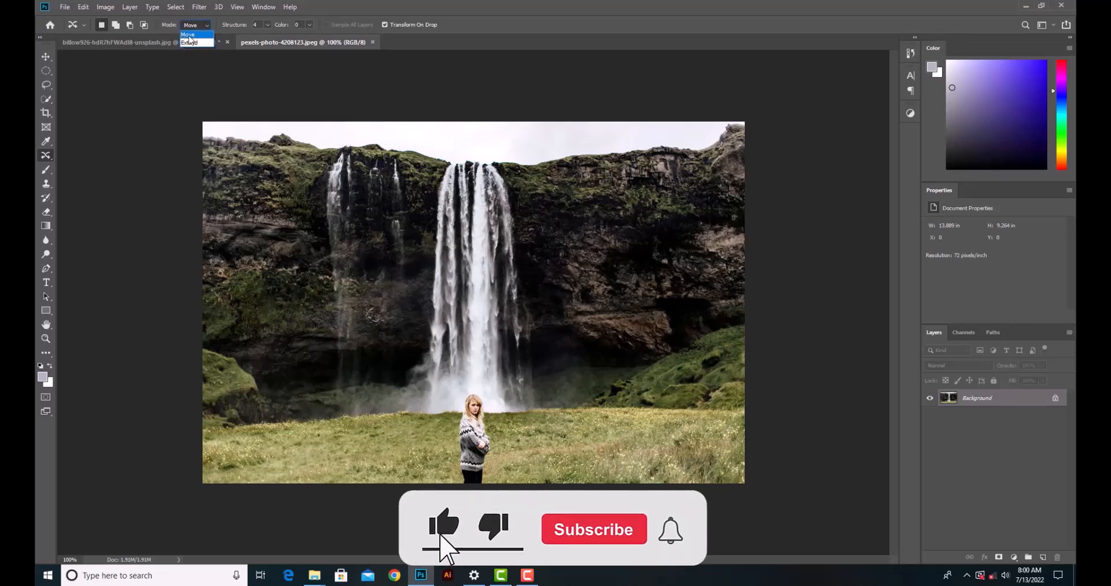
left_click(187, 36)
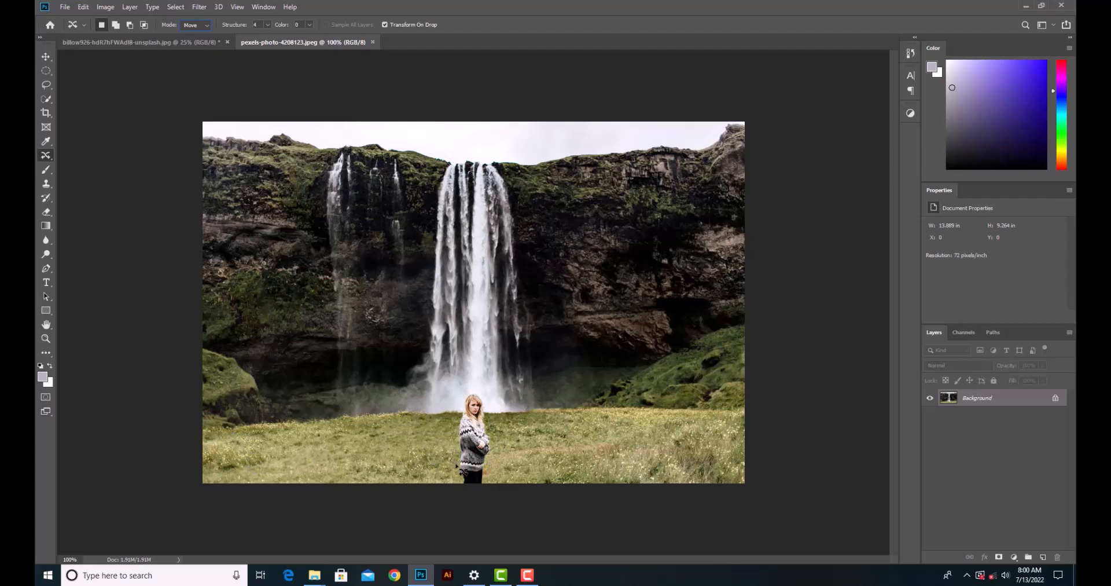
Outline the woman in front of the waterfall, relocate her to the lower-left edge of the meadow, and deselect.
mouse_move(459, 467)
left_mouse_down()
mouse_move(460, 410)
mouse_move(480, 392)
mouse_move(492, 406)
mouse_move(490, 490)
mouse_move(461, 490)
mouse_move(457, 466)
left_mouse_up()
left_click_drag(480, 446, 245, 440)
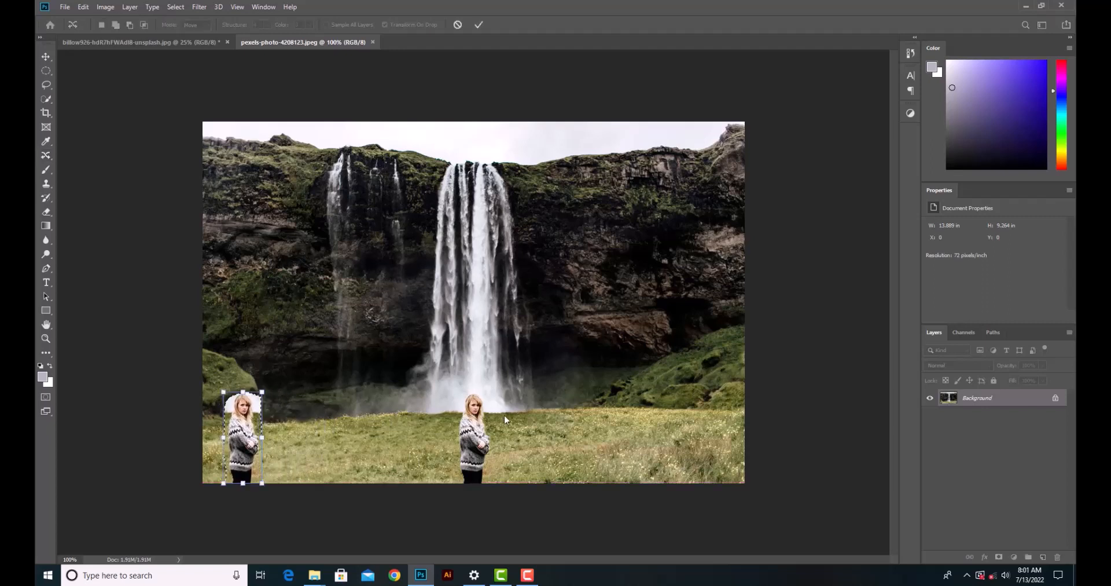
left_click(480, 25)
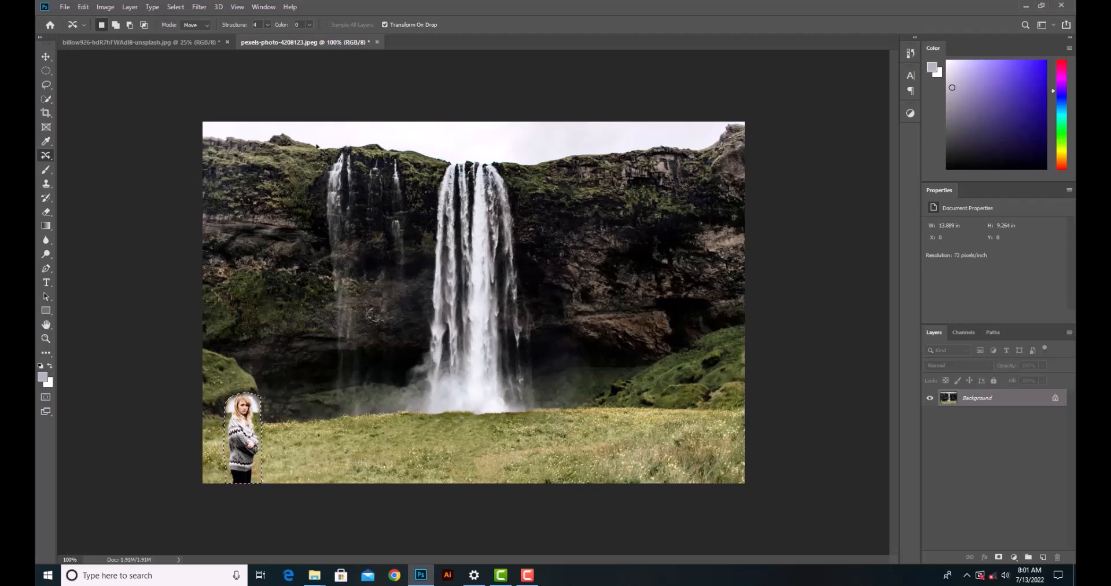
left_click(185, 11)
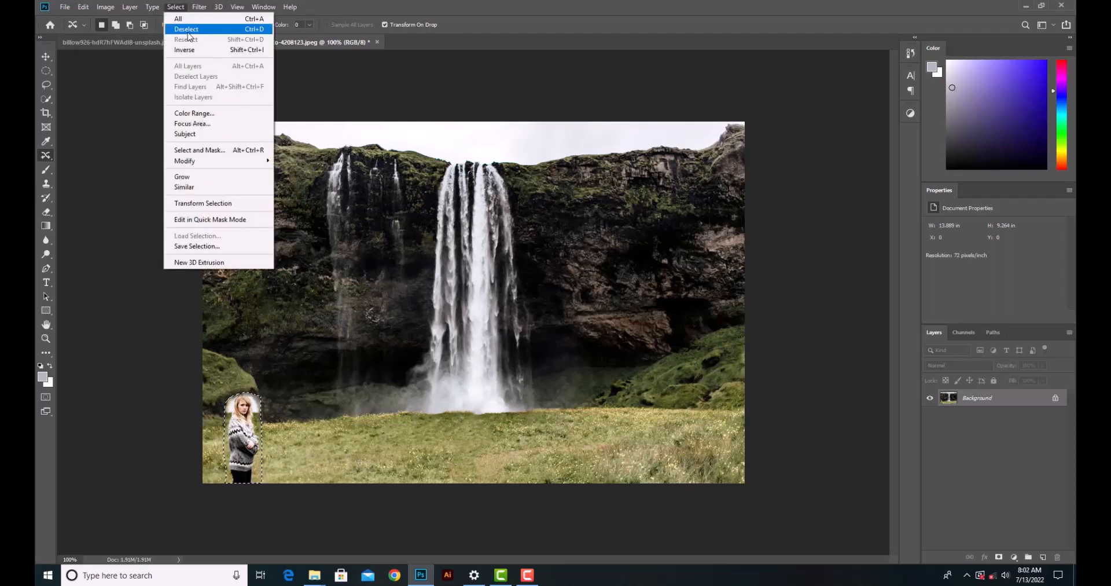
left_click(184, 30)
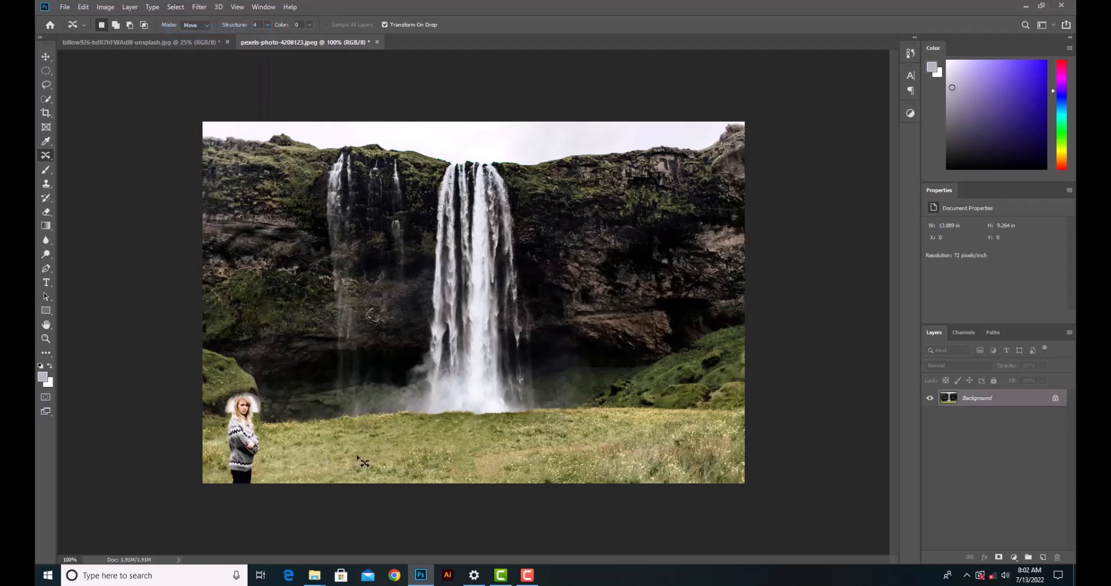
Undo the relocation of the woman, and set the Content-Aware Move mode to Extend.
key("ctrl+z")
key("ctrl+z")
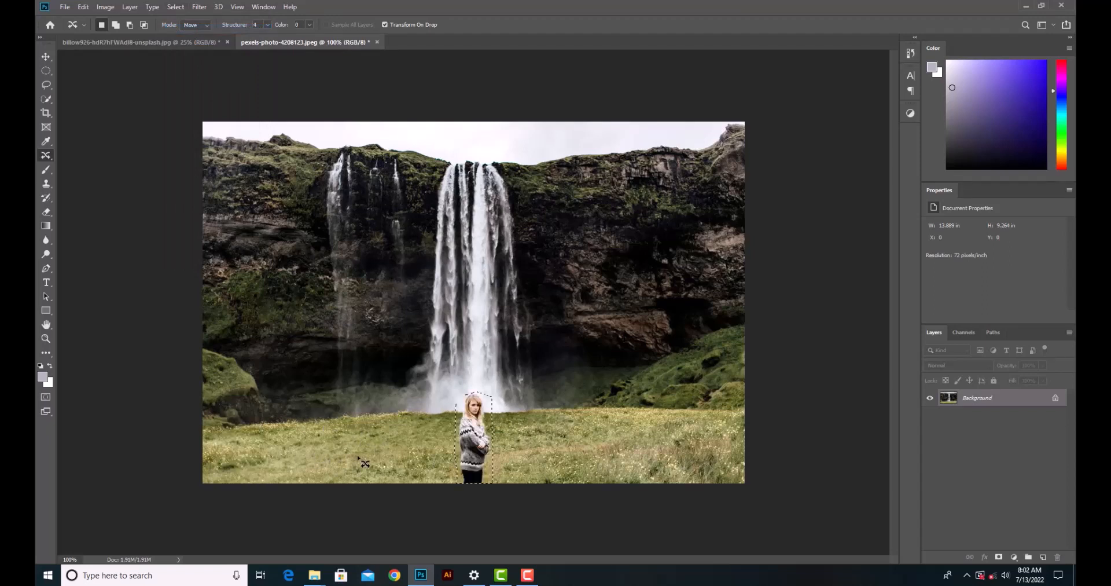
left_click(202, 27)
left_click(191, 44)
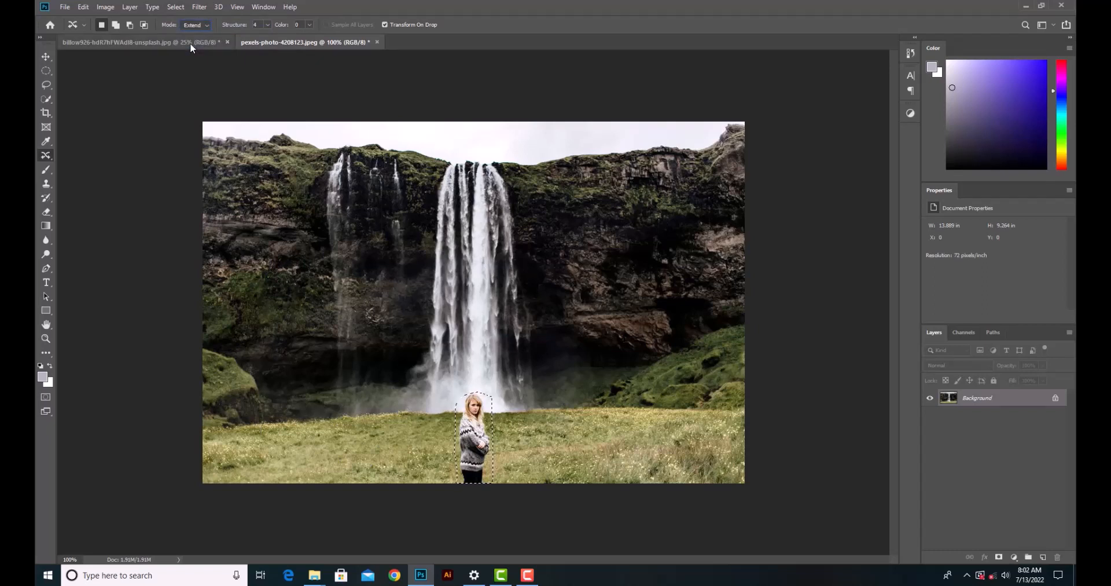
Place a smaller copy of the selected woman just to the left of the original in the meadow, and deselect.
left_click_drag(471, 442, 649, 449)
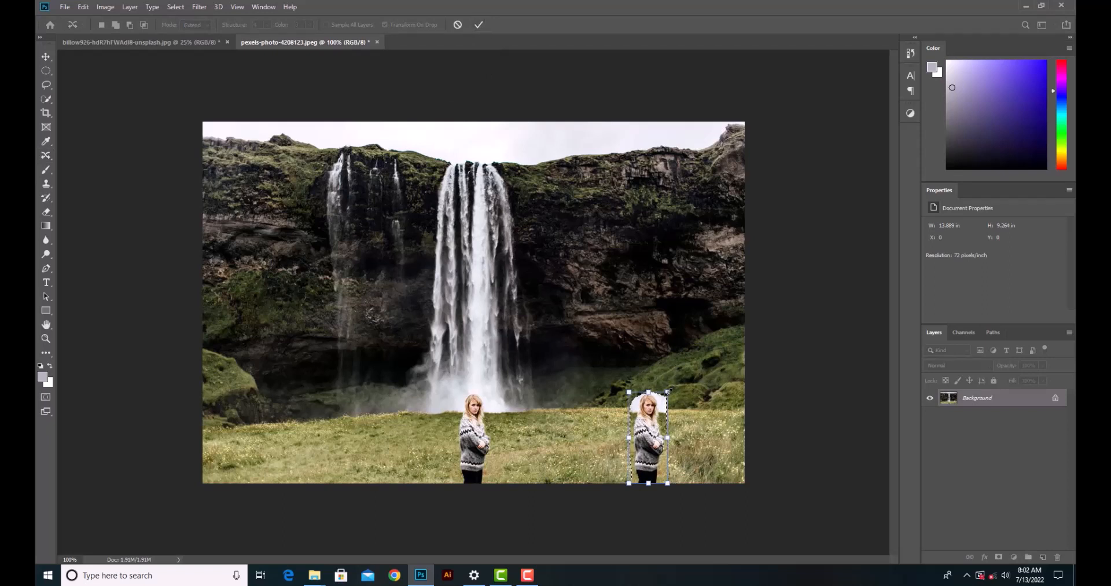
left_click_drag(668, 392, 658, 414)
left_click_drag(649, 451, 450, 460)
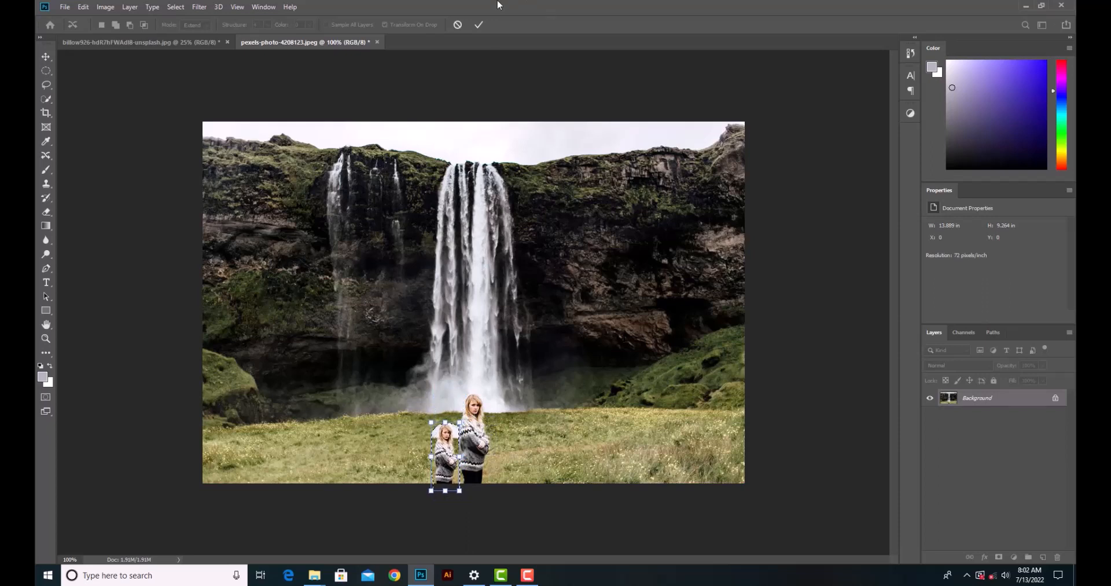
left_click(480, 25)
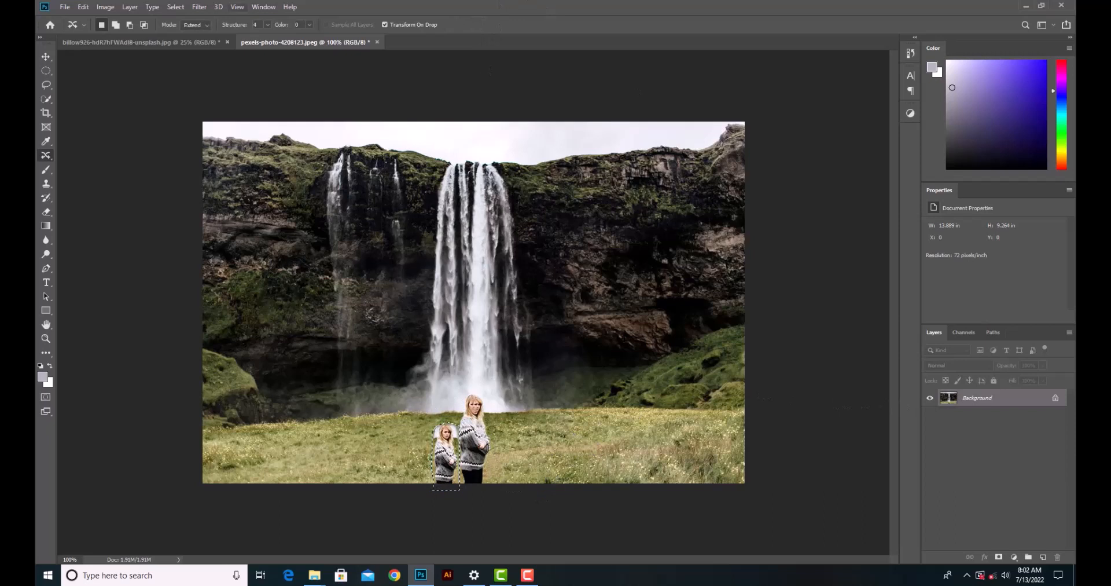
left_click(176, 7)
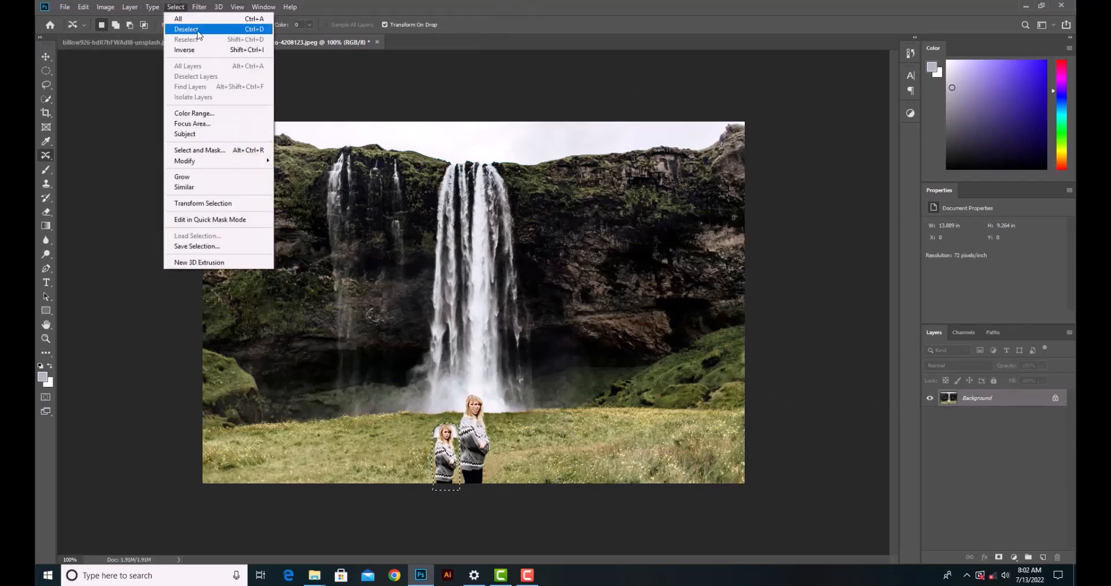
left_click(194, 29)
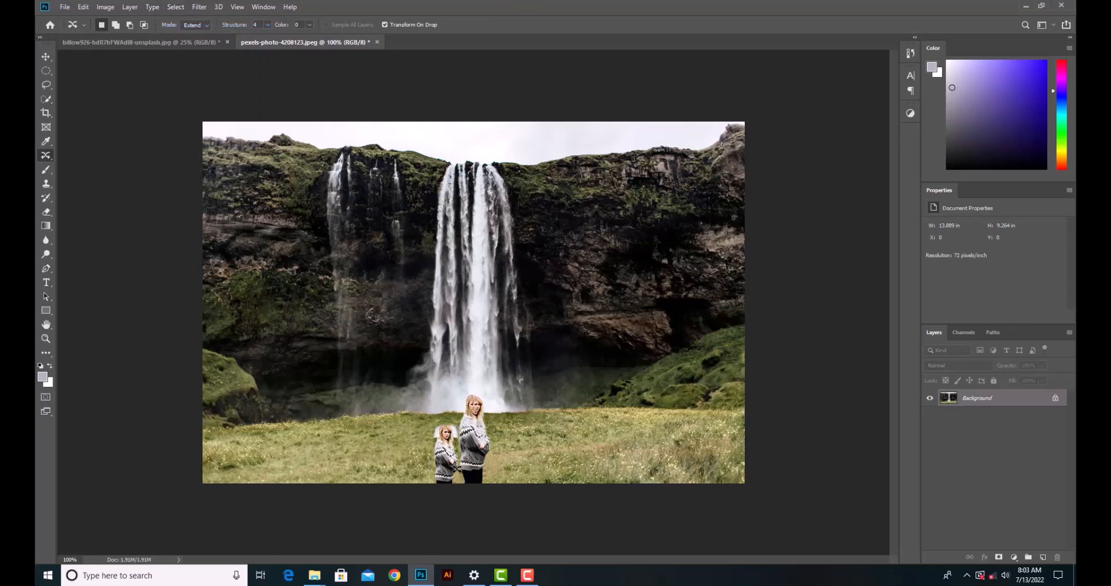
left_click(203, 25)
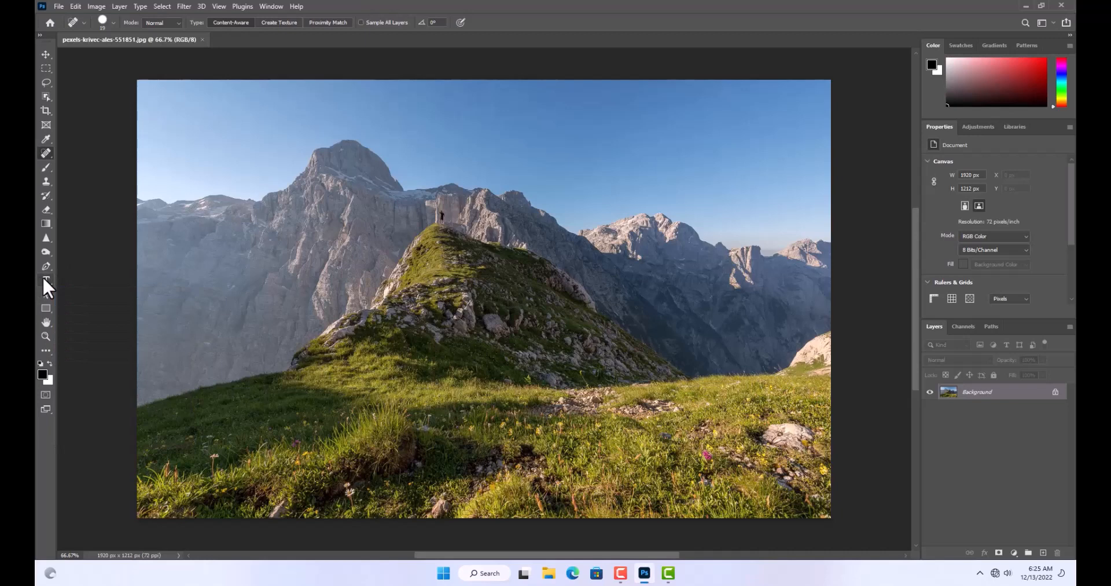
Start a horizontal text layer in the sky above the grassy peak of the mountain photo, and clear its placeholder text.
left_click(43, 276)
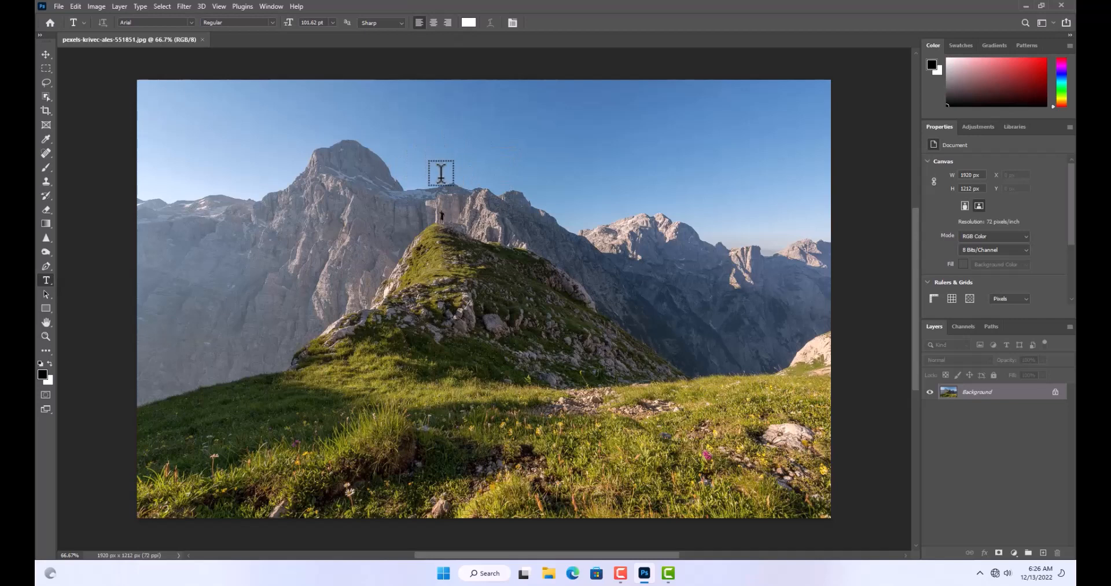
left_click(441, 172)
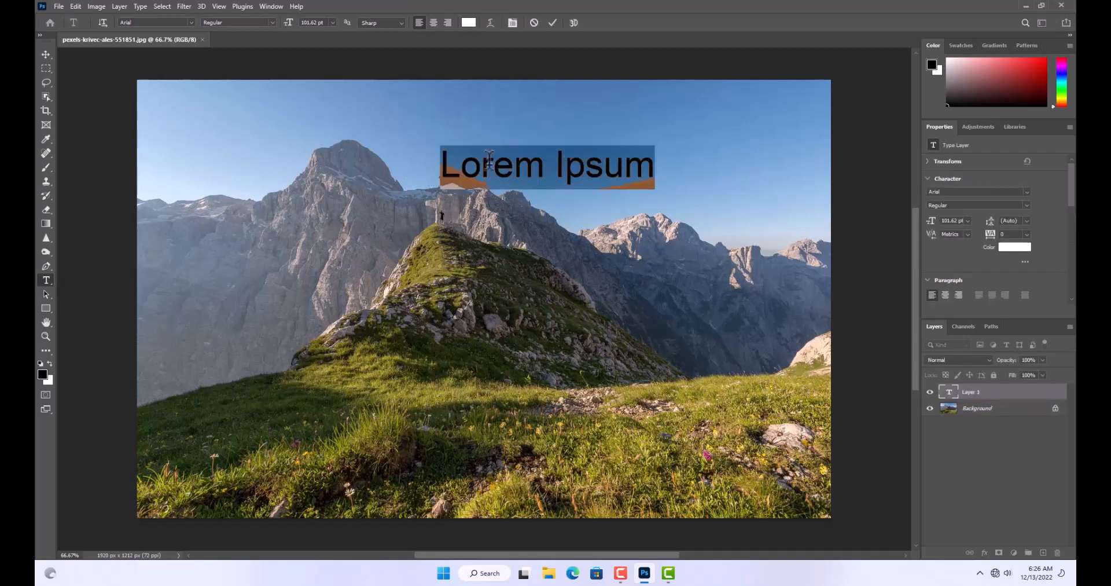
left_click(568, 164)
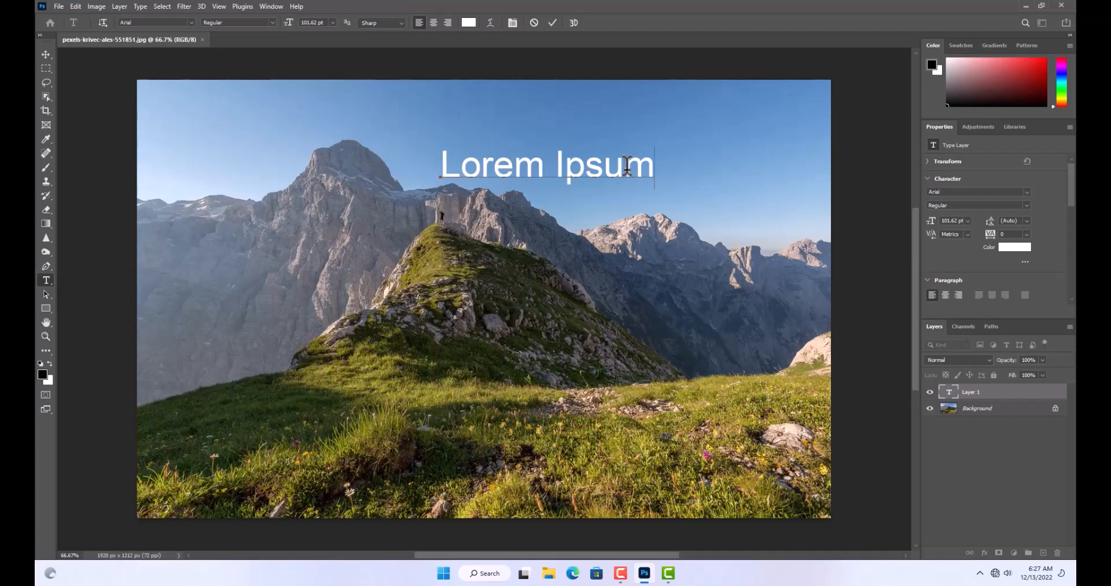
key("BackSpace")
key("BackSpace")
key("BackSpace")
key("BackSpace")
key("BackSpace")
key("BackSpace")
key("BackSpace")
key("BackSpace")
key("BackSpace")
key("BackSpace")
key("BackSpace")
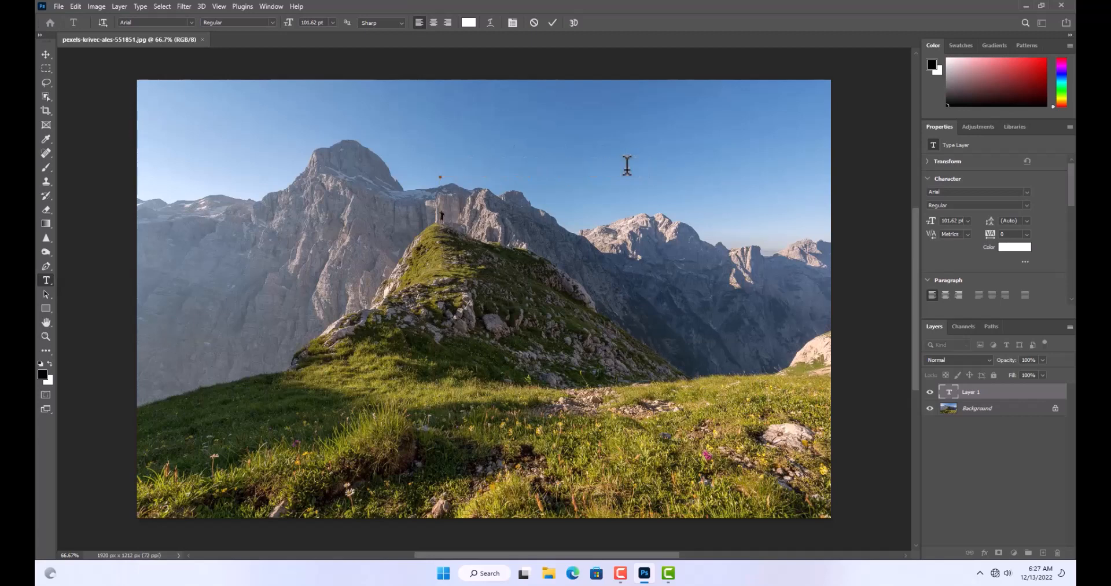
Enter "Photoshop Typography" as the text, commit it, and move the title left over the rocky summit.
type("Ty")
key("BackSpace")
key("BackSpace")
type("Pho")
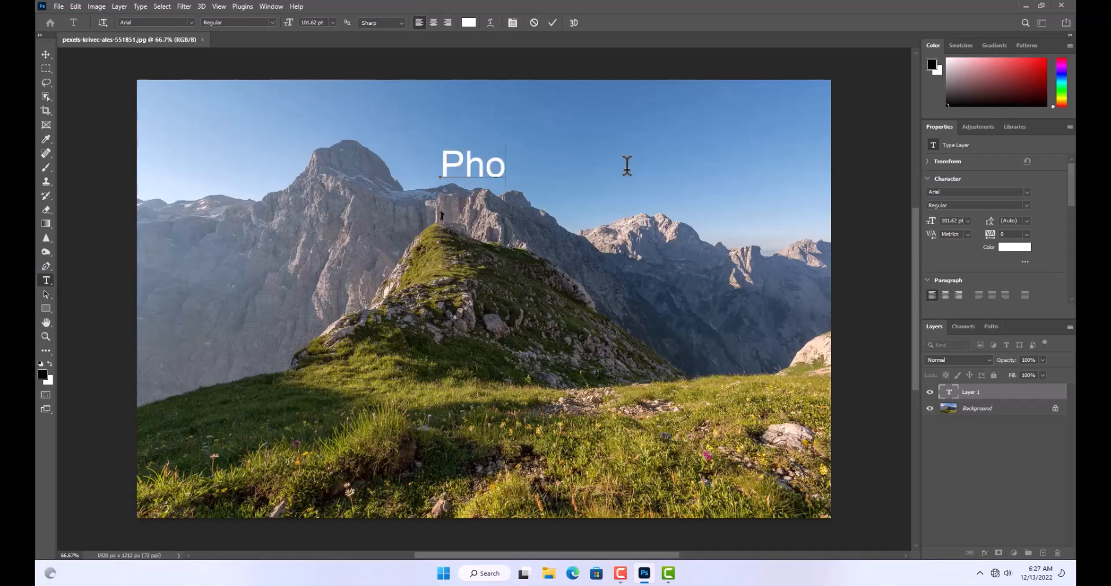
type("tosh")
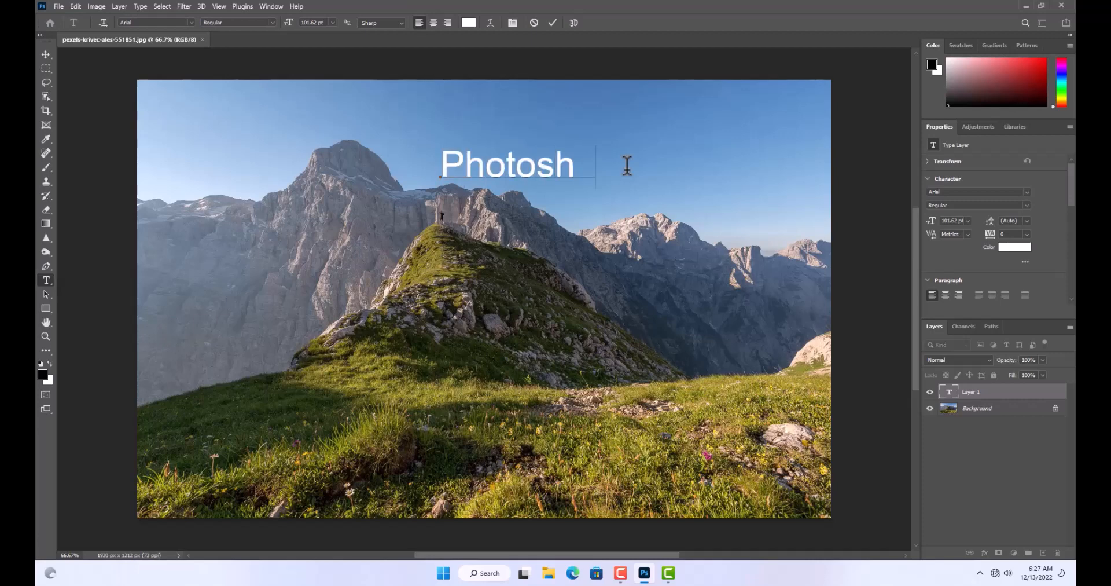
type("op Typogr")
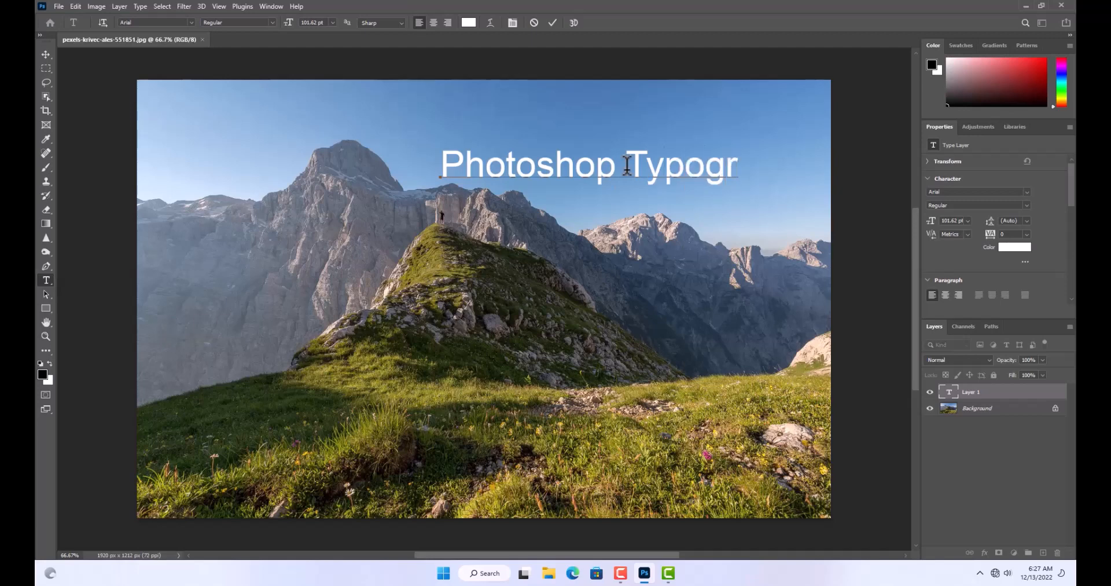
type("aphy")
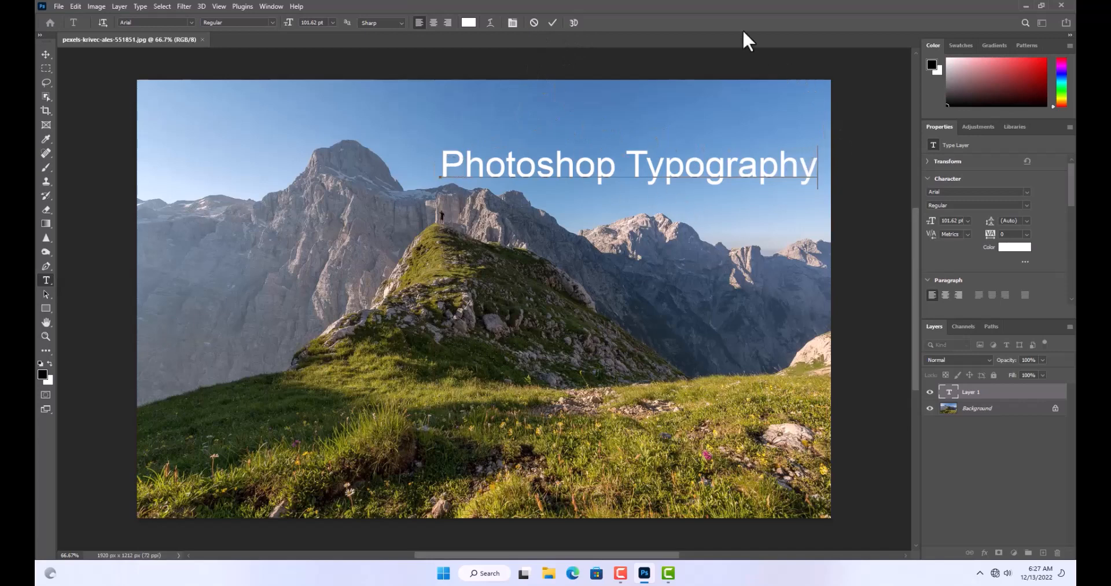
left_click(554, 23)
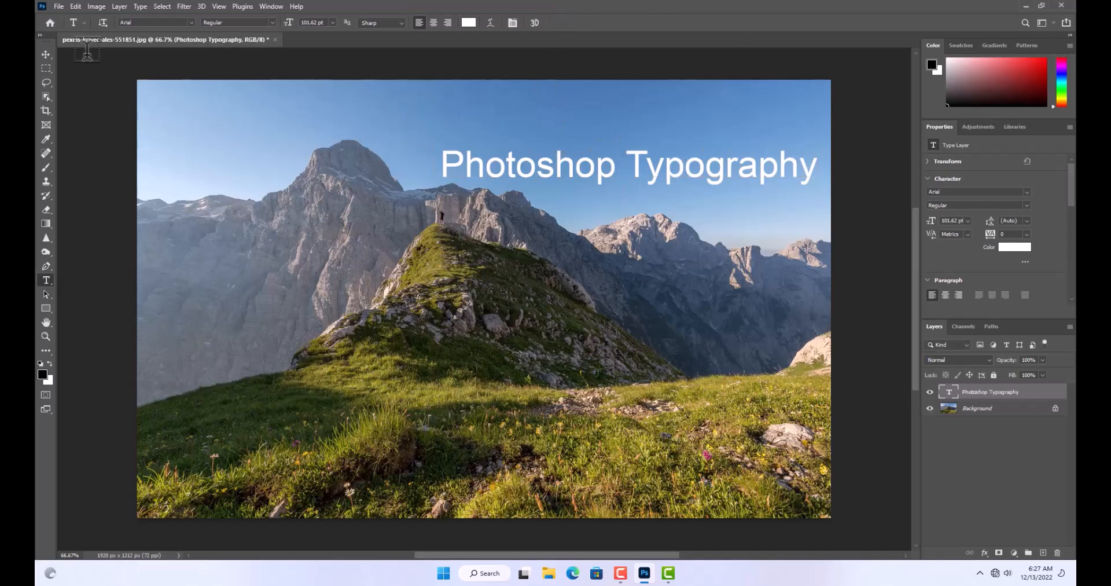
left_click(44, 56)
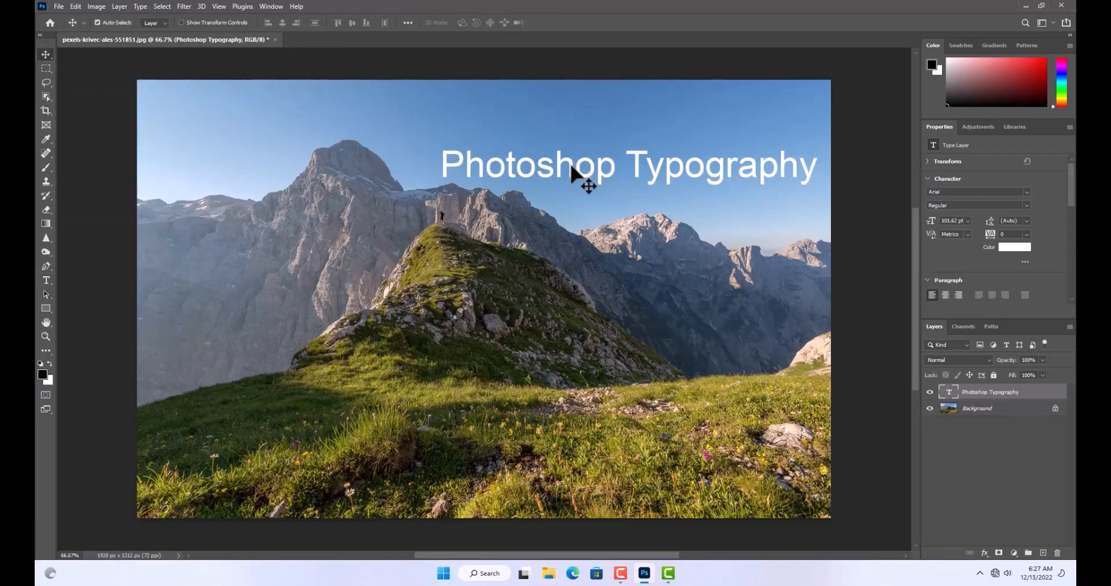
left_click_drag(572, 172, 444, 161)
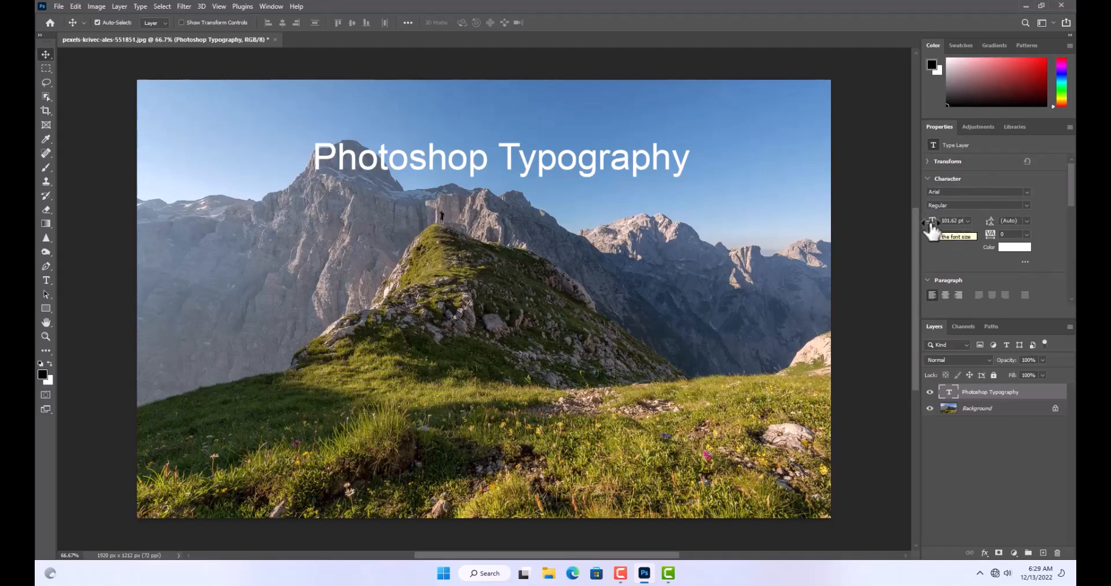
Try the preset font sizes 8 pt, 30 pt and 72 pt on the title.
left_click(966, 220)
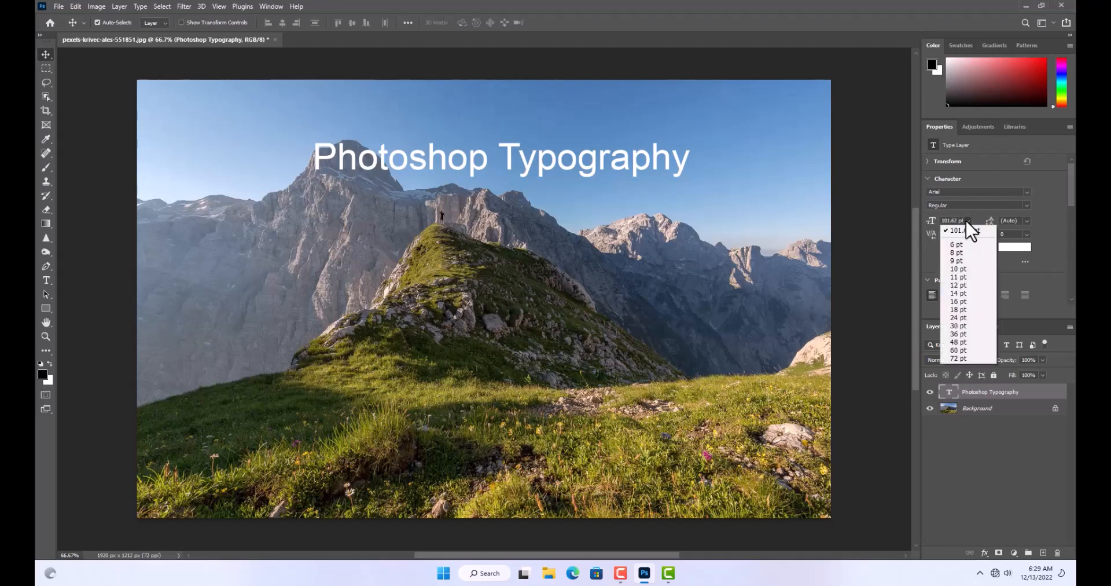
left_click(959, 252)
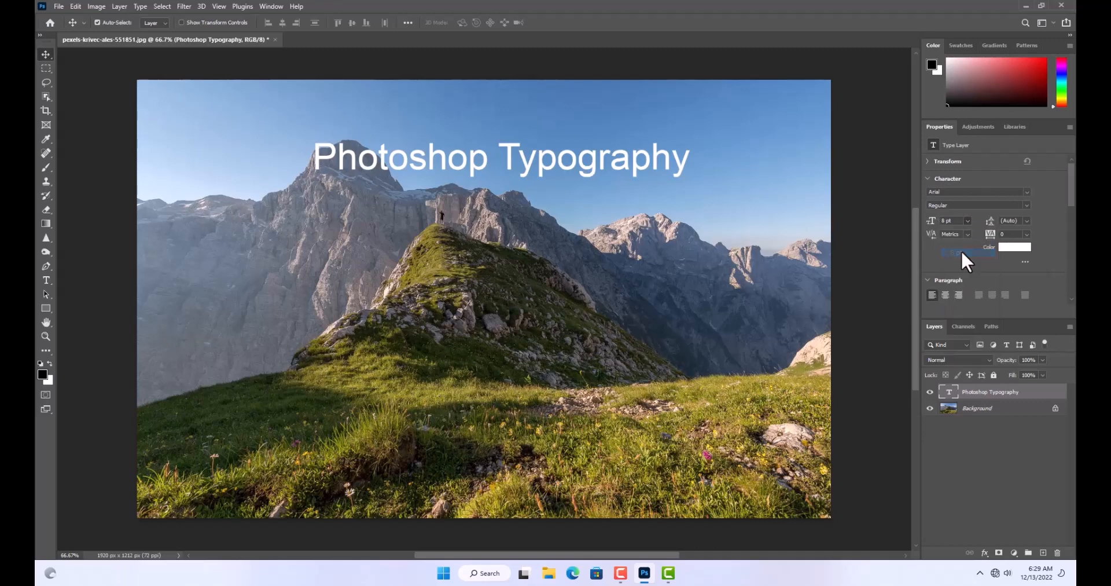
left_click(967, 220)
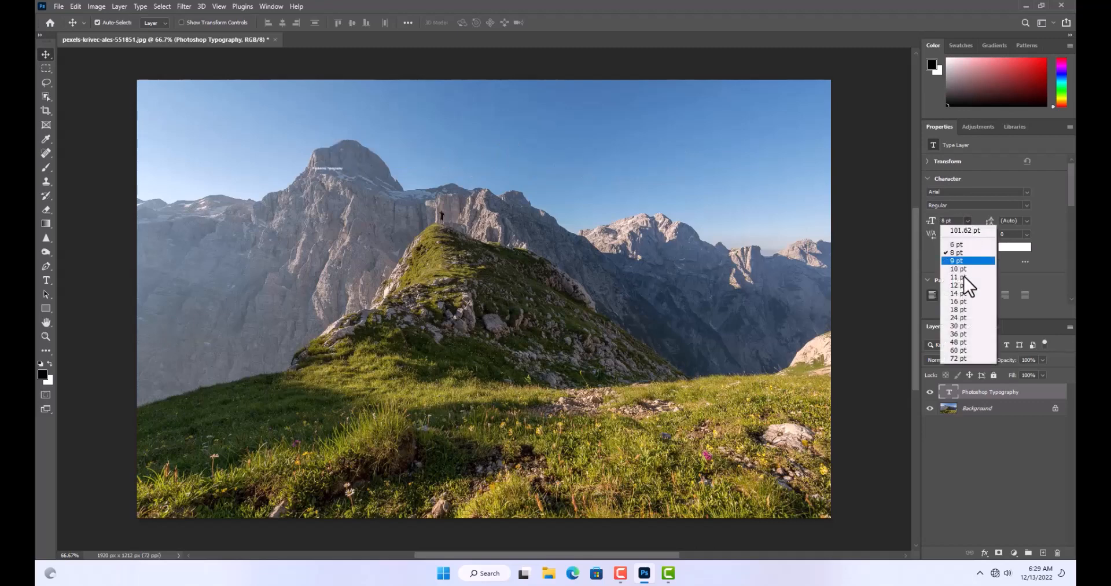
left_click(958, 324)
left_click(968, 220)
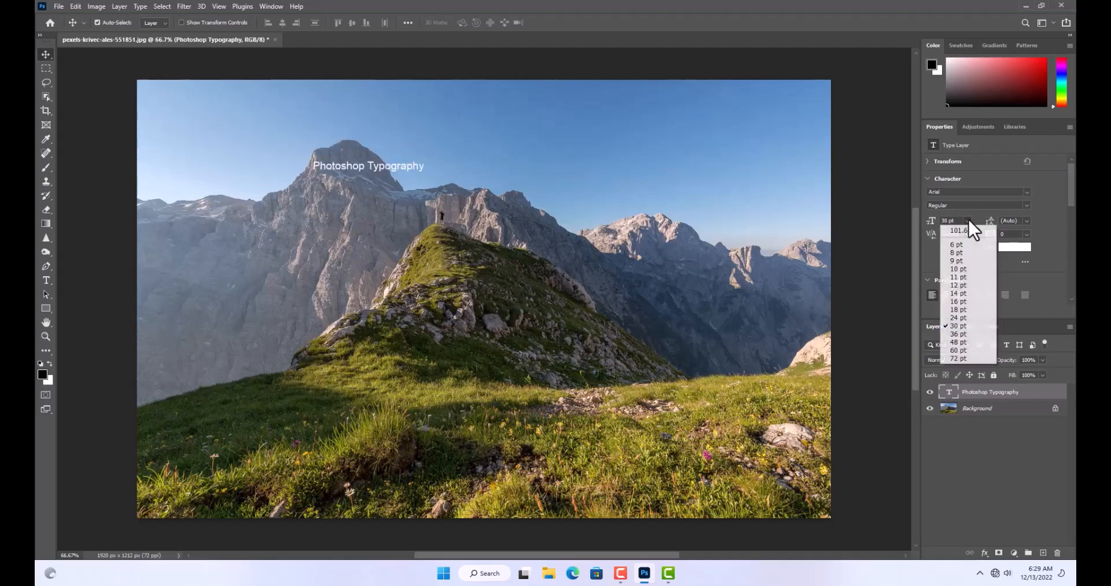
left_click(971, 357)
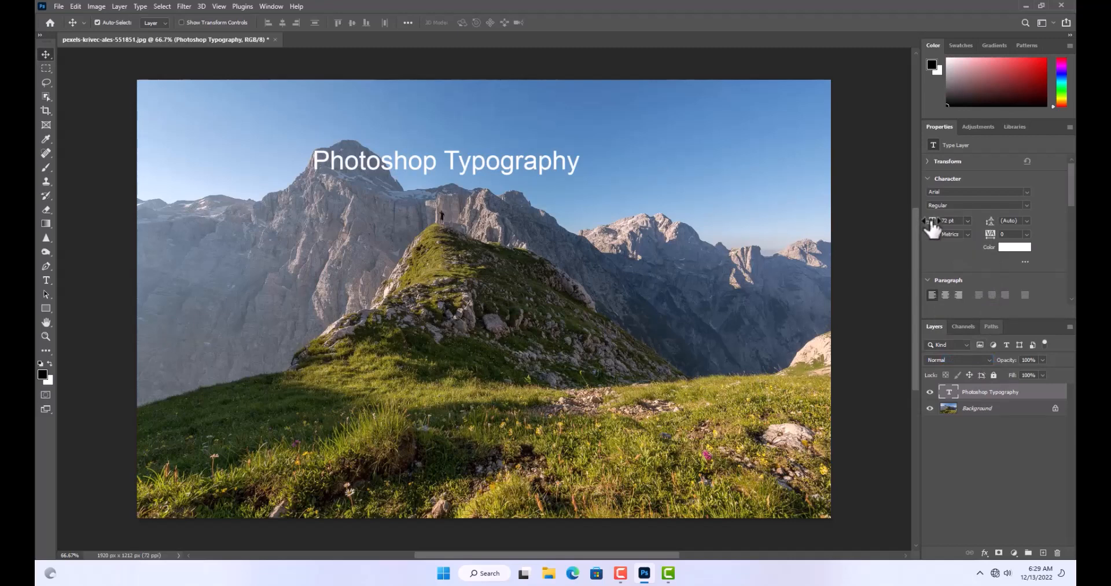
Adjust the title's font size up and down, ending at 75 pt.
left_click_drag(931, 228, 955, 227)
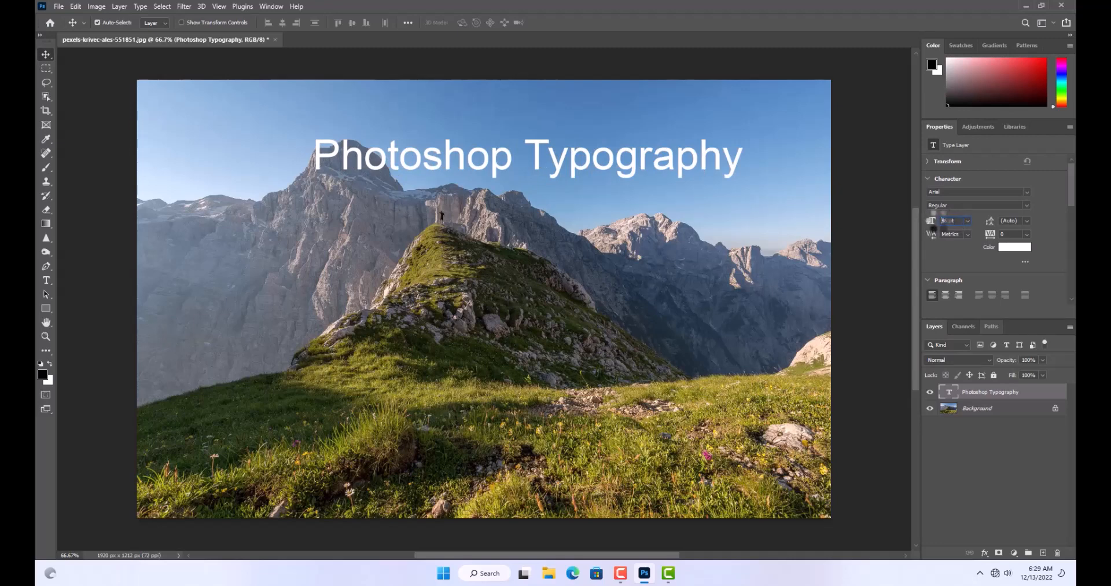
left_click_drag(926, 221, 920, 221)
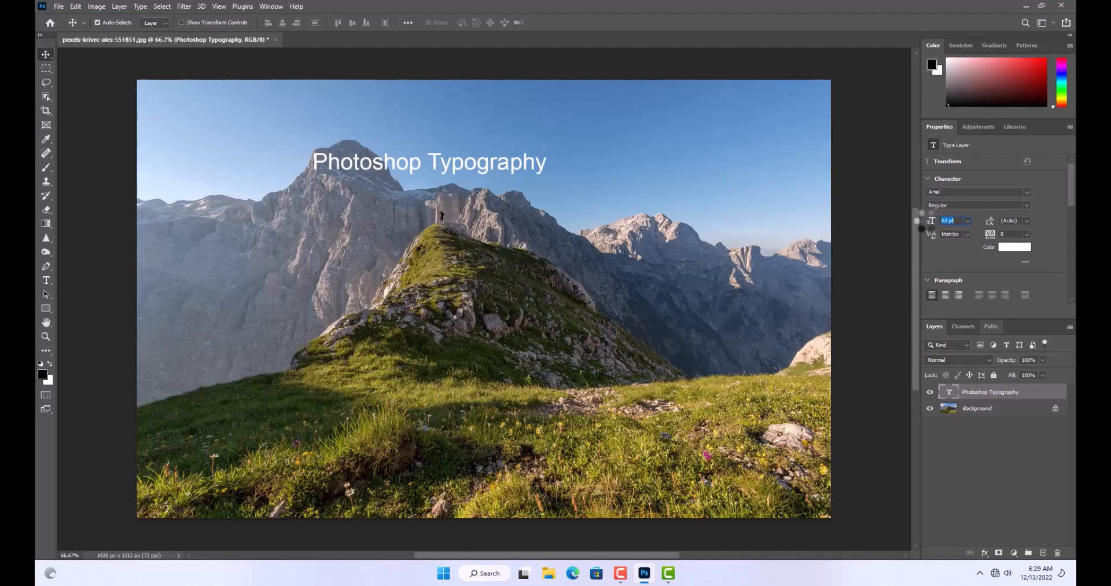
left_click_drag(920, 221, 933, 223)
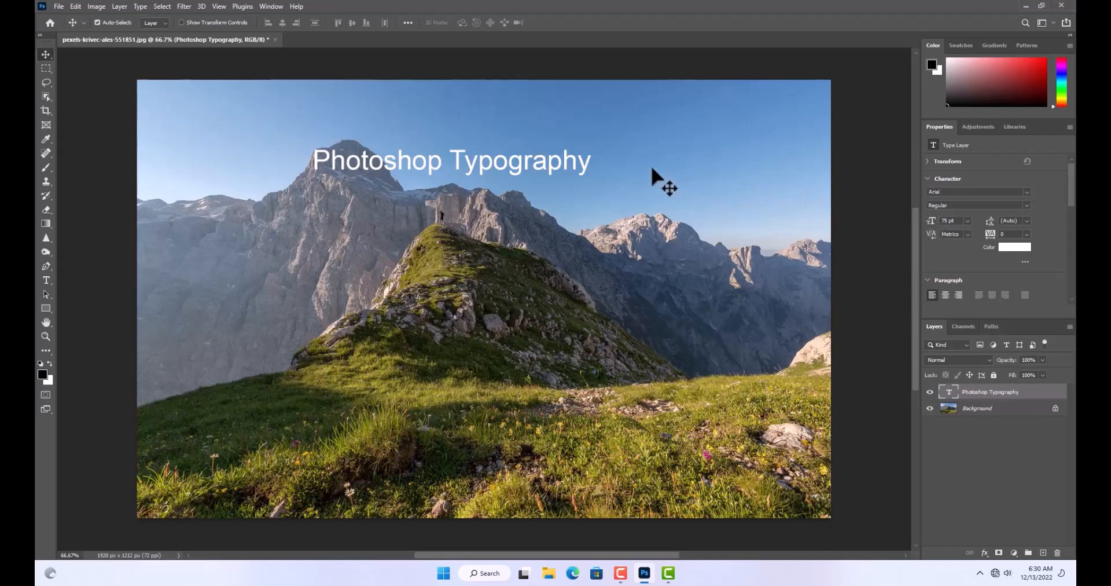
Scale the title proportionally to about 97.4% with Free Transform and commit the change.
key("ctrl")
key("ctrl+t")
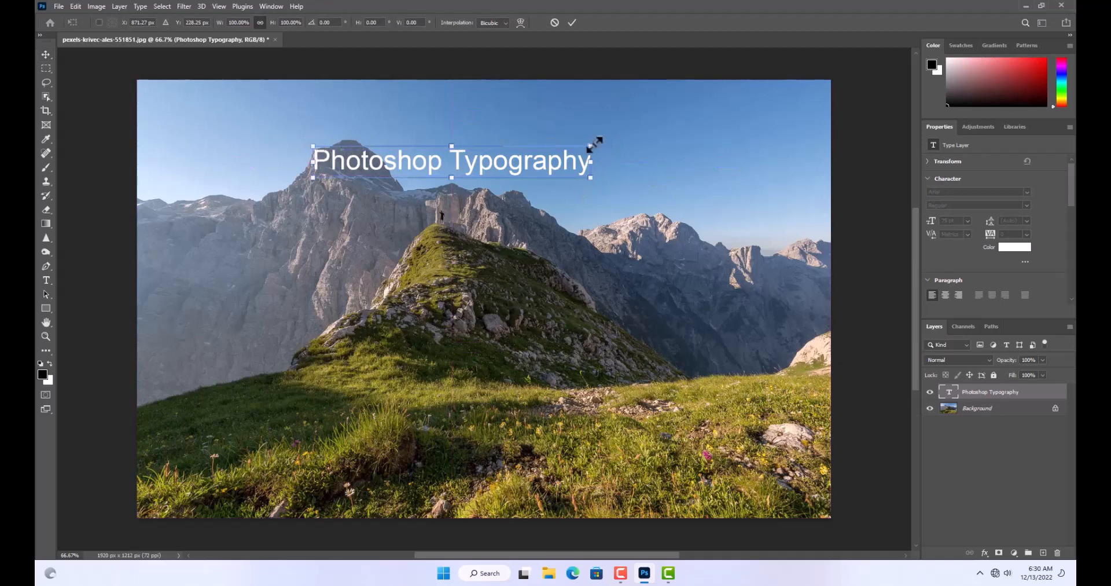
mouse_move(593, 143)
left_mouse_down()
mouse_move(528, 162)
mouse_move(584, 127)
left_mouse_up()
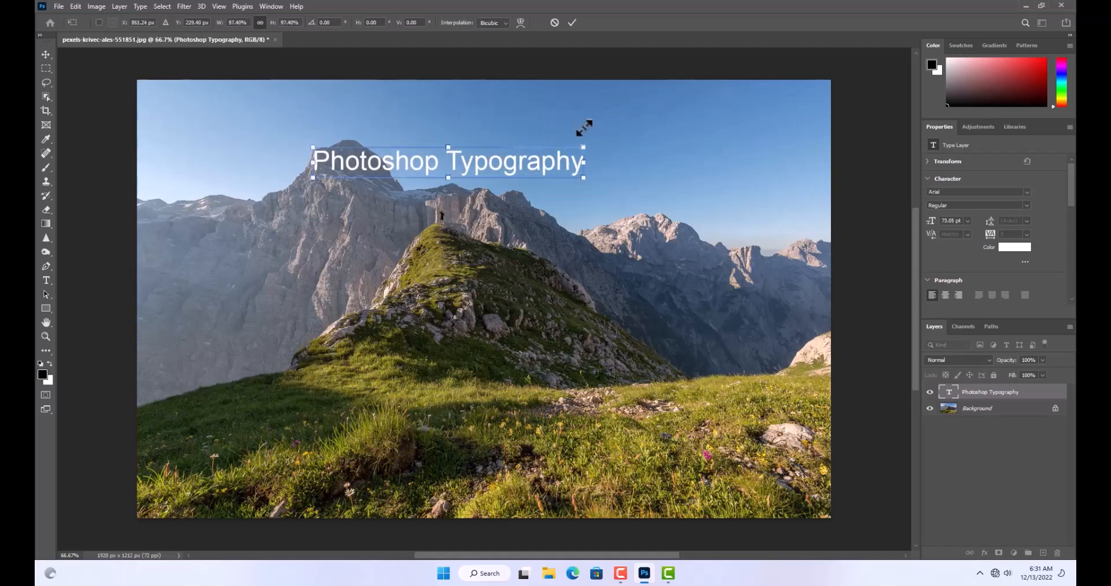
left_click(567, 22)
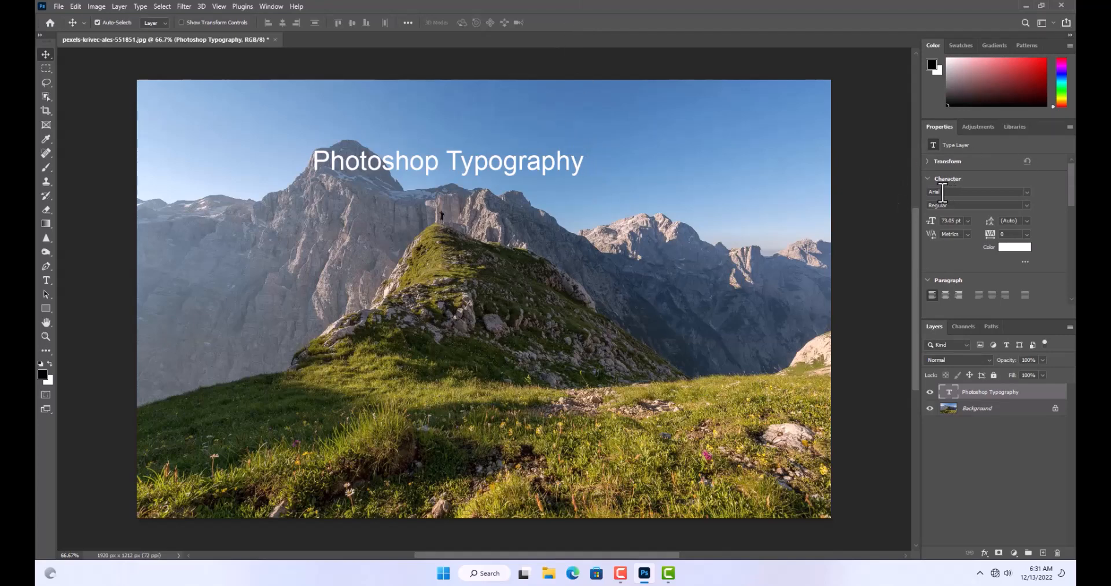
Change the title's font to Bell MT and move the title up and right to the middle of the sky.
left_click(1027, 192)
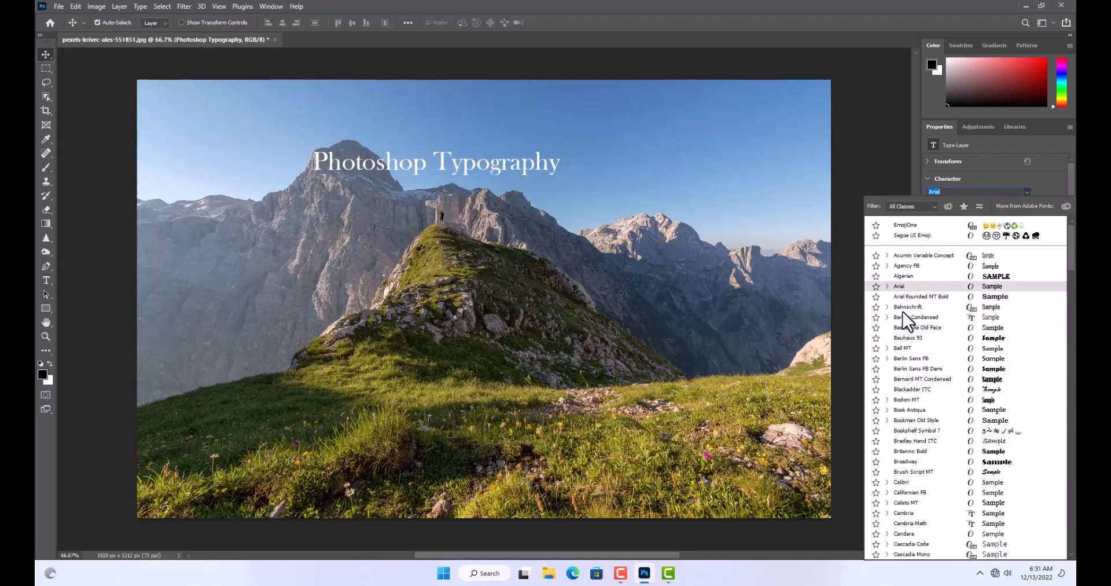
left_click(903, 348)
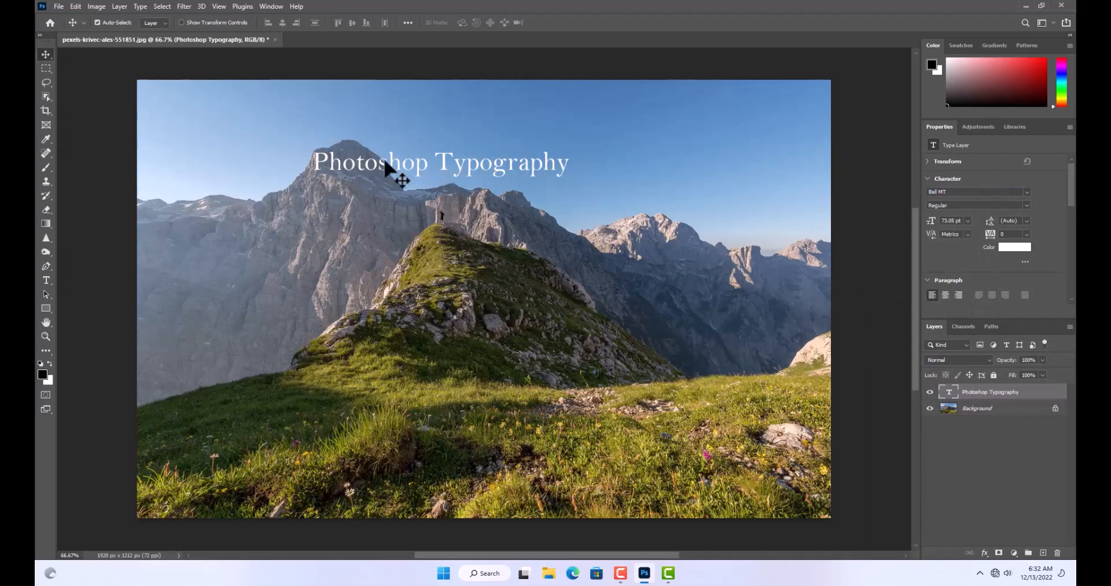
left_click_drag(443, 163, 497, 138)
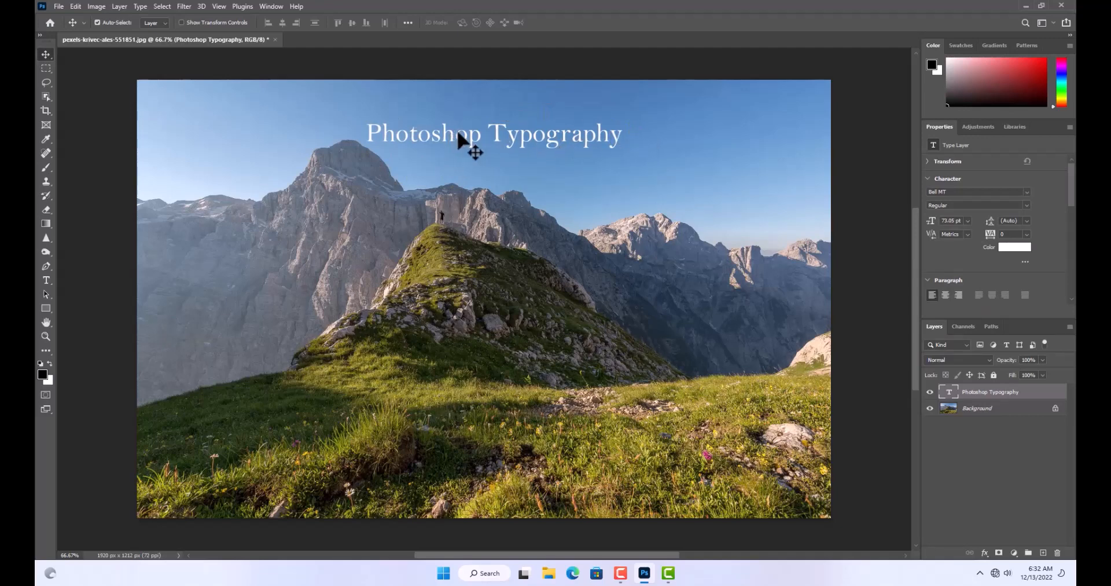
Preview several fonts on the title and set its font to Algerian.
left_click(1027, 192)
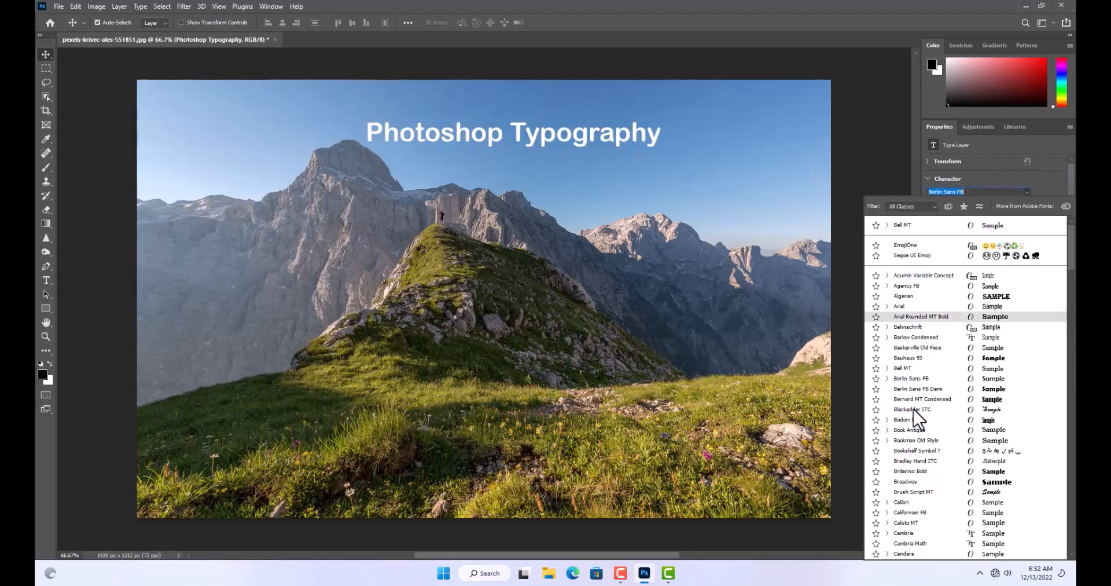
scroll(902, 432, "down", 1)
scroll(906, 440, "down", 7)
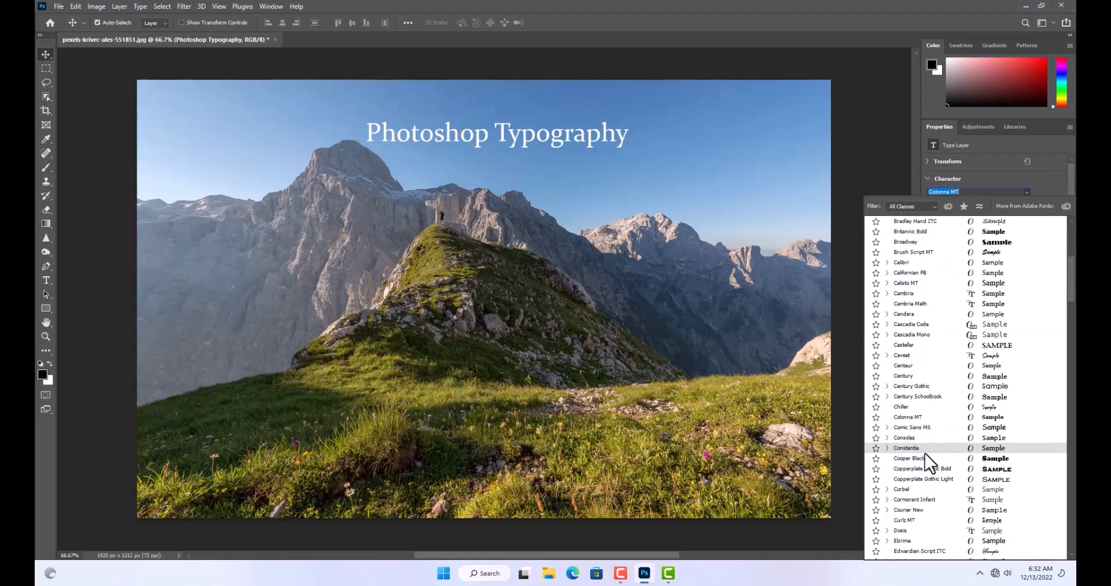
scroll(923, 457, "up", 8)
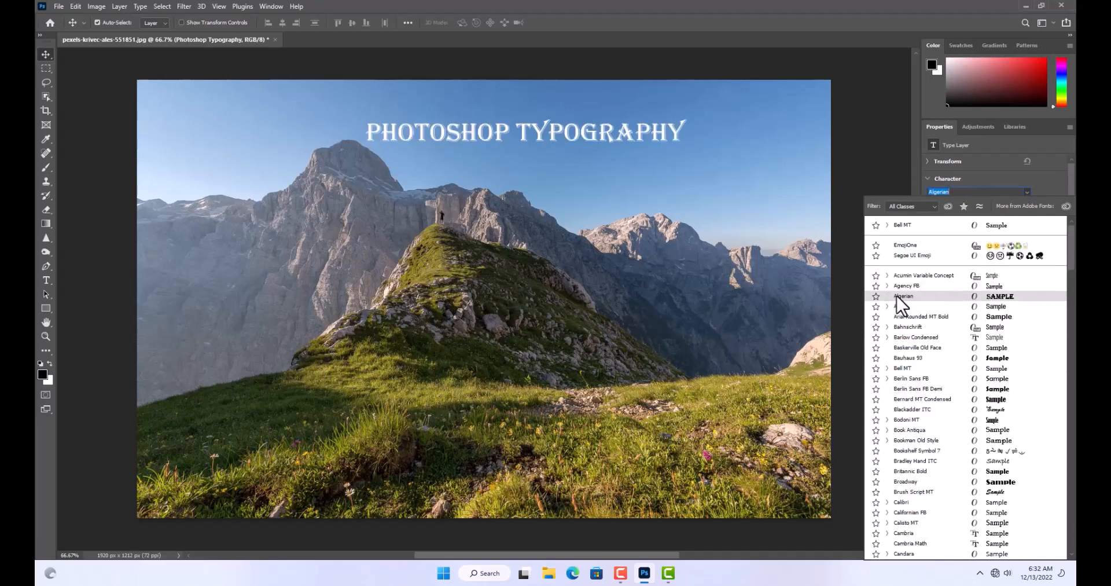
left_click(911, 299)
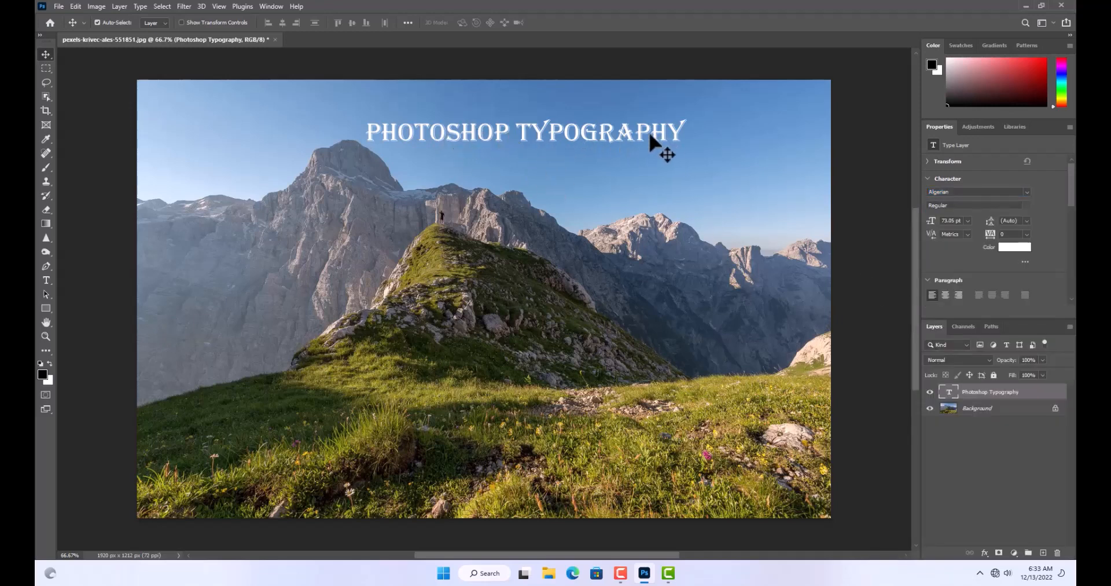
With the Horizontal Type tool, browse other title fonts and switch the title's orientation to vertical and back to horizontal.
left_click(45, 280)
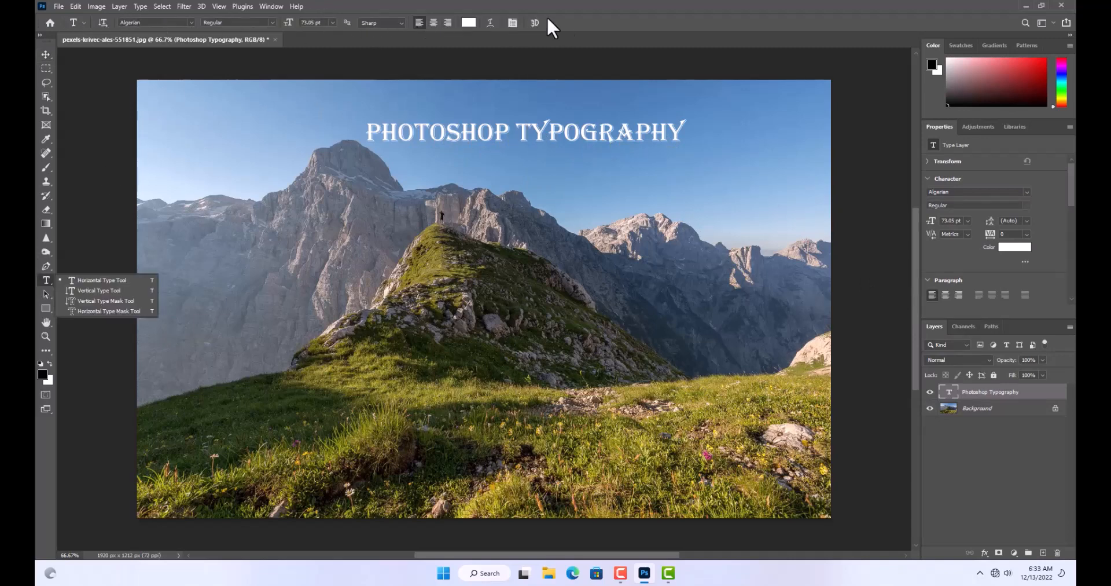
left_click(46, 279)
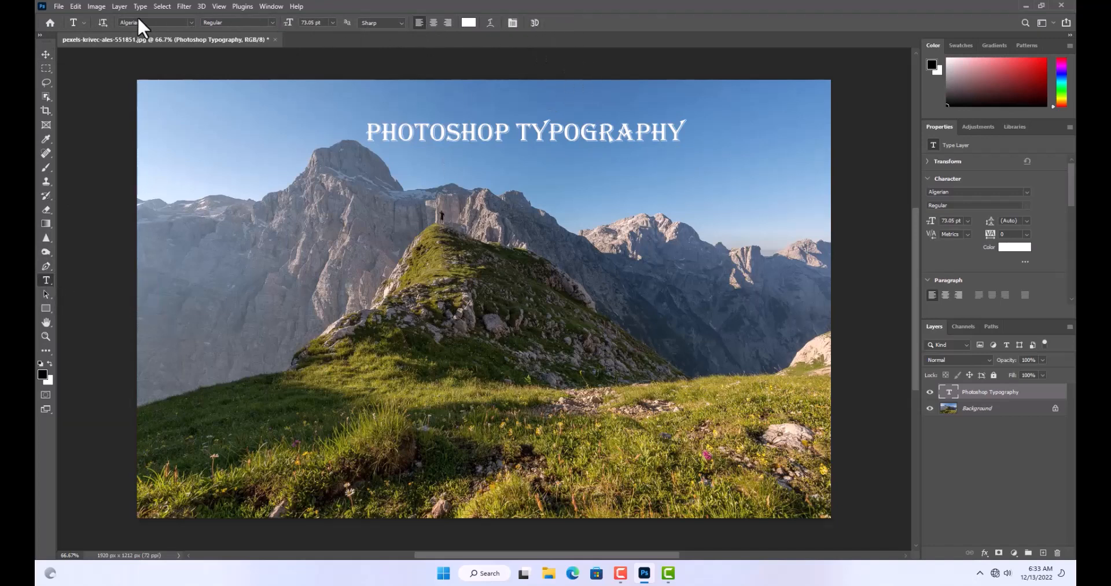
left_click(190, 22)
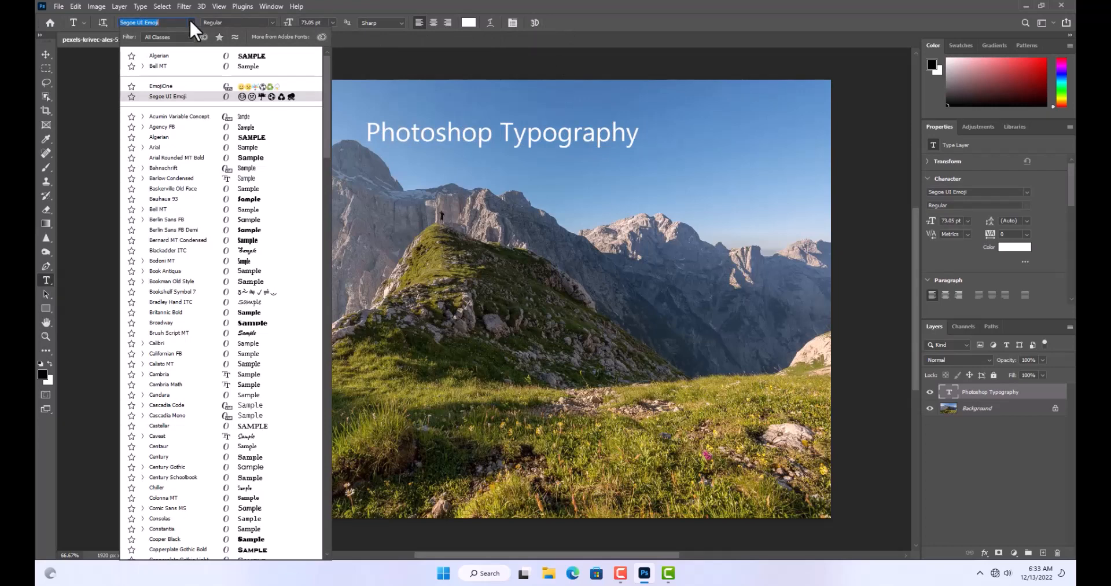
left_click(174, 188)
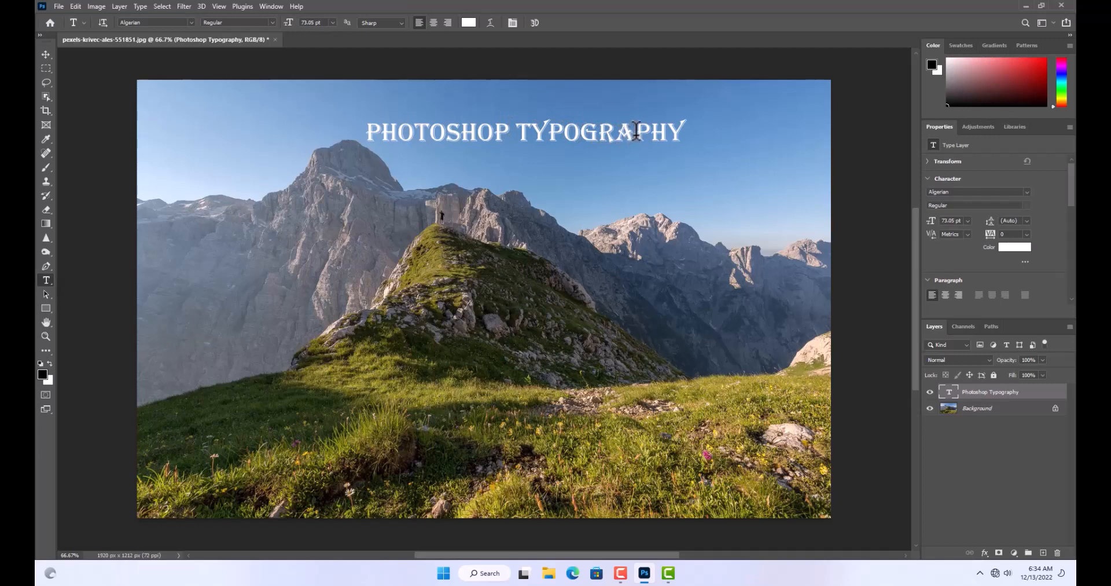
left_click(102, 22)
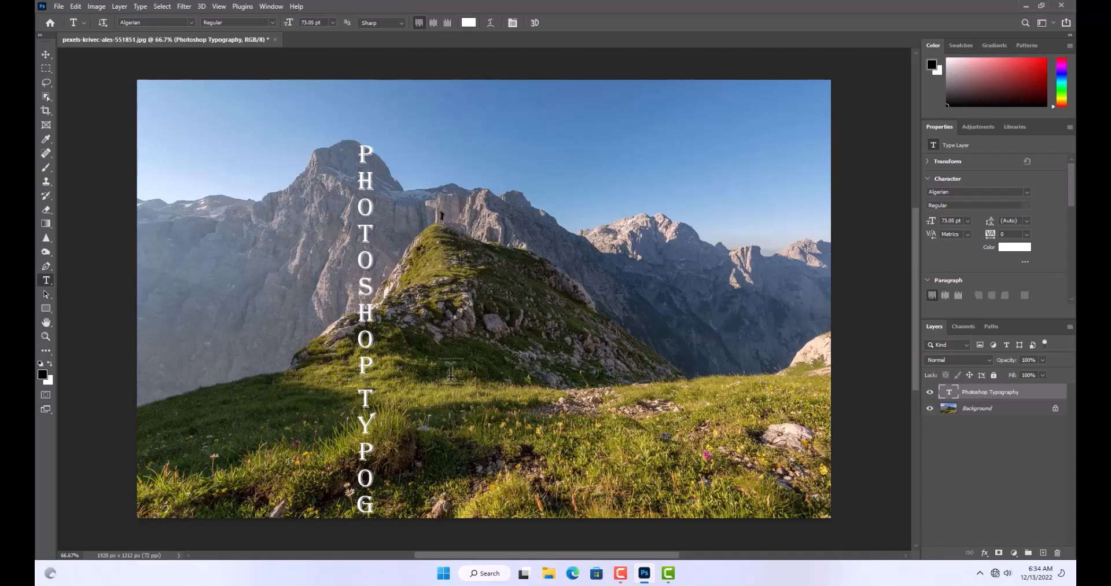
left_click(102, 23)
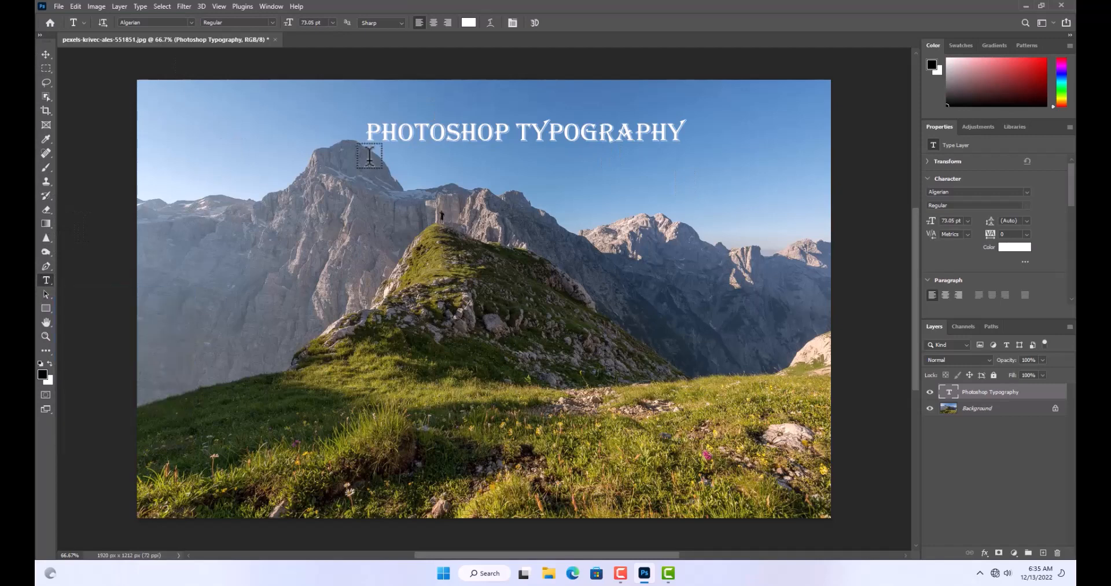
Create a paragraph text box about 869 × 713 px below the title and reduce its placeholder text to 32 pt.
left_click_drag(371, 161, 684, 417)
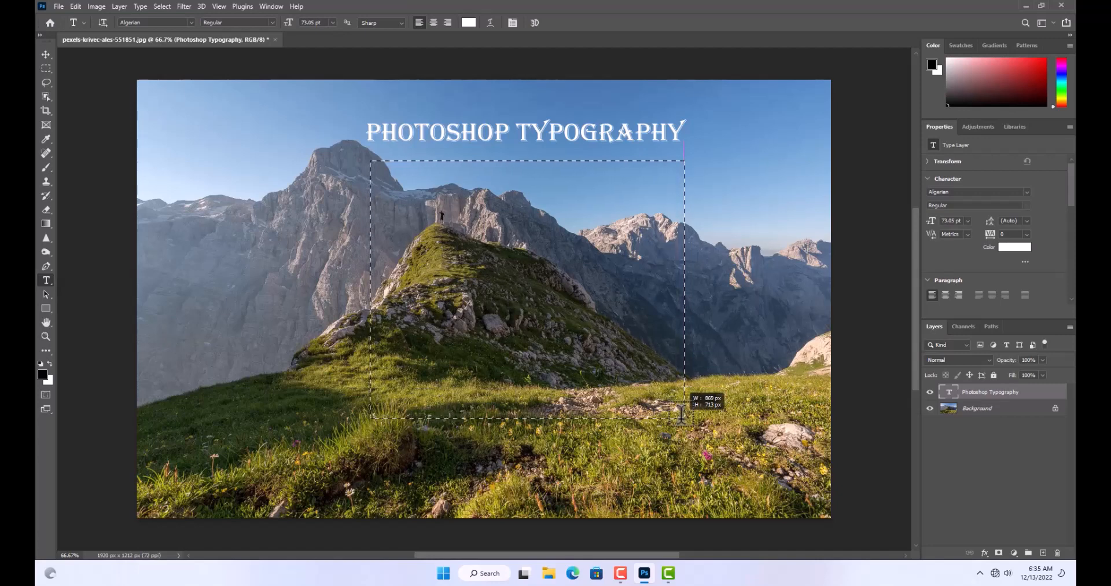
left_click_drag(682, 412, 682, 412)
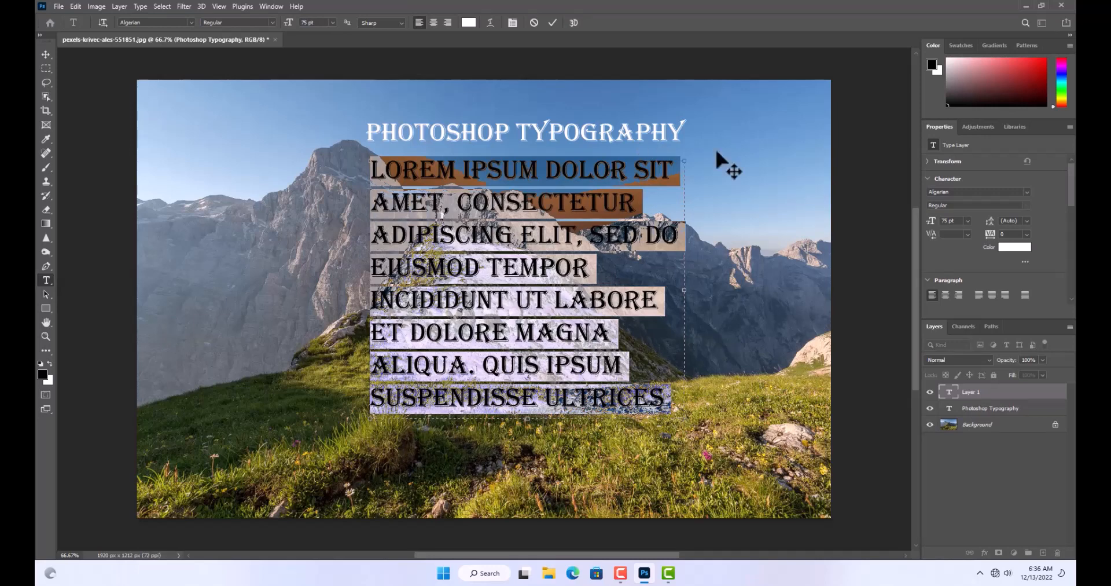
left_click_drag(932, 226, 906, 221)
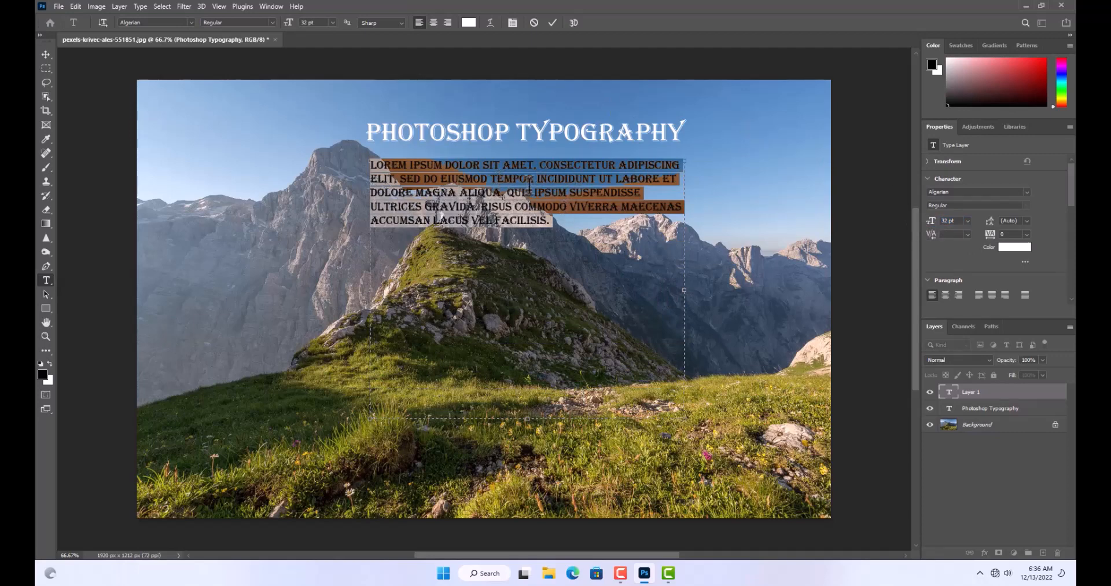
Add a few filler characters at the paragraph's end, insert more Lorem Ipsum placeholder text and commit it.
left_click(549, 219)
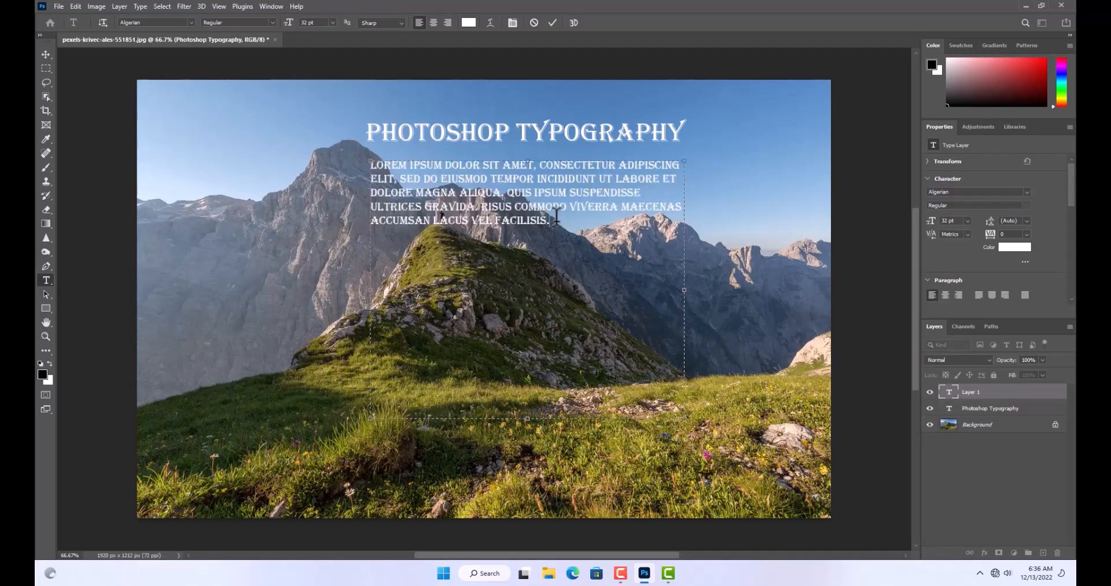
type("UTUTUTUT")
left_click(140, 6)
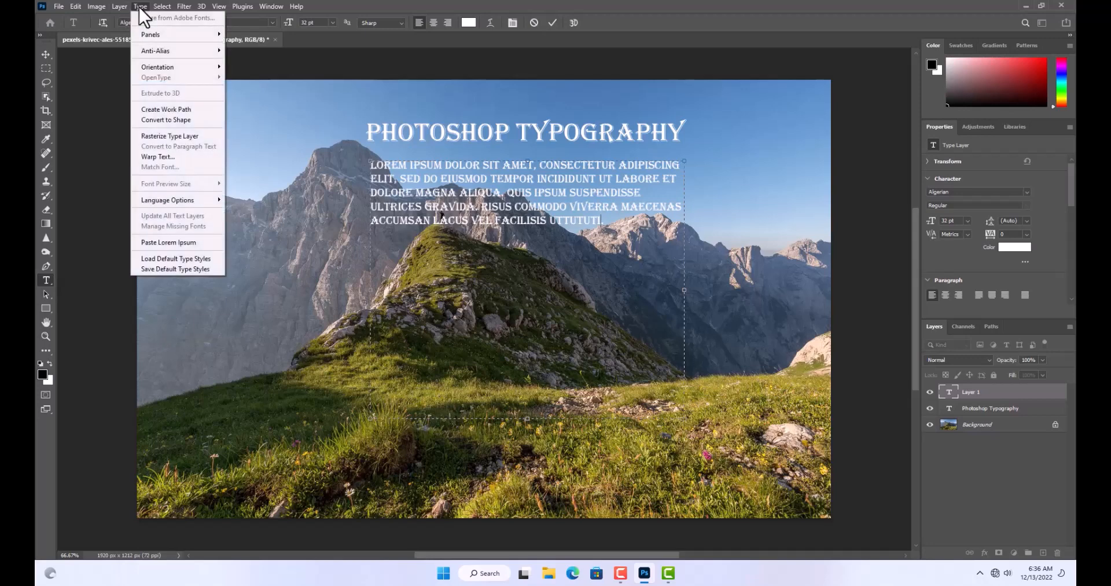
left_click(183, 242)
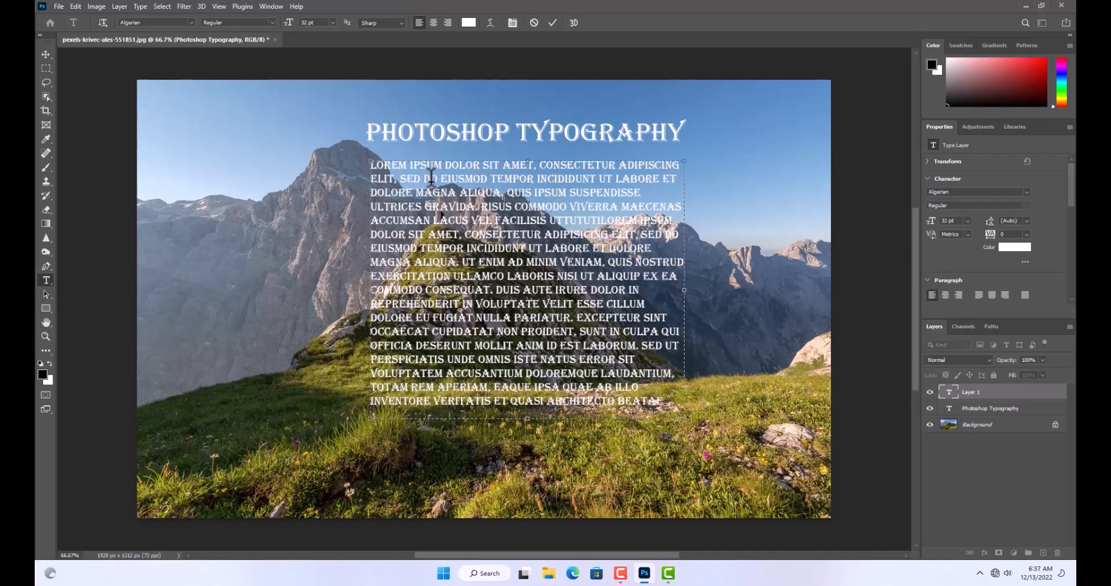
left_click(1001, 412)
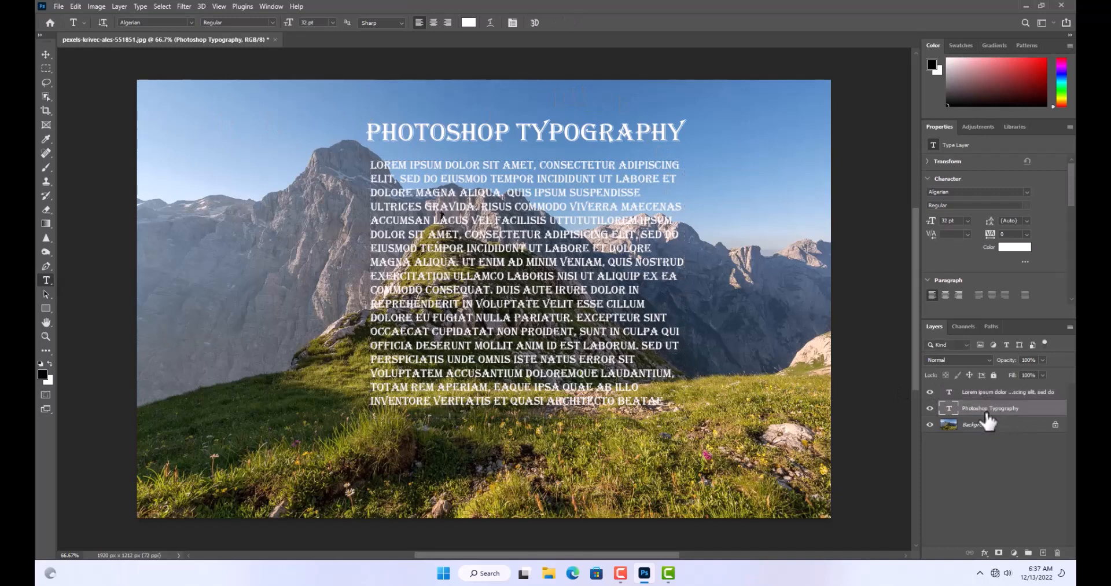
Select all text of the Photoshop Typography layer, set its color to red #d00e0e and commit the edit.
left_click(986, 394)
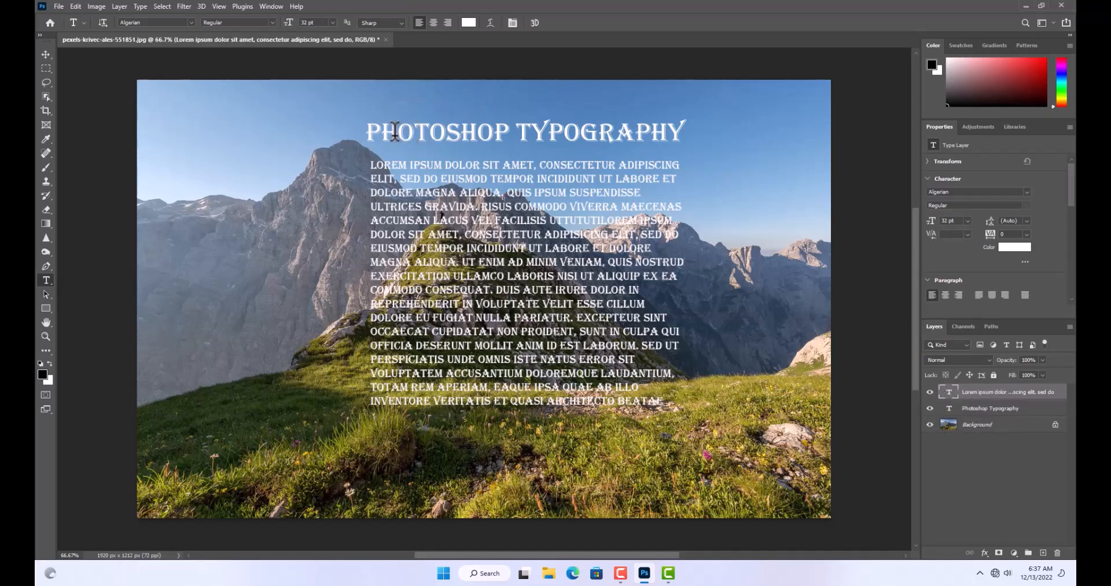
double_click(950, 410)
left_click(949, 412)
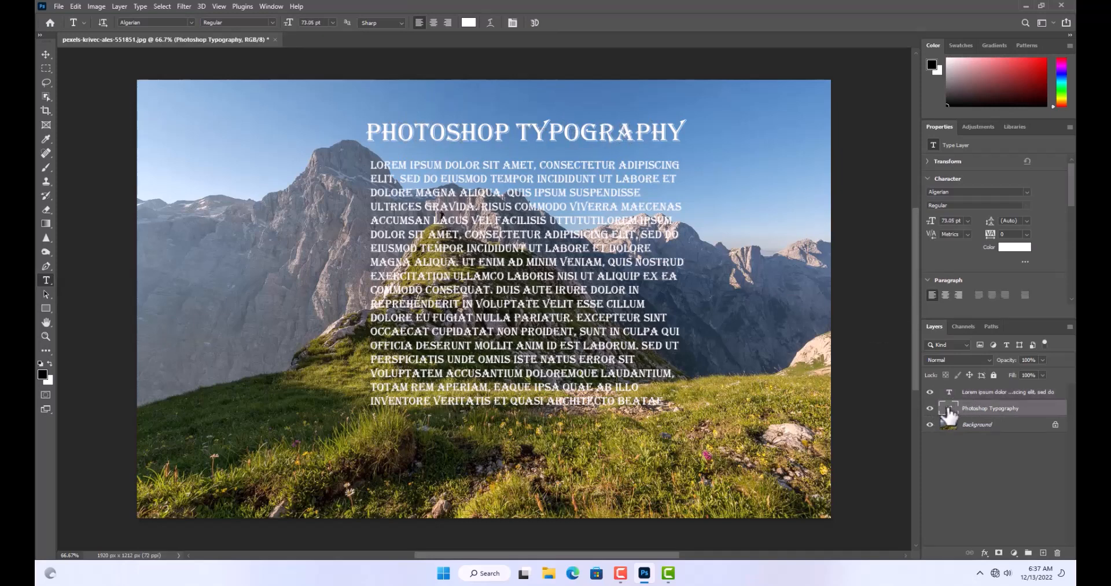
double_click(949, 412)
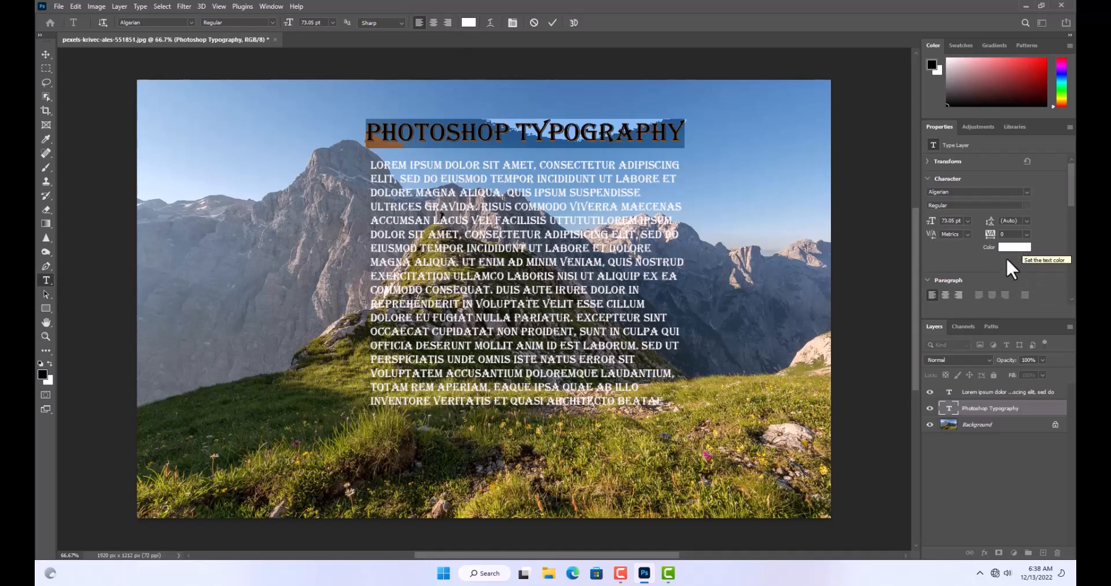
left_click(1019, 248)
mouse_move(493, 169)
left_mouse_down()
mouse_move(544, 131)
mouse_move(536, 185)
mouse_move(531, 147)
mouse_move(542, 179)
mouse_move(541, 155)
left_mouse_up()
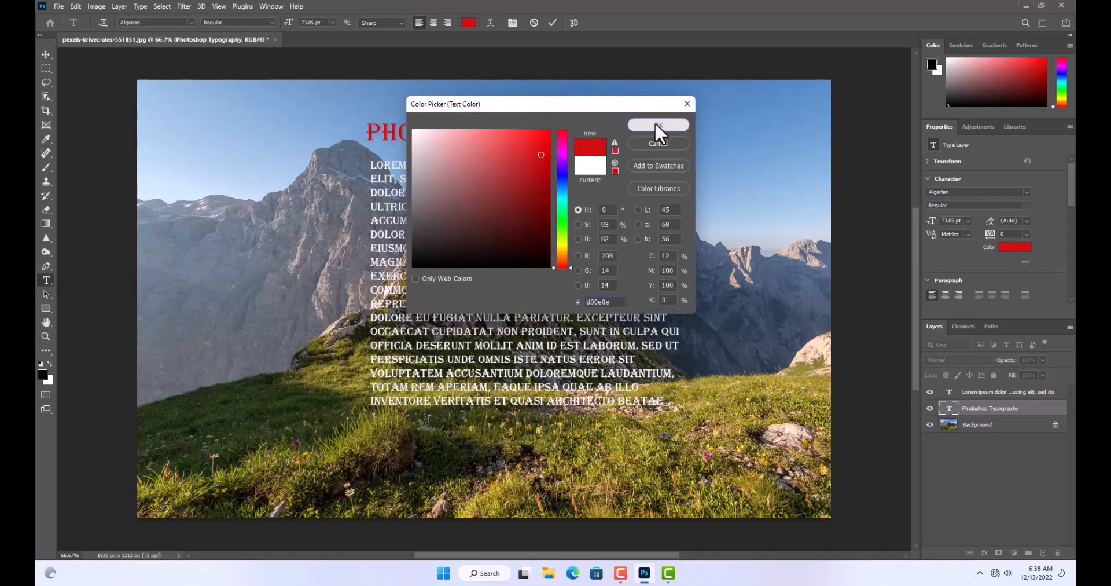
left_click(655, 124)
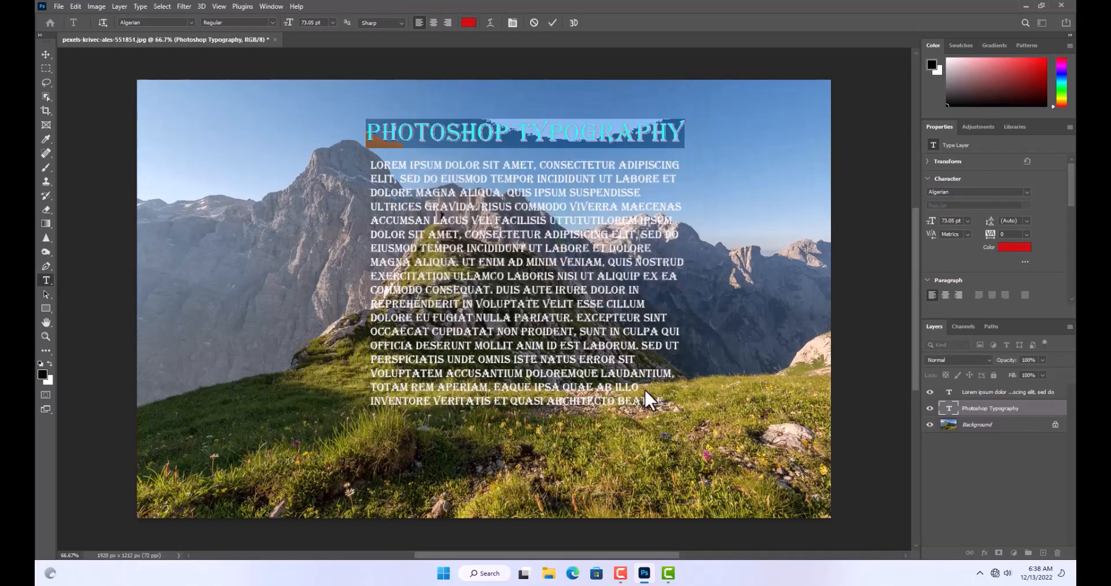
left_click(554, 22)
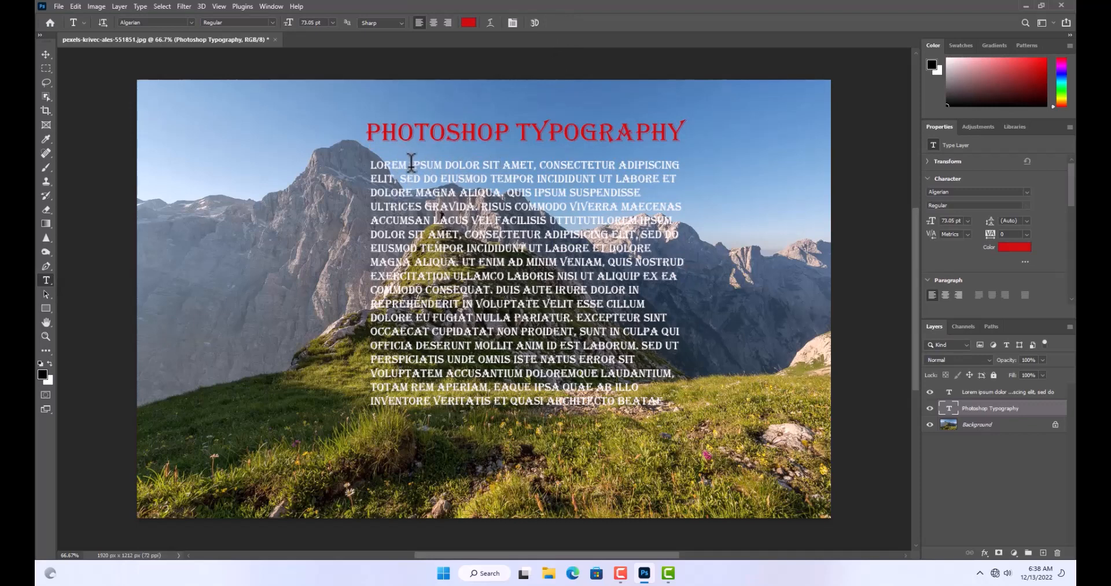
Change the color of the paragraph's first word, Lorem, to black.
left_click_drag(408, 164, 368, 165)
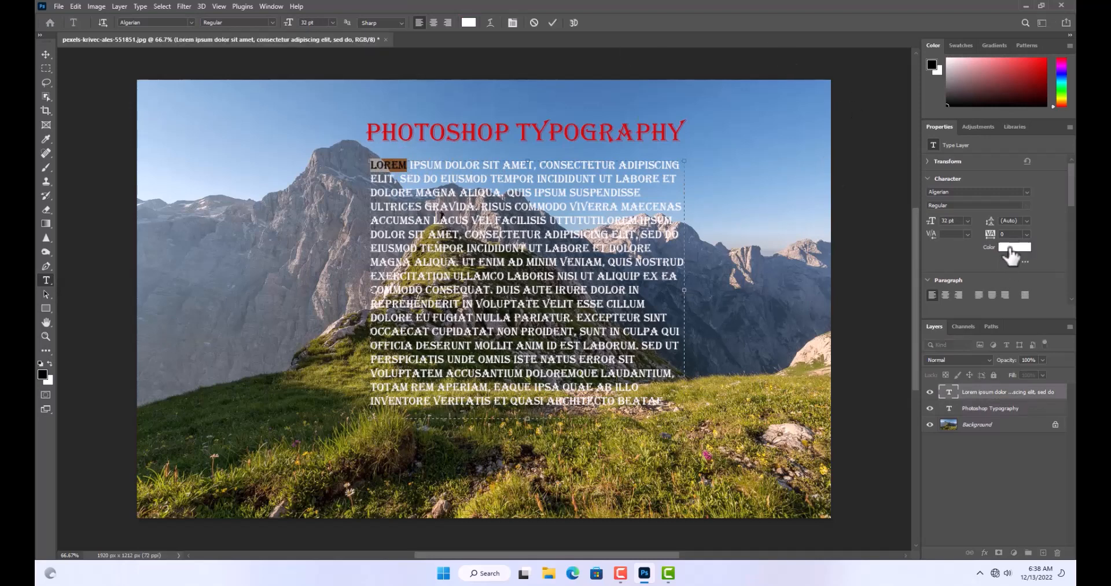
left_click(469, 24)
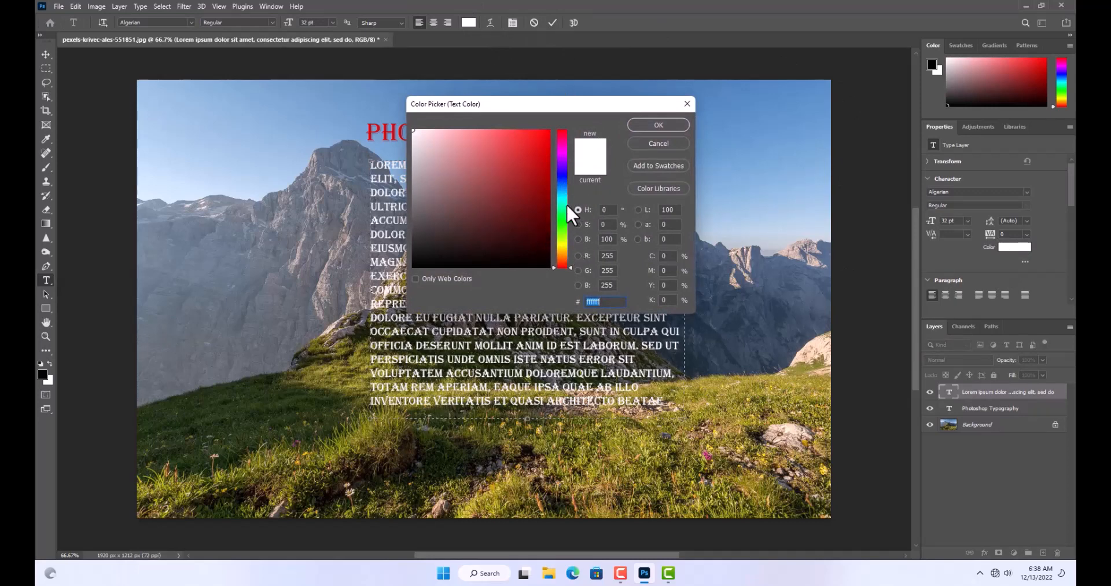
left_click_drag(465, 232, 395, 282)
left_click(649, 124)
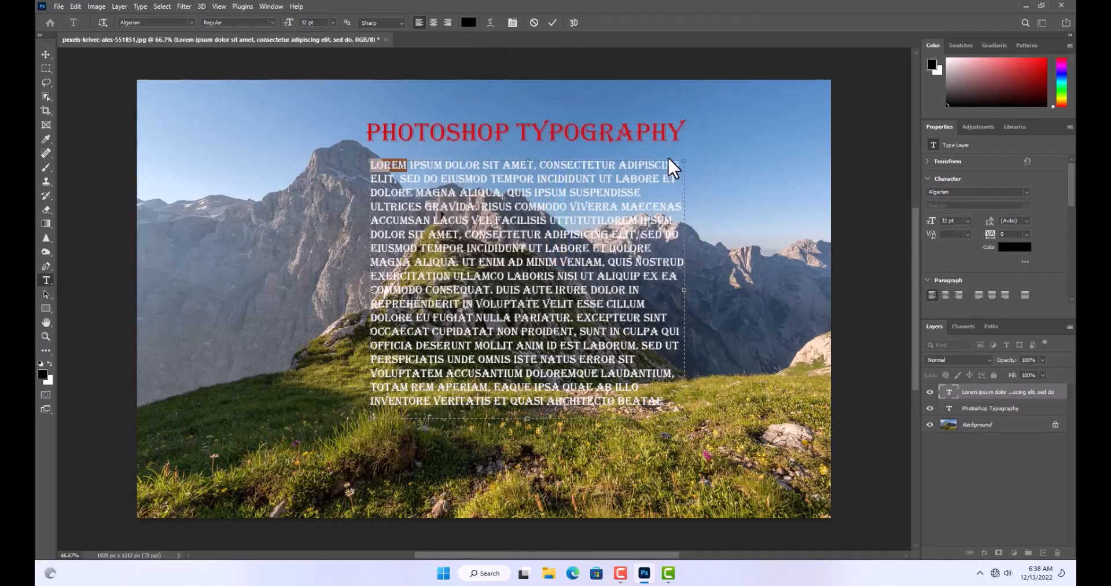
left_click(466, 191)
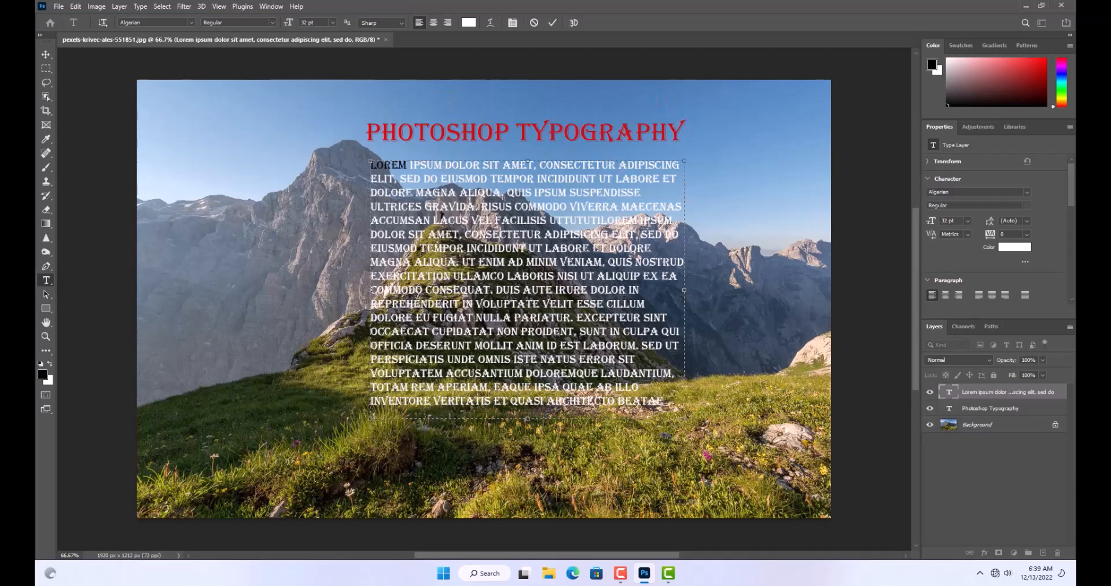
On a new layer above the Background, draw a black rectangle about 895 × 1062 px behind the texts and lower its opacity to 62%.
left_click(1001, 426)
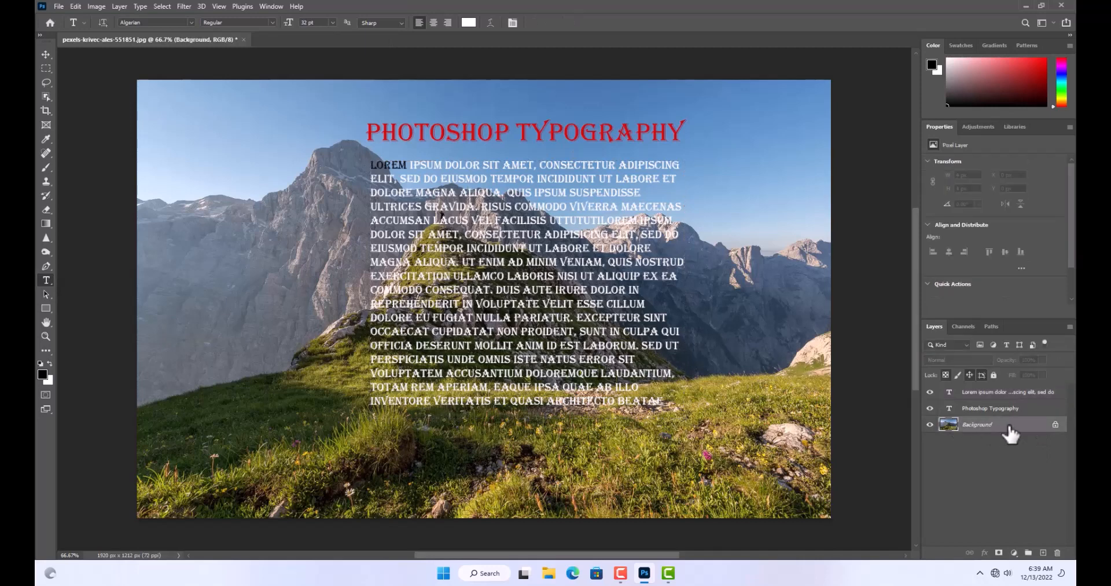
left_click(1044, 554)
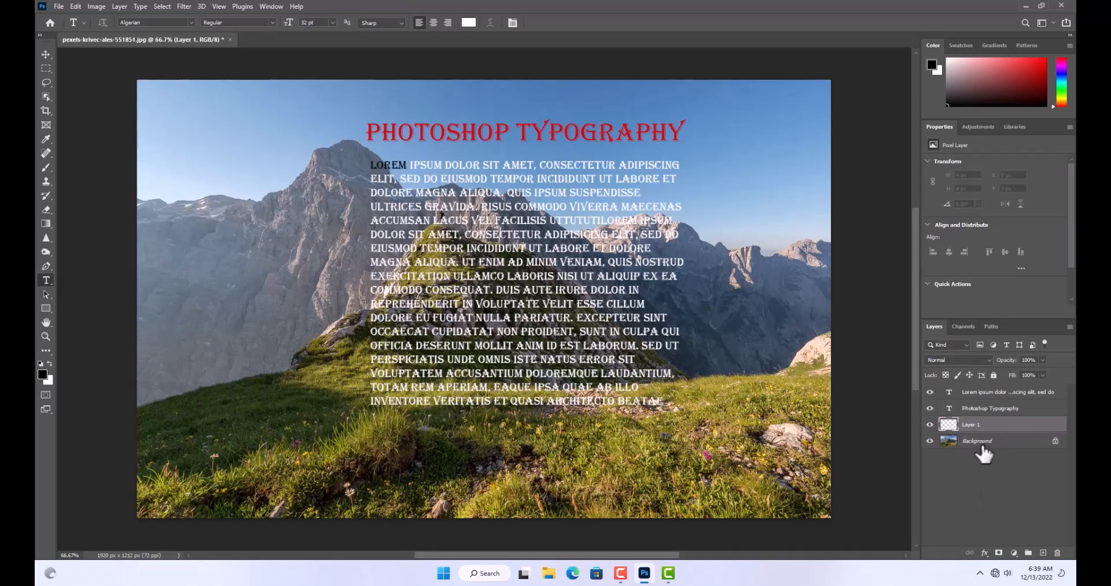
left_click(49, 307)
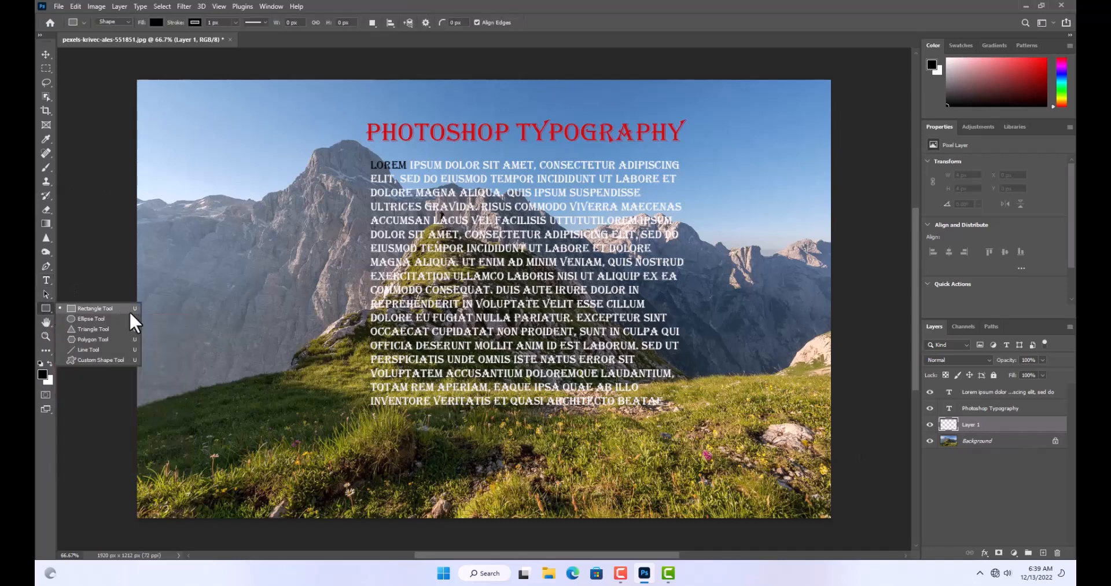
left_click(97, 309)
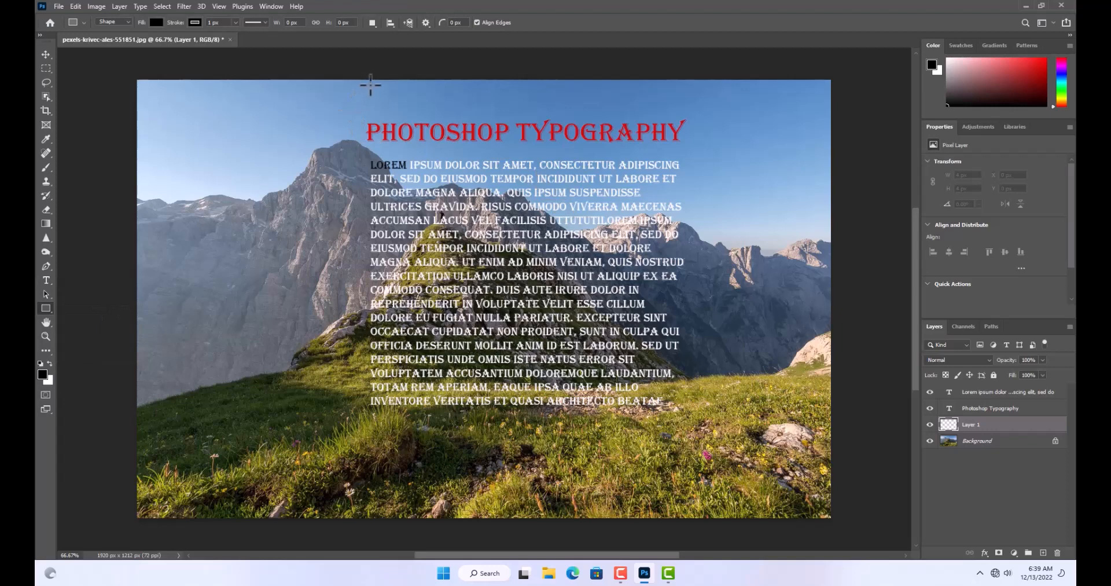
left_click_drag(364, 81, 687, 466)
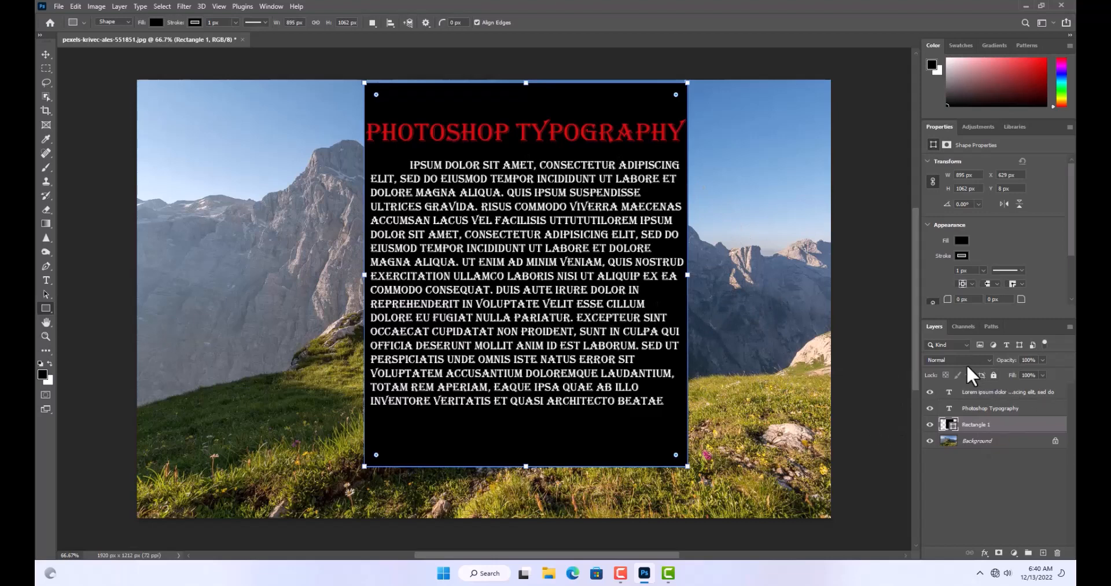
left_click(1041, 360)
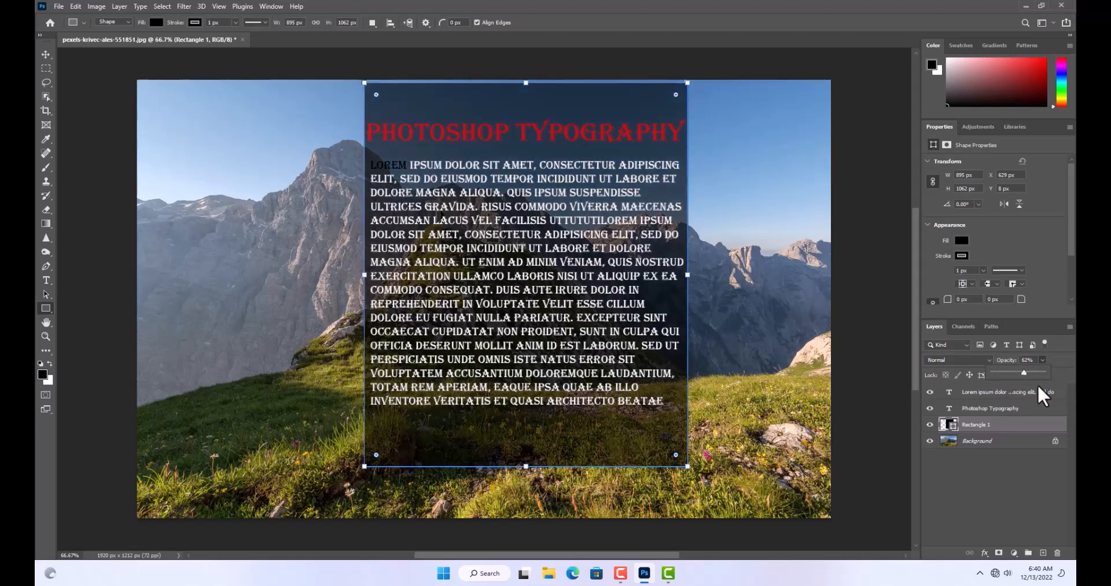
left_click(1002, 478)
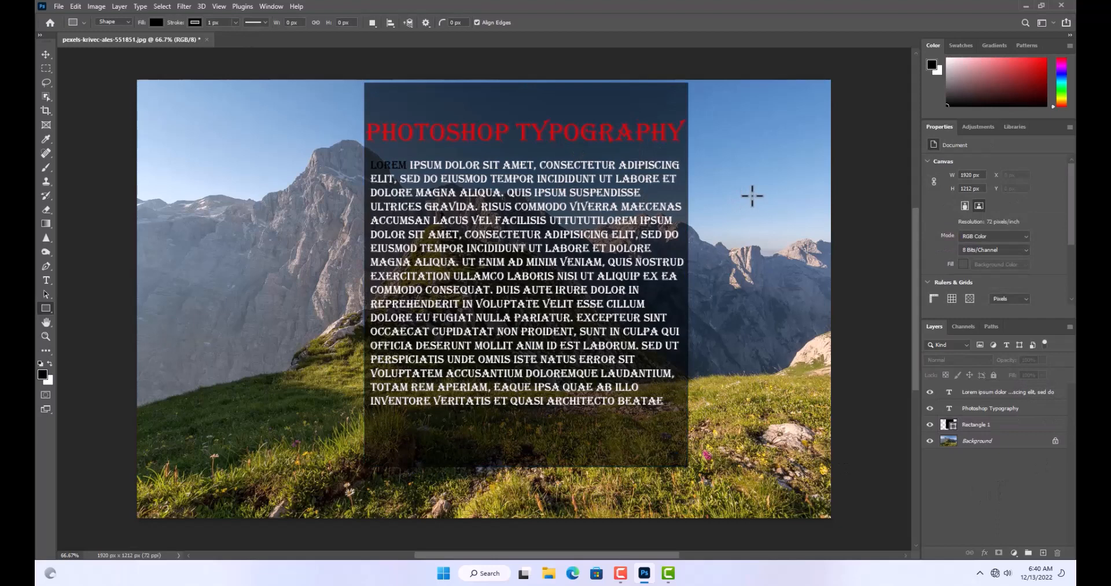